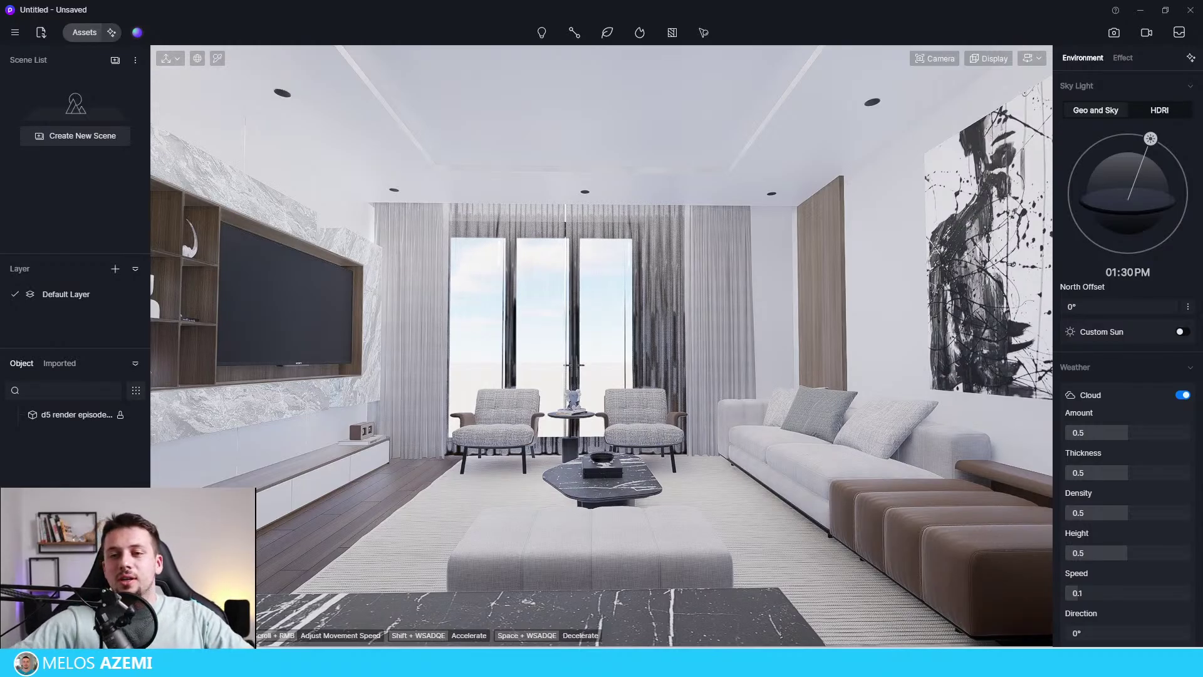
Frame the living room straight towards the windows, create a new scene from that view and open its camera settings.
scroll(656, 344, "down", 10)
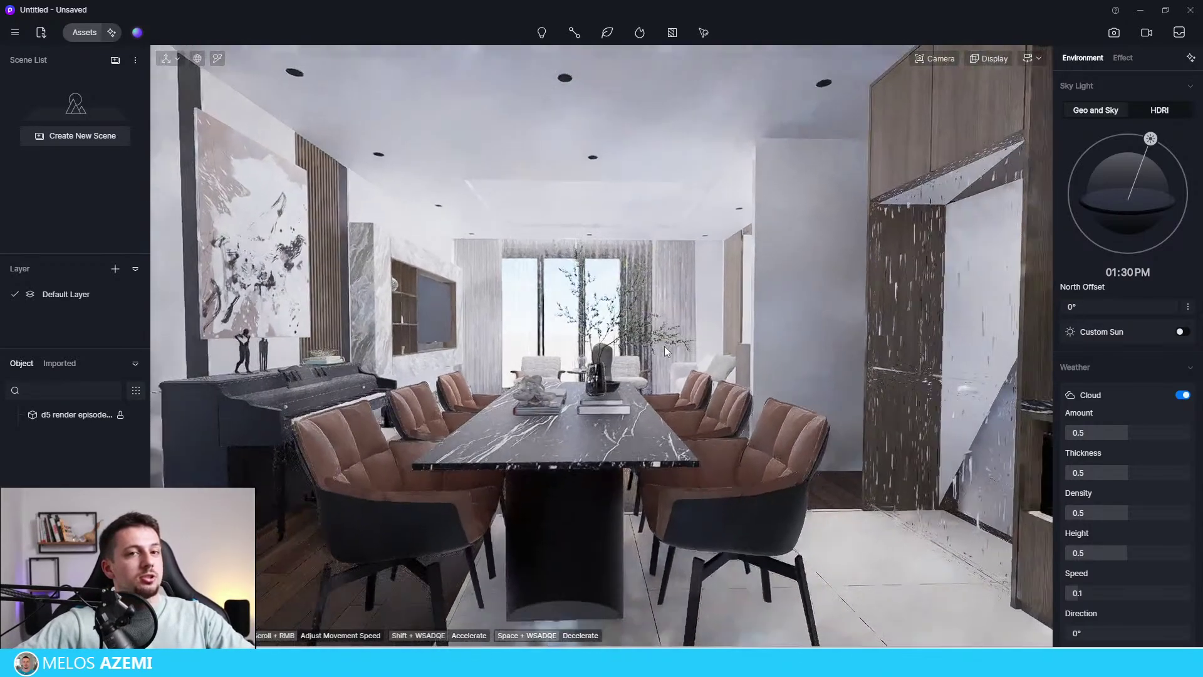
scroll(594, 332, "up", 10)
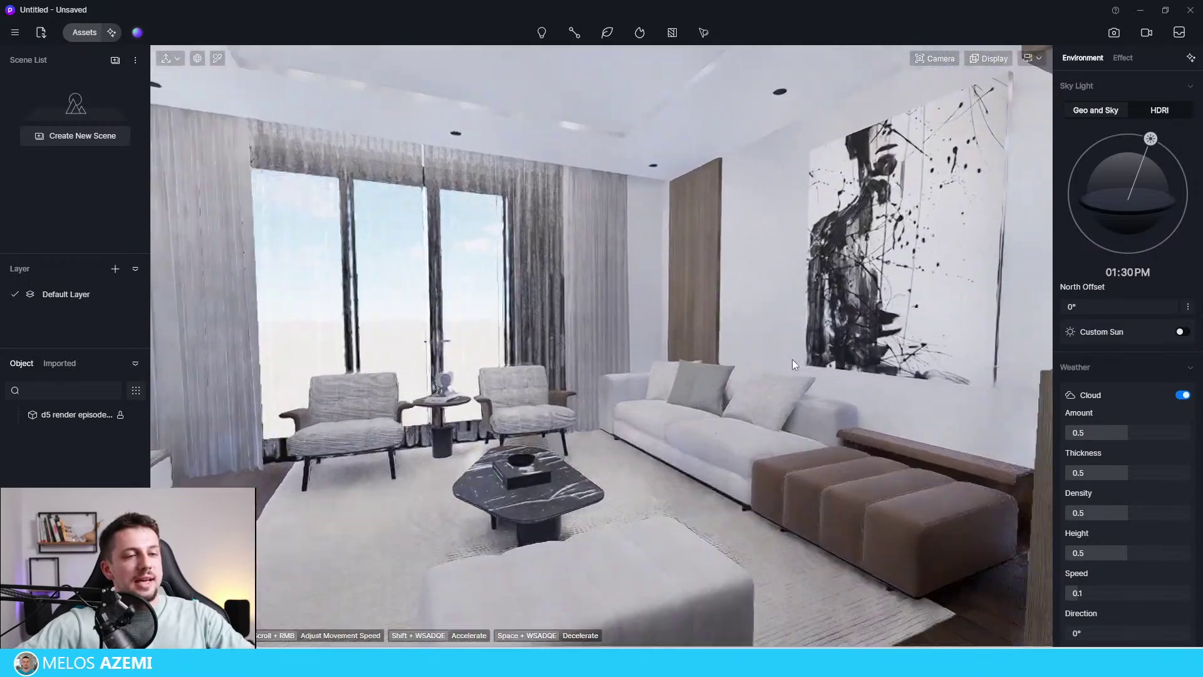
mouse_move(792, 359)
right_mouse_down()
mouse_move(698, 349)
mouse_move(156, 355)
mouse_move(255, 356)
mouse_move(179, 362)
mouse_move(55, 353)
mouse_move(442, 367)
mouse_move(1126, 340)
mouse_move(1088, 327)
mouse_move(1168, 311)
mouse_move(1164, 343)
right_mouse_up()
key("w")
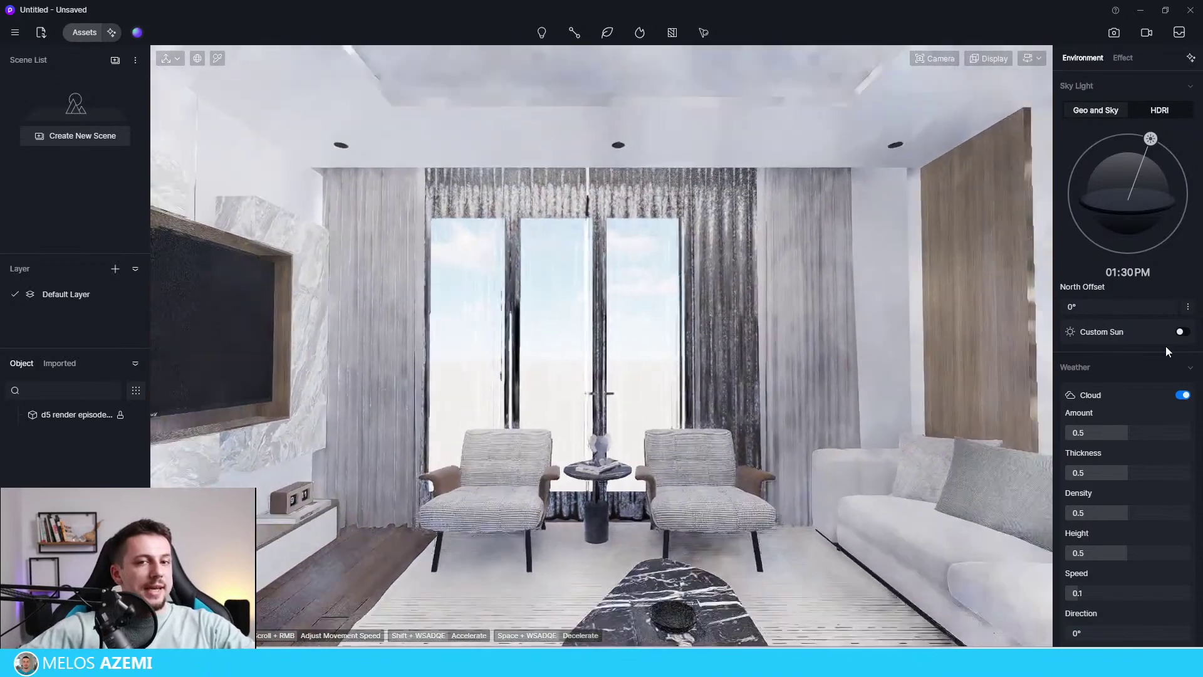
key("w")
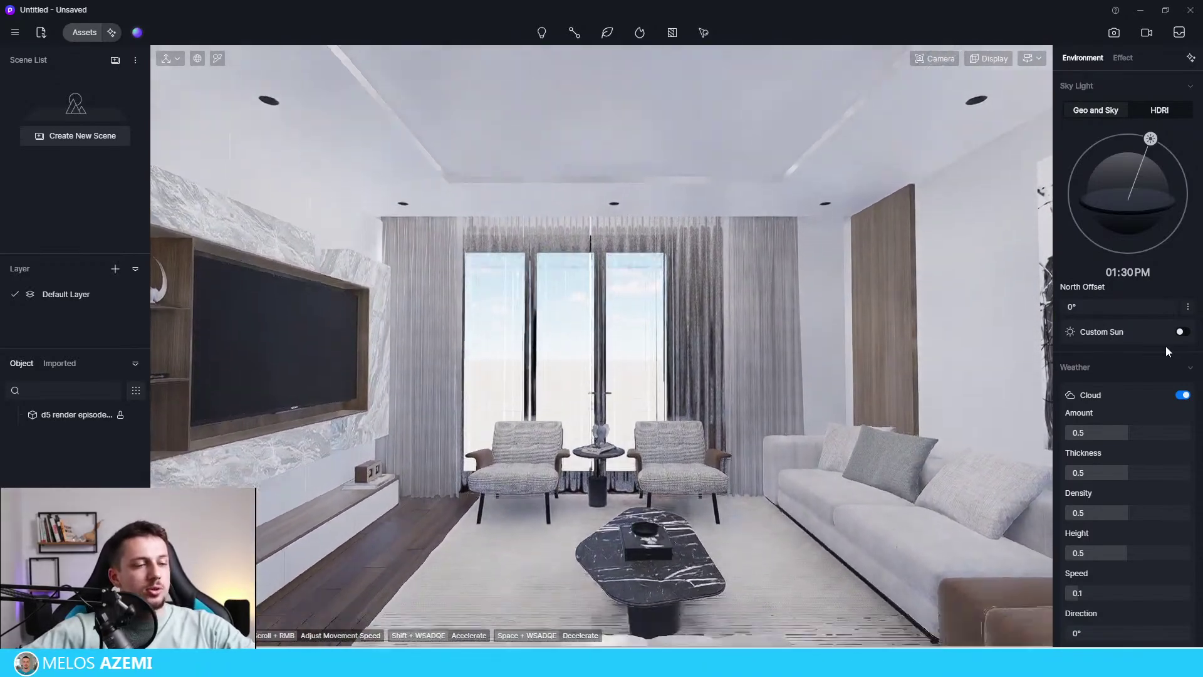
key("s")
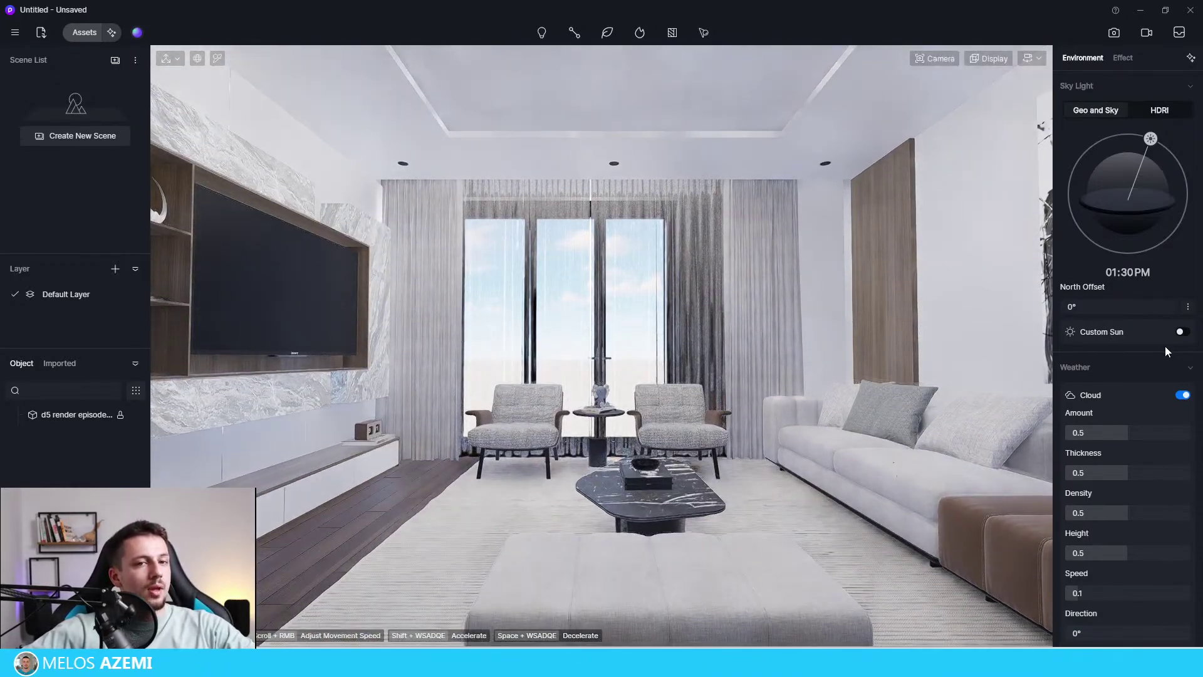
left_click(109, 139)
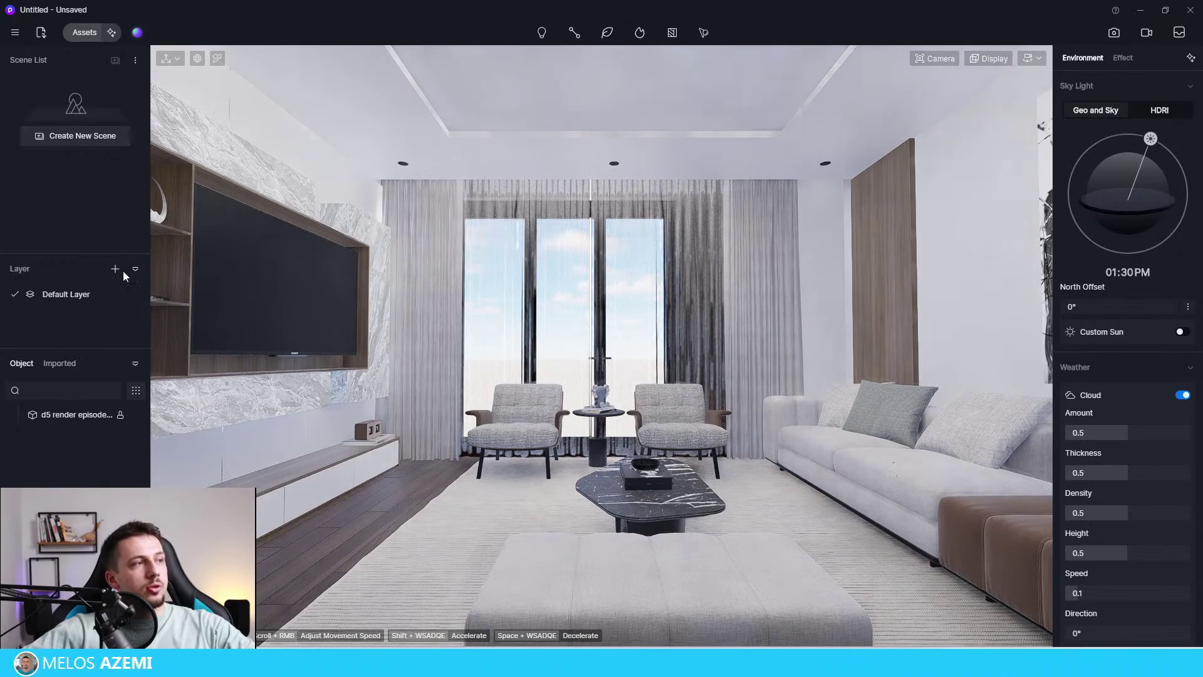
left_click(132, 95)
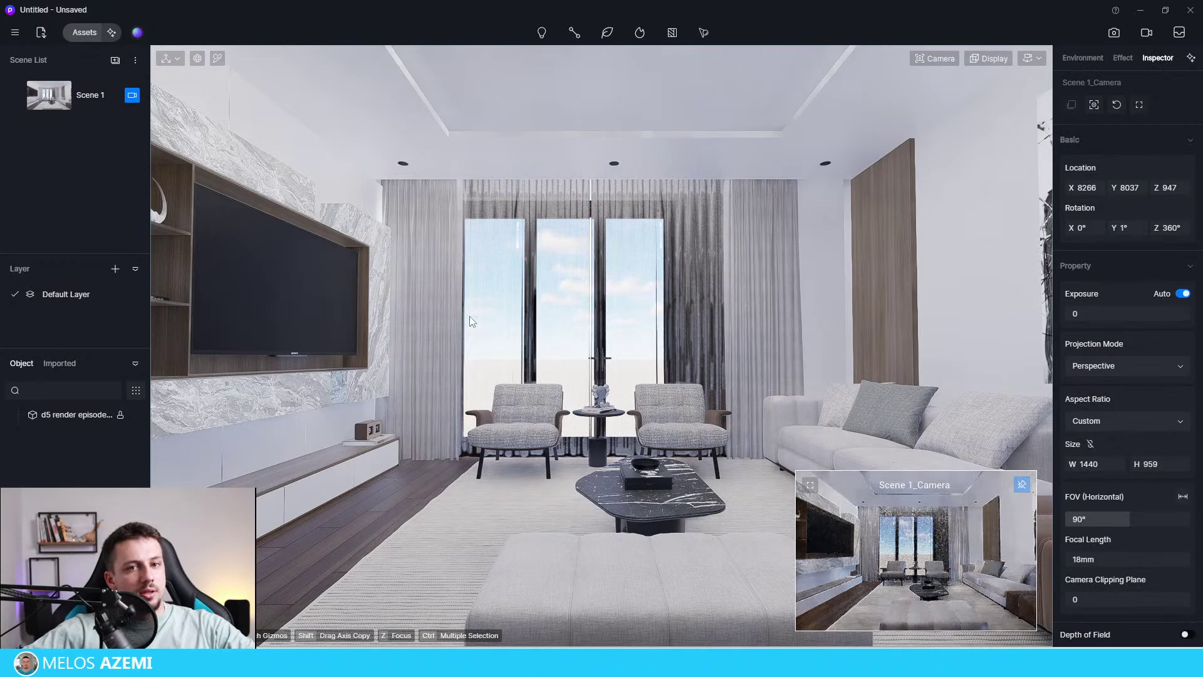
left_click(105, 112)
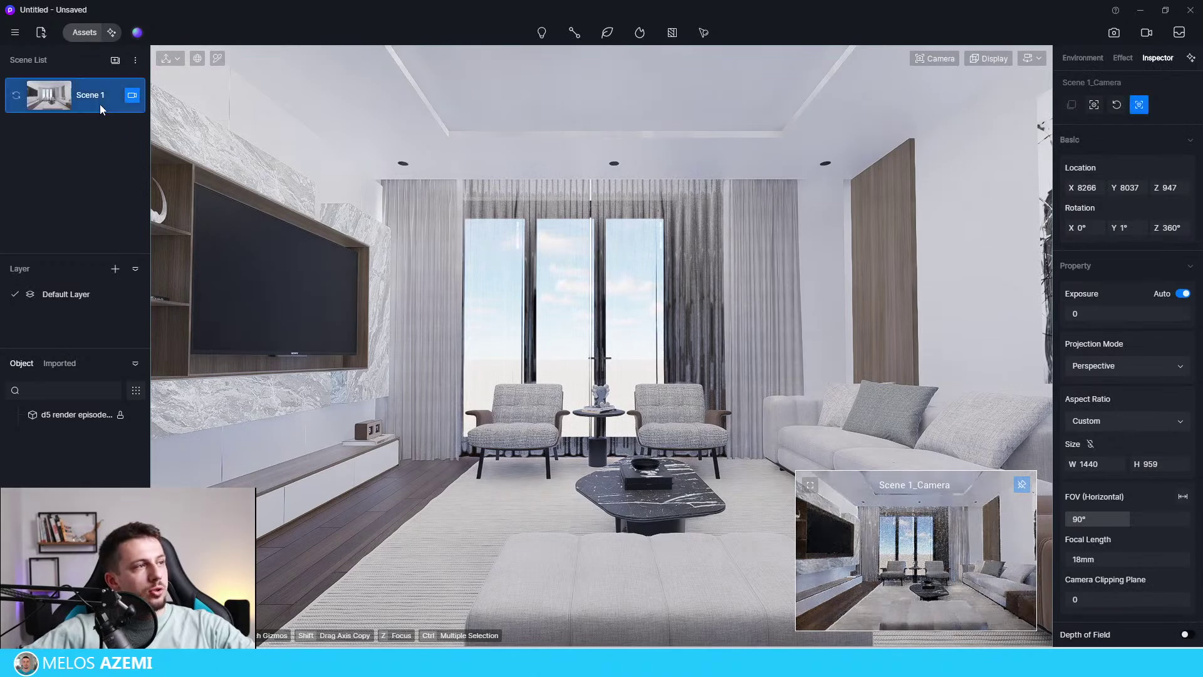
Set the Scene 1 camera to Two-point Perspective with a 16:9 aspect ratio.
left_click(1180, 367)
left_click(1128, 406)
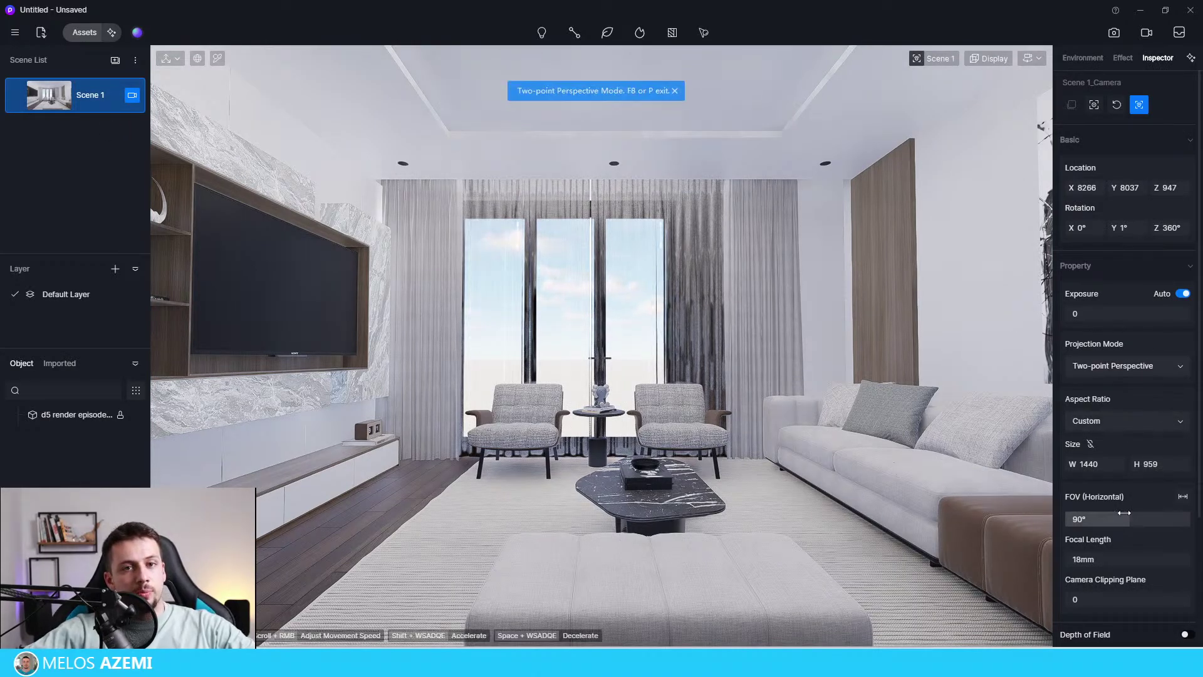
left_click(1127, 419)
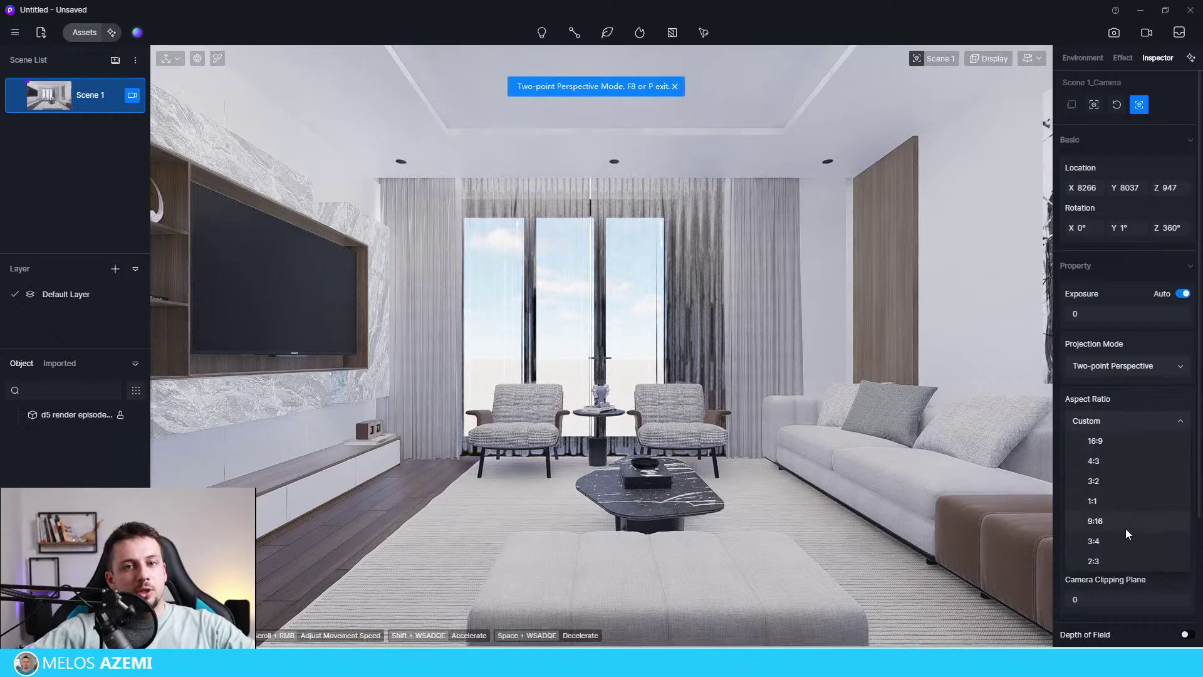
left_click(1103, 441)
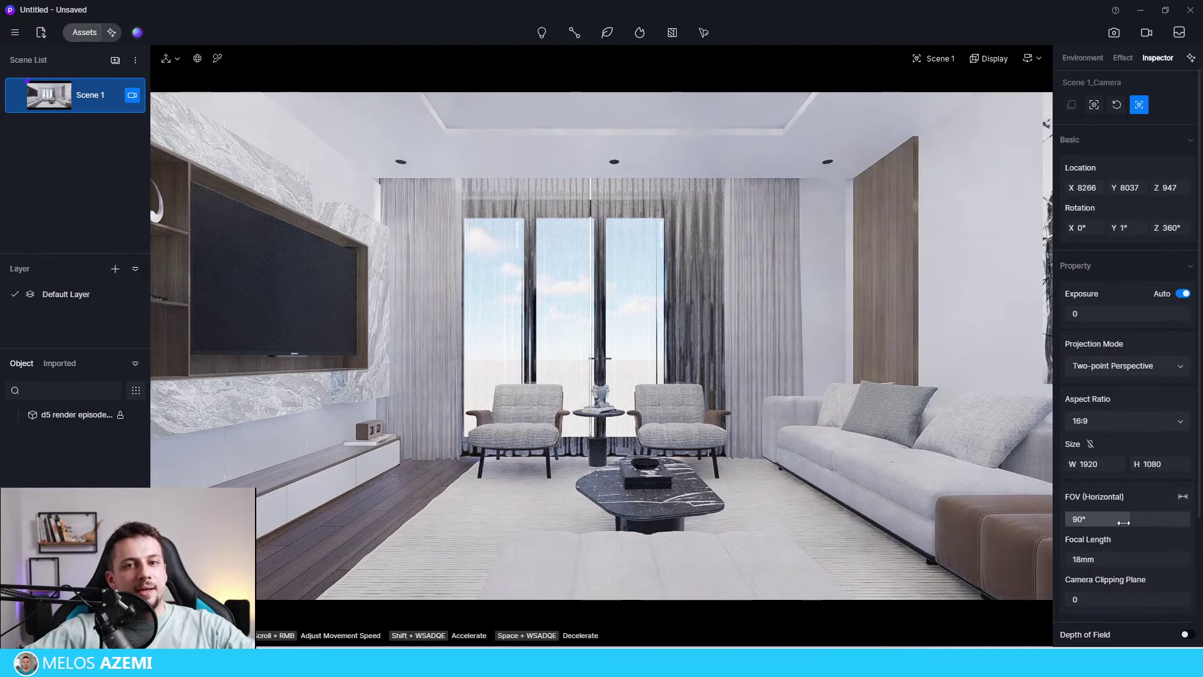
Reduce the camera's horizontal FOV to 74.9° and reframe the seating area from farther back.
left_click_drag(1114, 522, 1119, 523)
scroll(802, 433, "down", 5)
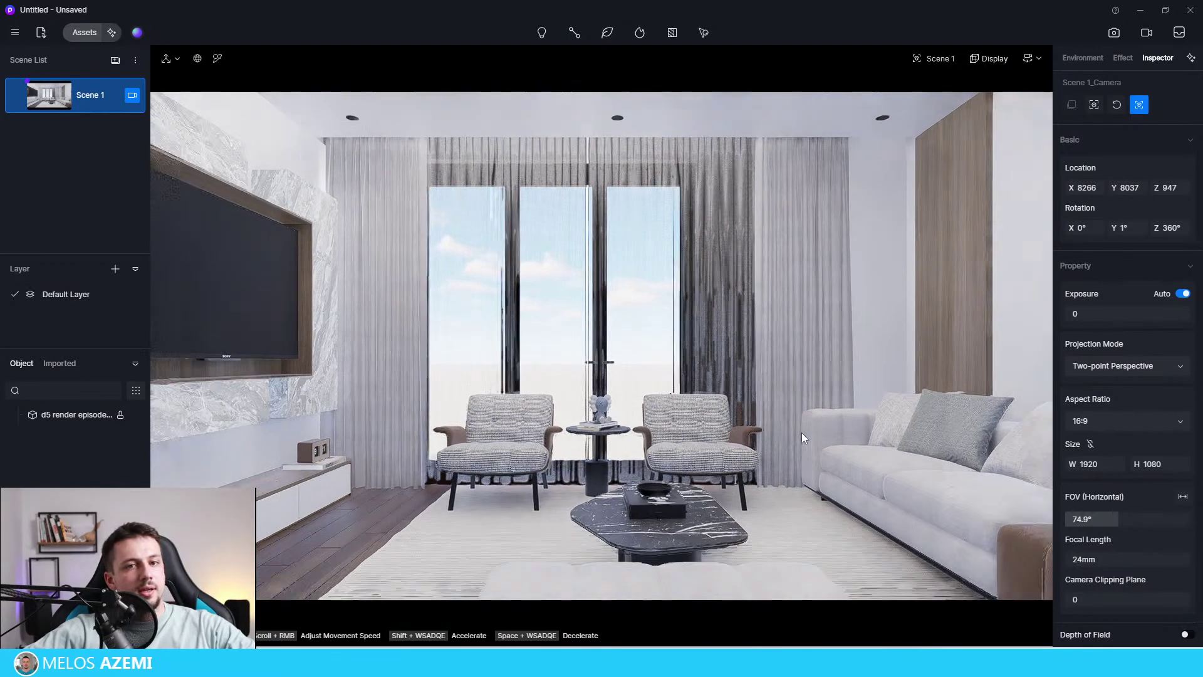
scroll(803, 432, "up", 3)
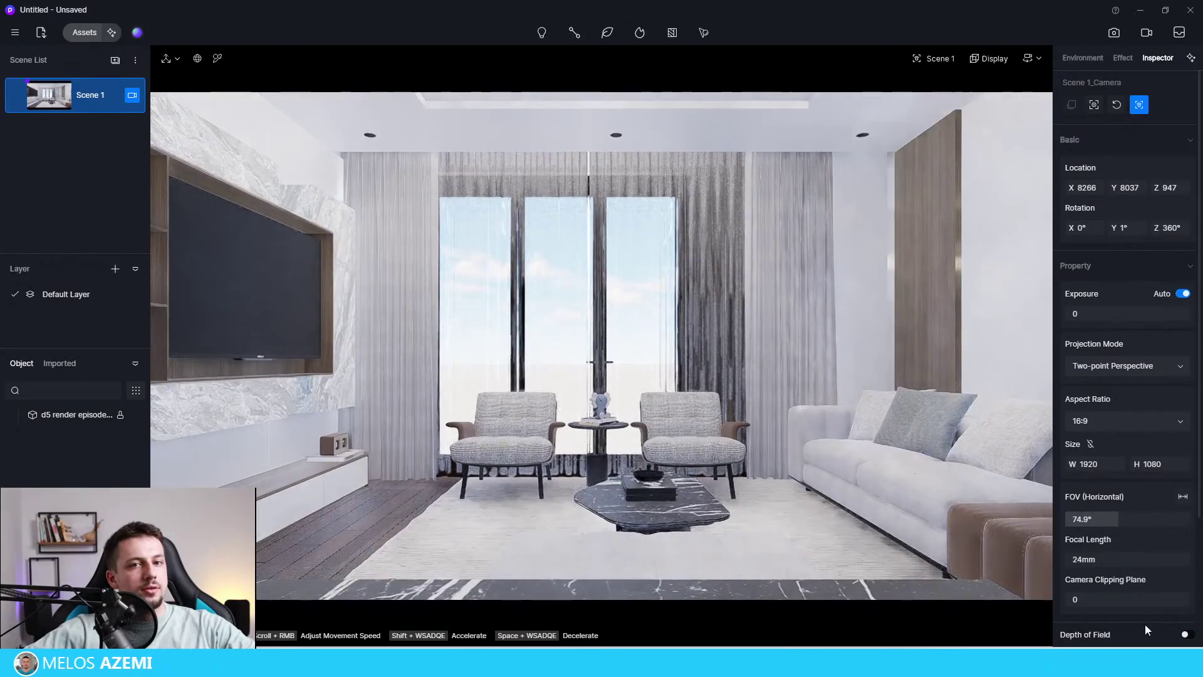
Pull the camera back into the dining area and set its clipping plane to 170 to cut away the foreground furniture.
left_click_drag(1077, 599, 1081, 600)
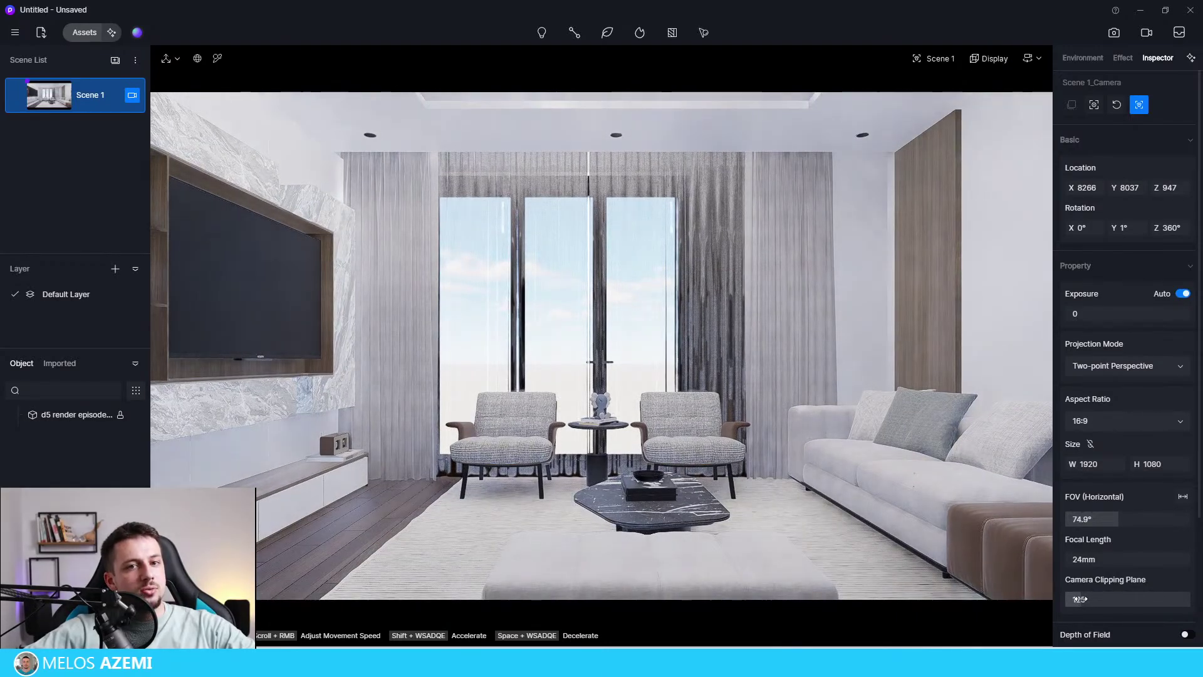
scroll(730, 460, "down", 3)
scroll(731, 458, "down", 3)
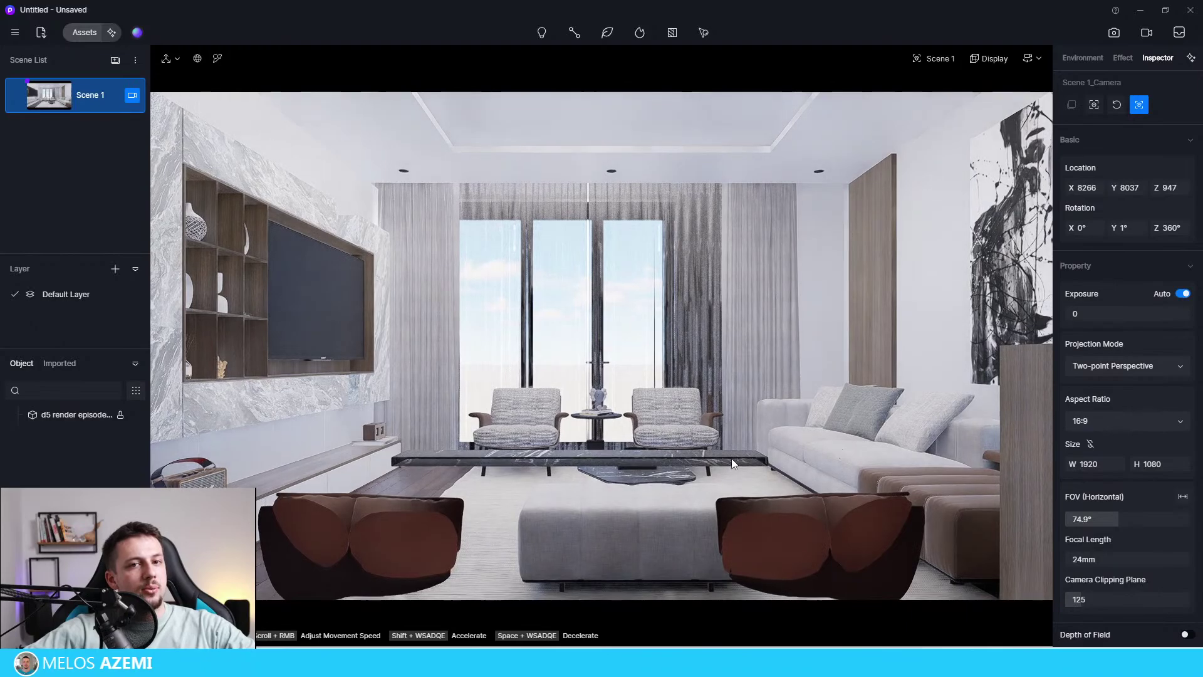
right_click_drag(733, 456, 732, 453)
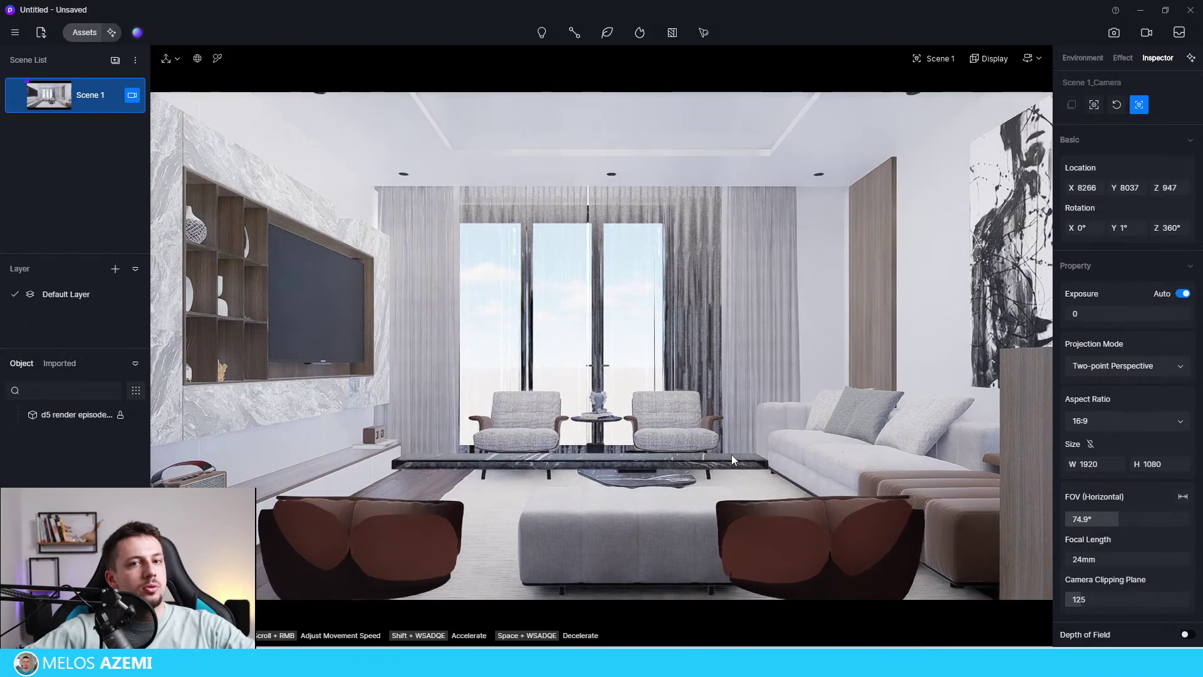
left_click_drag(1096, 599, 1091, 599)
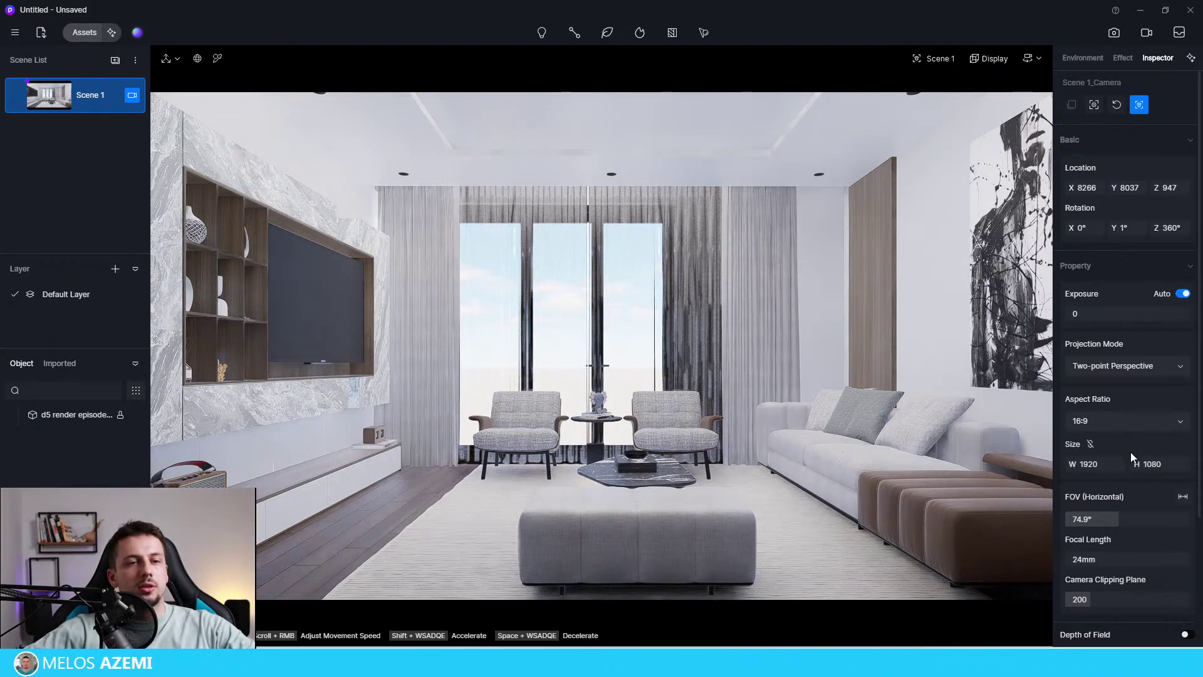
left_click_drag(1096, 601, 1086, 601)
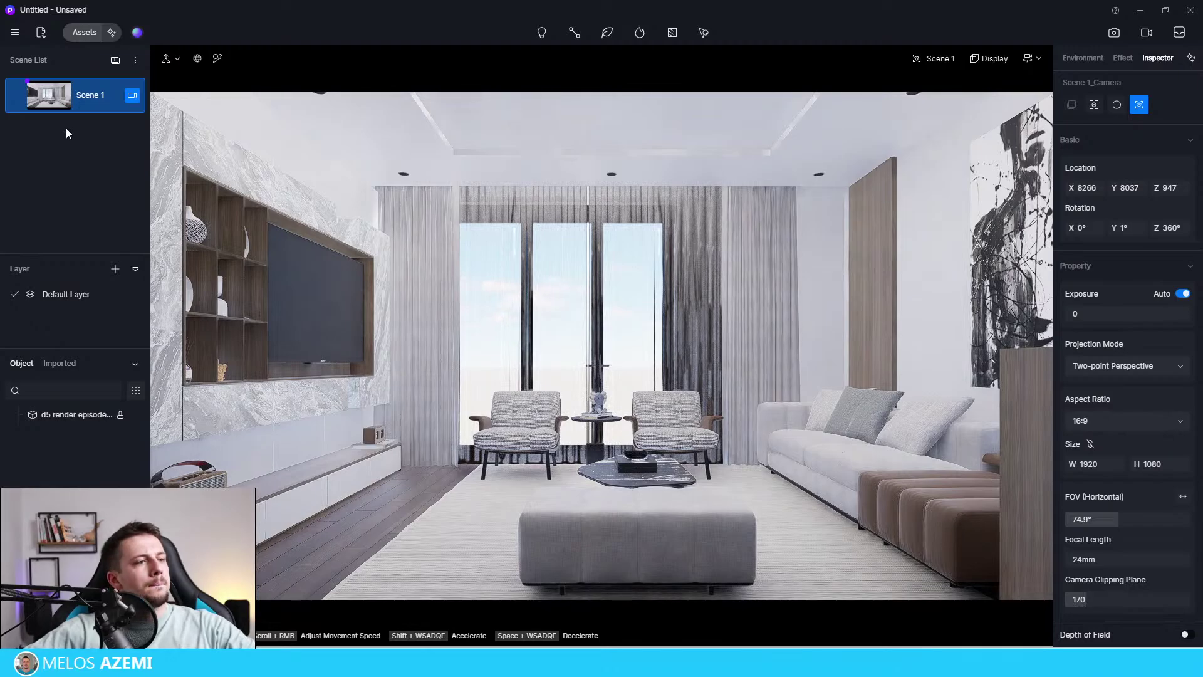
Update Scene 1 with the current view and turn off the camera's auto exposure.
left_click(19, 97)
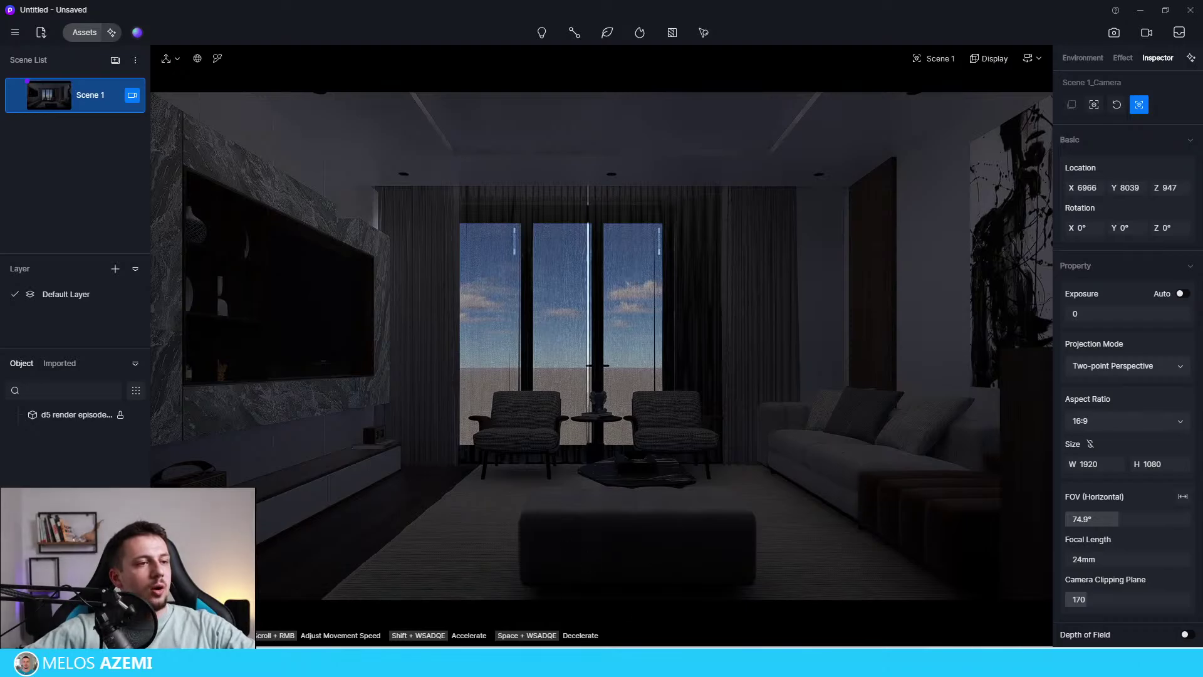
left_click(647, 323)
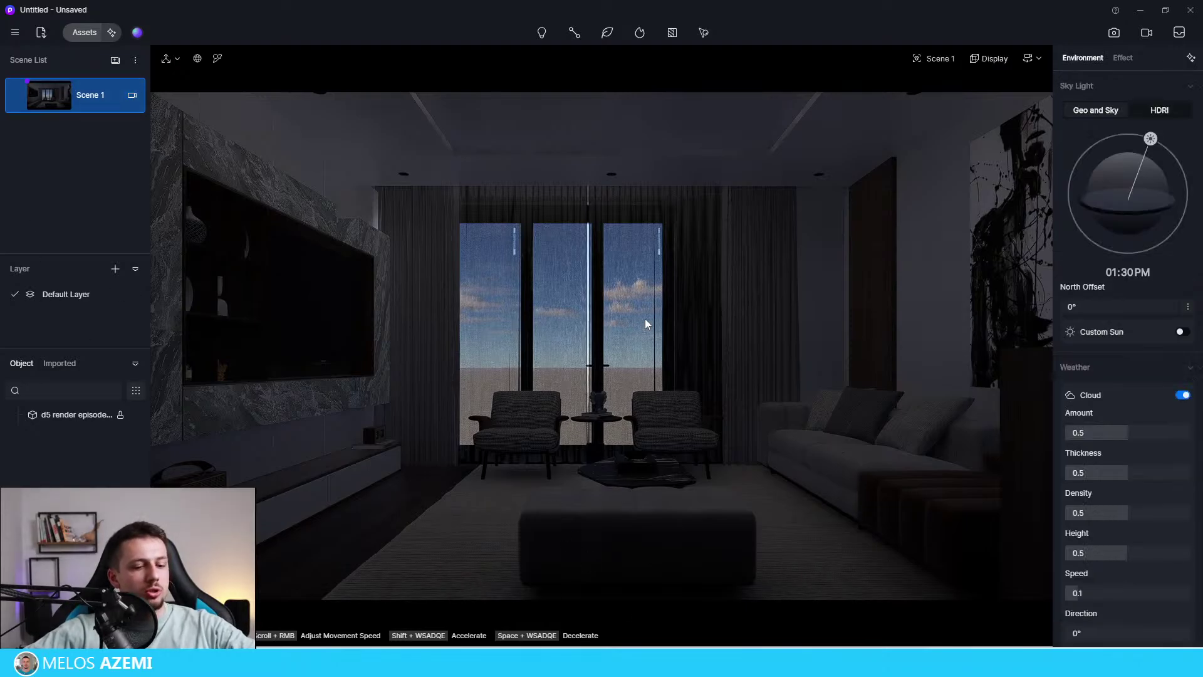
Place a rectangle light on the living room floor near the windows.
scroll(655, 326, "down", 1)
scroll(655, 326, "up", 10)
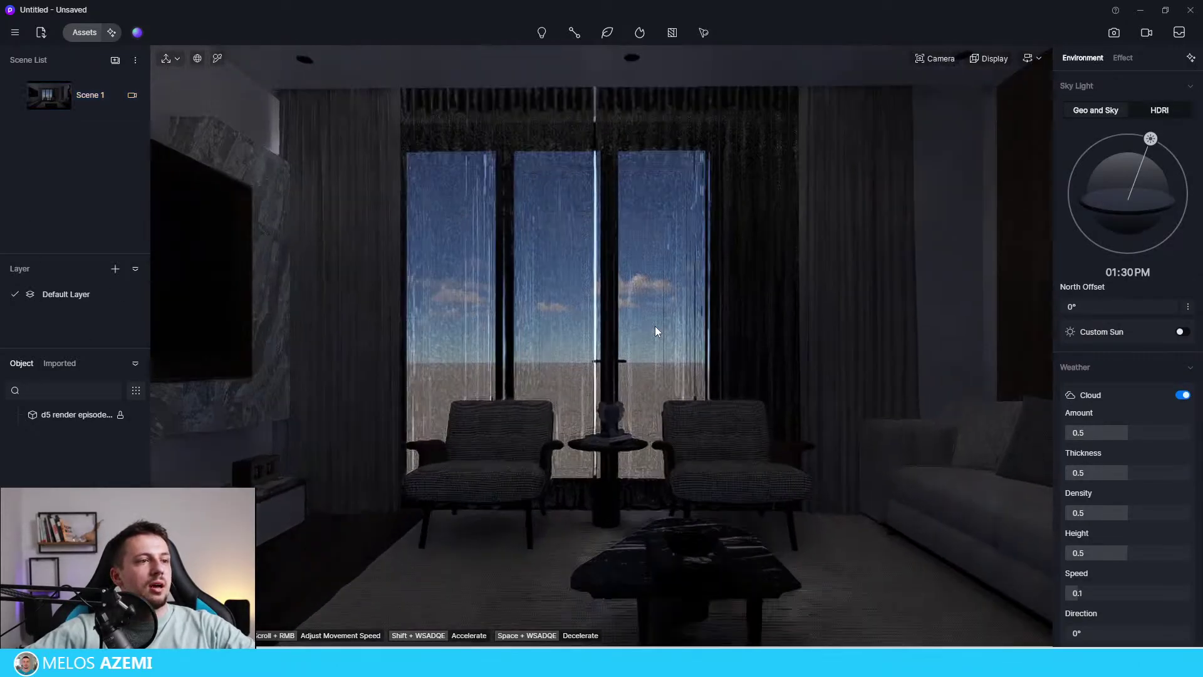
right_click_drag(677, 342, 877, 342)
scroll(676, 342, "down", 5)
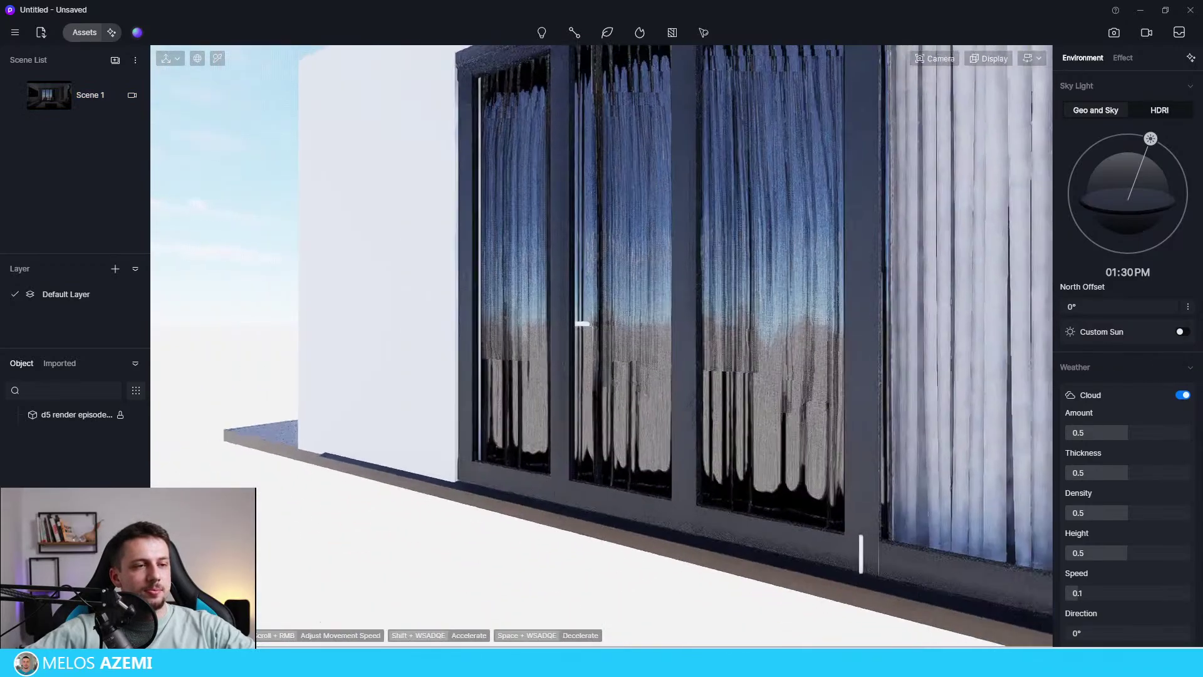
key("w")
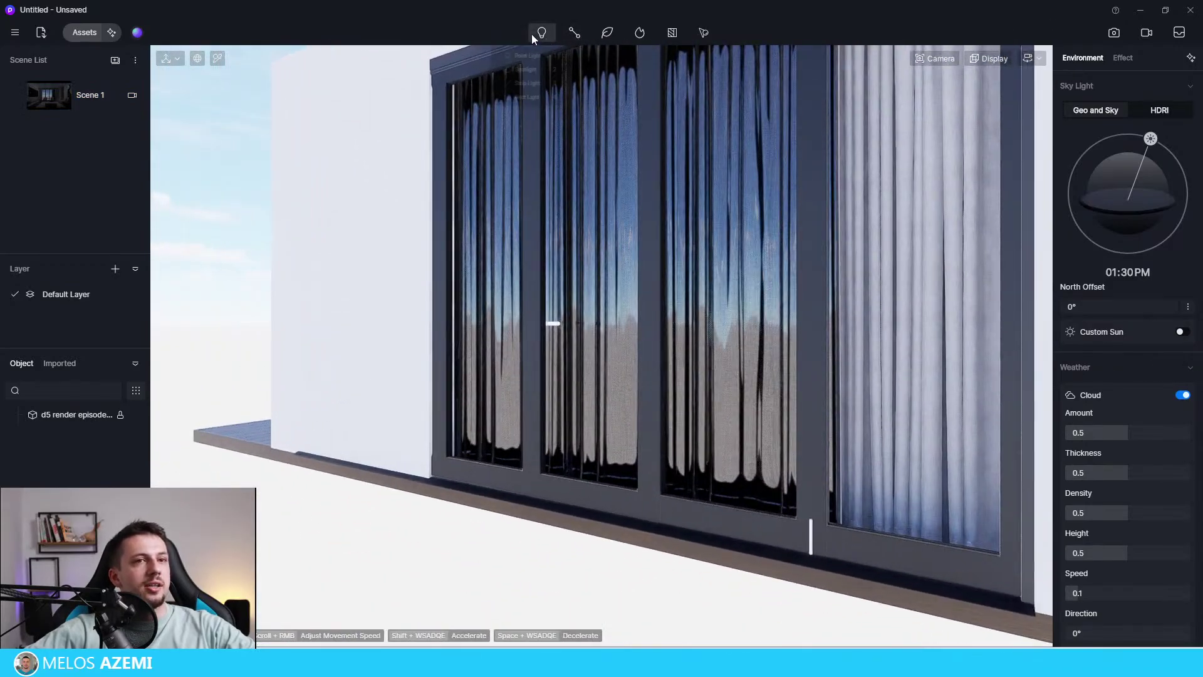
mouse_move(533, 34)
left_click(551, 116)
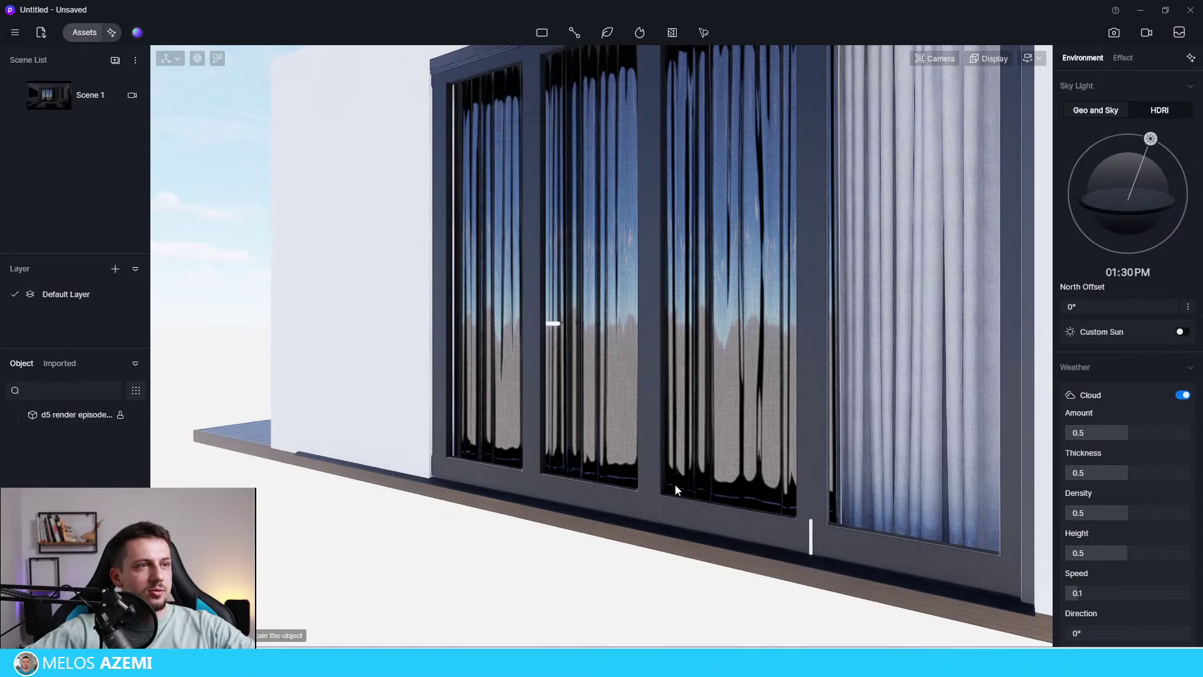
key("w")
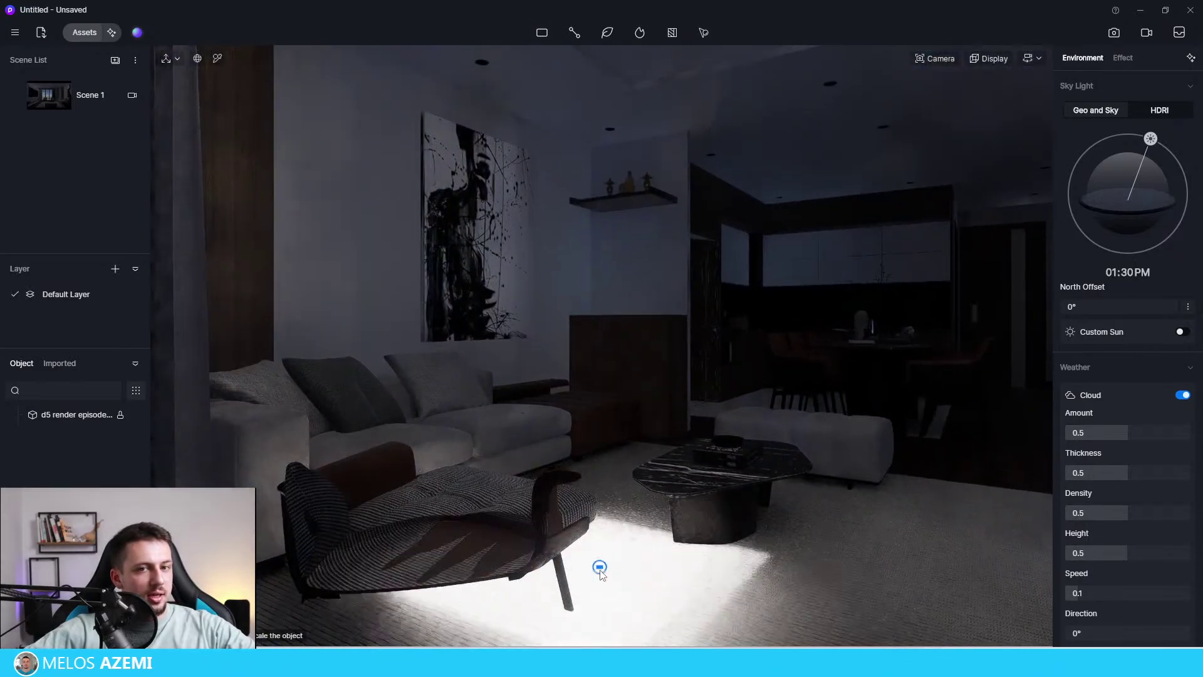
left_click(599, 567)
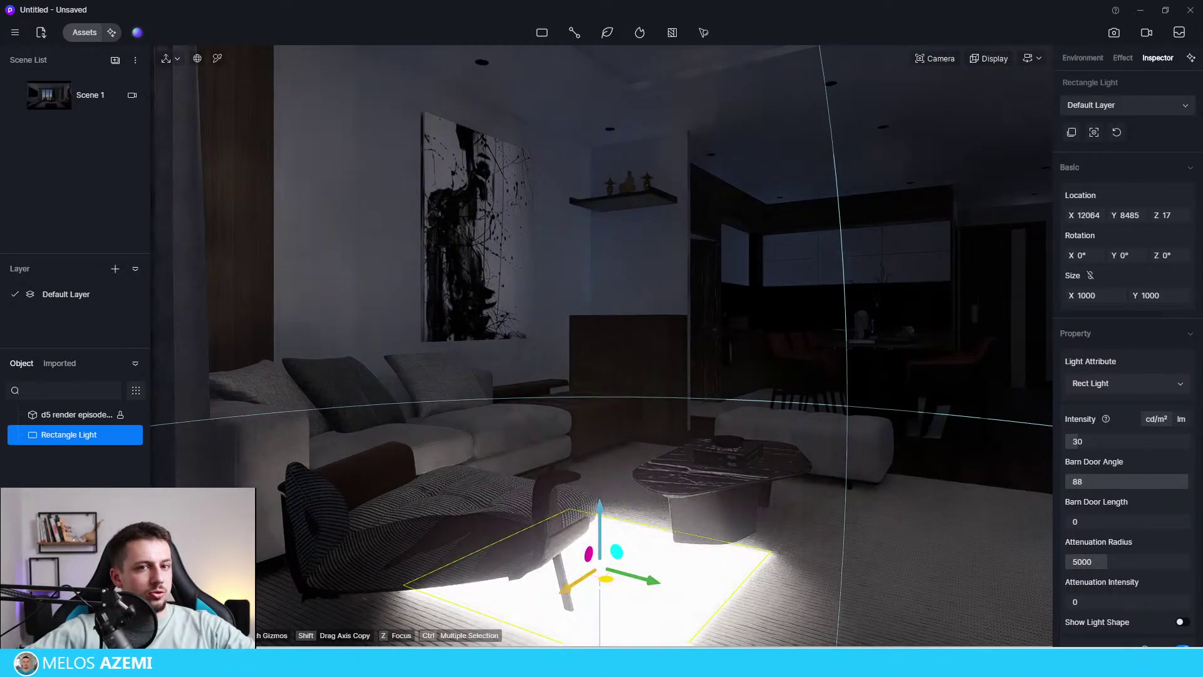
Move the rectangle light outside to X 13093 and rotate it upright to 180°, 270°, 180° so it faces the windows.
left_click_drag(565, 591, 538, 604)
scroll(777, 318, "down", 5)
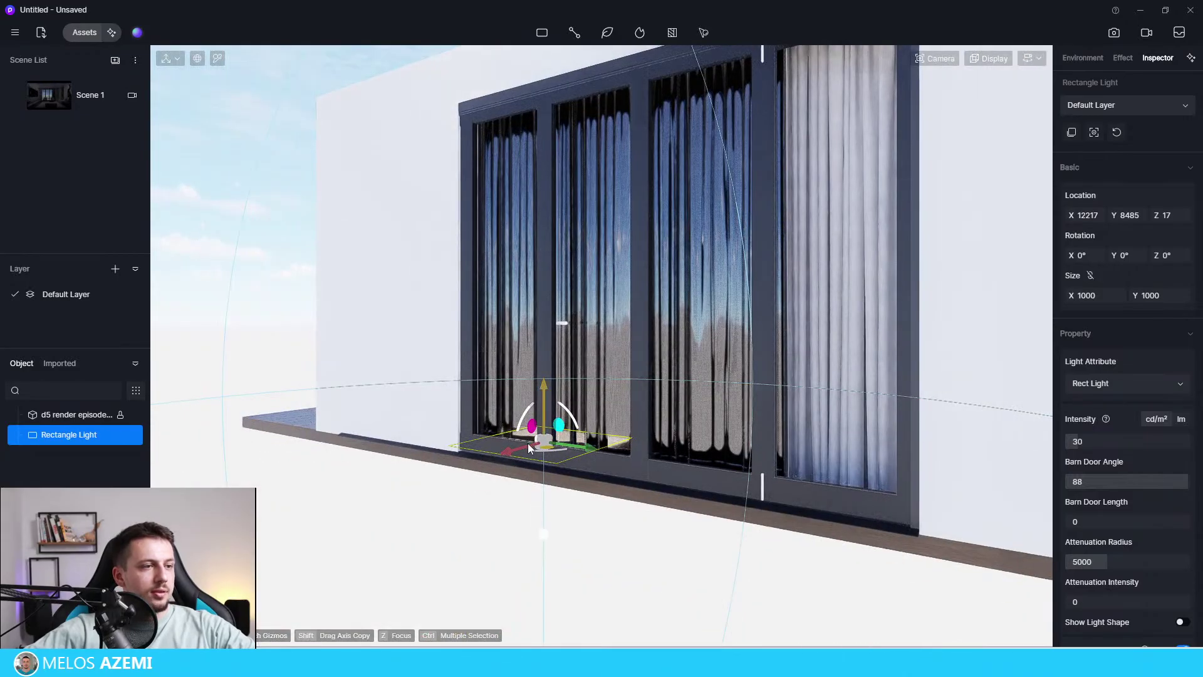
left_click_drag(528, 443, 438, 500)
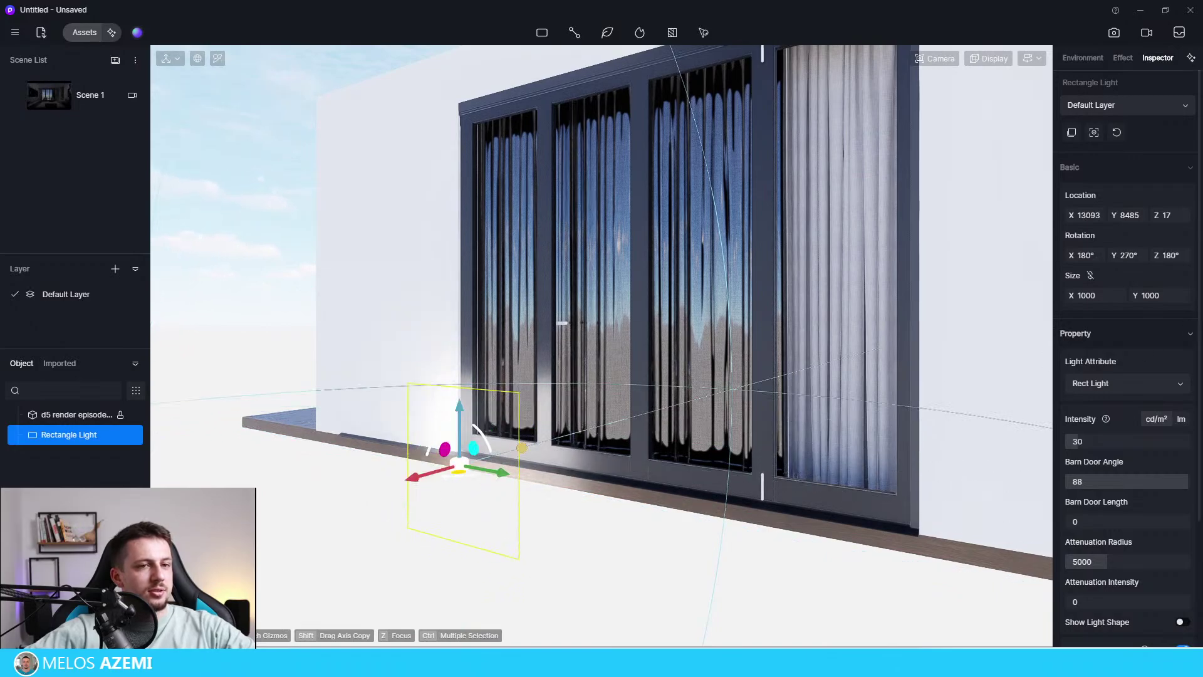
Enlarge the rectangle light to 2732 × 2546 and move it in front of the windows at Y 7490, Z 1462.
left_click_drag(1107, 297, 1178, 297)
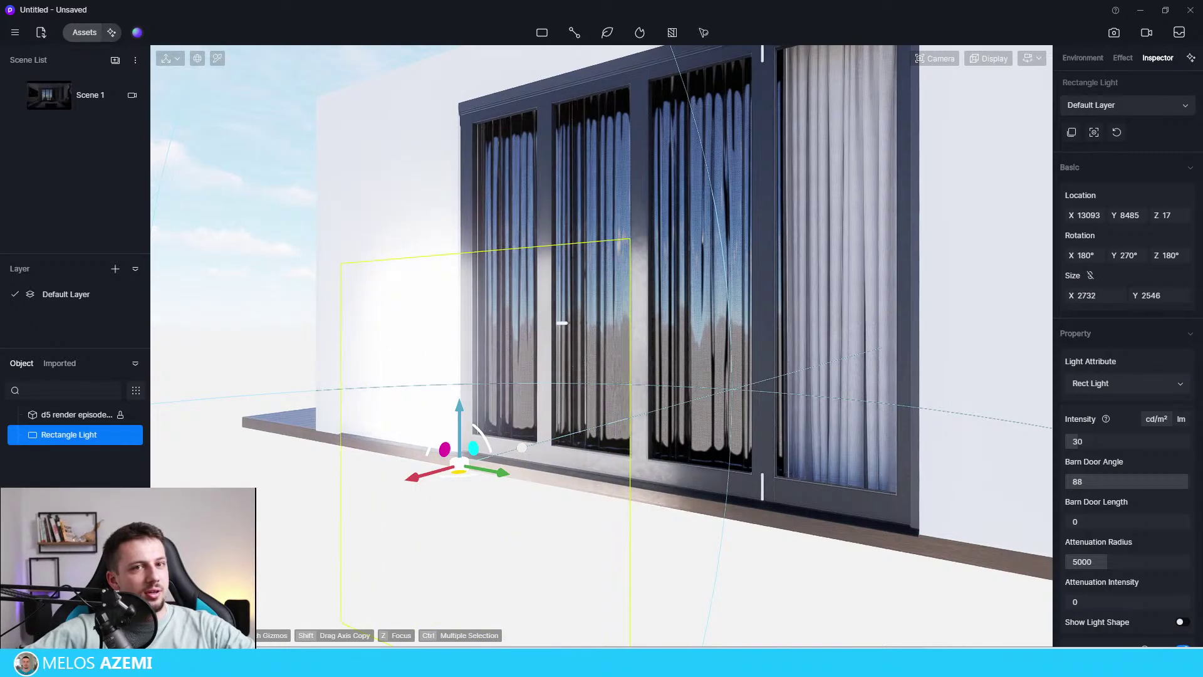
left_click_drag(513, 479, 638, 495)
left_click_drag(578, 431, 585, 178)
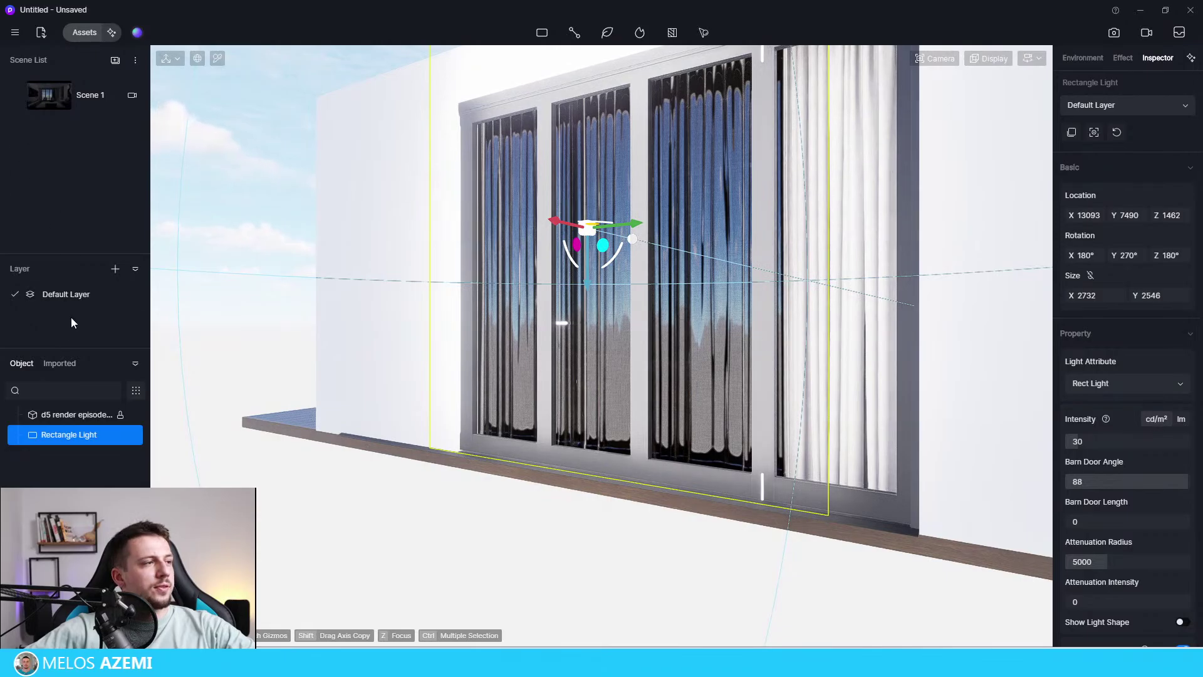
In the Scene 1 view, align the rectangle light with the windows at X 13672, Y 7862, Z 1337 and tilt it to Y 284°.
left_click(69, 92)
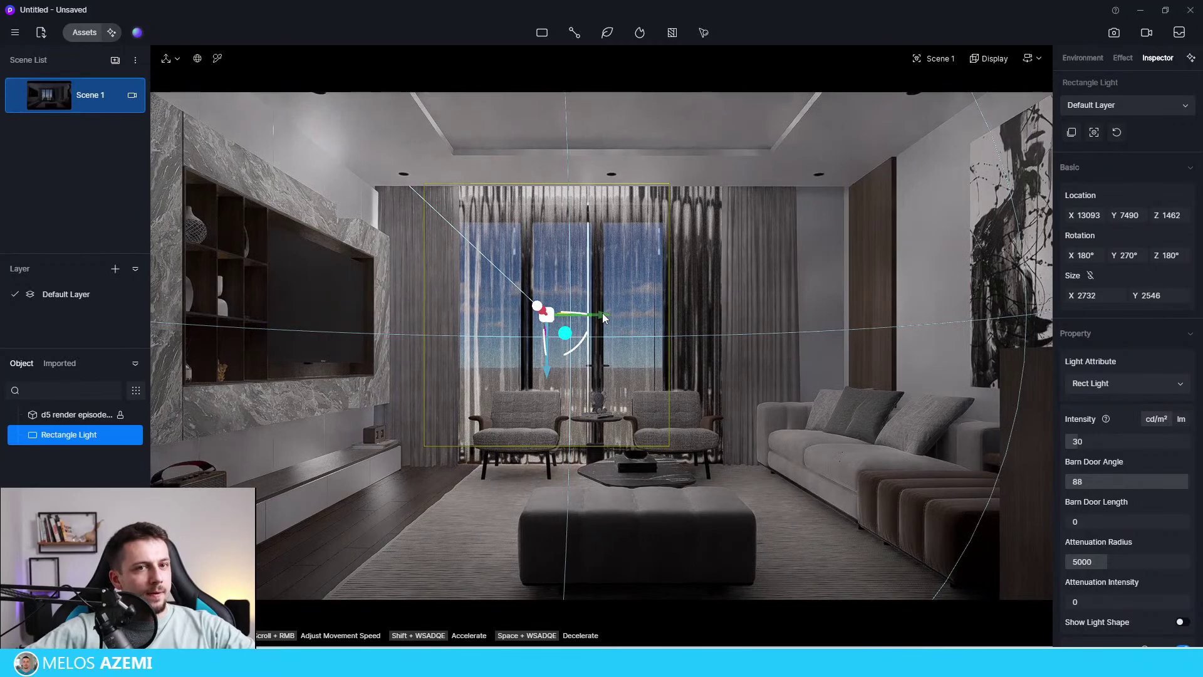
left_click_drag(603, 313, 582, 376)
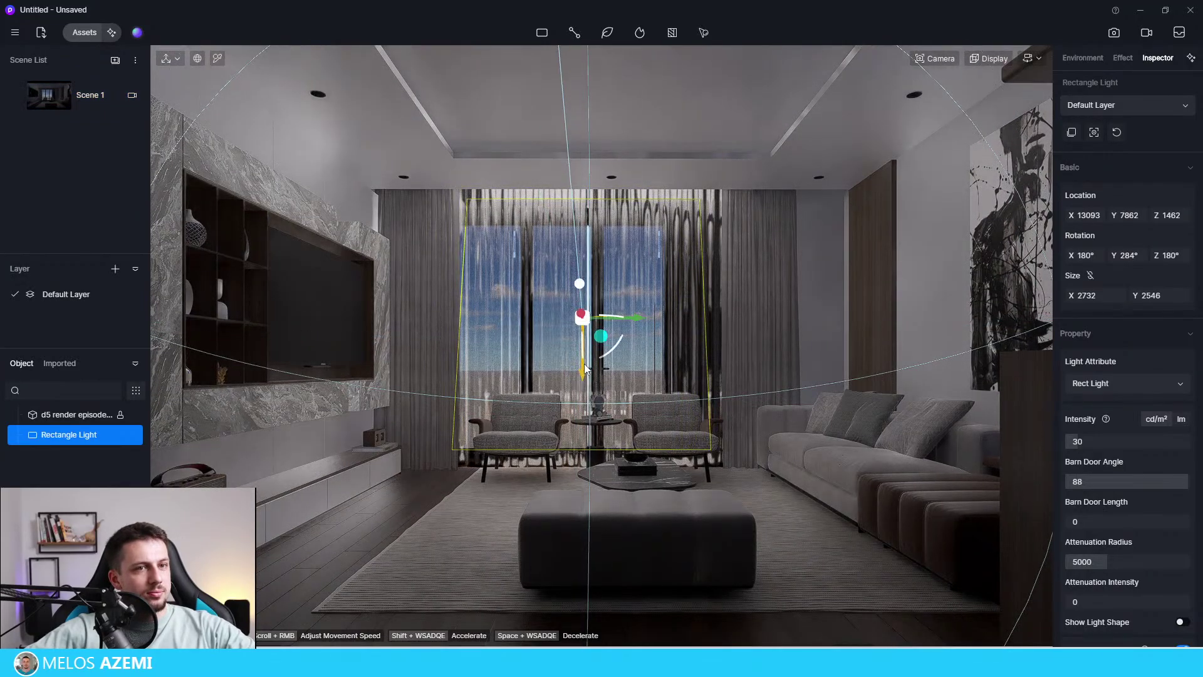
scroll(583, 377, "up", 2)
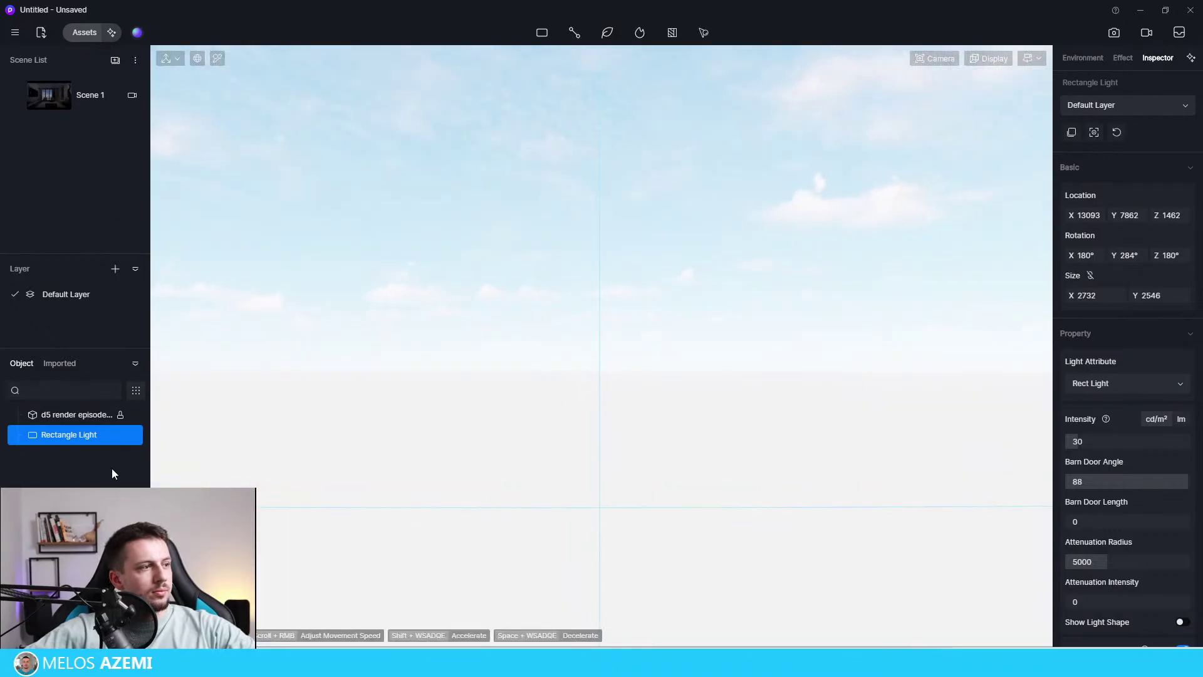
left_click(80, 101)
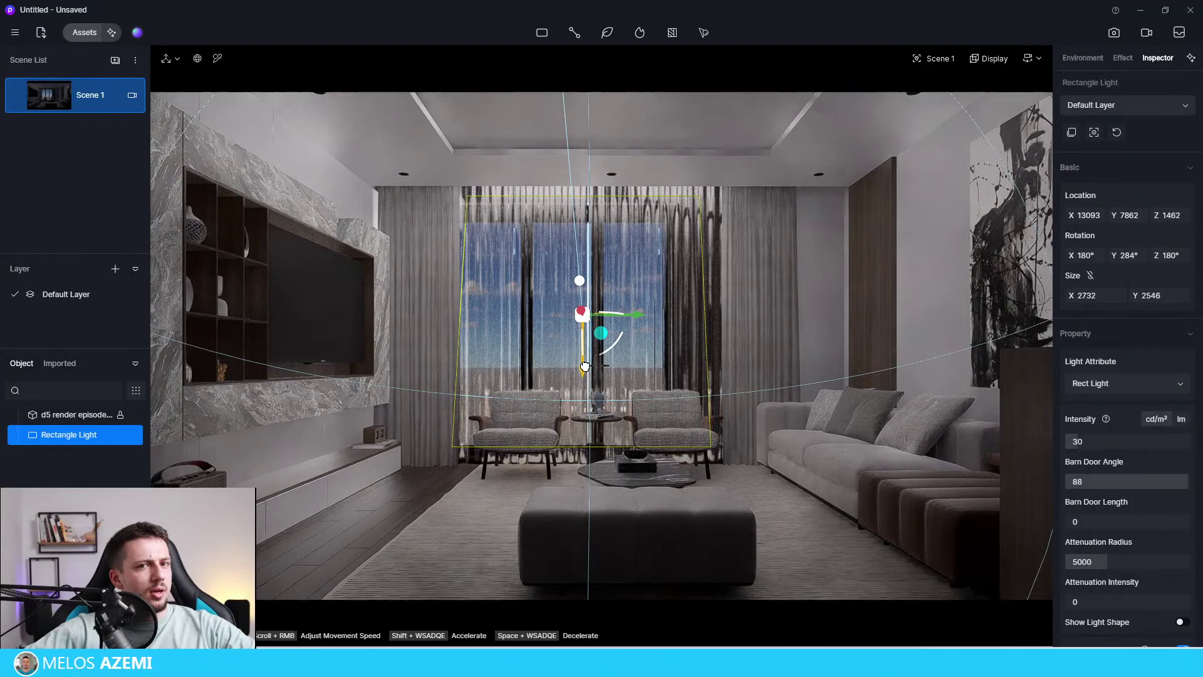
left_click_drag(585, 367, 584, 376)
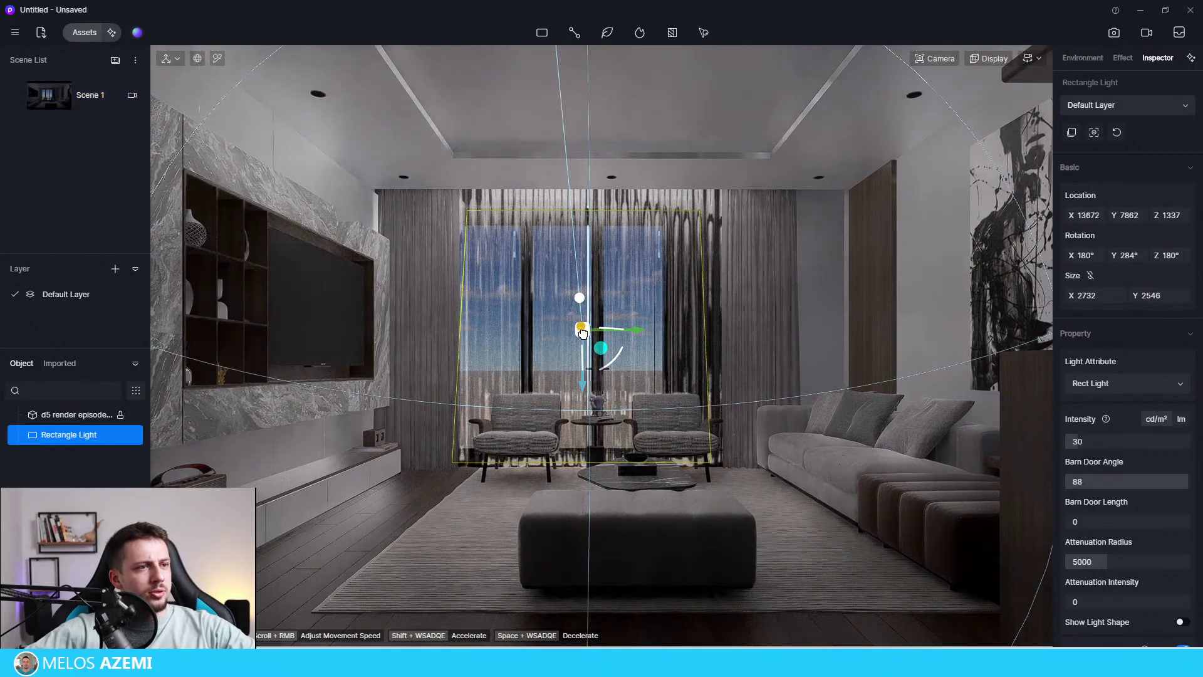
Move the rectangle light farther outside to X 14133, straighten its tilt to Y 271° from the exterior side, and return to the Scene 1 view.
mouse_move(582, 333)
left_mouse_down()
mouse_move(583, 359)
mouse_move(585, 343)
left_mouse_up()
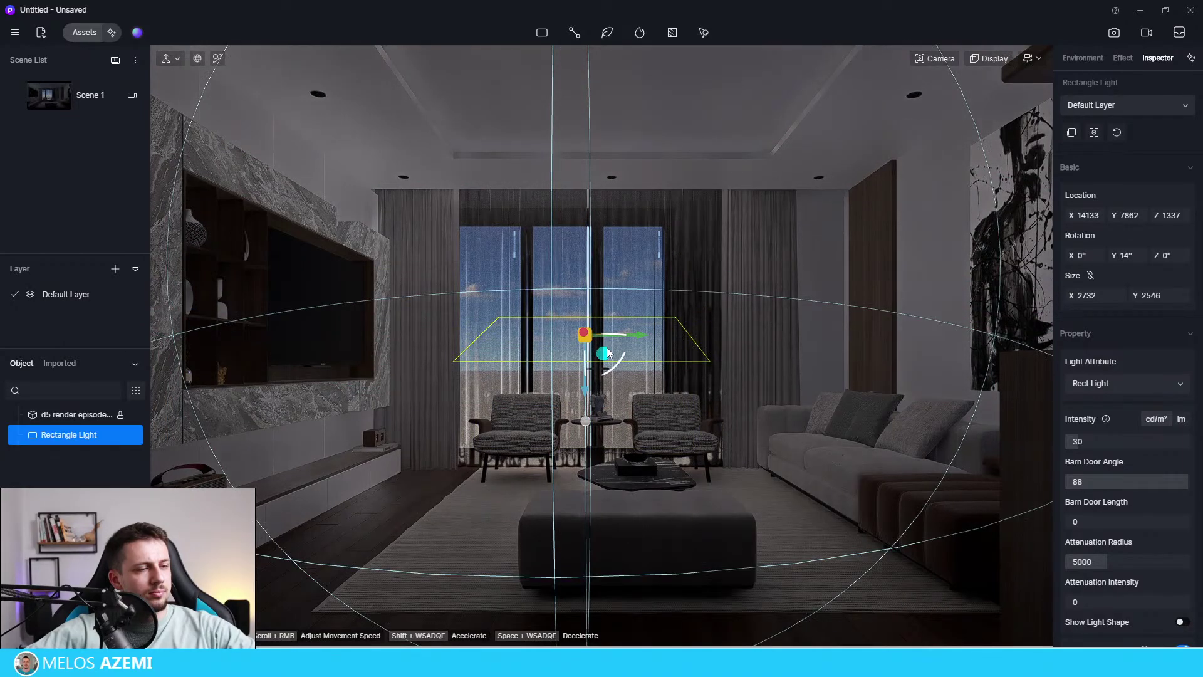
key("Escape")
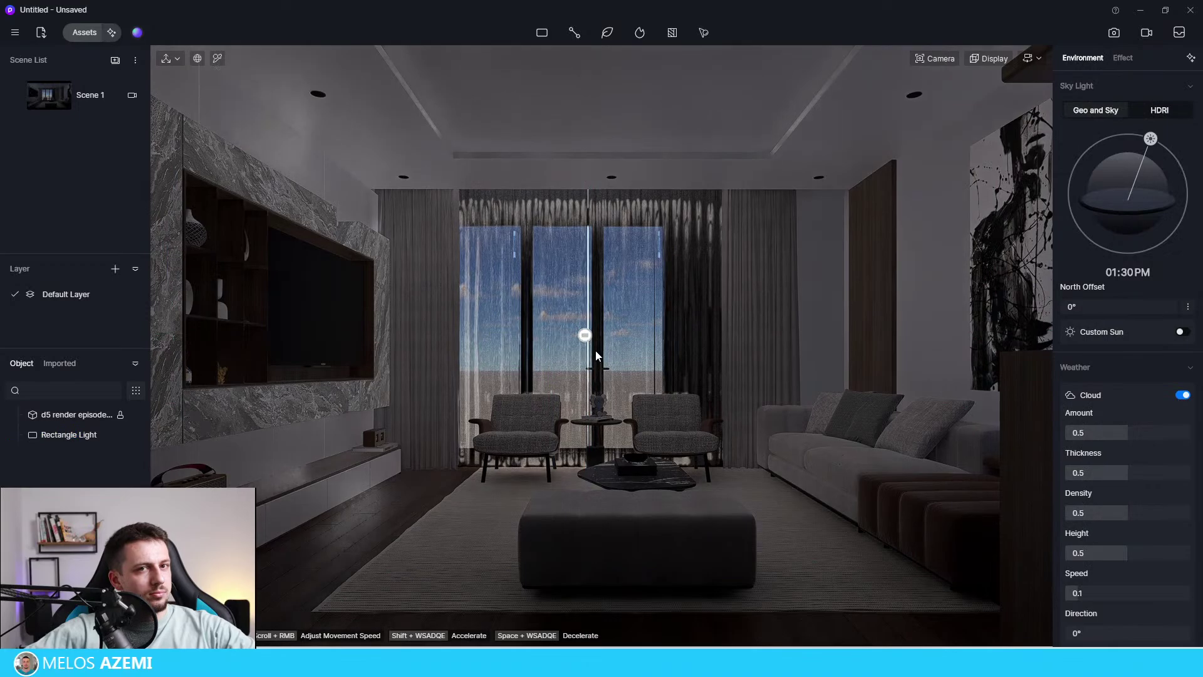
right_click_drag(595, 351, 1134, 389)
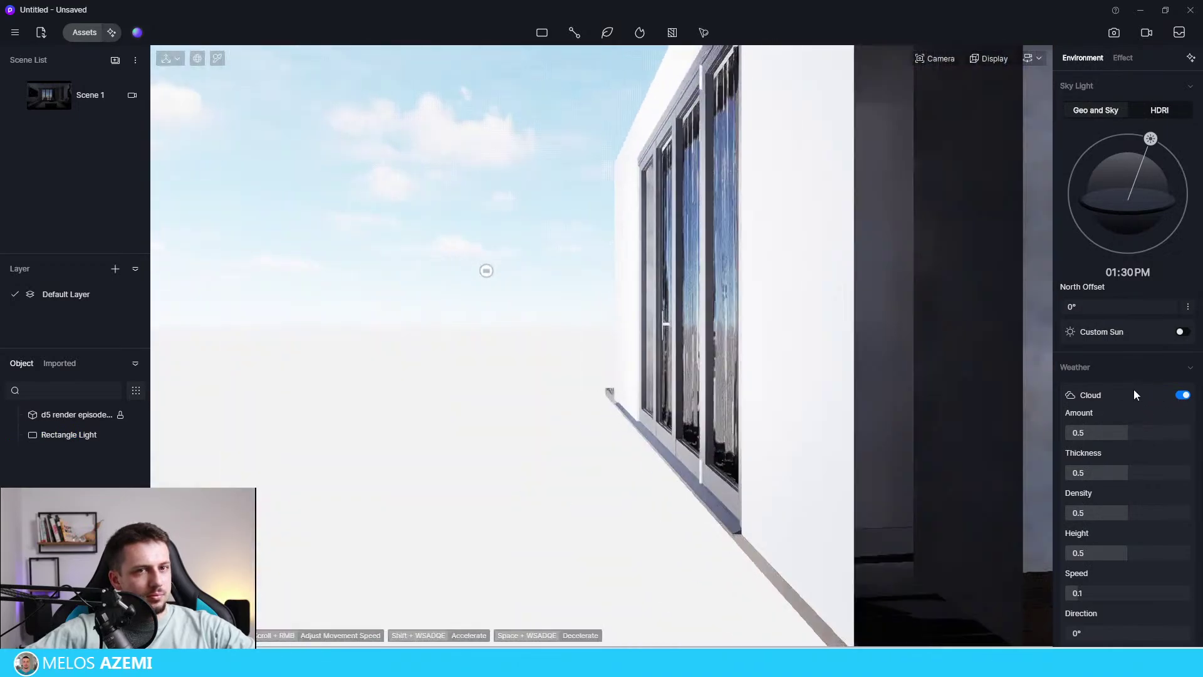
left_click(484, 267)
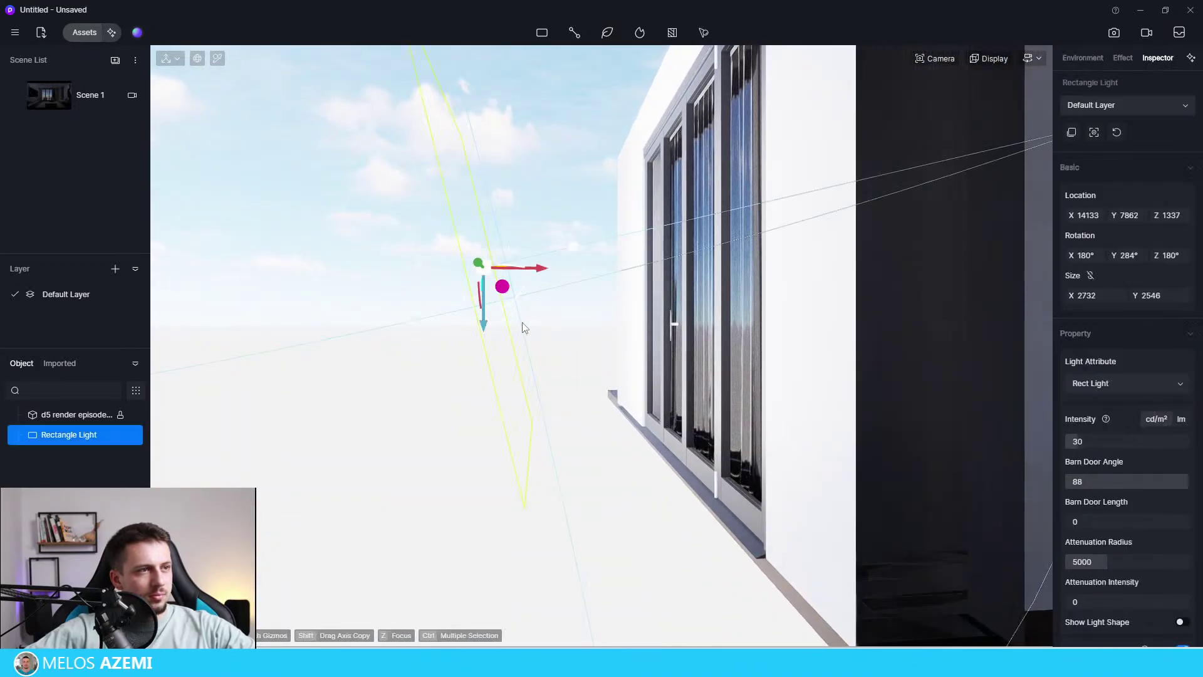
left_click_drag(513, 301, 505, 310)
left_click(72, 104)
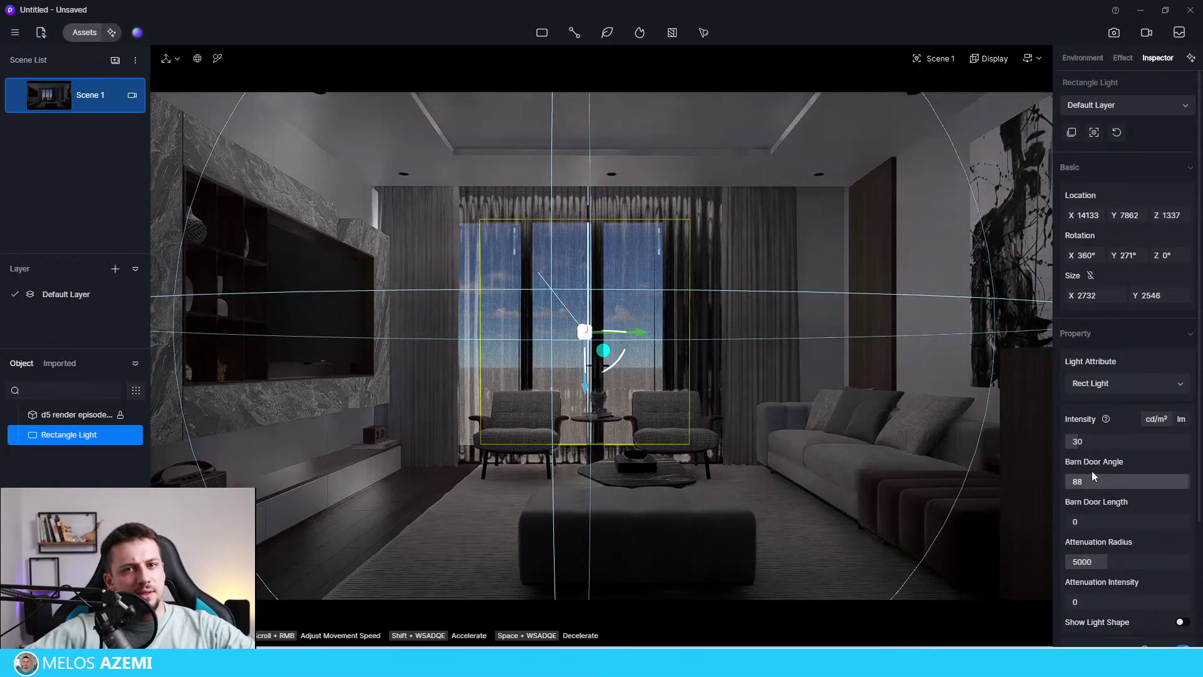
Raise the rectangle light's intensity to 157.5.
left_click(1096, 446)
left_click_drag(1095, 447, 1190, 442)
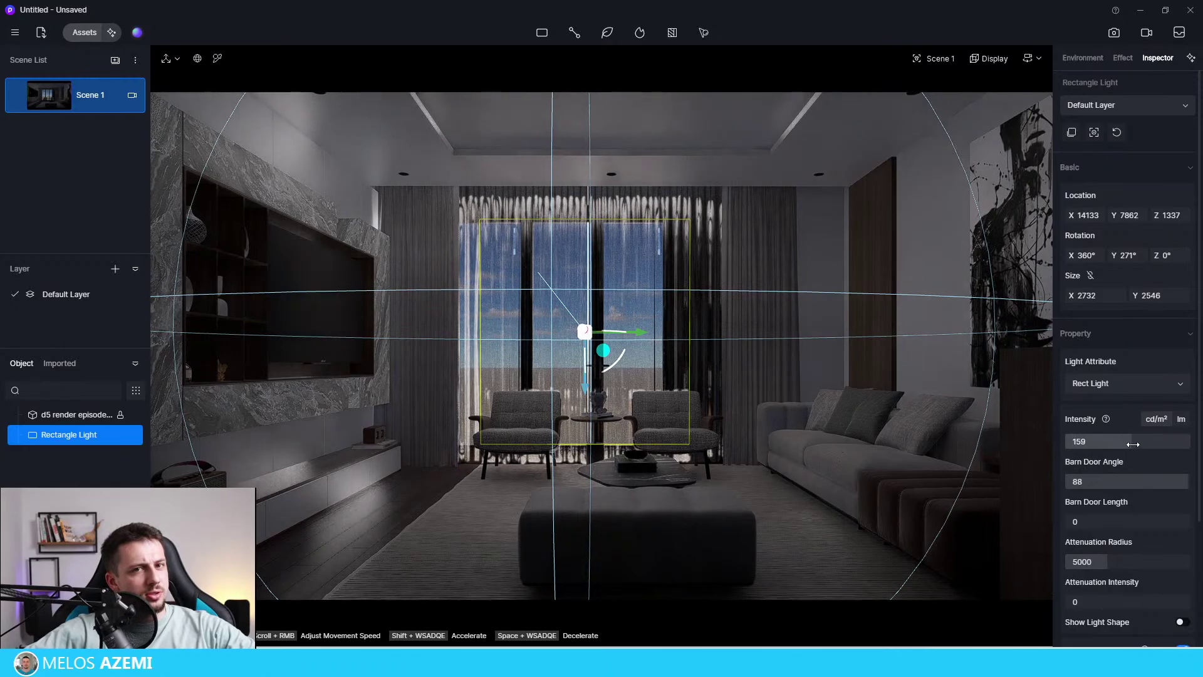
left_click(1126, 442)
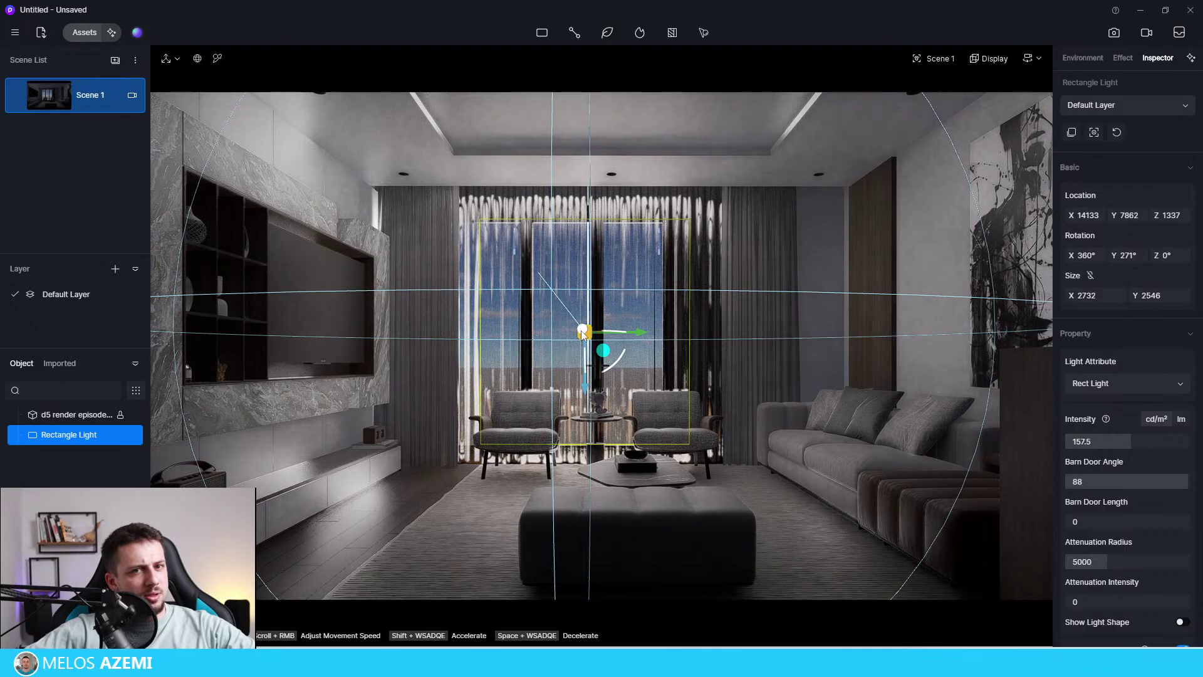
Set the rectangle light's attenuation radius to 9225 and move it away from the windows to X 15502.
left_click_drag(582, 333, 583, 332)
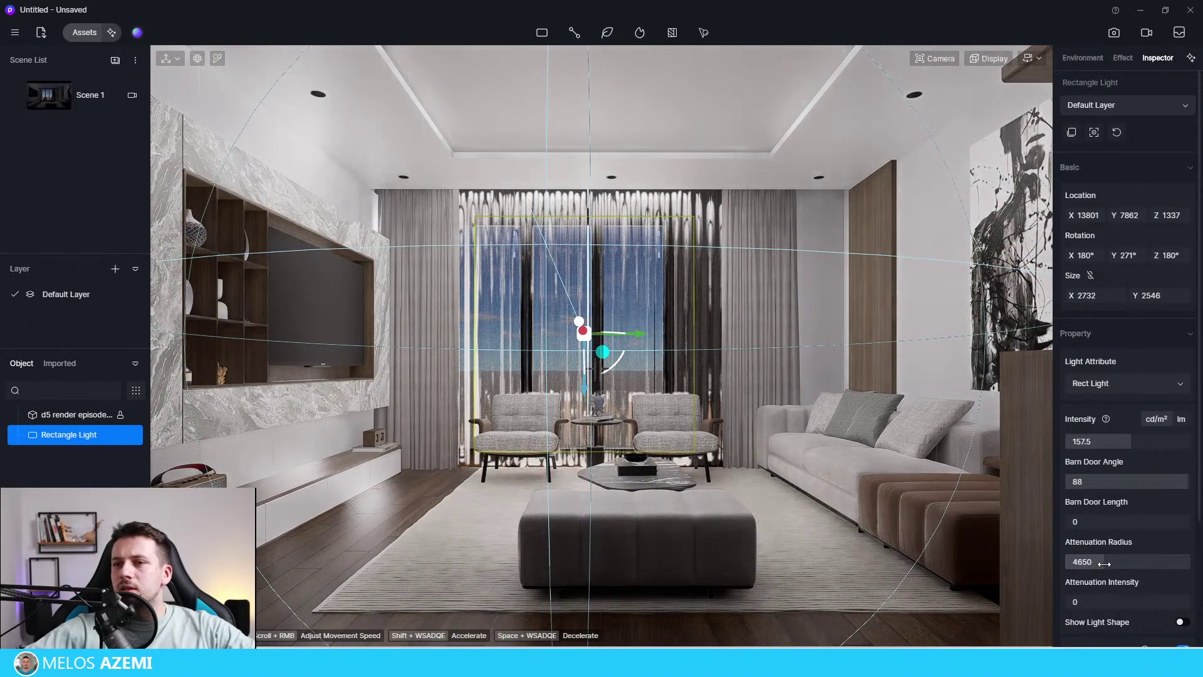
left_click_drag(1112, 564, 1142, 564)
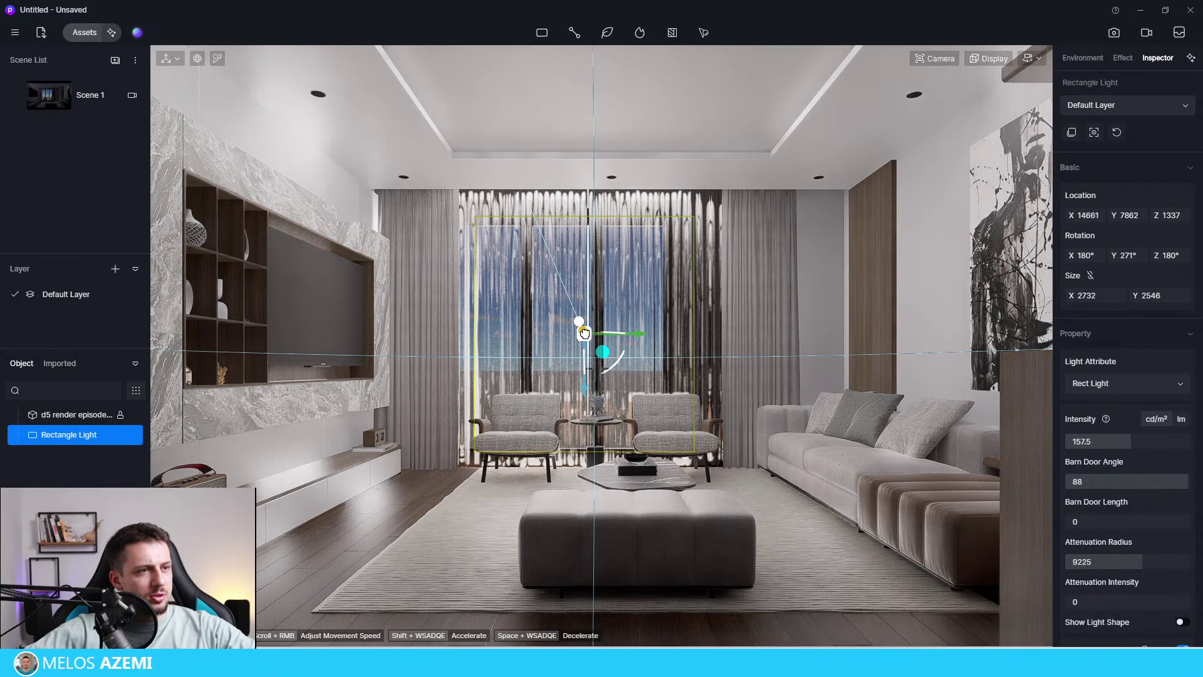
left_click_drag(585, 334, 586, 334)
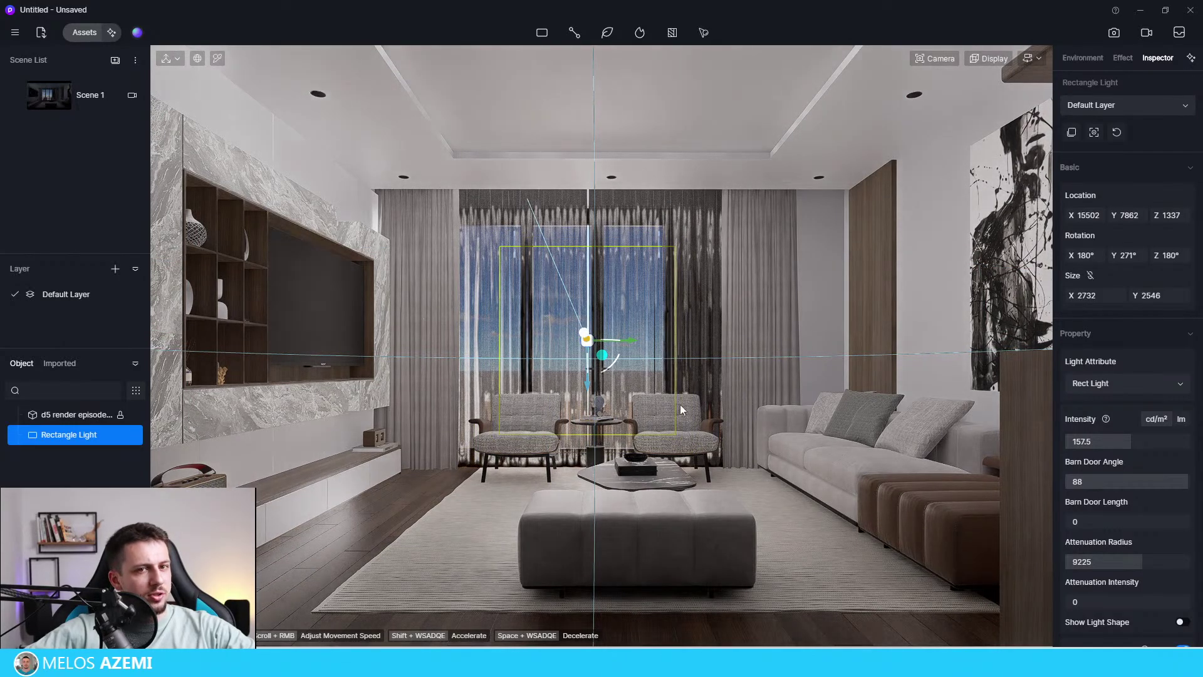
Pick the sheer curtain's material at the windows and search the online material library for "curtain".
left_click(621, 332)
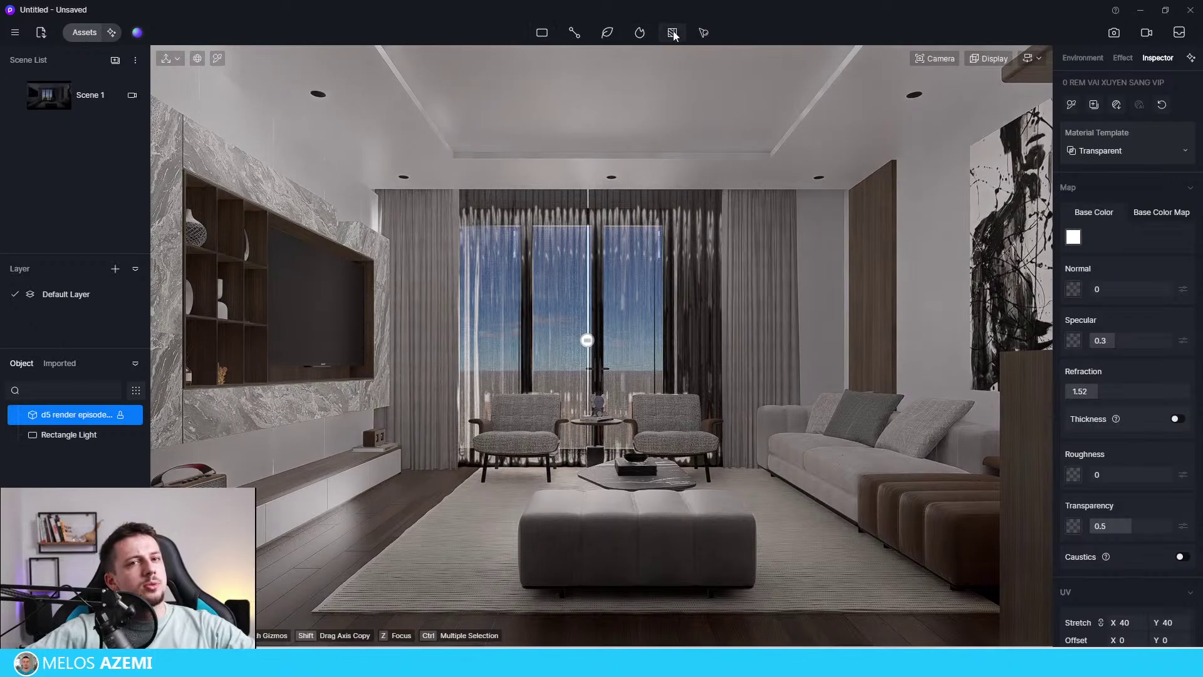
left_click(94, 34)
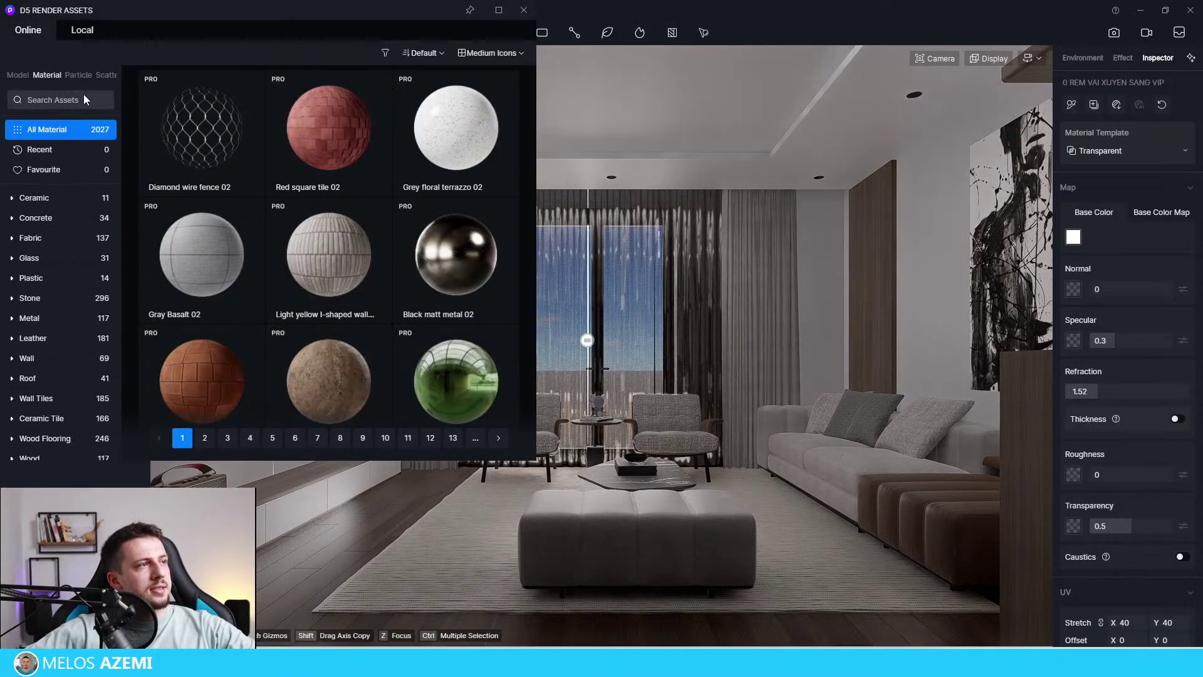
left_click(92, 35)
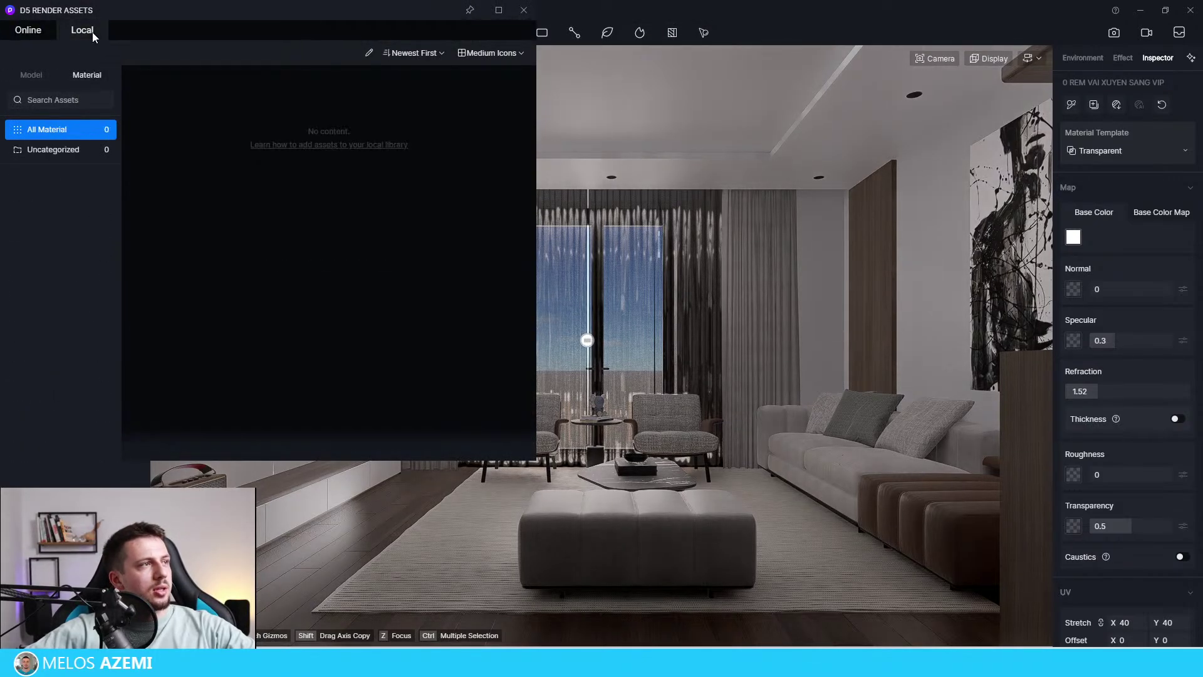
left_click(29, 28)
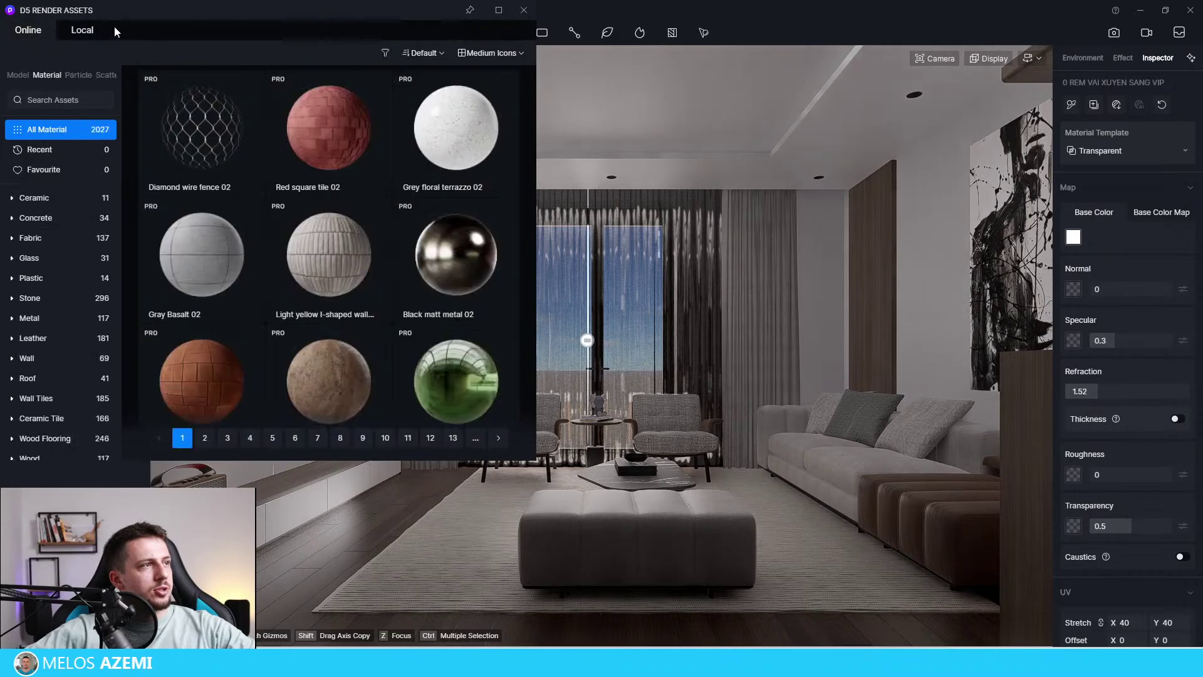
left_click(55, 101)
type("curt")
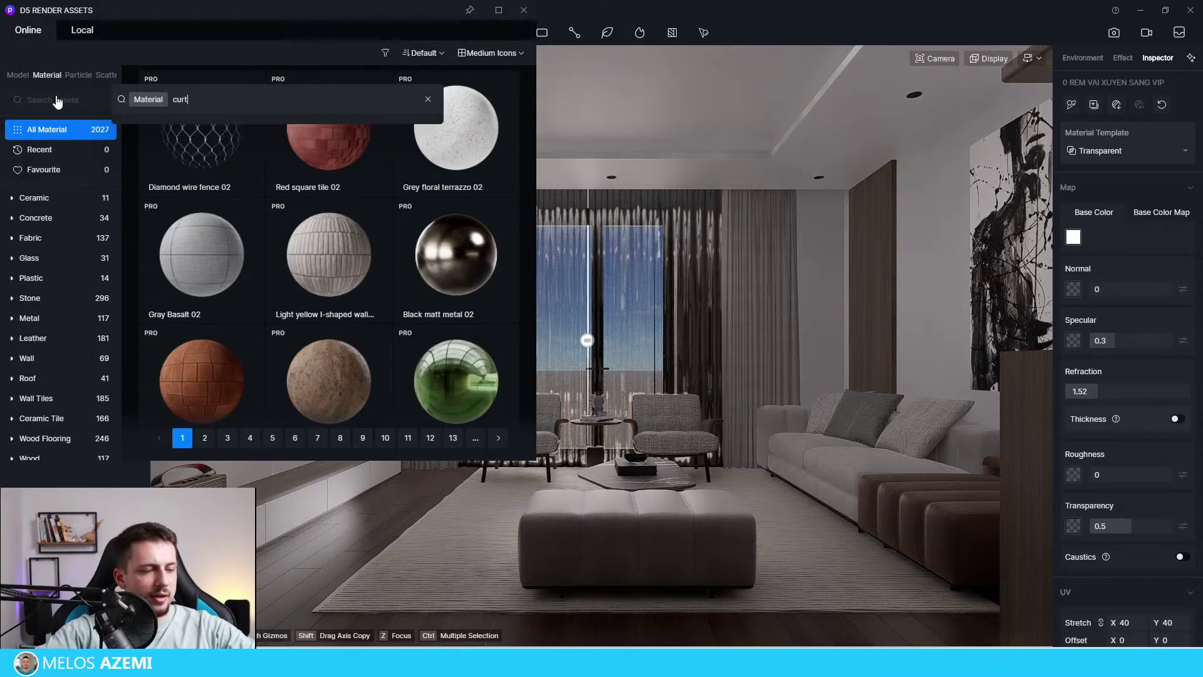
type("ain")
key("Return")
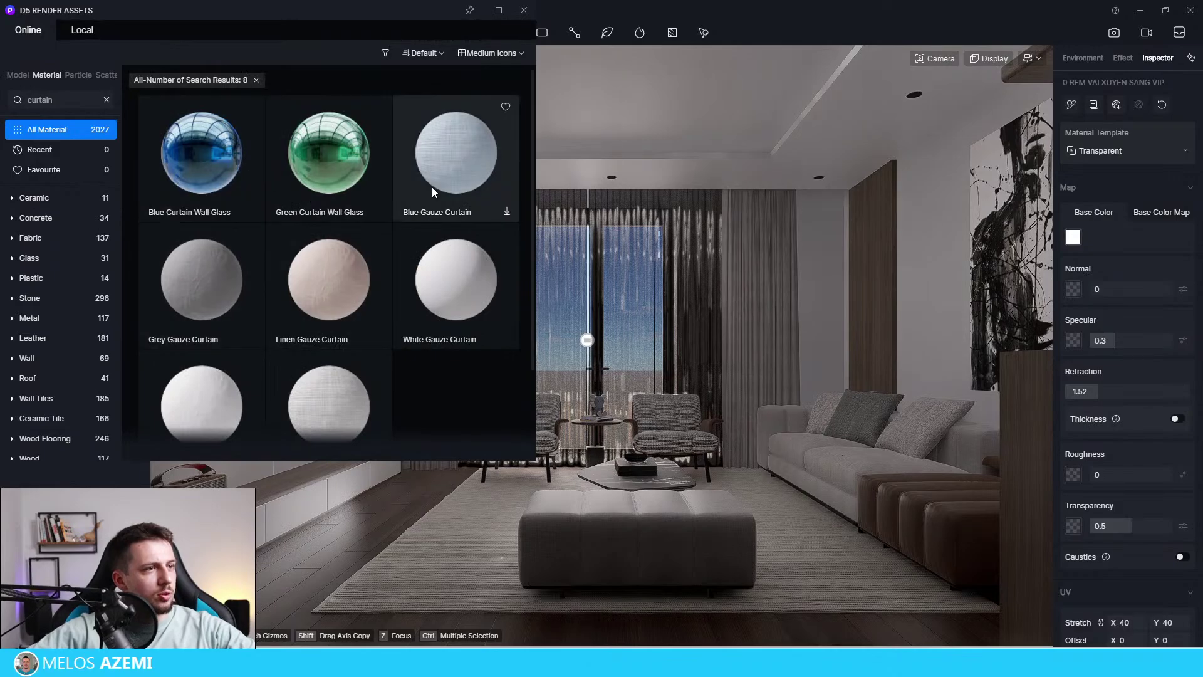
scroll(448, 322, "down", 2)
scroll(312, 344, "up", 2)
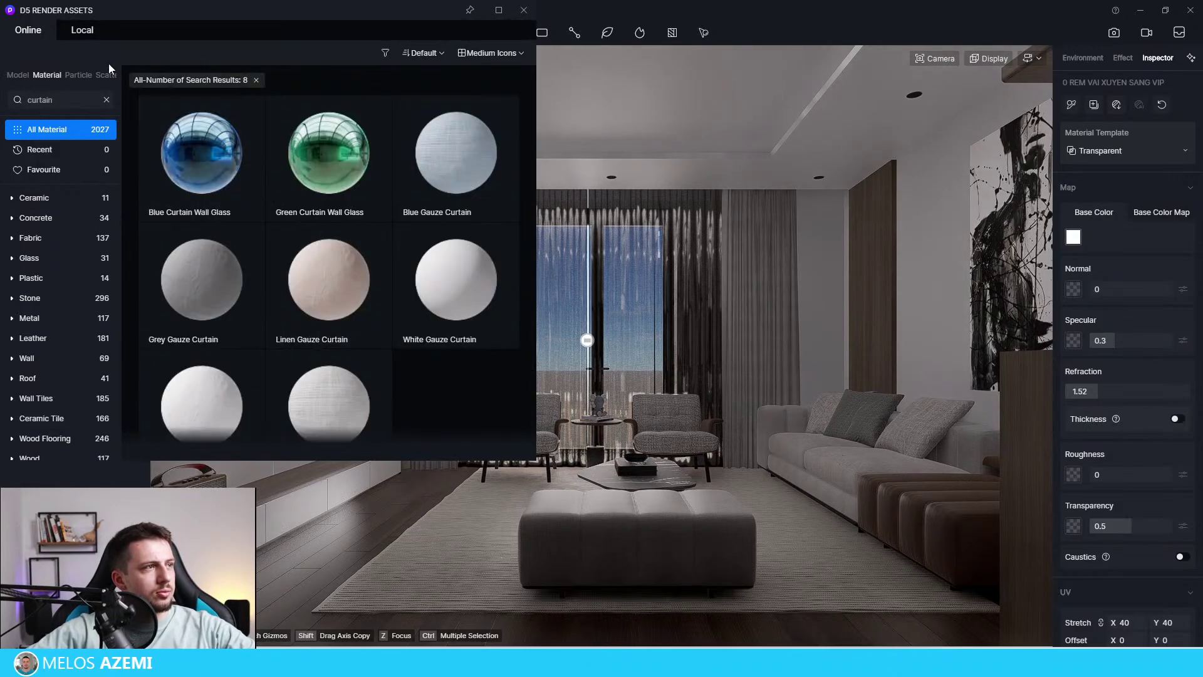
Clear the search and browse the Fabric materials for a suitable sheer curtain fabric.
left_click(64, 239)
left_click(107, 100)
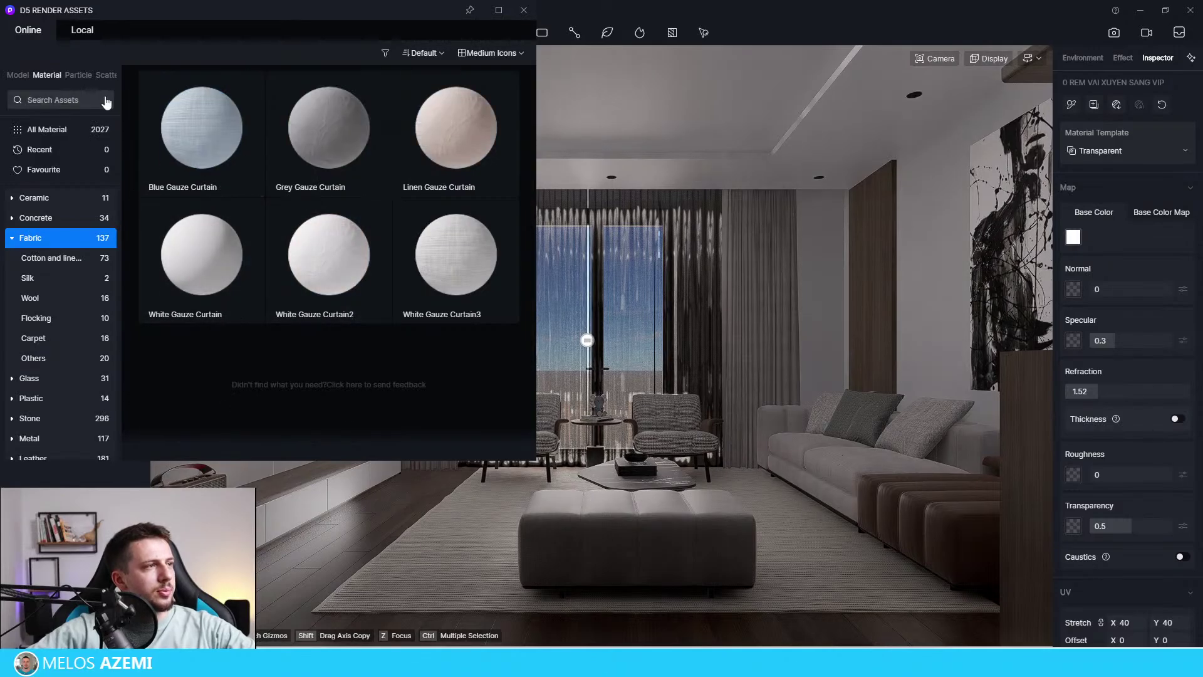
scroll(430, 223, "down", 2)
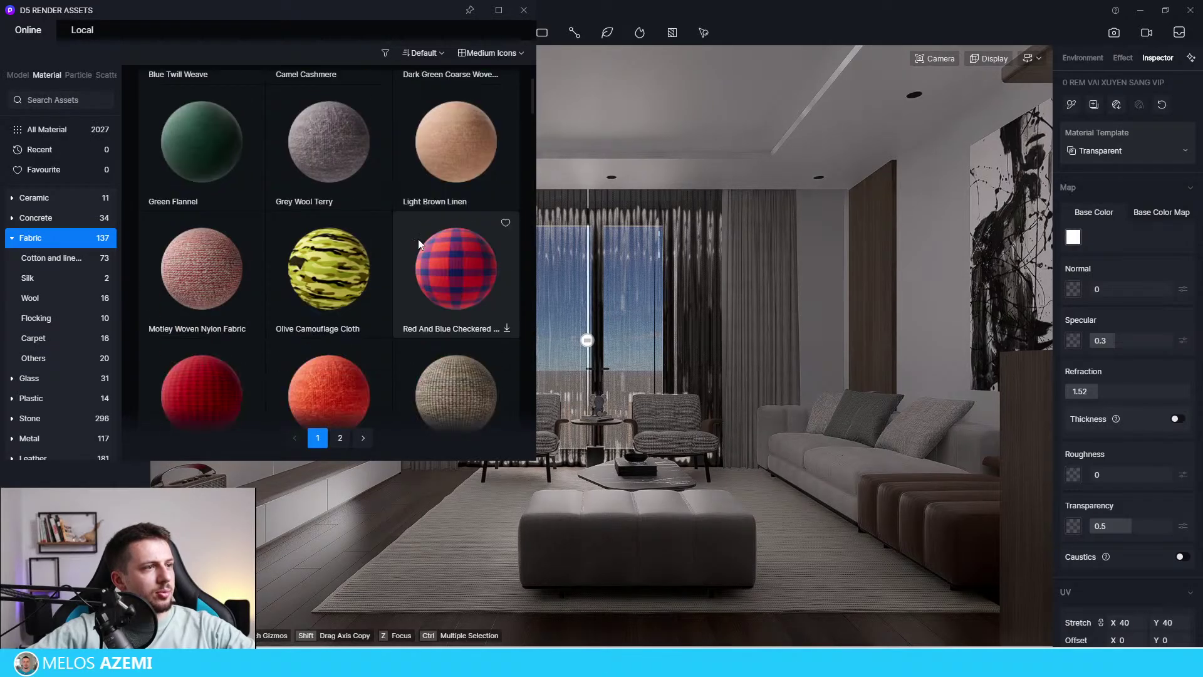
scroll(396, 348, "down", 20)
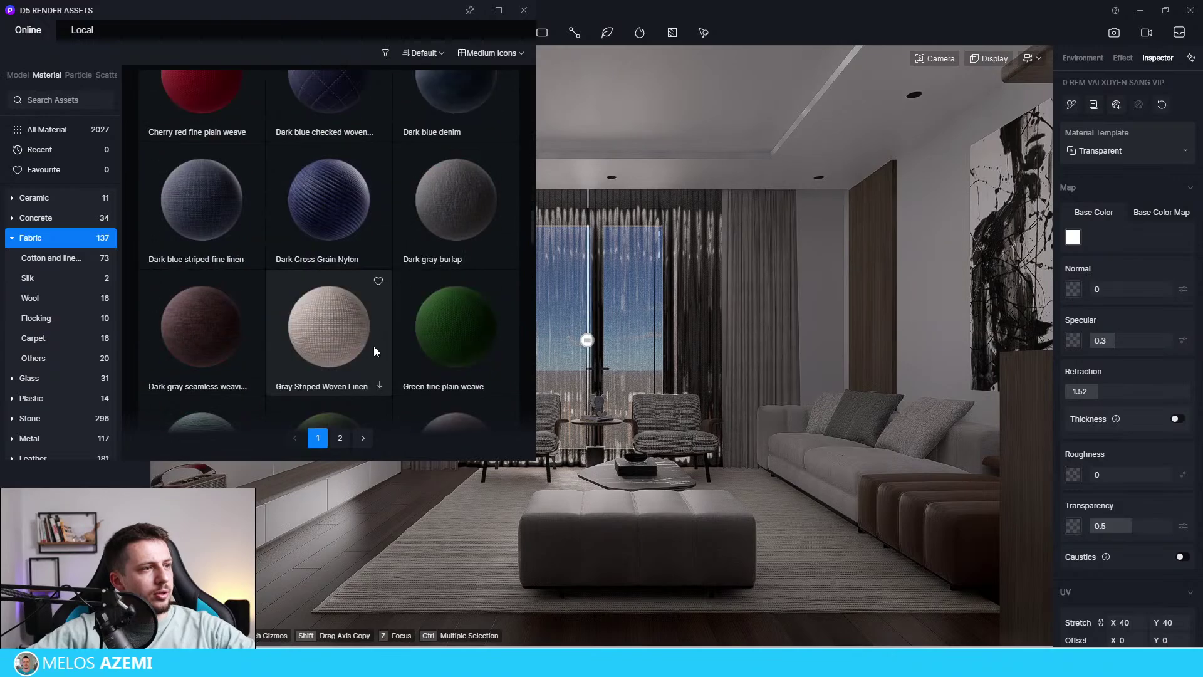
scroll(374, 351, "down", 15)
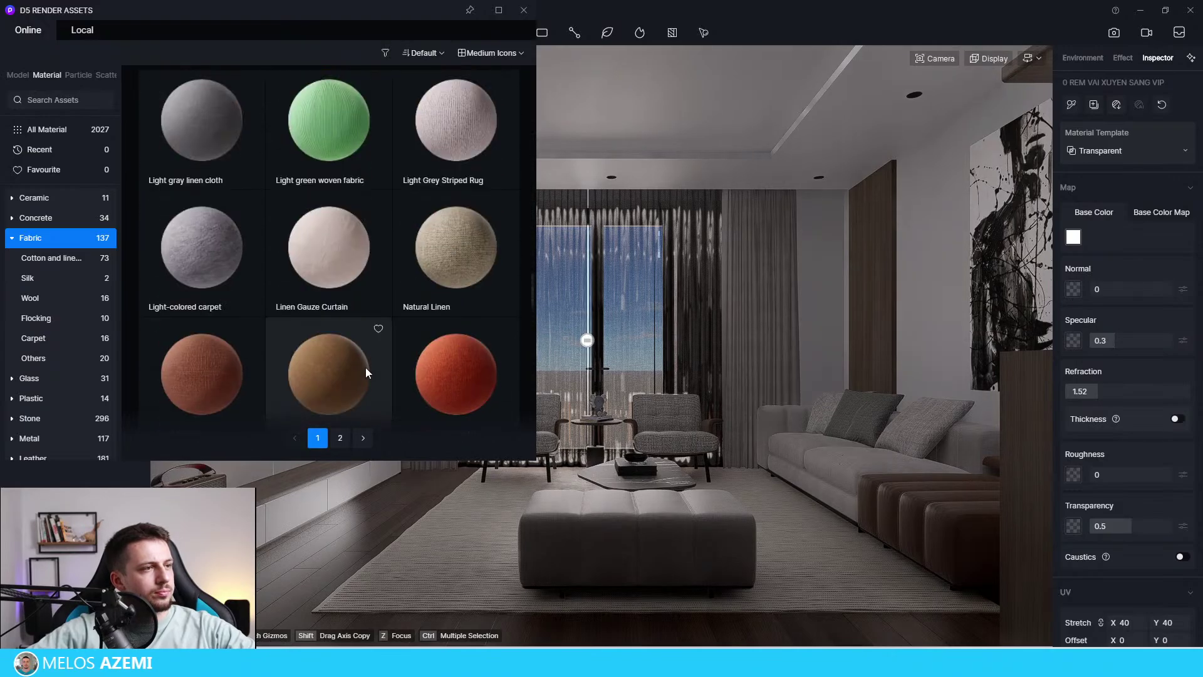
scroll(366, 367, "up", 1)
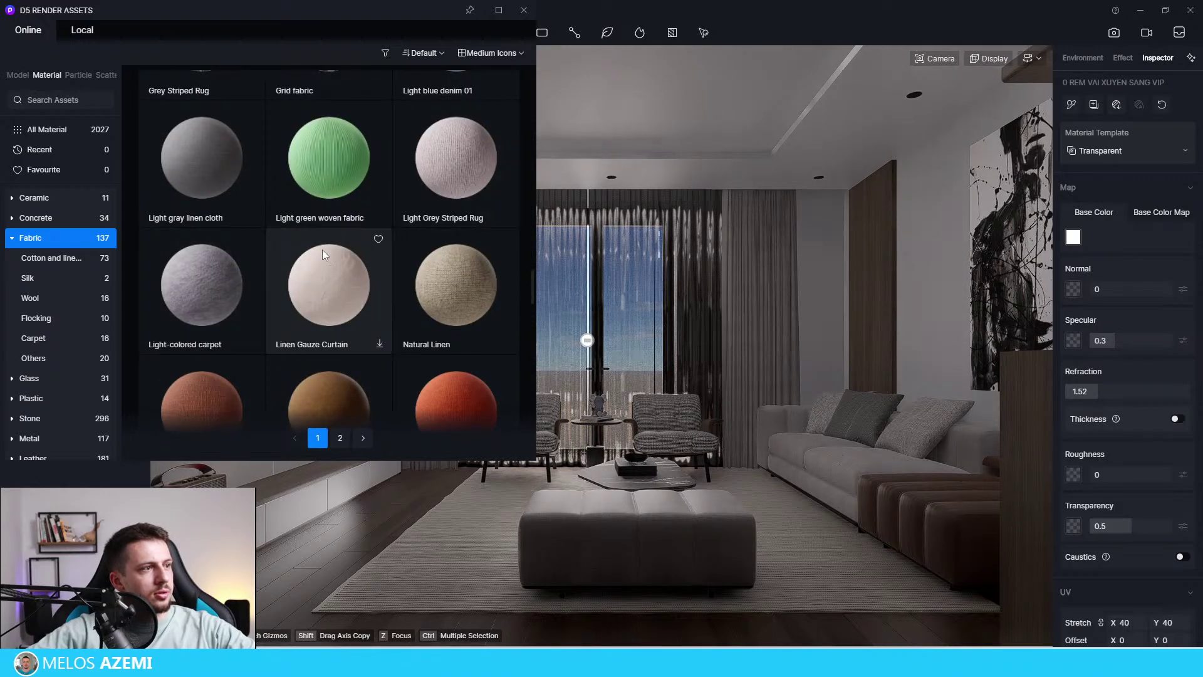
scroll(420, 219, "down", 5)
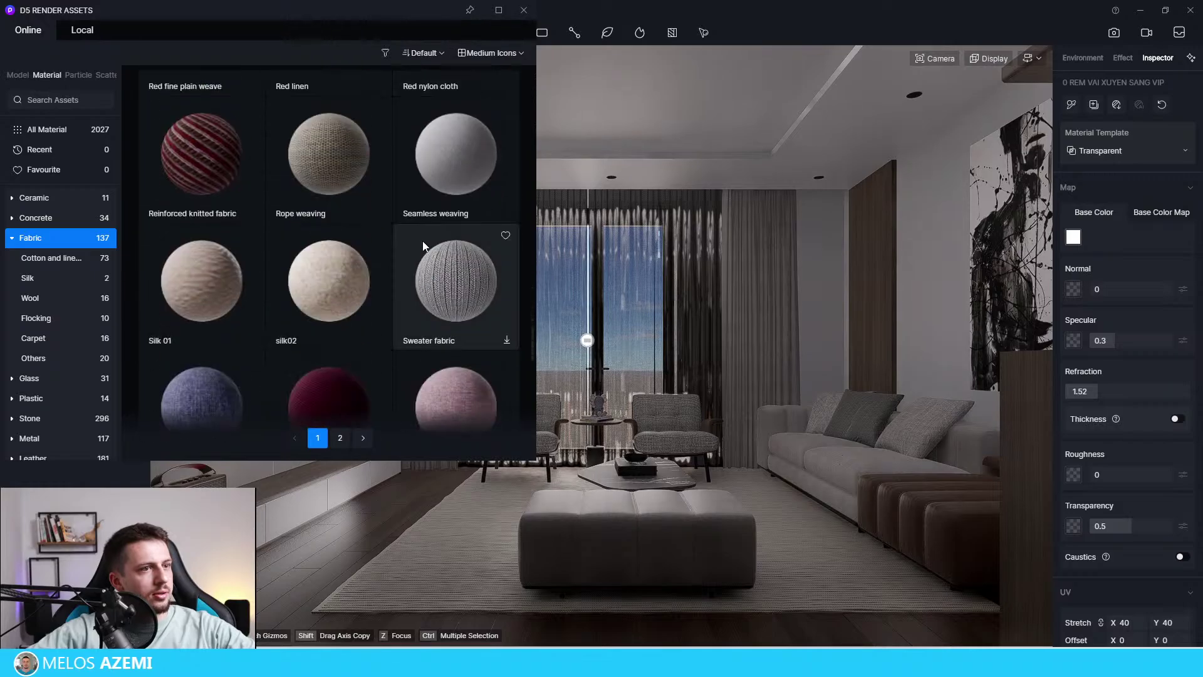
scroll(422, 241, "up", 6)
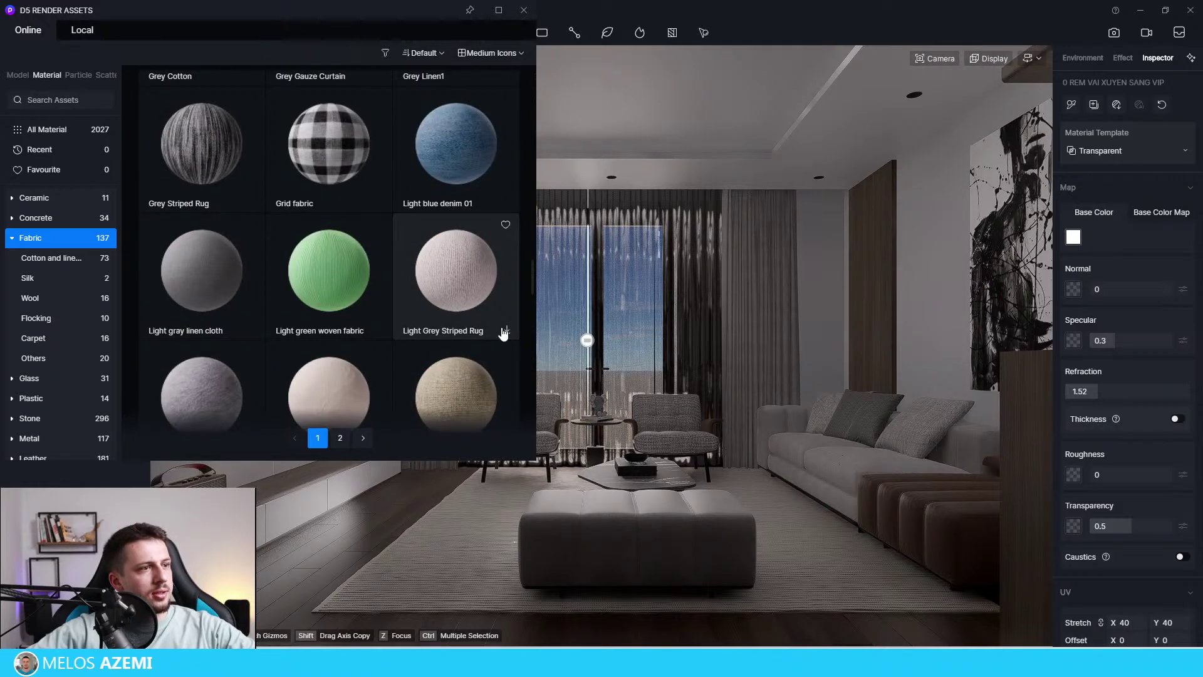
scroll(495, 319, "up", 3)
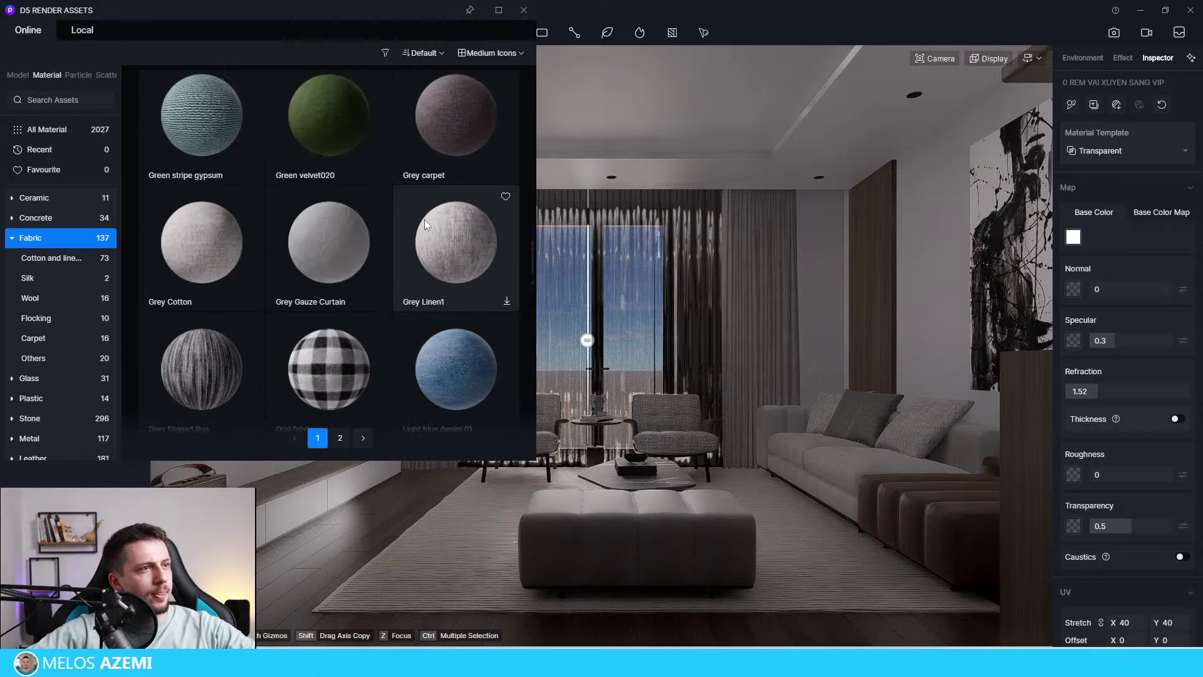
scroll(418, 232, "up", 8)
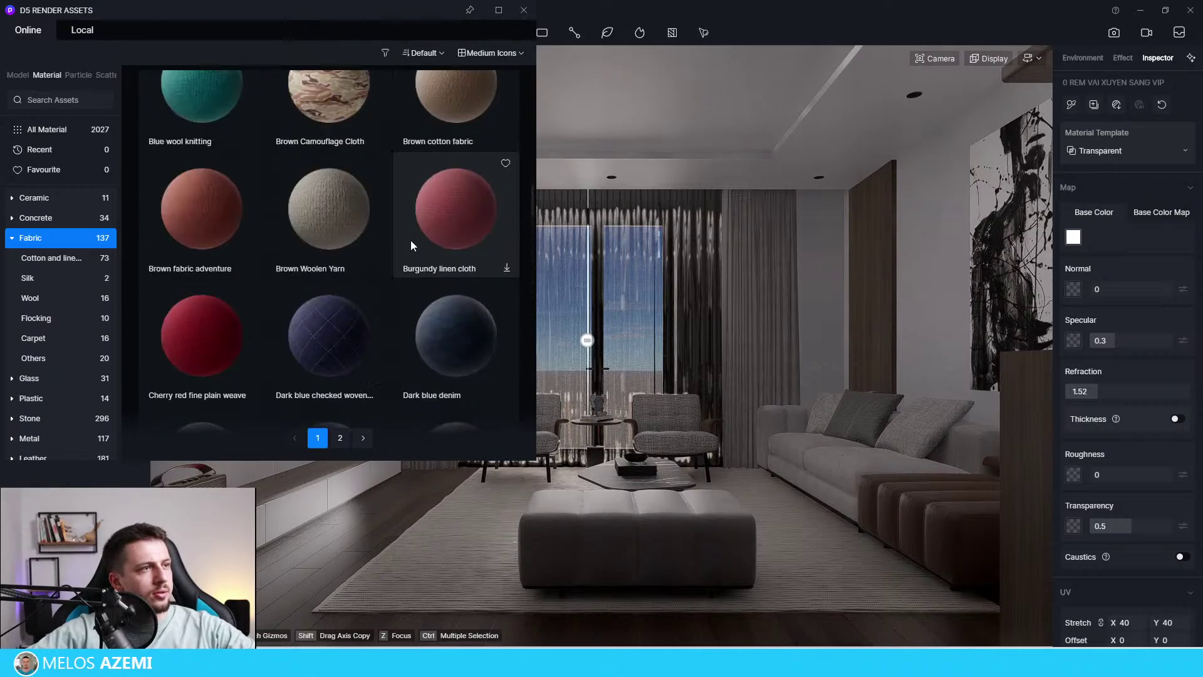
scroll(435, 286, "down", 3)
scroll(353, 258, "up", 8)
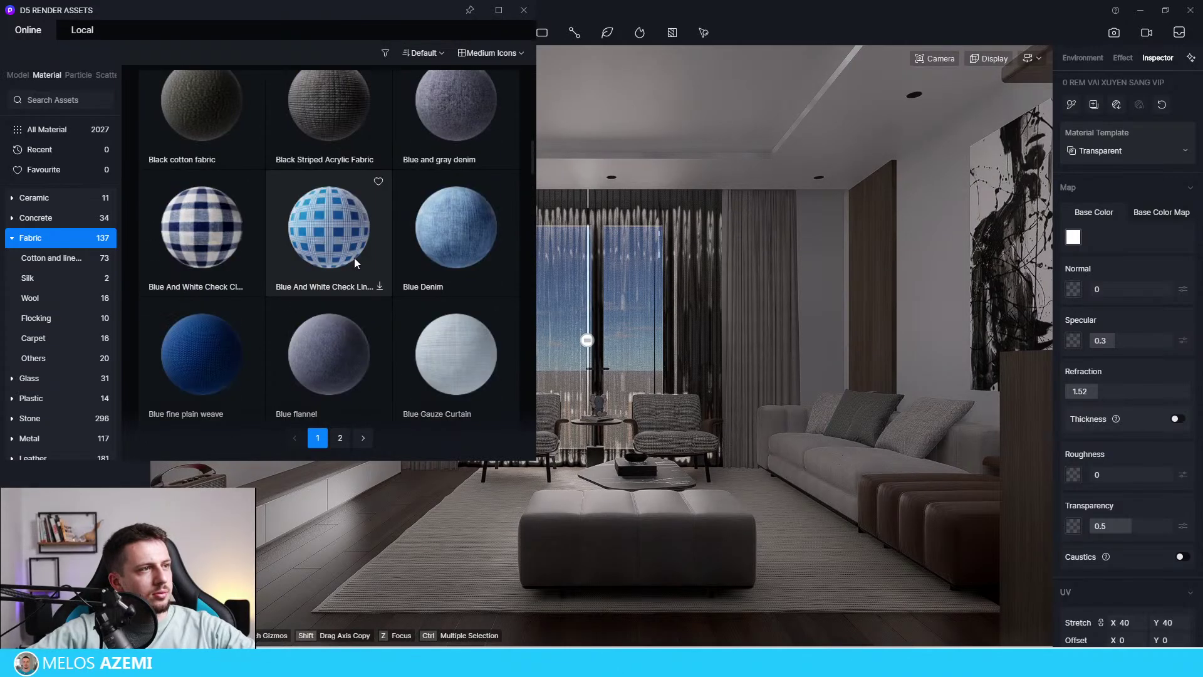
scroll(378, 263, "up", 2)
scroll(449, 313, "down", 2)
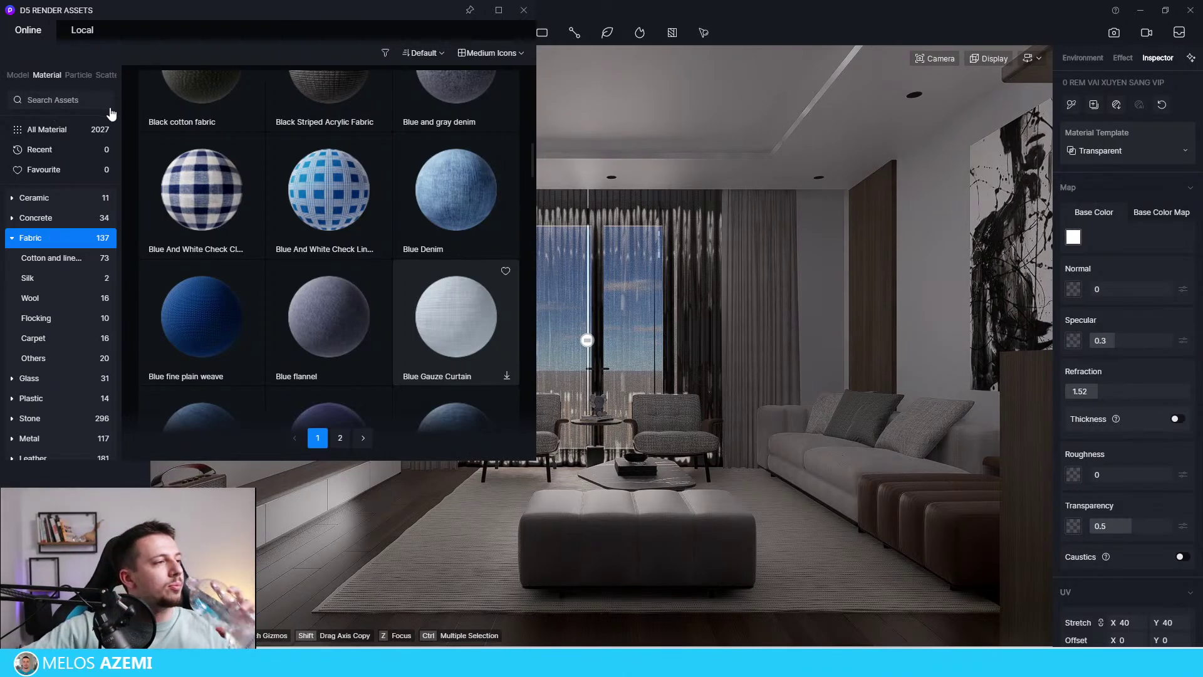
Search the materials for "curtain" again and download the White Gauze Curtain material.
left_click(44, 92)
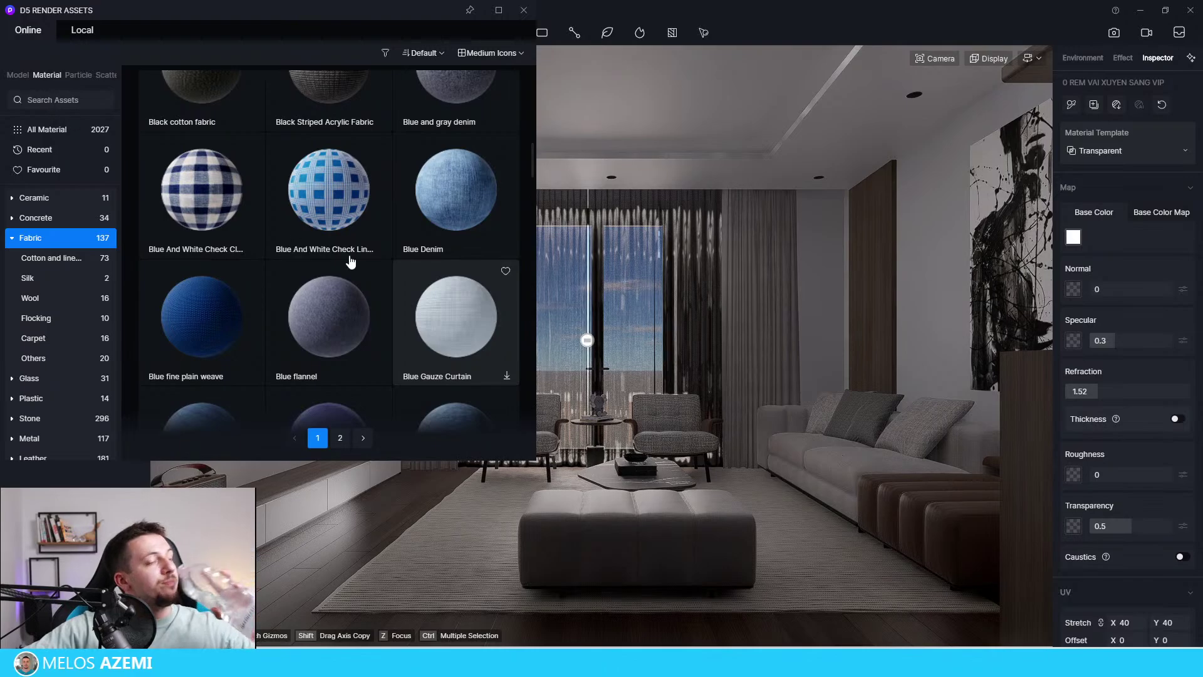
scroll(352, 260, "down", 2)
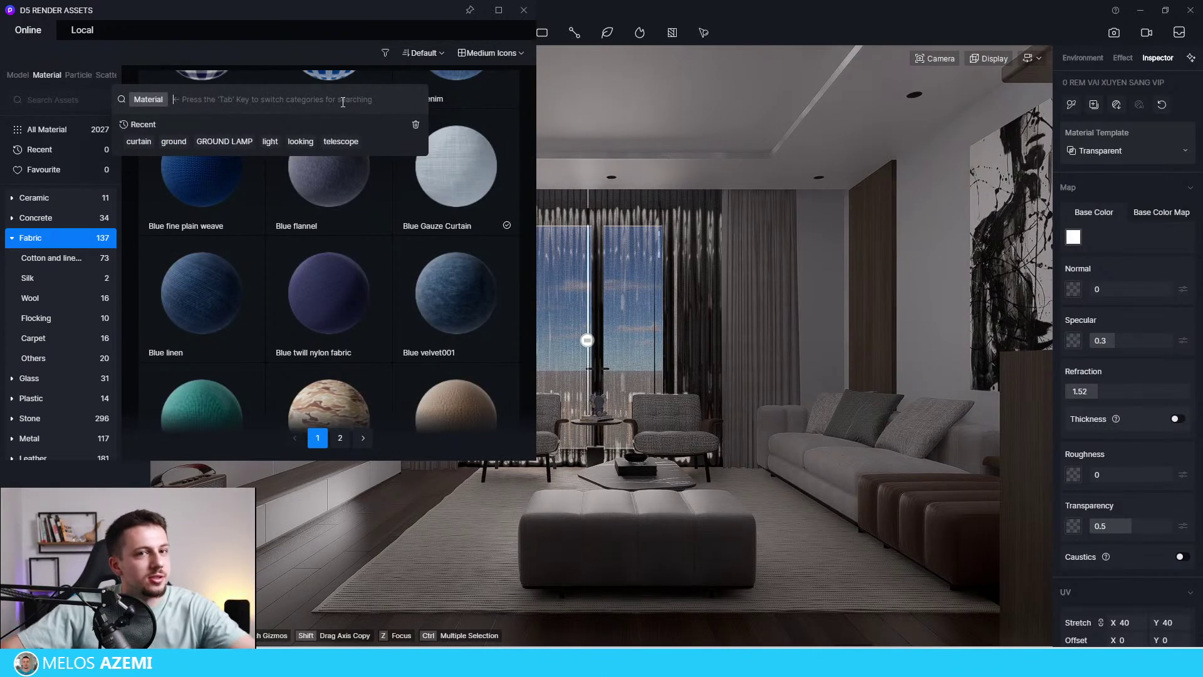
type("curtain")
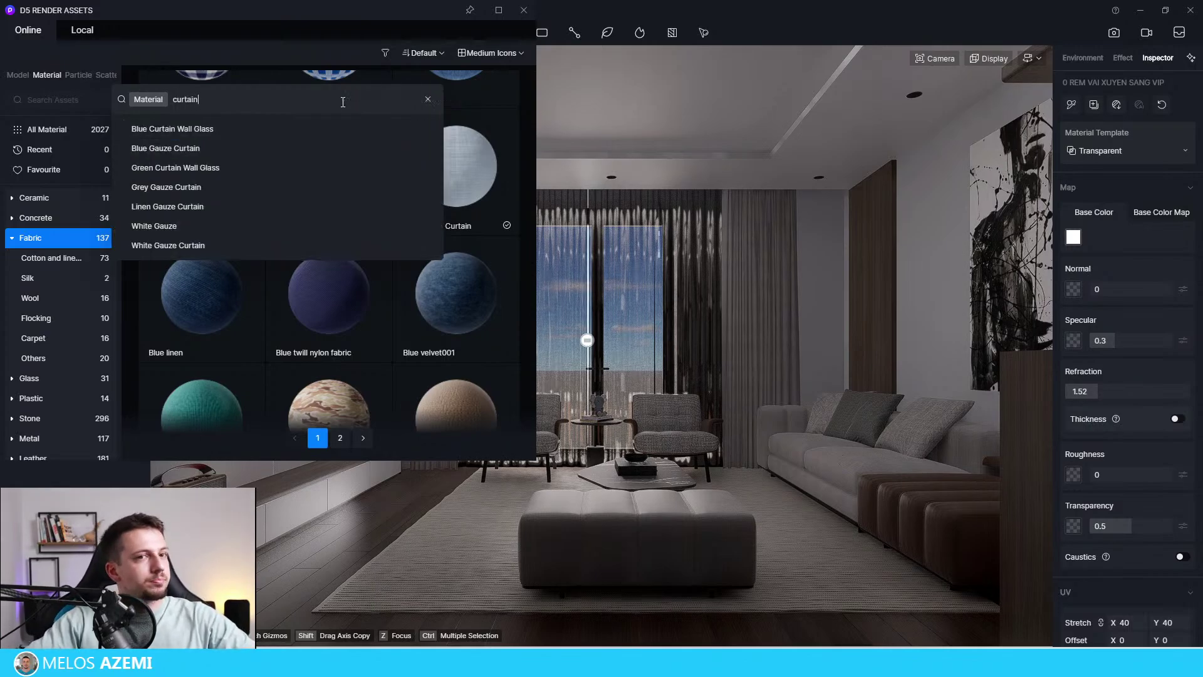
key("Return")
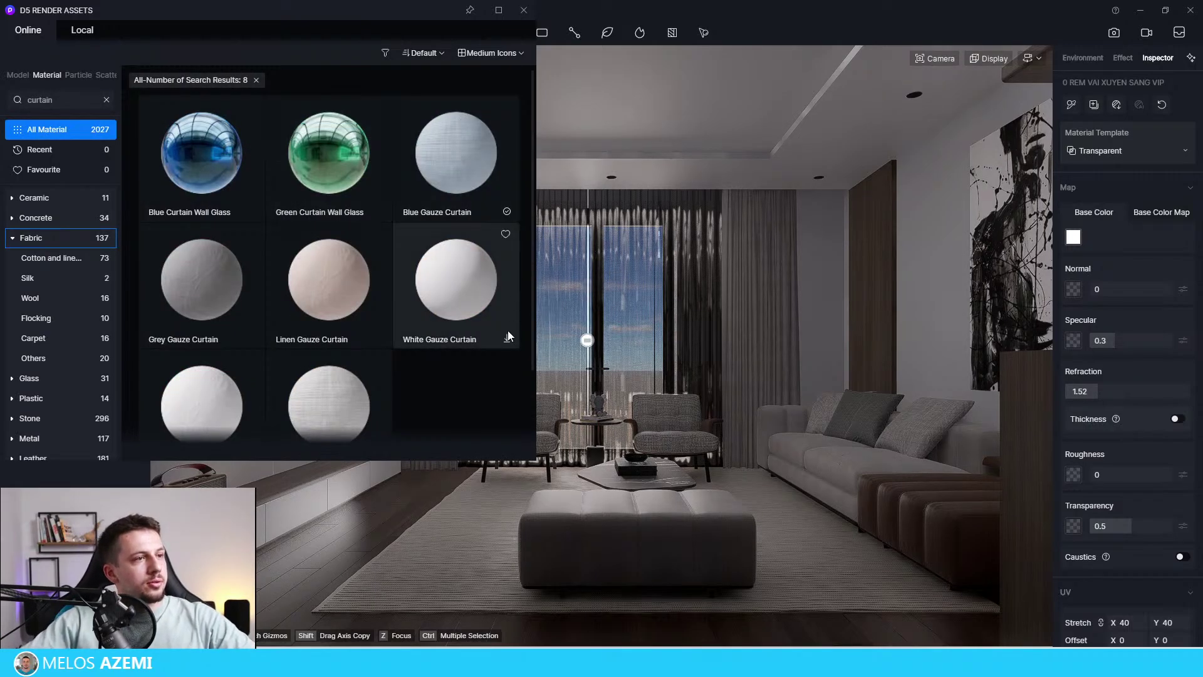
scroll(495, 351, "down", 1)
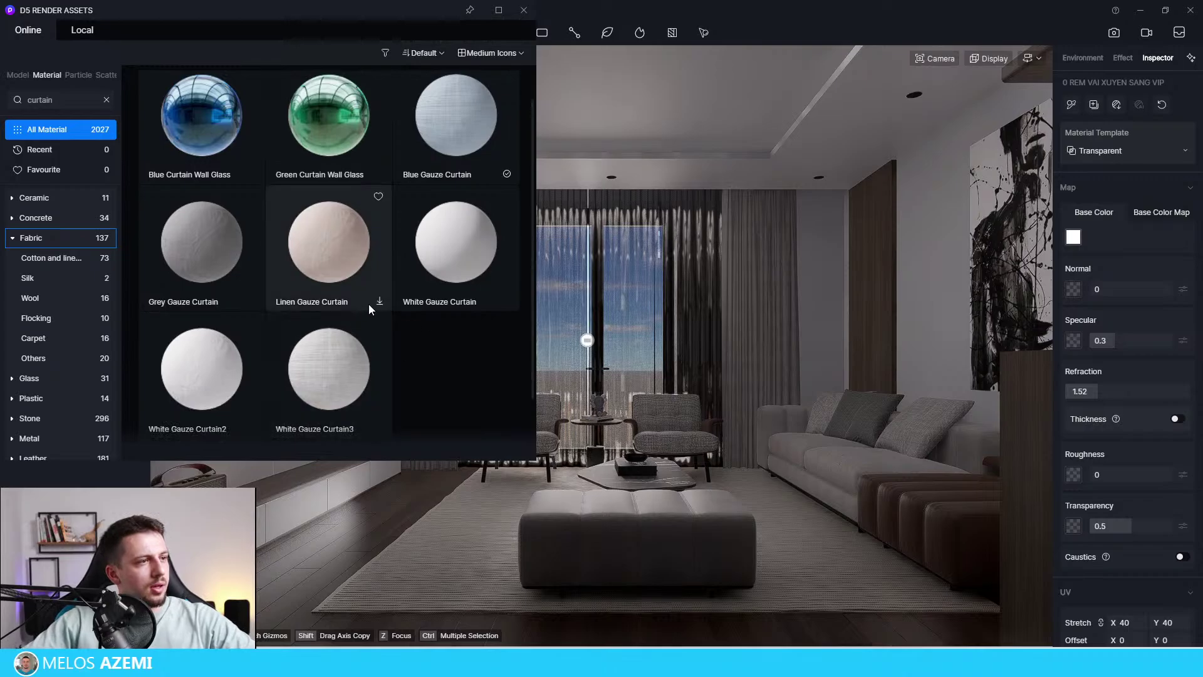
scroll(382, 406, "down", 2)
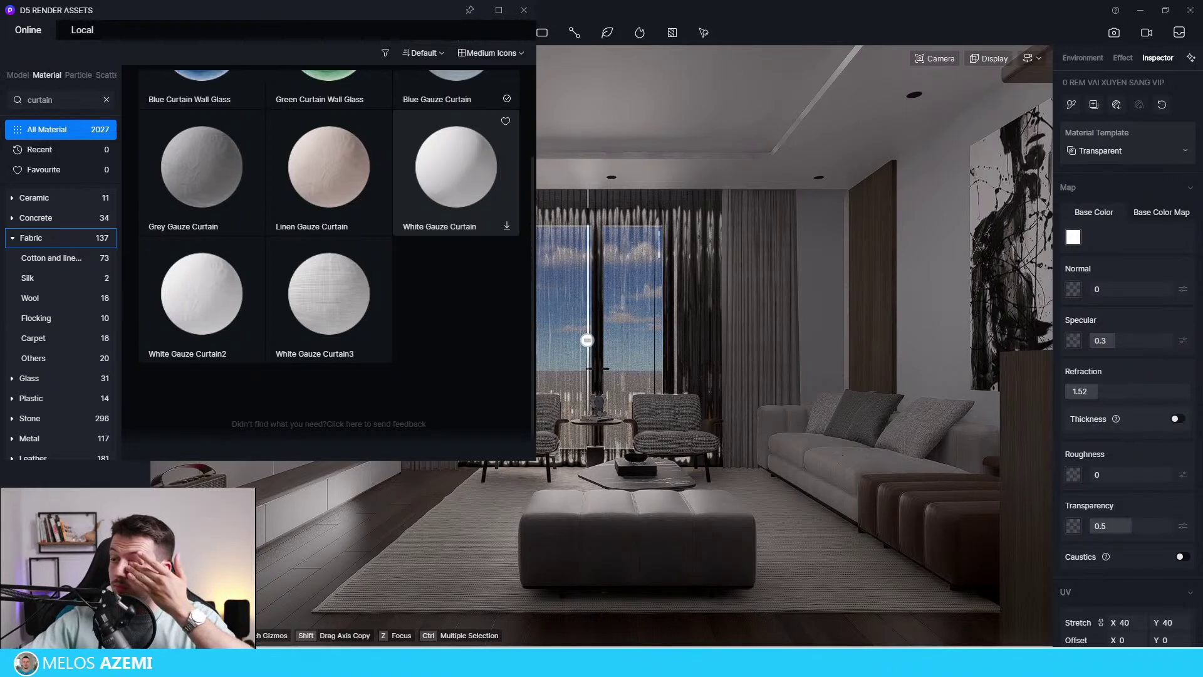
left_click(456, 168)
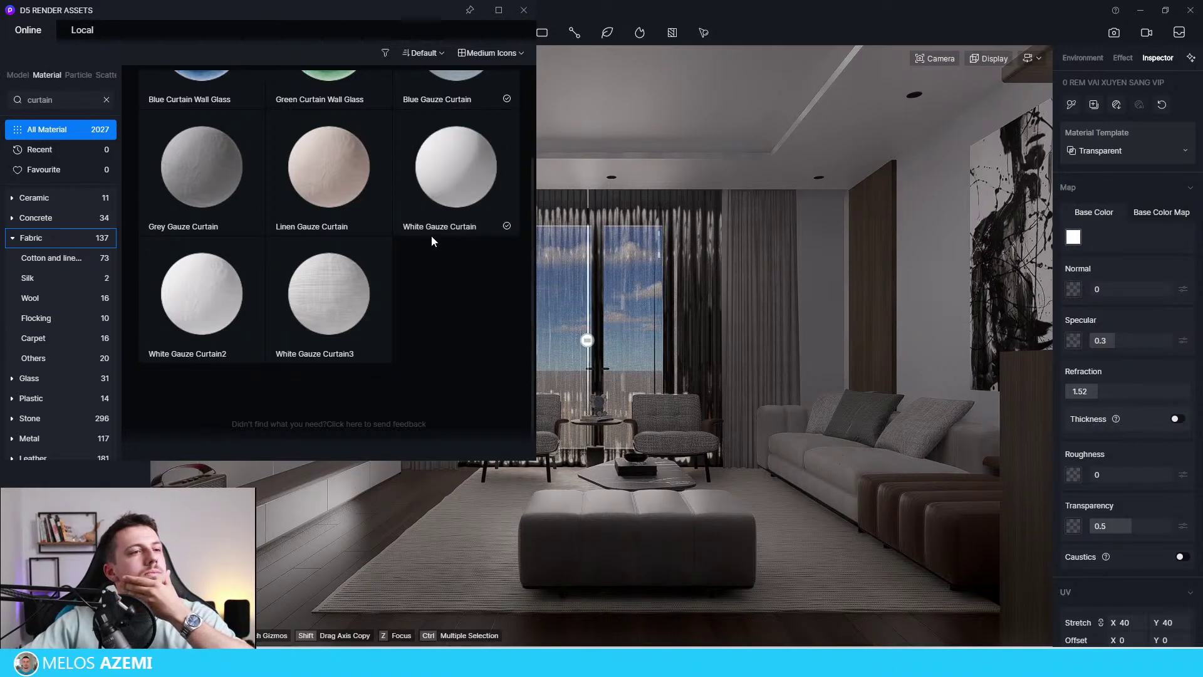
Try to apply the White Gauze Curtain material to the sheer curtain in front of the windows.
left_click(689, 339)
left_click(657, 311)
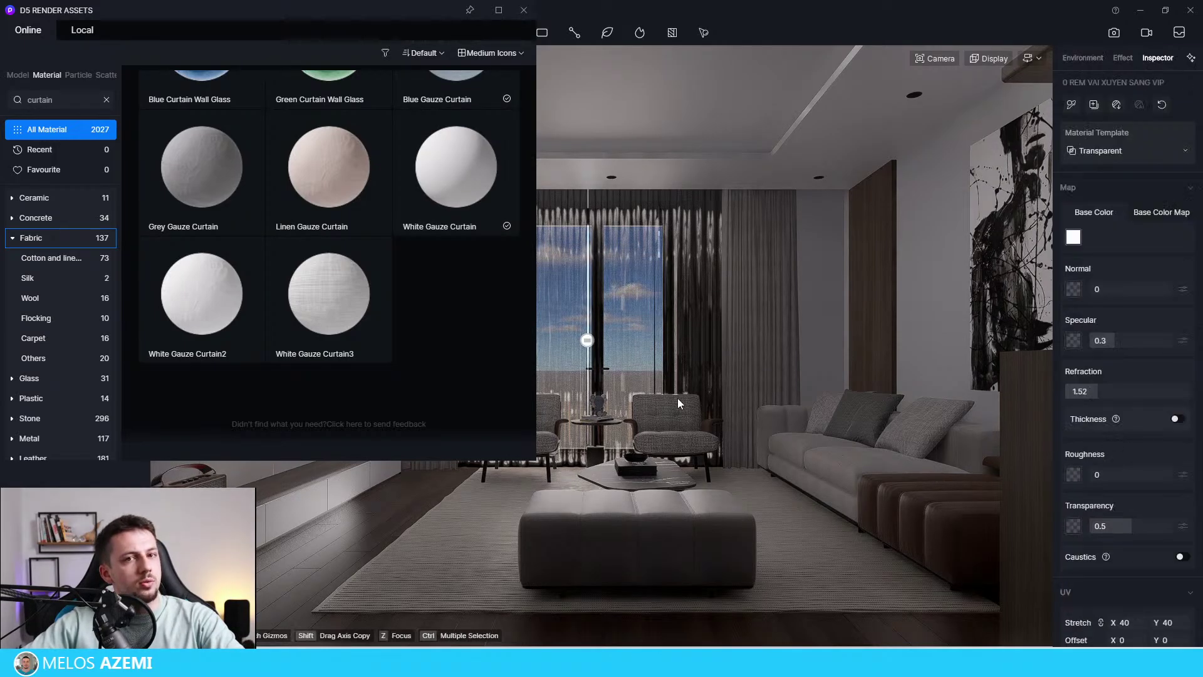
left_click(475, 203)
left_click(649, 334)
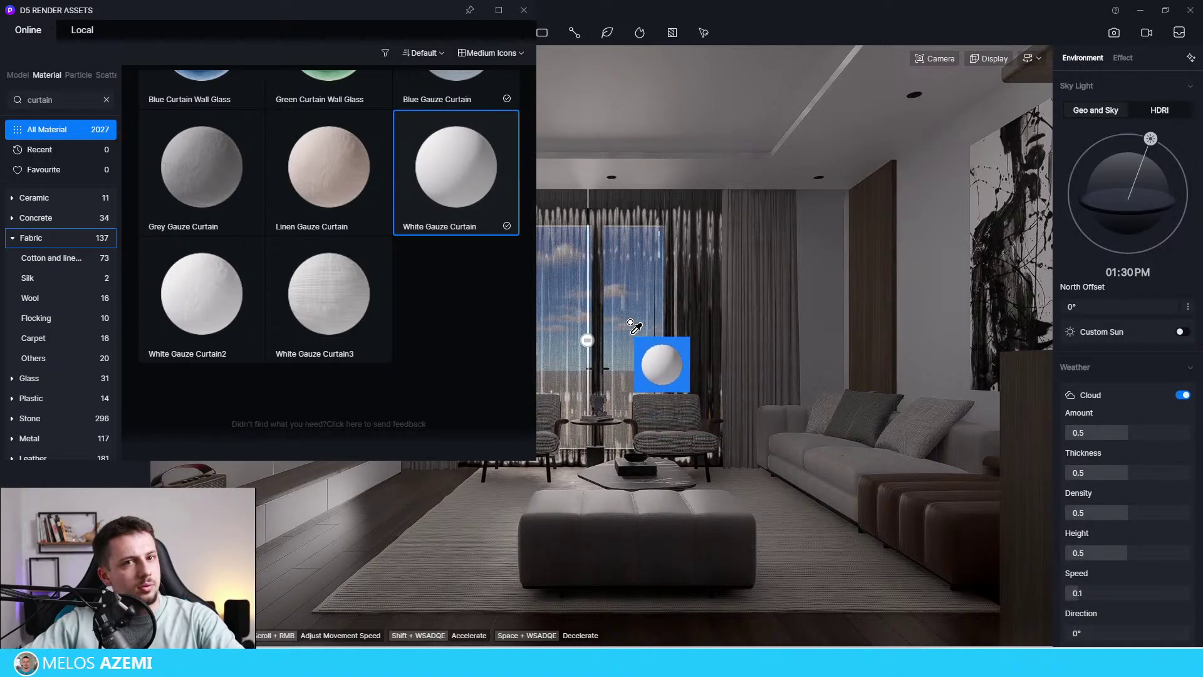
left_click(631, 328)
scroll(646, 365, "up", 2)
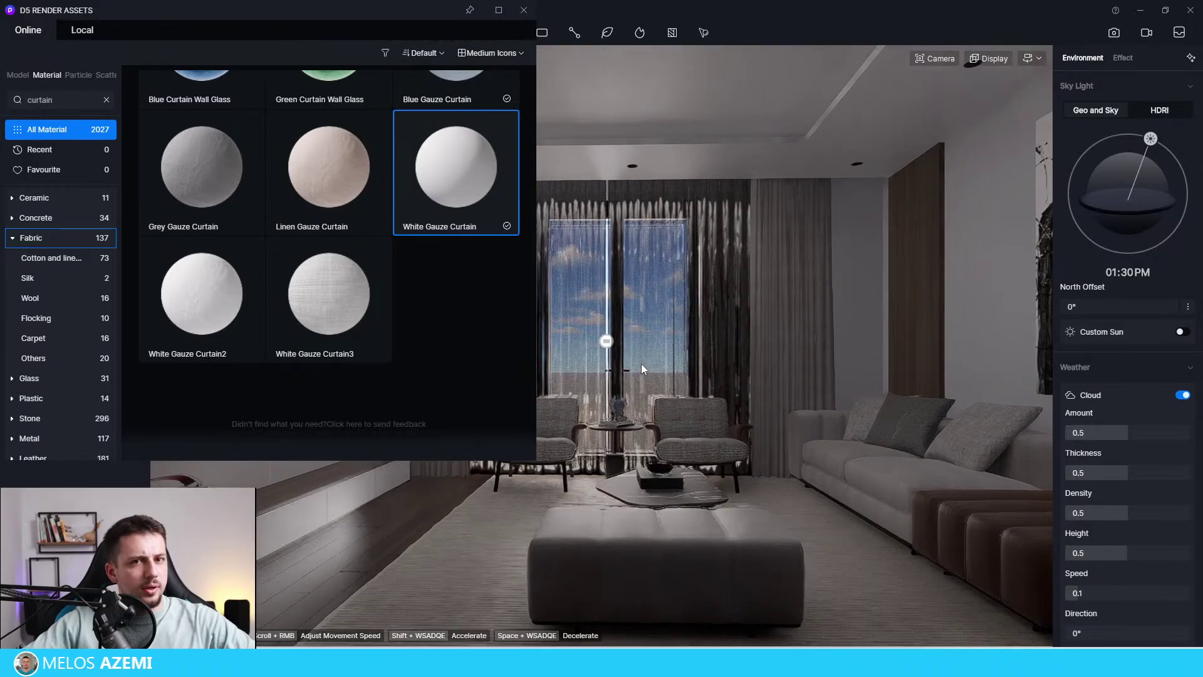
scroll(641, 364, "up", 5)
right_click_drag(641, 366, 702, 402)
scroll(701, 402, "down", 4)
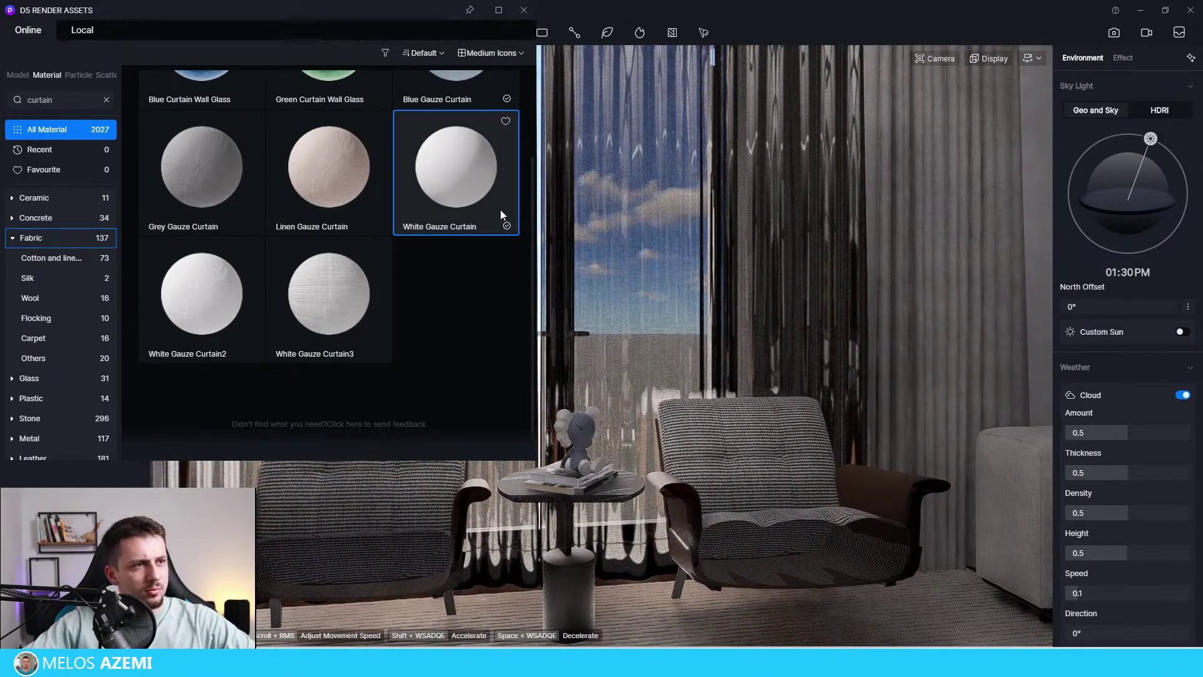
left_click(617, 247)
key("Escape")
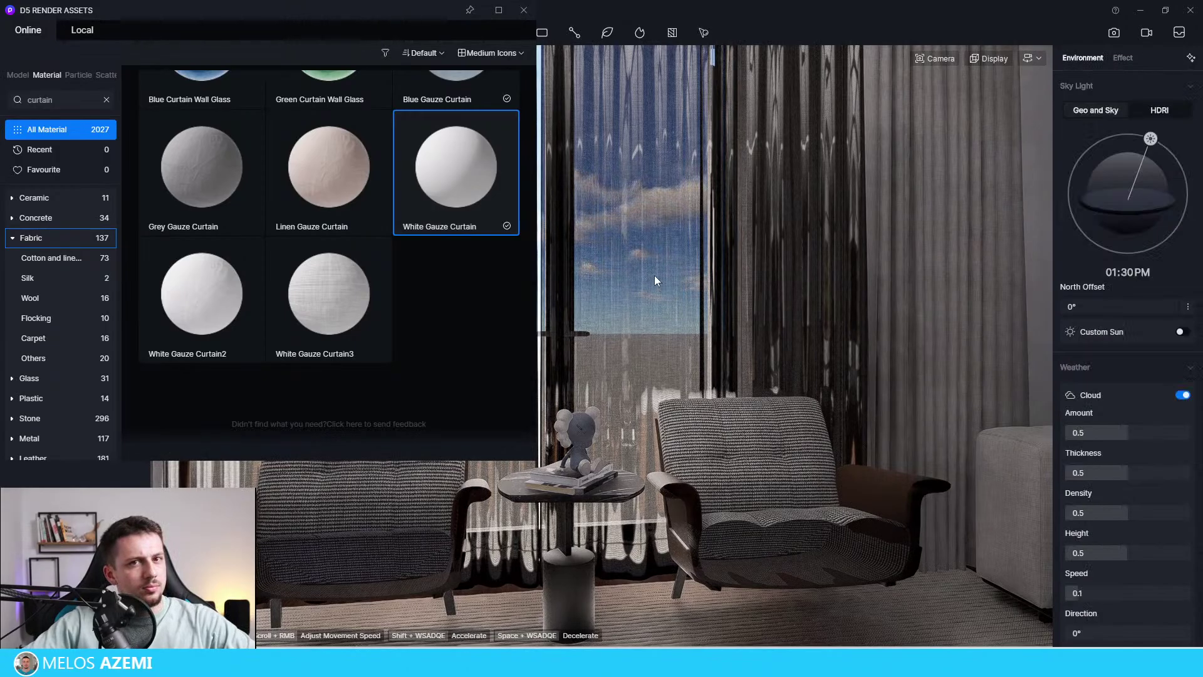
Pick the sheer curtain's material and review the available material templates, keeping the Transparent template.
left_click(655, 285)
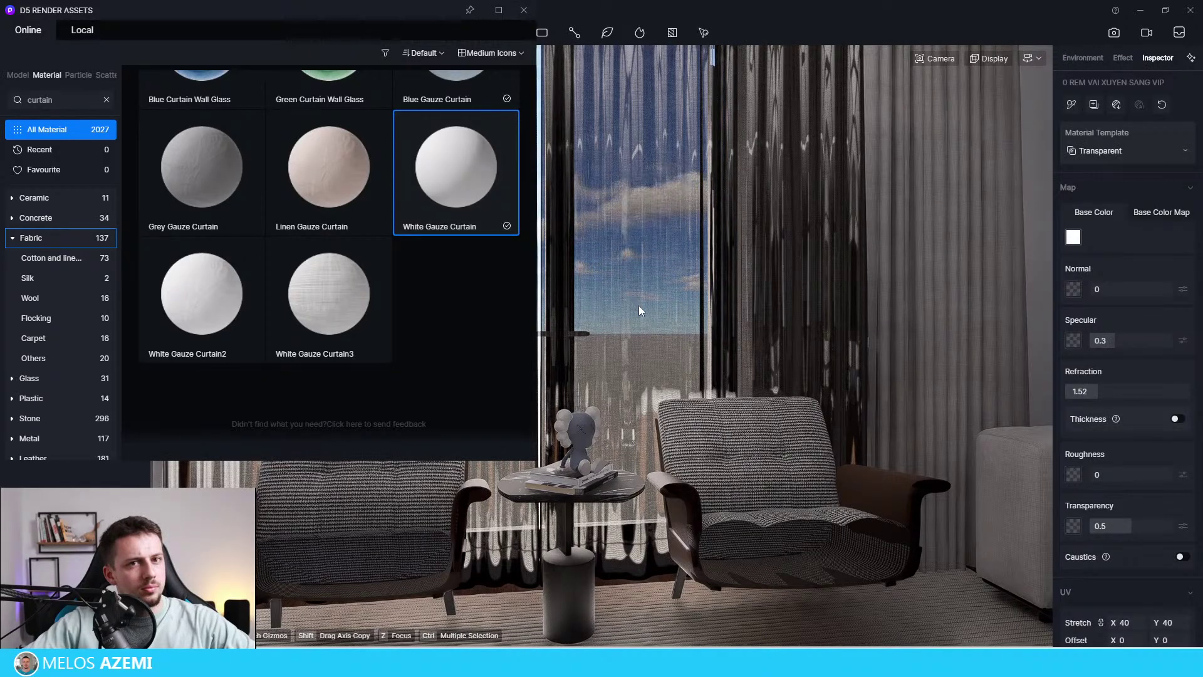
left_click_drag(403, 12, 368, 186)
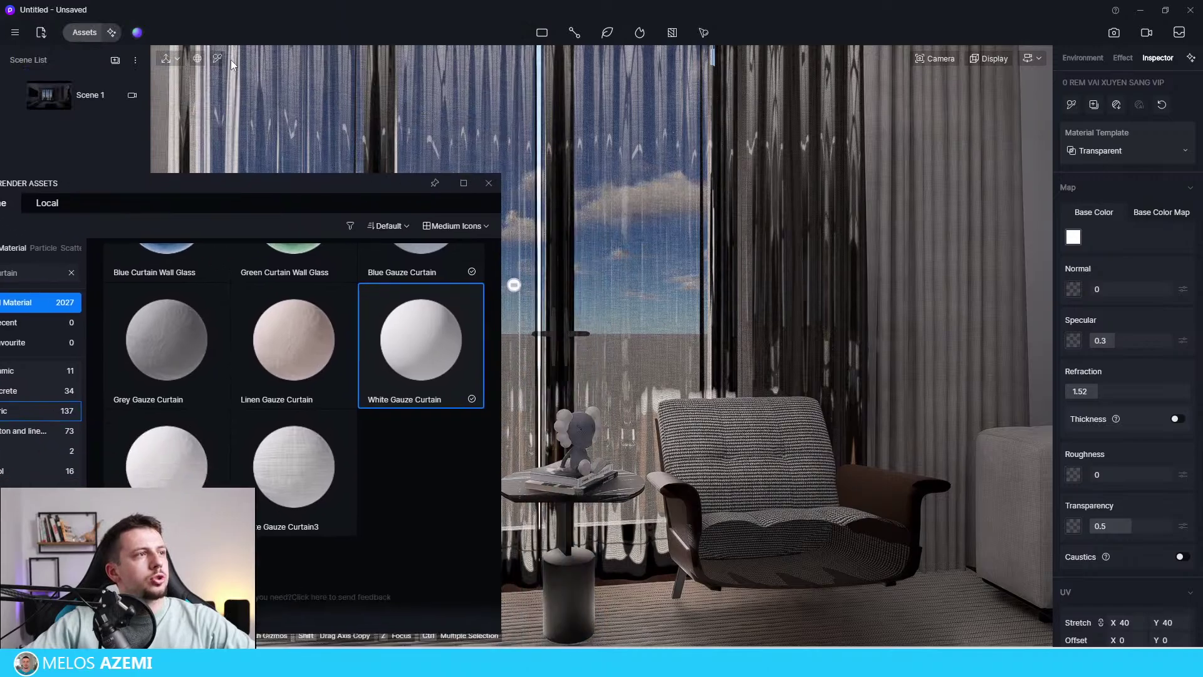
key("Escape")
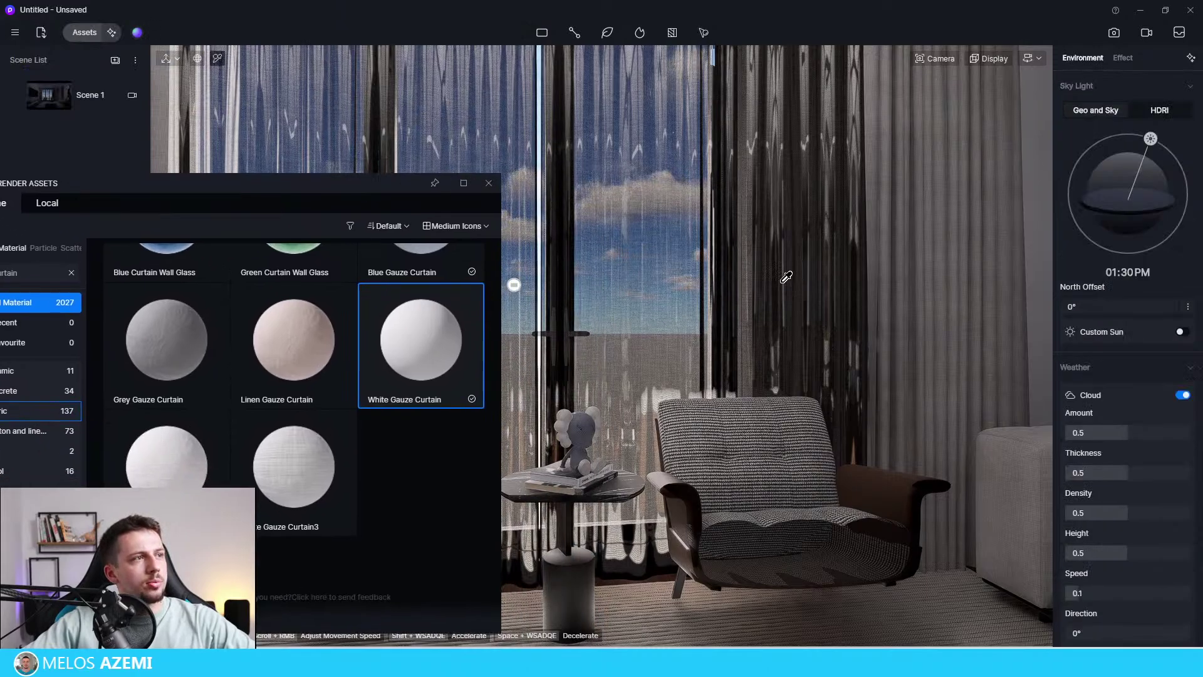
left_click(651, 280)
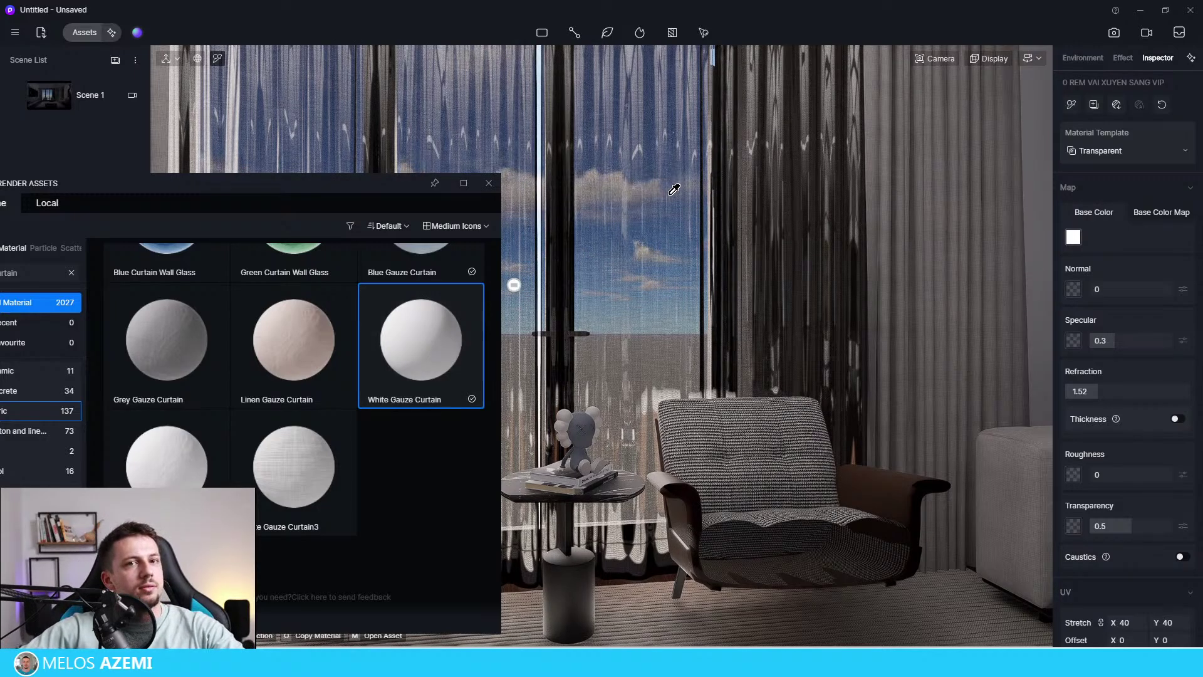
left_click(1138, 157)
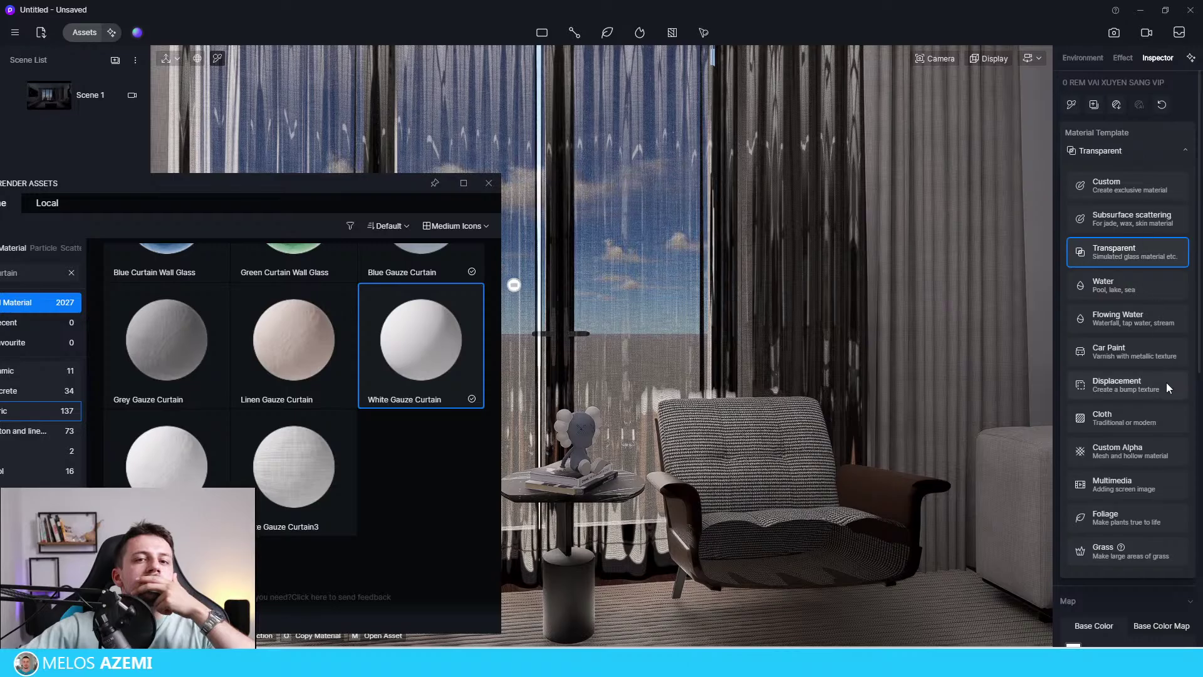
left_click(1110, 151)
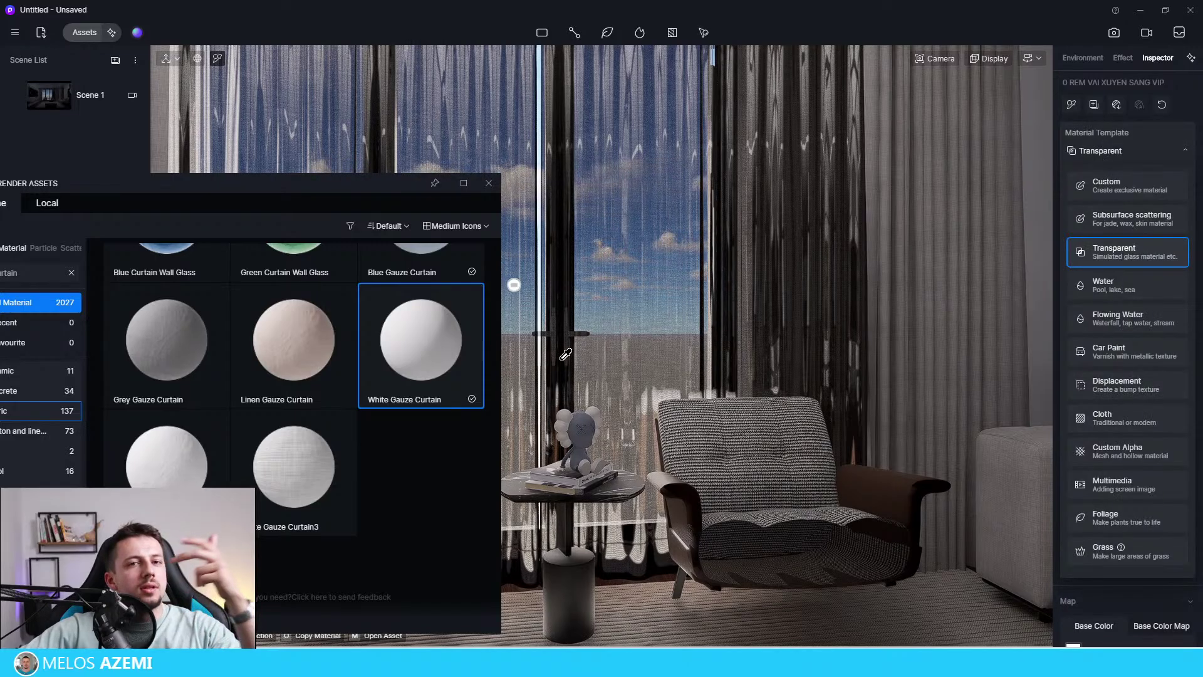
left_click(1113, 254)
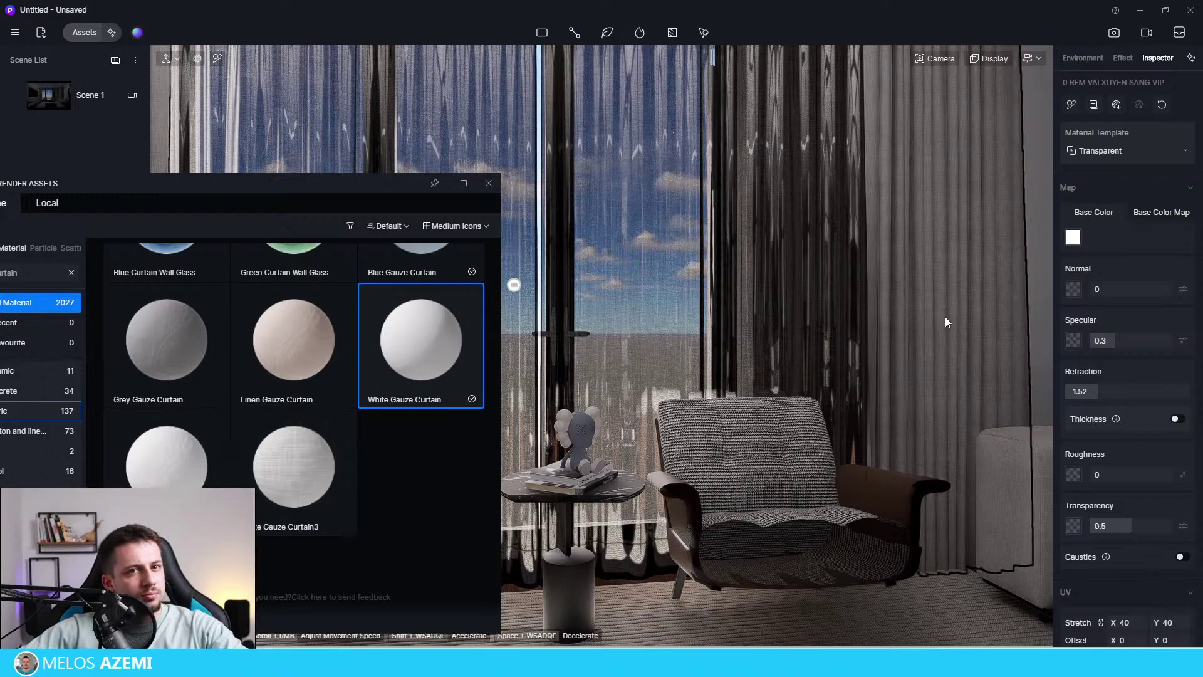
key("Escape")
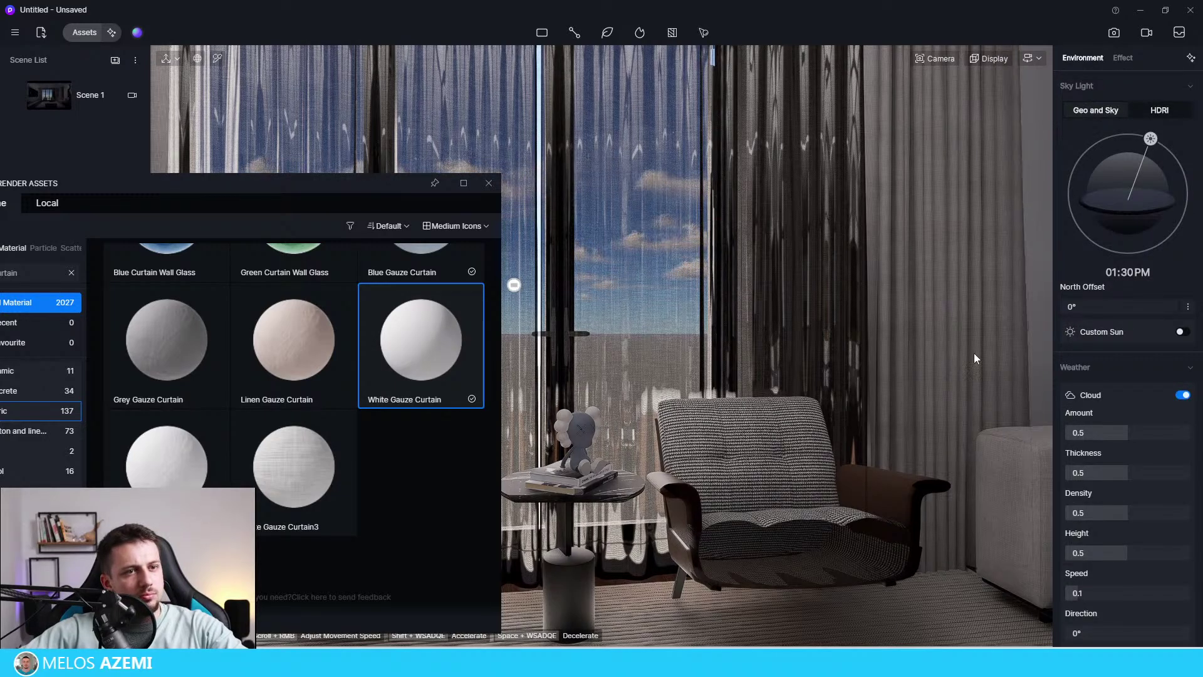
left_click(648, 220)
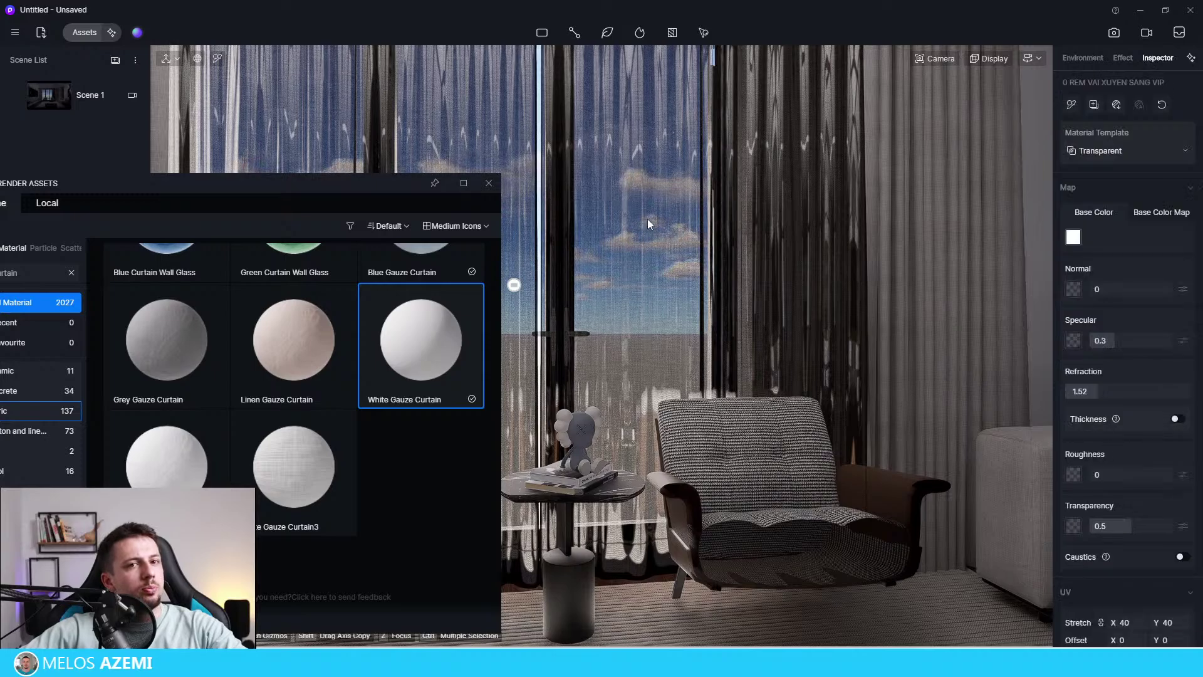
key("Escape")
left_click(637, 272)
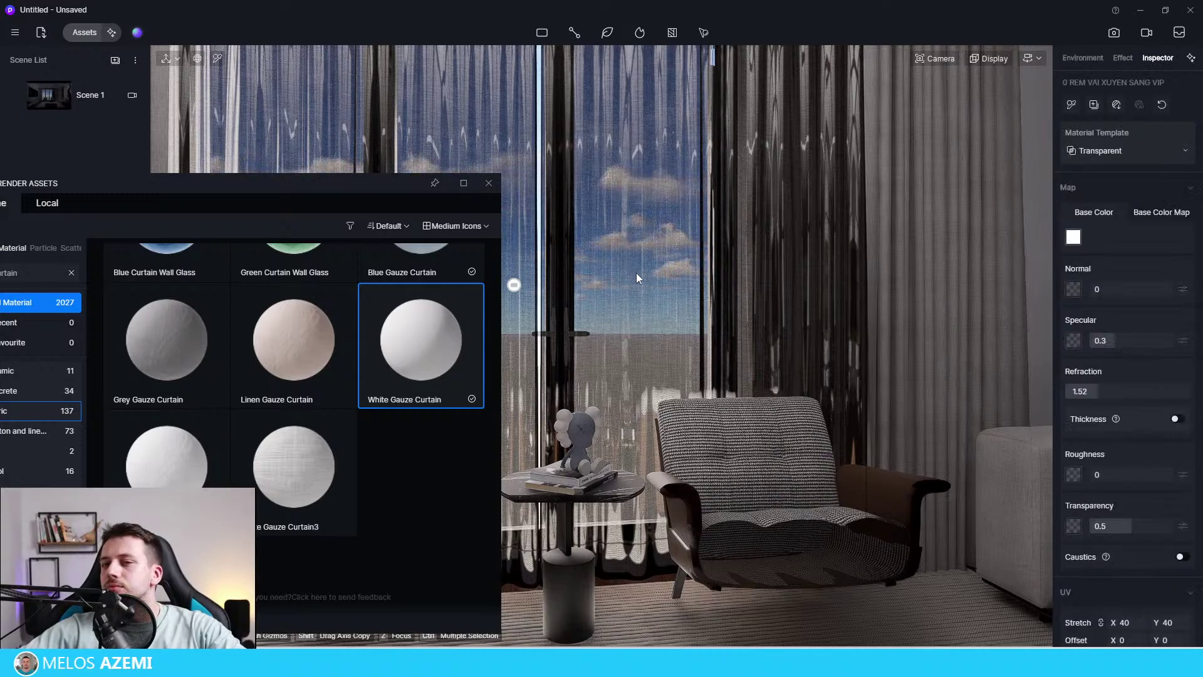
key("Escape")
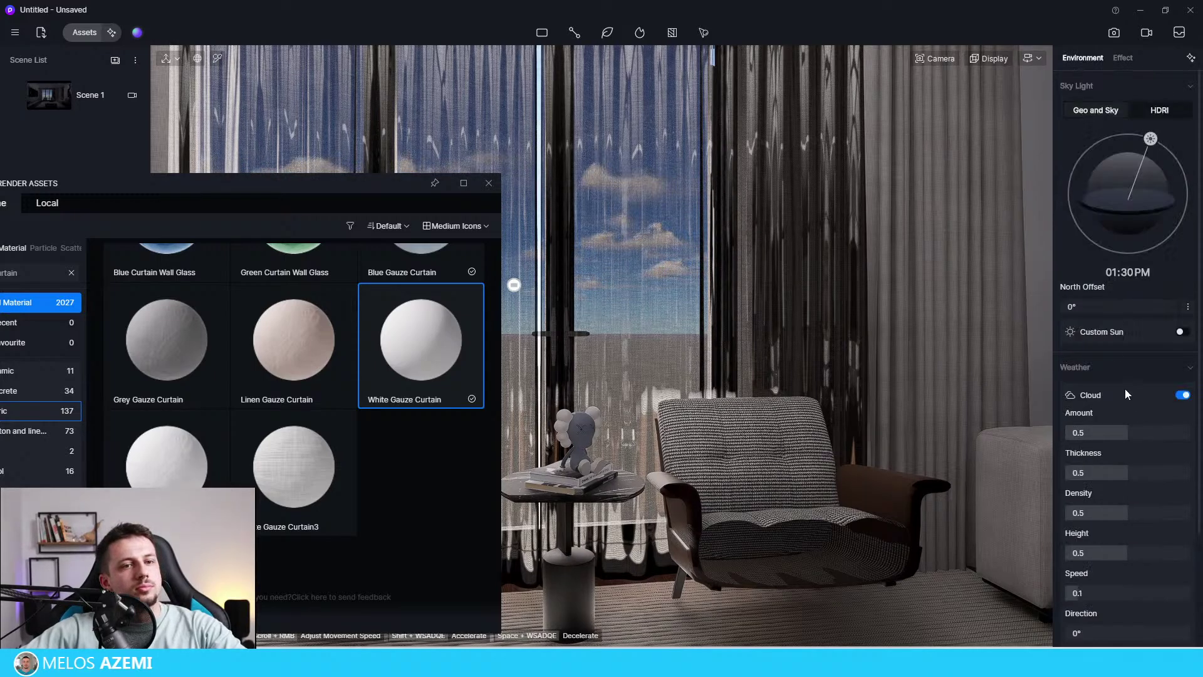
Move the asset library clear of the windows and apply the White Gauze Curtain material to the sheer curtains.
left_click(667, 249)
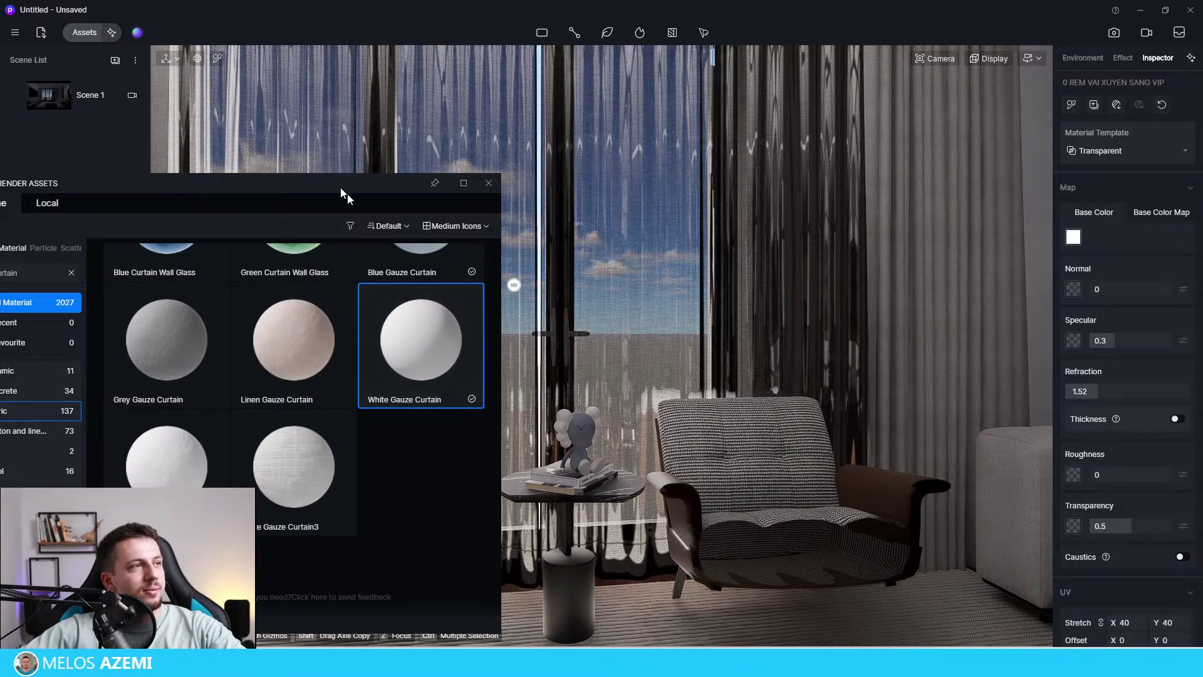
left_click_drag(344, 192, 414, 214)
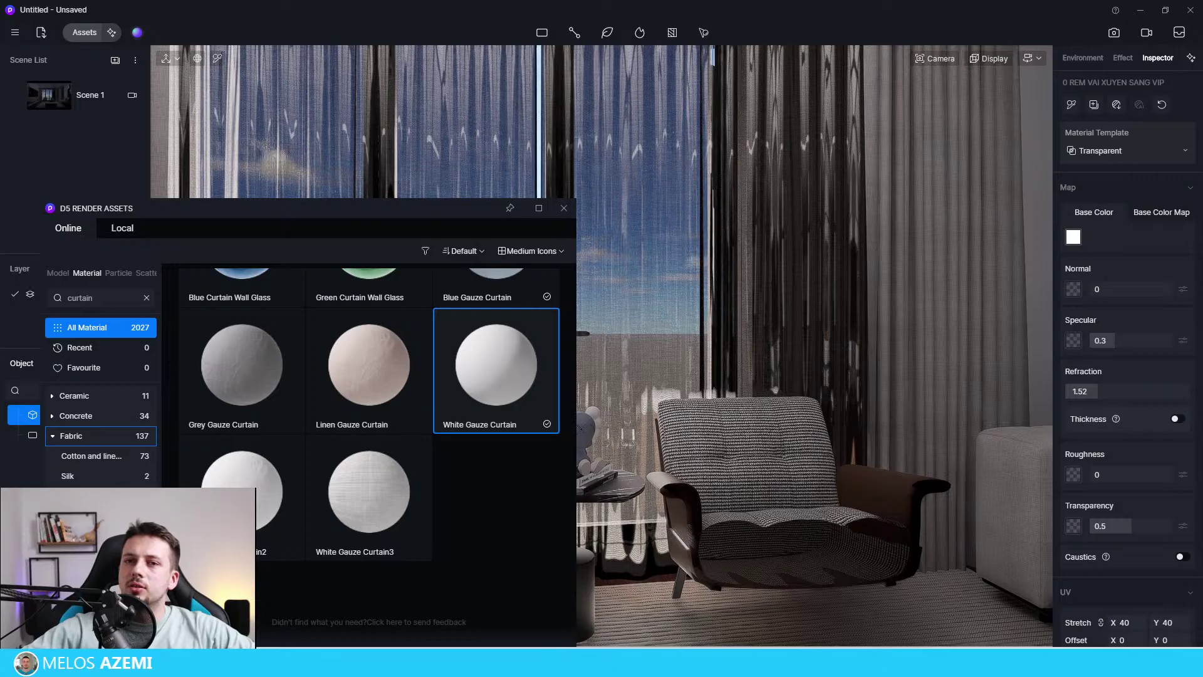
left_click_drag(501, 401, 647, 312)
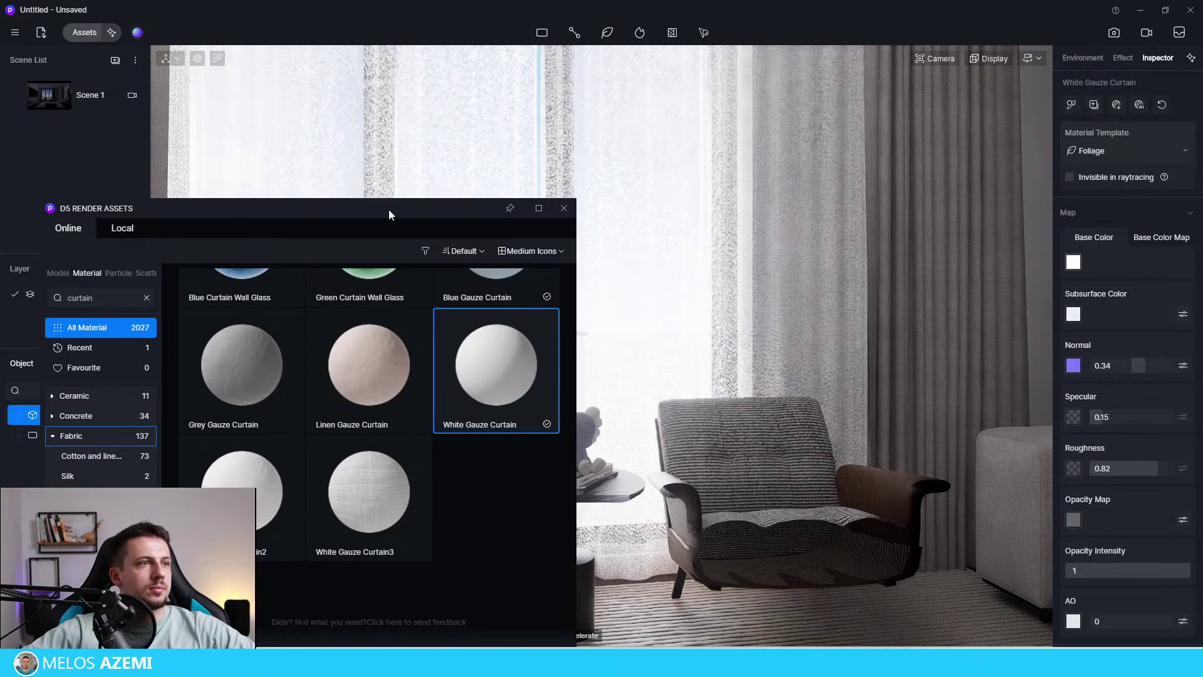
Return to the Scene 1 view and apply the Linen Gauze Curtain material to the heavy drapes on both sides of the windows.
mouse_move(390, 210)
left_mouse_down()
mouse_move(379, 337)
mouse_move(392, 212)
left_mouse_up()
scroll(434, 455, "up", 1)
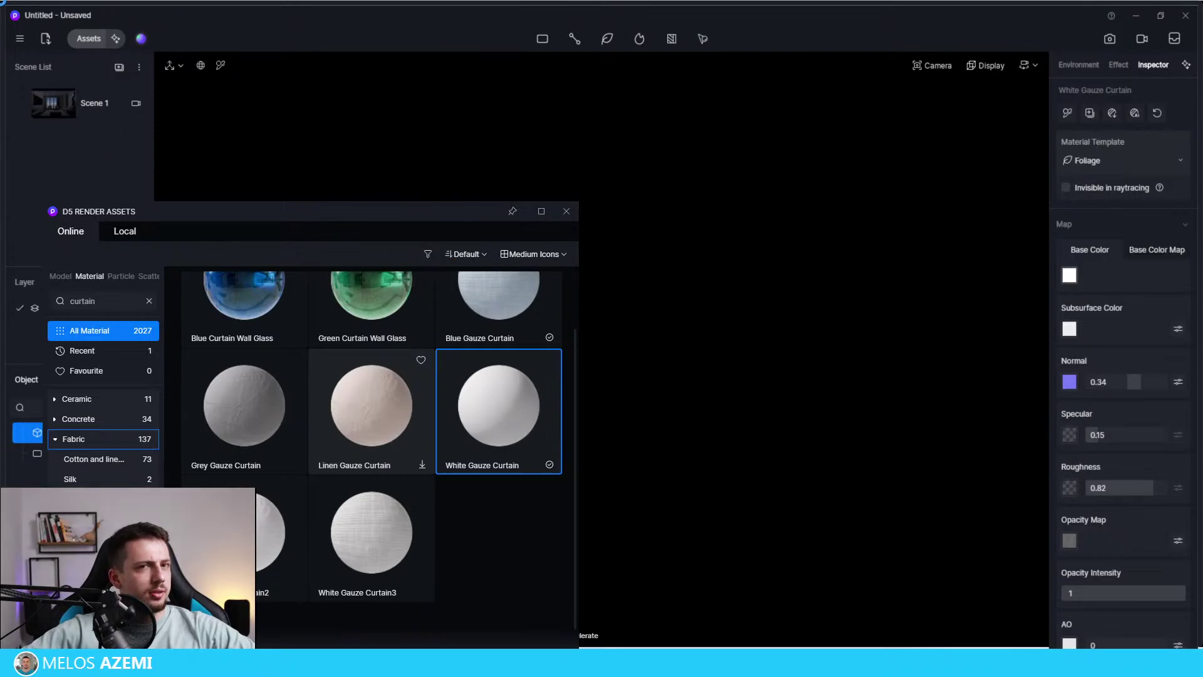
left_click(53, 91)
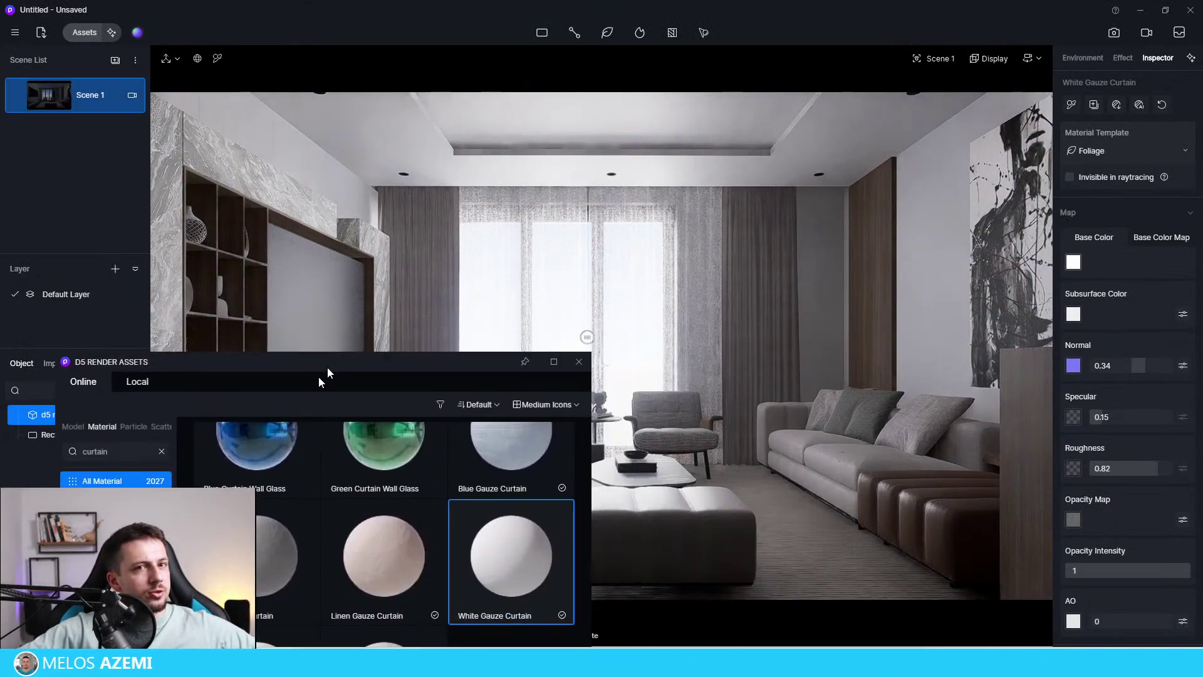
left_click_drag(328, 366, 270, 219)
left_click_drag(318, 439, 770, 319)
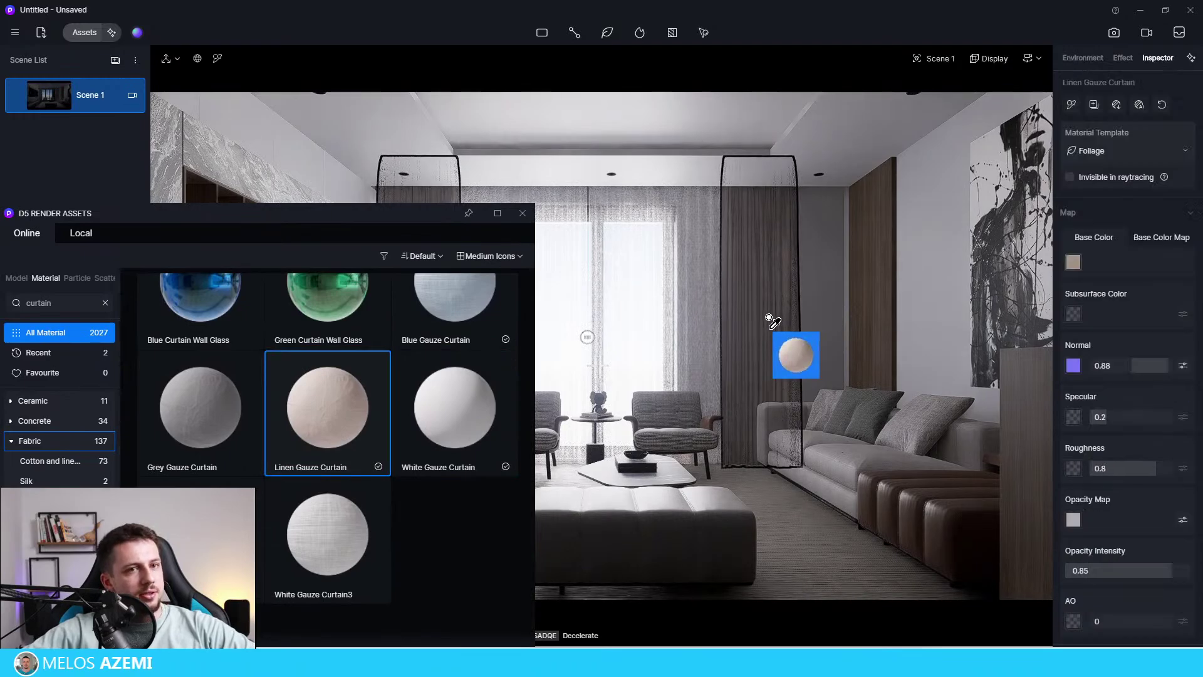
left_click_drag(380, 215, 426, 658)
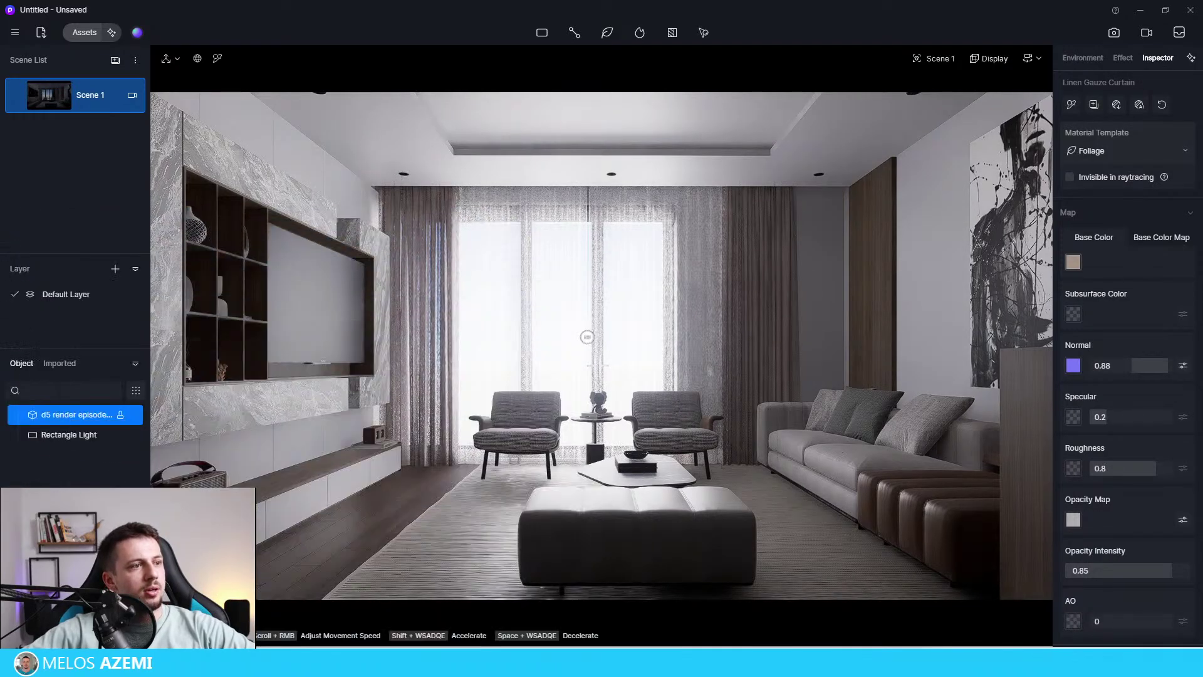
left_click_drag(564, 658, 512, 206)
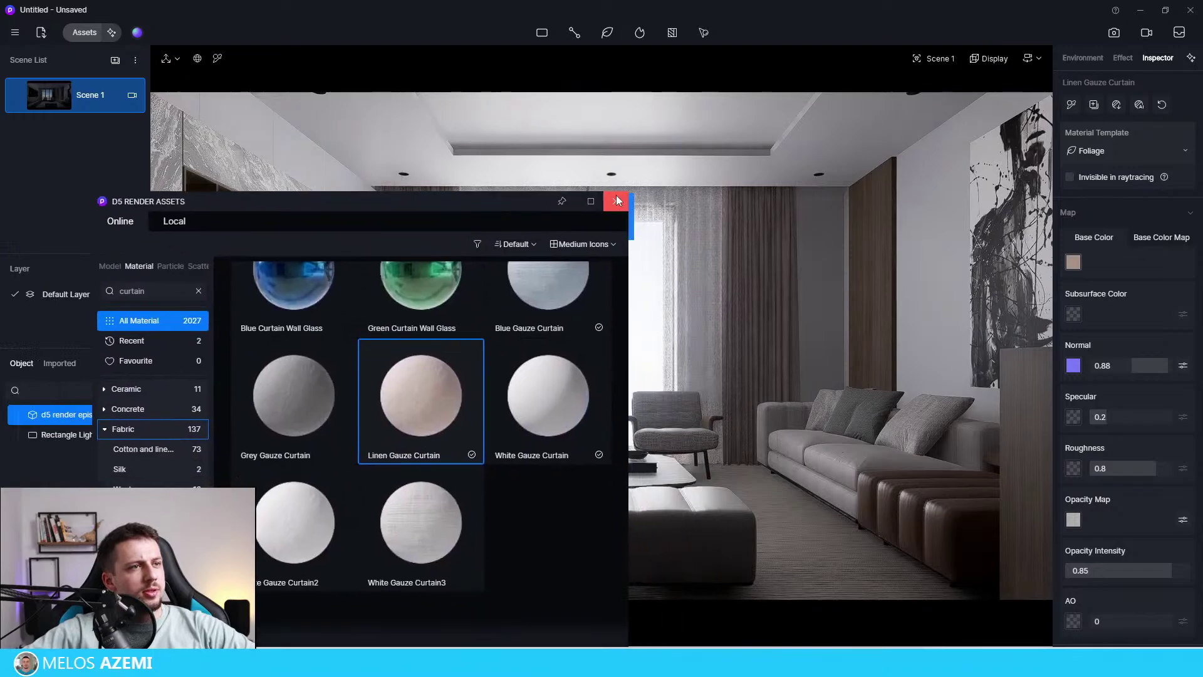
Try to save the untitled scene as a project file.
left_click(14, 32)
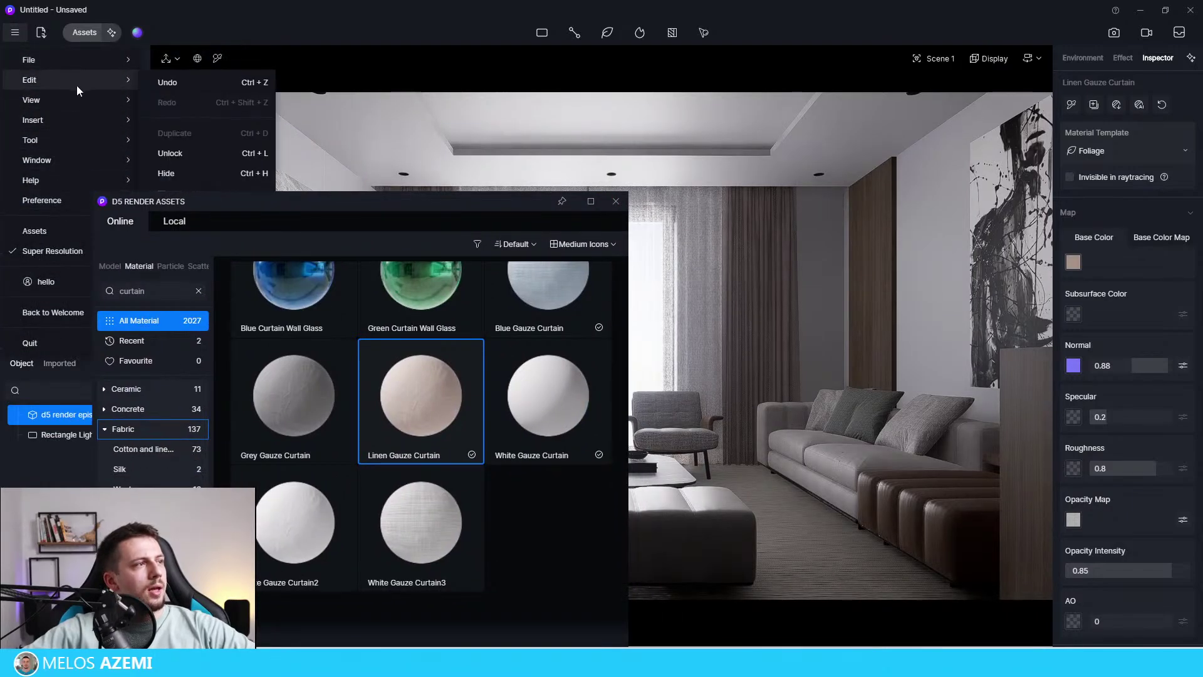
mouse_move(76, 58)
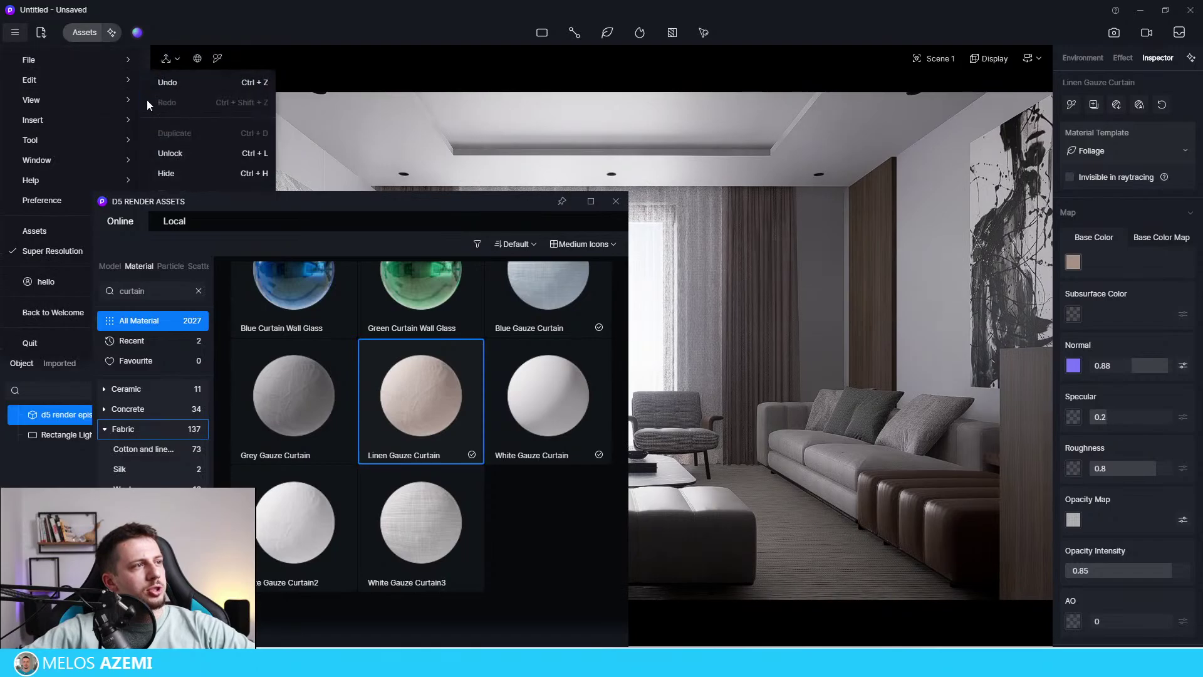
left_click(182, 144)
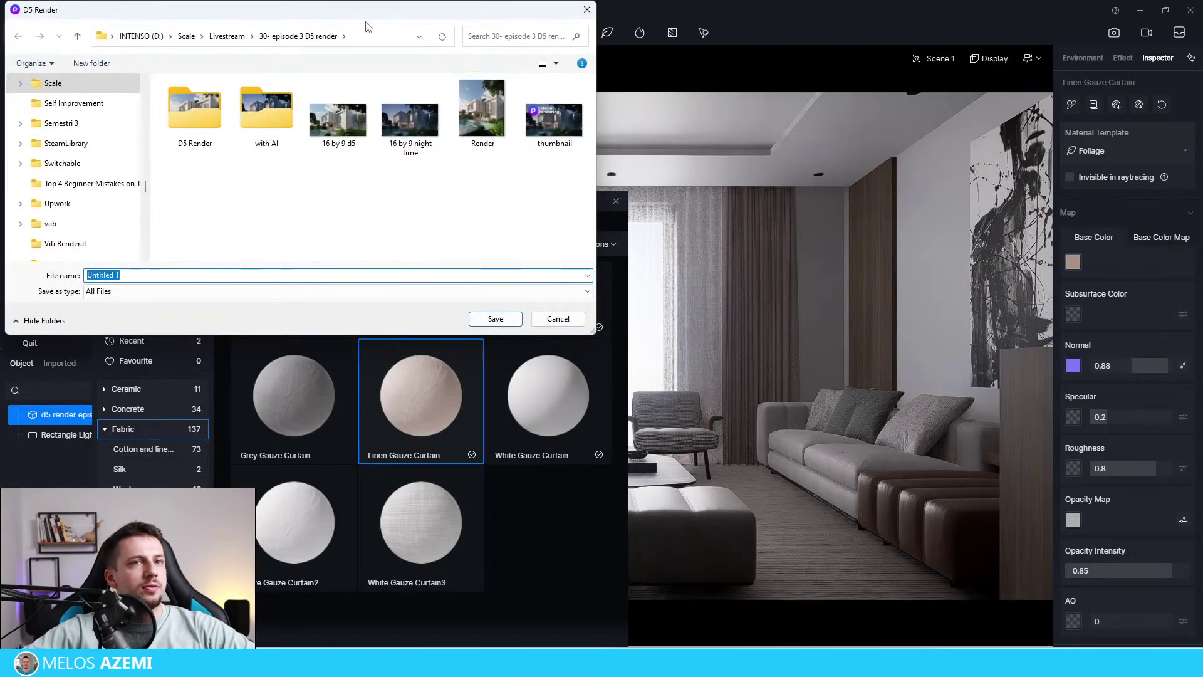
key("Escape")
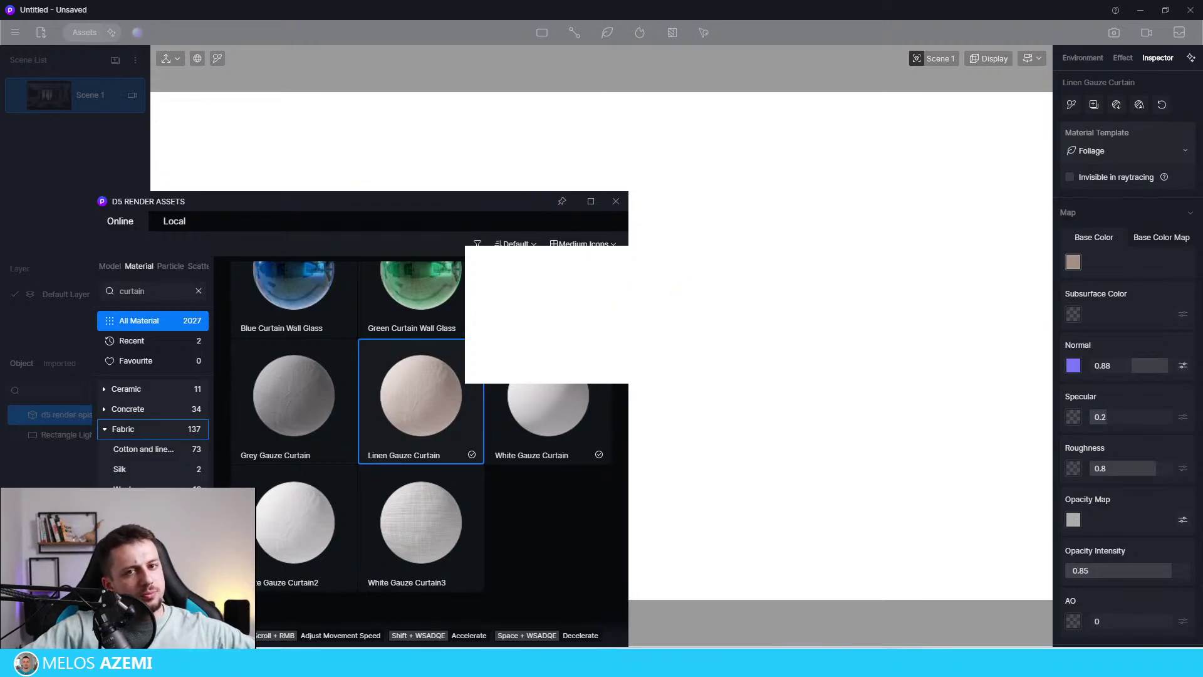
Keep waiting for the unresponsive program instead of closing it.
double_click(735, 10)
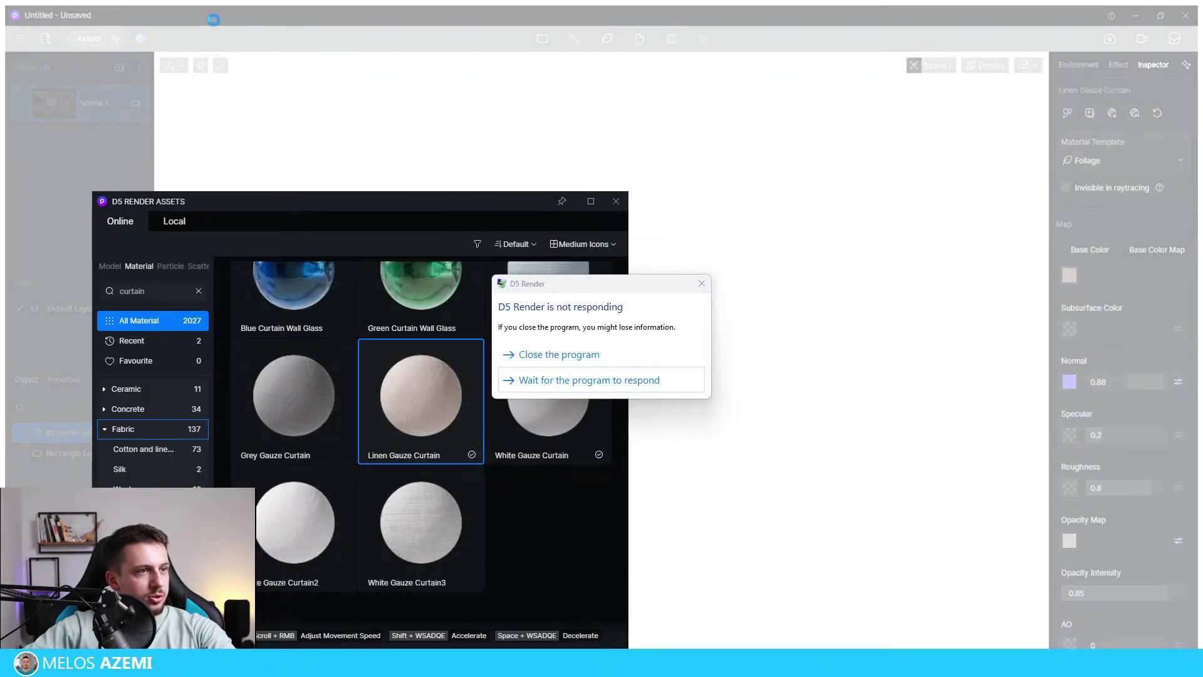
left_click(668, 400)
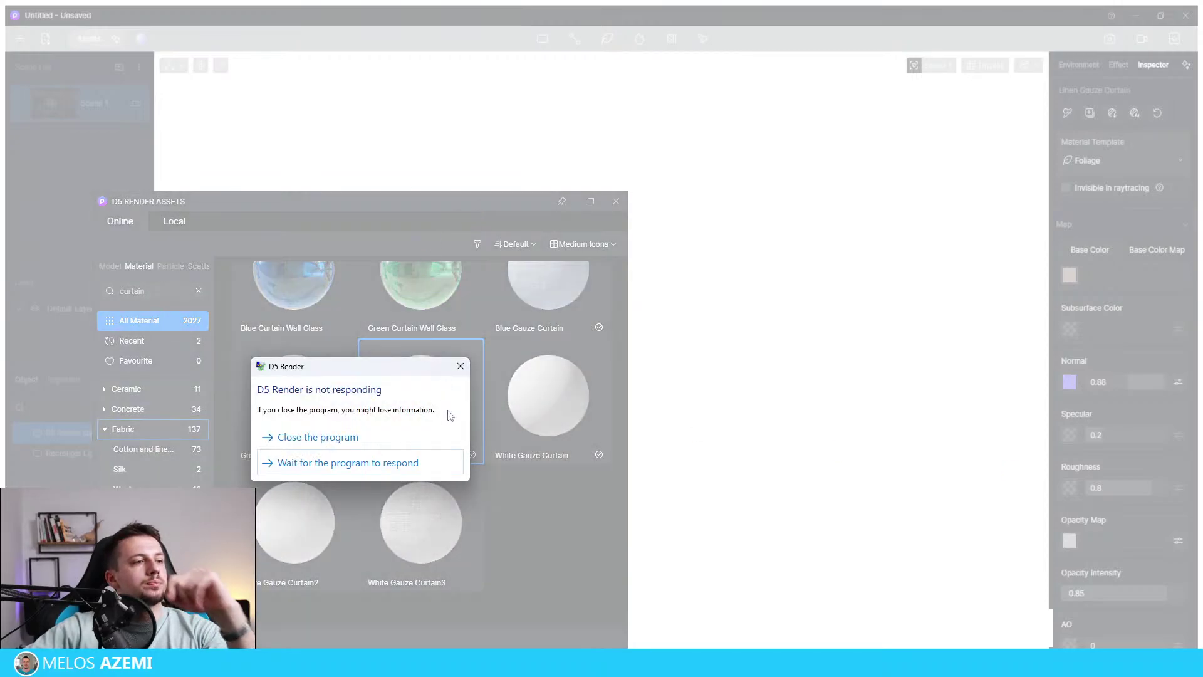
left_click(448, 470)
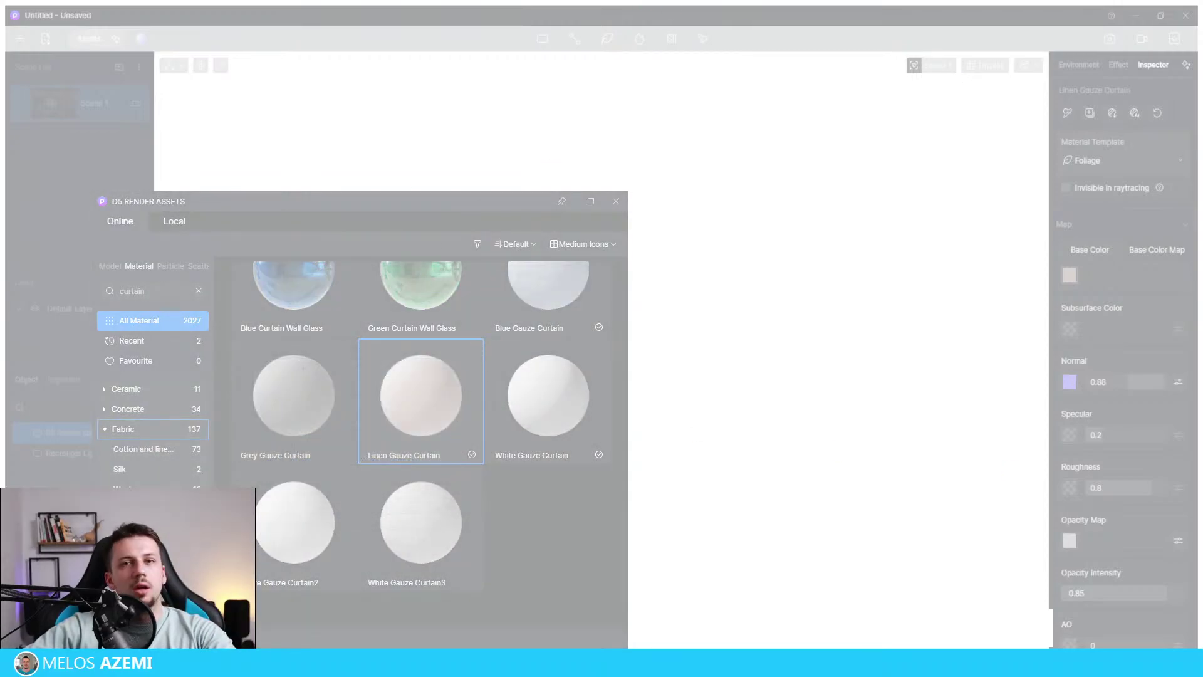
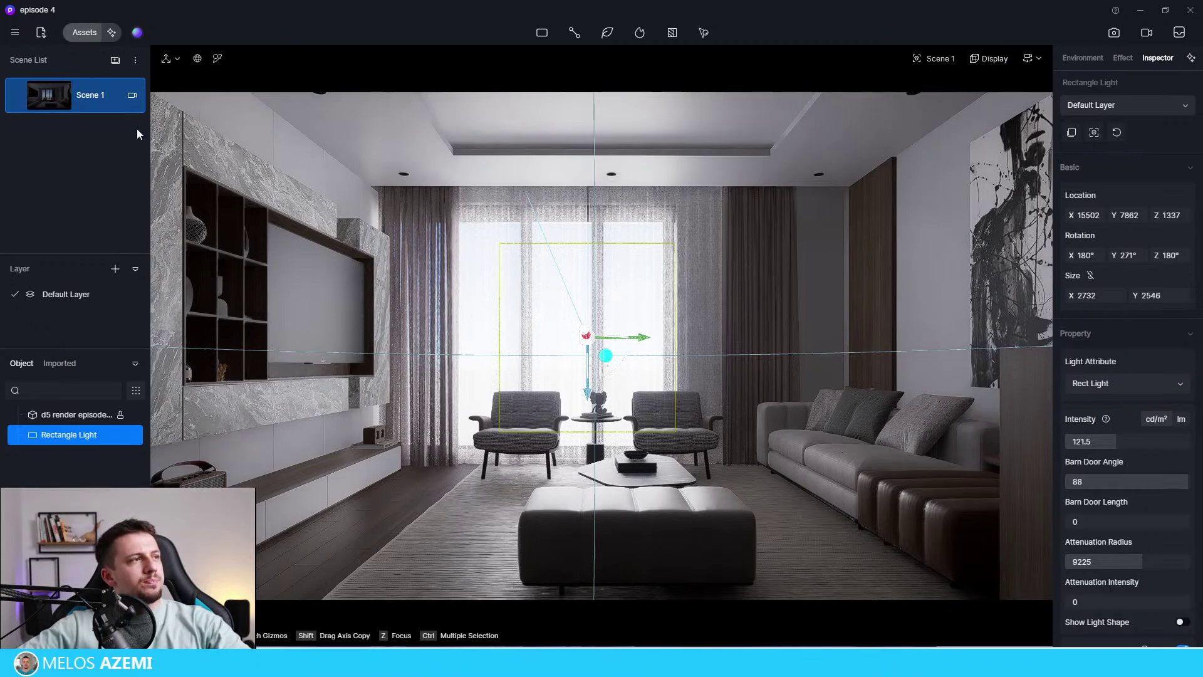
Search the material library for "fabric" and move the library window clear of the windows in the view.
left_click(85, 32)
left_click(176, 296)
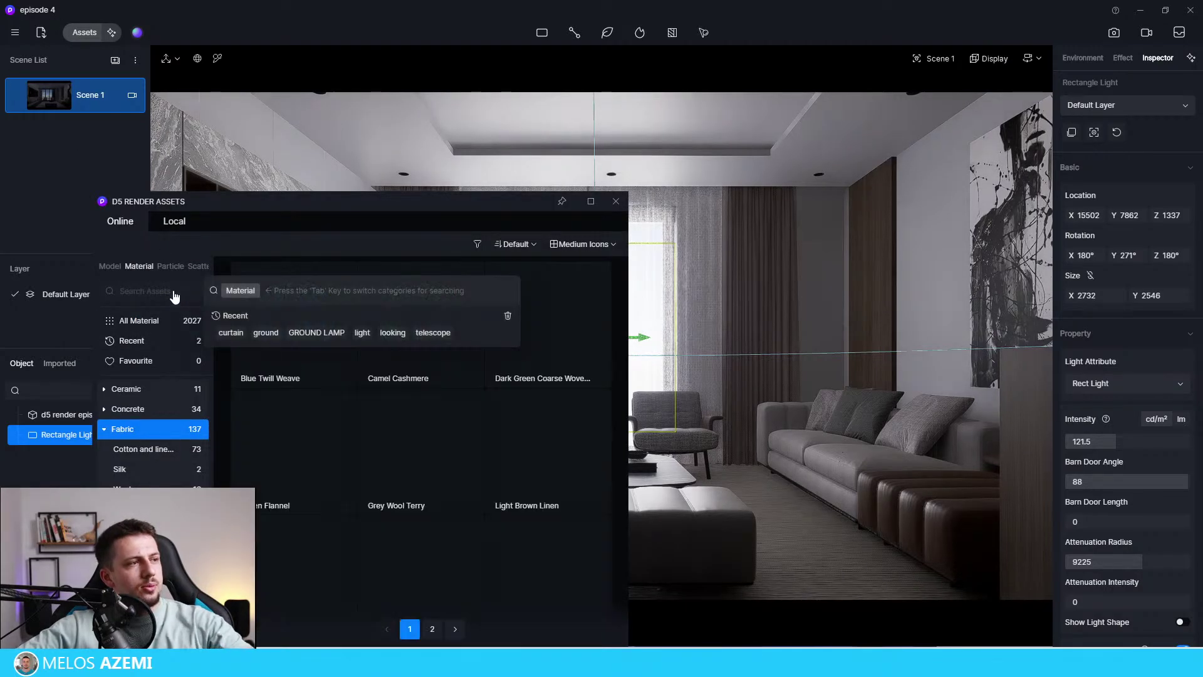
type("fabric")
key("Return")
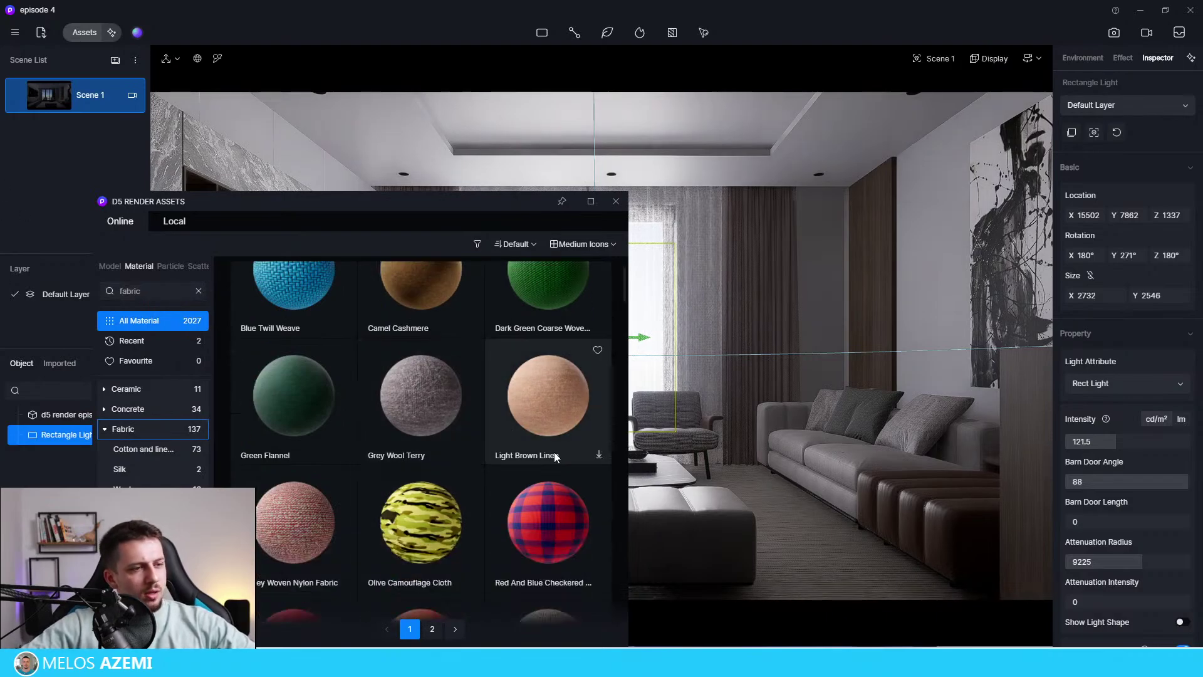
scroll(551, 455, "down", 1)
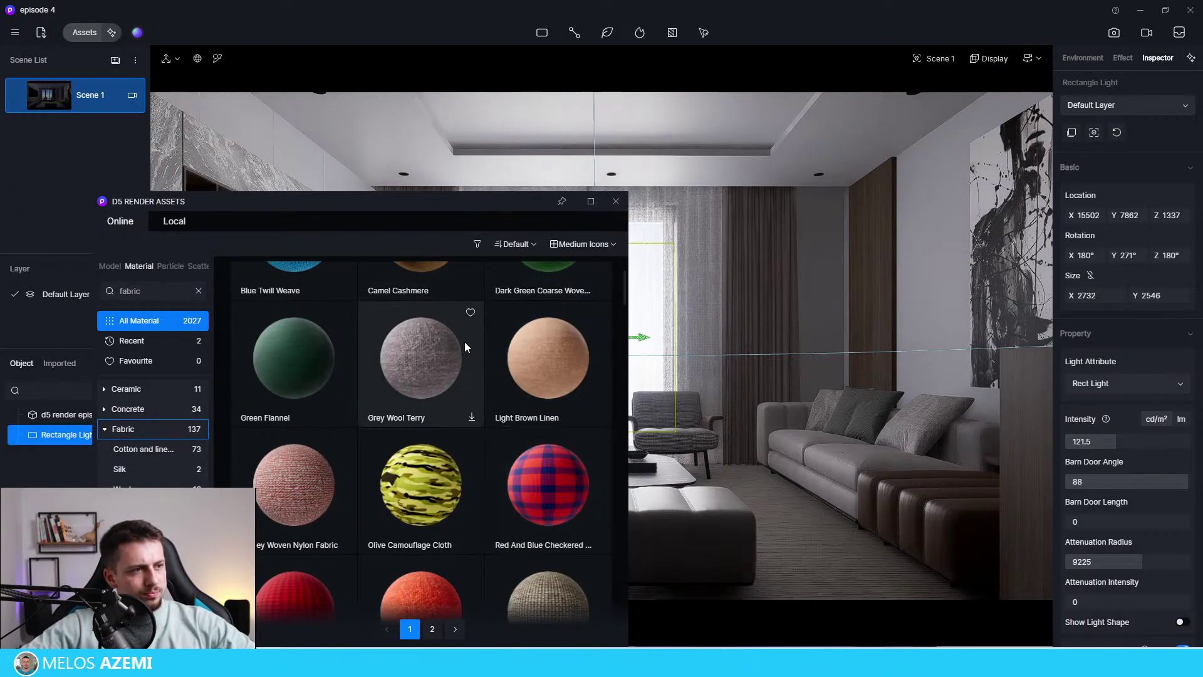
left_click_drag(443, 204, 277, 178)
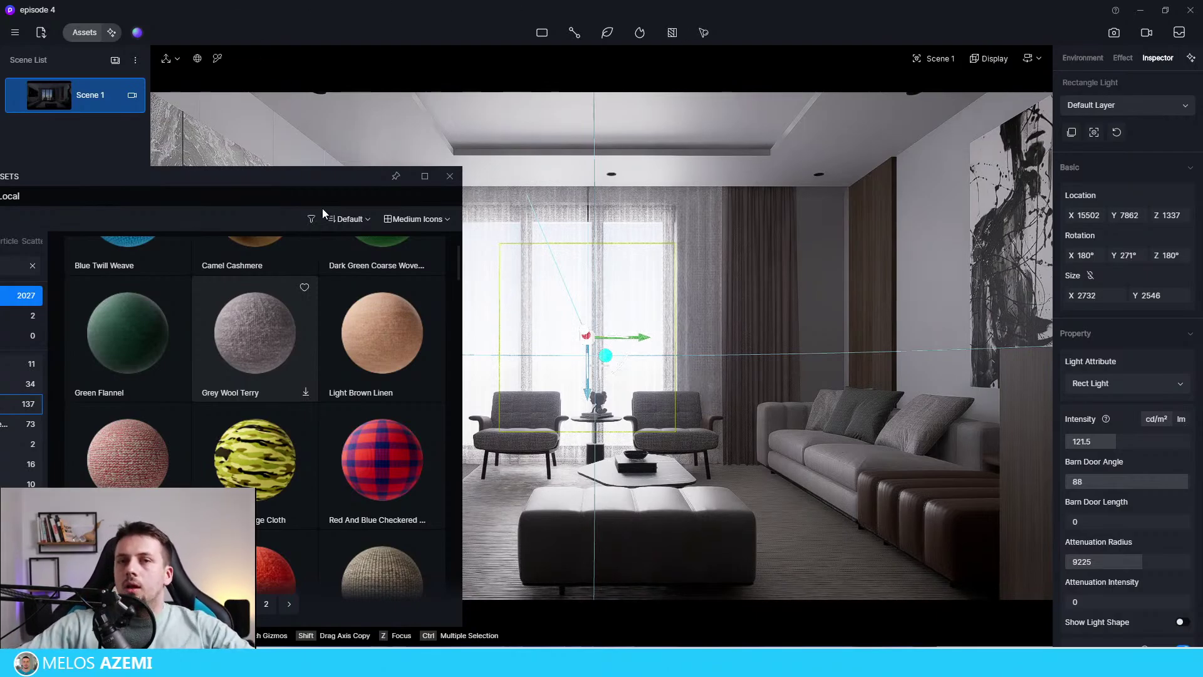
Wait for the unresponsive program to respond and close the asset library.
key("super+d")
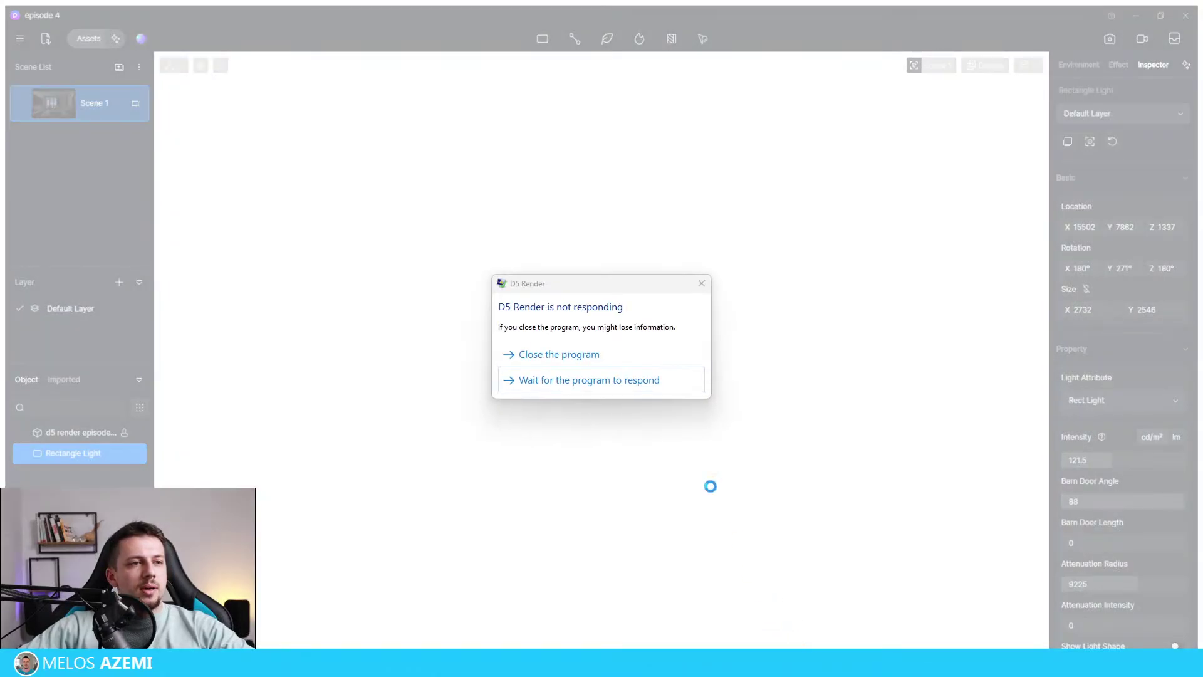
left_click(662, 384)
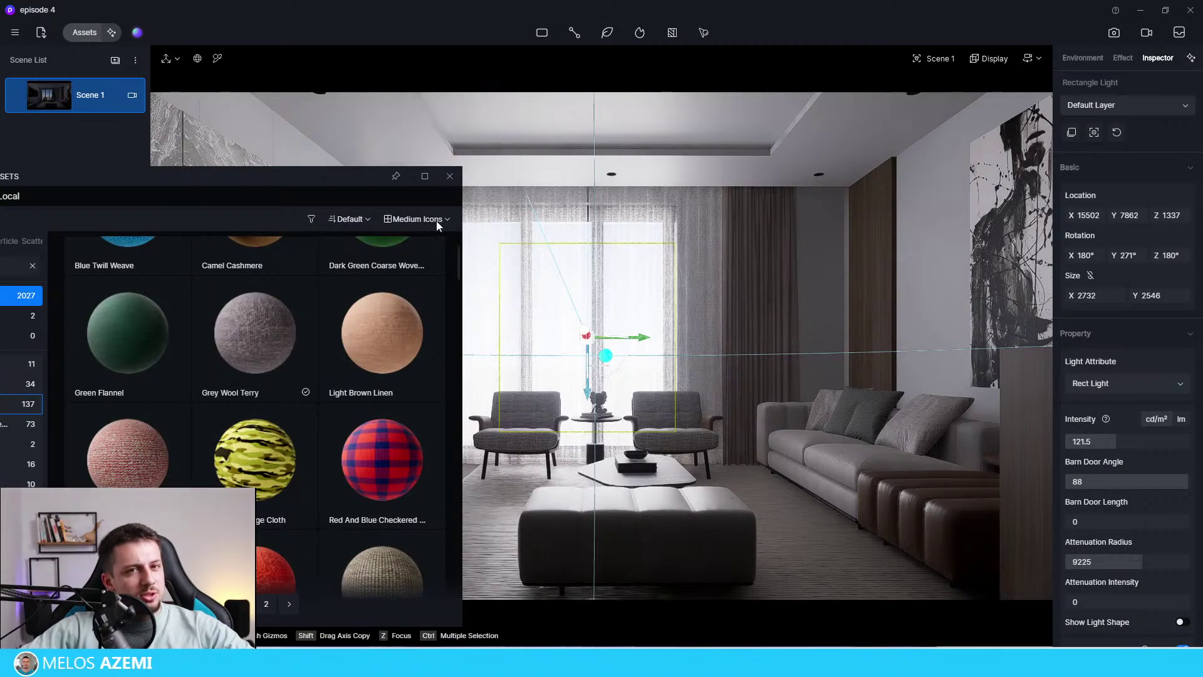
left_click(450, 176)
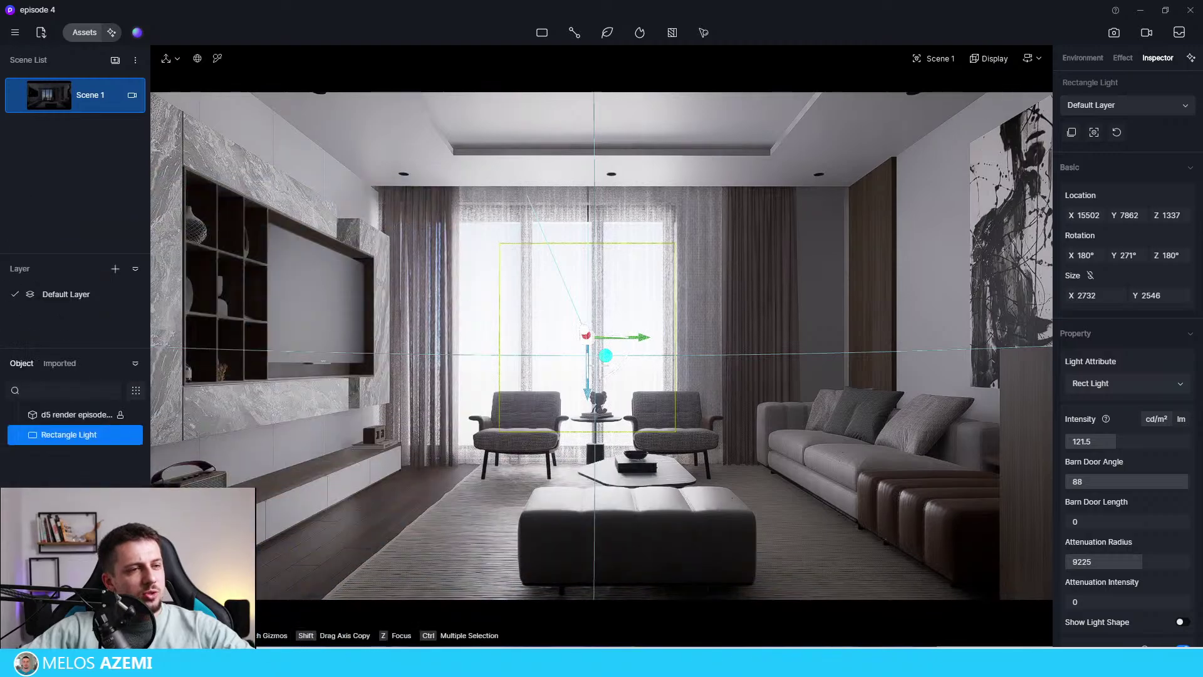
Bring back the asset library beside the seating area and apply the Grey Wool Terry material to both armchairs.
left_click_drag(755, 664, 332, 154)
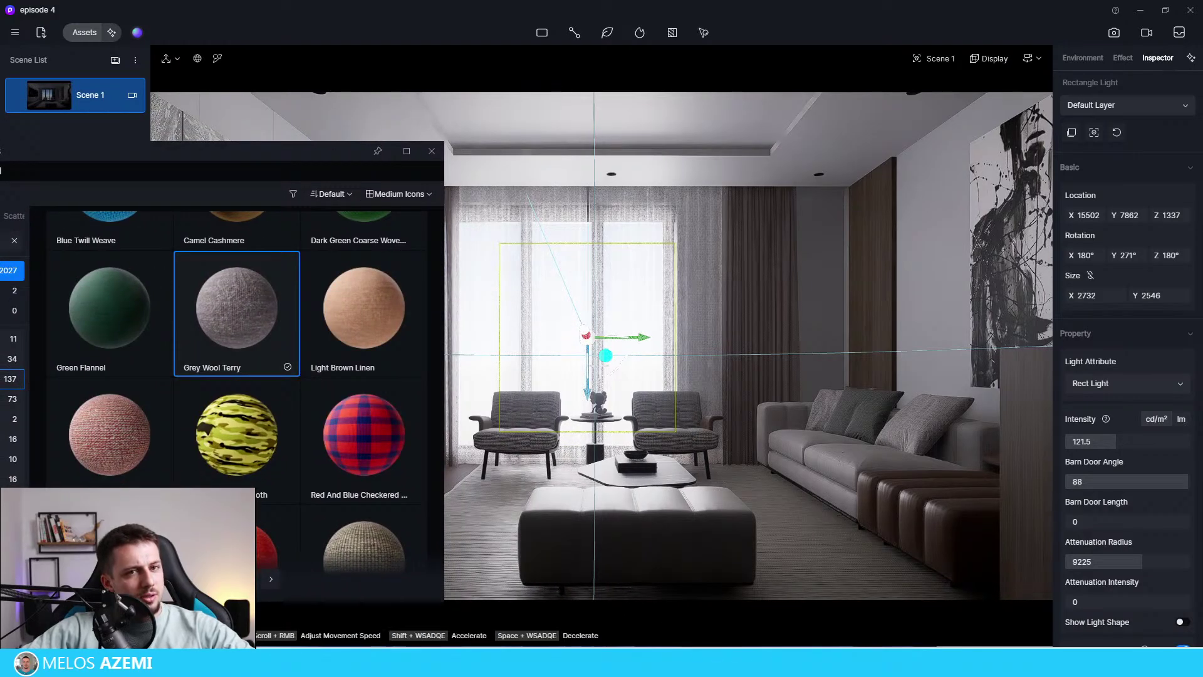
left_click(664, 409)
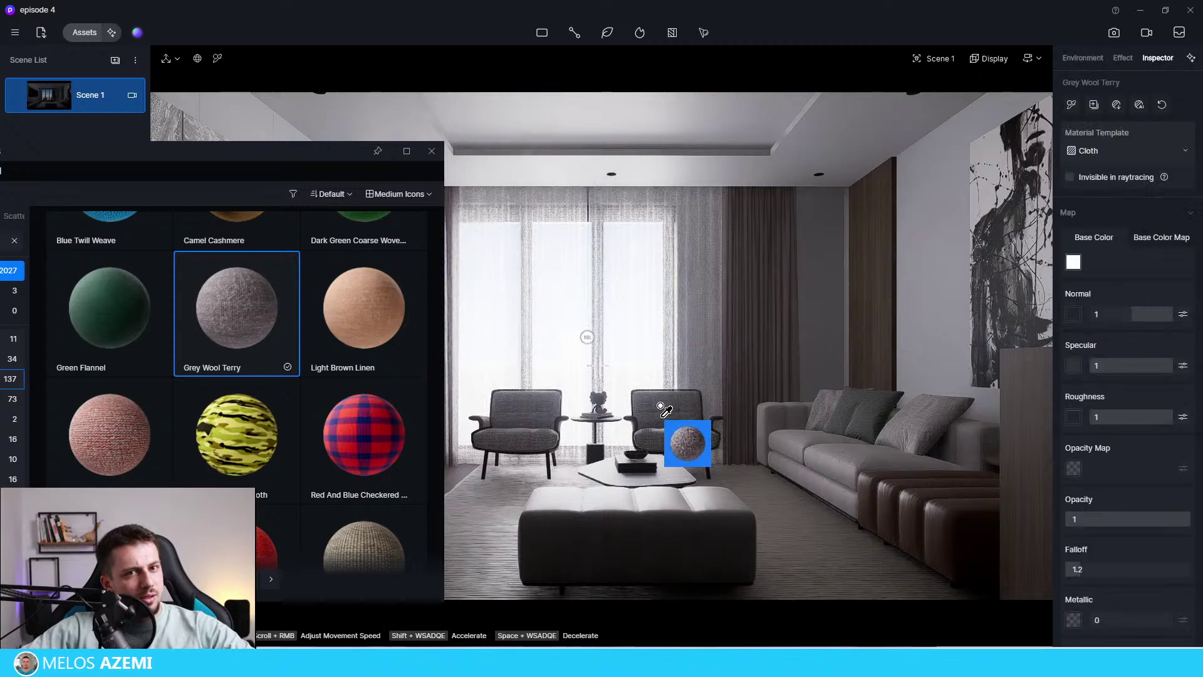
left_click(516, 424)
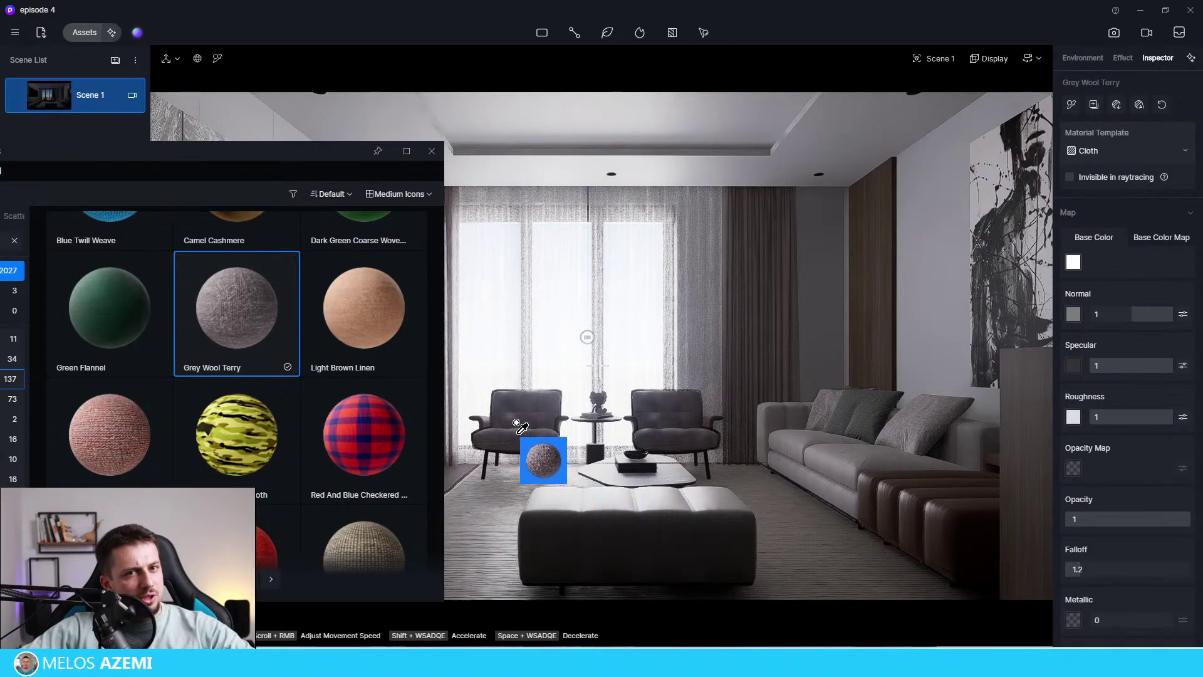
left_click(261, 332)
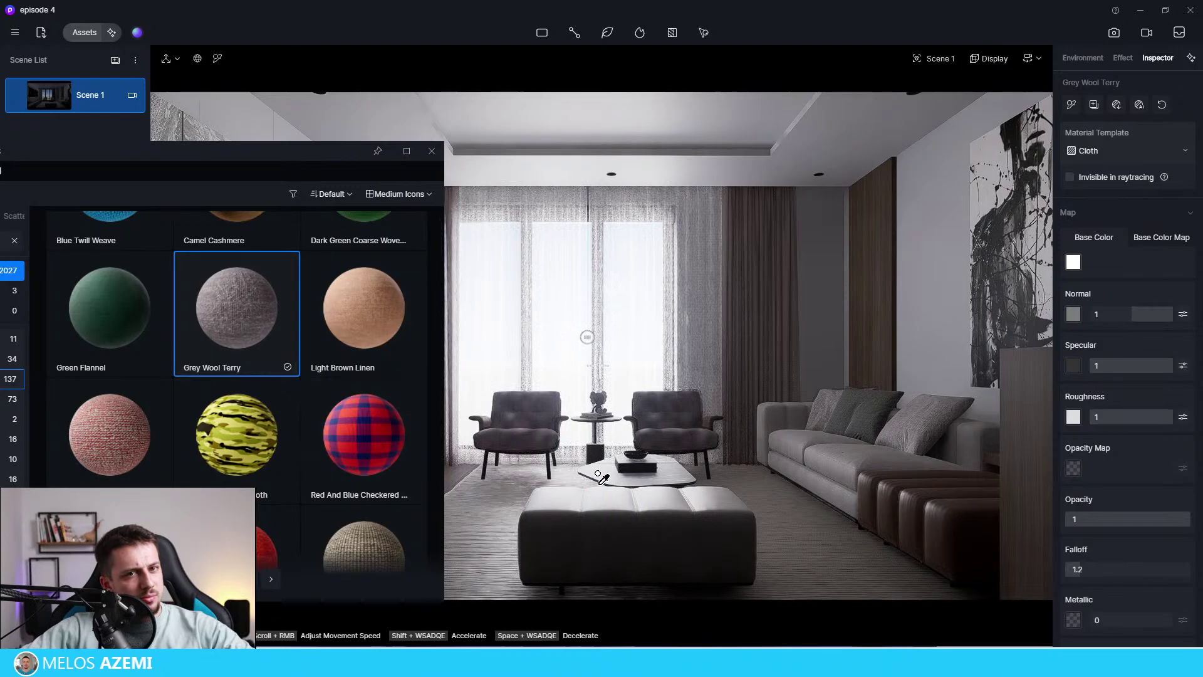
left_click(754, 461)
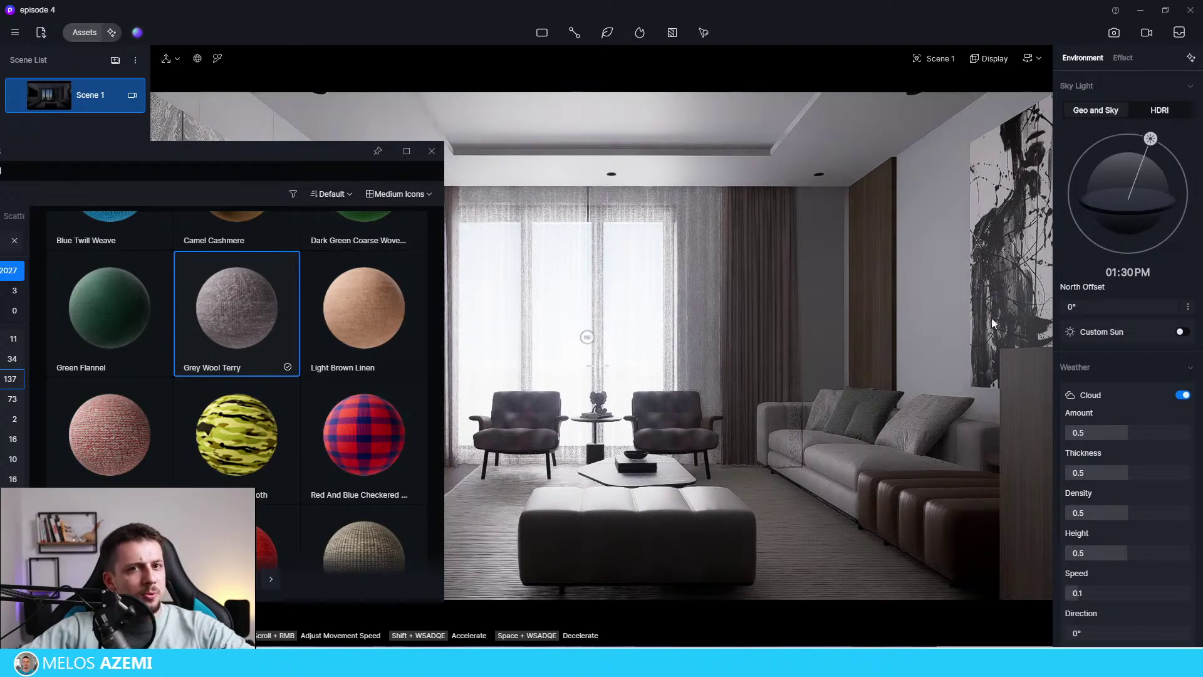
Set the bloom to 0.12 and the vignette to 0.14 in the post-processing effects, keeping lens flare at 0.
mouse_move(98, 106)
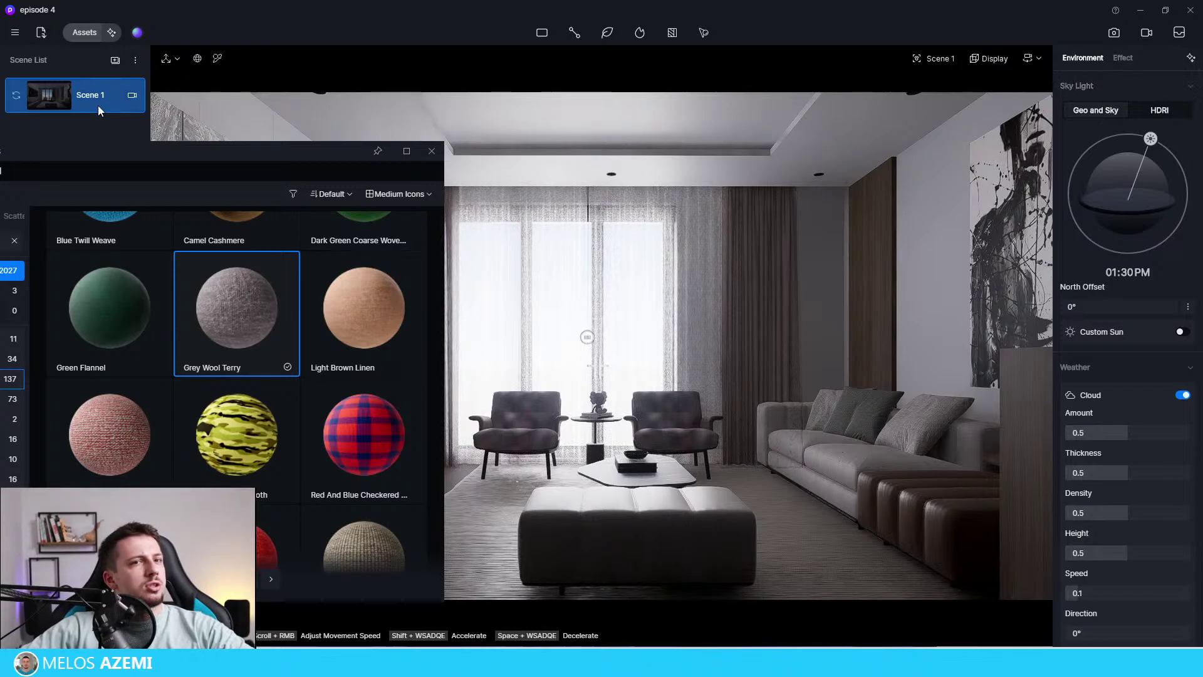
left_click(1123, 58)
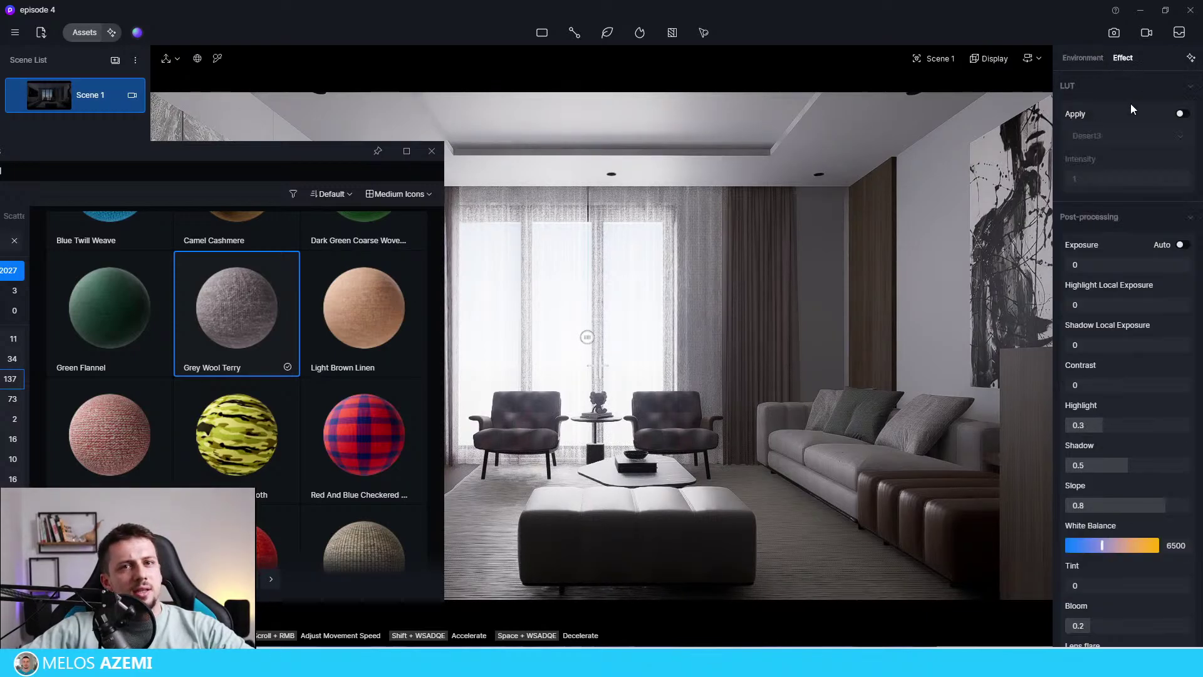
scroll(1163, 438, "down", 5)
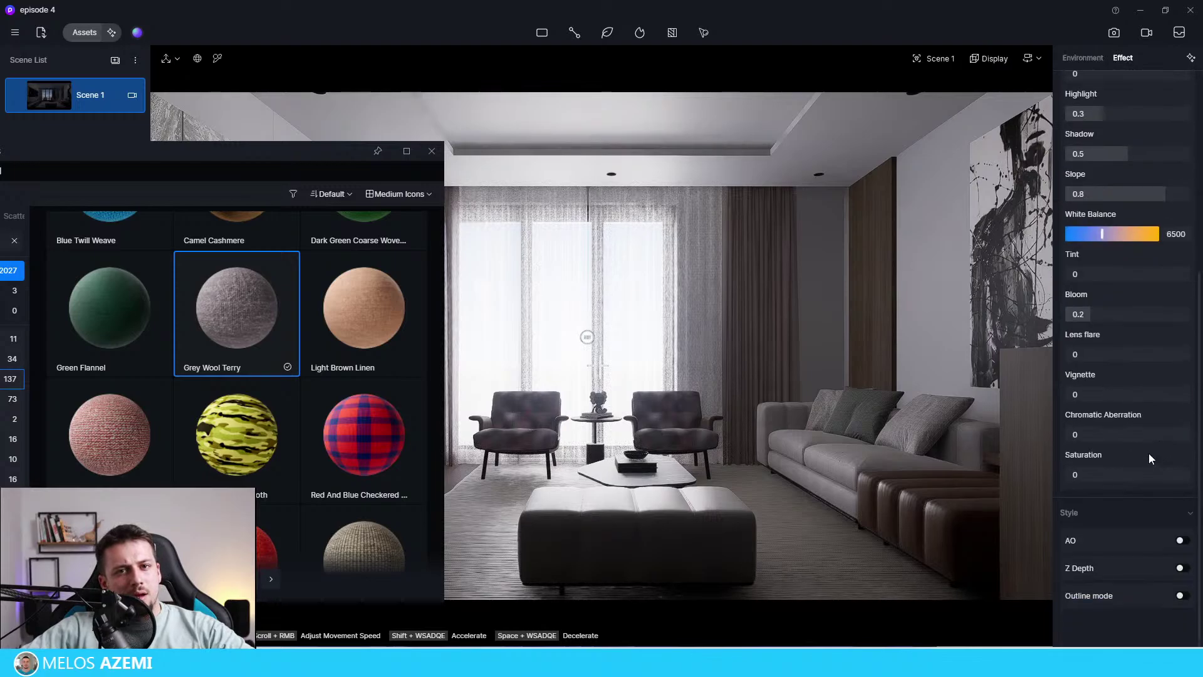
mouse_move(1073, 314)
left_mouse_down()
mouse_move(1032, 323)
mouse_move(1082, 317)
left_mouse_up()
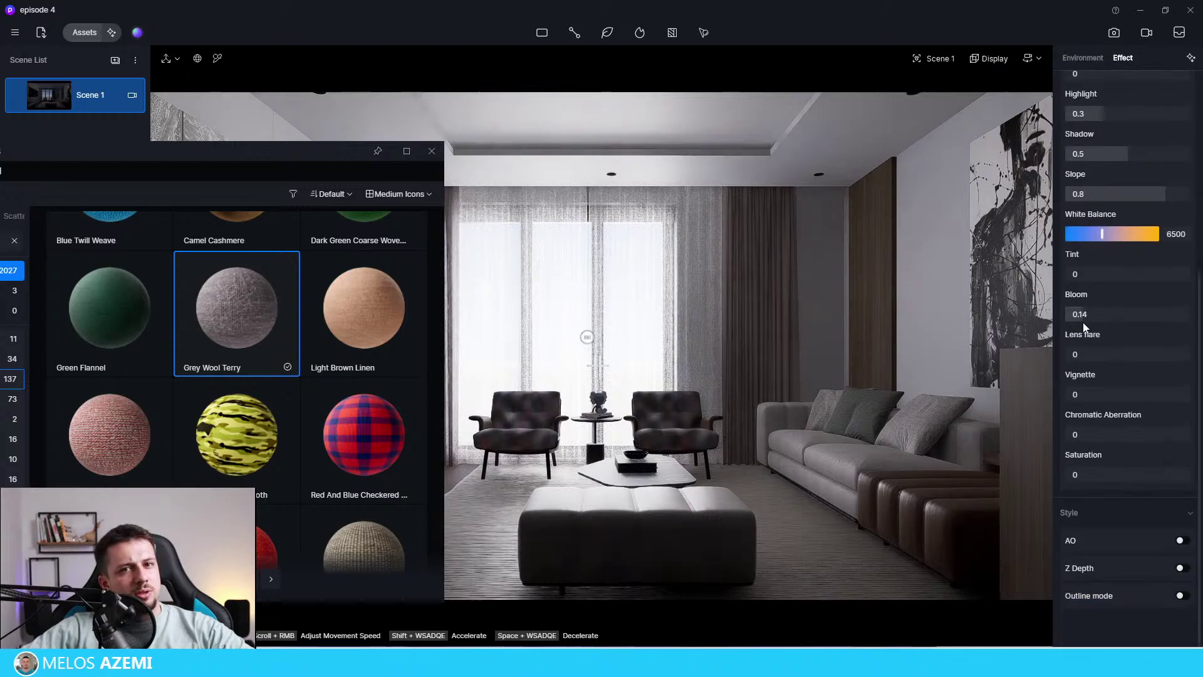
mouse_move(1079, 394)
left_mouse_down()
mouse_move(1064, 396)
mouse_move(1115, 405)
mouse_move(1083, 405)
left_mouse_up()
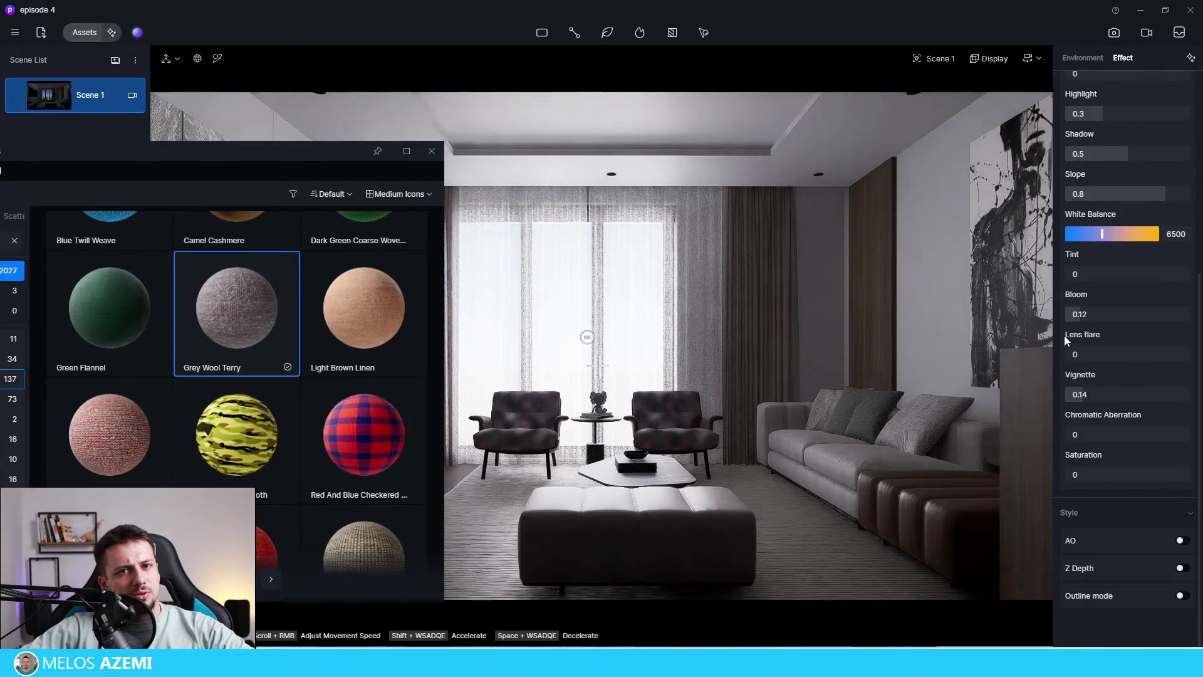
mouse_move(1073, 354)
left_mouse_down()
mouse_move(1086, 356)
mouse_move(1063, 359)
left_mouse_up()
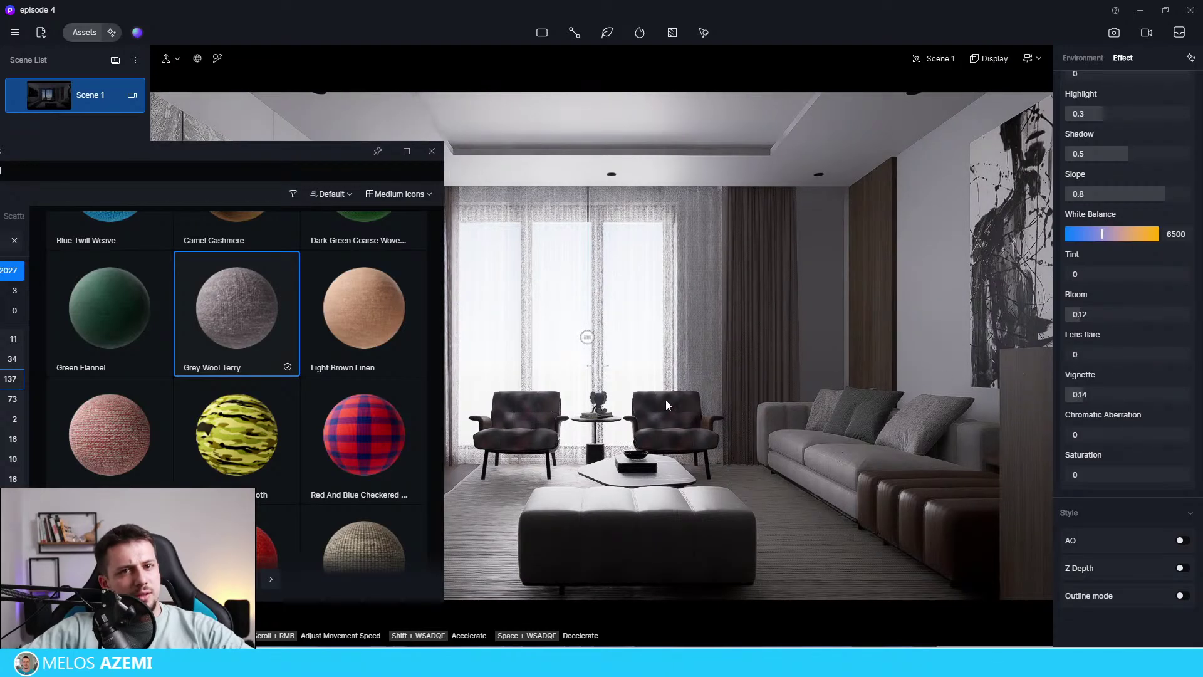
Move the asset library further out of the view, set the bloom to 0 and return to the environment settings.
left_click_drag(314, 183, 221, 281)
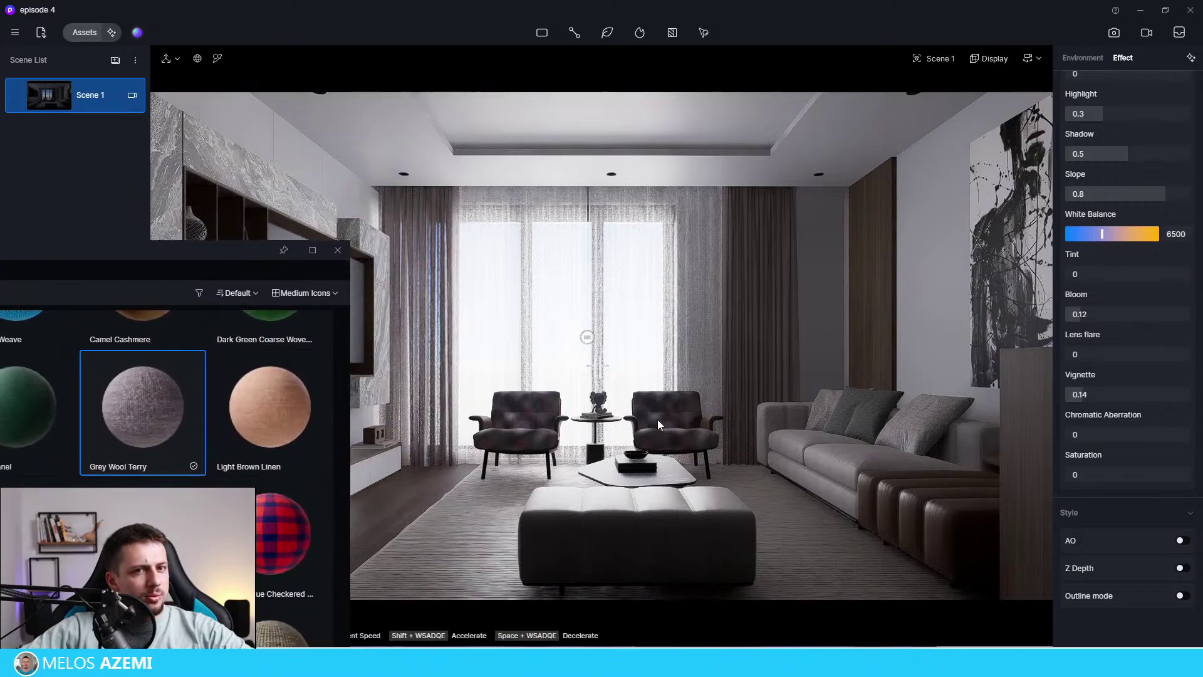
scroll(1132, 511, "up", 1)
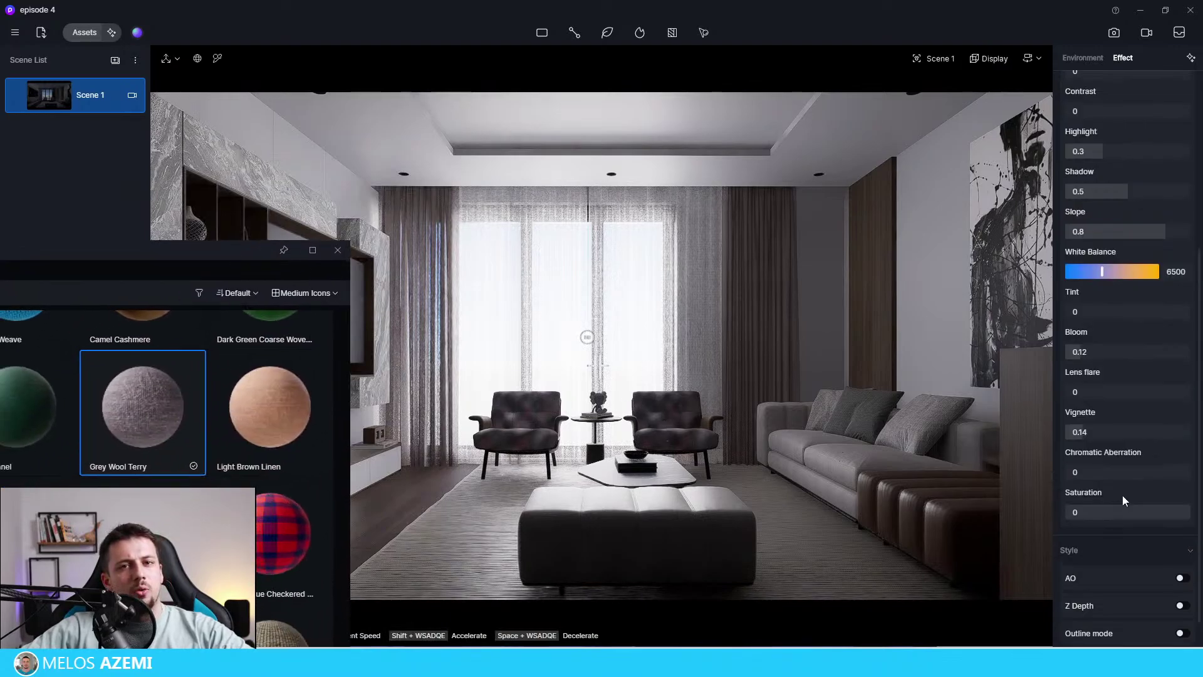
scroll(1143, 361, "up", 1)
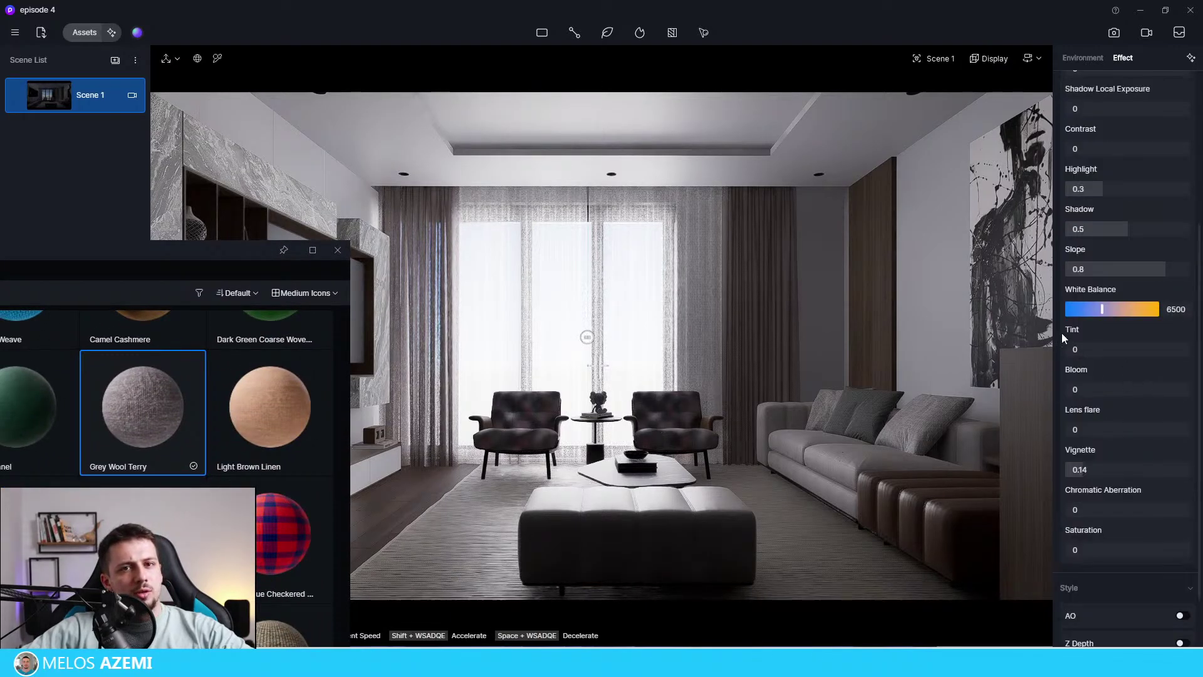
scroll(1137, 225, "up", 4)
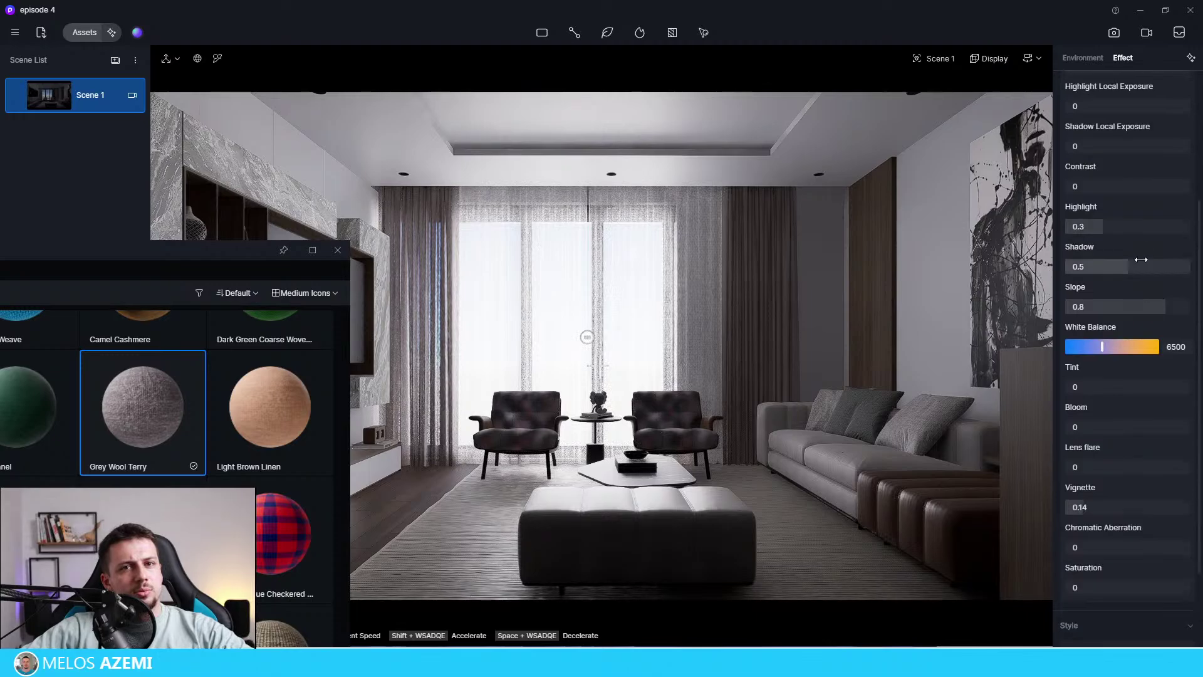
left_click(1082, 59)
Bring the asset library fully into view and examine the fabric search results for another suitable upholstery material.
left_click_drag(267, 252, 502, 125)
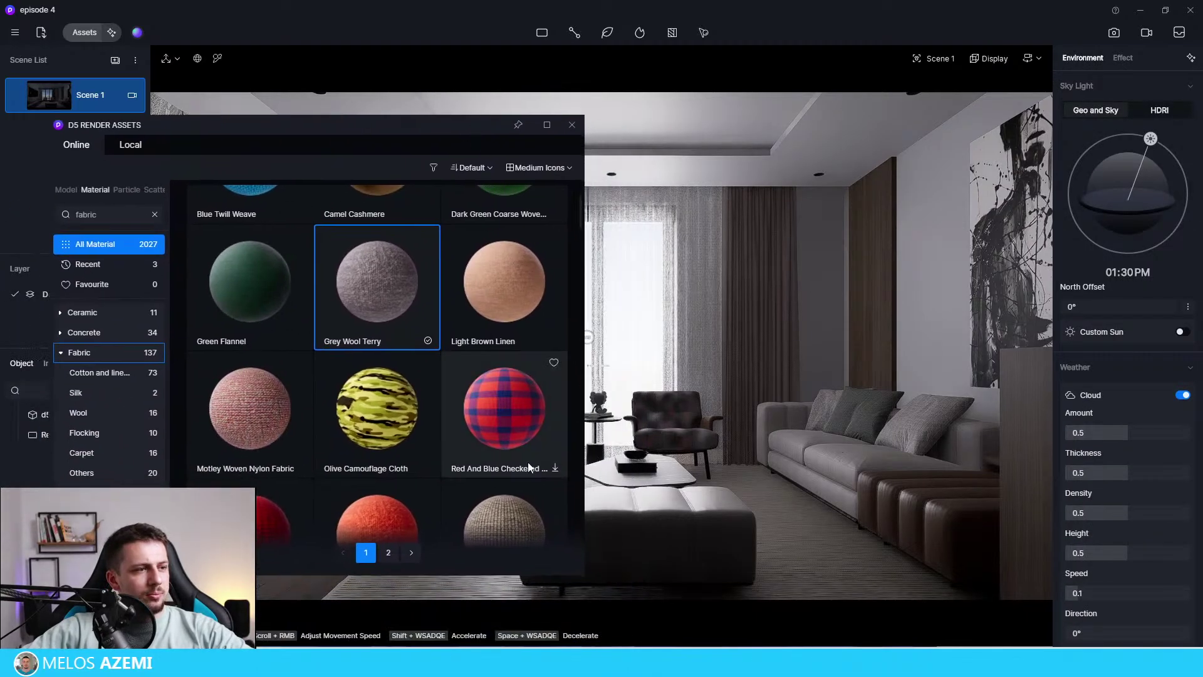
scroll(530, 486, "down", 2)
scroll(528, 464, "down", 4)
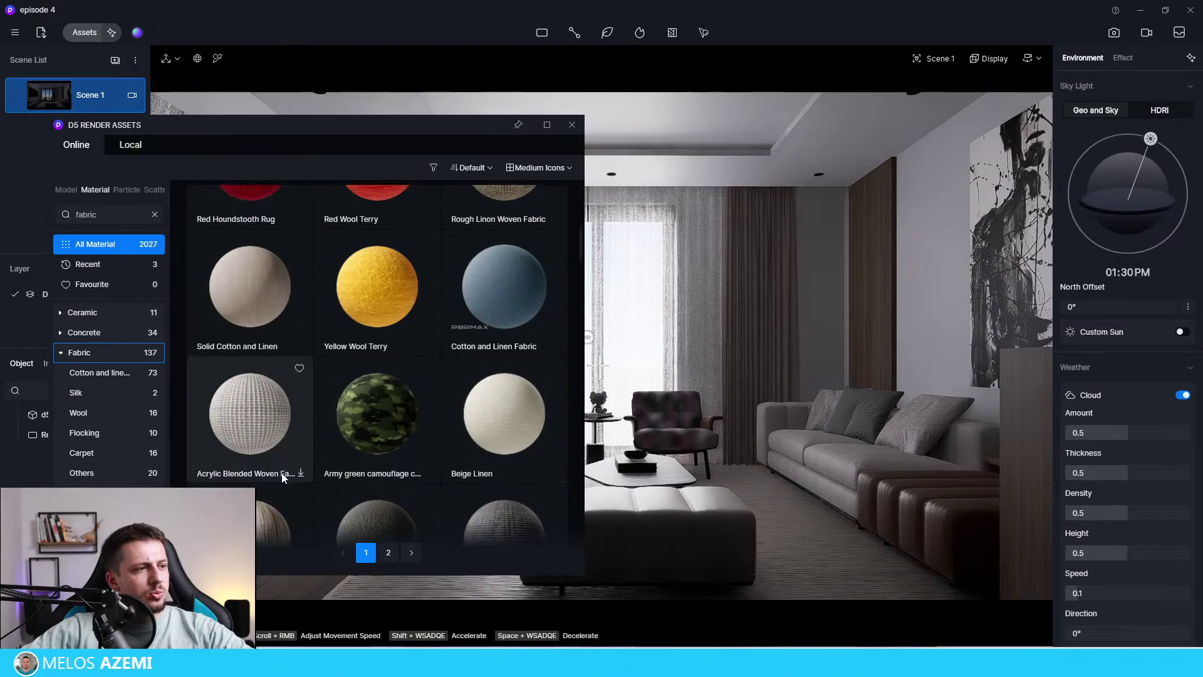
scroll(291, 454, "down", 2)
scroll(291, 454, "down", 1)
scroll(292, 292, "up", 1)
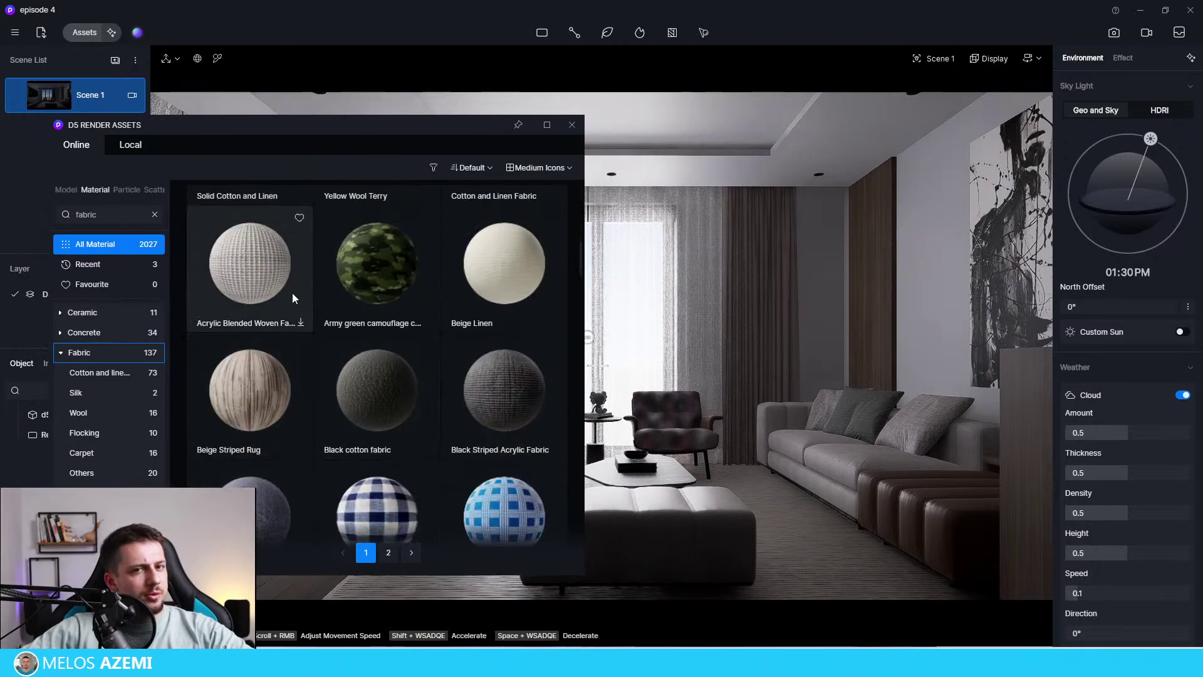
scroll(309, 322, "down", 4)
scroll(325, 369, "down", 3)
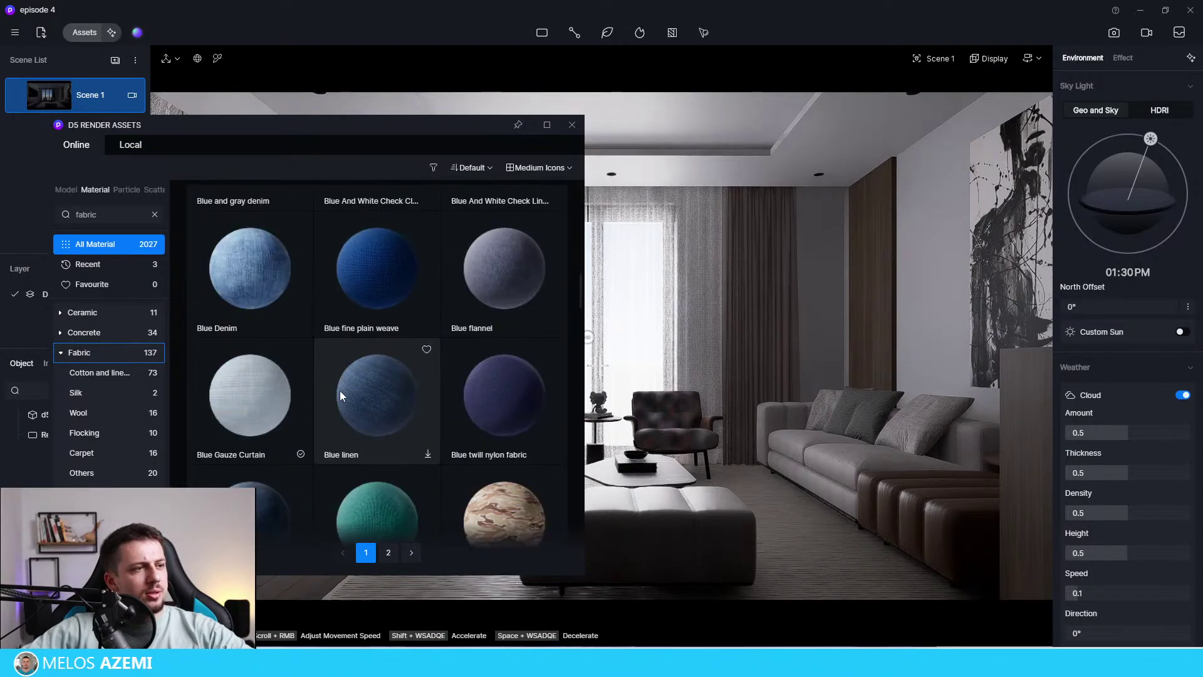
Clear the material search to list the Fabric category and restore the Scene 1 view.
left_click(94, 352)
left_click(155, 214)
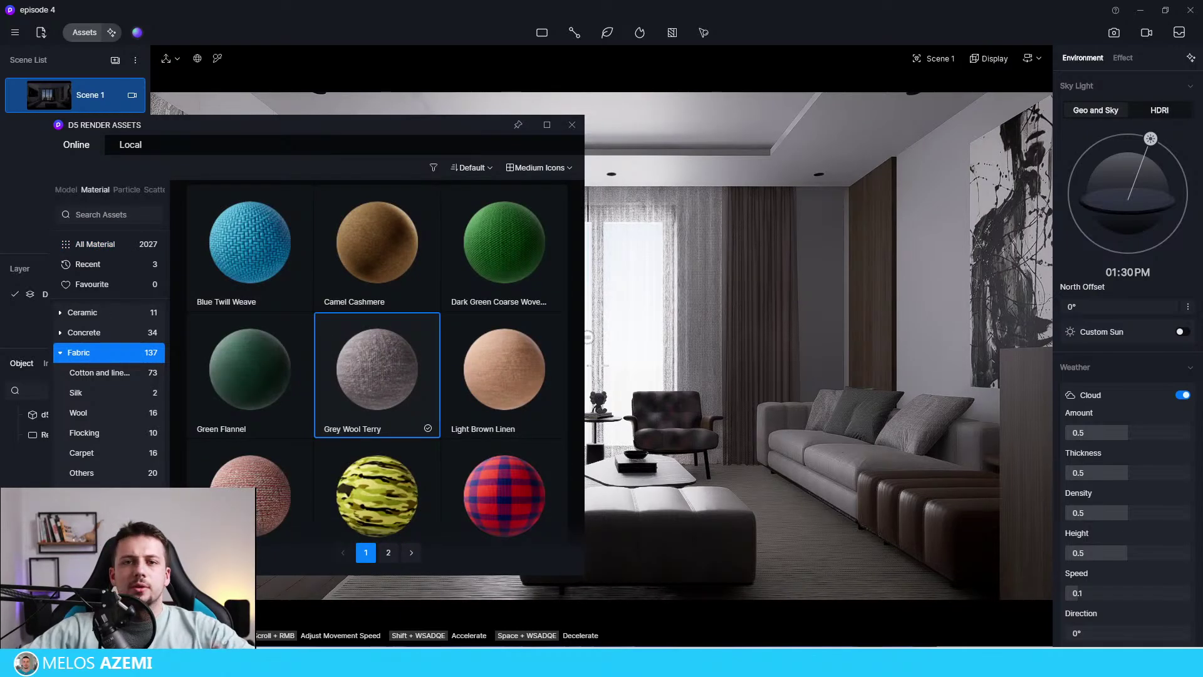
scroll(667, 441, "down", 5)
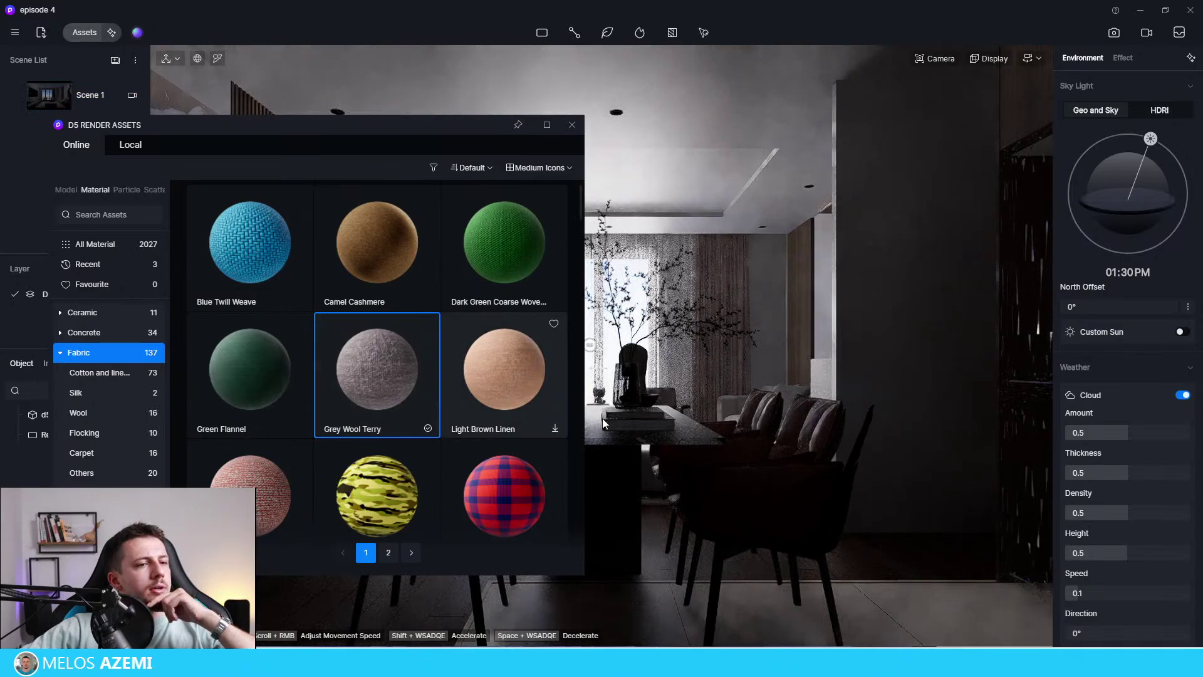
left_click(62, 101)
Examine the first page of Fabric materials for a suitable armchair upholstery, moving the asset library away from the armchairs.
scroll(405, 365, "down", 5)
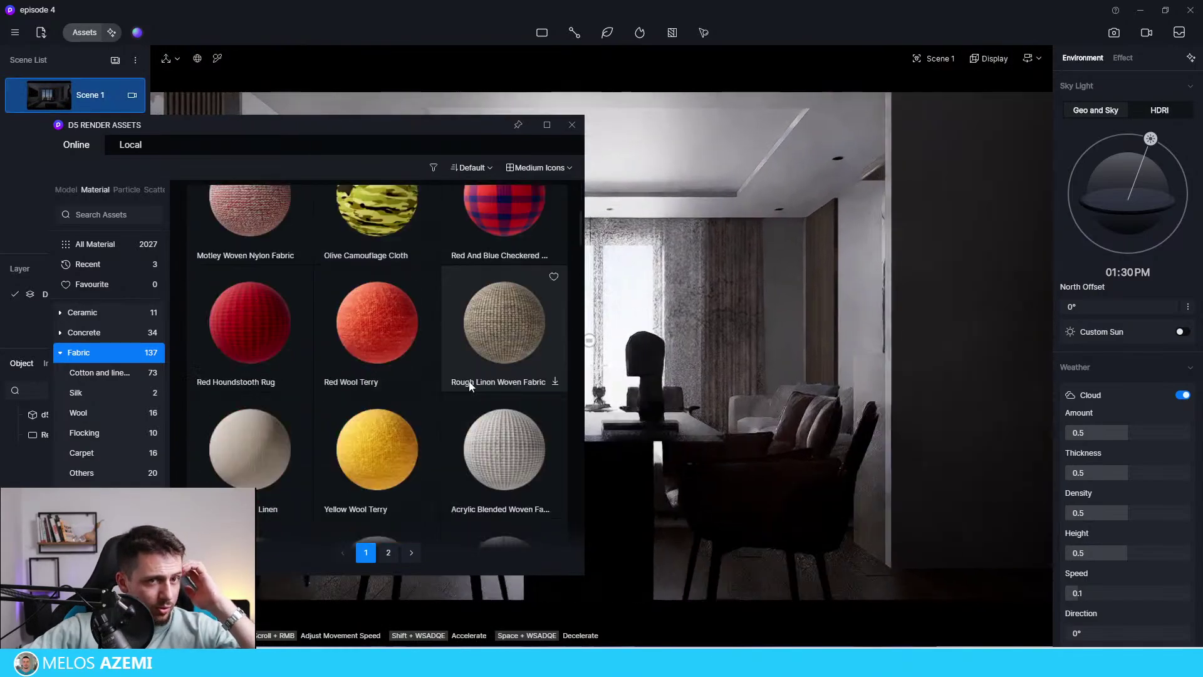
scroll(531, 420, "down", 4)
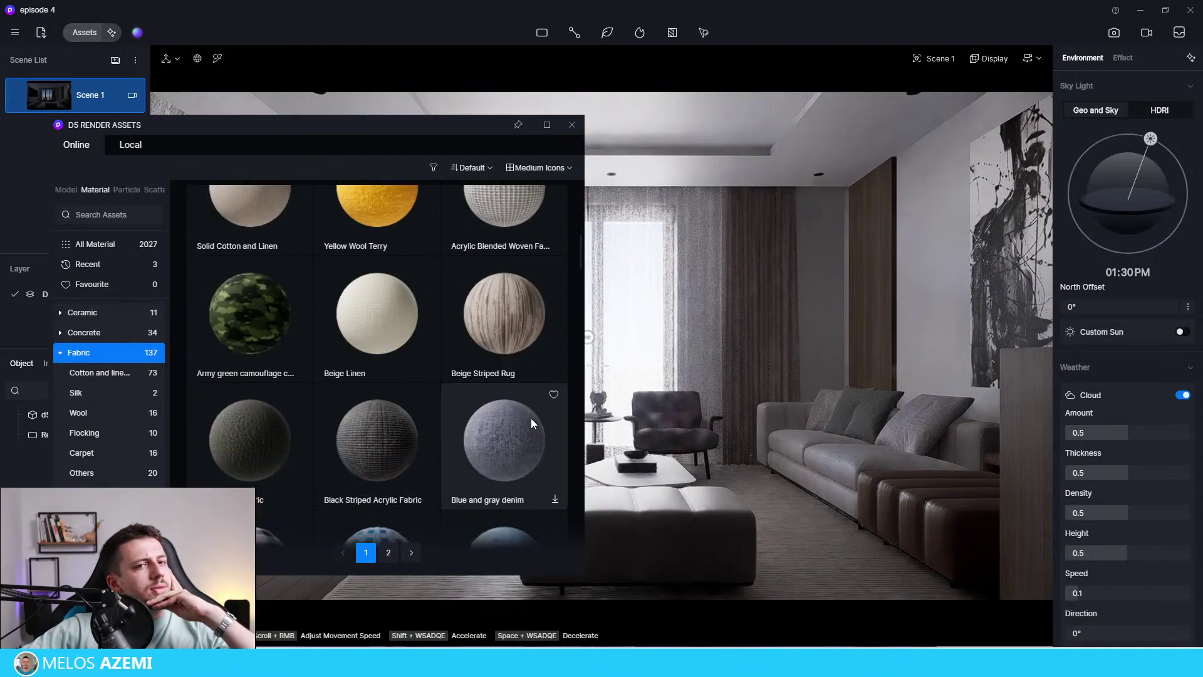
scroll(531, 418, "down", 8)
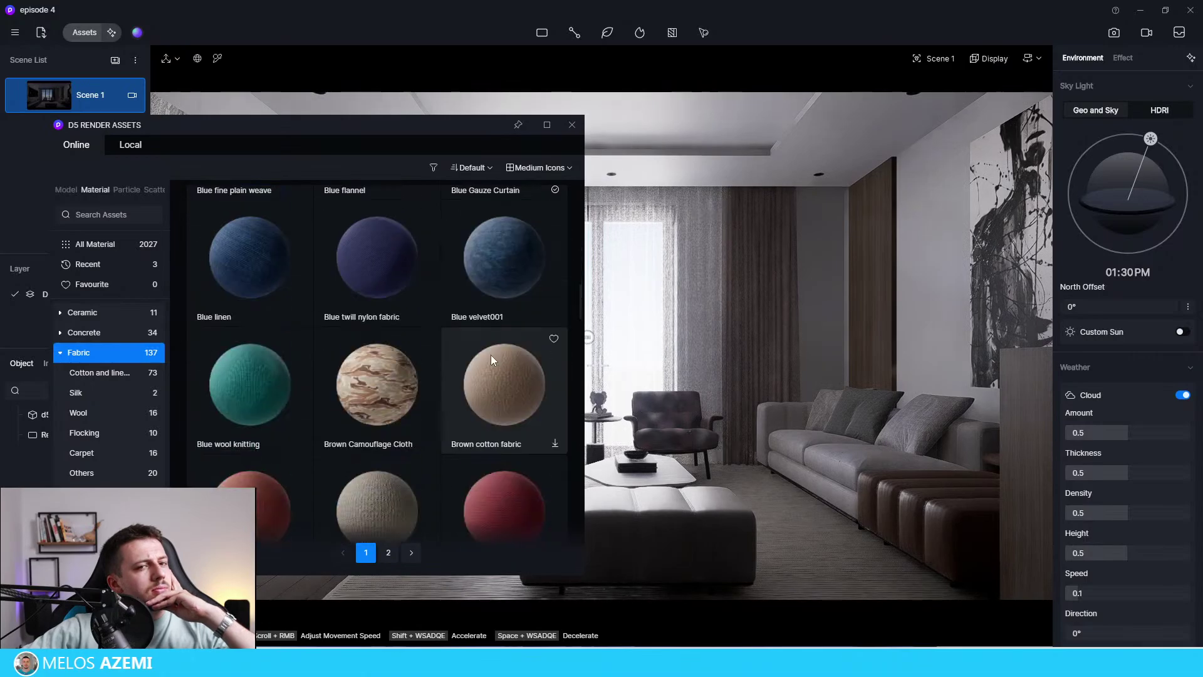
scroll(473, 379, "down", 9)
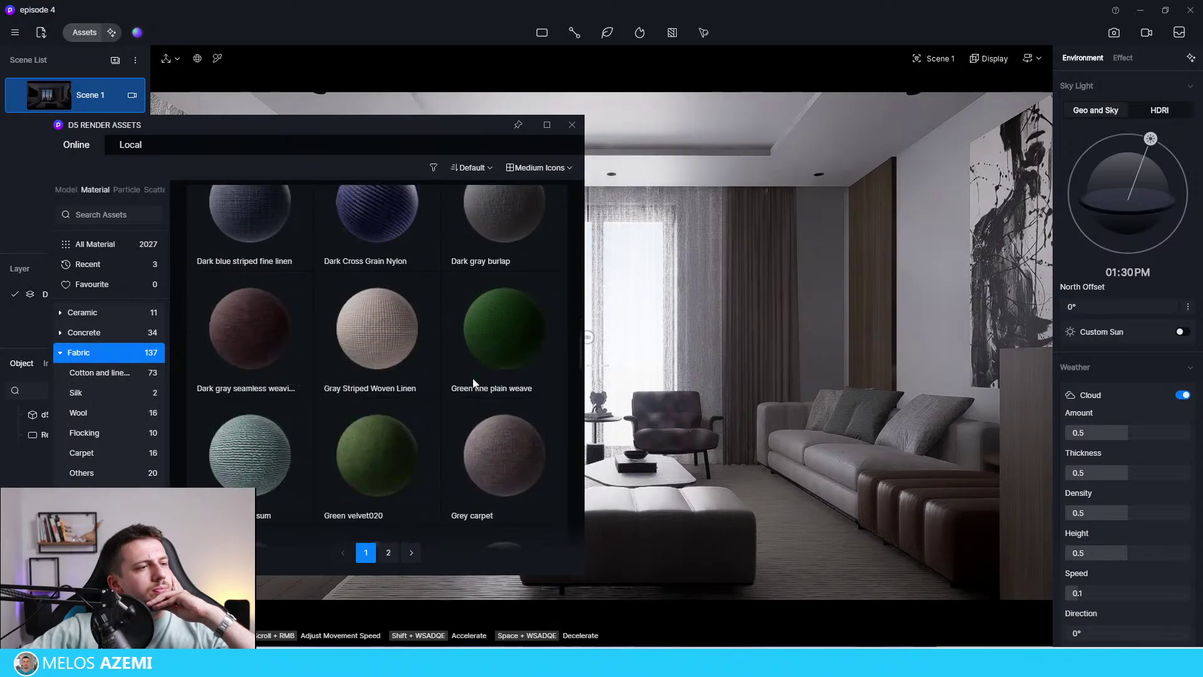
scroll(386, 352, "down", 2)
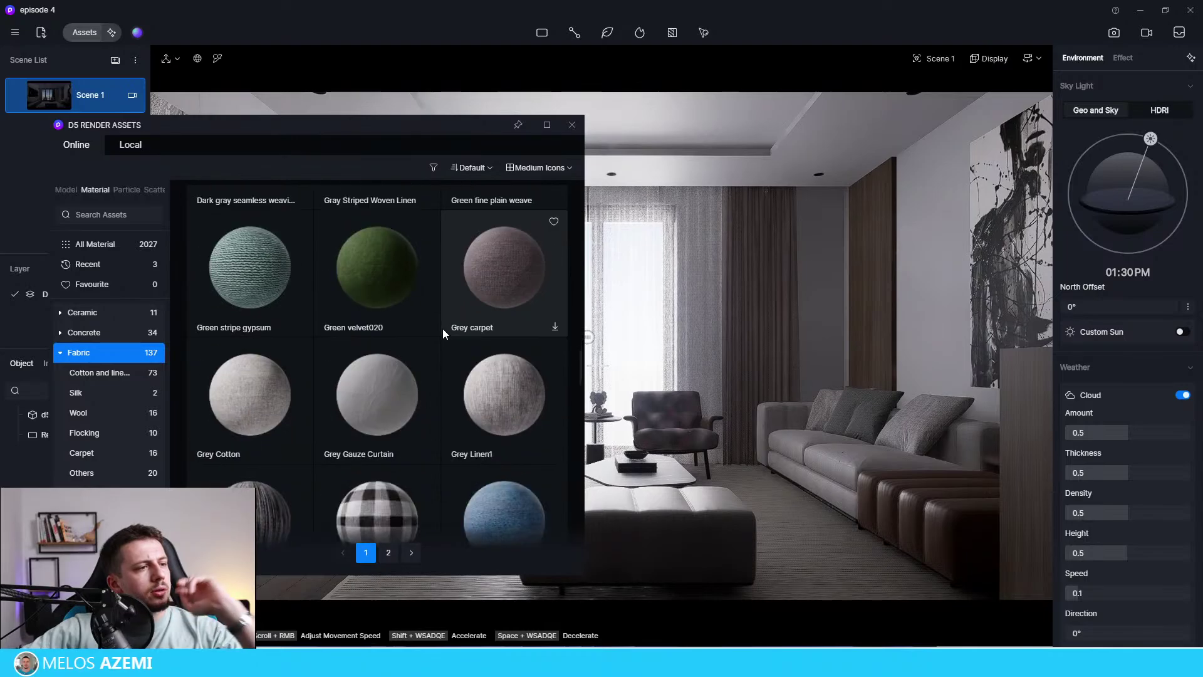
scroll(435, 434, "down", 5)
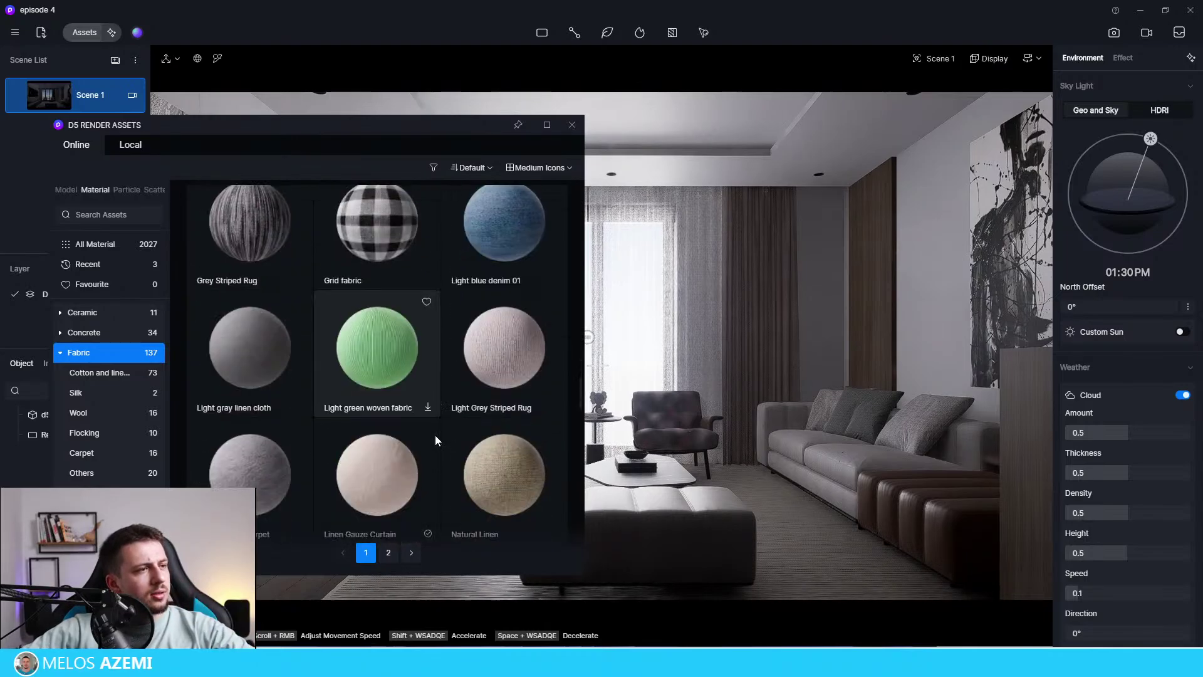
scroll(434, 435, "down", 10)
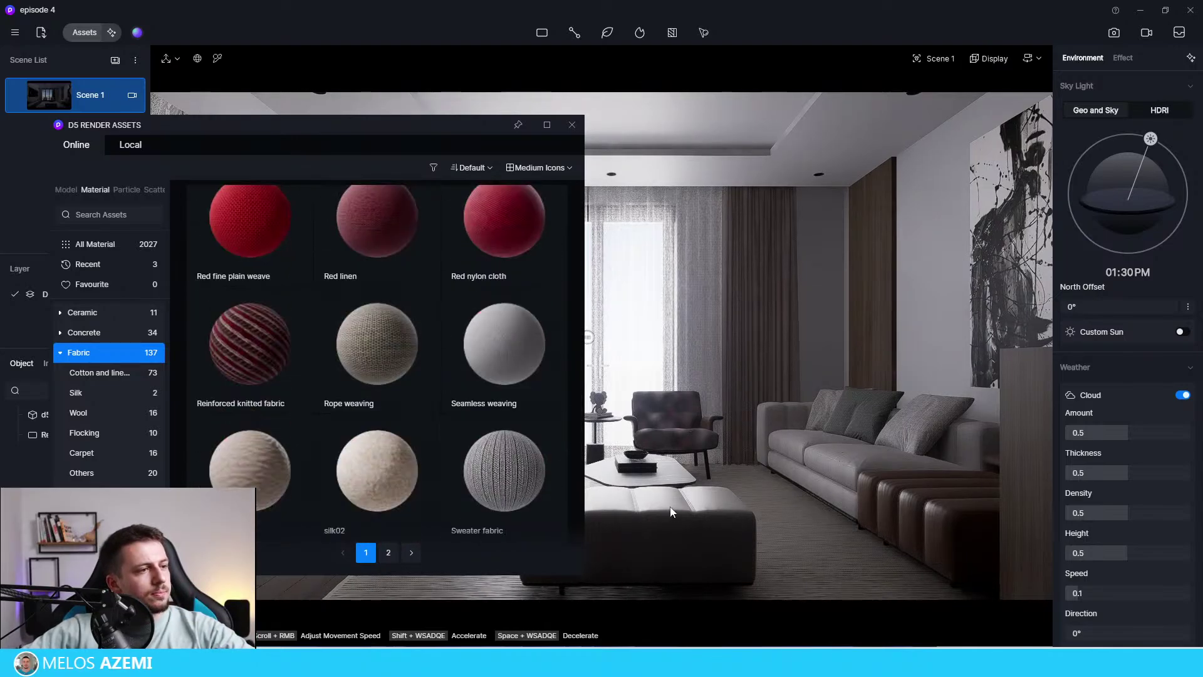
scroll(388, 436, "down", 8)
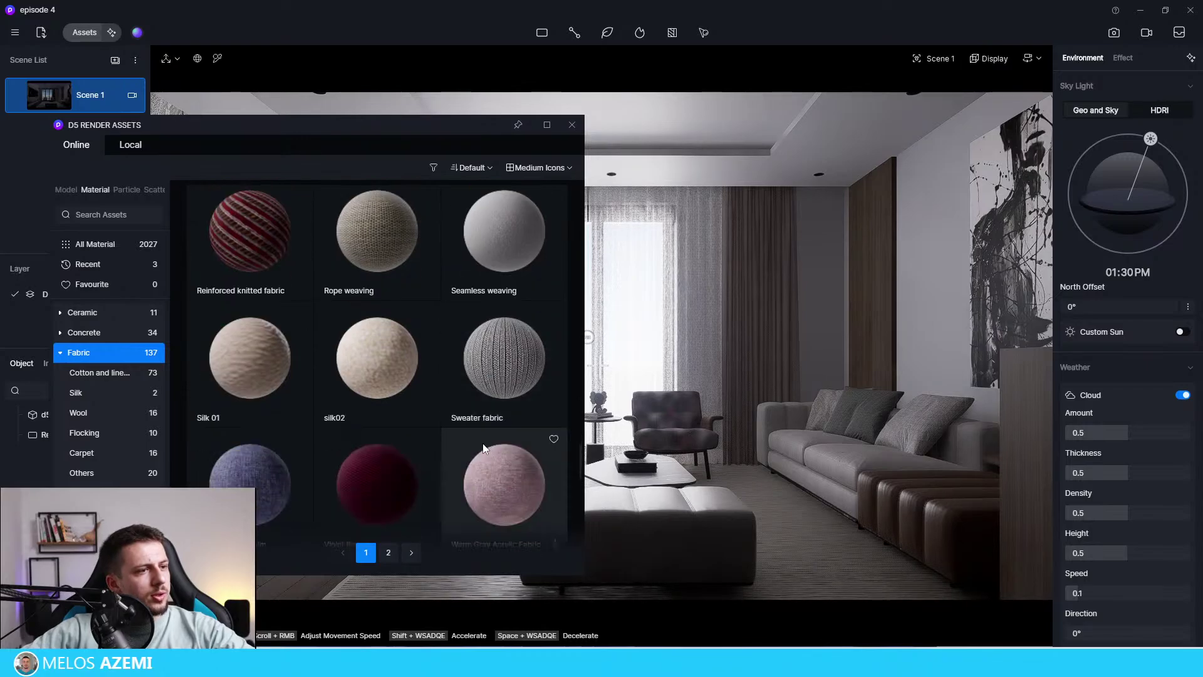
scroll(376, 446, "down", 2)
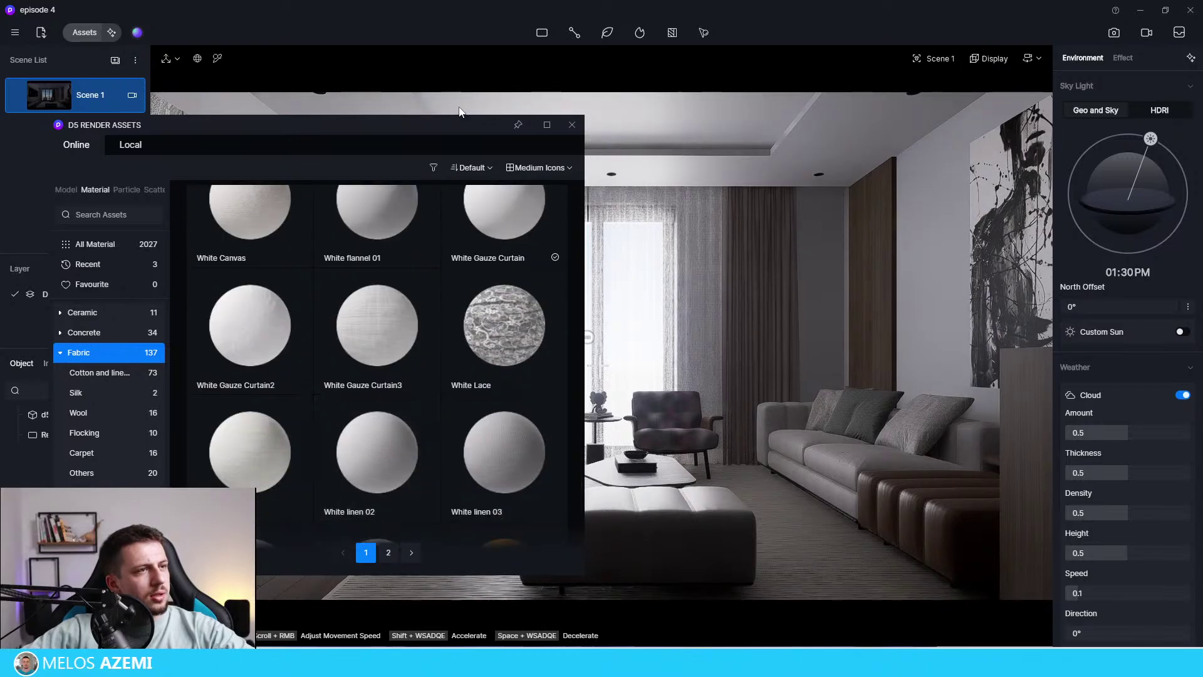
left_click_drag(464, 123, 353, 64)
scroll(359, 391, "down", 5)
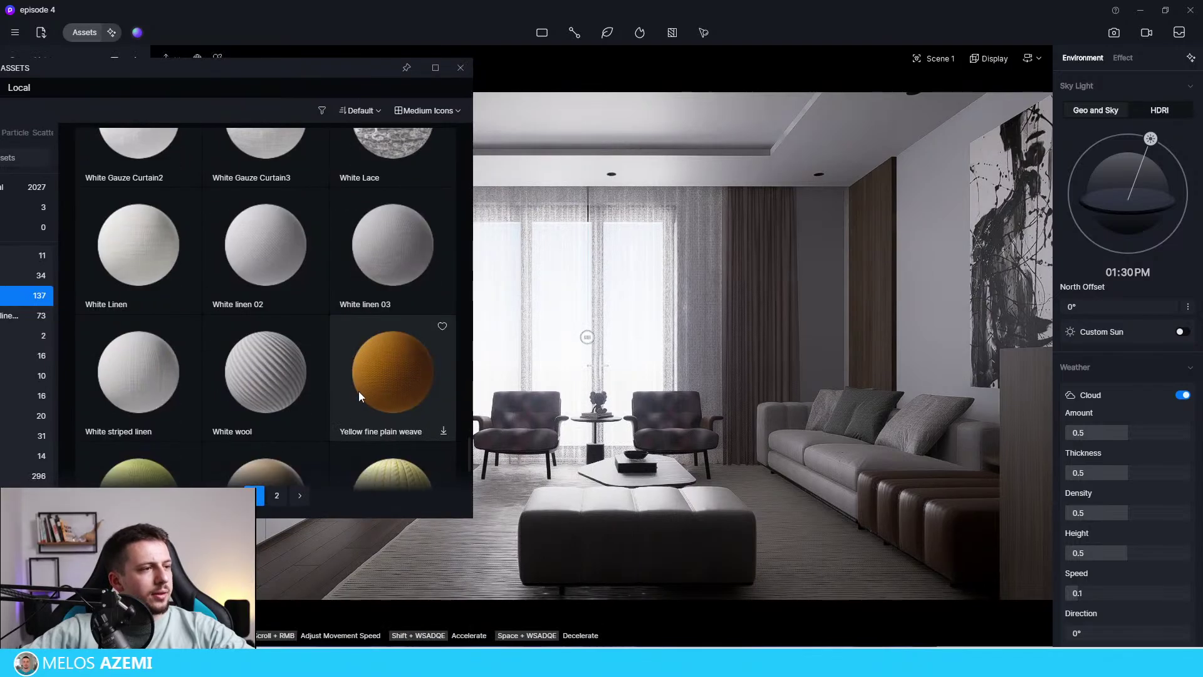
scroll(338, 408, "down", 2)
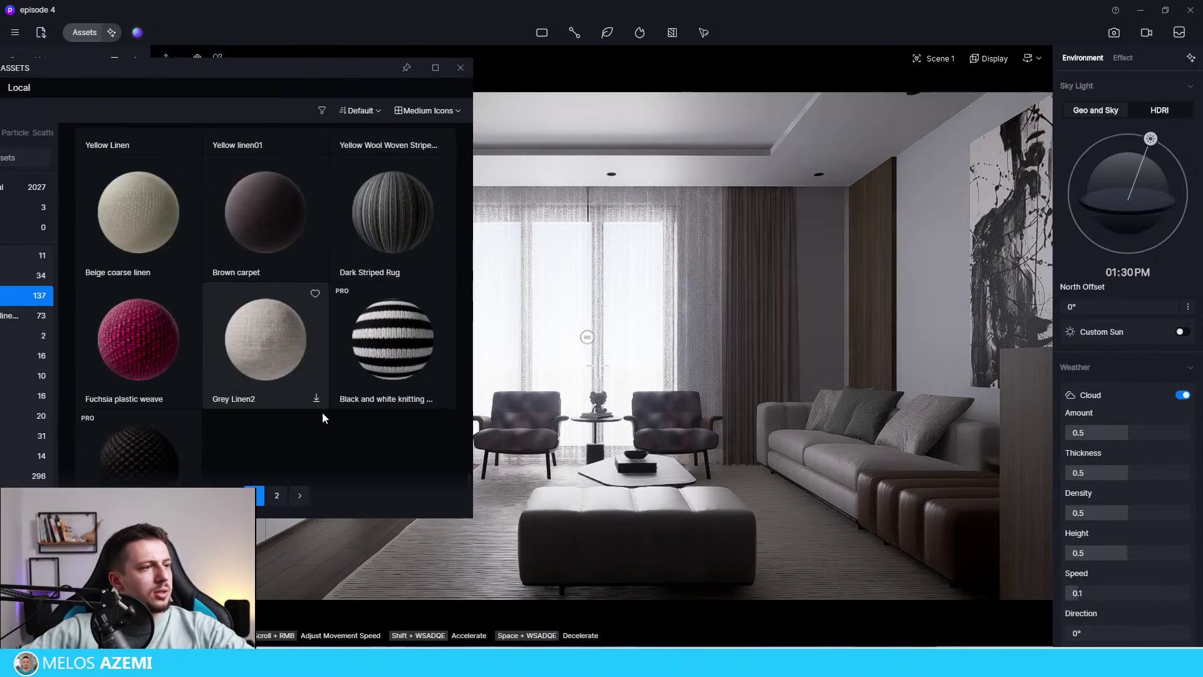
Download the Grey wool knitting fabric from the second page of Fabric materials and apply it to the armchair upholstery.
left_click(277, 495)
scroll(306, 280, "down", 5)
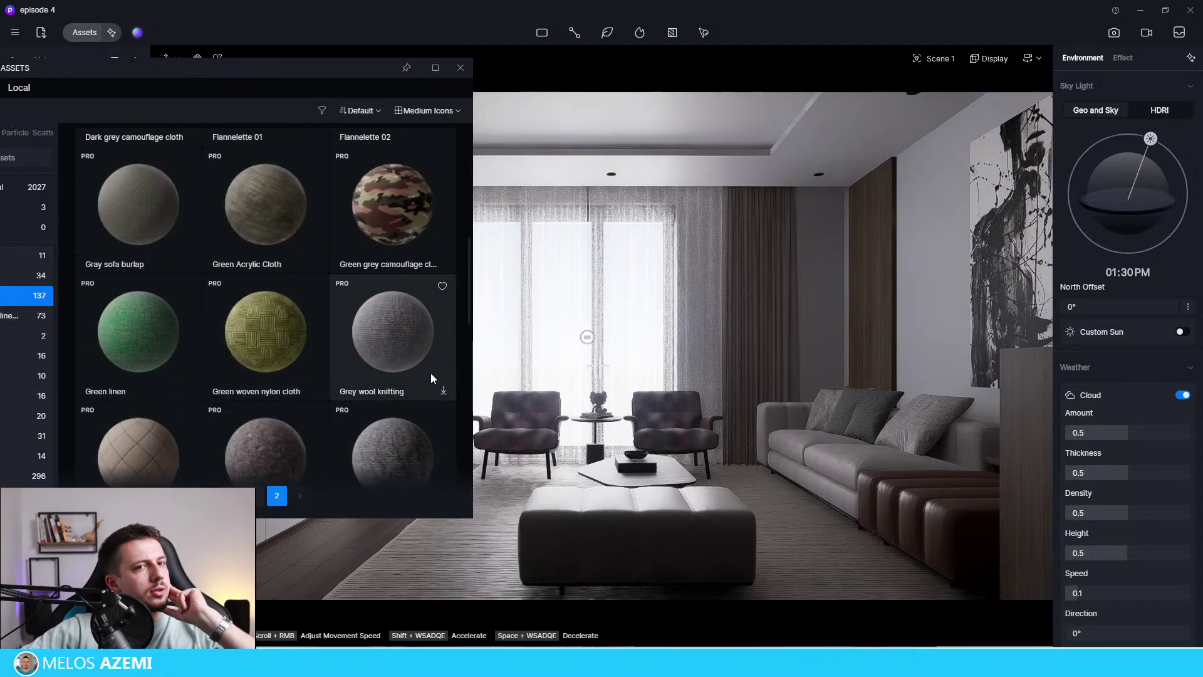
left_click(443, 394)
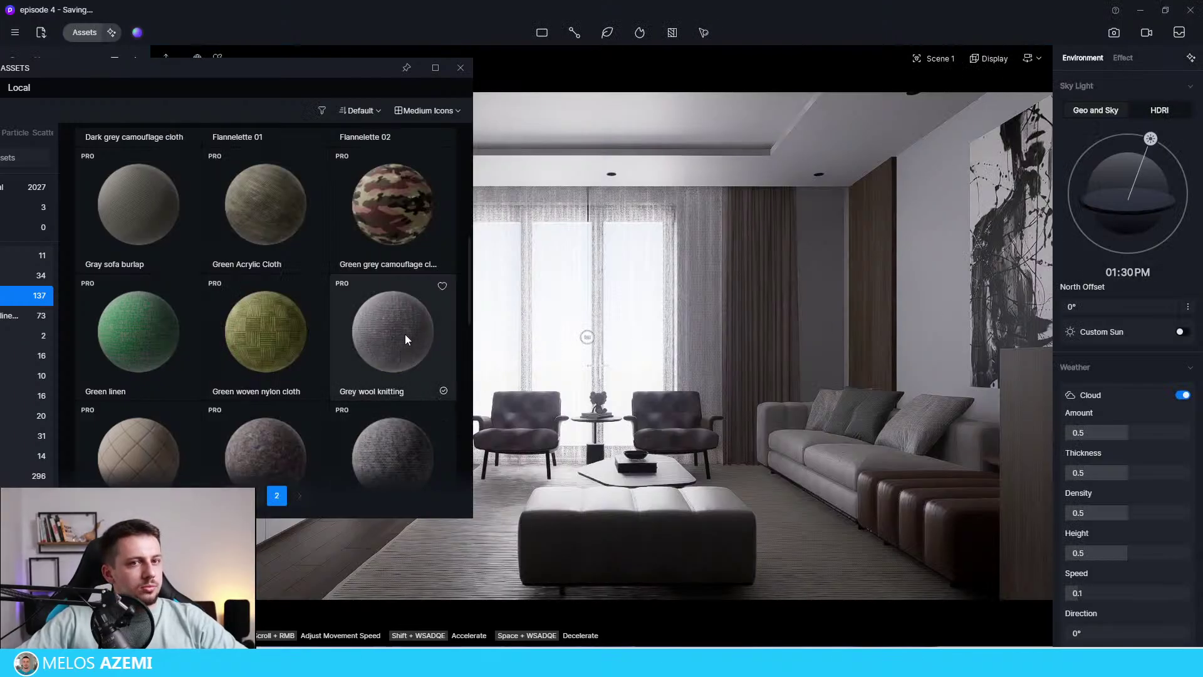
left_click(404, 332)
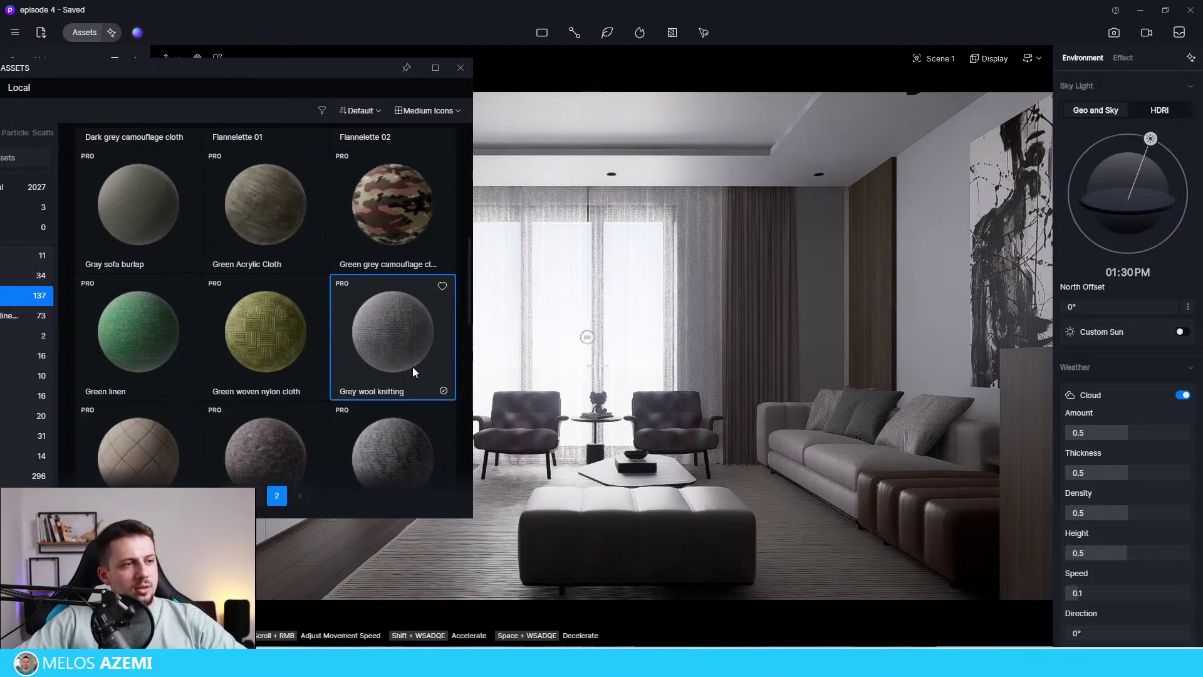
left_click_drag(412, 366, 538, 431)
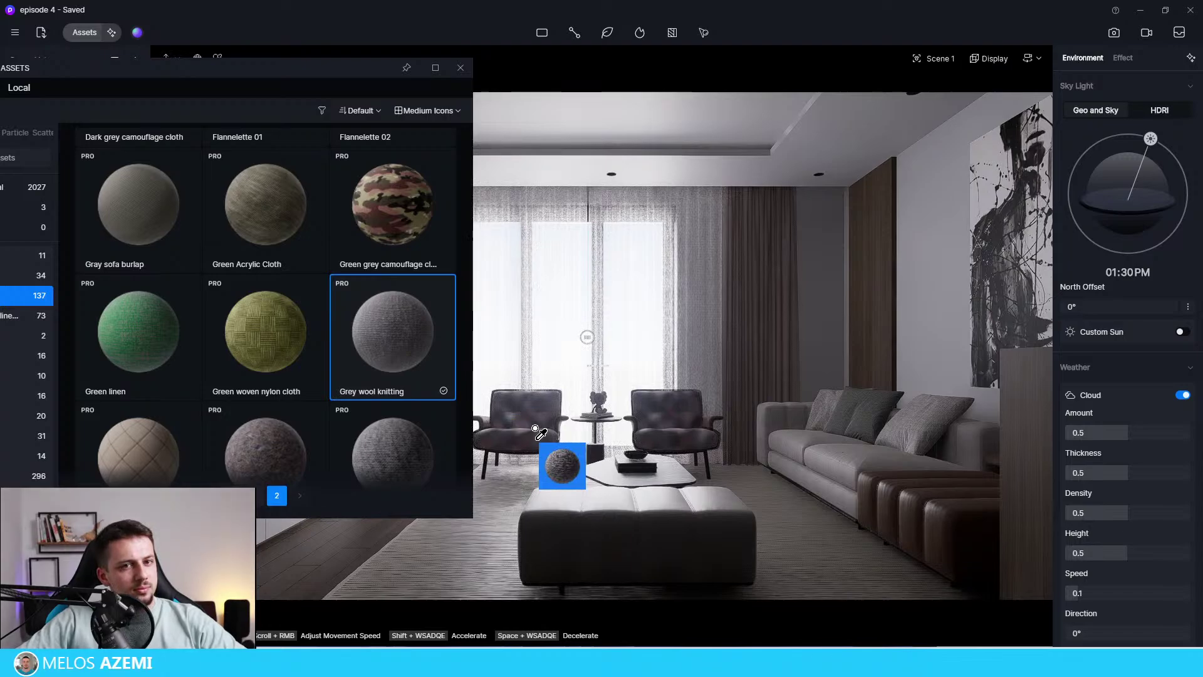
left_click_drag(537, 432, 537, 431)
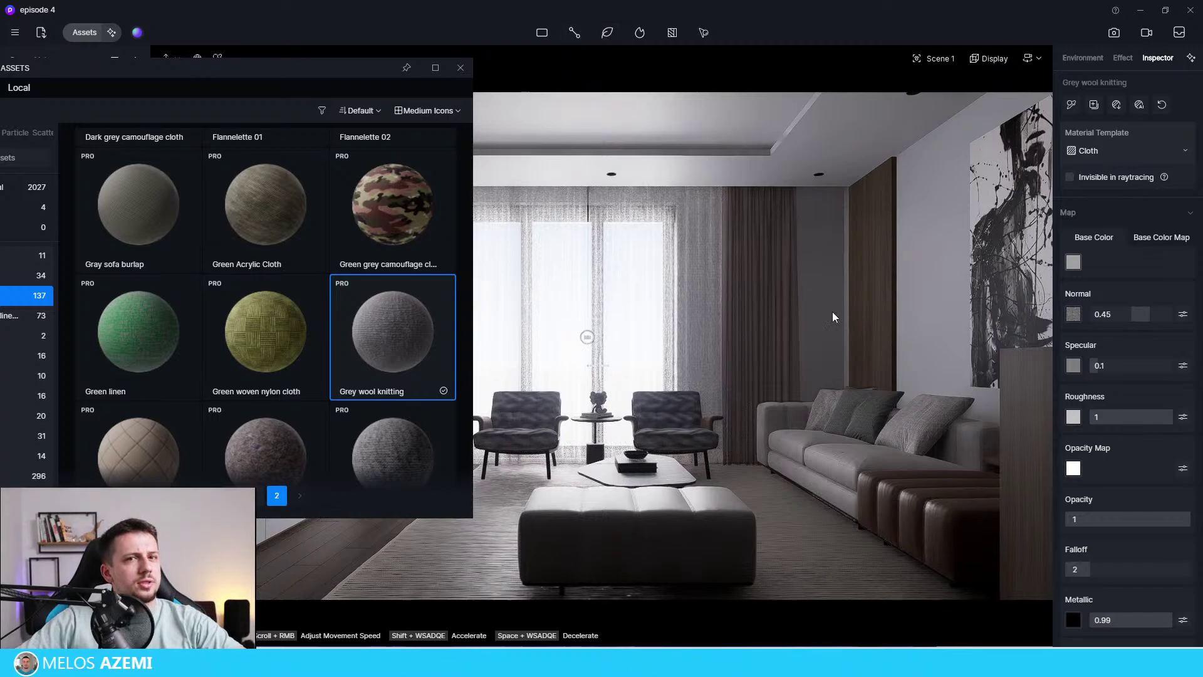
Shift the asset library clear of the armchairs, pick their upholstery material and rotate its texture by 90°.
left_click_drag(292, 78, 277, 124)
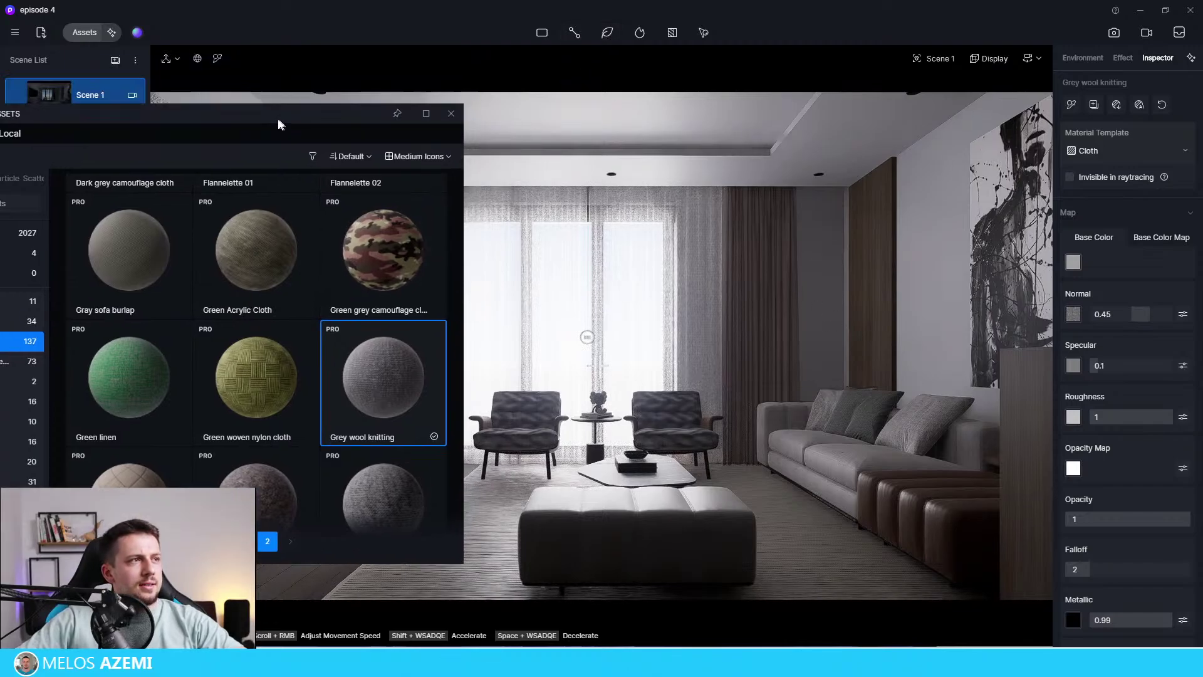
left_click(715, 426)
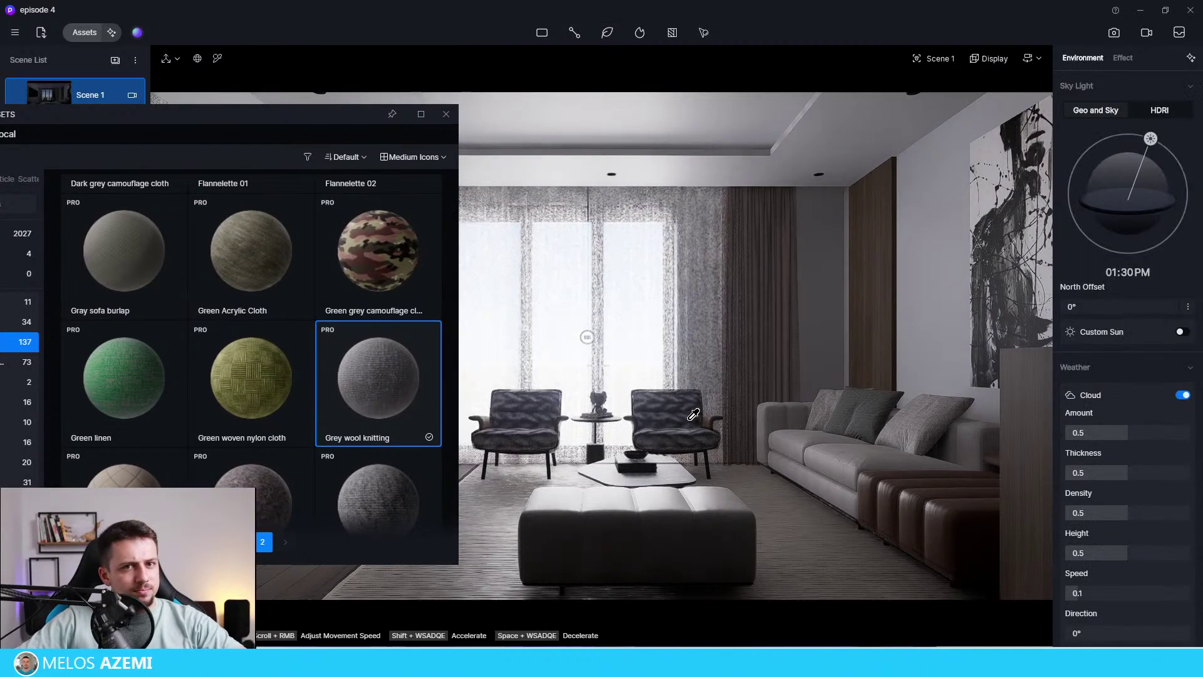
scroll(1132, 538, "down", 3)
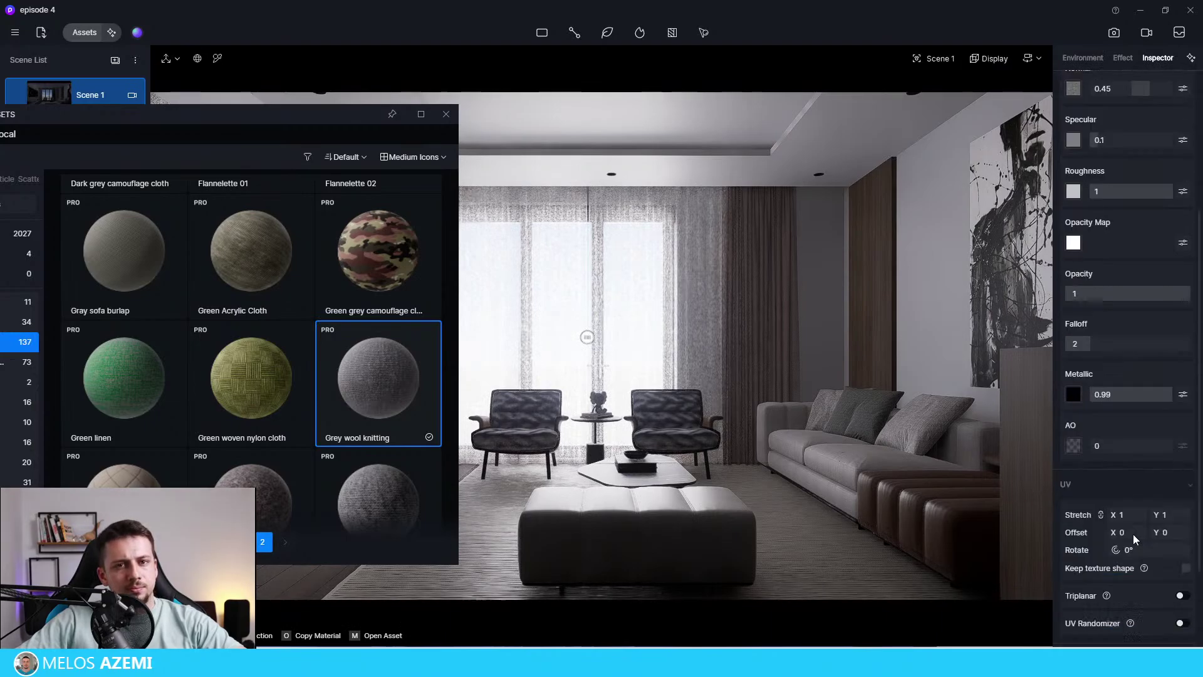
left_click(1148, 550)
type("9")
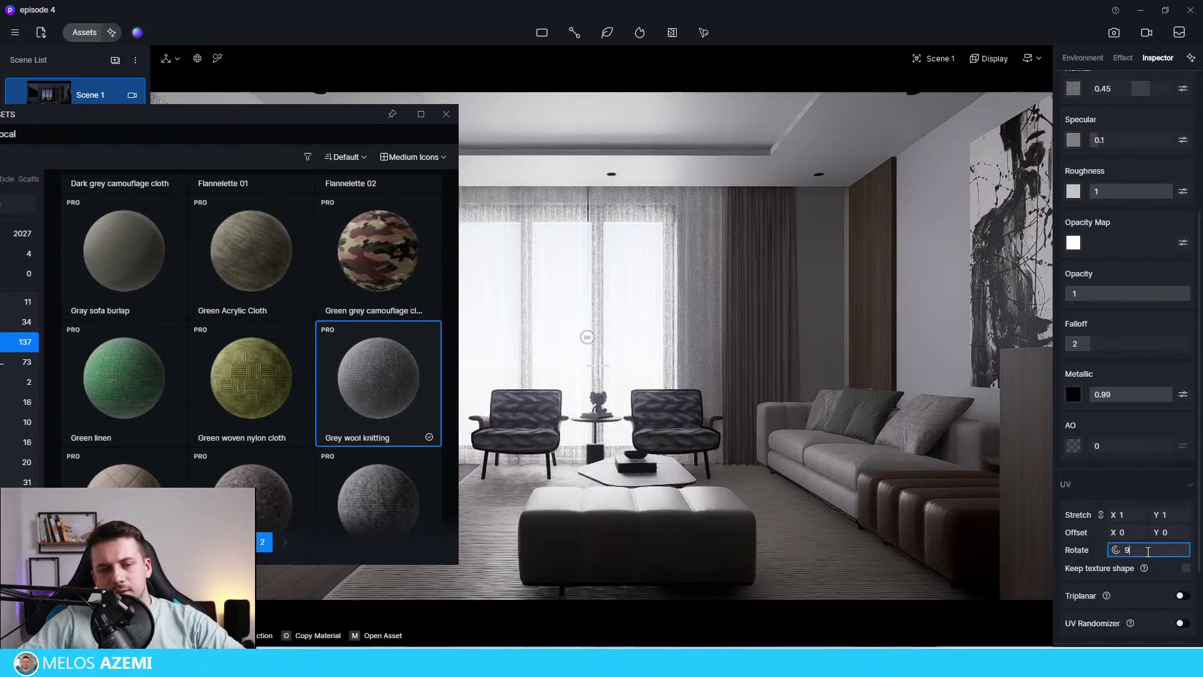
type("0")
Try a UV stretch of 0.2 on the armchair fabric and settle on 0.05 for both X and Y.
left_click(1142, 515)
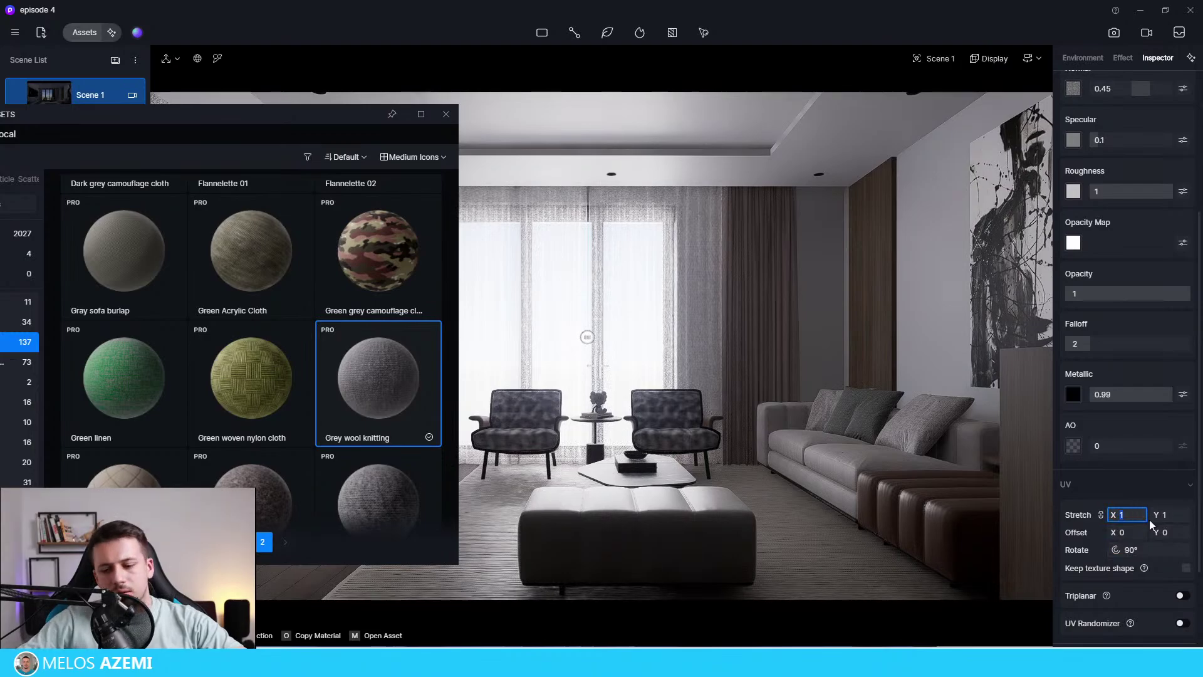
type("0.2")
key("Return")
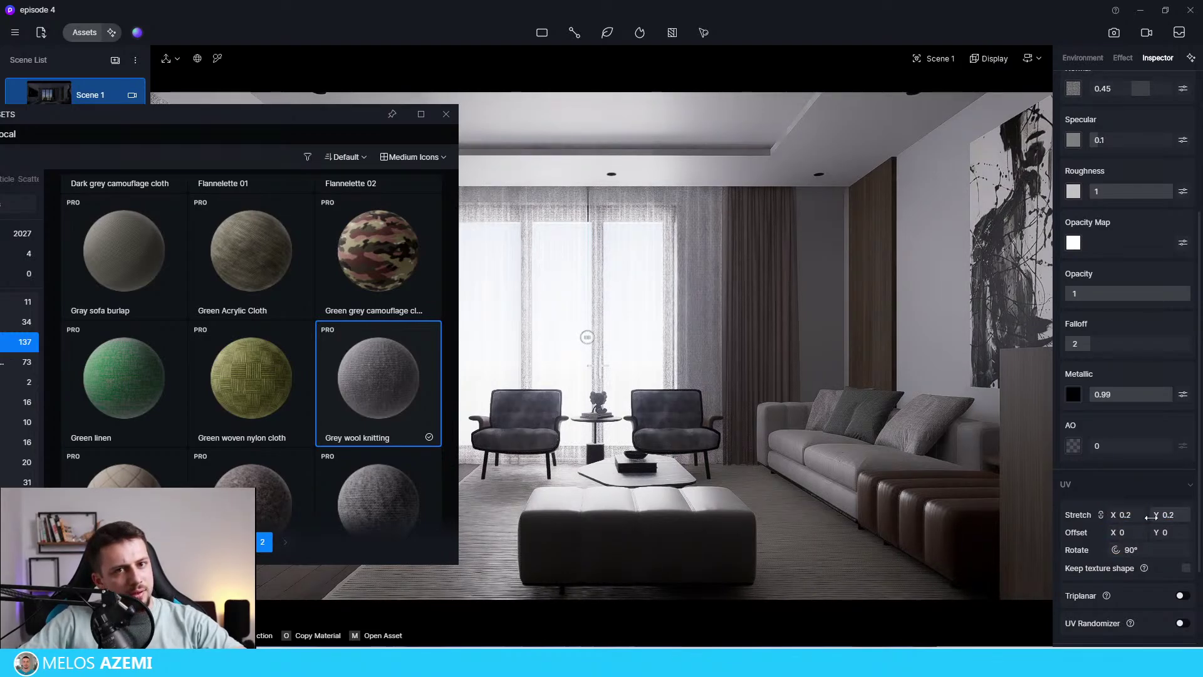
left_click(1137, 514)
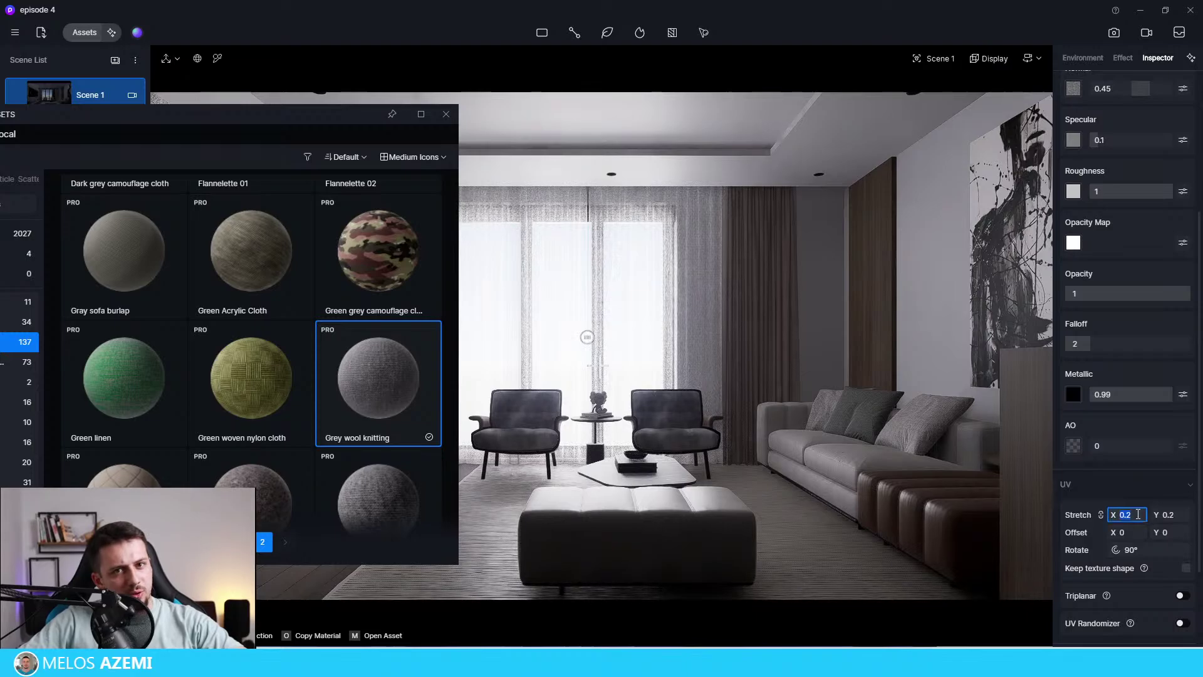
type("0.")
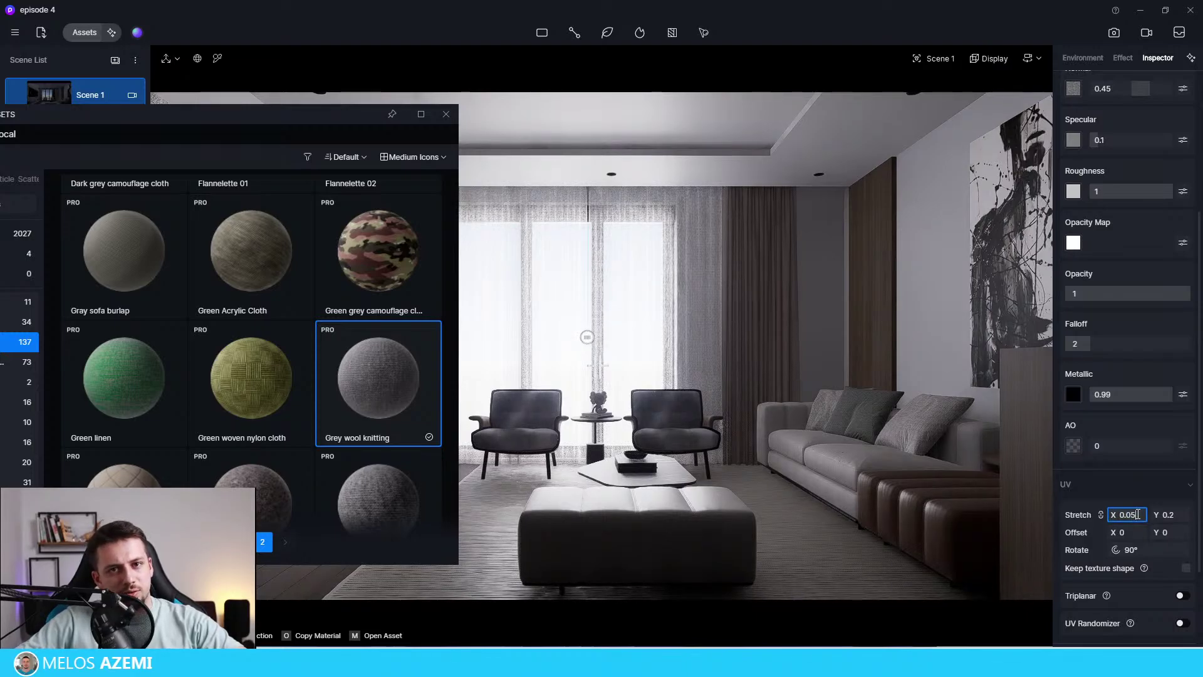
key("Return")
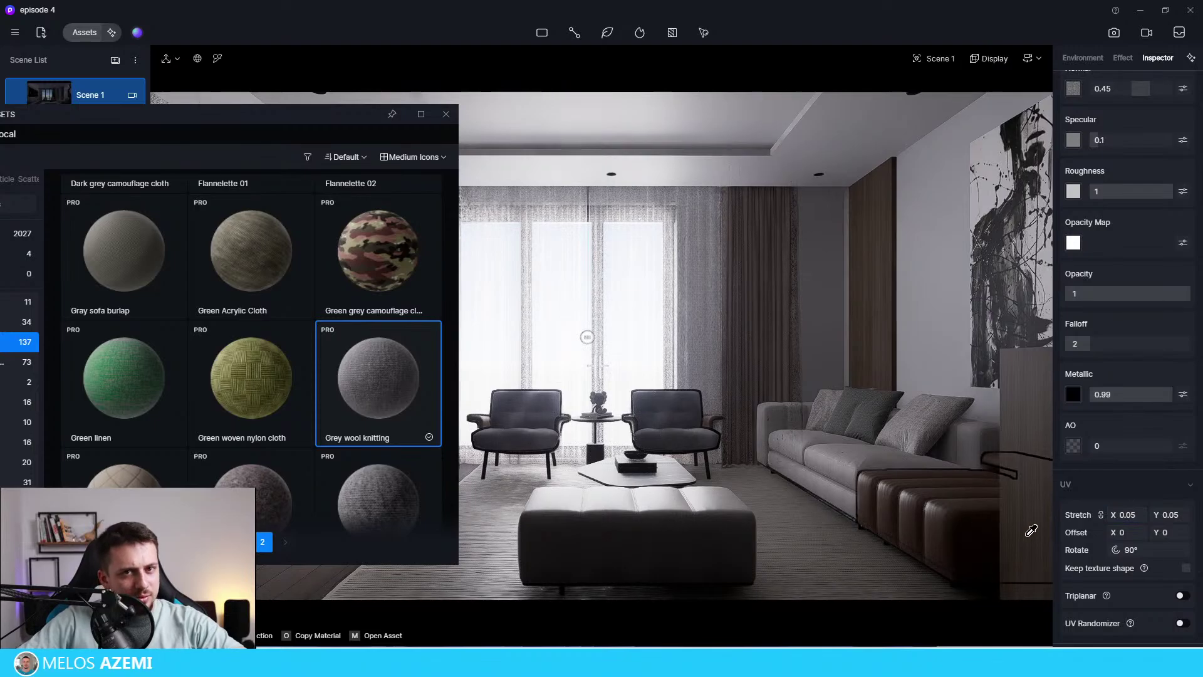
key("Escape")
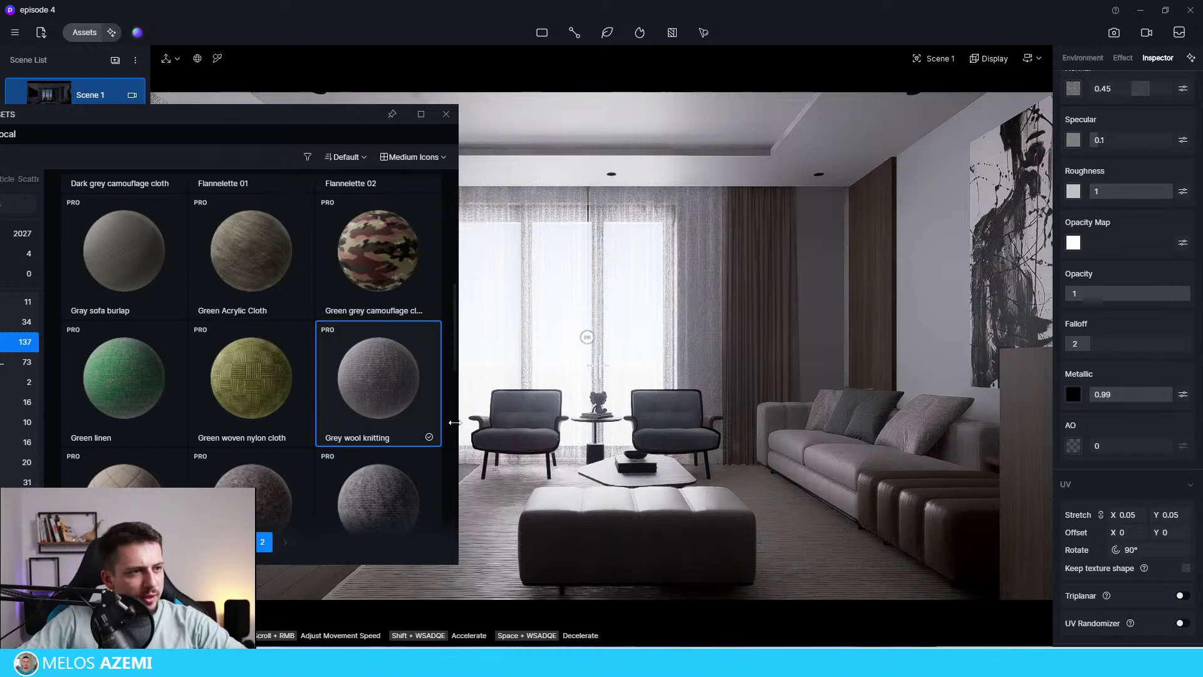
Bring the asset library's category list into view and pick the material of the dark wood wall panel beside the curtain.
scroll(400, 440, "down", 6)
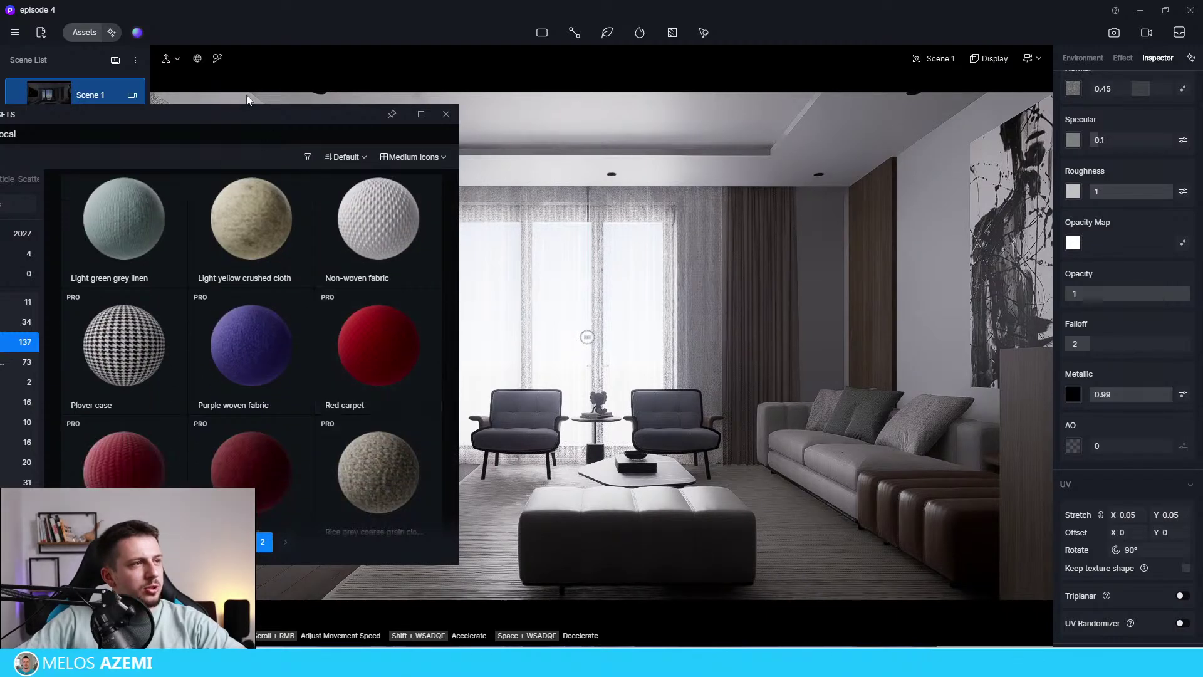
left_click_drag(270, 114, 335, 103)
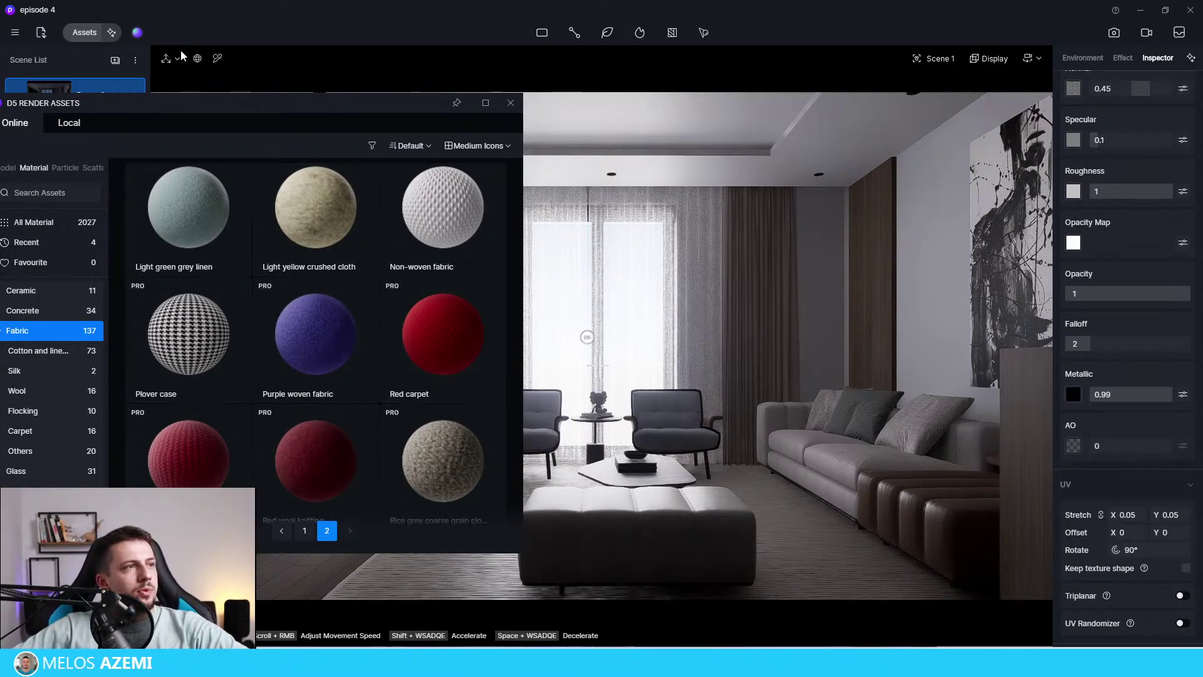
left_click(218, 59)
left_click(888, 259)
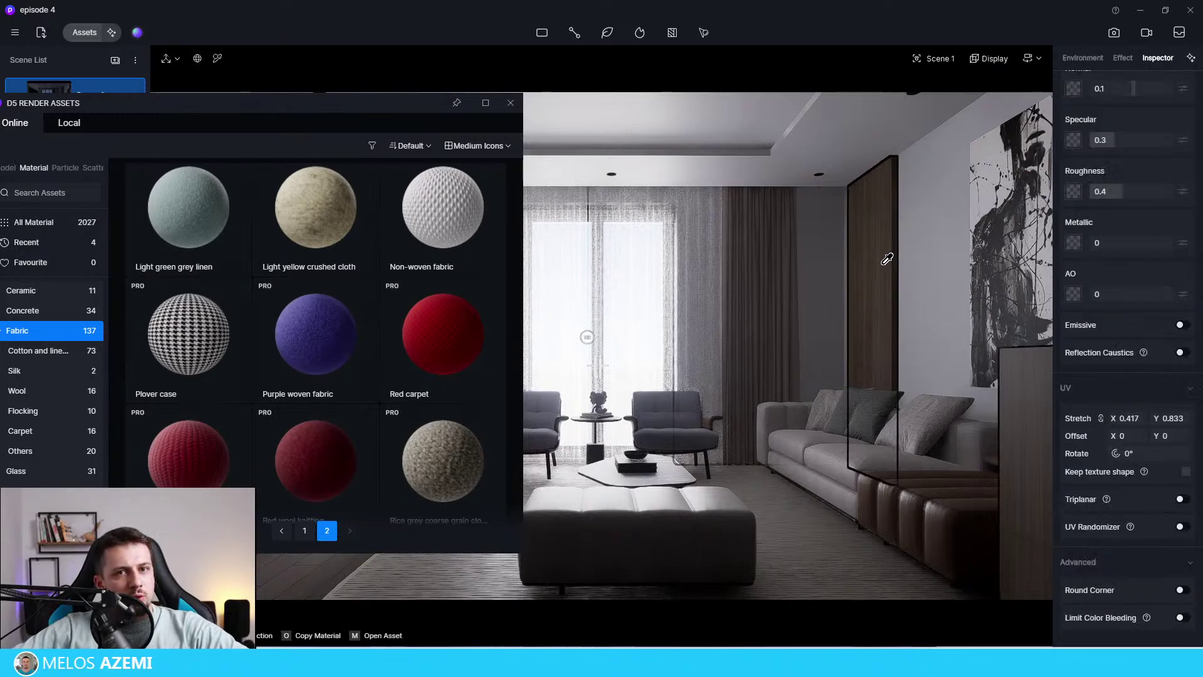
Download the Alin mountain olive material from the wood category and apply it to the wood wall panel.
scroll(53, 376, "down", 3)
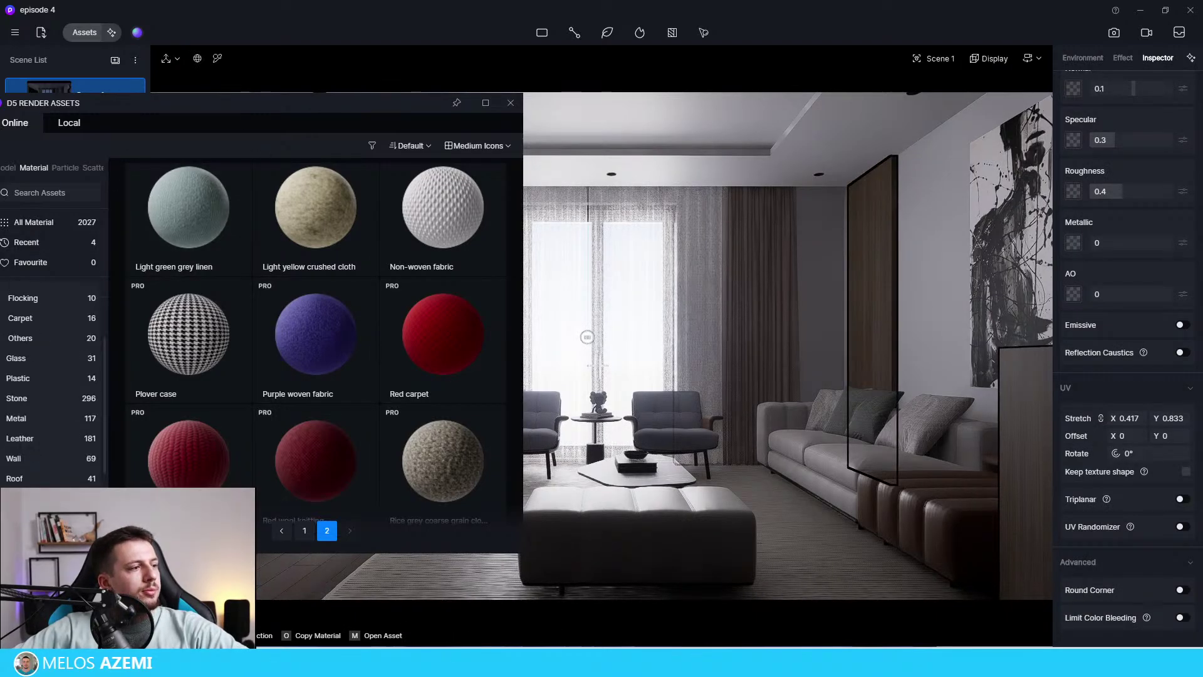
scroll(42, 482, "down", 1)
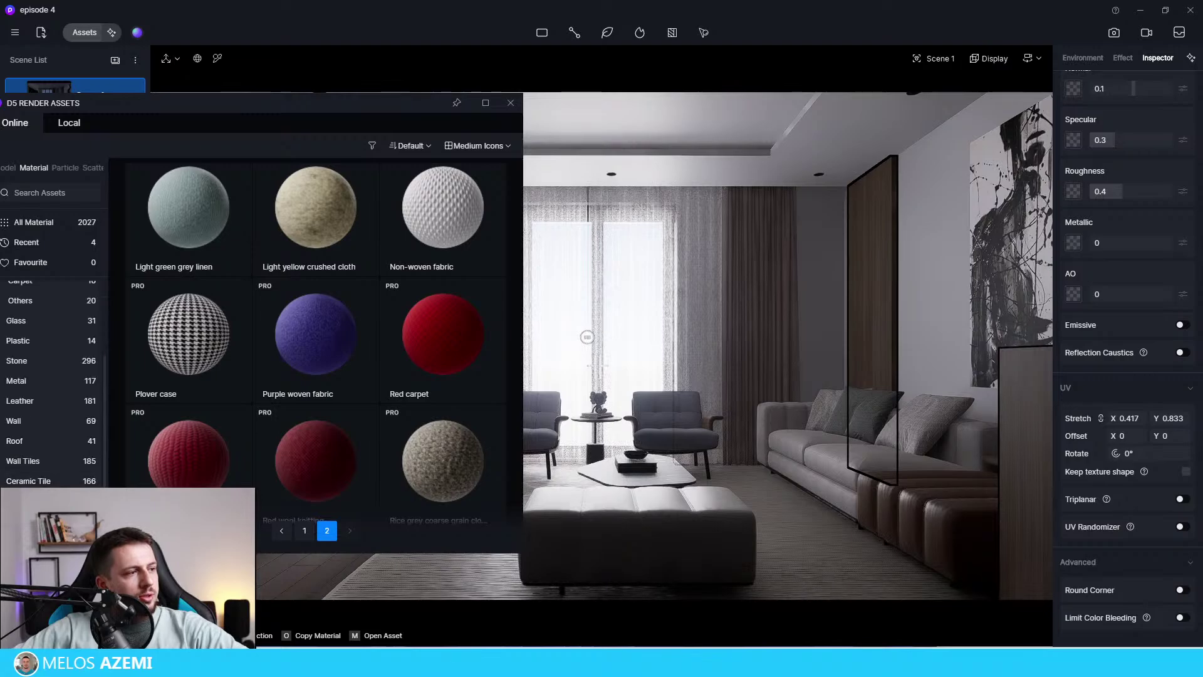
left_click(29, 500)
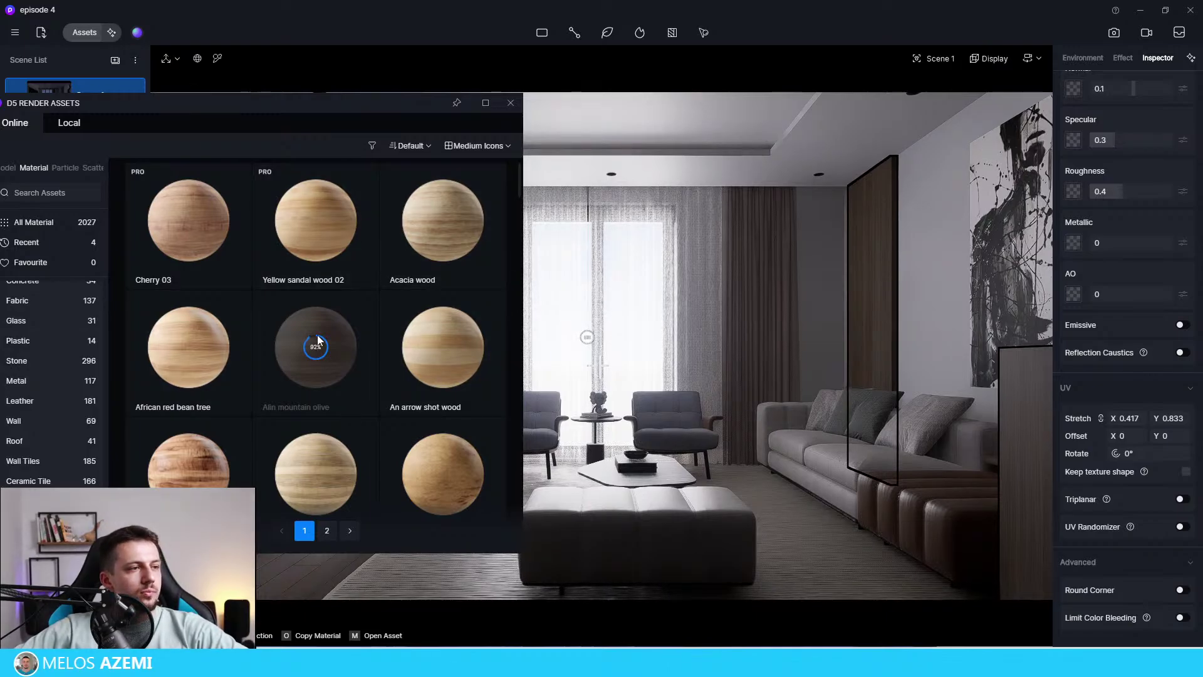
left_click(317, 342)
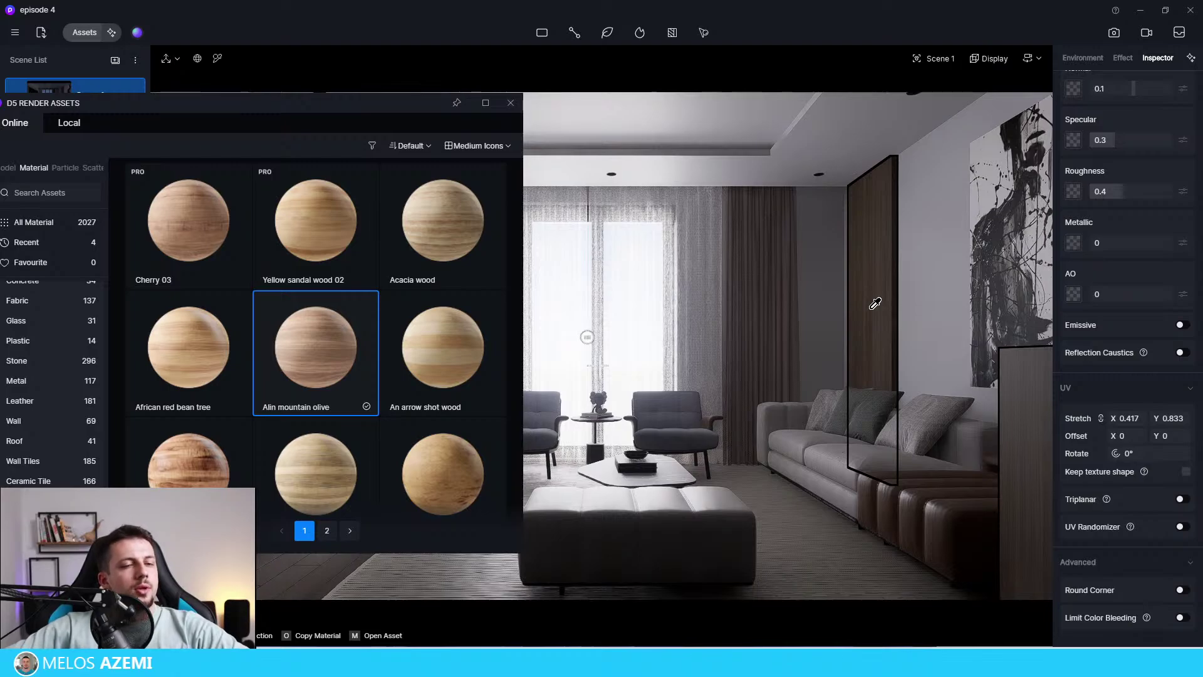
left_click(870, 309)
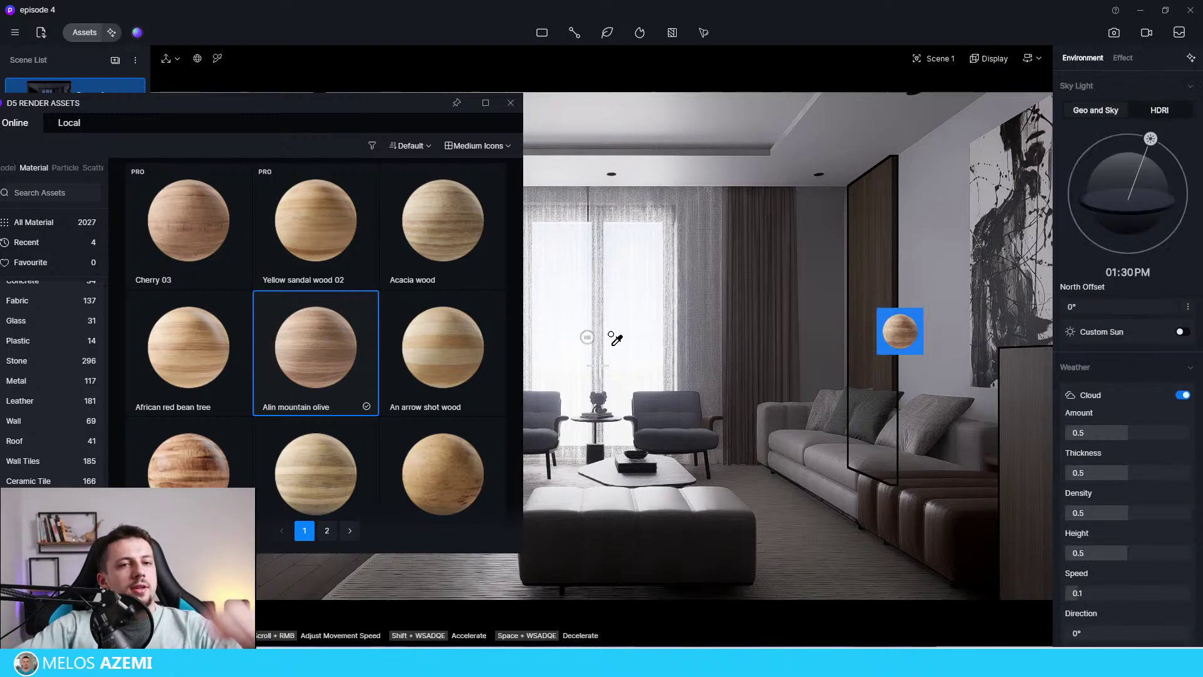
left_click(871, 379)
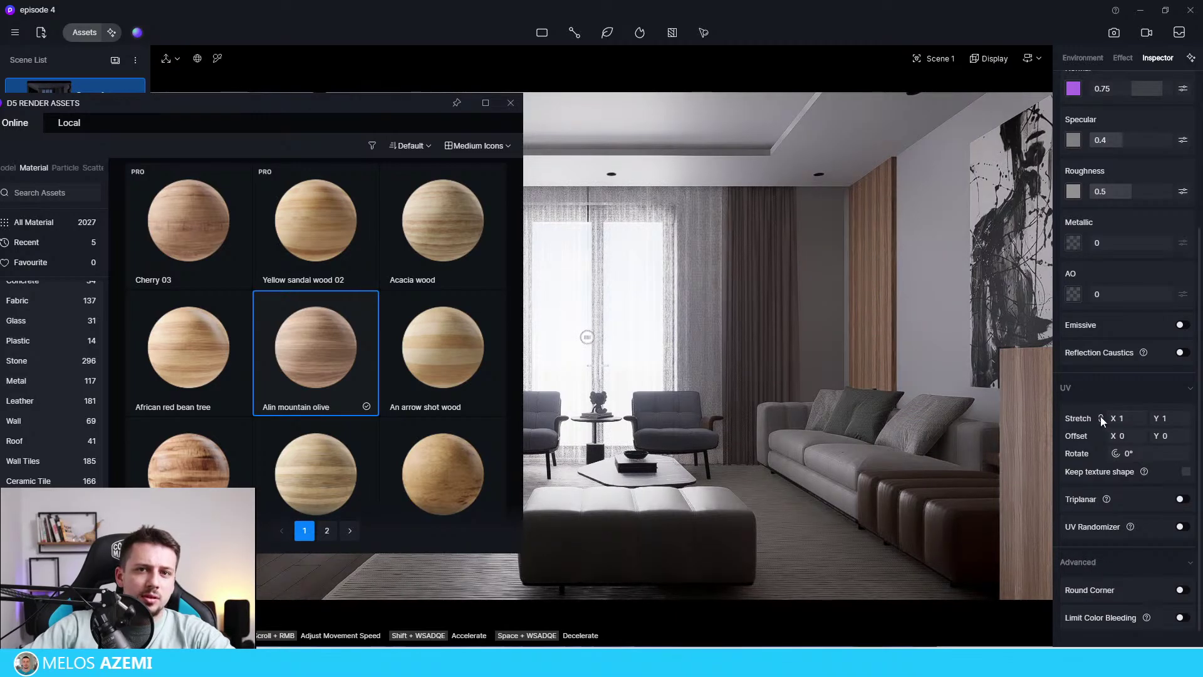
Try a UV stretch X of 4 and then 6 on the wall panel's wood texture.
scroll(1122, 441, "down", 1)
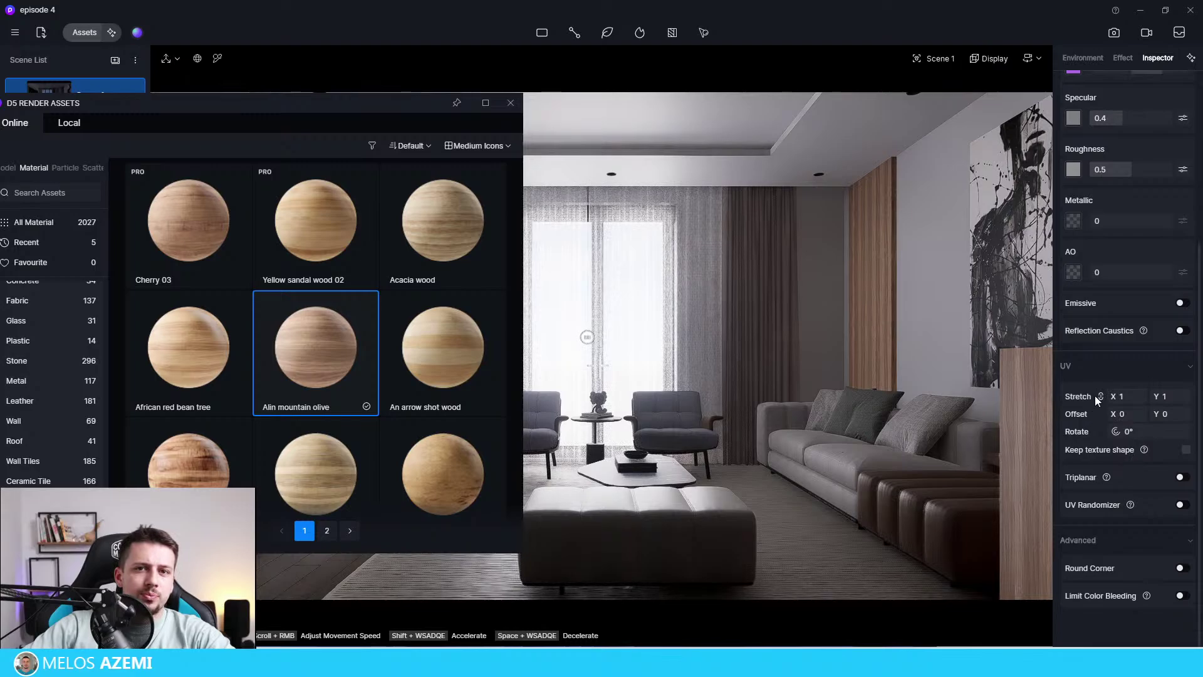
left_click(1127, 397)
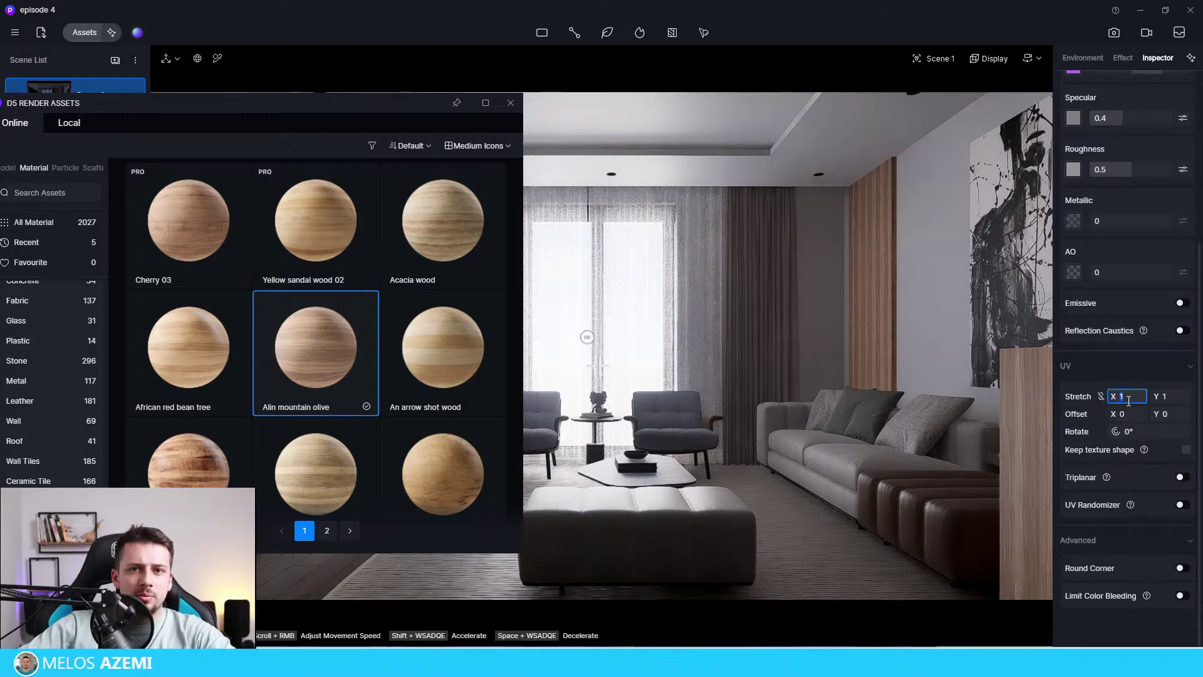
type("4")
key("Return")
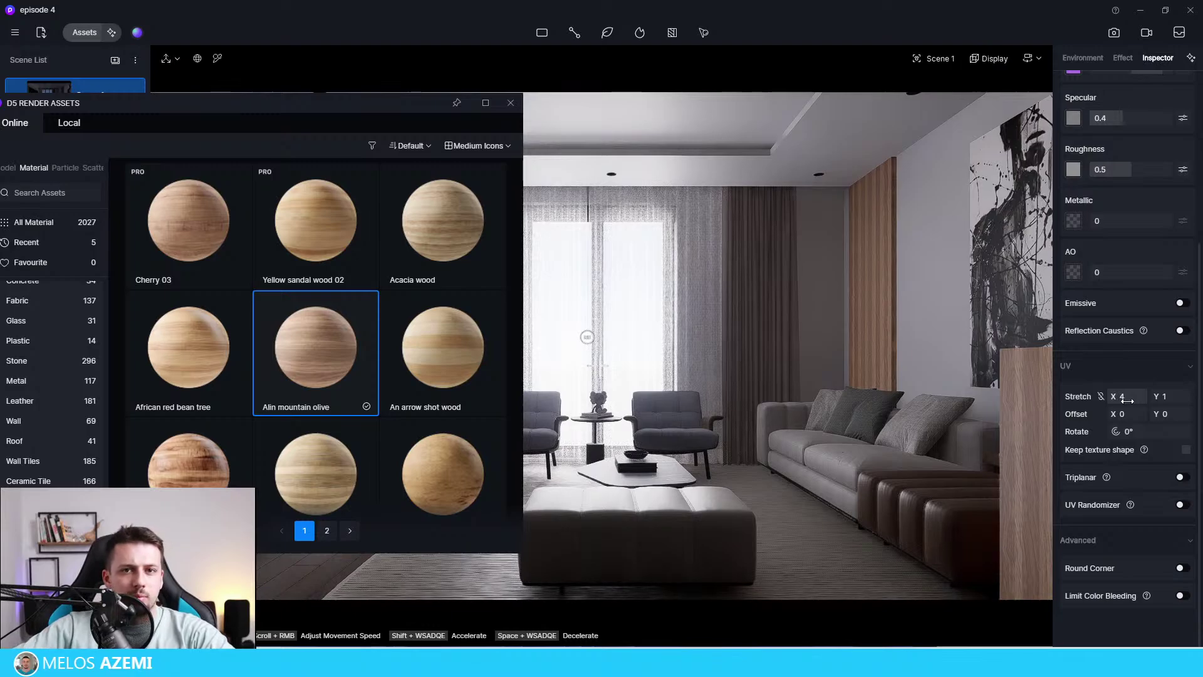
left_click(1139, 399)
type("6")
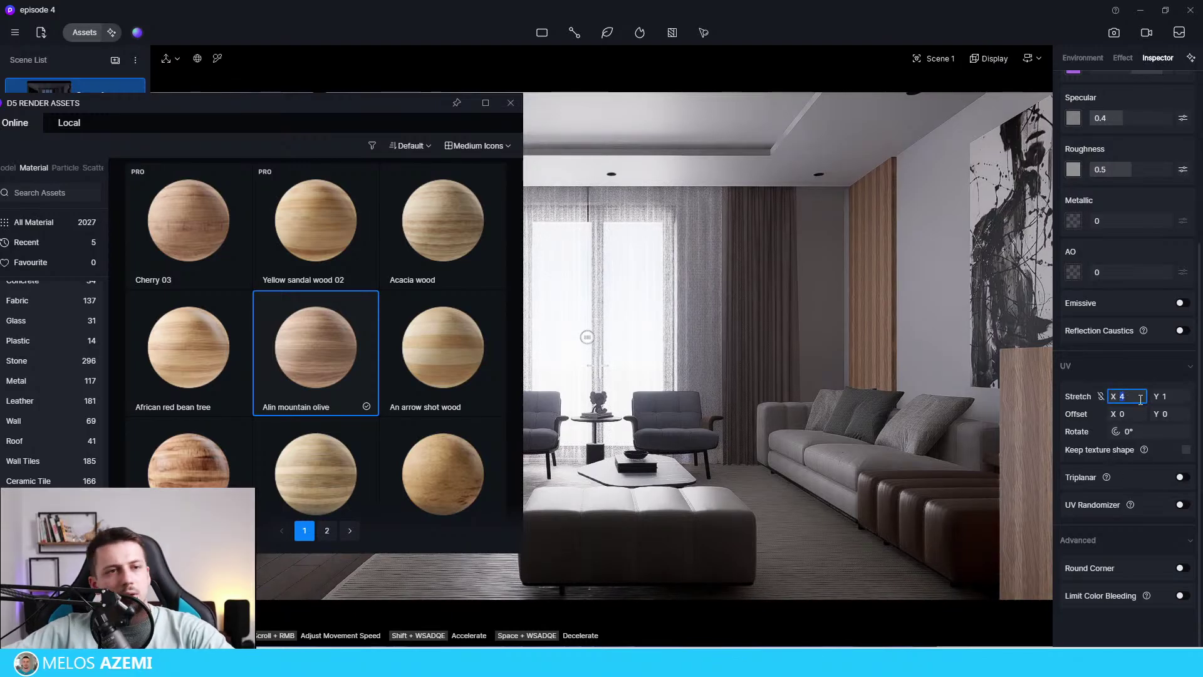
key("Return")
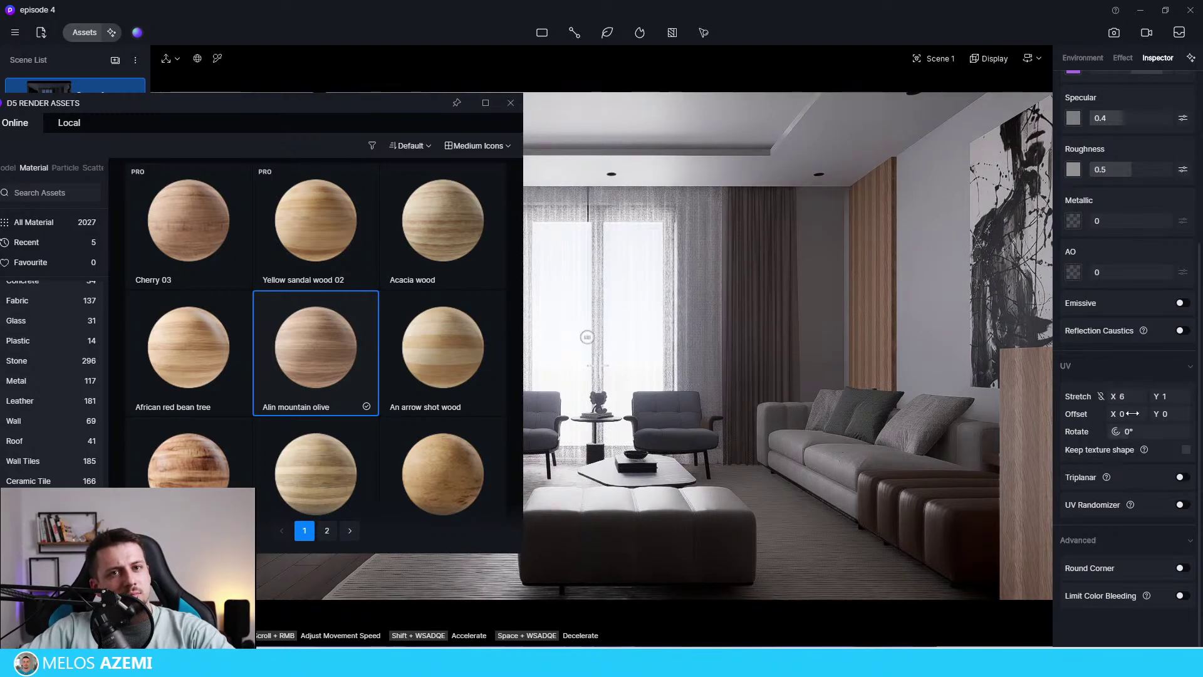
Try a UV offset X of 11.52 on the wood texture, and undo the recent offset and stretch changes.
scroll(1131, 413, "up", 4)
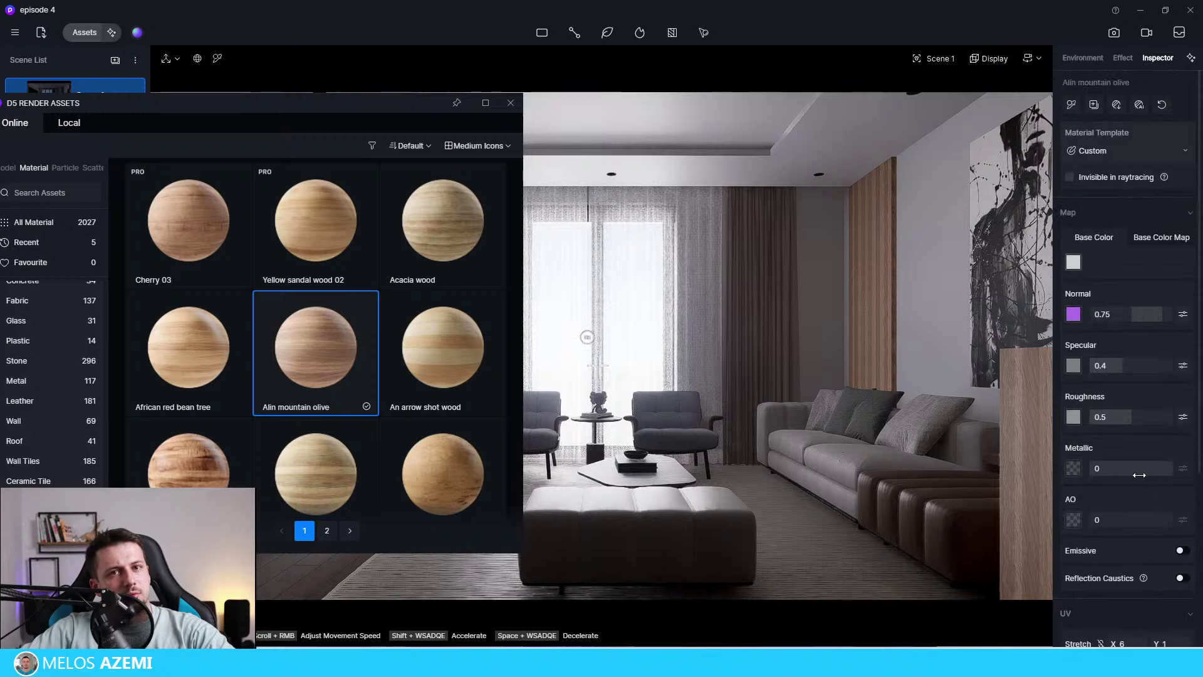
scroll(1113, 520, "down", 4)
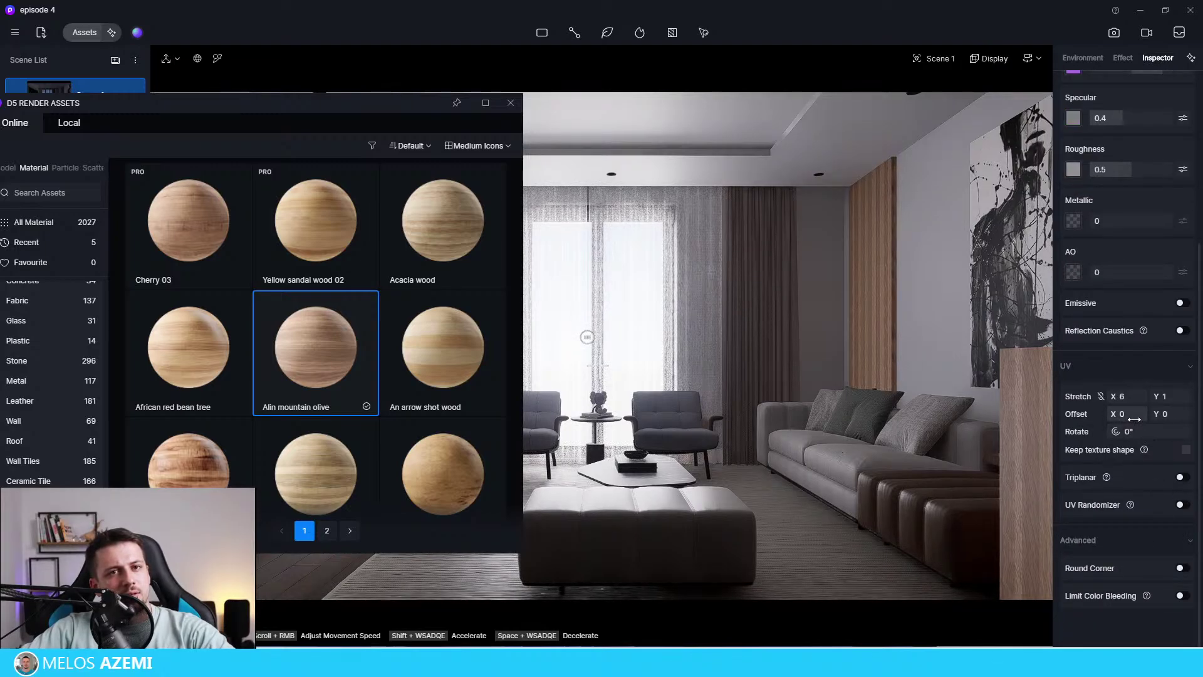
left_click_drag(1134, 418, 1160, 418)
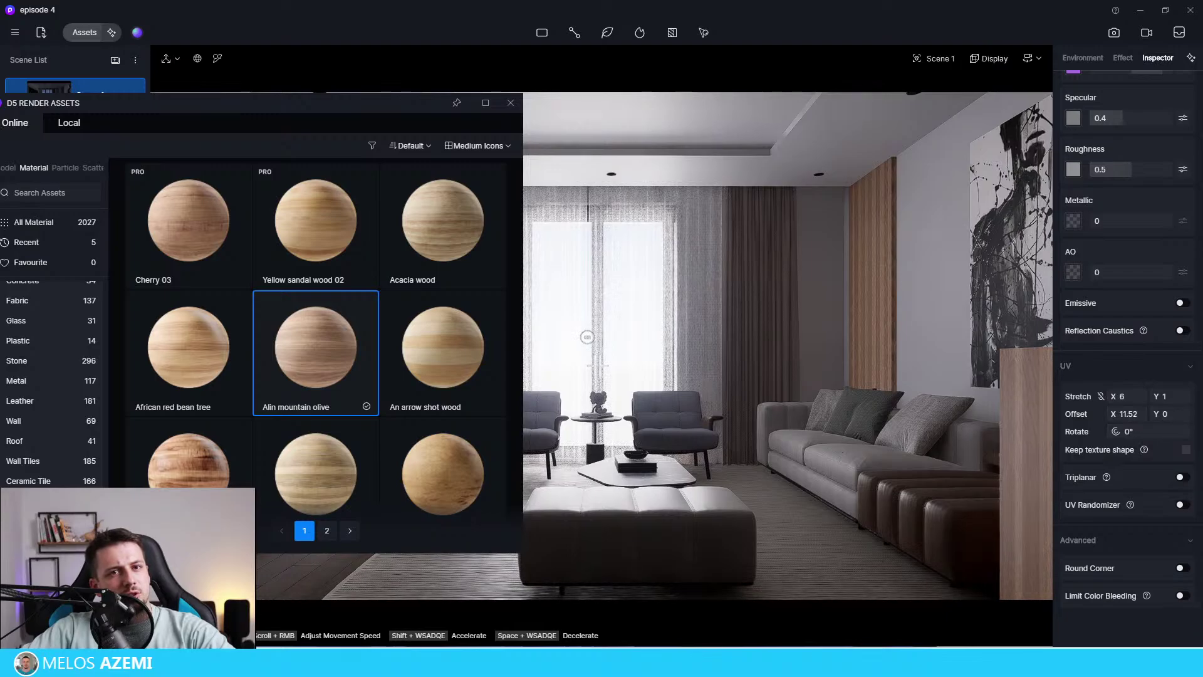
key("ctrl+z")
key("ctrl+z")
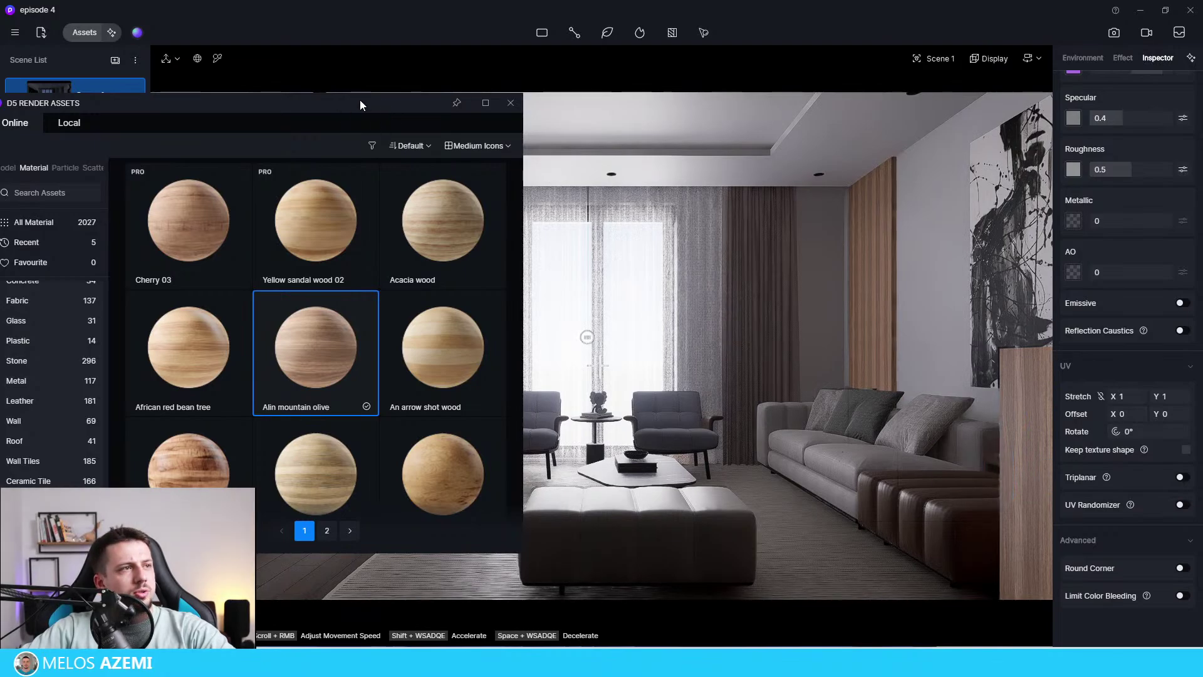
Shift the asset library down, reapply Alin mountain olive to the wood wall panel and set its UV stretch X to 6.
left_click_drag(362, 103, 332, 281)
left_click_drag(269, 527, 902, 354)
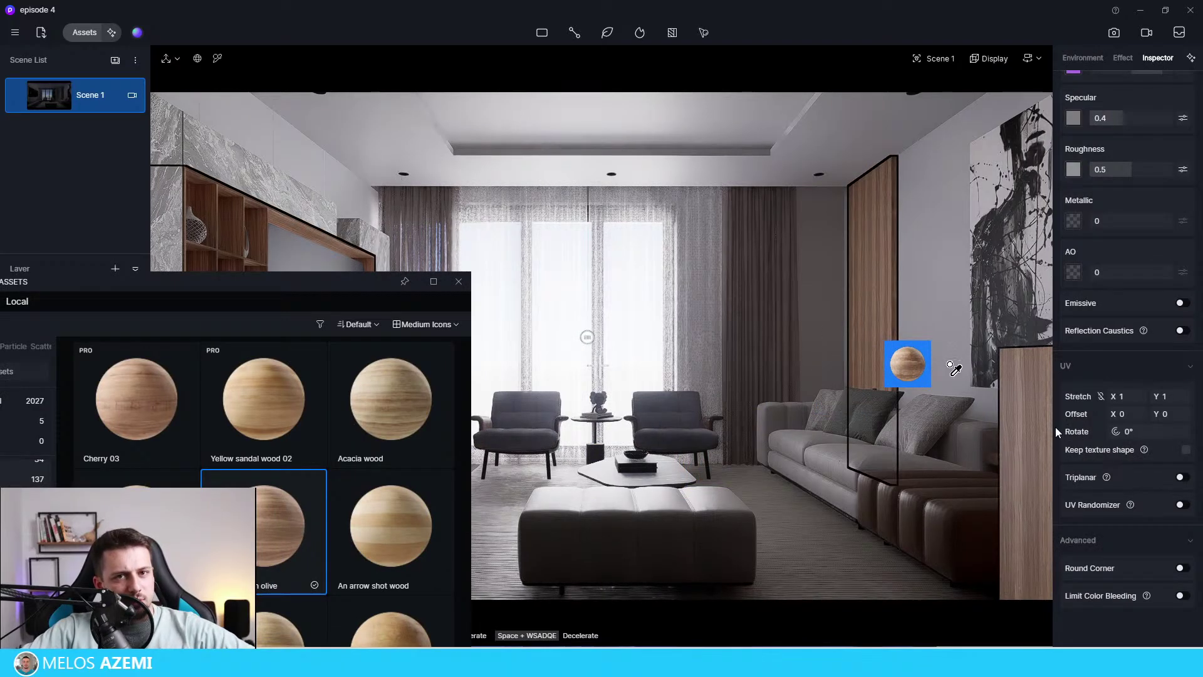
left_click(1125, 396)
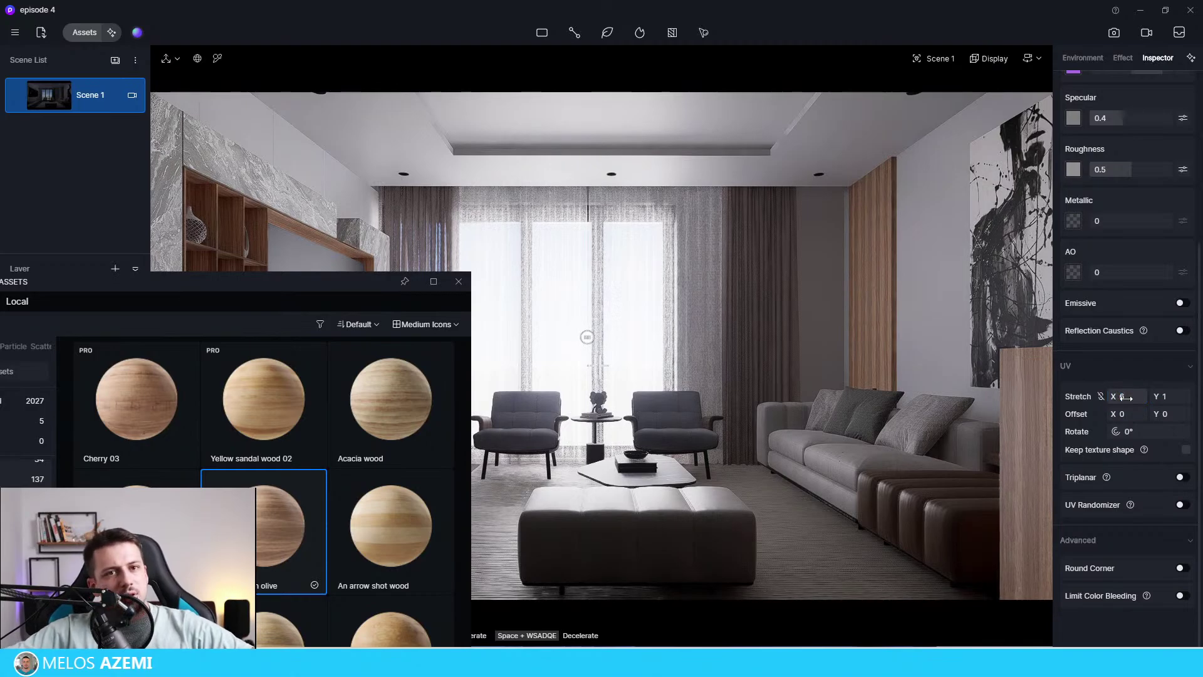
left_click(1138, 414)
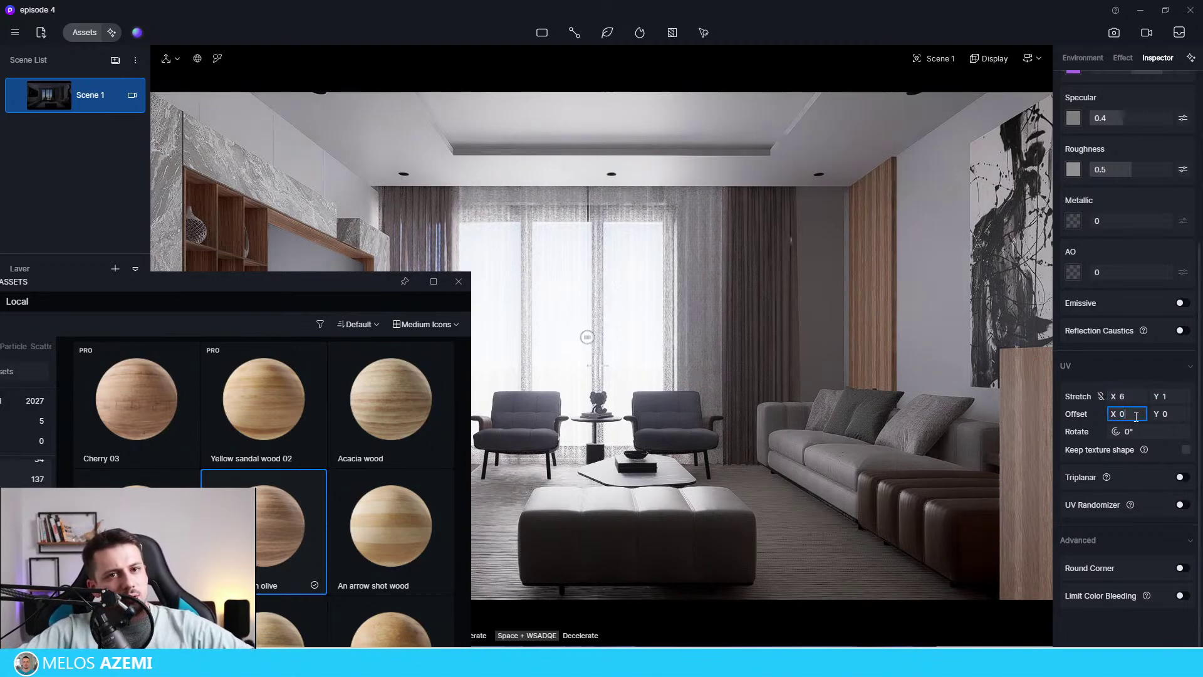
left_click(1071, 462)
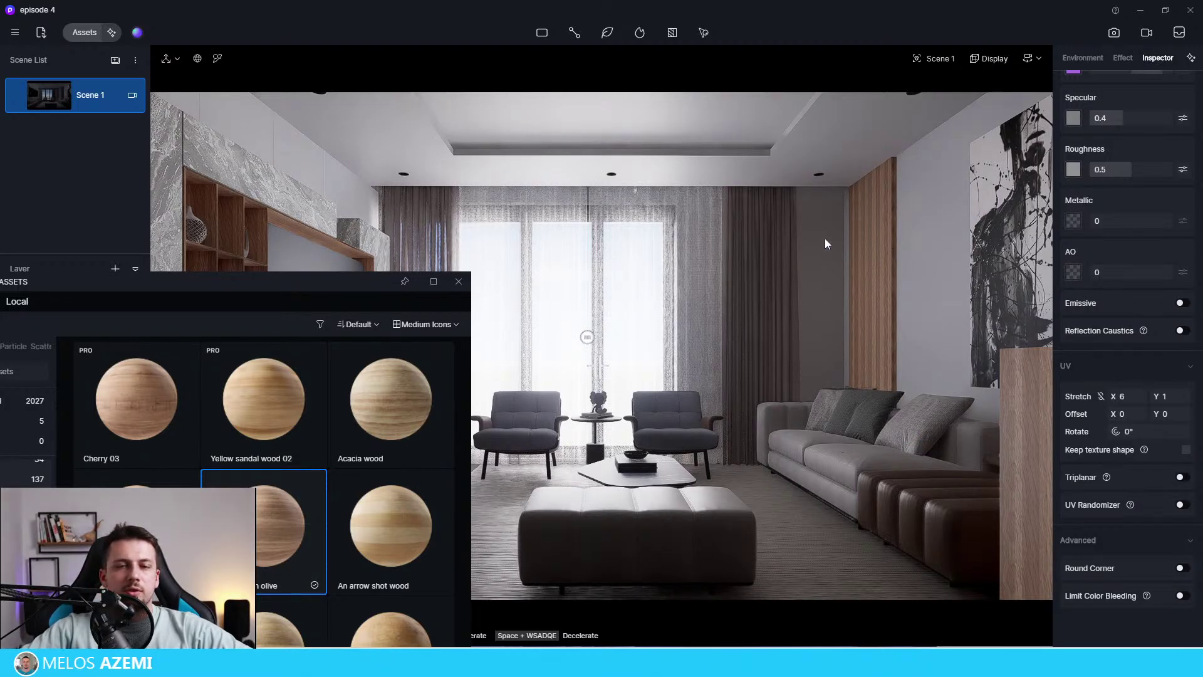
Pick the wood wall panel's material again and examine its base color map settings.
key("Escape")
left_click(872, 349)
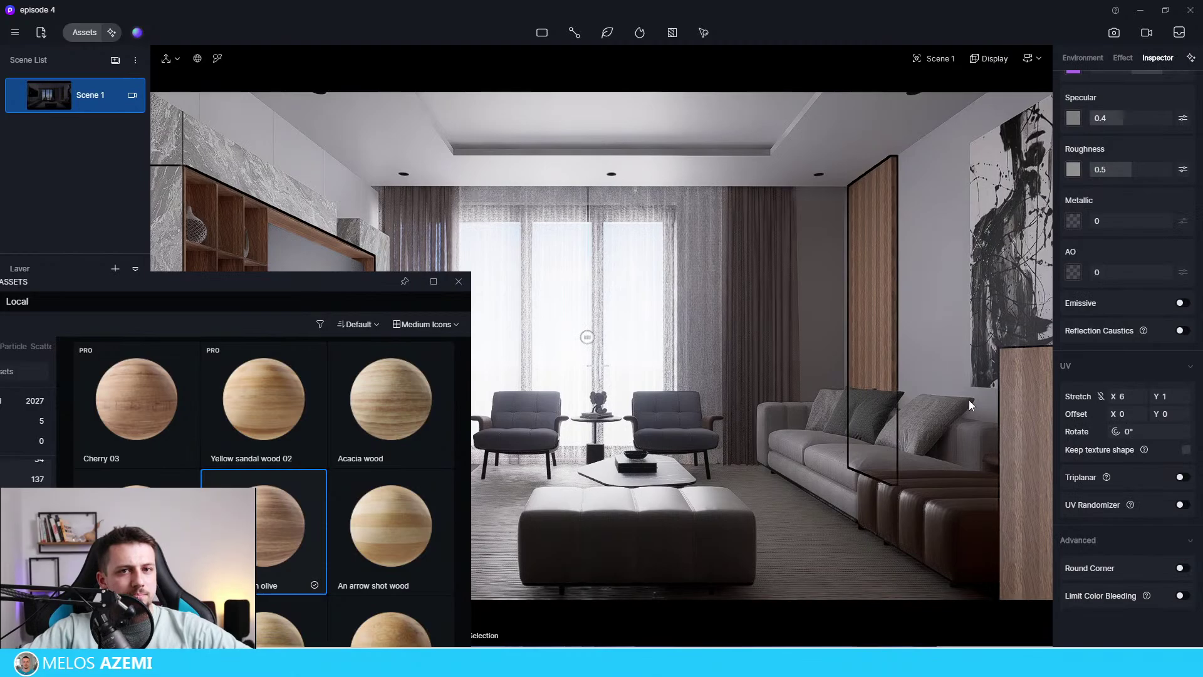
key("Escape")
left_click(884, 338)
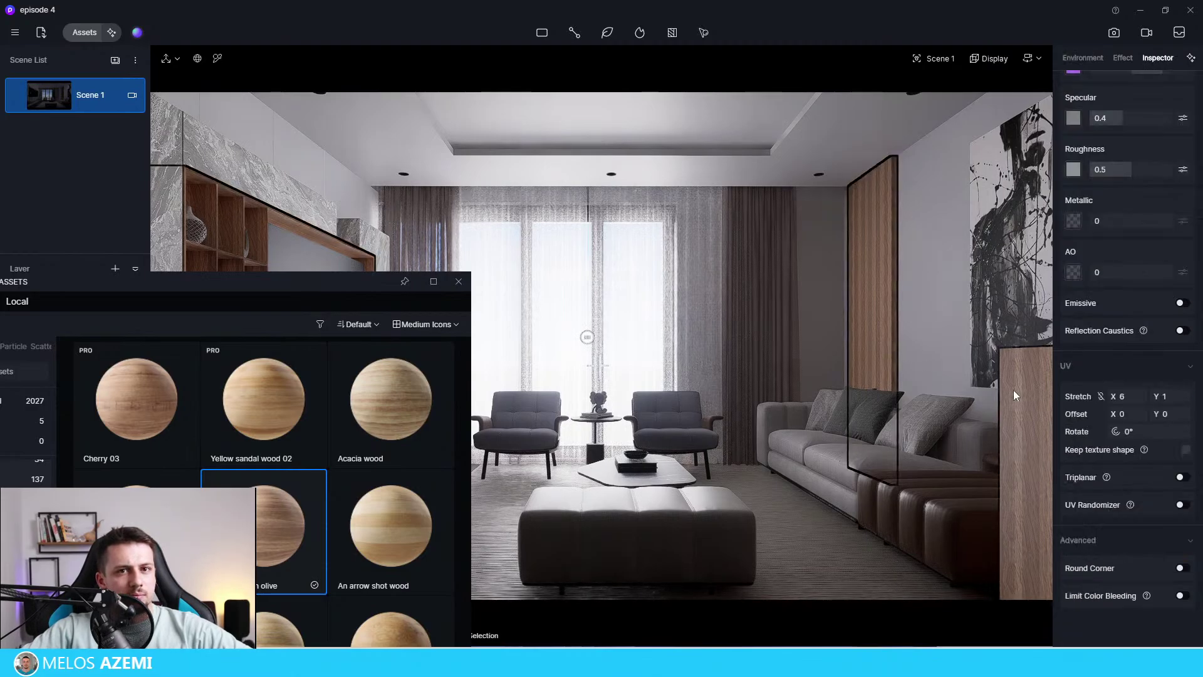
left_click_drag(460, 303, 456, 227)
scroll(1145, 454, "up", 5)
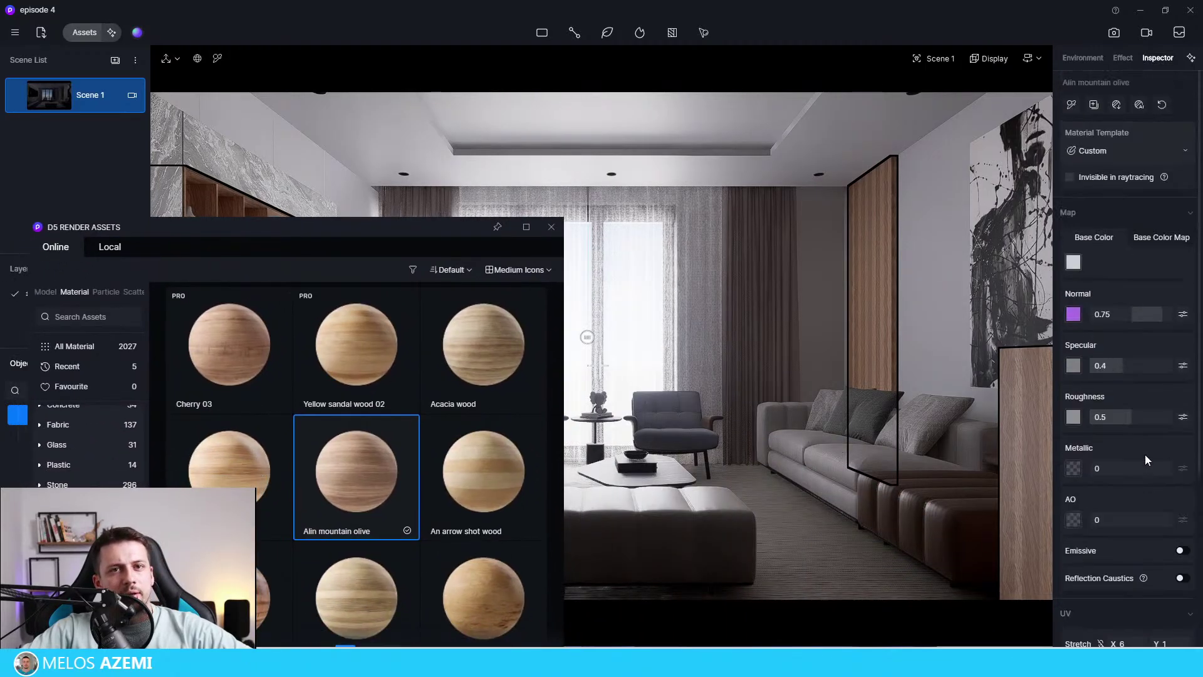
left_click(1156, 236)
left_click(1183, 262)
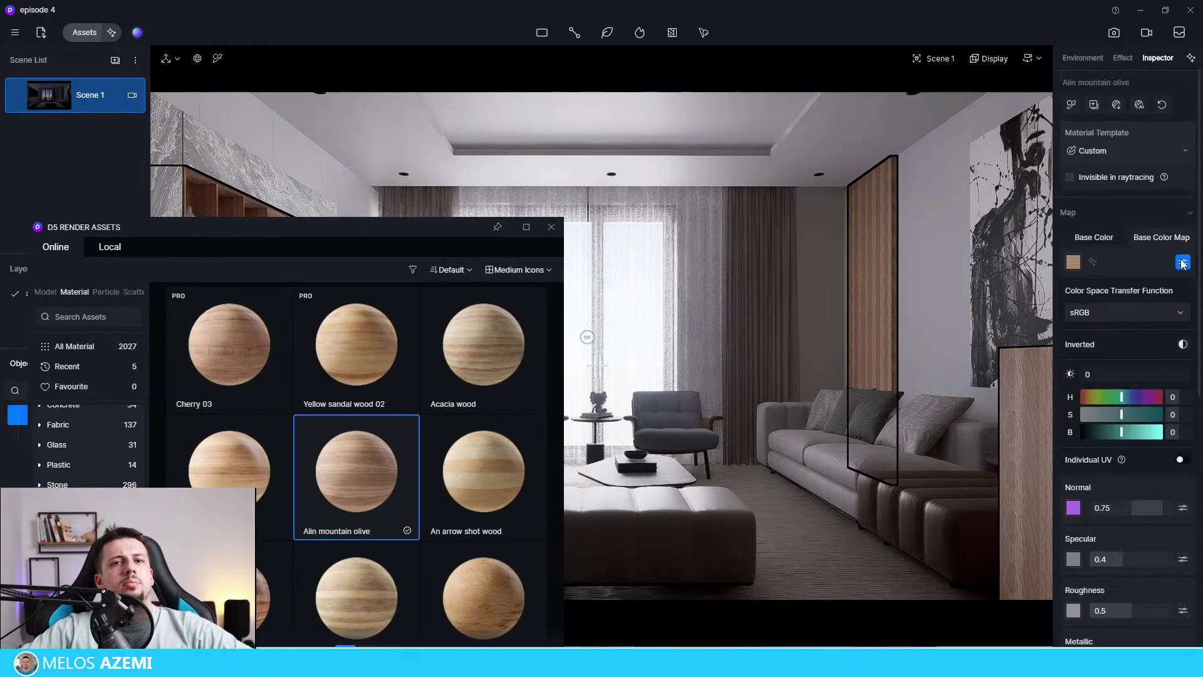
left_click(1183, 262)
left_click(1097, 236)
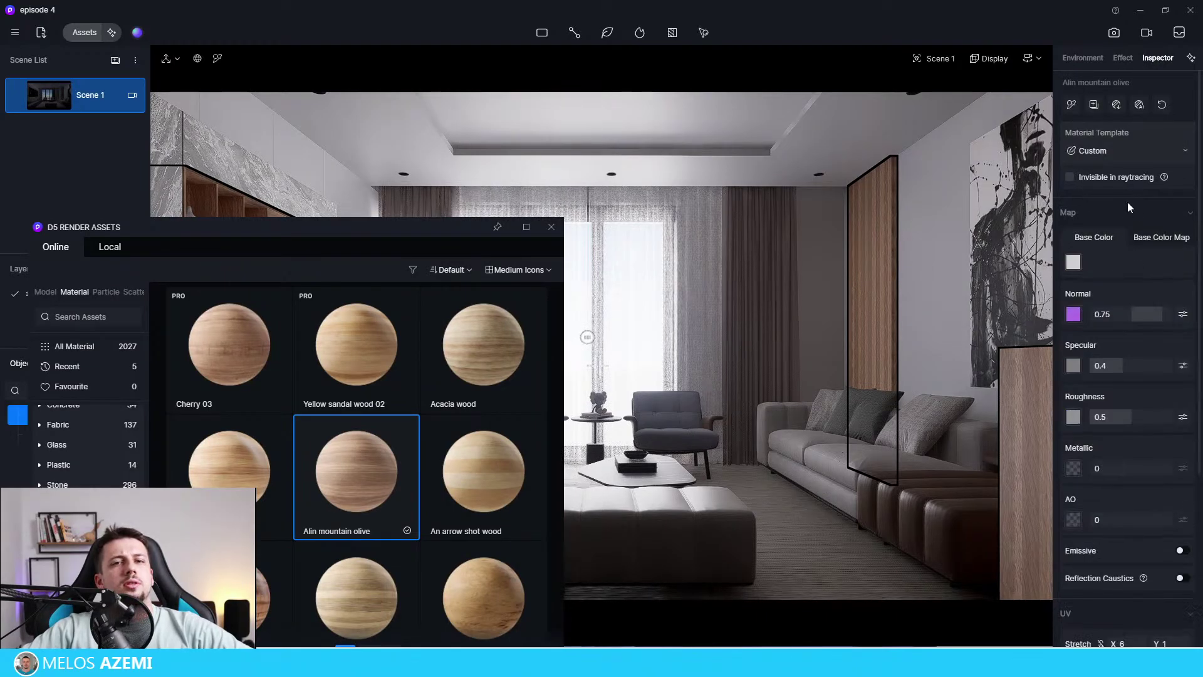
Try larger UV stretch Y values on the wood texture, including about 7.7, 24.2 and 2.9.
scroll(1126, 208, "down", 4)
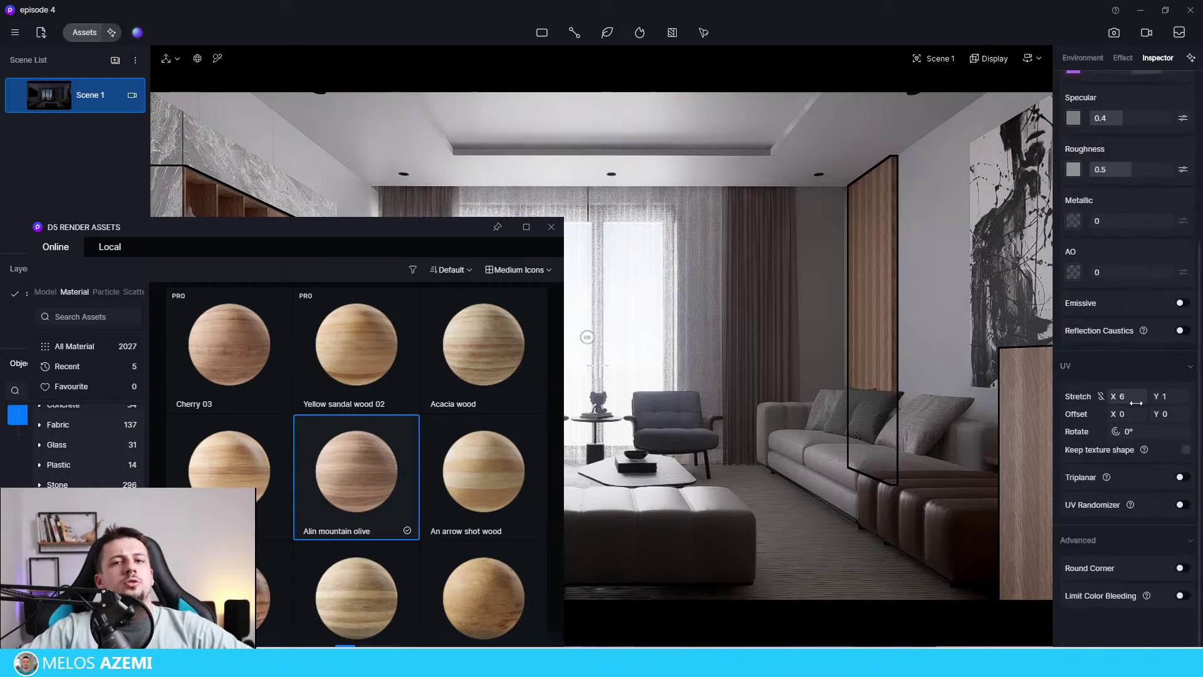
left_click_drag(1163, 396, 1093, 413)
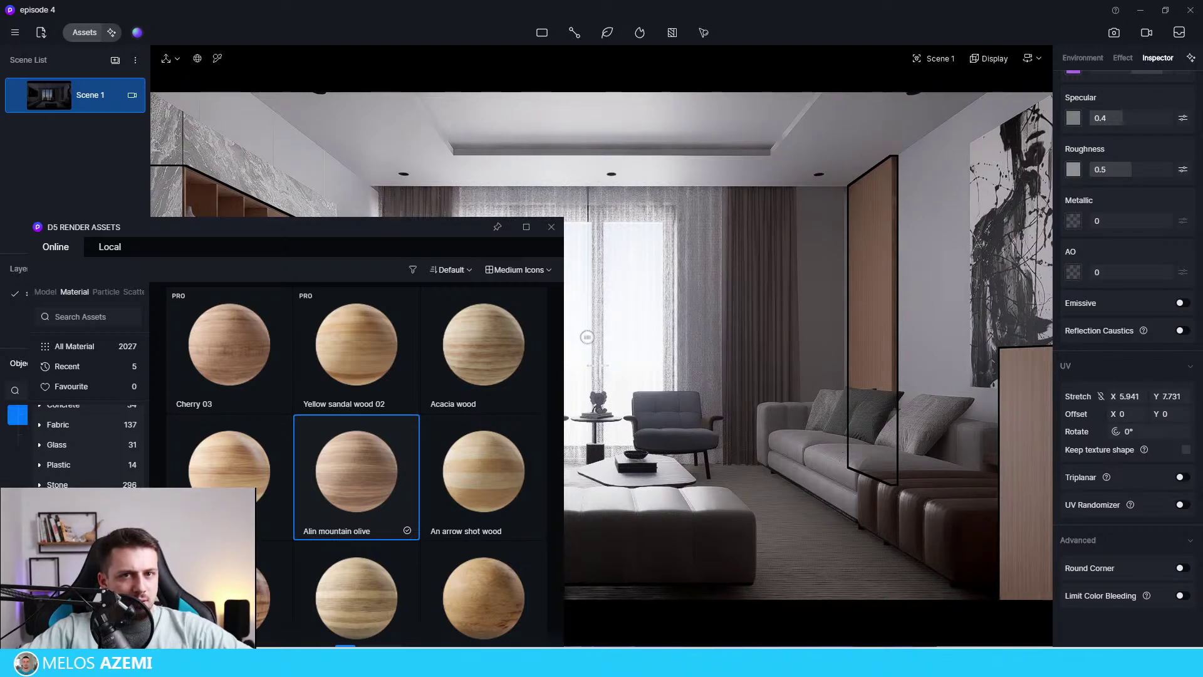
left_click_drag(1092, 414, 1084, 414)
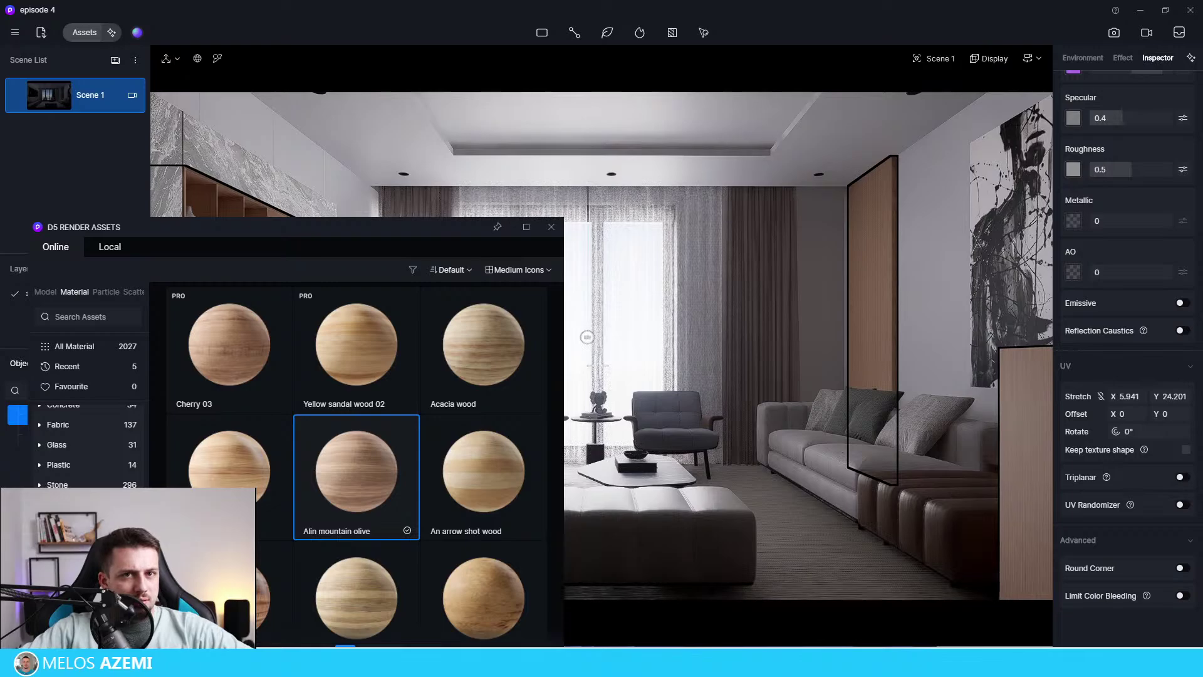
left_click_drag(1201, 425, 1067, 424)
Reset the wood texture's UV stretch to 1 for both X and Y.
left_click(1128, 396)
type("1")
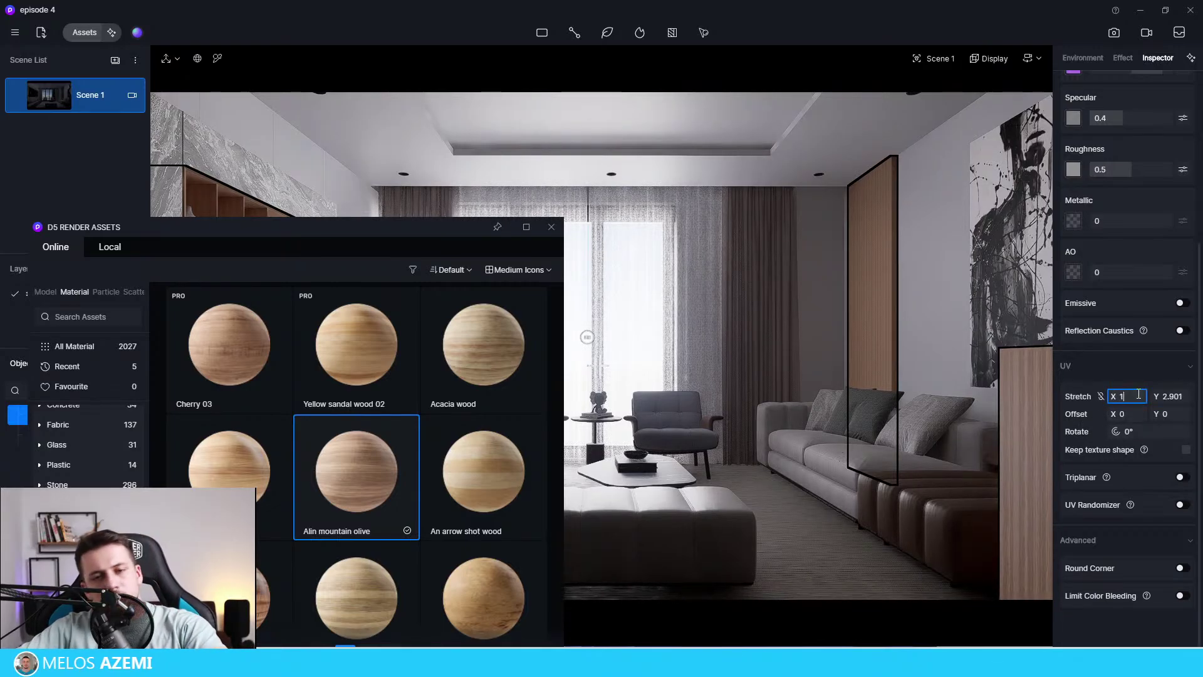
left_click(1170, 397)
type("1")
left_click(1178, 414)
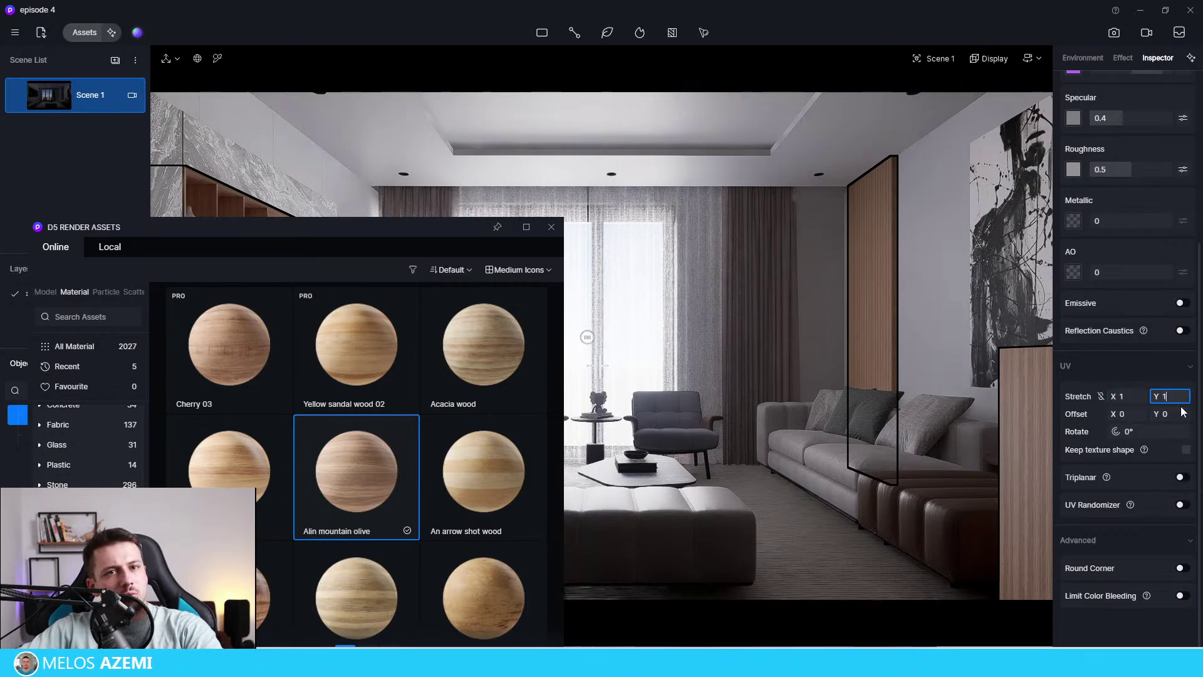
Lower the wood texture's UV stretch Y to 0.54, and close and bring back the asset library.
left_click(1135, 414)
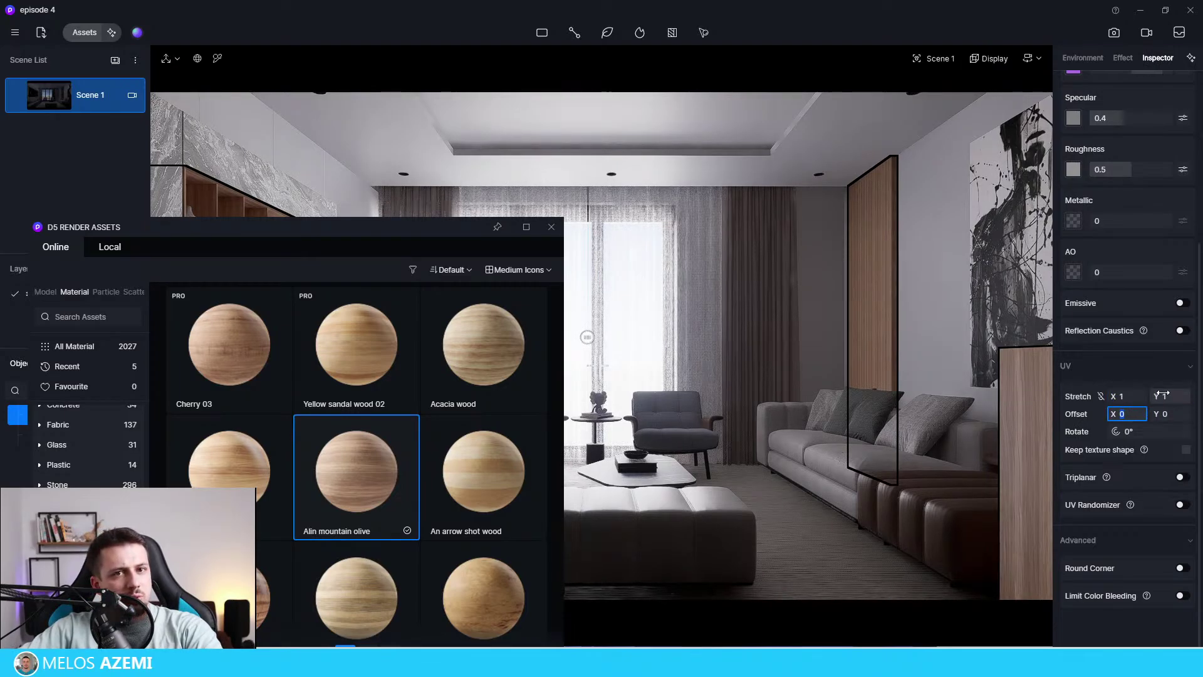
mouse_move(1168, 396)
left_mouse_down()
mouse_move(1202, 404)
mouse_move(1197, 425)
mouse_move(1150, 426)
mouse_move(1174, 401)
mouse_move(1183, 408)
left_mouse_up()
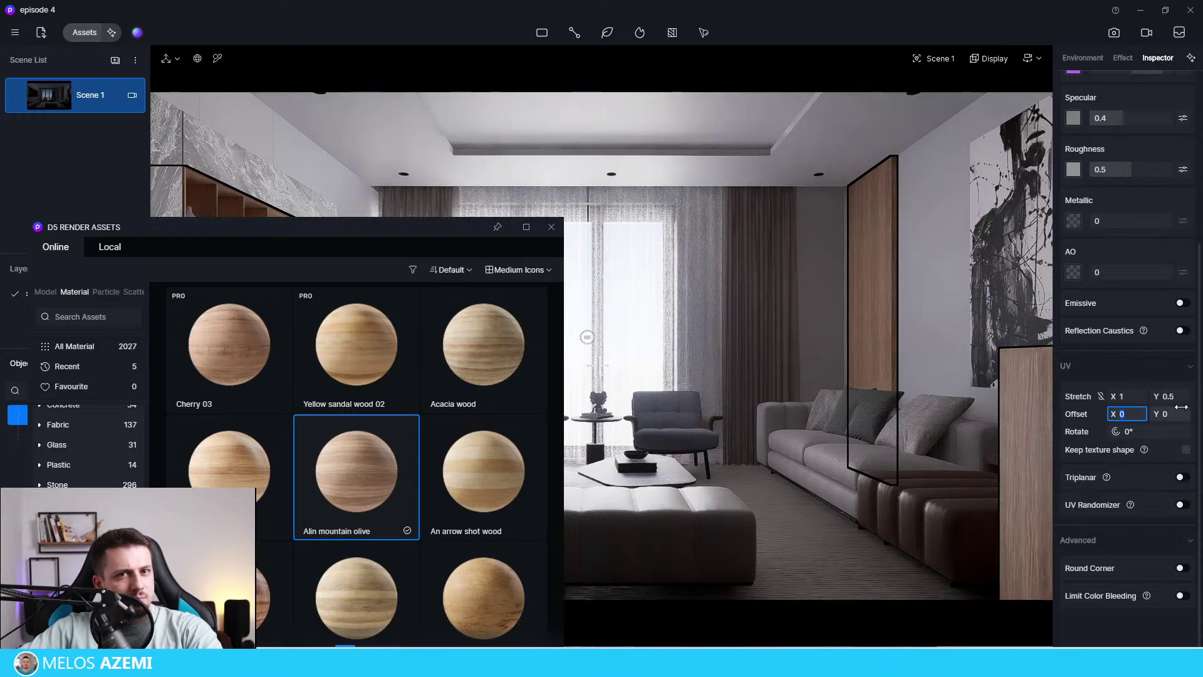
left_click(551, 227)
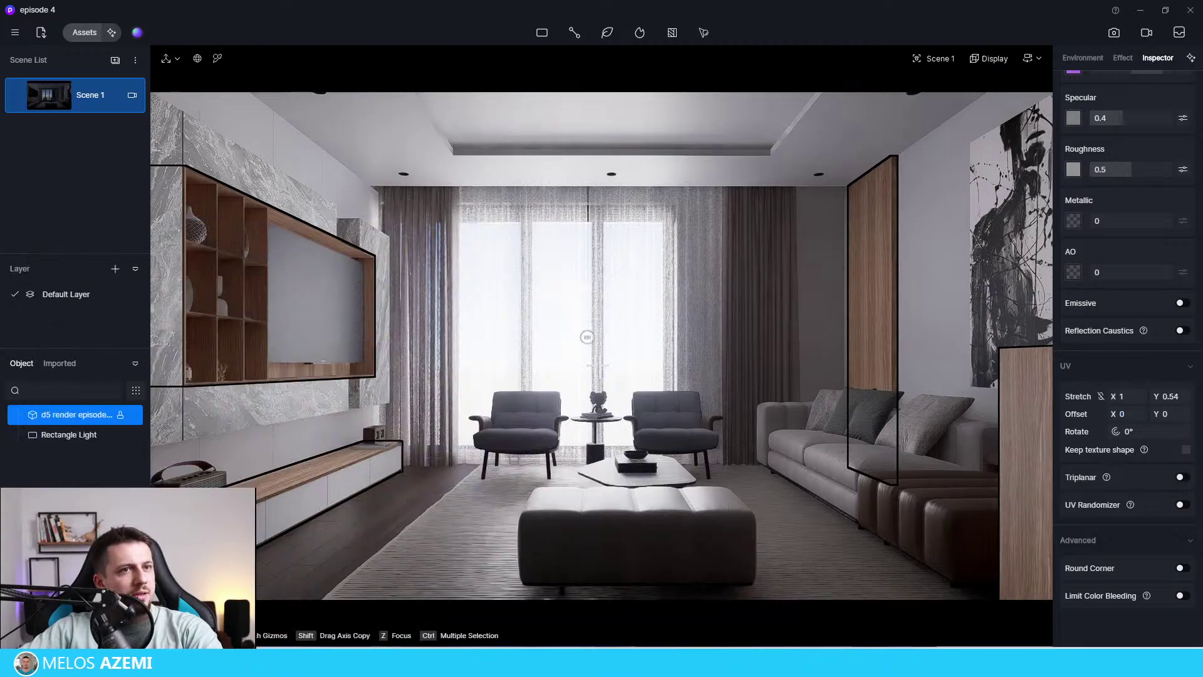
left_click_drag(721, 658, 480, 295)
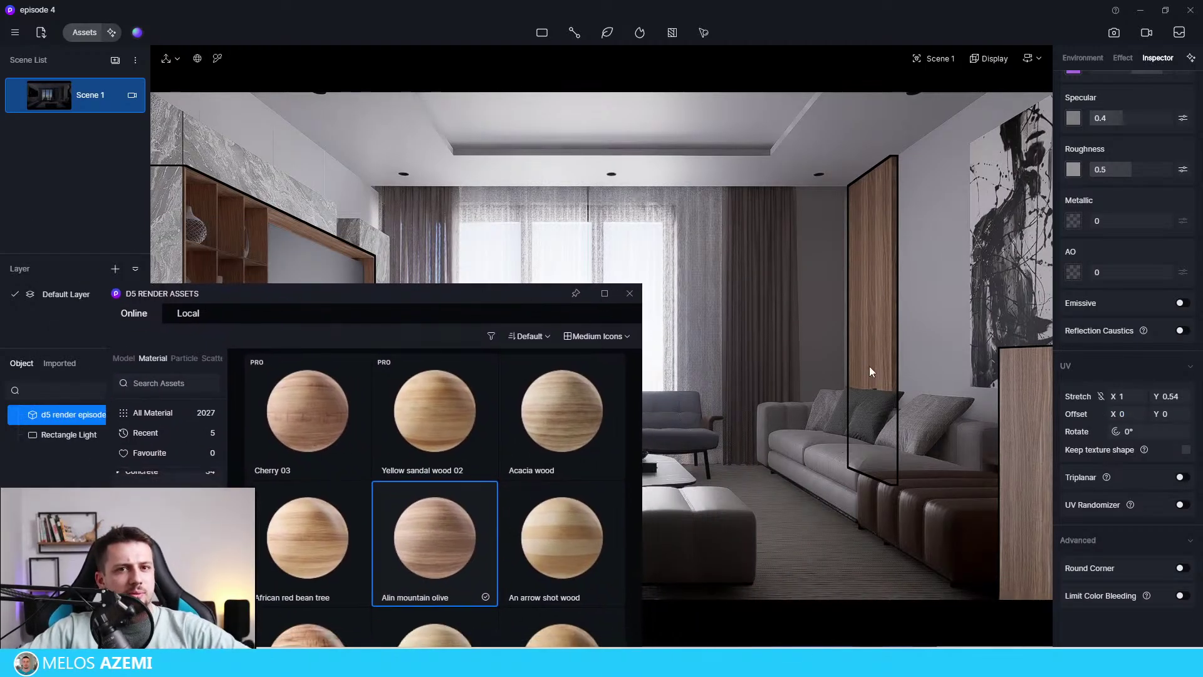
Darken the wood material's base color to an HSV value of 66.
scroll(1128, 299, "up", 4)
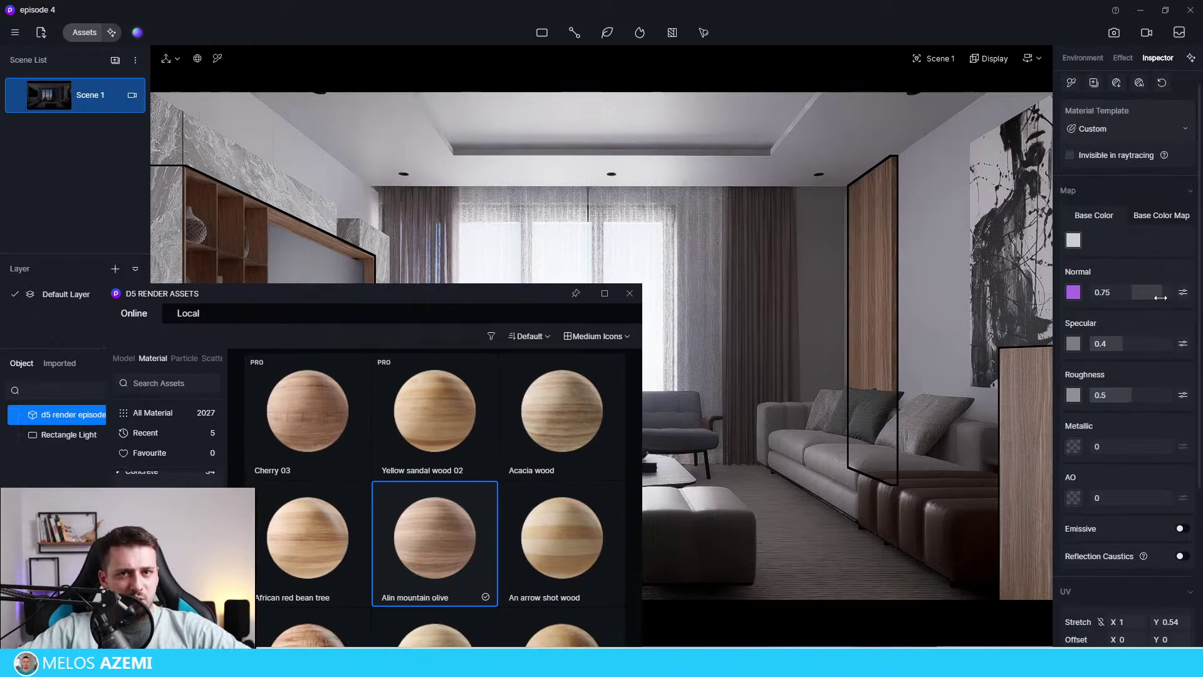
left_click(1073, 240)
mouse_move(1147, 389)
left_mouse_down()
mouse_move(1109, 389)
mouse_move(1130, 393)
left_mouse_up()
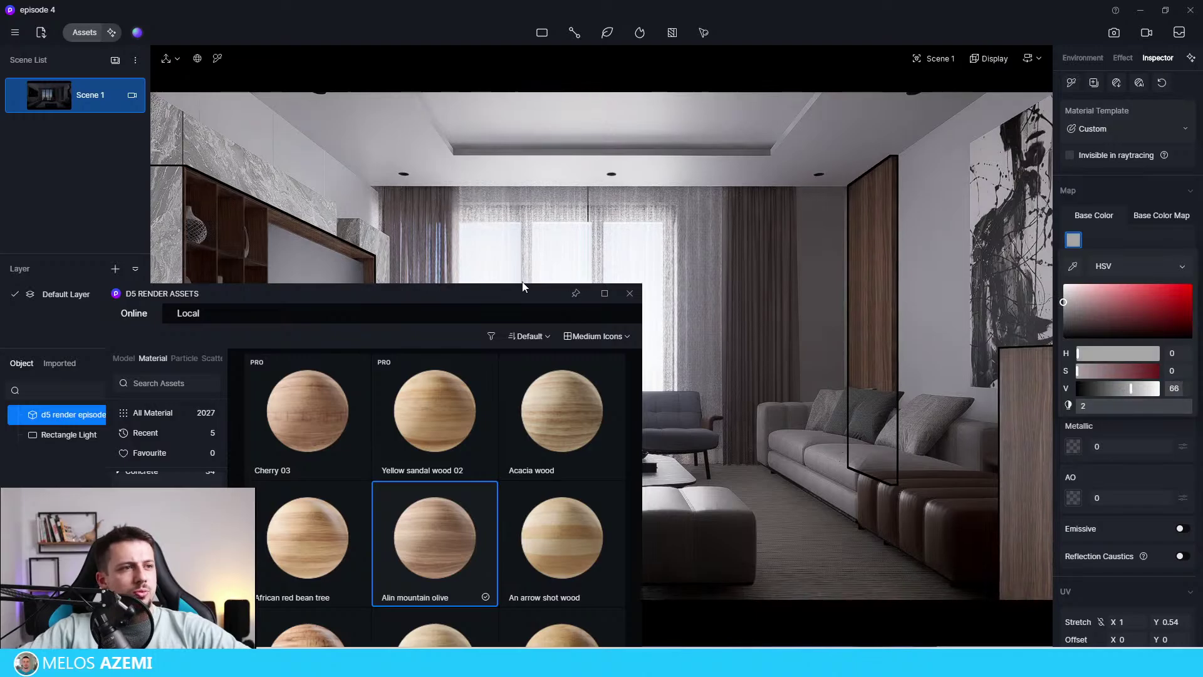
Move the asset library off the TV wall, pick the wall's grey marble material and set its roughness to 0.2.
left_click_drag(524, 290, 708, 248)
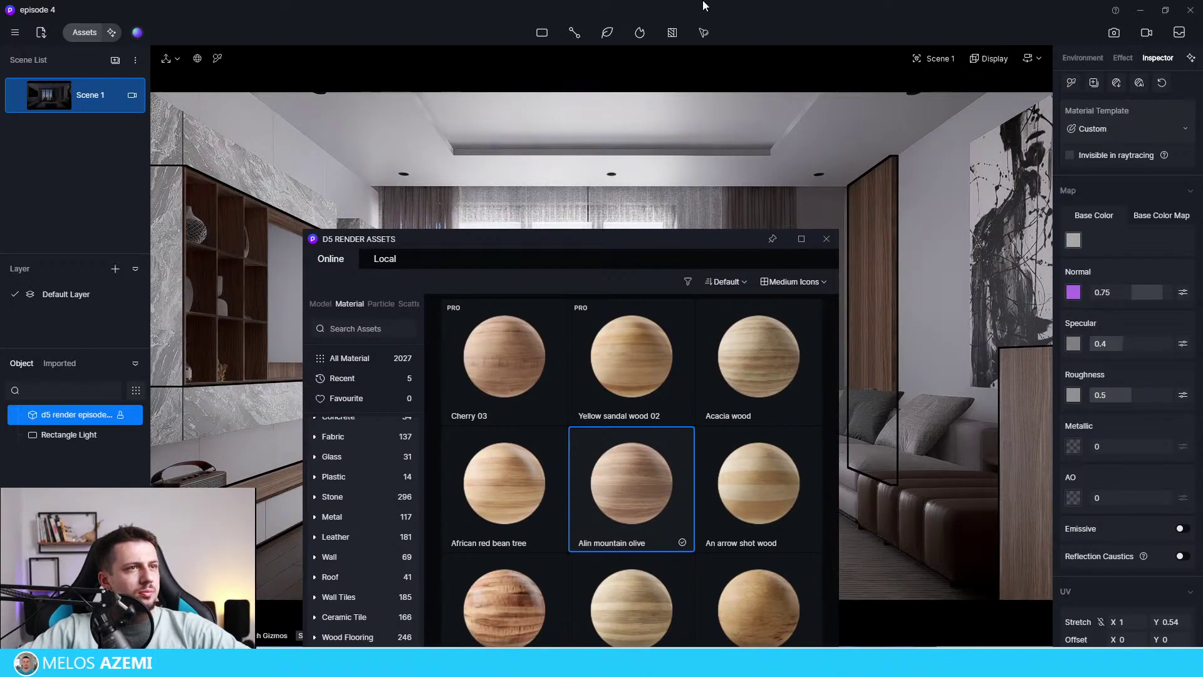
left_click(217, 58)
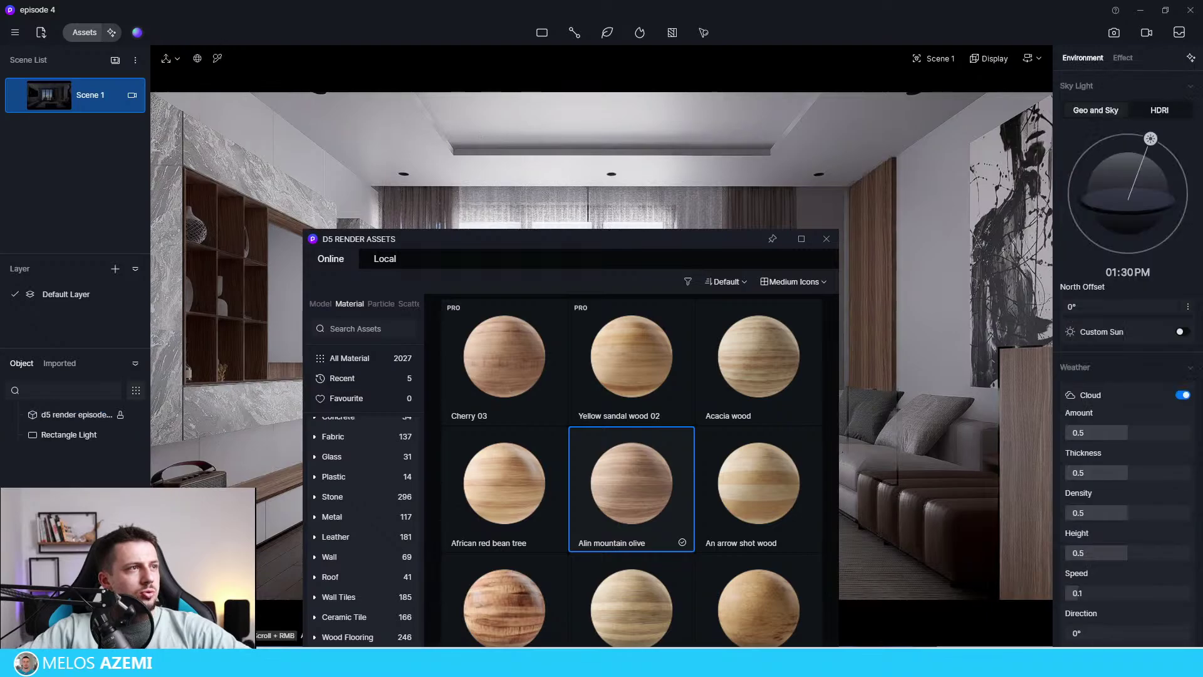
left_click(360, 205)
left_click_drag(652, 246, 521, 405)
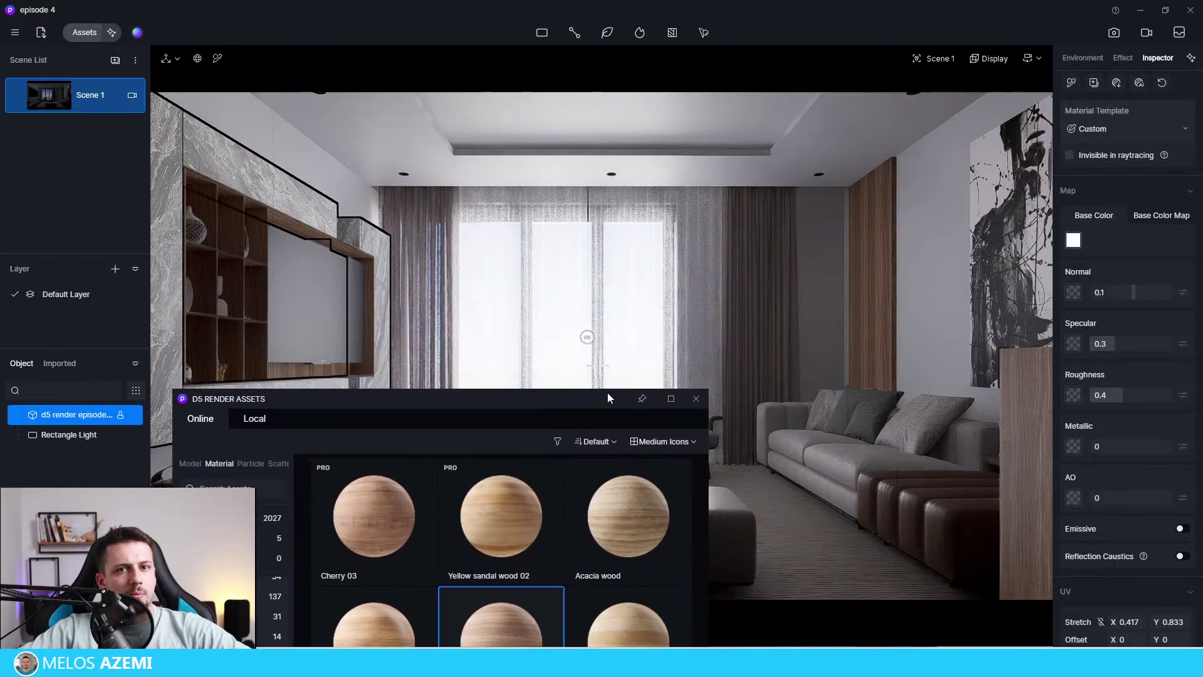
double_click(1124, 393)
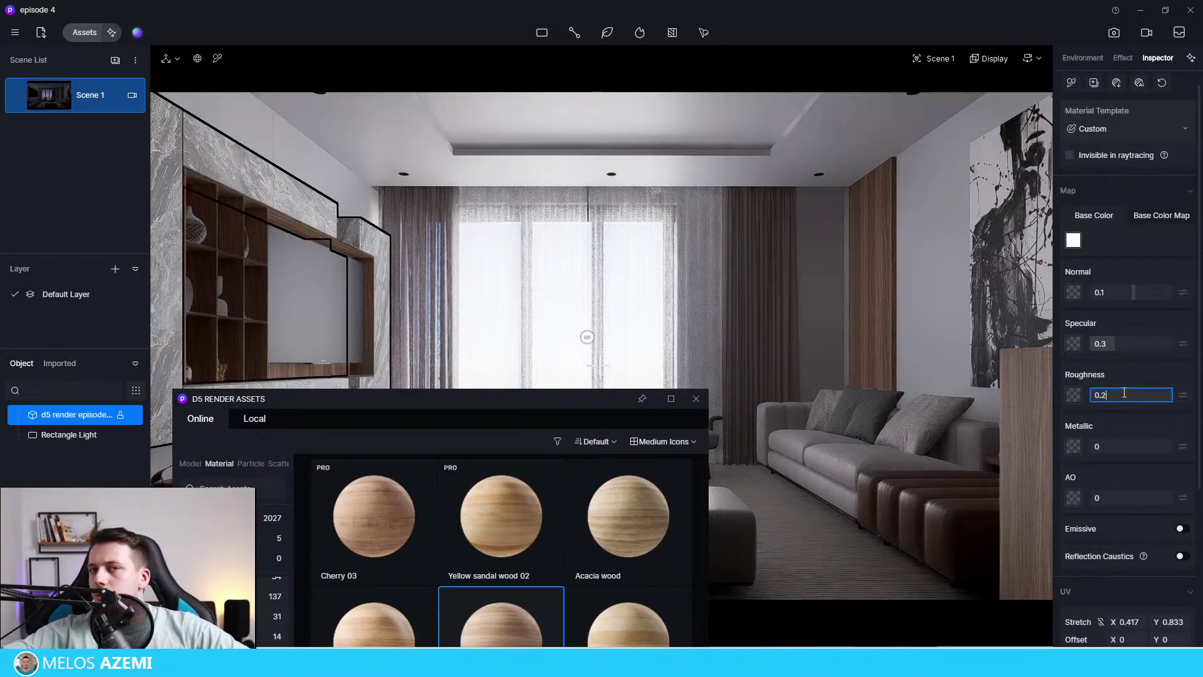
type("0.2")
key("Return")
Show the environment settings and move the asset library down clear of the windows.
left_click_drag(437, 408, 577, 285)
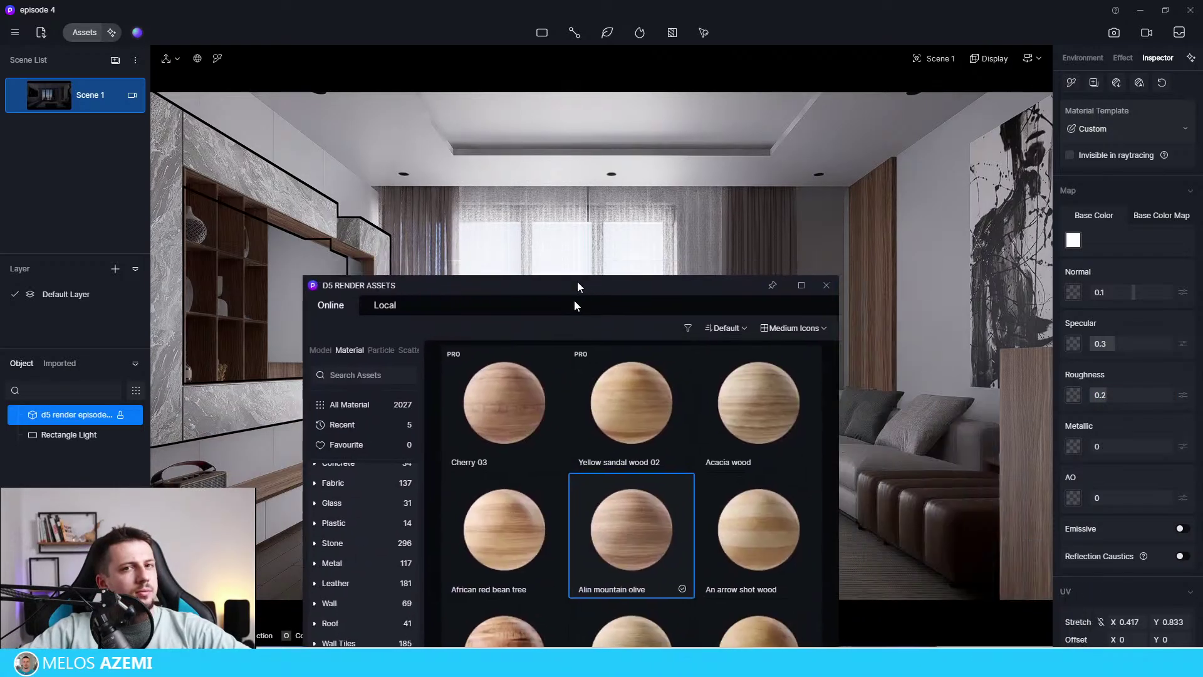
left_click(1096, 59)
left_click_drag(787, 155, 740, 451)
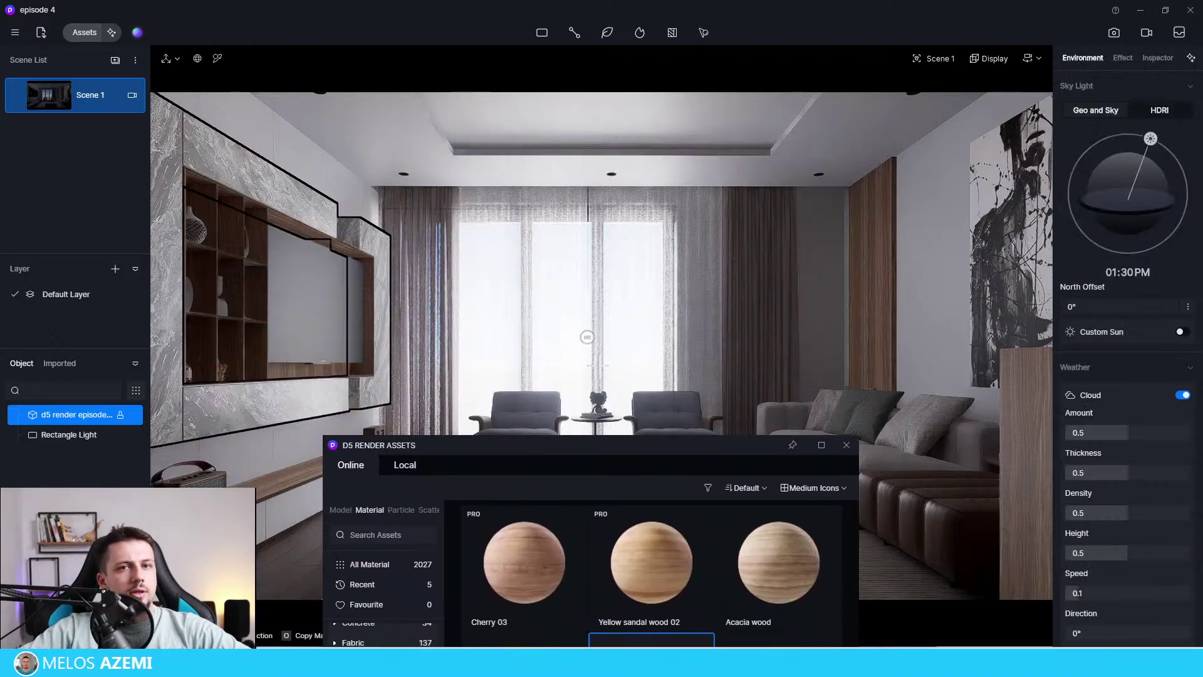
Switch the sky light to HDRI and choose the Midday 02 sky.
left_click(1160, 111)
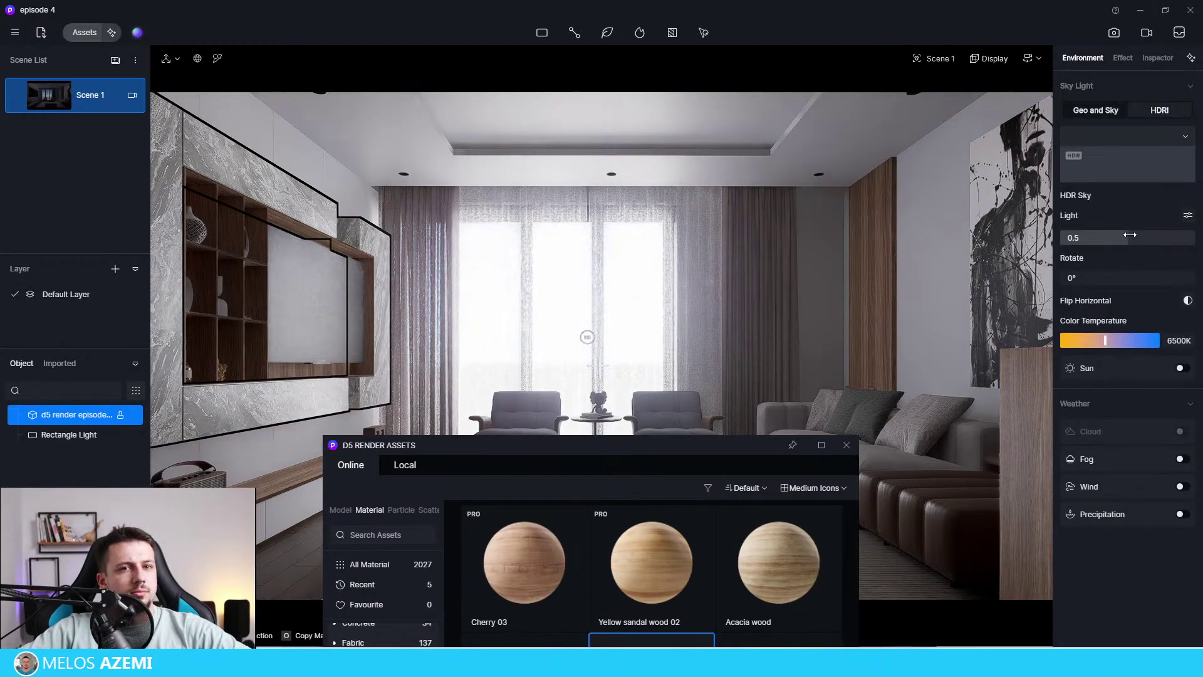
left_click(1123, 177)
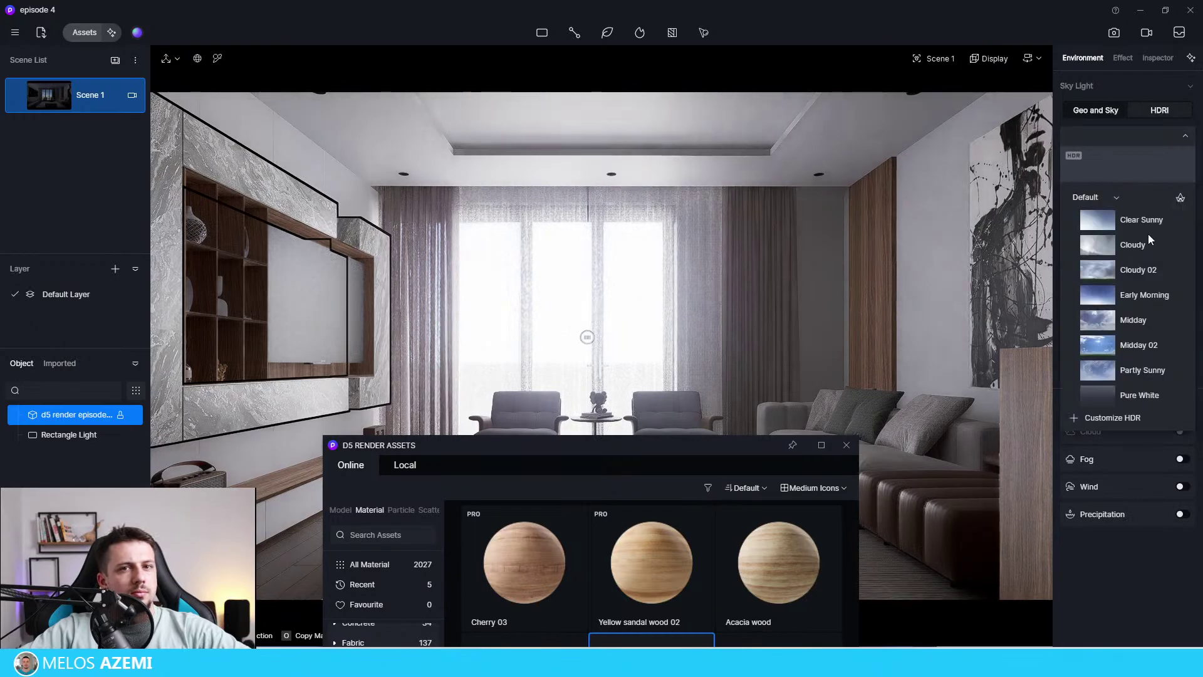
left_click(1138, 346)
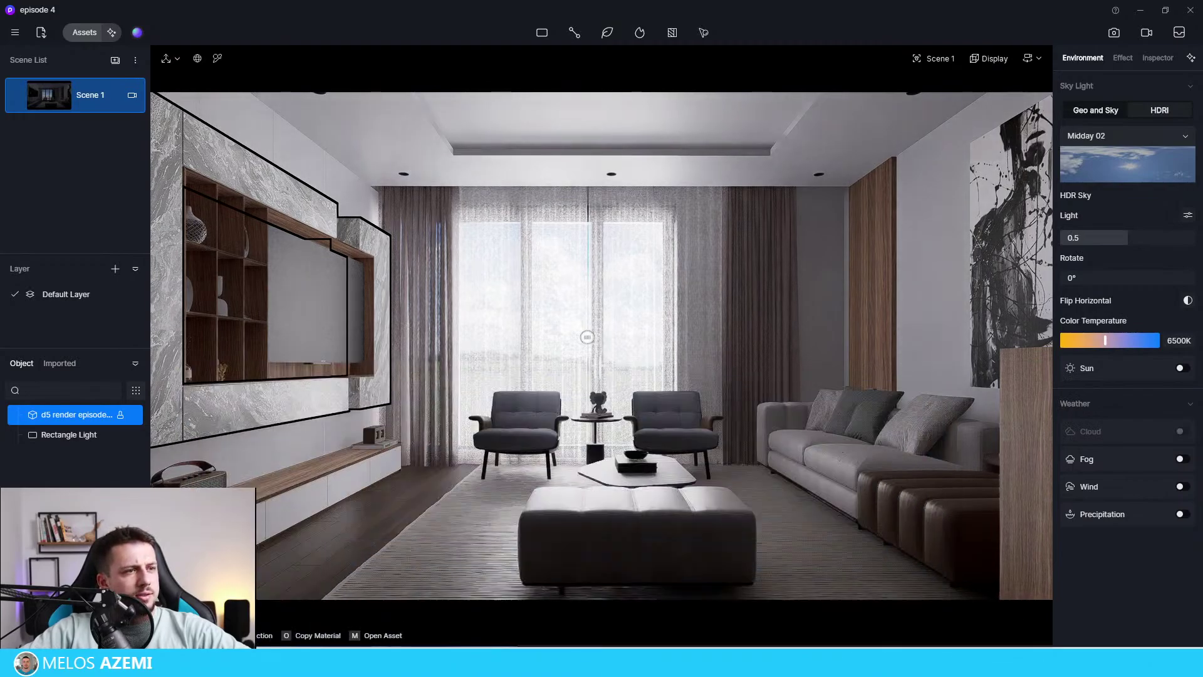
Bring the asset library back up, pick the white panel material on the TV wall and set its roughness to 0.2.
left_click_drag(798, 665, 646, 205)
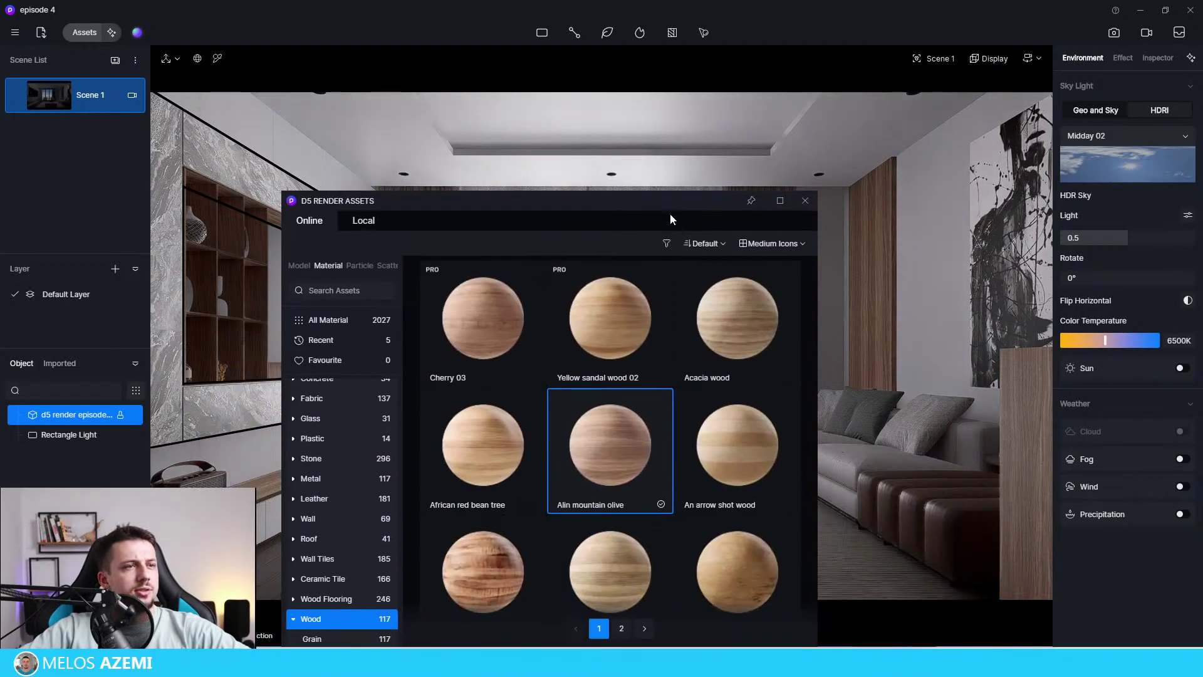
left_click(240, 440)
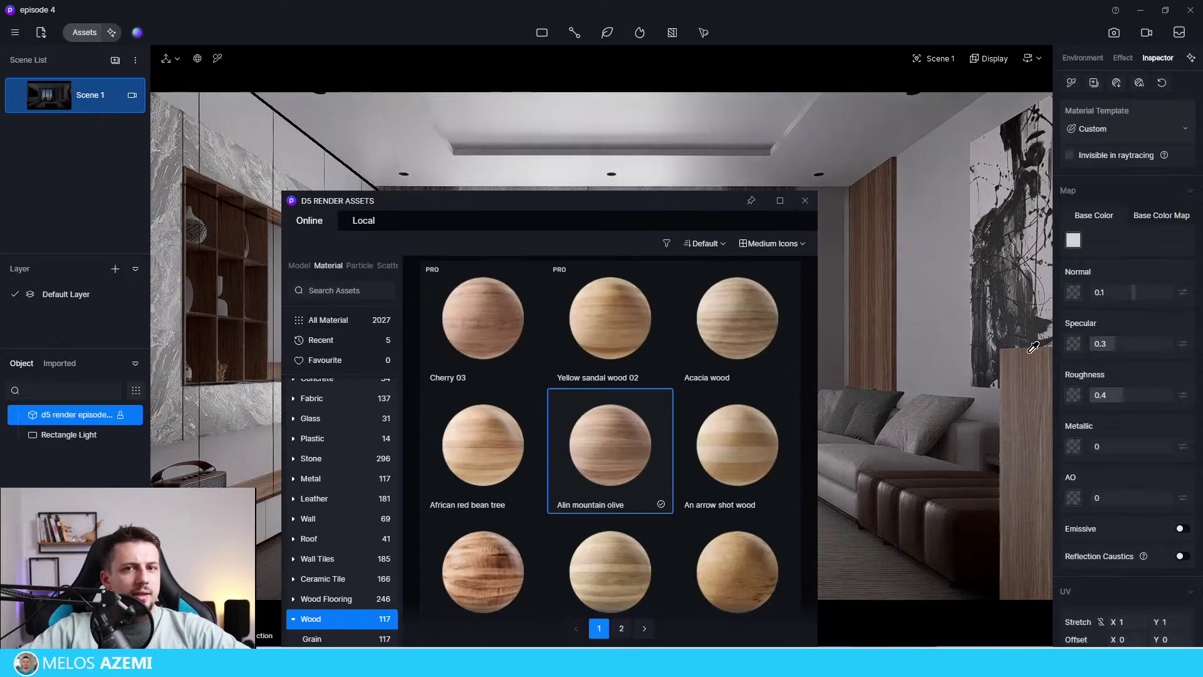
left_click(1127, 394)
type("0.2")
key("Return")
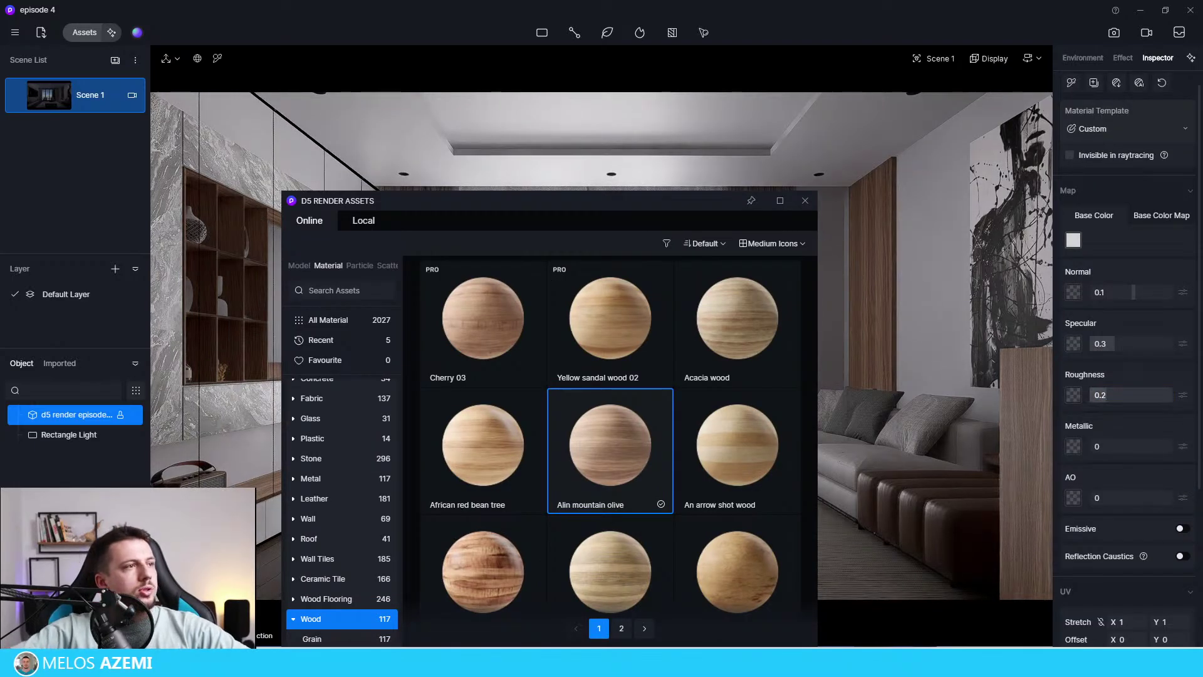
Find White Wall Paint among the Wall materials in the asset library and apply it to the plain wall beside the abstract painting.
left_click_drag(728, 202, 529, 137)
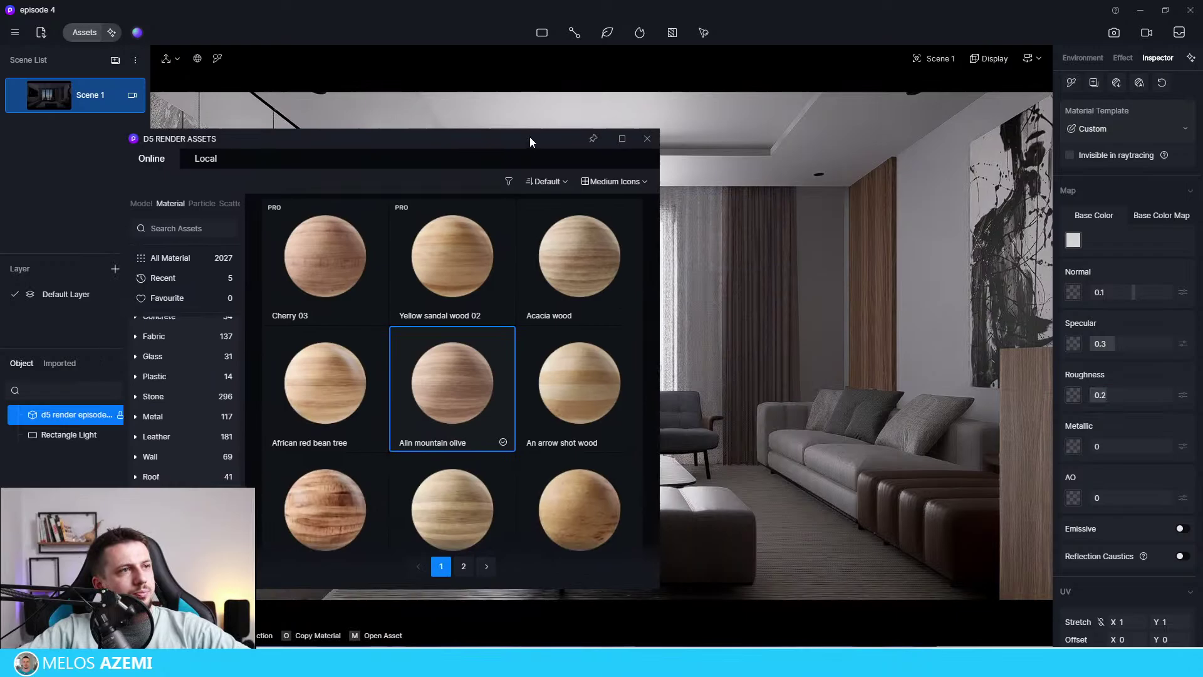
left_click(209, 230)
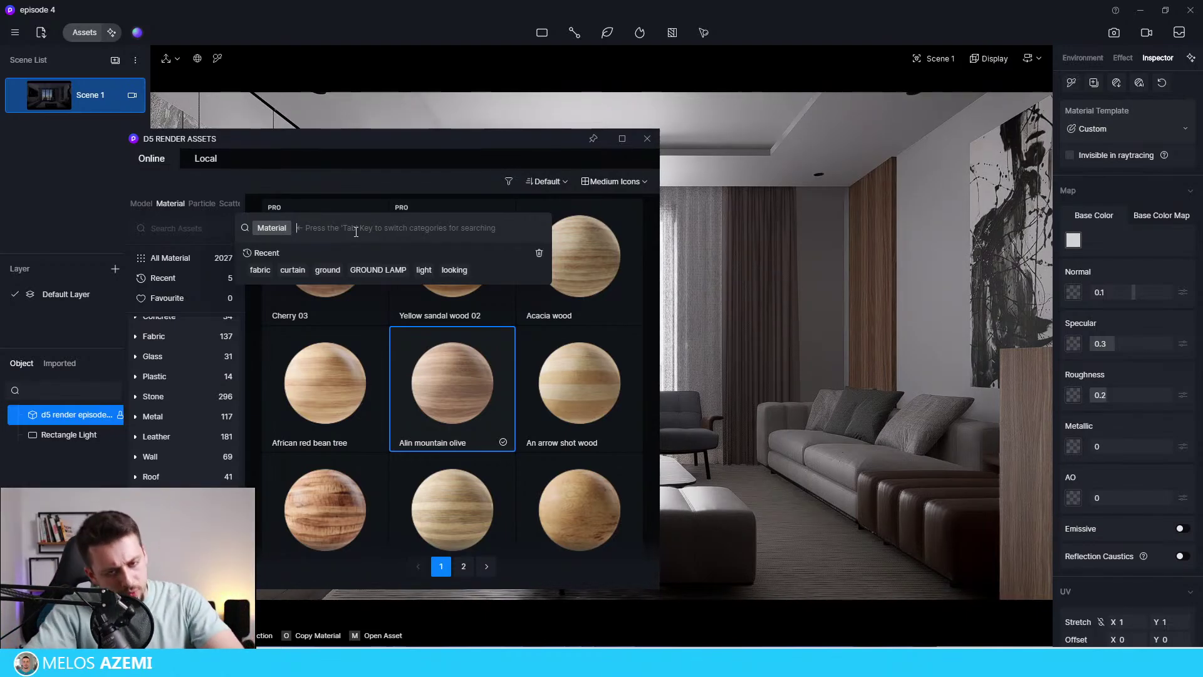
left_click(183, 461)
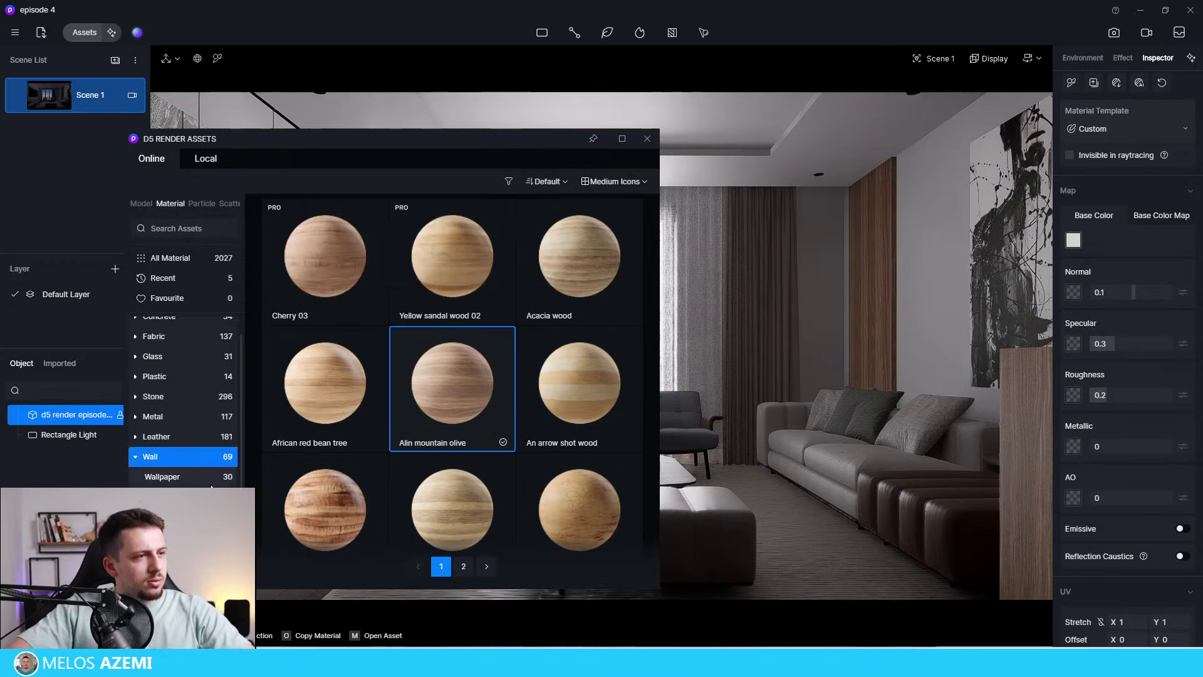
scroll(600, 437, "down", 1)
scroll(608, 437, "down", 4)
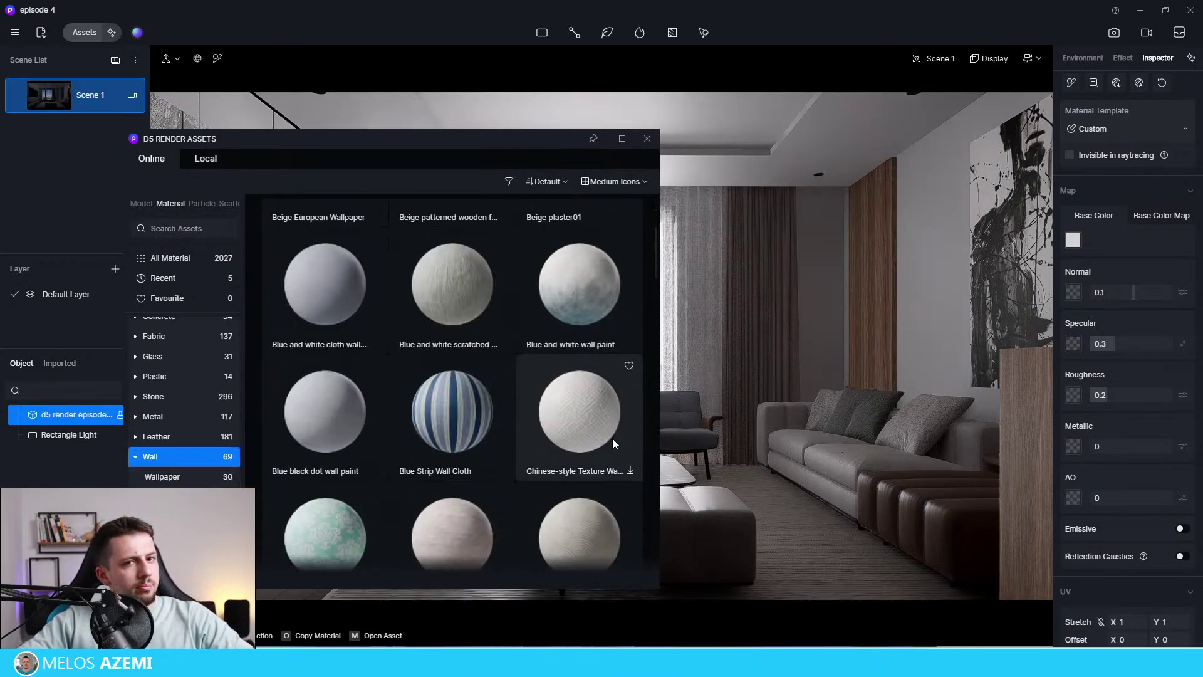
scroll(574, 319, "down", 3)
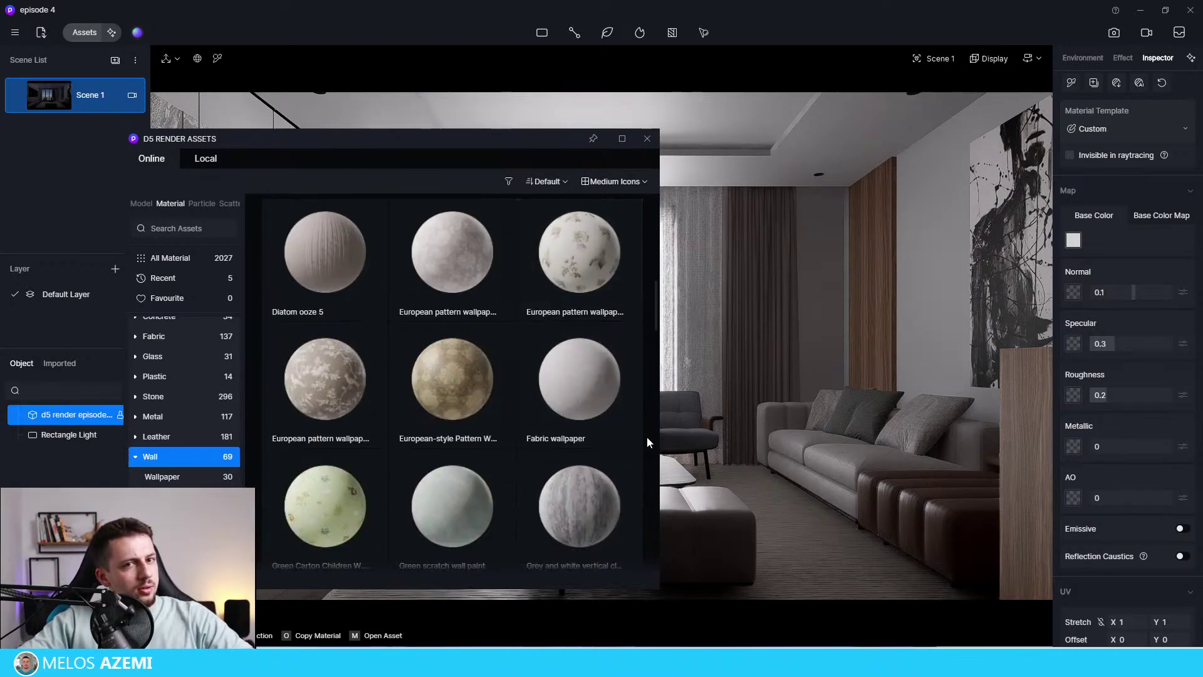
scroll(566, 435, "down", 3)
scroll(589, 462, "down", 3)
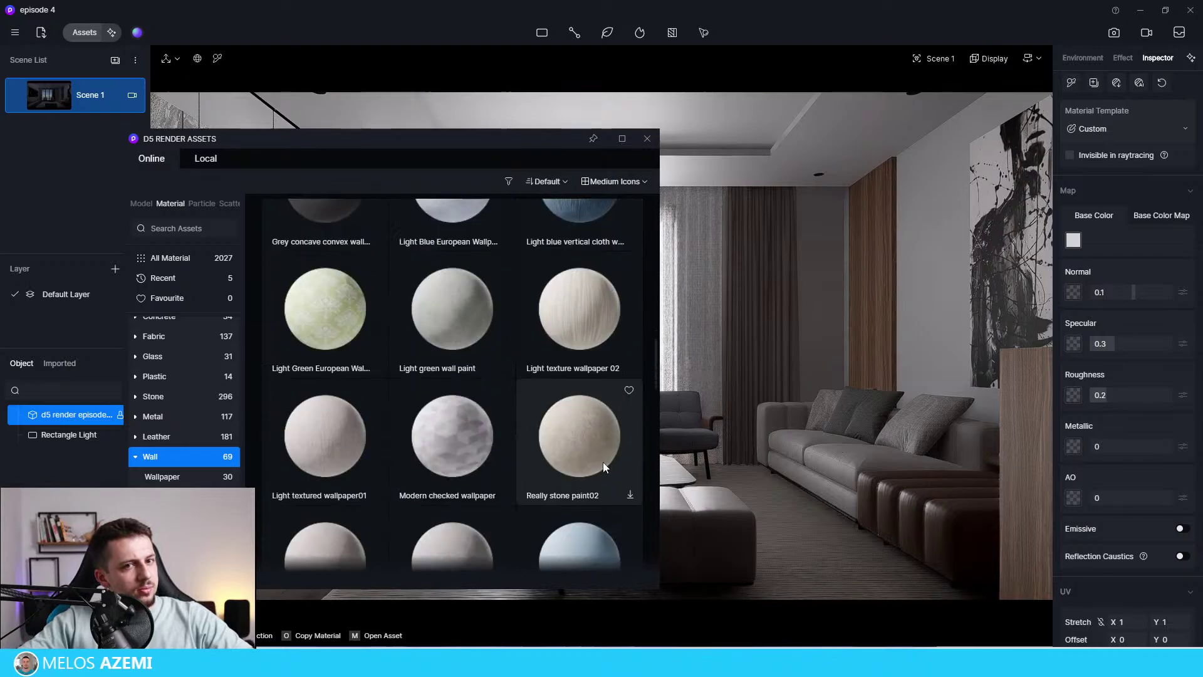
scroll(526, 392, "down", 2)
scroll(513, 388, "down", 2)
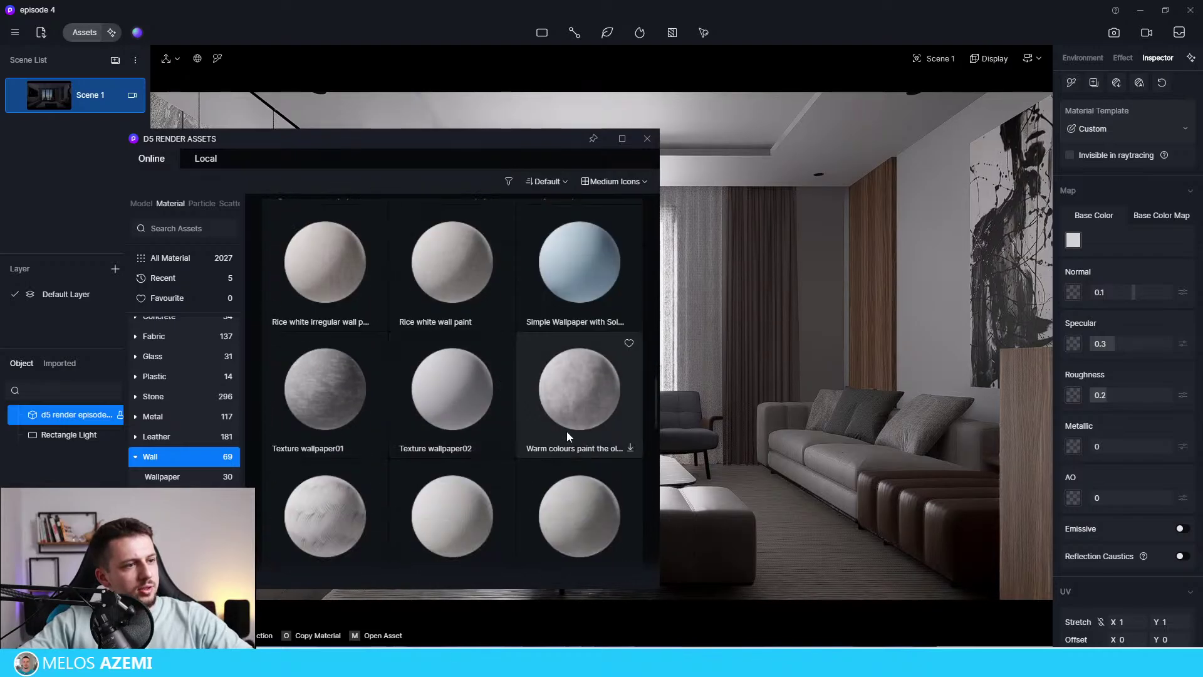
scroll(409, 480, "down", 1)
scroll(603, 359, "down", 4)
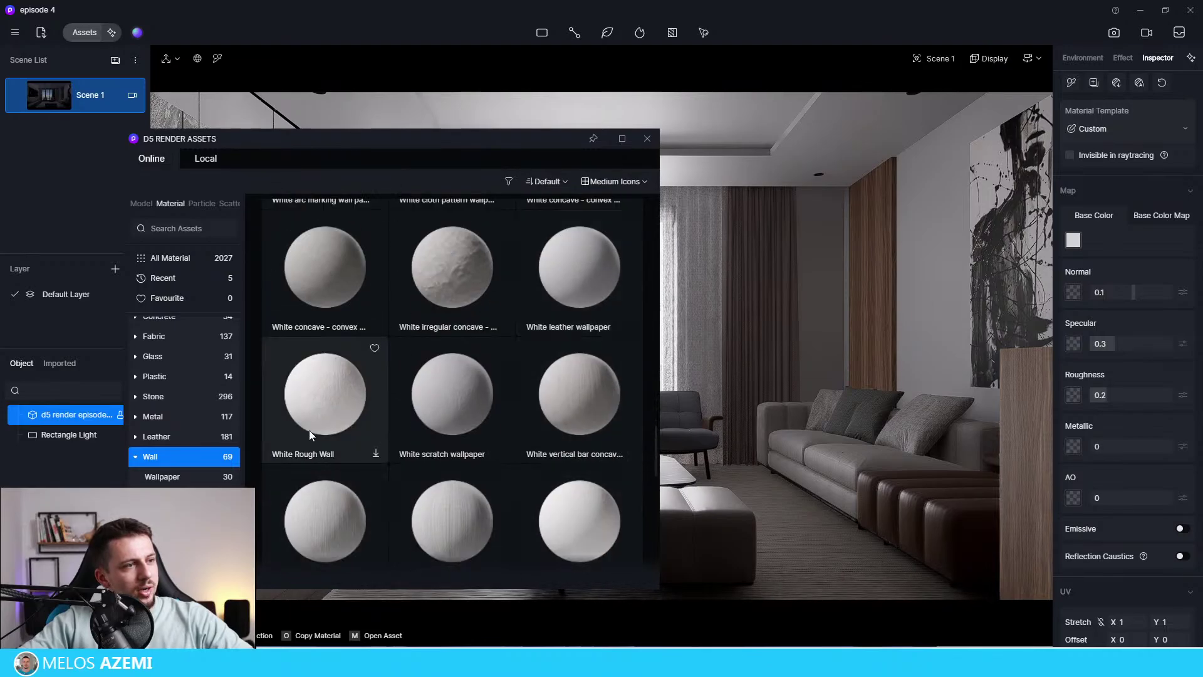
scroll(605, 483, "down", 1)
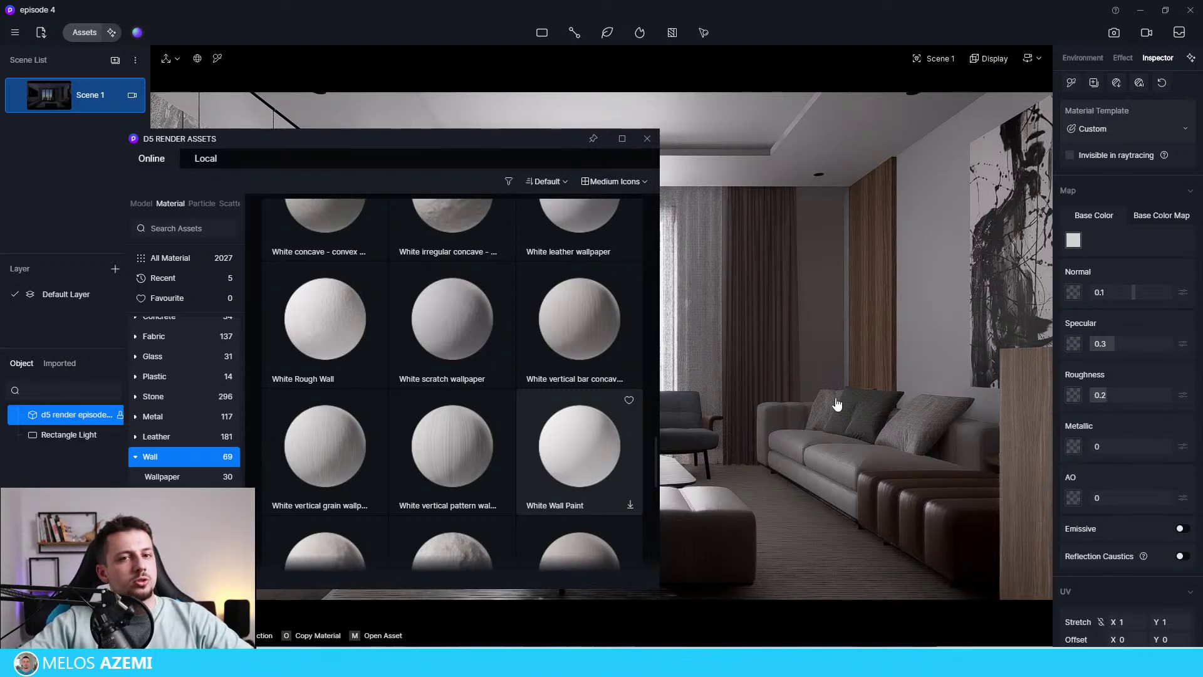
mouse_move(521, 145)
left_mouse_down()
mouse_move(667, 492)
mouse_move(784, 633)
mouse_move(414, 153)
mouse_move(536, 167)
left_mouse_up()
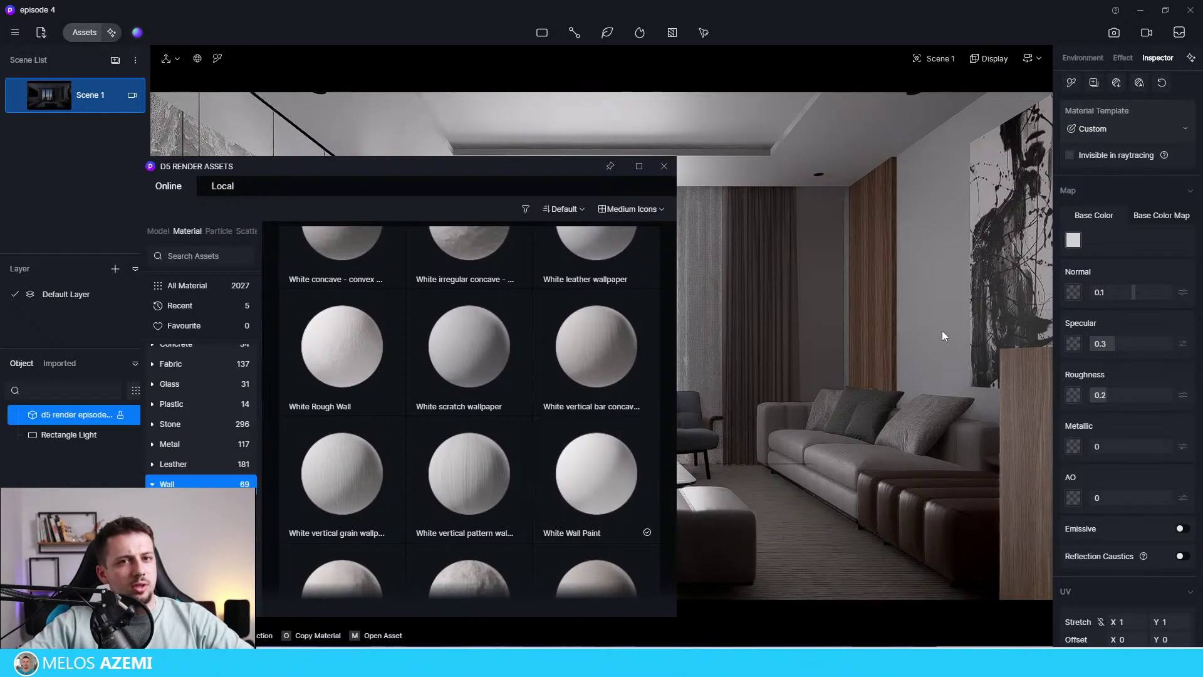
left_click_drag(926, 269, 940, 235)
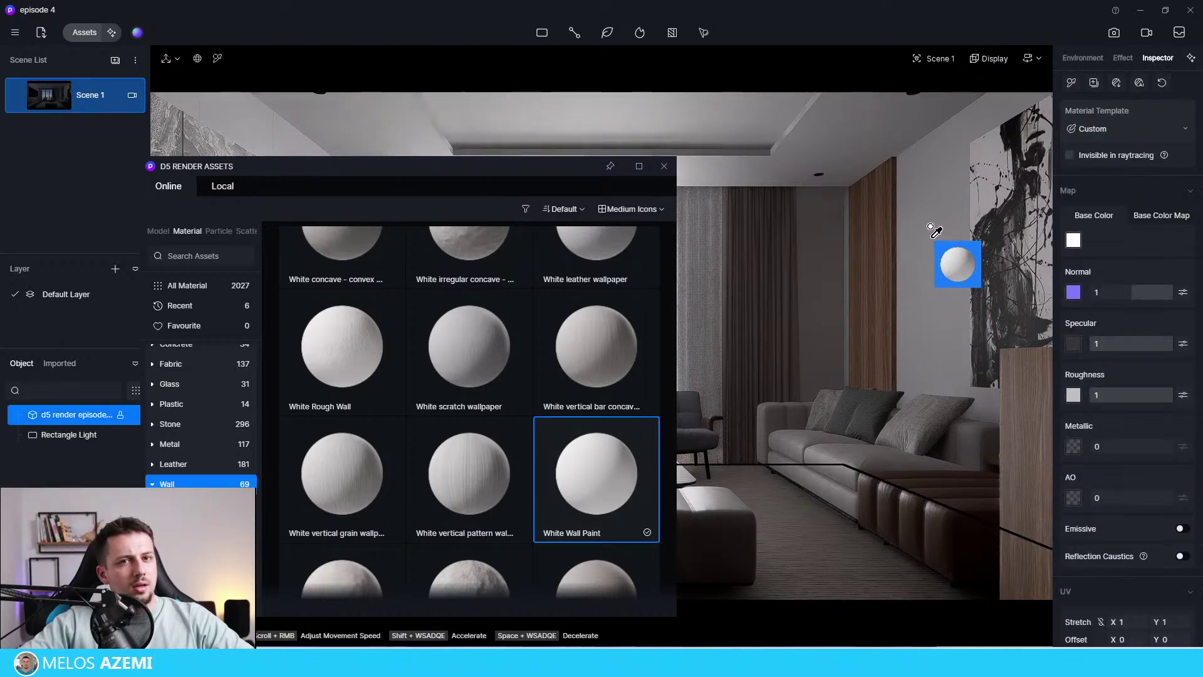
Close the asset library and raise the post-processing exposure to 0.14.
mouse_move(526, 171)
left_mouse_down()
mouse_move(736, 622)
mouse_move(677, 340)
mouse_move(535, 217)
left_mouse_up()
left_click(1122, 57)
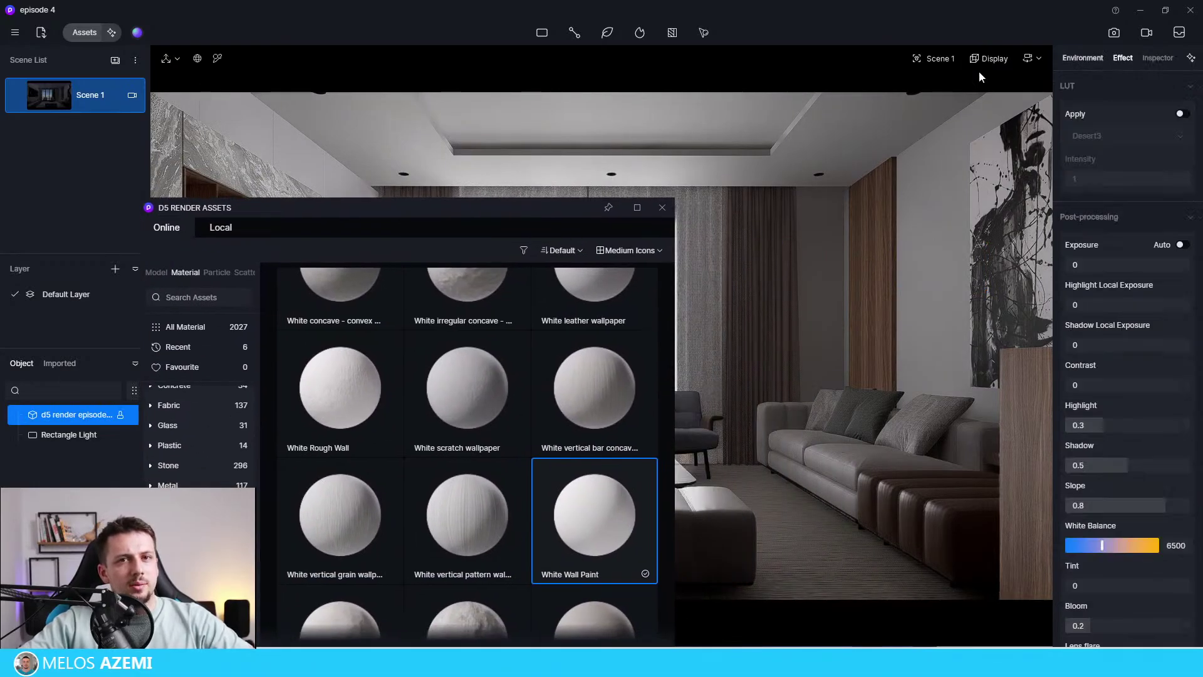
left_click(663, 208)
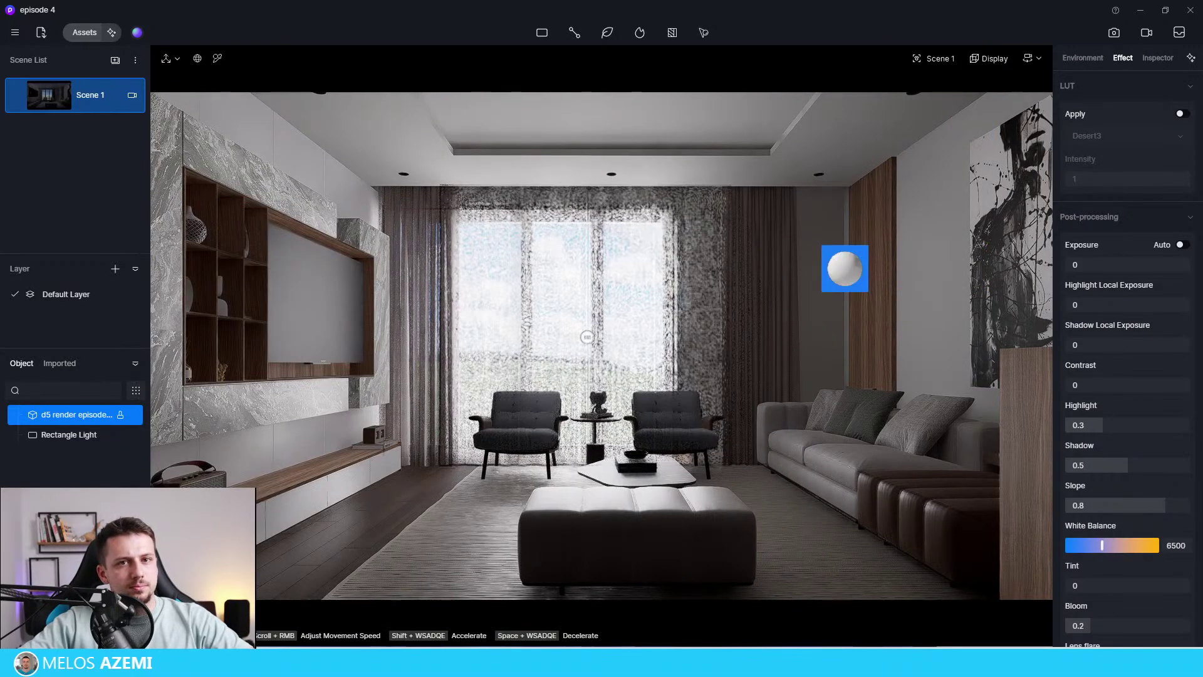
left_click_drag(1113, 265, 1134, 268)
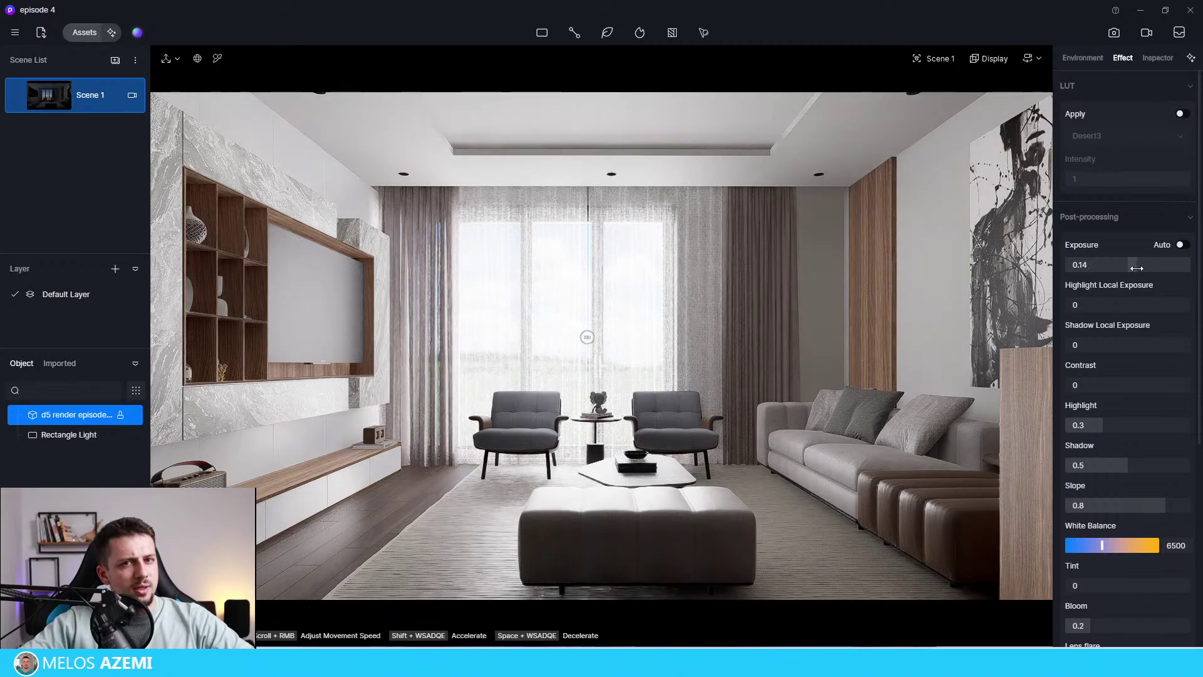
Enlarge the rectangle light at the window to a size of 3754 by 4307.
left_click(587, 339)
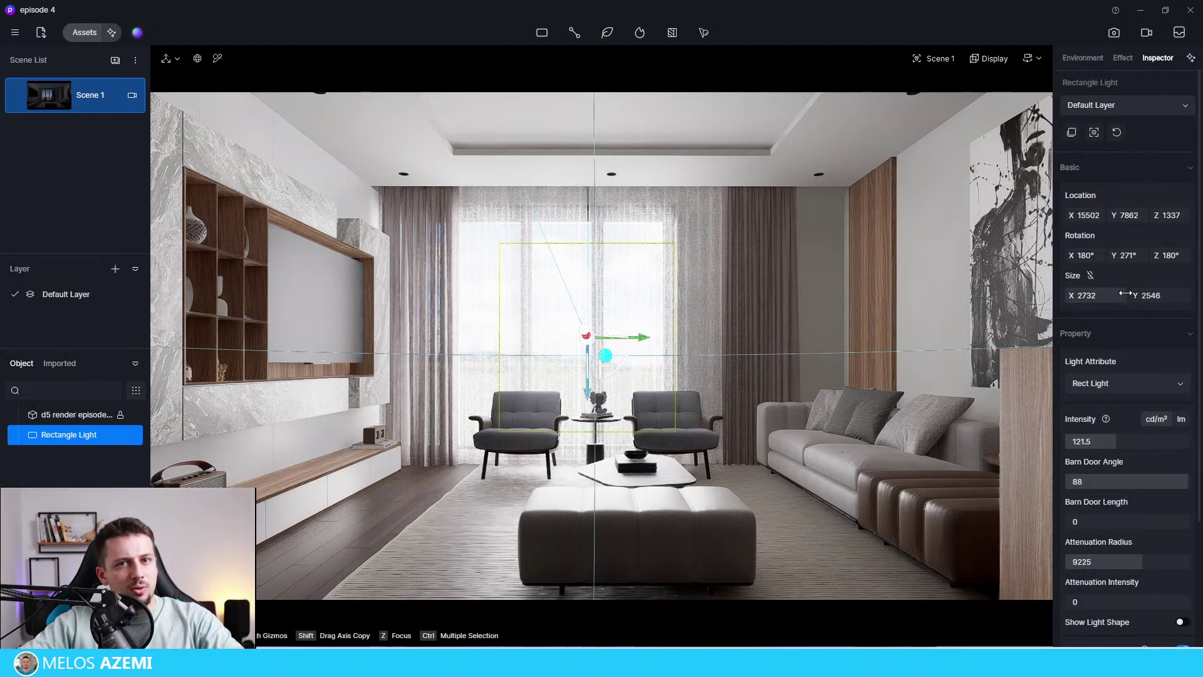
left_click_drag(1109, 295, 1191, 295)
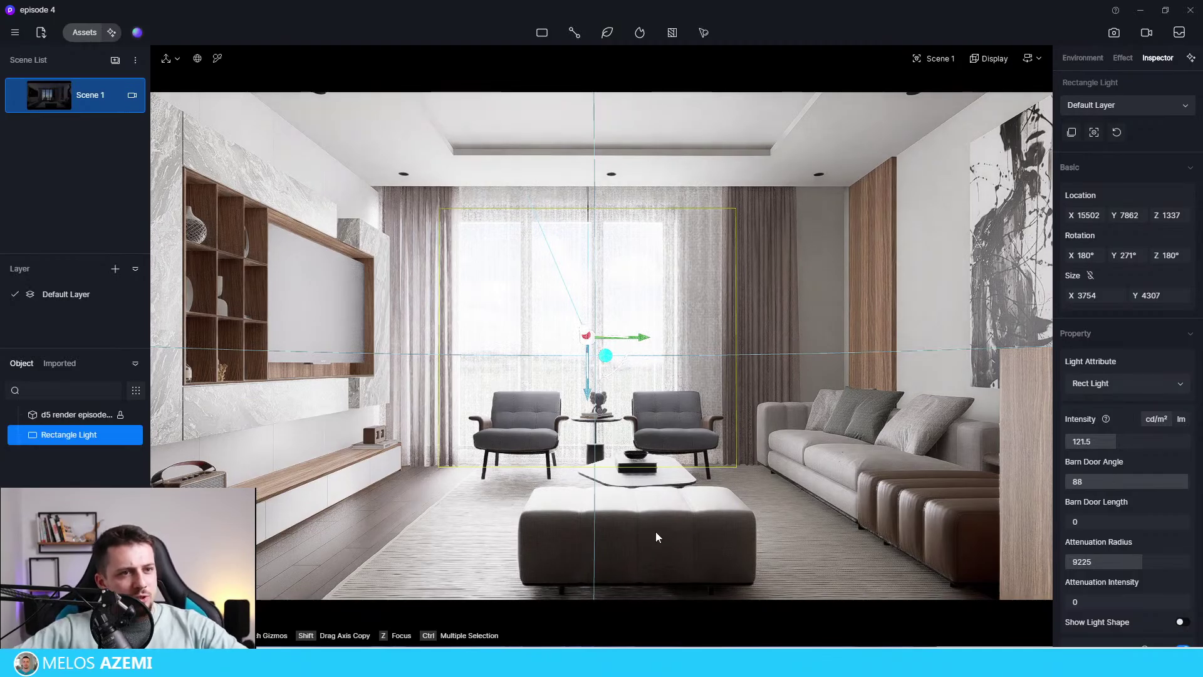
Search the material library for leather and apply Polishing Leather to the brown channelled bench beside the sofa.
left_click(113, 34)
left_click(201, 297)
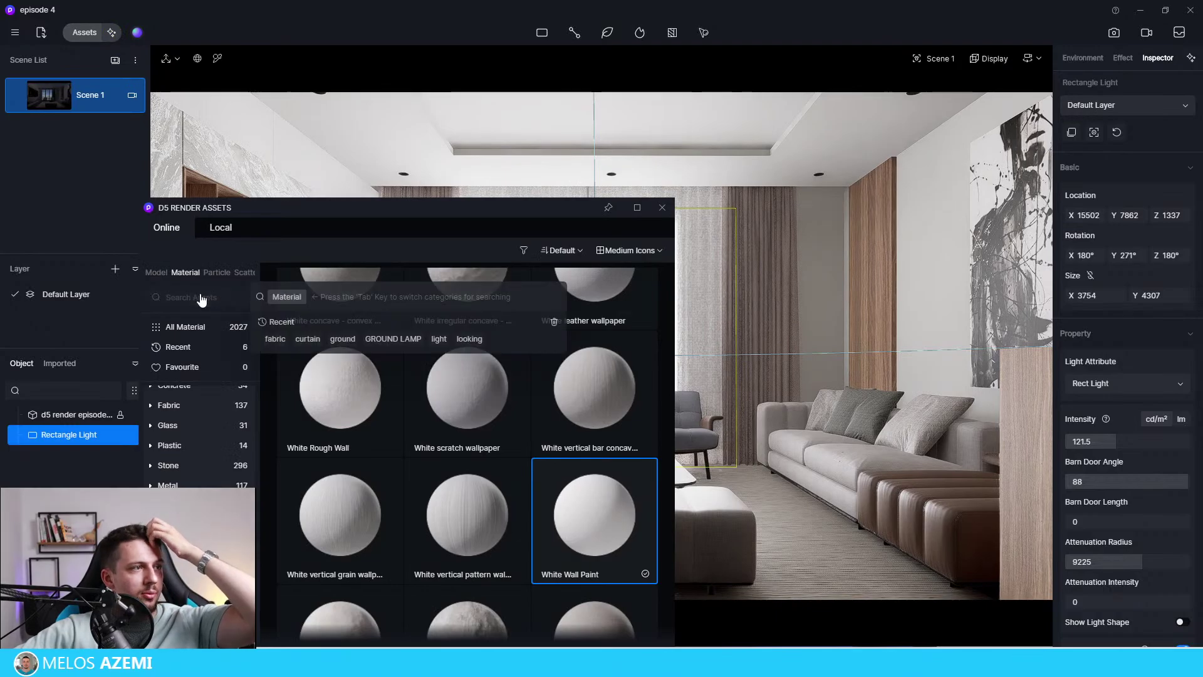
type("leather")
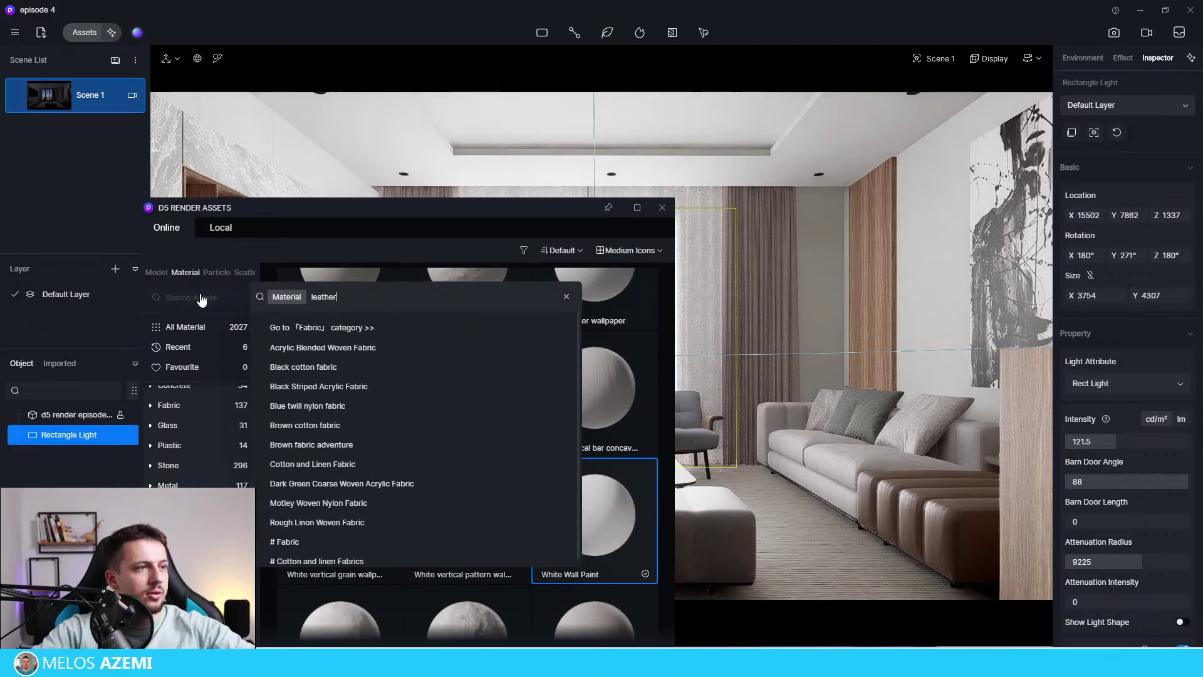
key("Return")
scroll(449, 439, "down", 3)
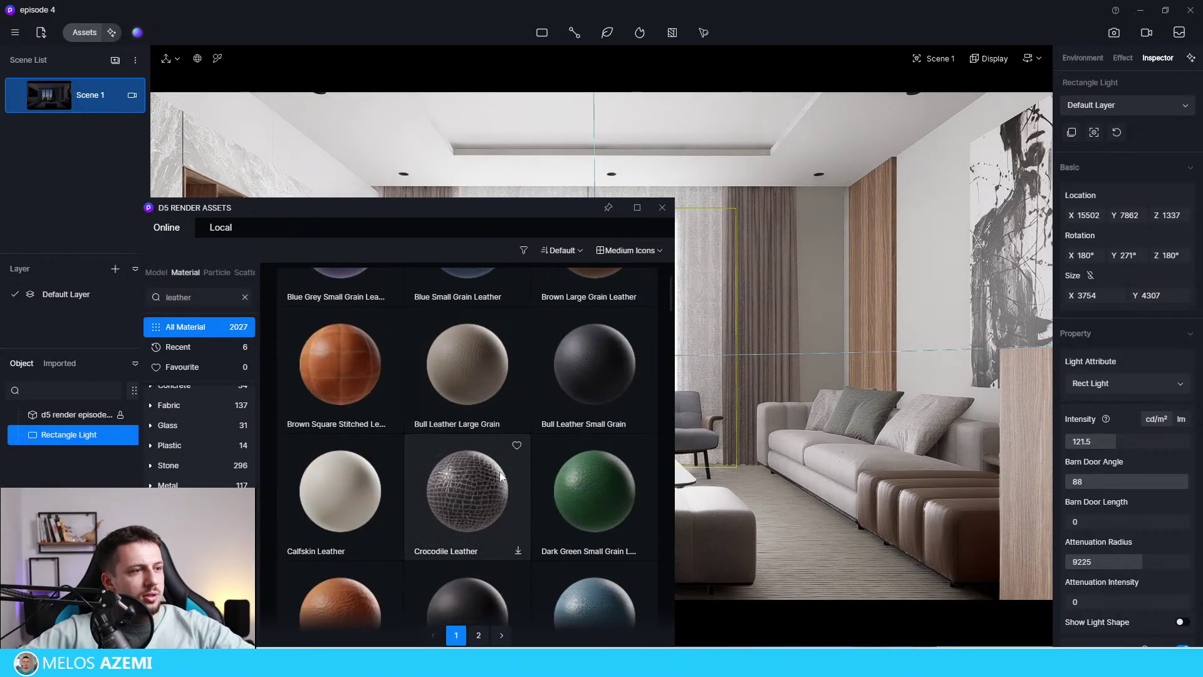
scroll(447, 524, "down", 2)
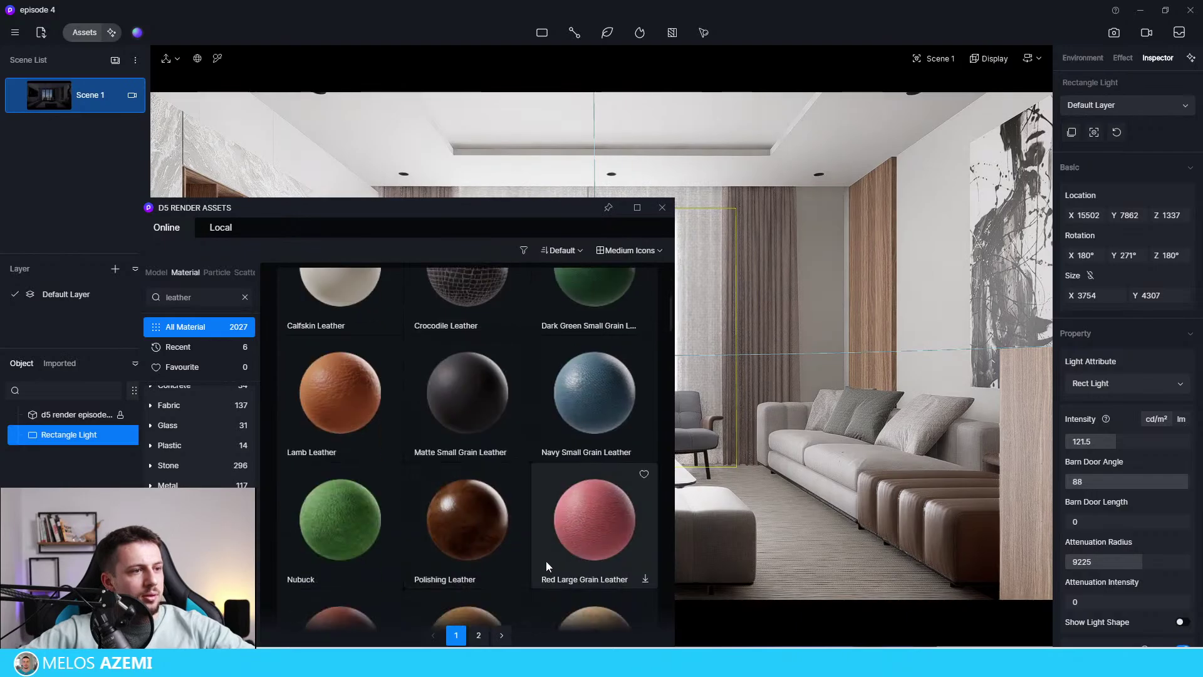
scroll(489, 464, "down", 1)
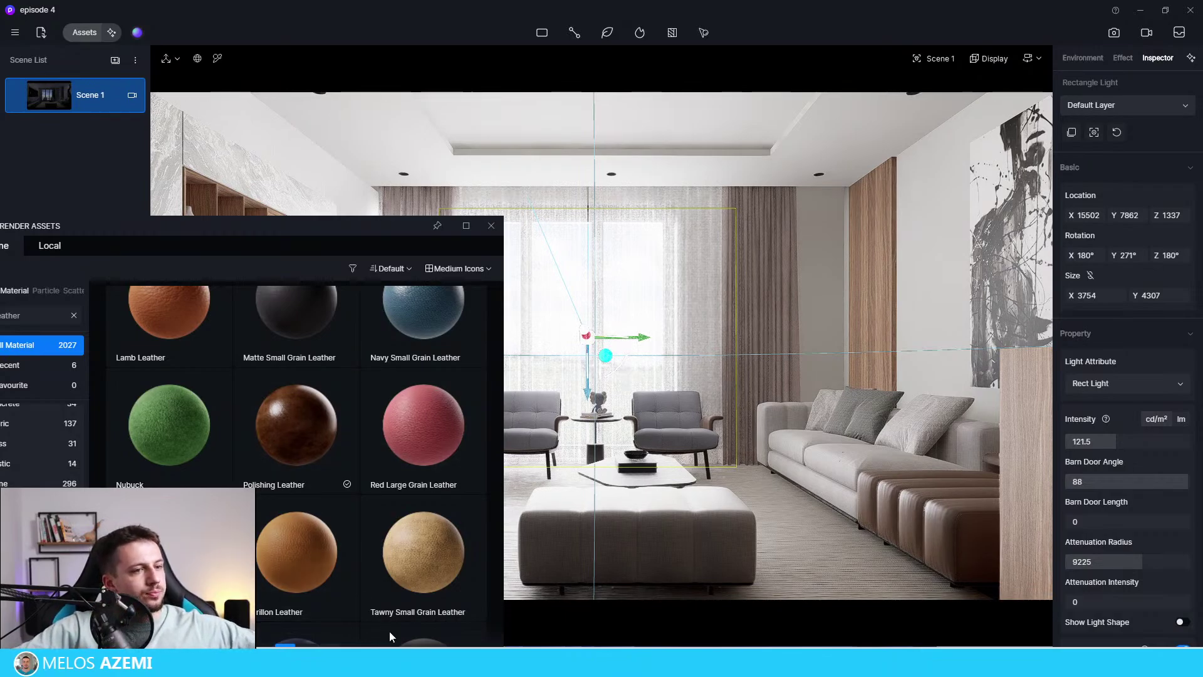
left_click(307, 430)
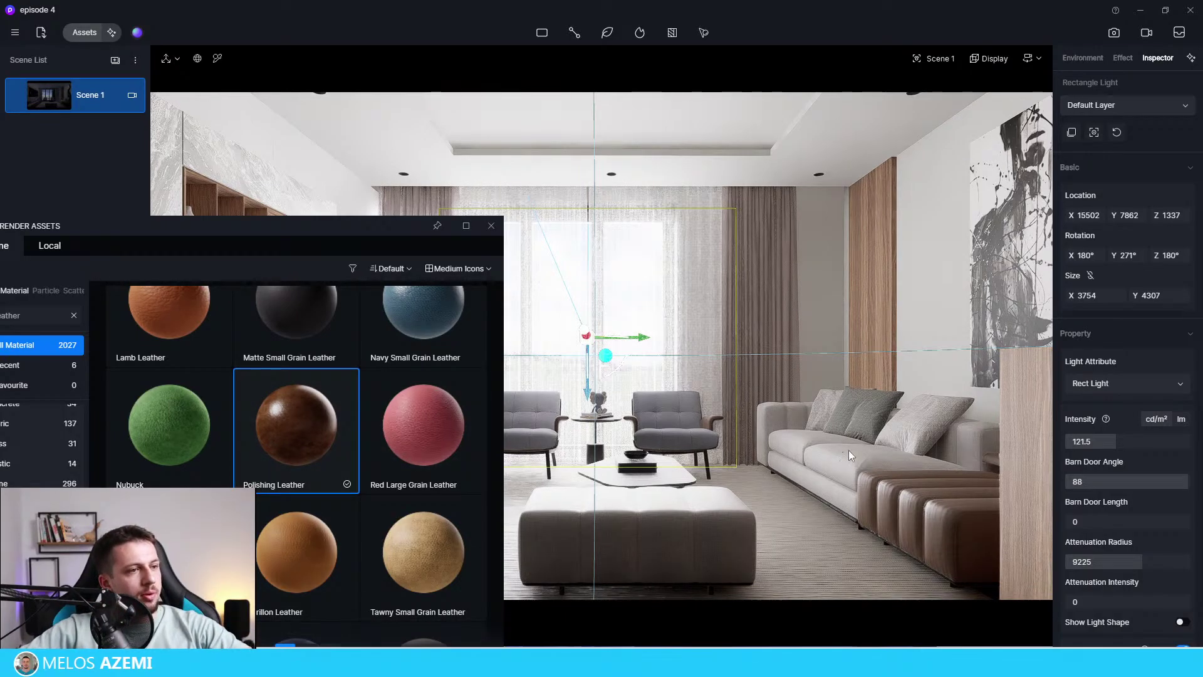
left_click(928, 496)
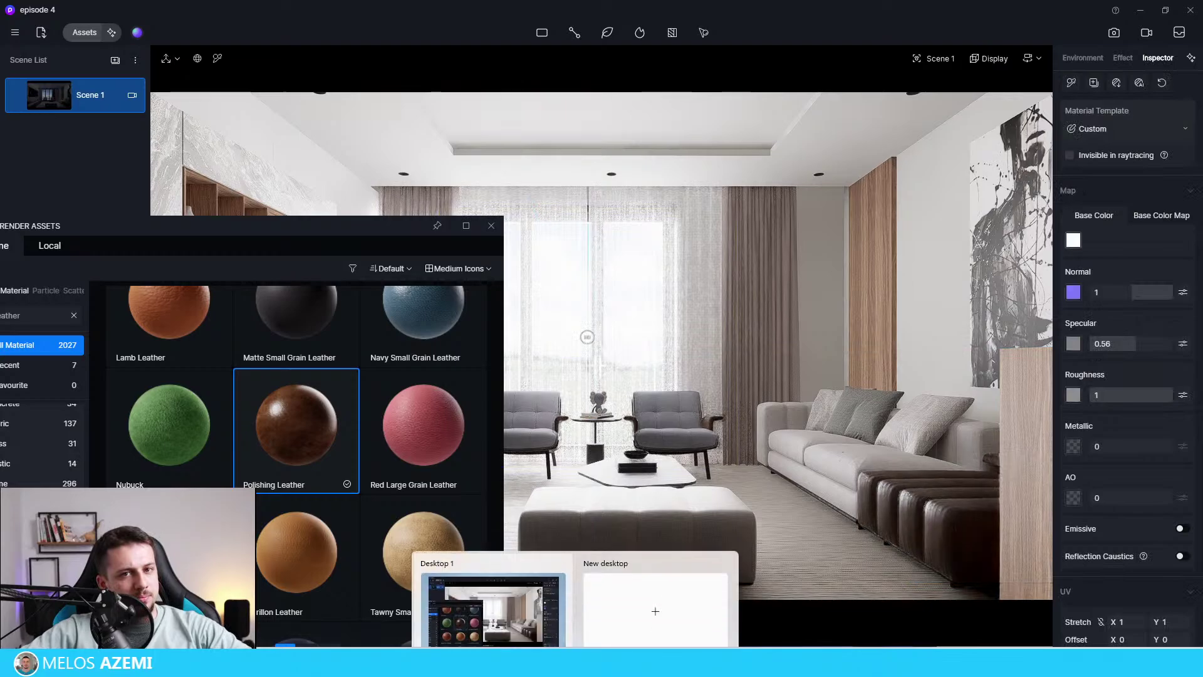
right_click(600, 514)
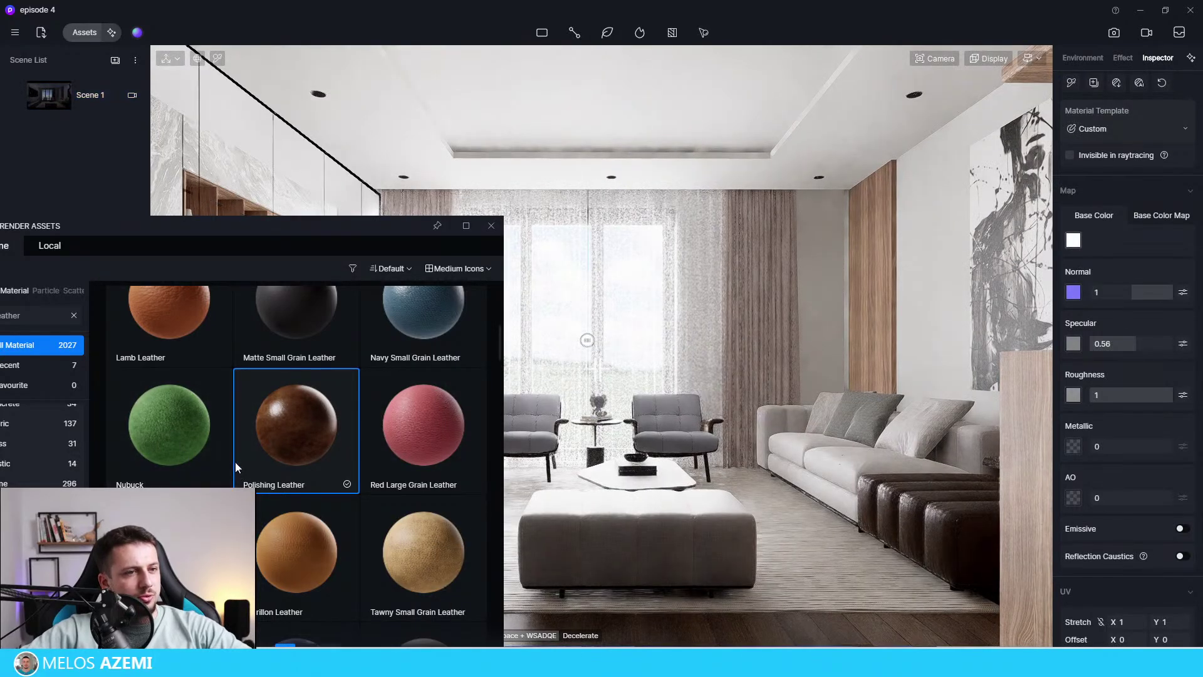
left_click(343, 134)
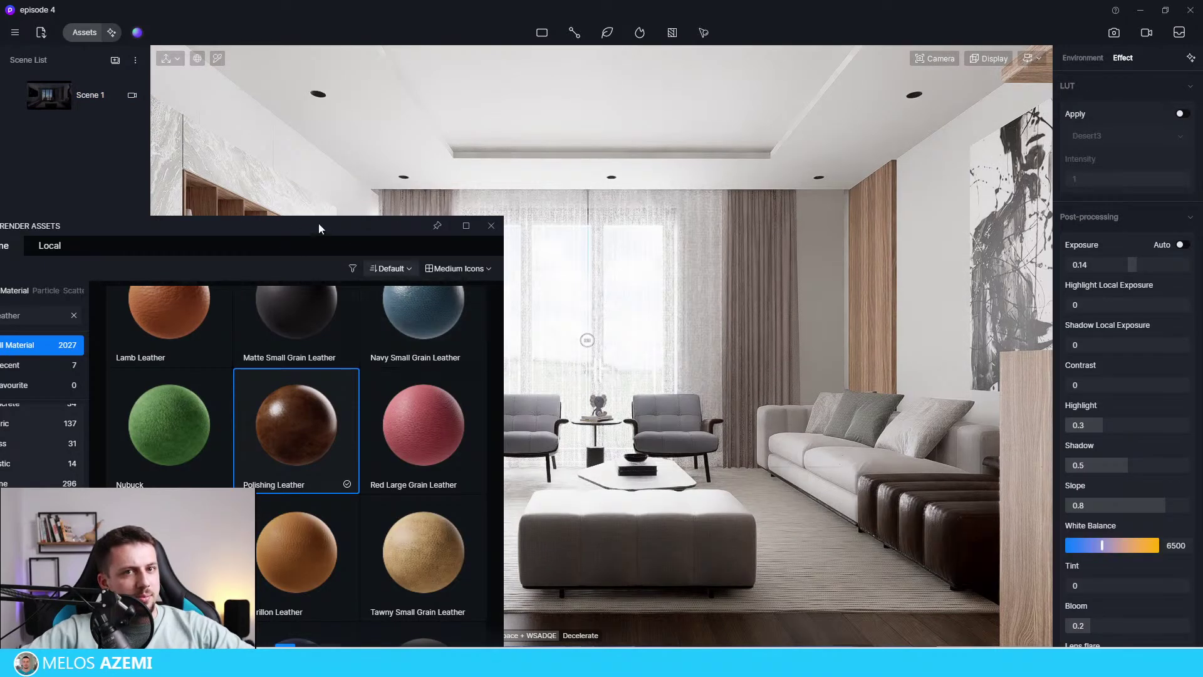
Clear the leather search and look through the Fabric materials in the asset library for a sofa upholstery.
left_click_drag(301, 233, 385, 83)
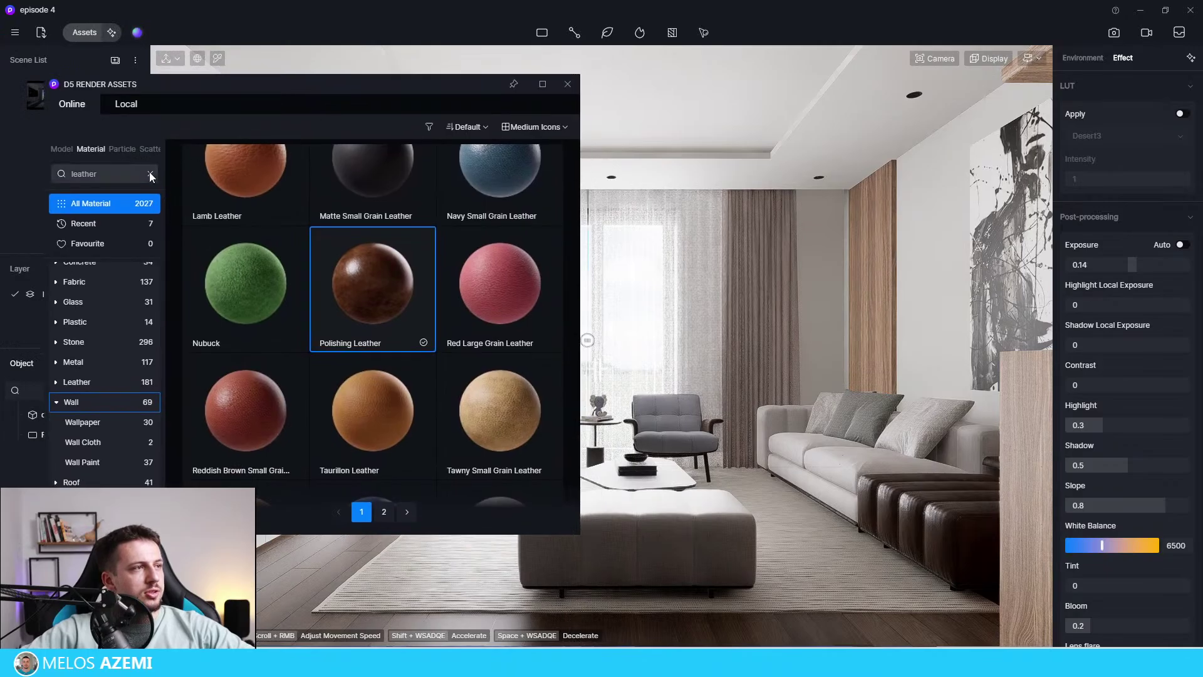
left_click(149, 172)
left_click(103, 282)
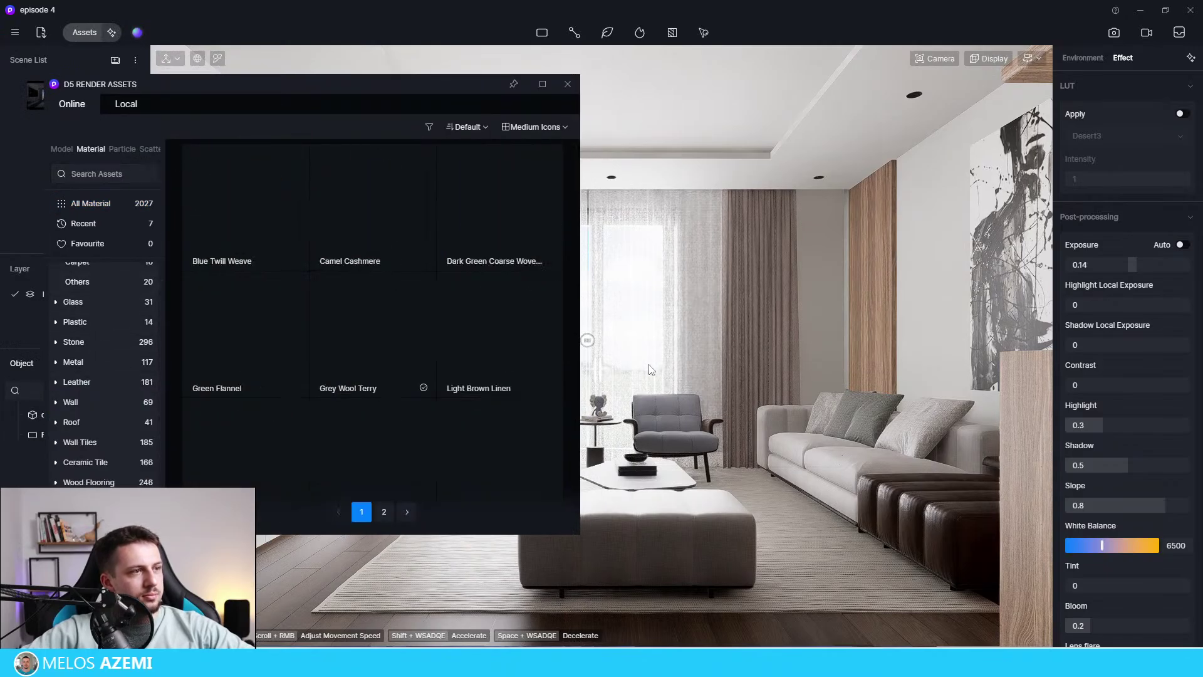
scroll(543, 359, "down", 5)
scroll(542, 359, "down", 10)
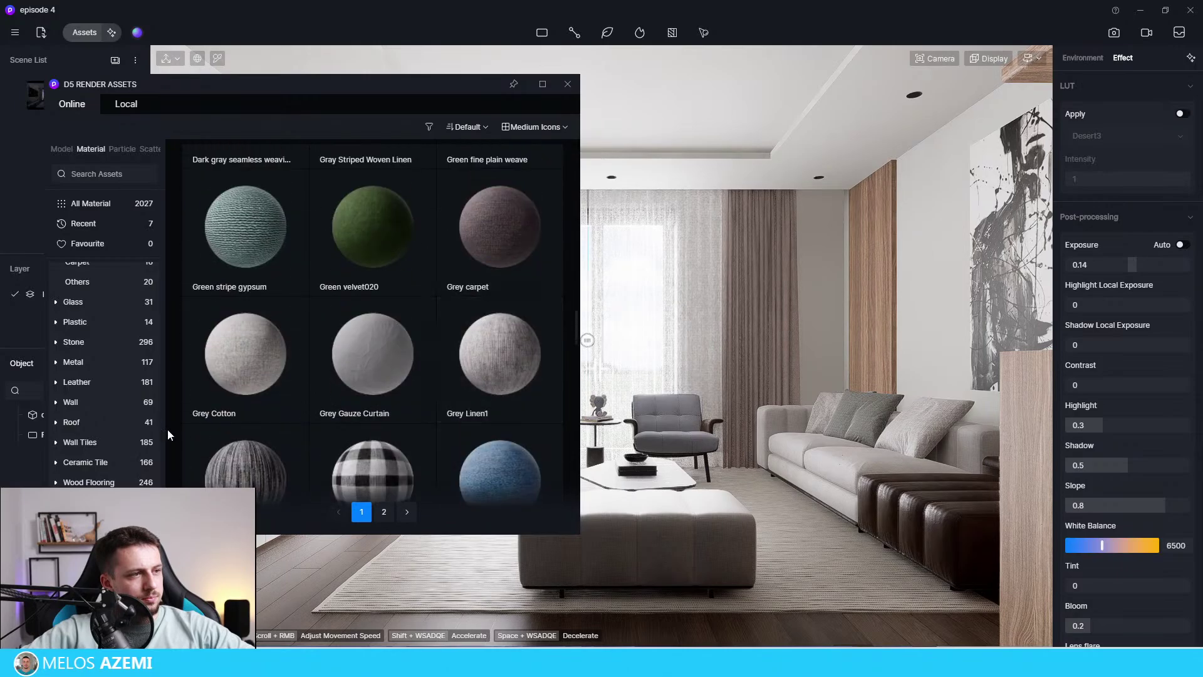
scroll(332, 370, "down", 4)
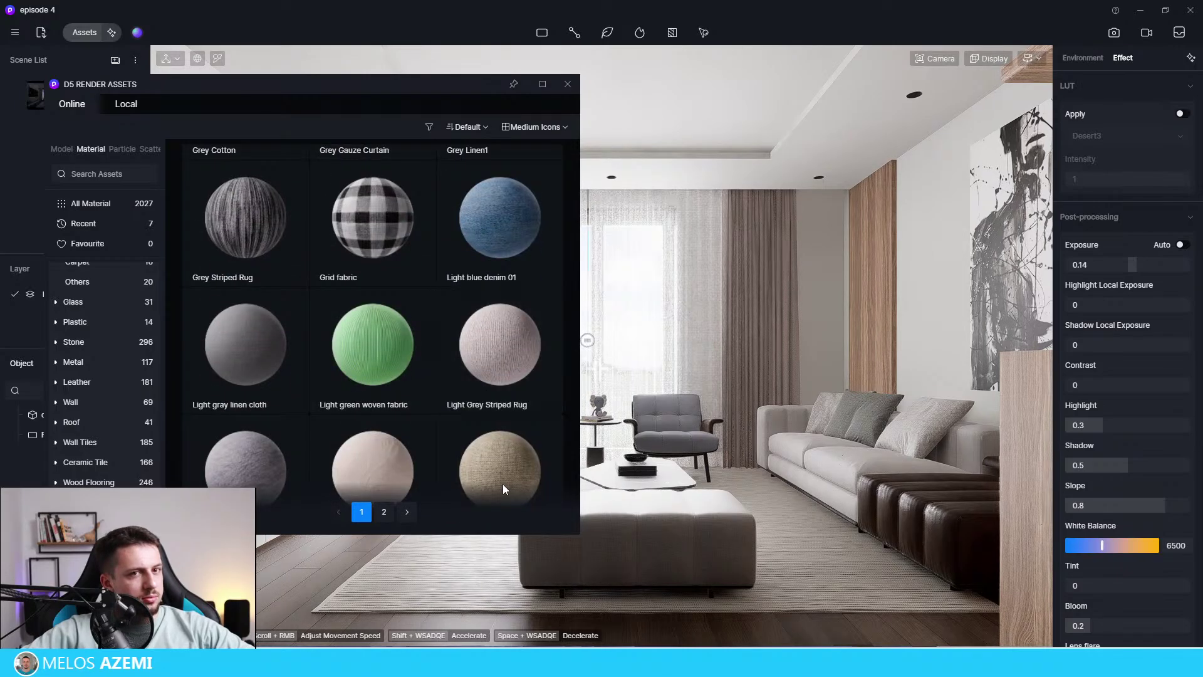
scroll(501, 401, "down", 10)
scroll(415, 387, "down", 8)
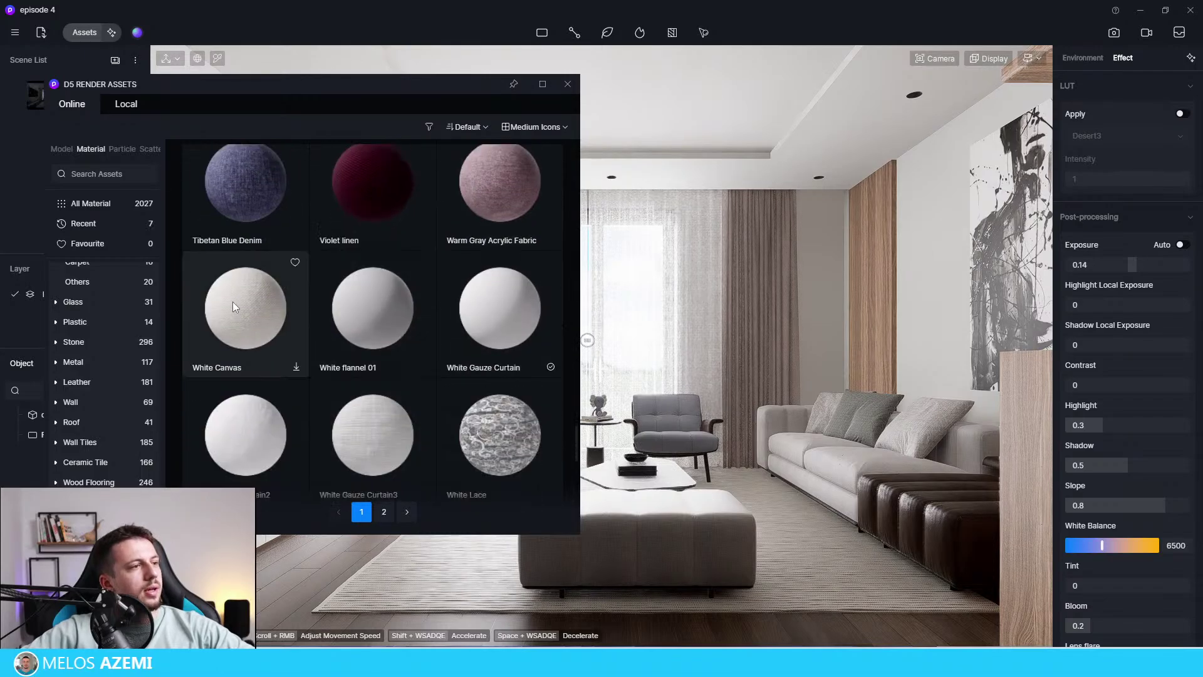
scroll(362, 344, "down", 5)
scroll(411, 444, "down", 5)
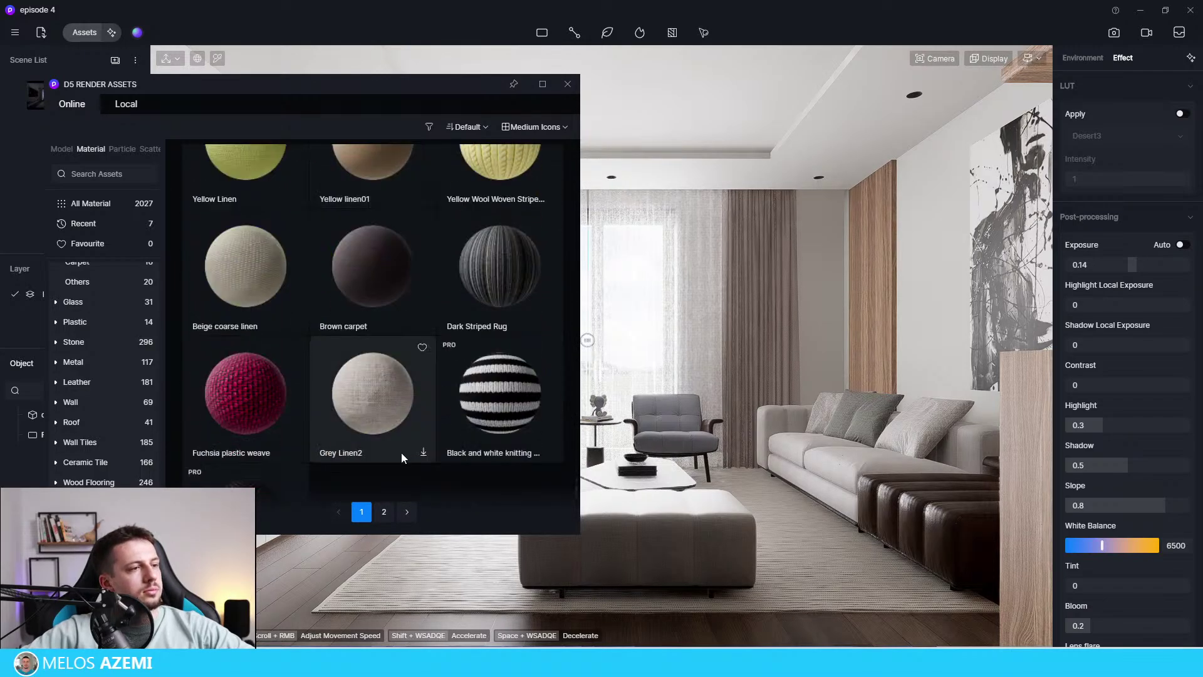
scroll(411, 401, "up", 15)
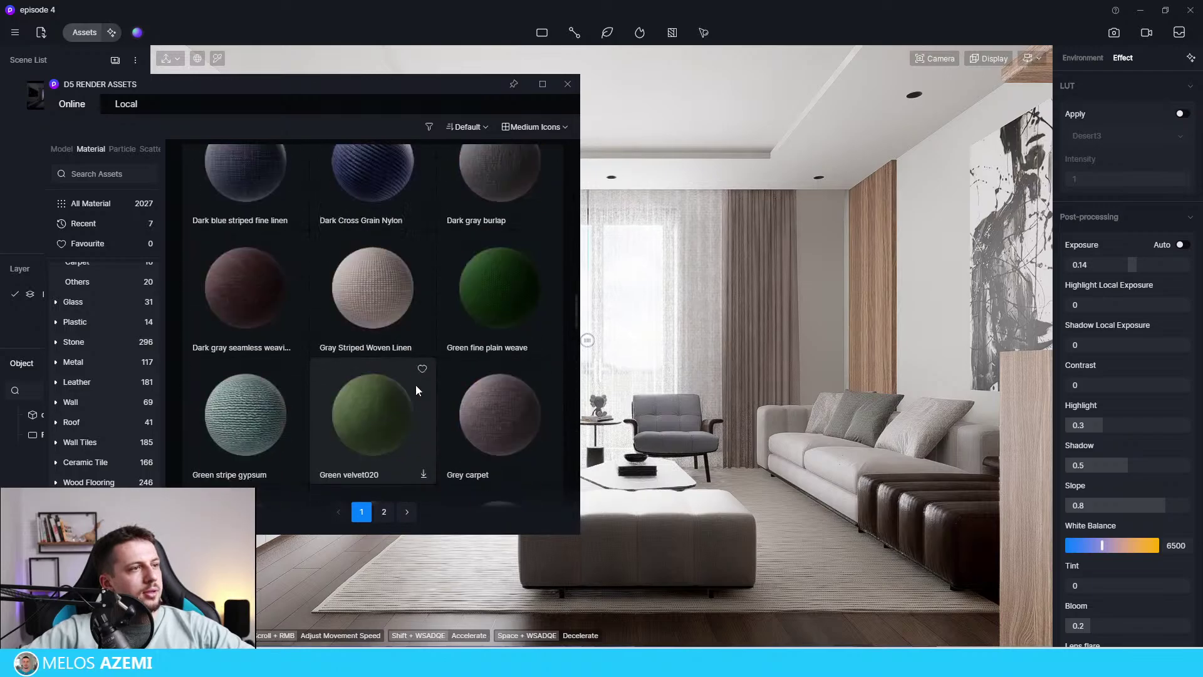
scroll(476, 401, "up", 10)
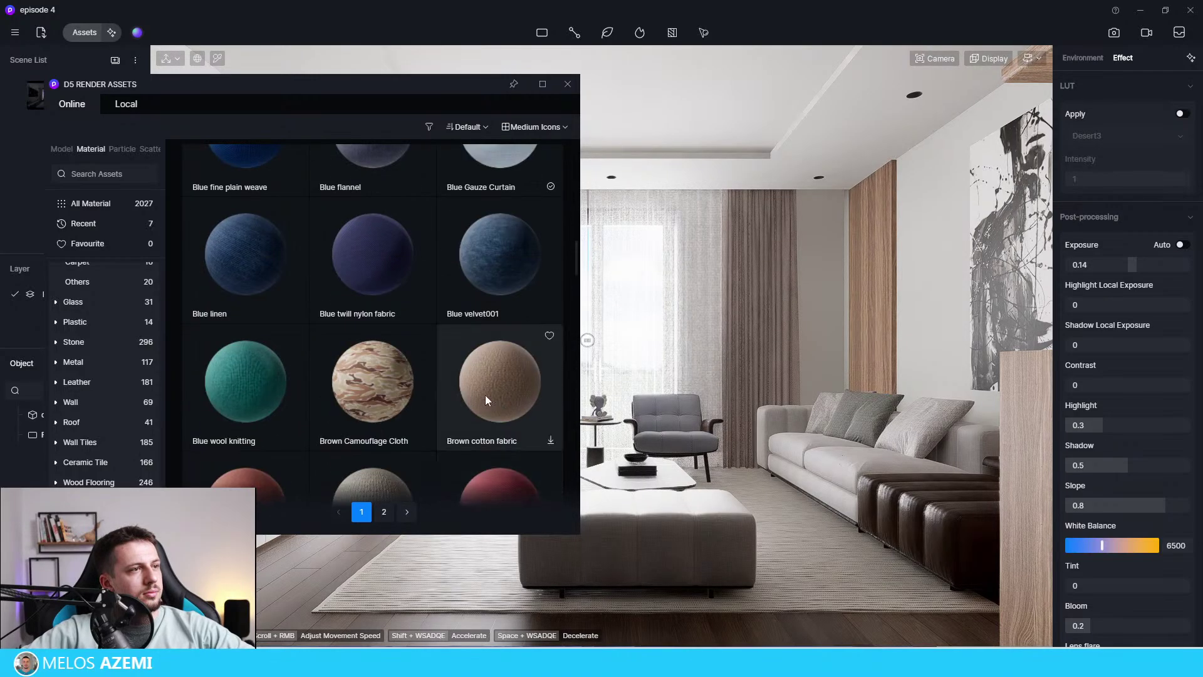
scroll(481, 424, "up", 3)
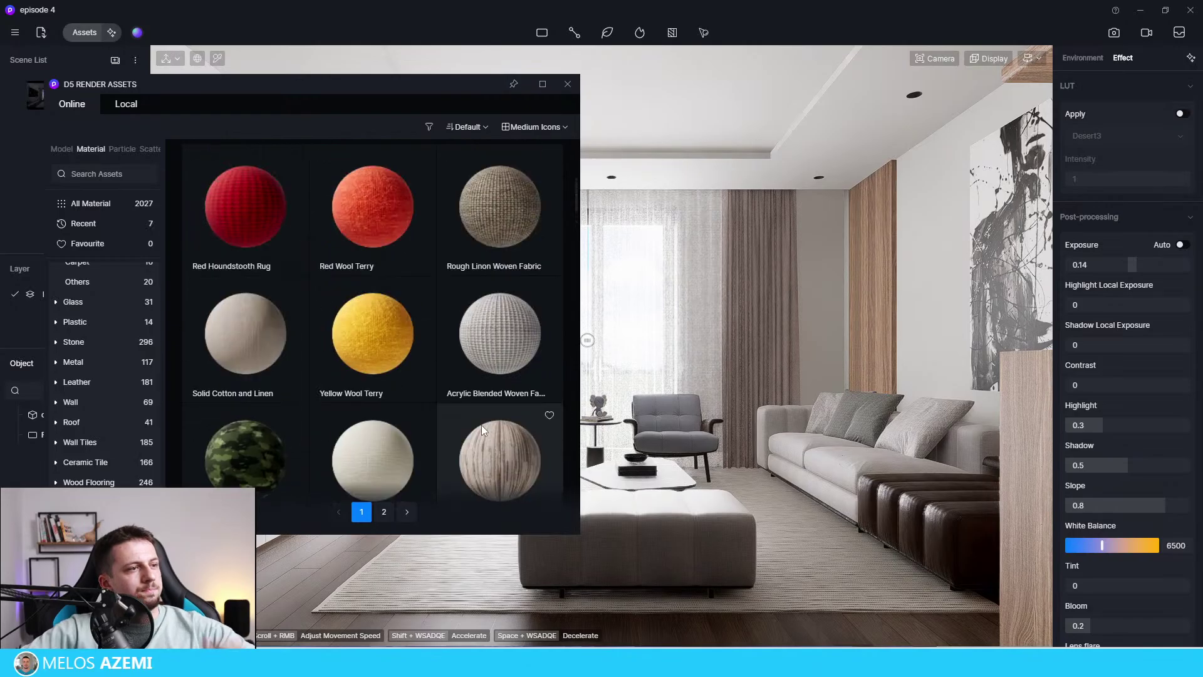
scroll(439, 420, "down", 3)
scroll(401, 401, "up", 5)
scroll(371, 383, "up", 3)
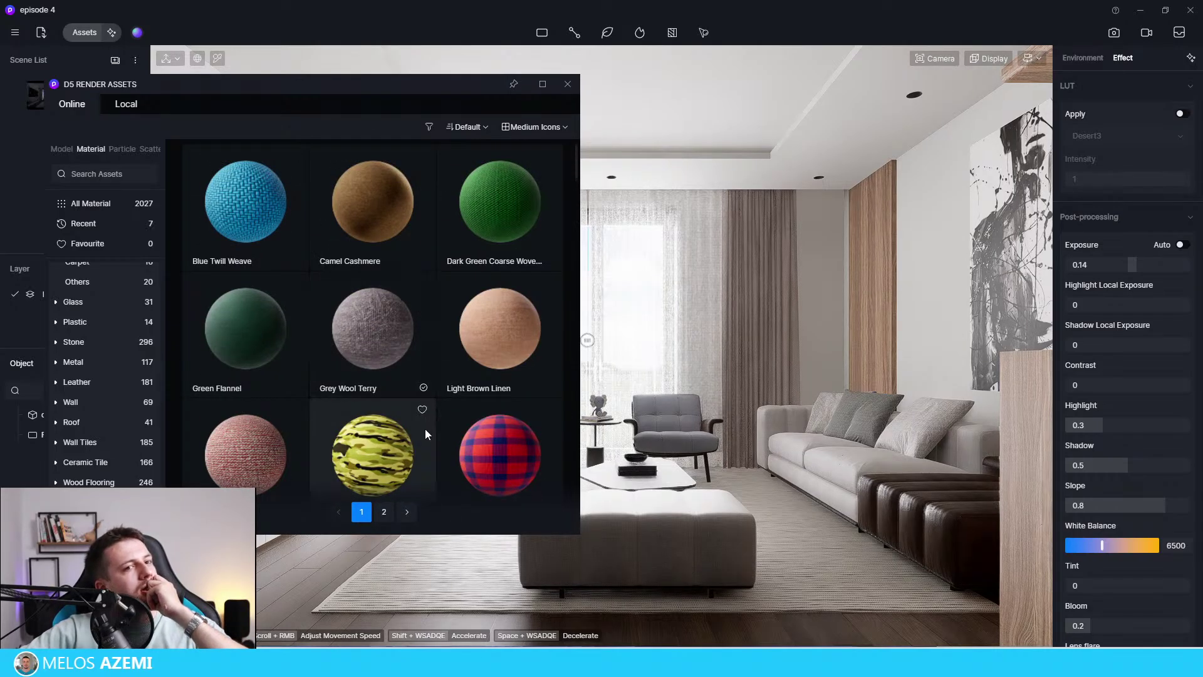
Find Gray Striped Woven Linen among the Fabric materials and apply it to the sofa and the ottoman.
scroll(431, 347, "down", 3)
scroll(439, 362, "down", 3)
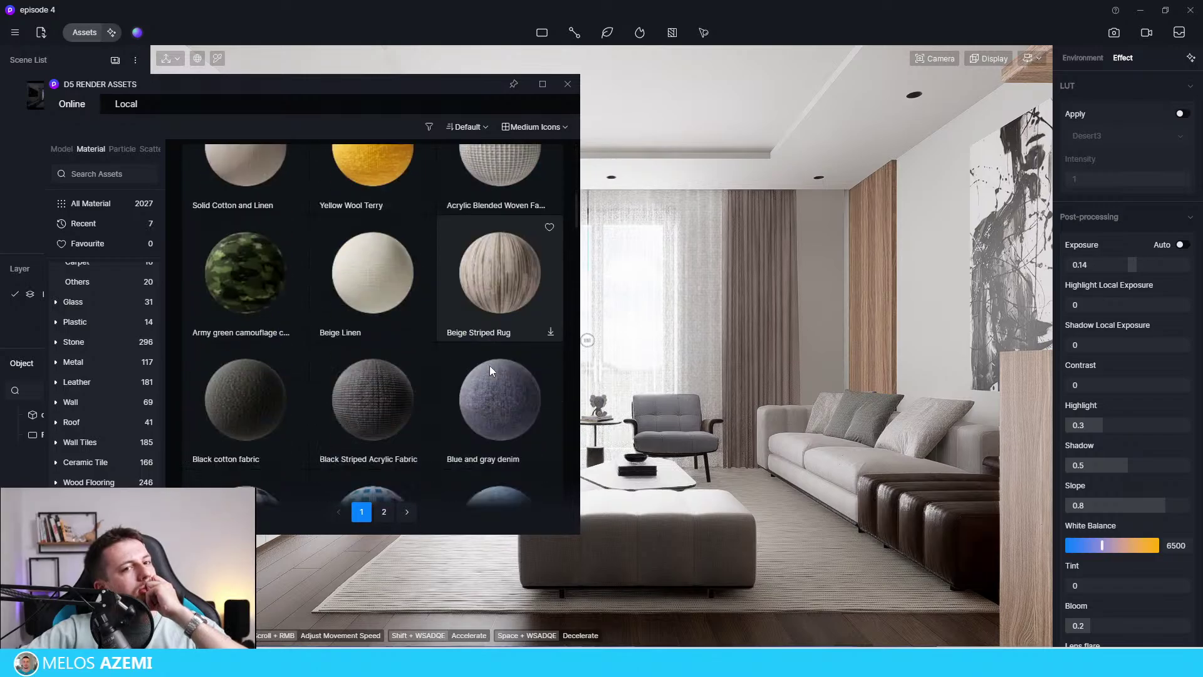
scroll(451, 401, "down", 3)
scroll(387, 386, "down", 6)
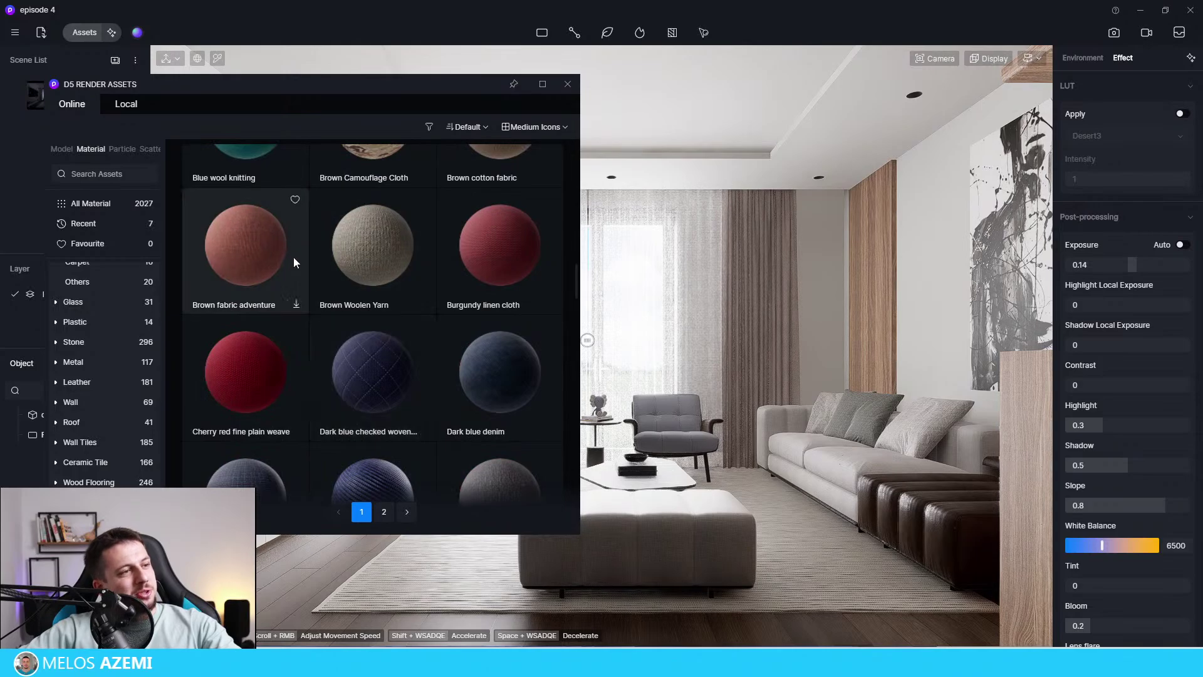
scroll(376, 241, "down", 2)
scroll(382, 263, "up", 1)
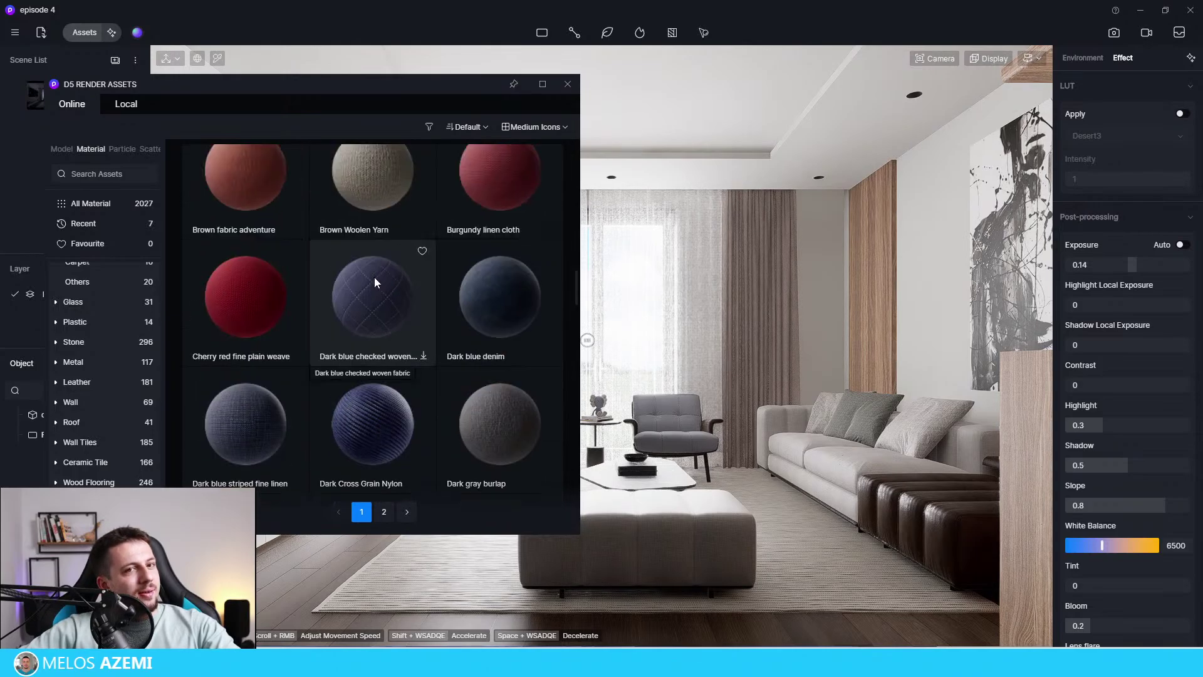
scroll(377, 223, "down", 3)
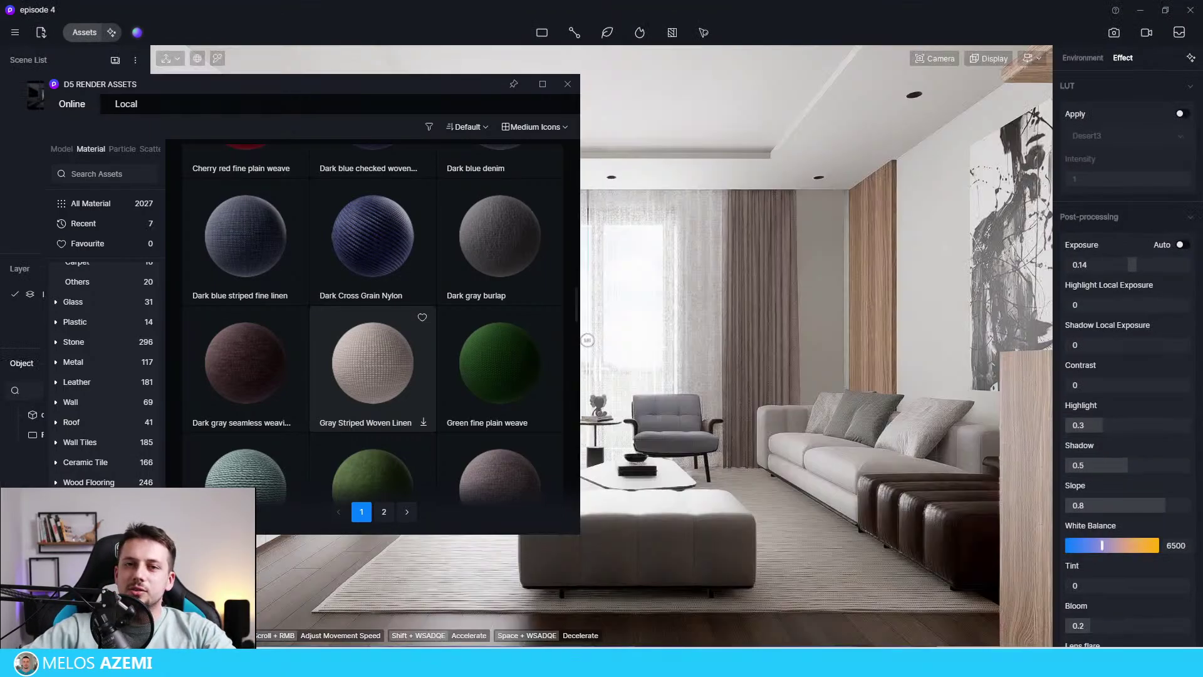
left_click_drag(373, 363, 587, 340)
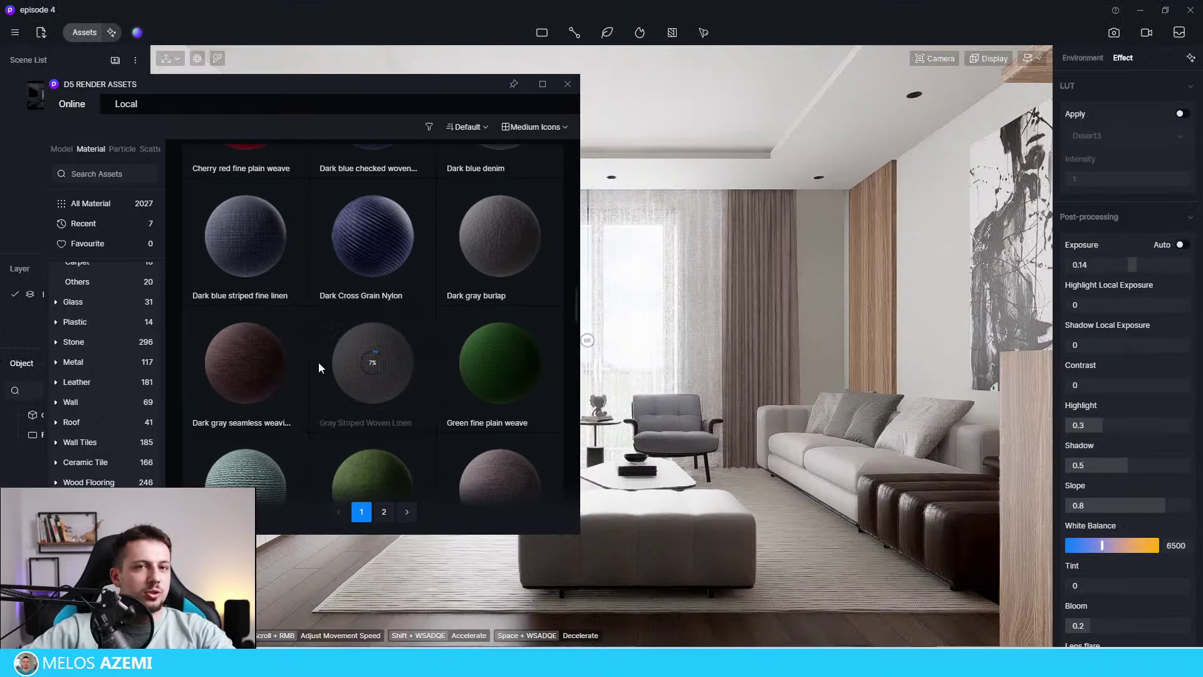
left_click_drag(377, 99, 312, 108)
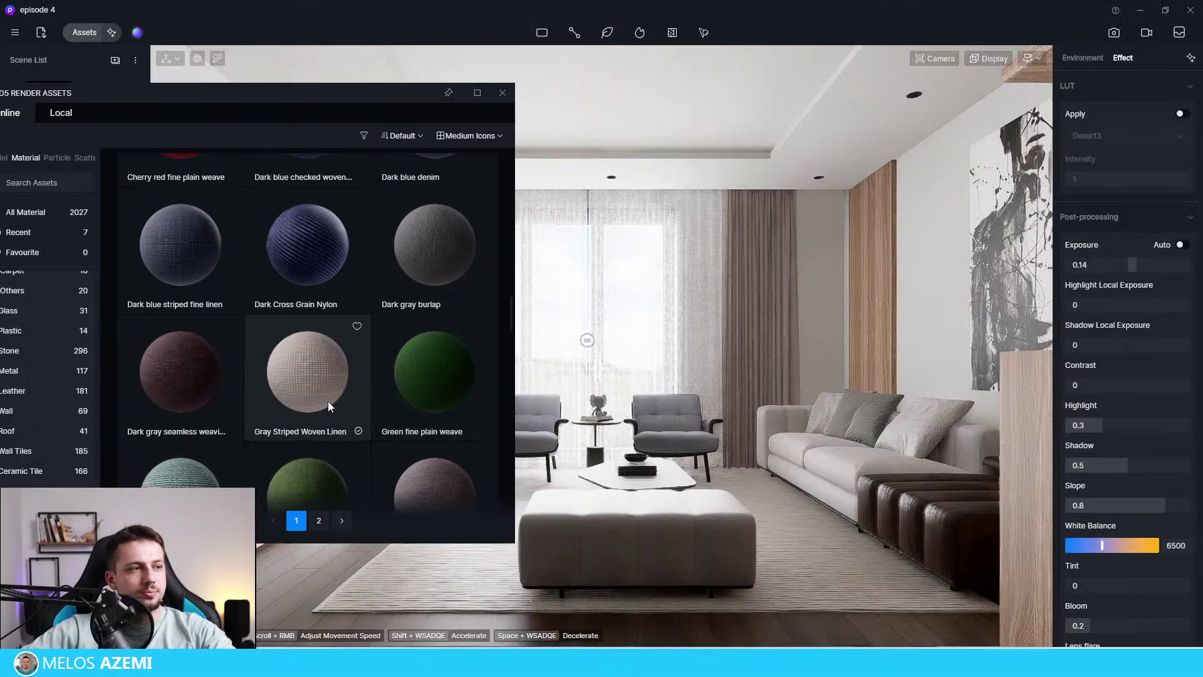
left_click_drag(325, 400, 677, 527)
left_click_drag(735, 622, 724, 655)
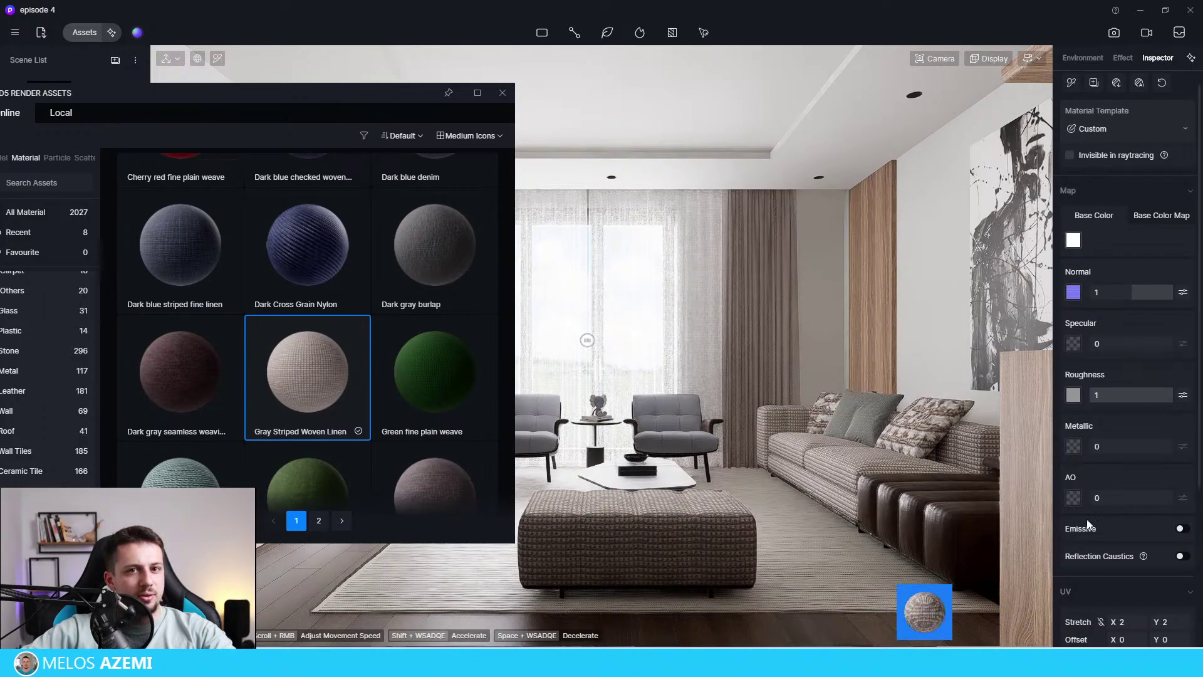
Link the linen's X and Y UV stretch, try 0.2 and 5, and set both to 3.
scroll(1122, 551, "down", 2)
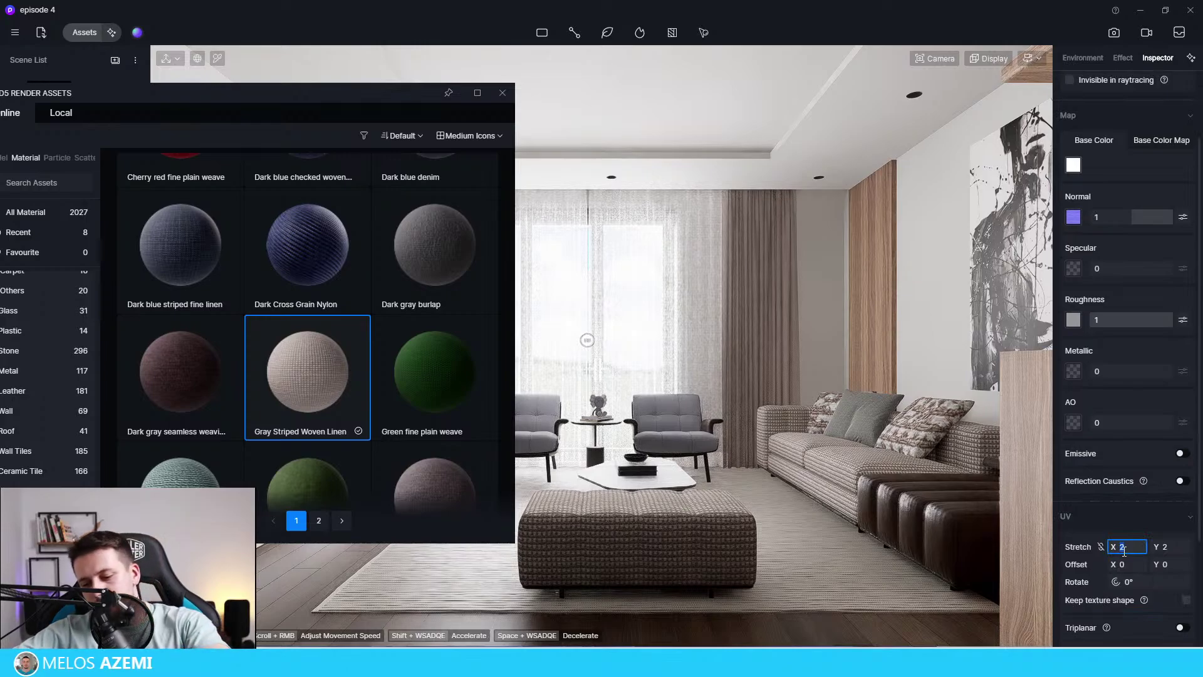
key("Return")
double_click(1125, 547)
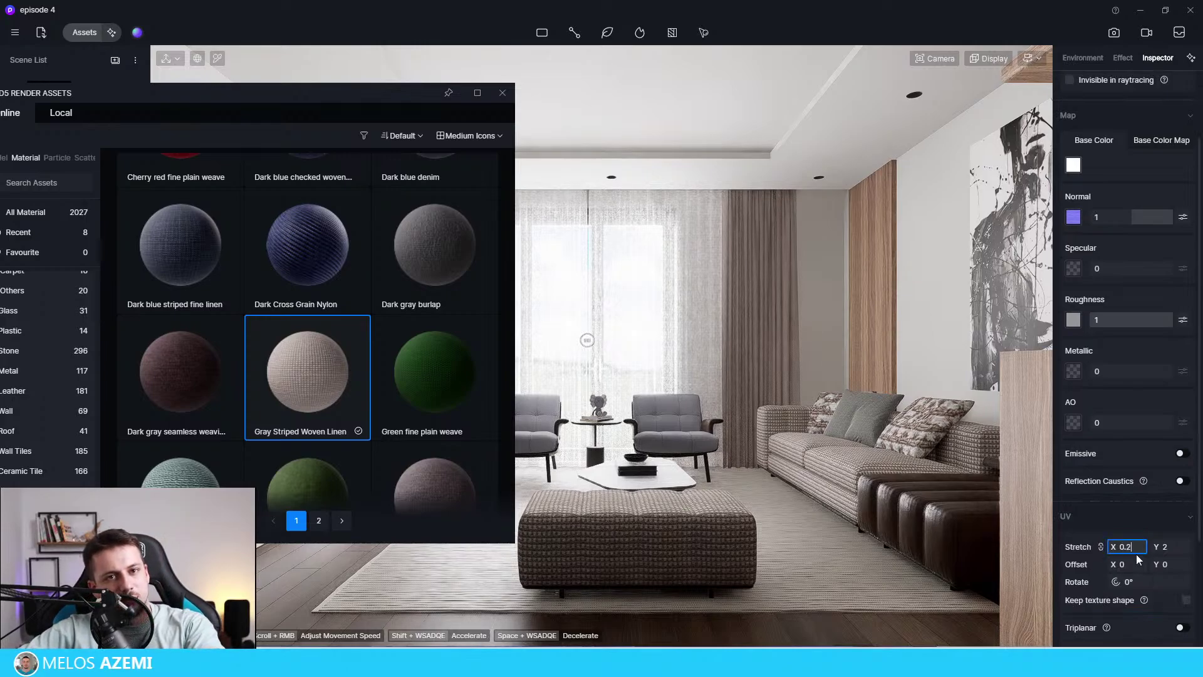
type("0.2")
key("Return")
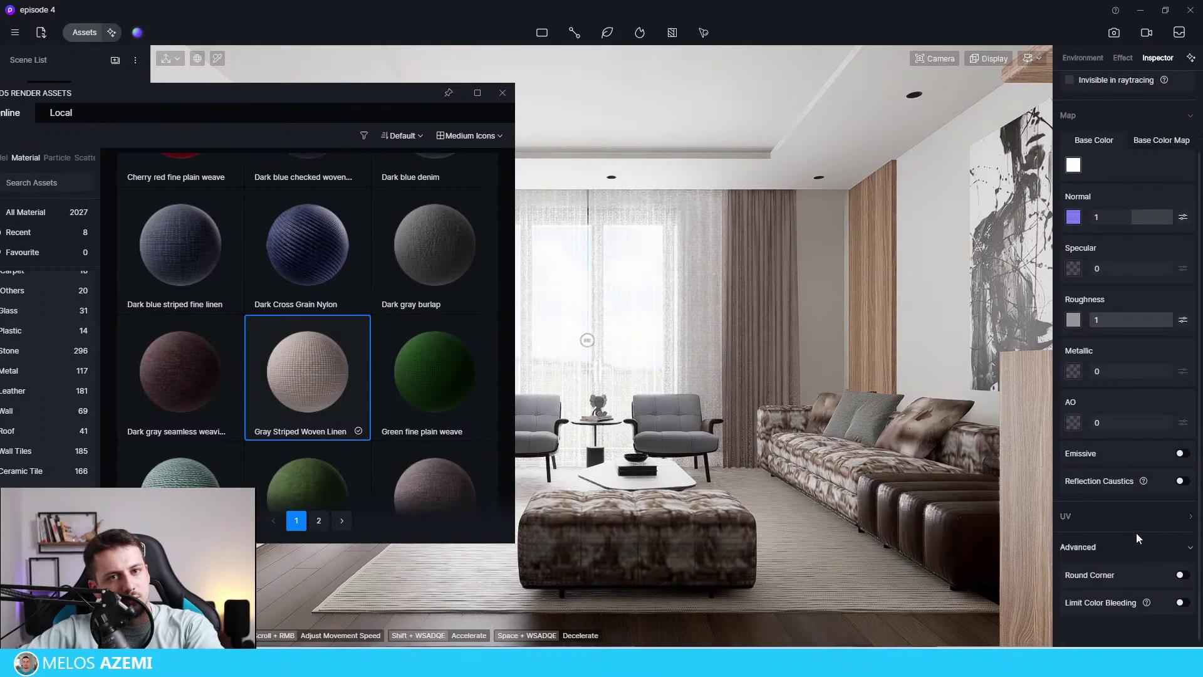
double_click(1133, 545)
type("5")
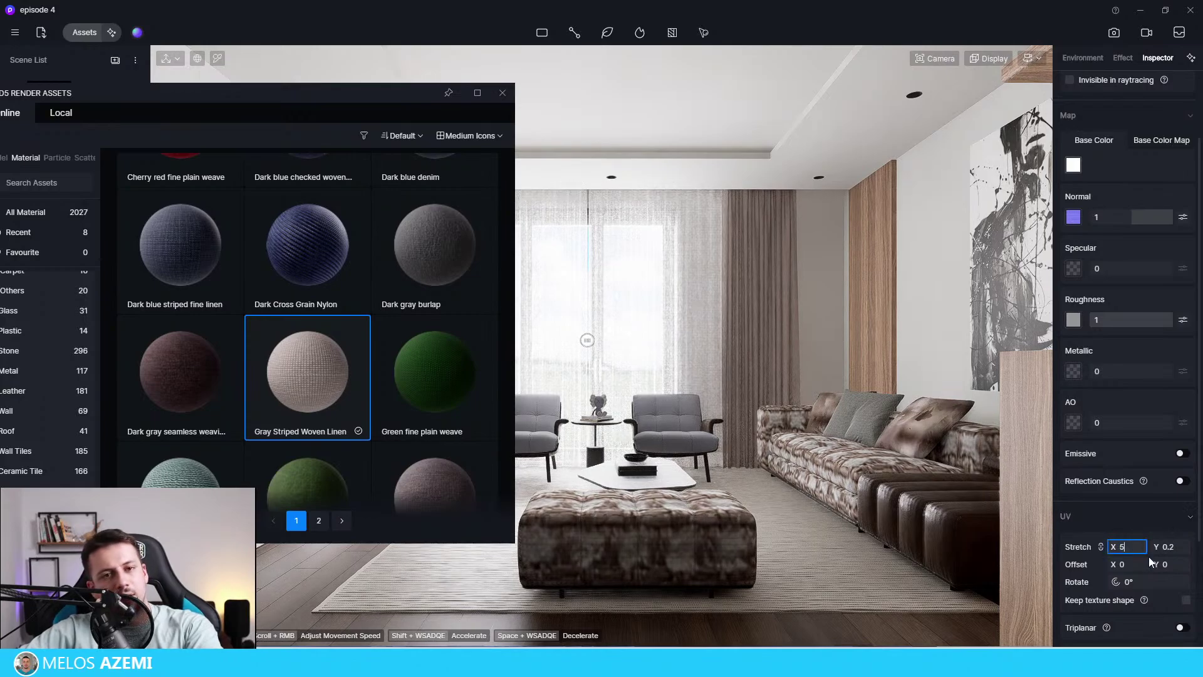
key("Tab")
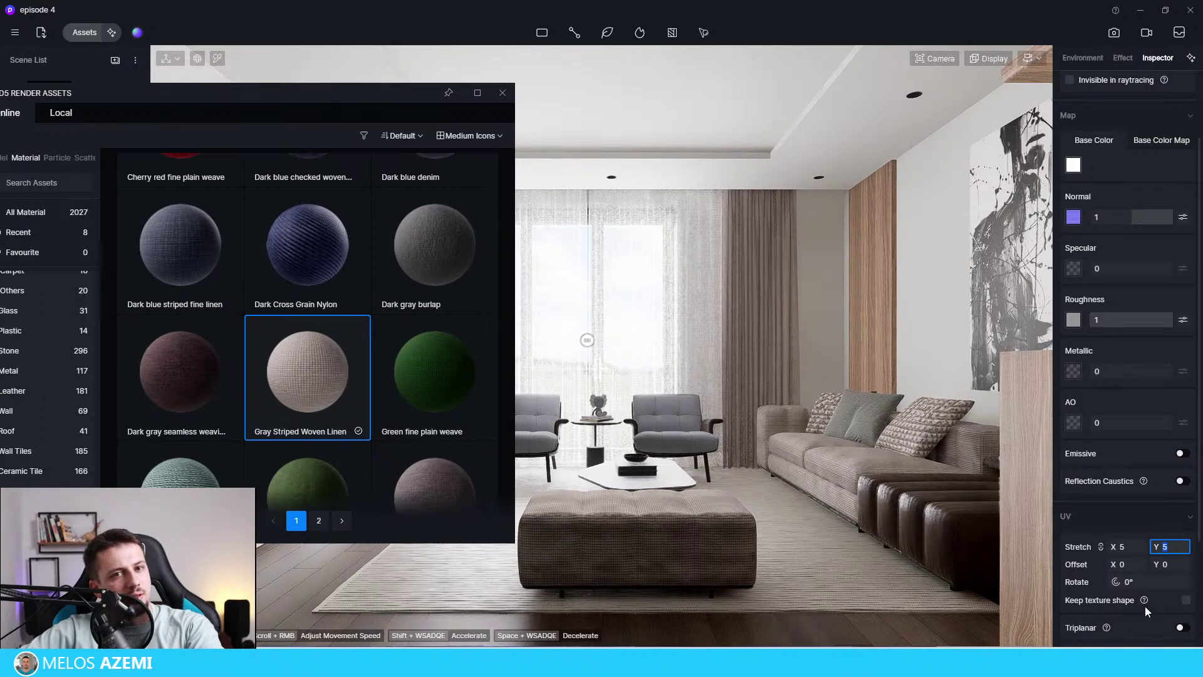
double_click(1128, 544)
type("3")
key("Return")
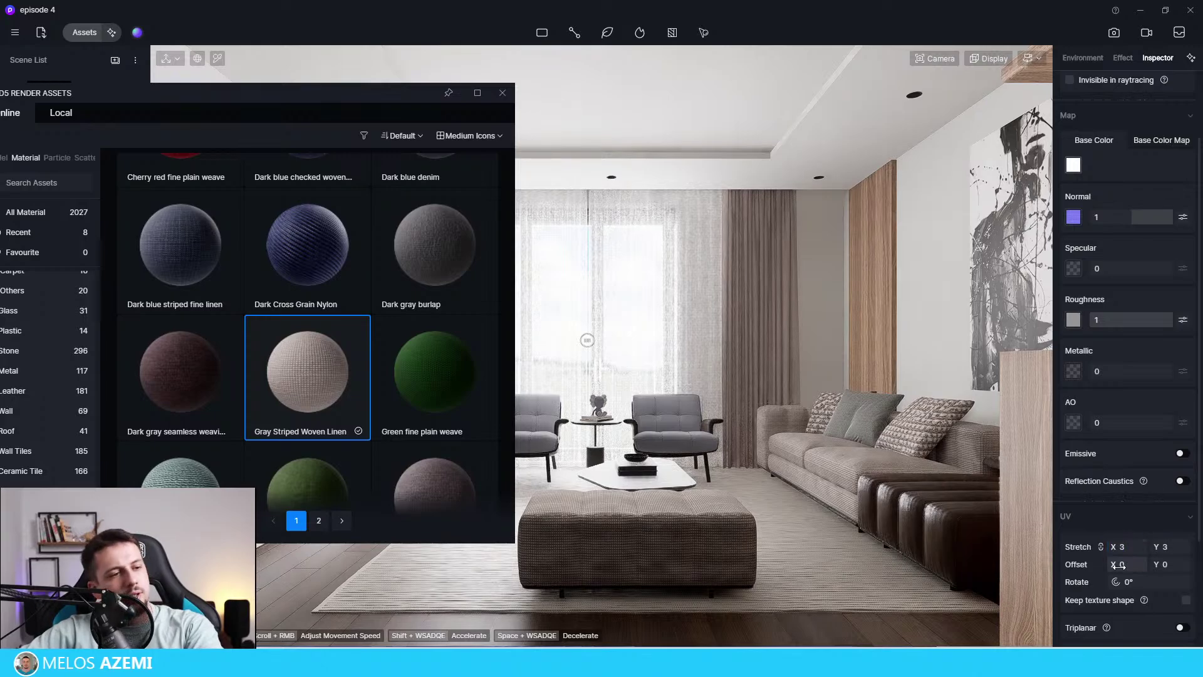
Adjust the linen's base color map to a saturation of -67 and a brightness of 19.
scroll(1076, 301, "up", 2)
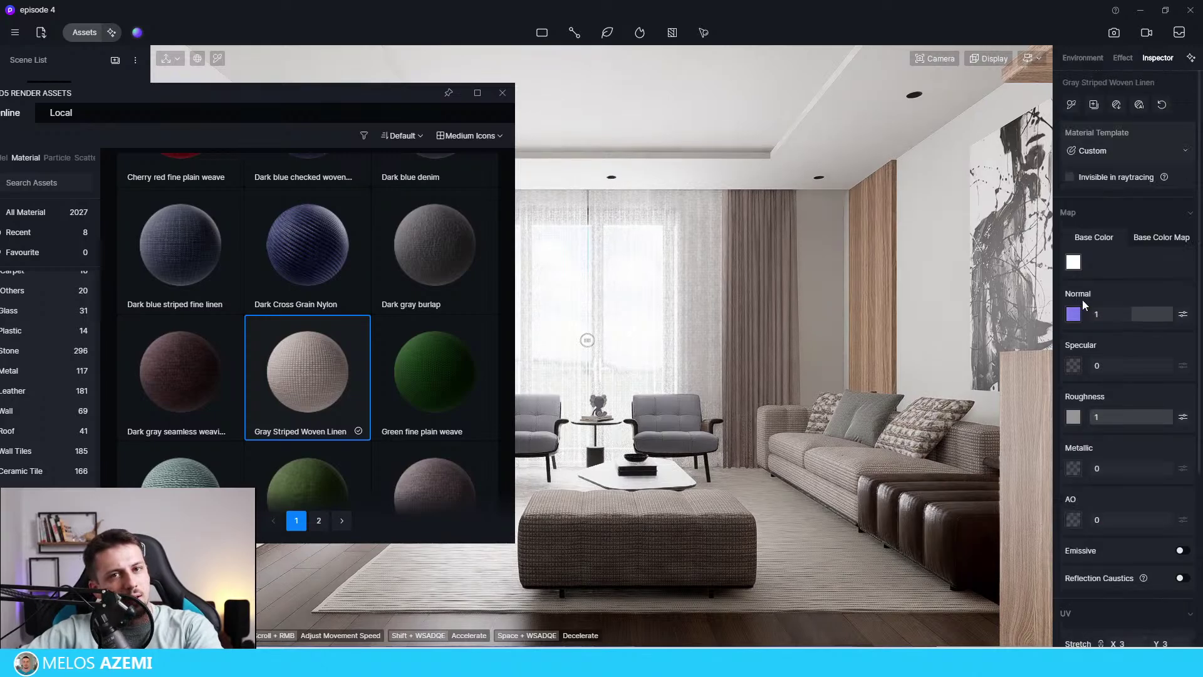
left_click(1073, 262)
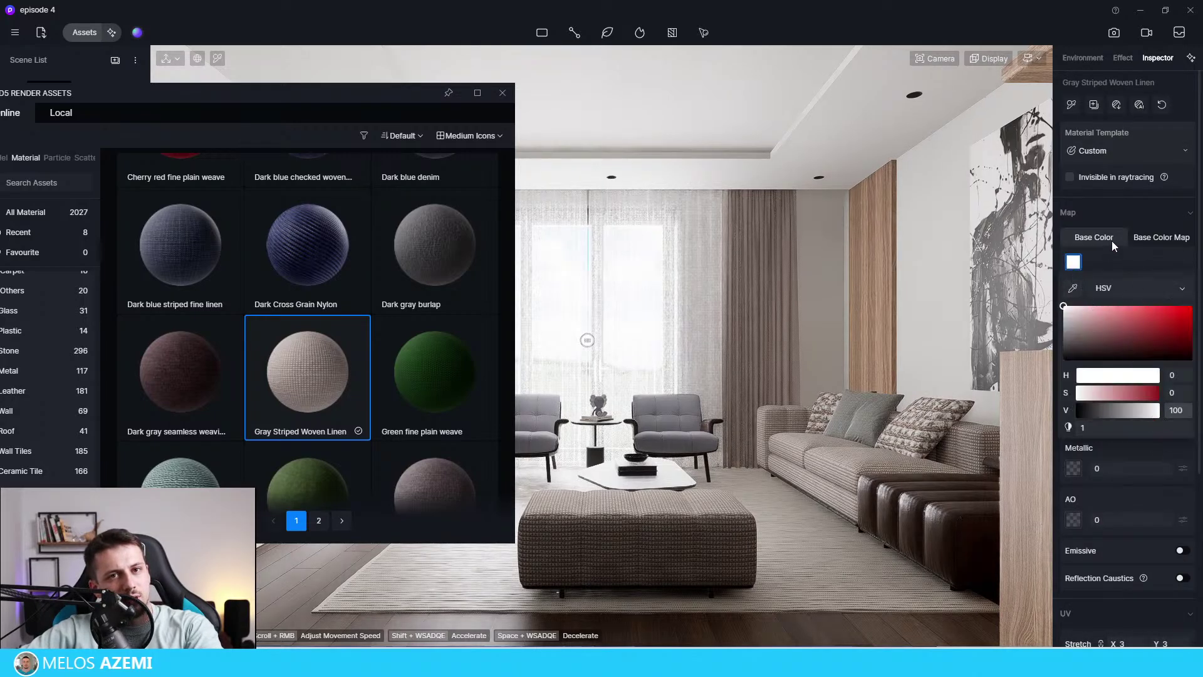
left_click(1141, 240)
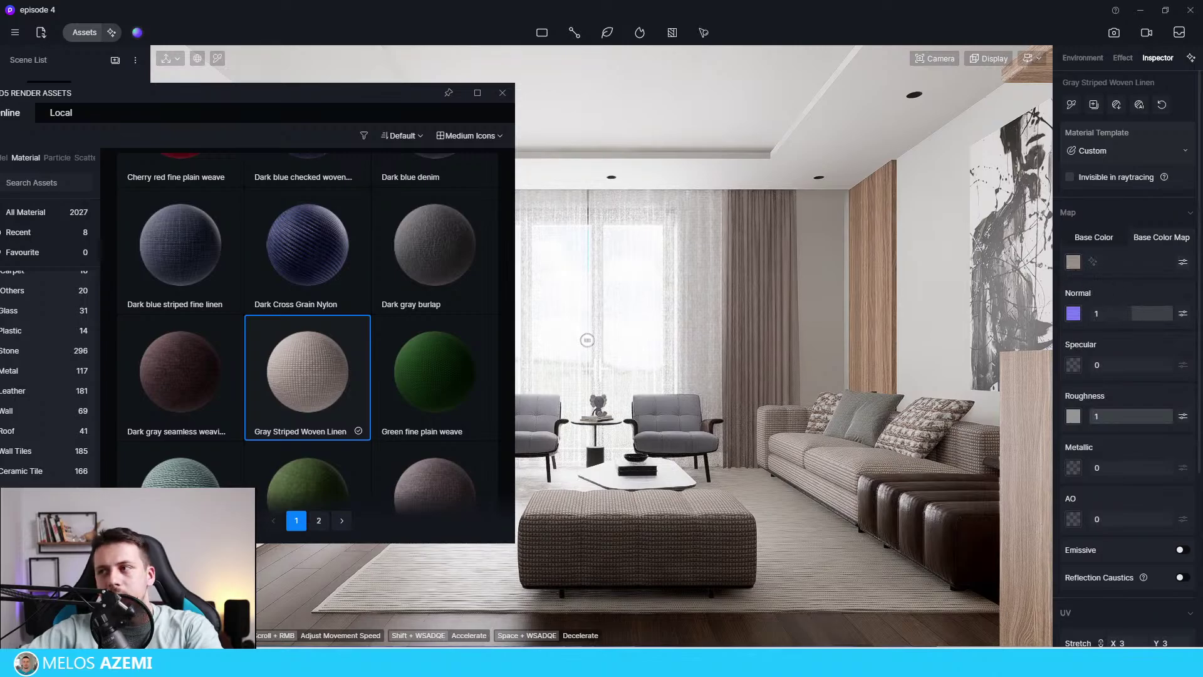
left_click(1183, 262)
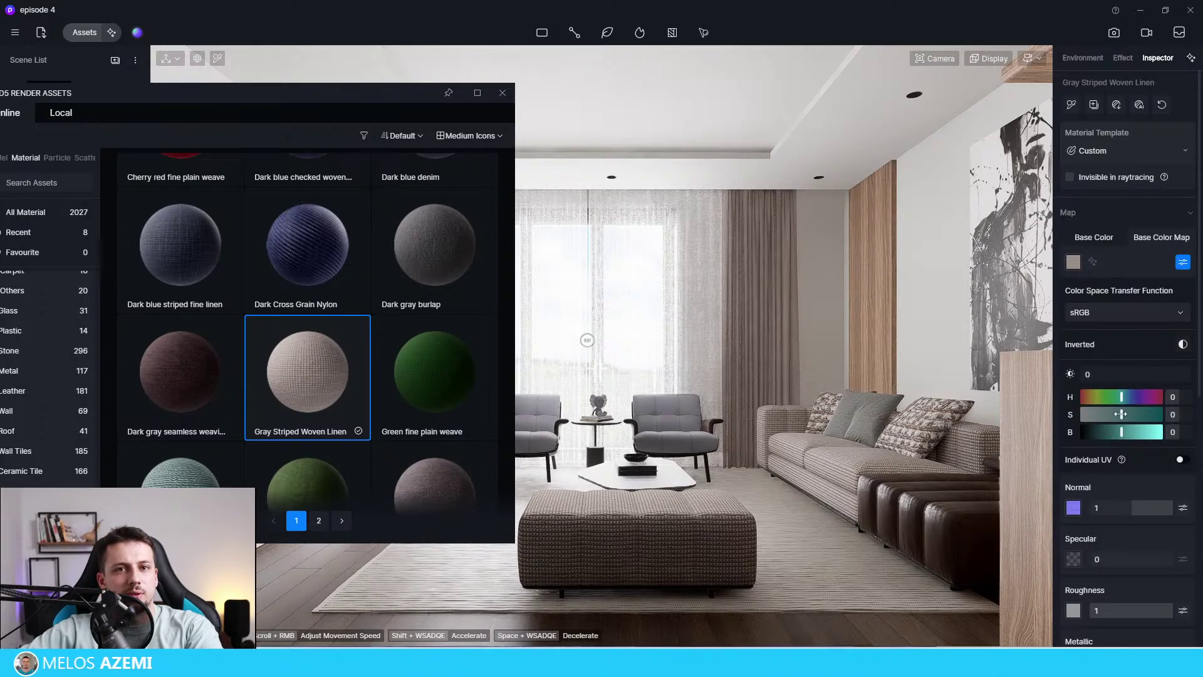
mouse_move(1121, 415)
left_mouse_down()
mouse_move(1094, 414)
mouse_move(1128, 432)
left_mouse_up()
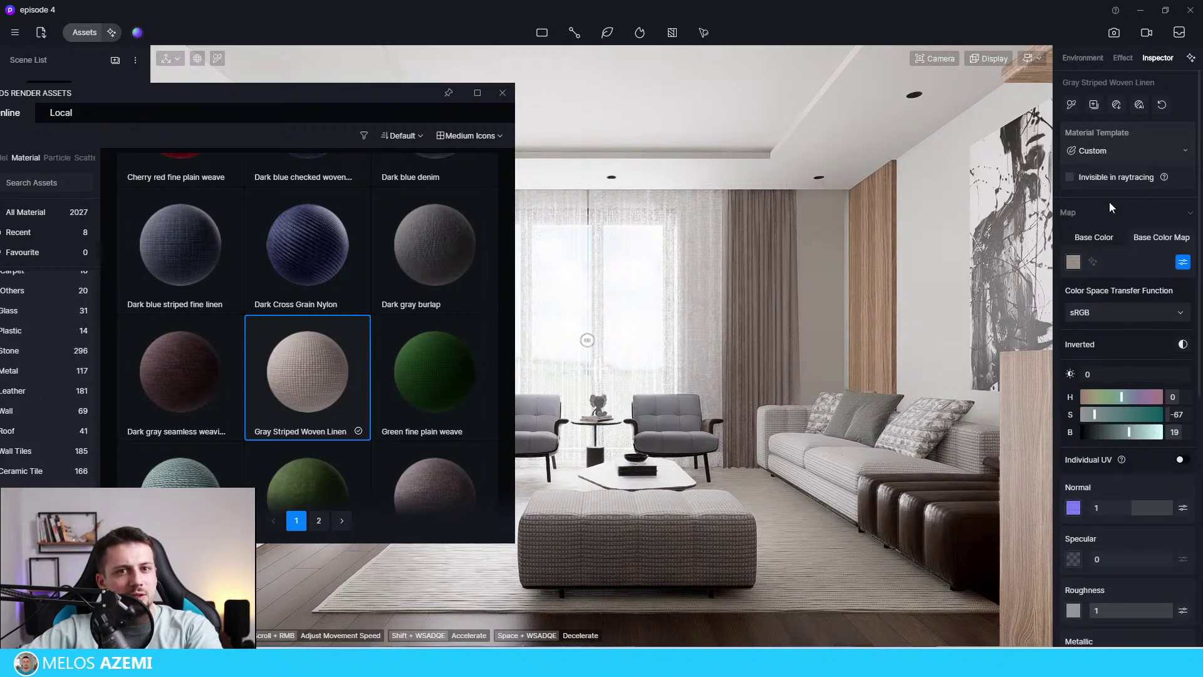
Try UV stretches of 1.5 and 5 on the sofa linen, and set the stretch to 8 in both directions.
scroll(1145, 540, "down", 5)
left_click(1128, 537)
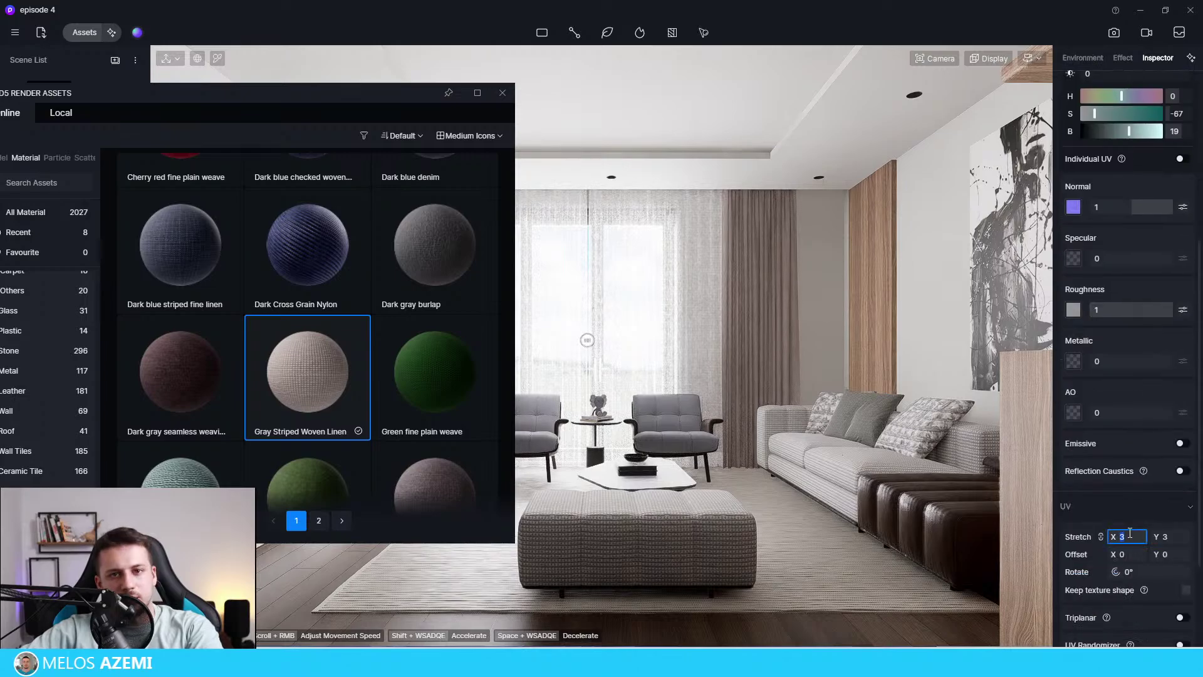
type("1.5")
key("Return")
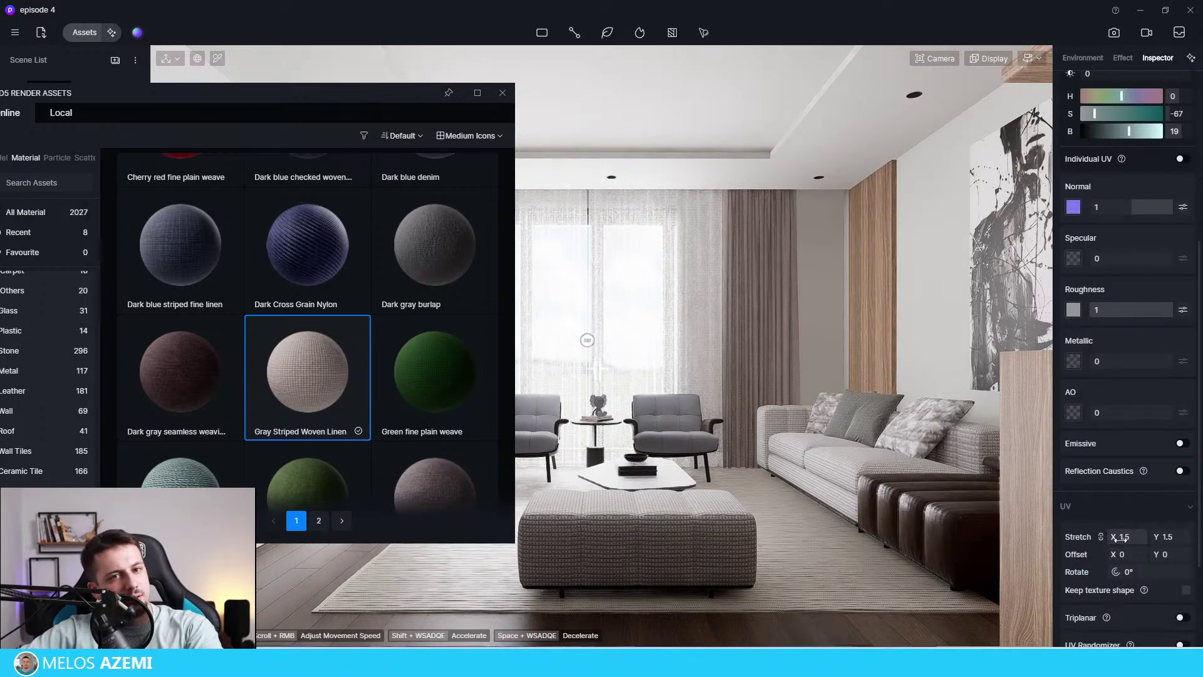
left_click(1128, 539)
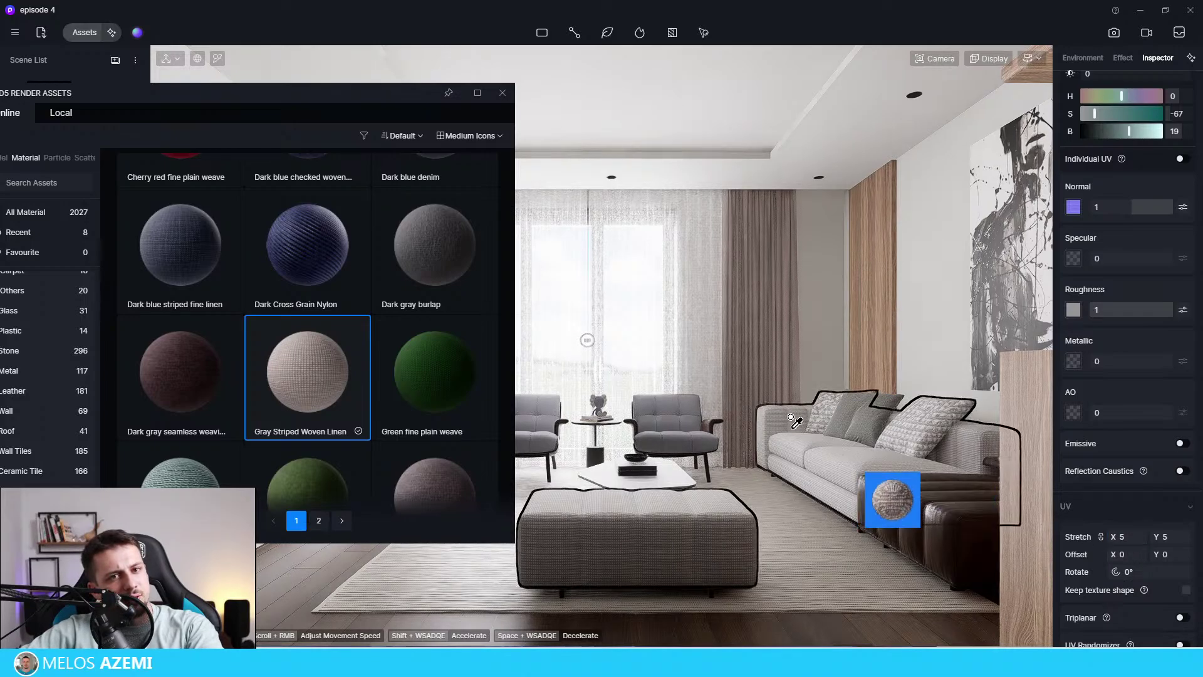
left_click(1122, 534)
type("8")
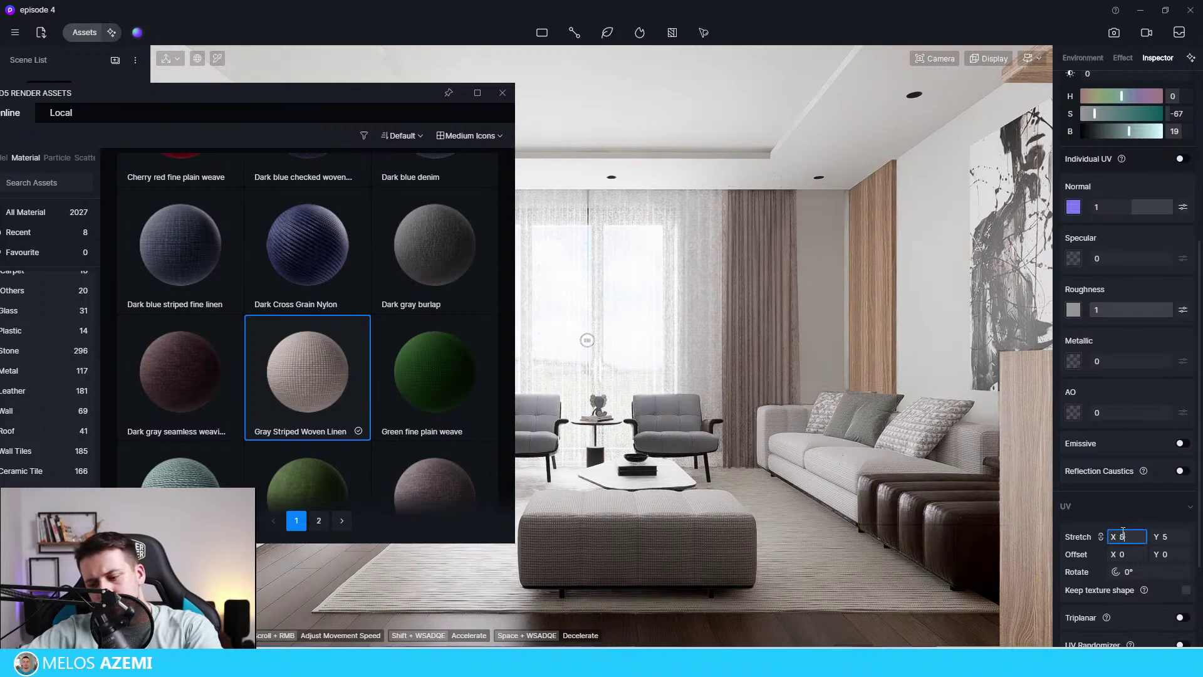
key("Return")
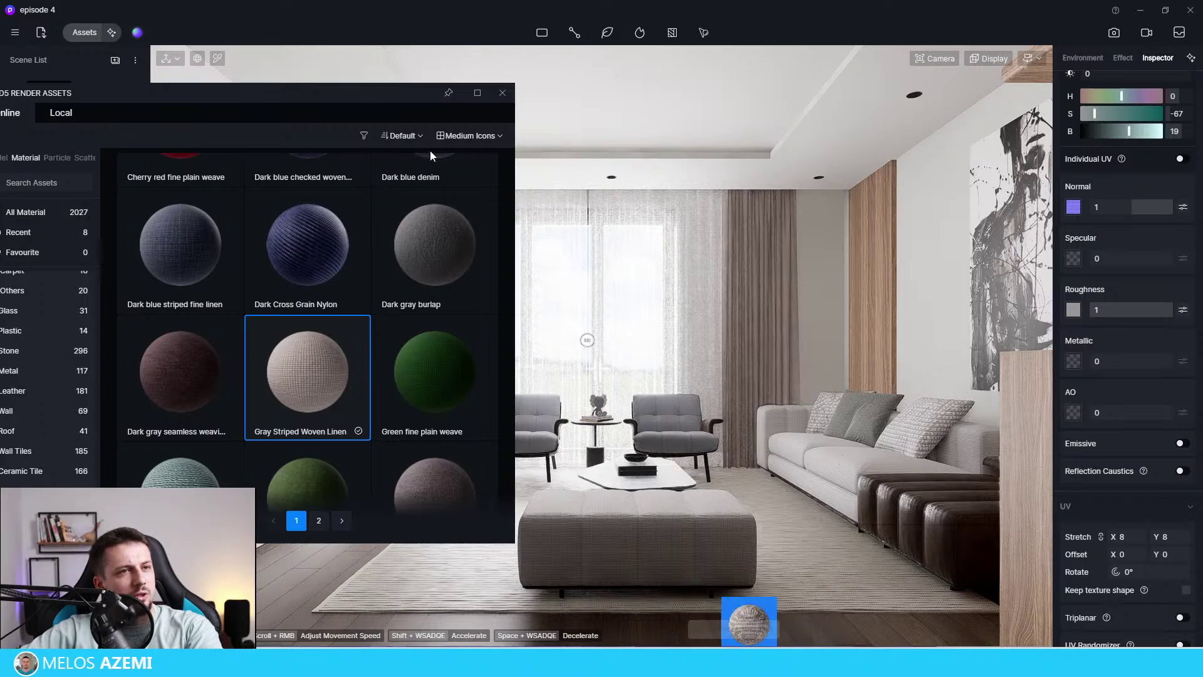
Apply Gray Striped Woven Linen to the upholstery of the two armchairs by the window.
left_click(689, 428)
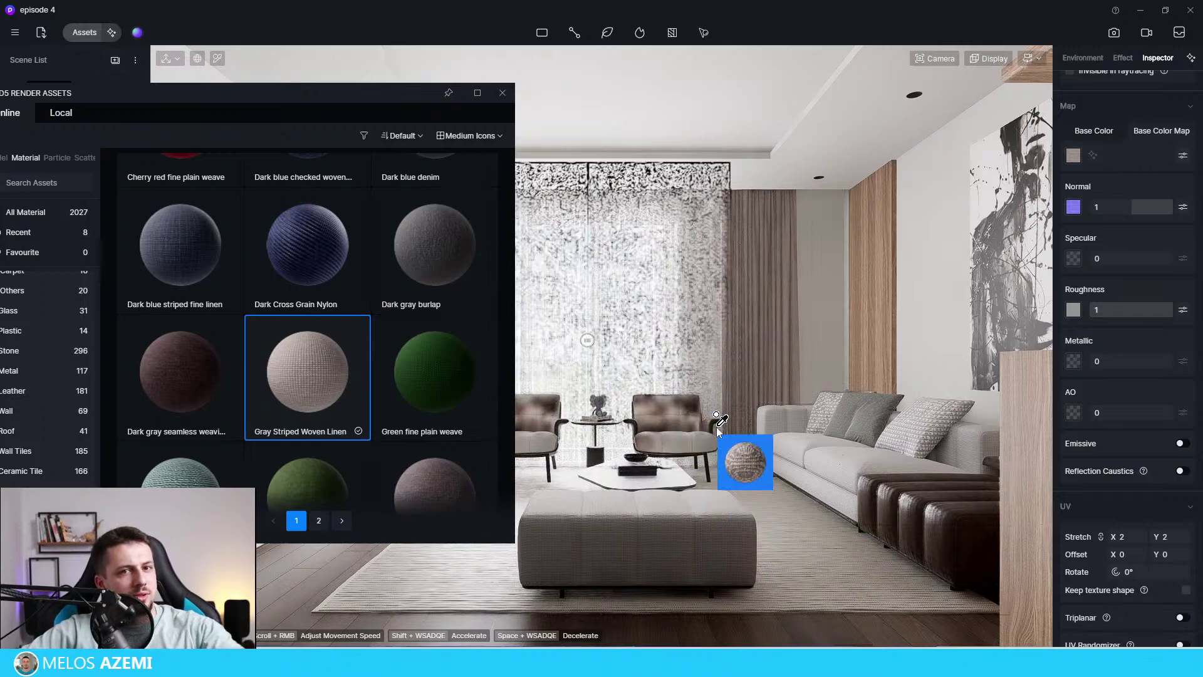
left_click(682, 438)
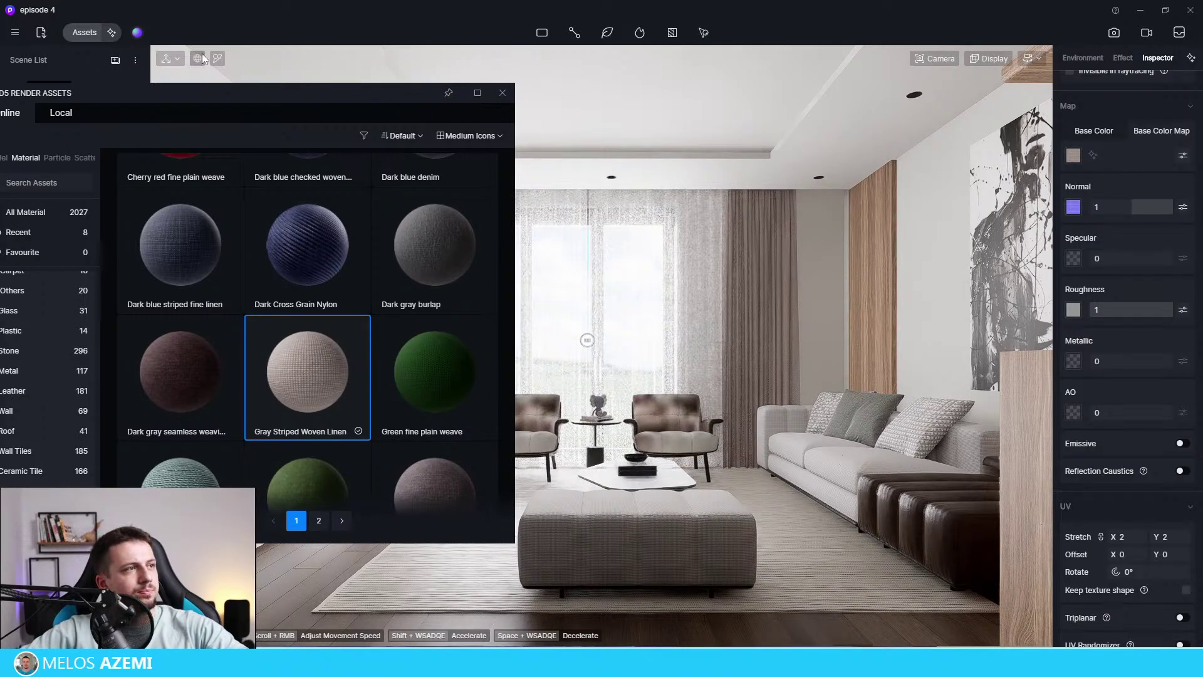
Sample the armchair's upholstery material and set its UV stretch to 8 in both directions.
left_click(217, 58)
left_click(652, 399)
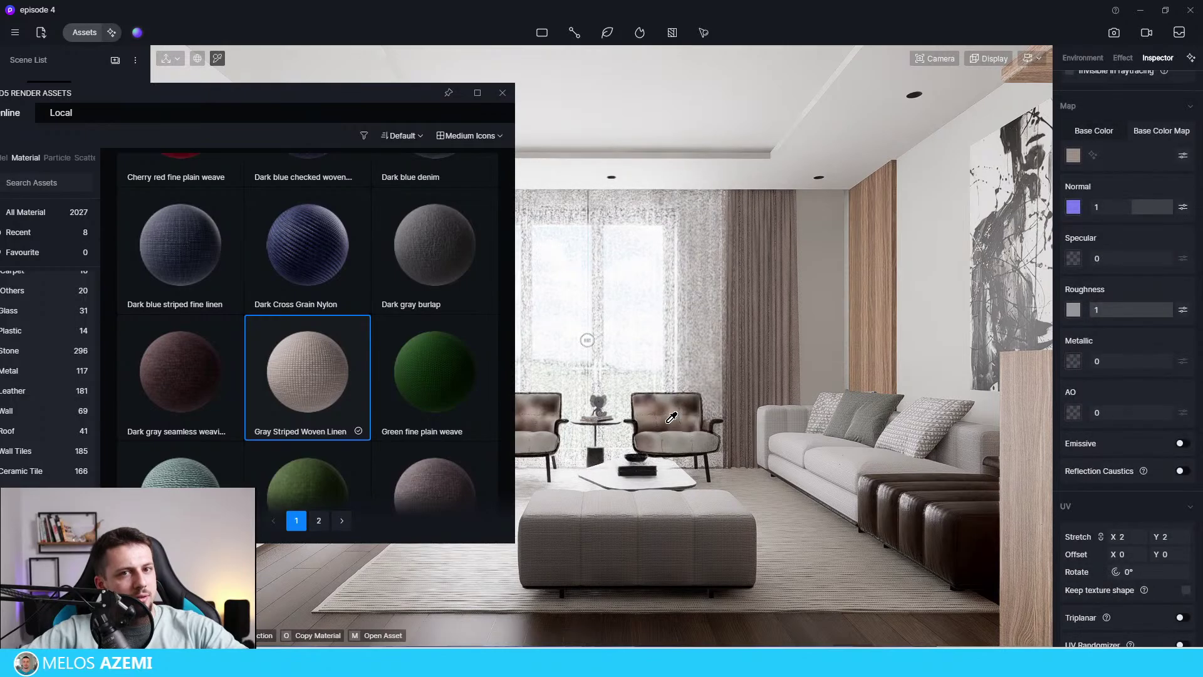
type("8")
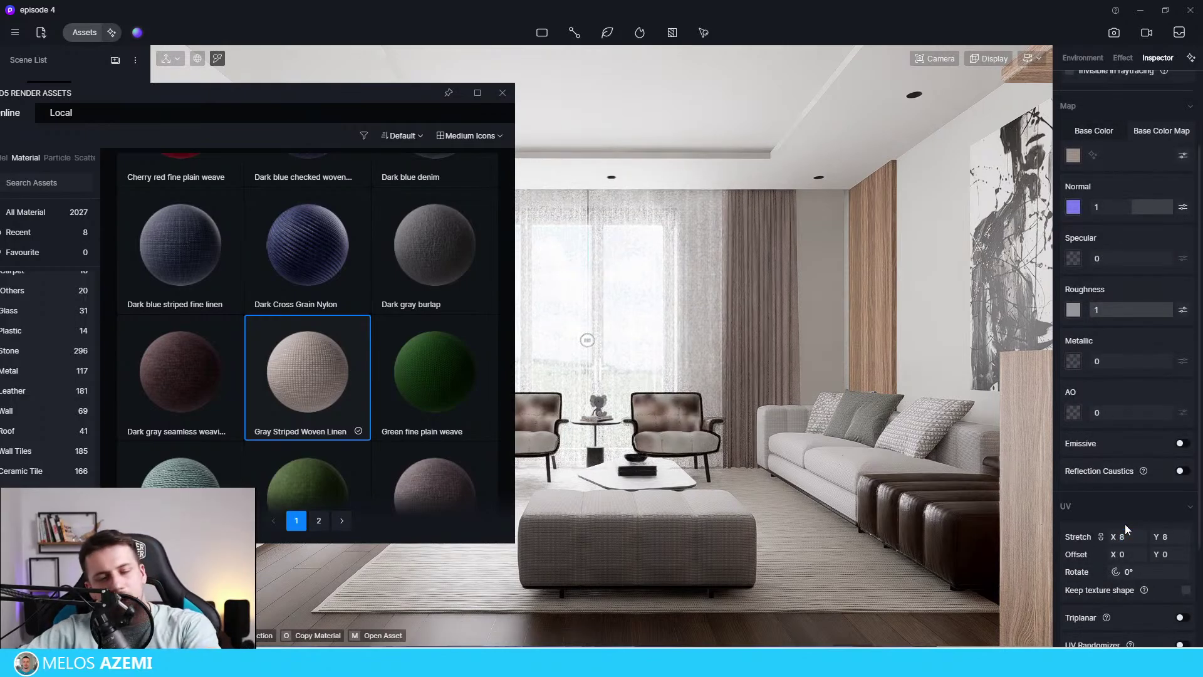
key("Return")
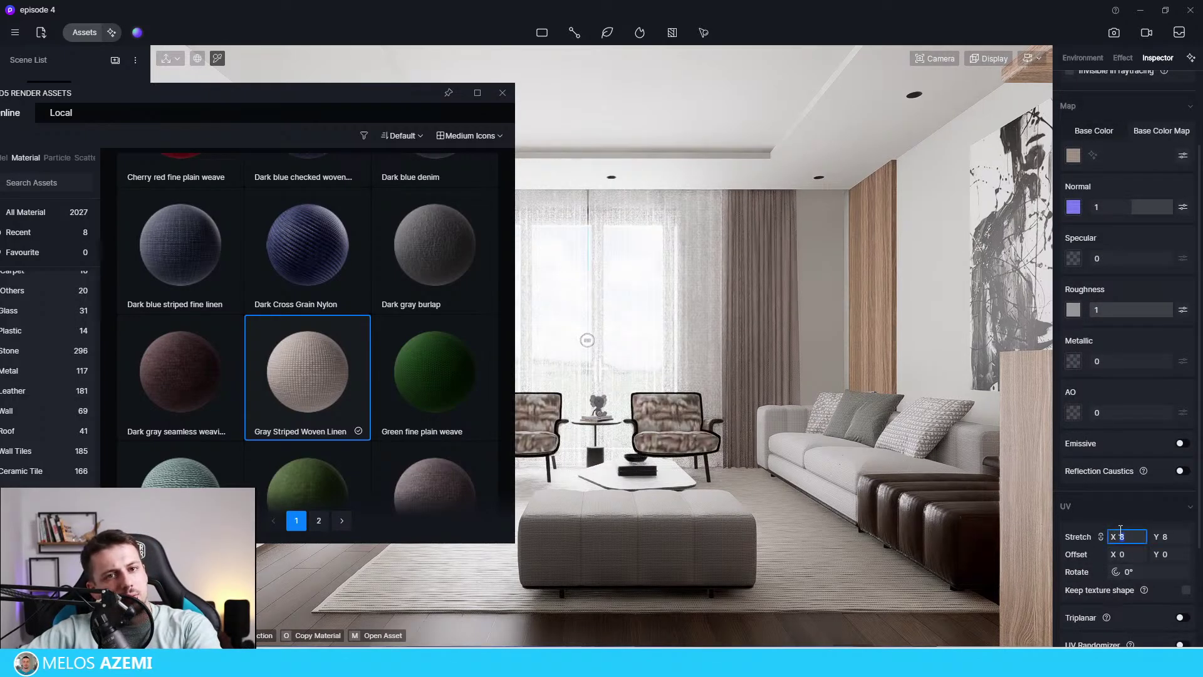
Adjust the armchair fabric's base color map to a saturation of about -83 and a brightness of about 34.
scroll(1103, 197, "up", 3)
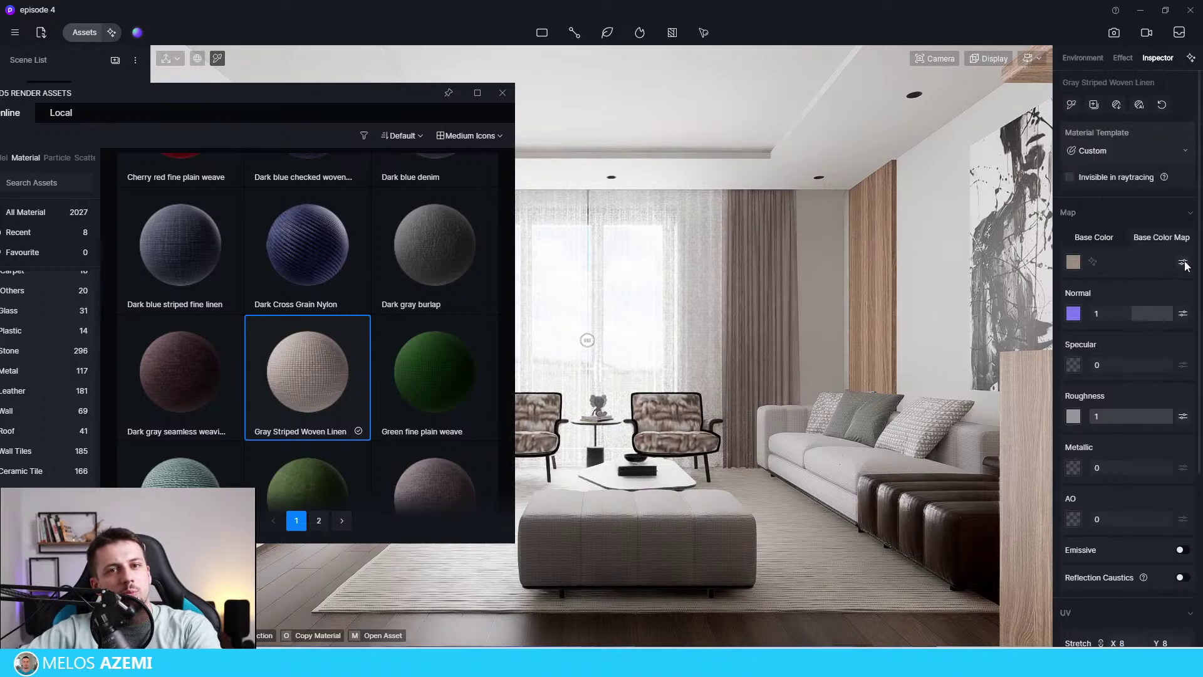
left_click(1183, 262)
left_click_drag(1122, 437, 1152, 412)
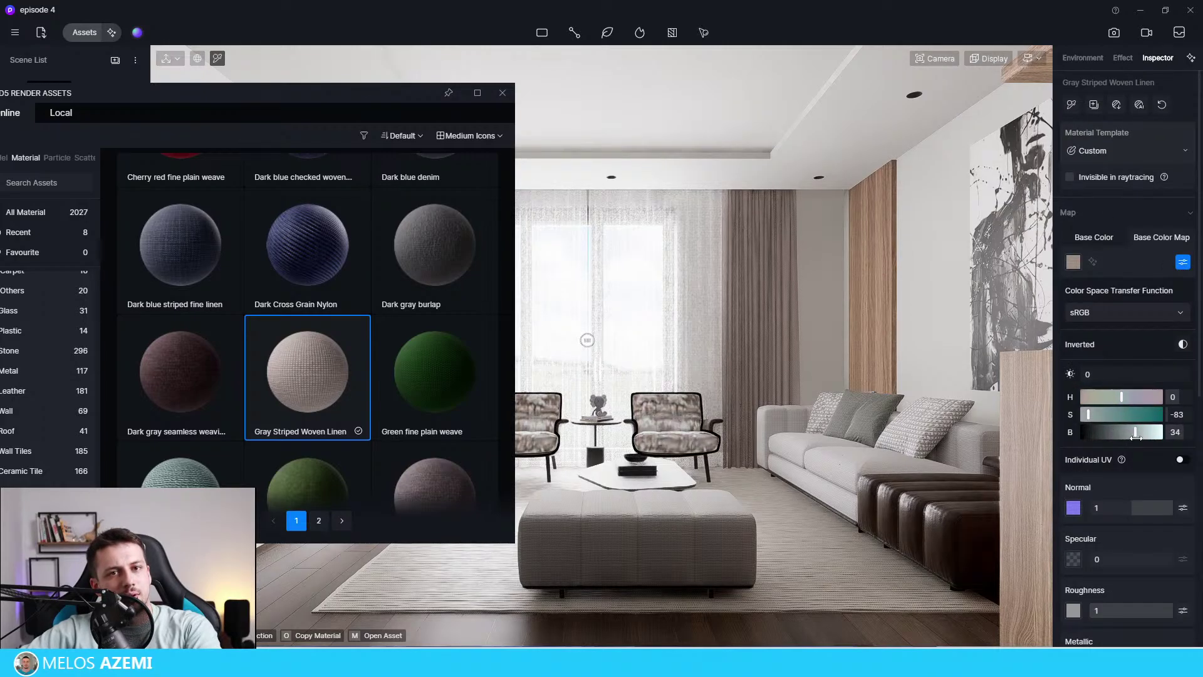
Try UV stretch values of 0.2 and 5 on the armchair fabric.
scroll(1128, 376, "down", 10)
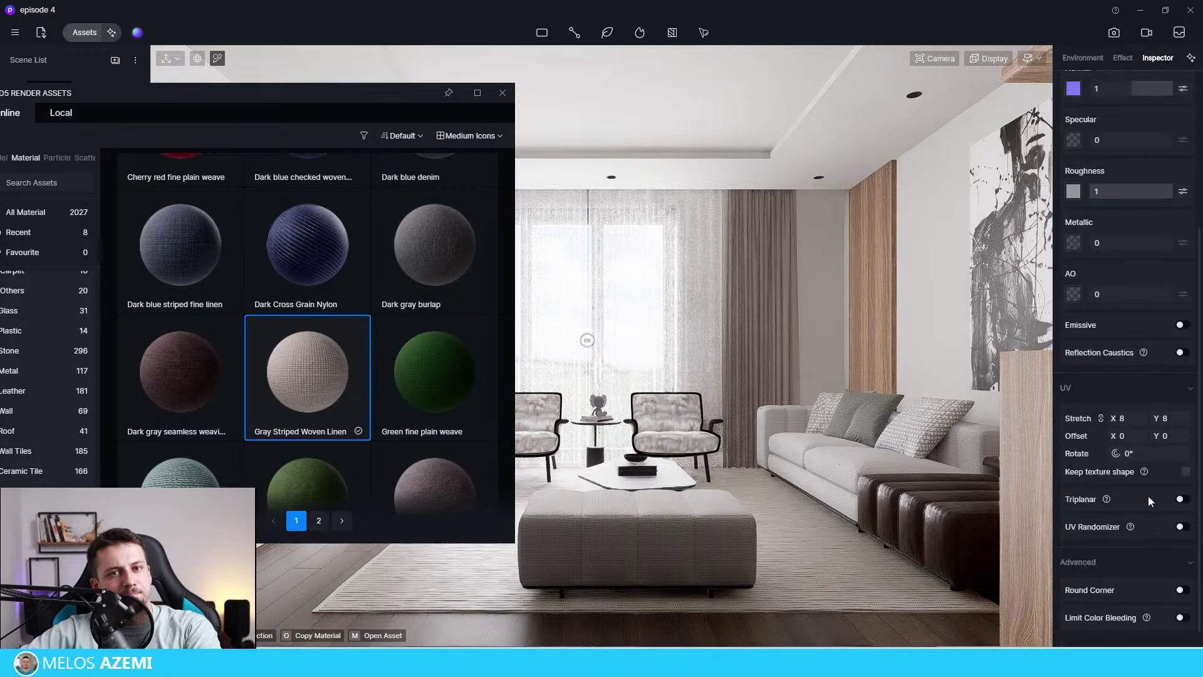
left_click(1121, 397)
type("0.2")
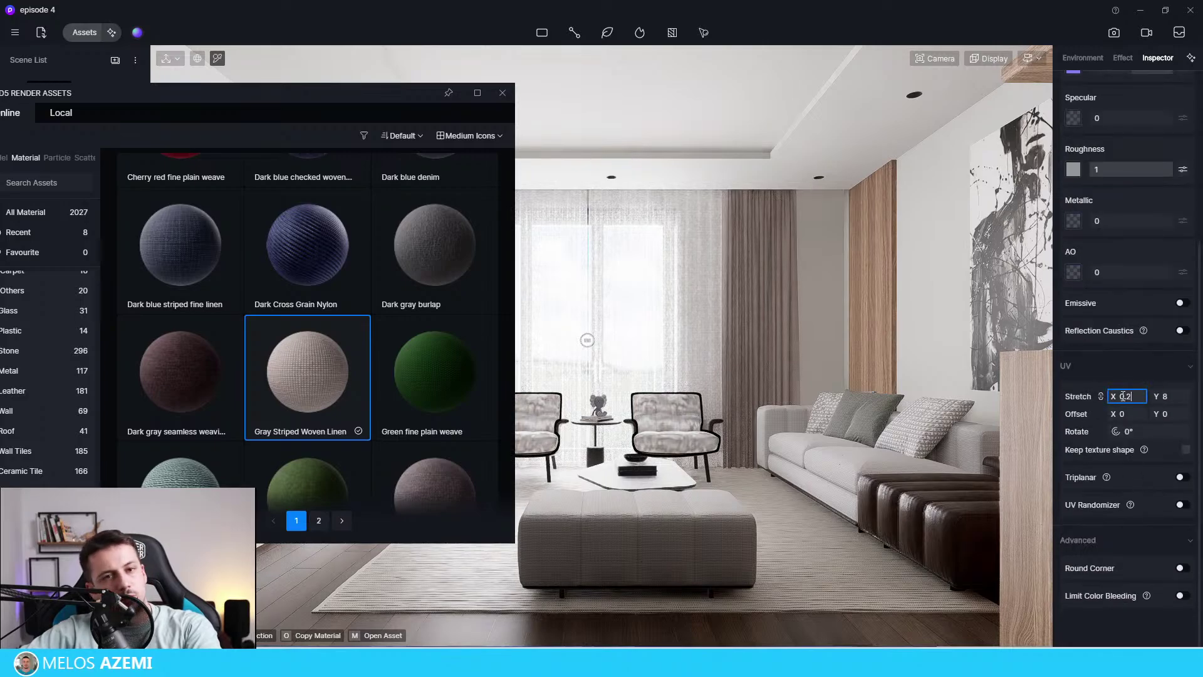
key("Tab")
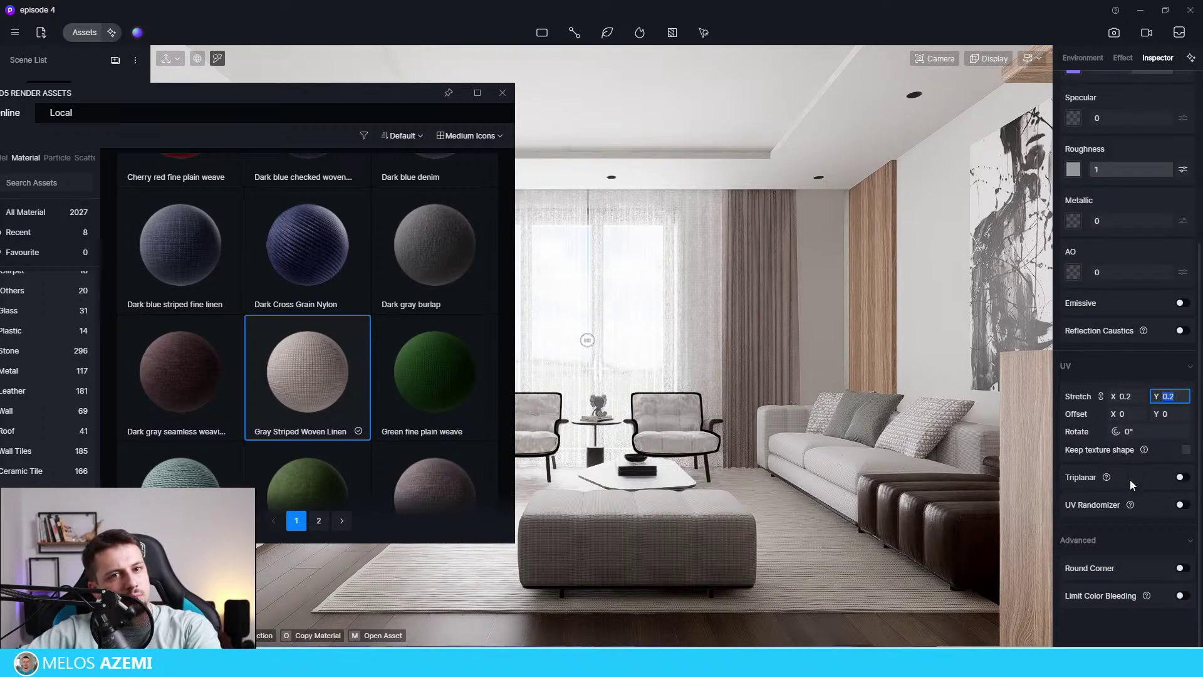
left_click(1131, 396)
type("5")
key("Tab")
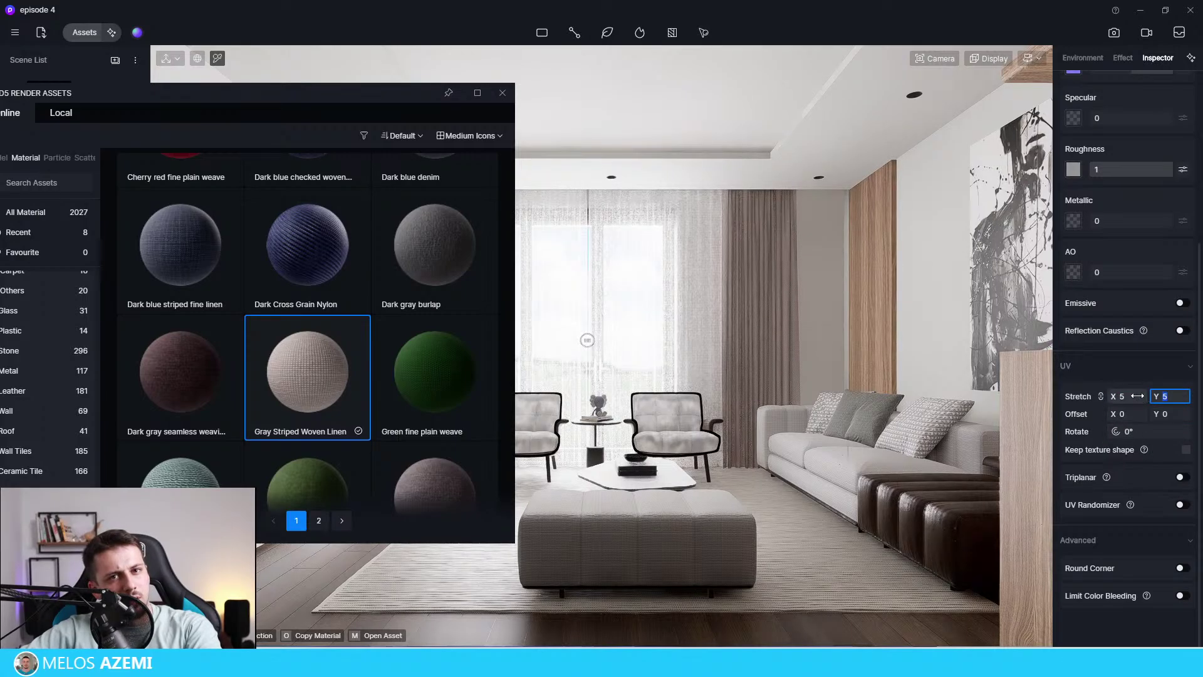
Try progressively larger UV stretches on the armchair fabric: 10, about 46.7, 90 and about 109.5.
left_click_drag(1130, 398, 1126, 398)
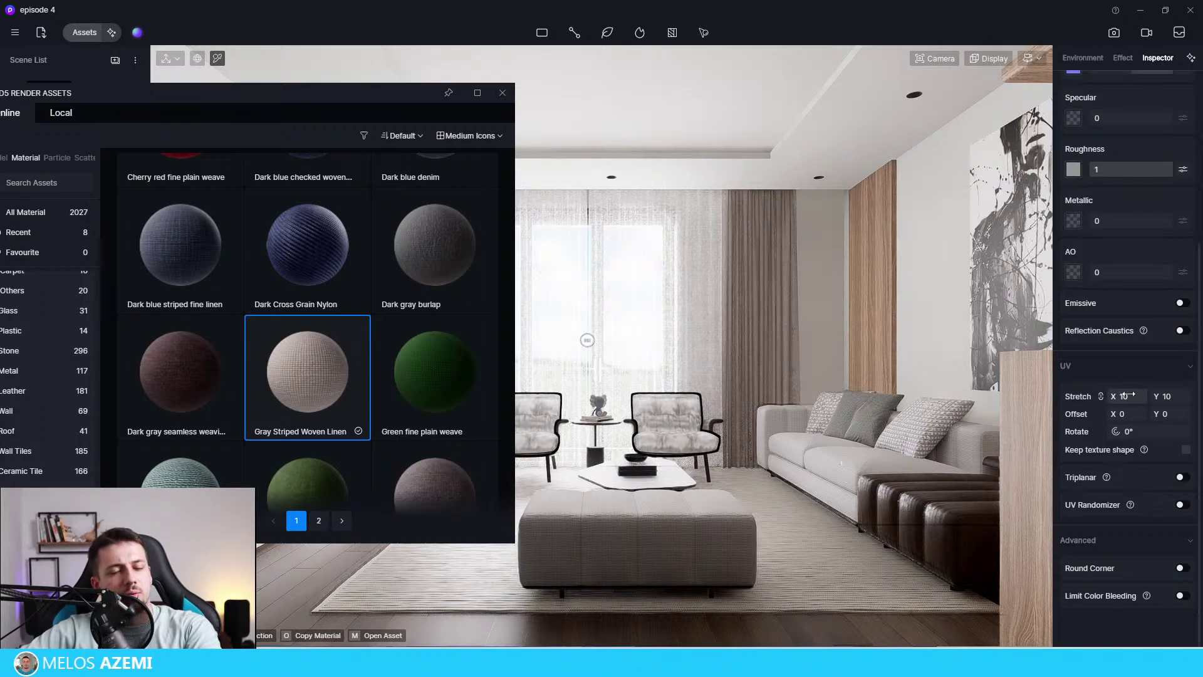
left_click(769, 438)
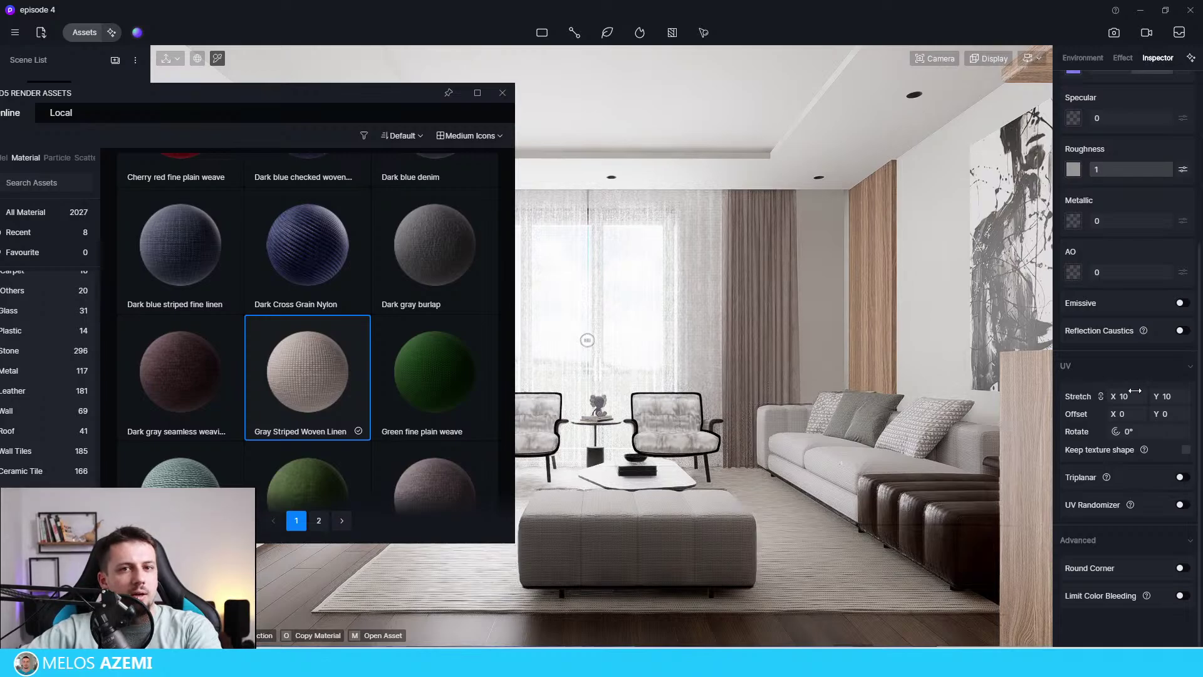
left_click(676, 426)
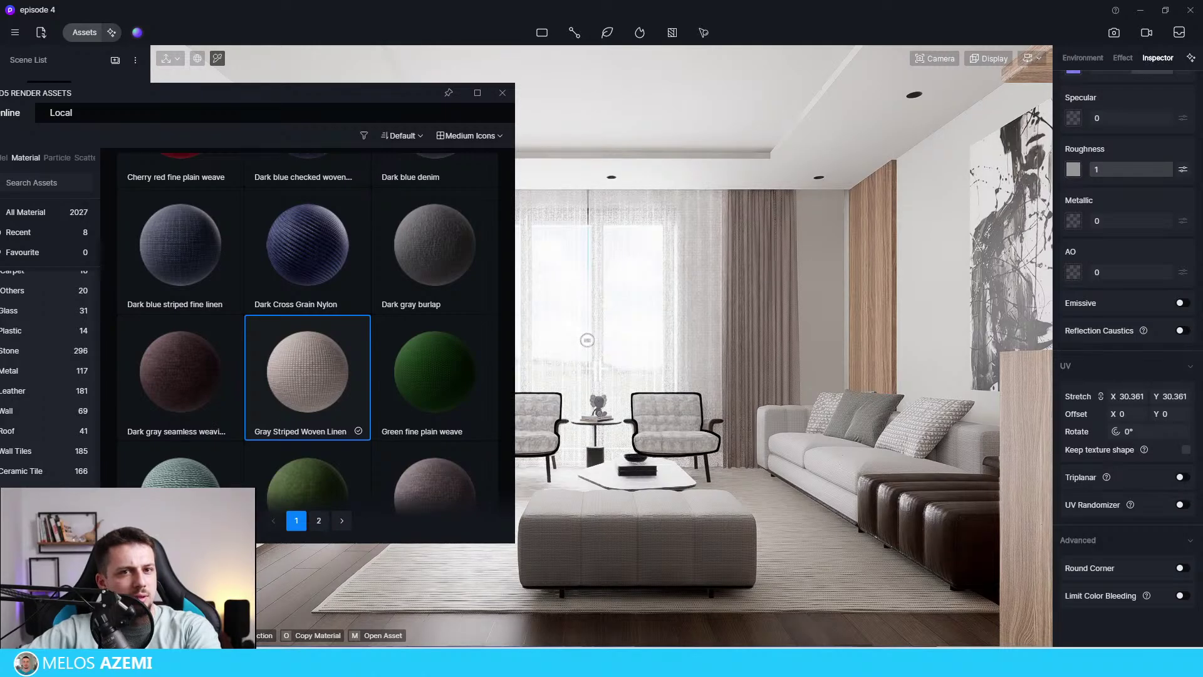
left_click_drag(1114, 396, 1165, 396)
left_click(1139, 396)
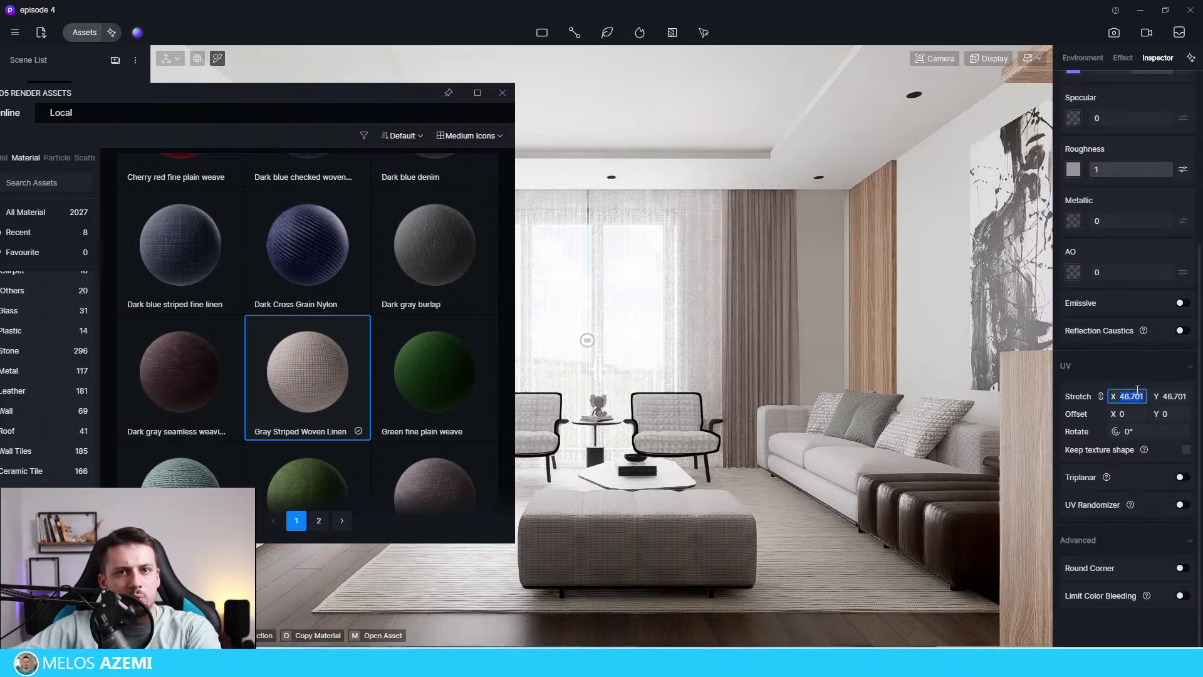
type("90")
key("Return")
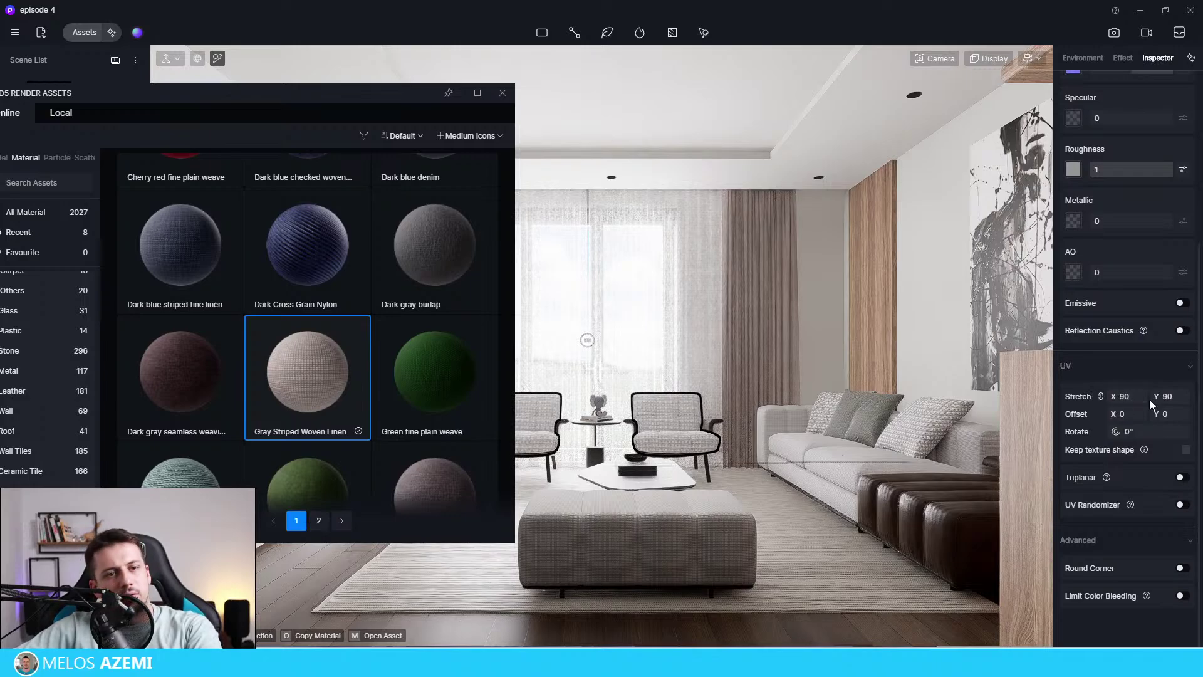
left_click_drag(1128, 396, 1156, 396)
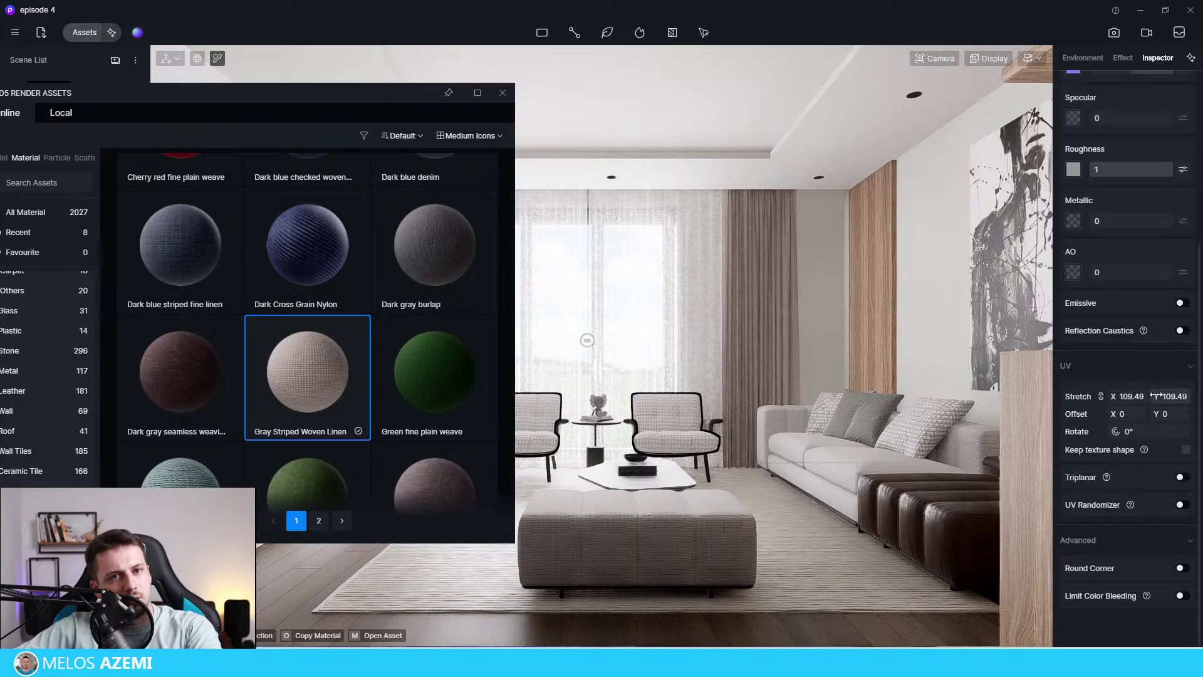
Increase the armchair fabric's UV stretch to 150 and finally to 300 in both directions.
left_click(1138, 401)
type("150")
key("Return")
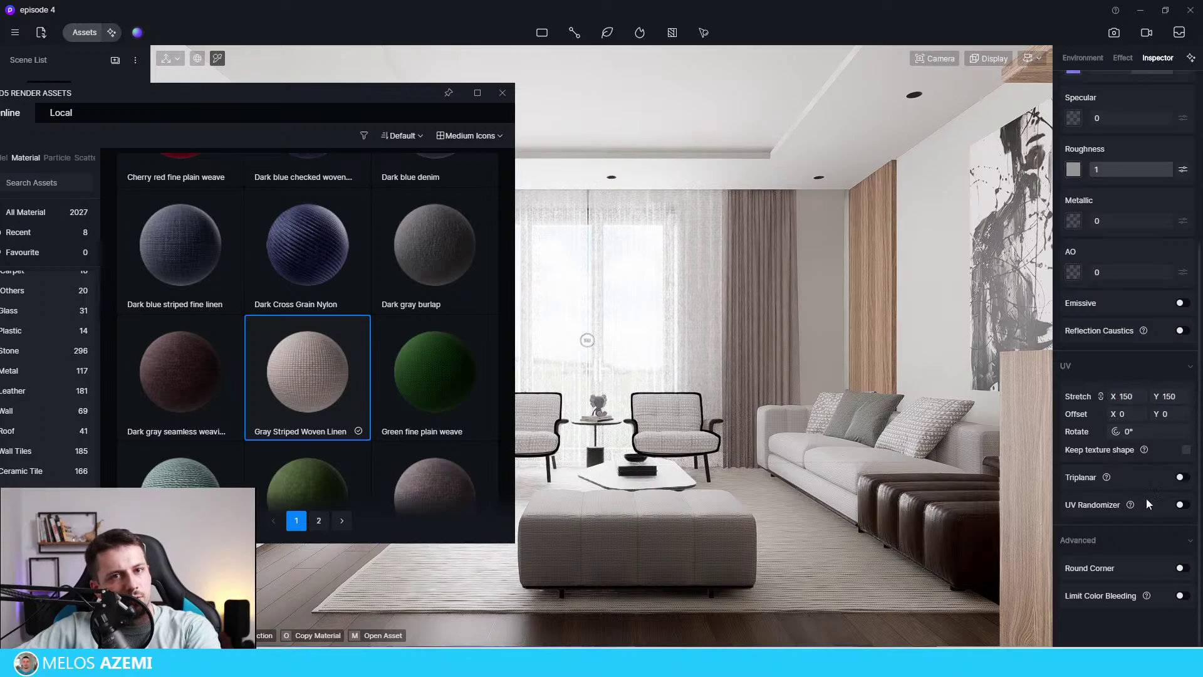
left_click(1144, 396)
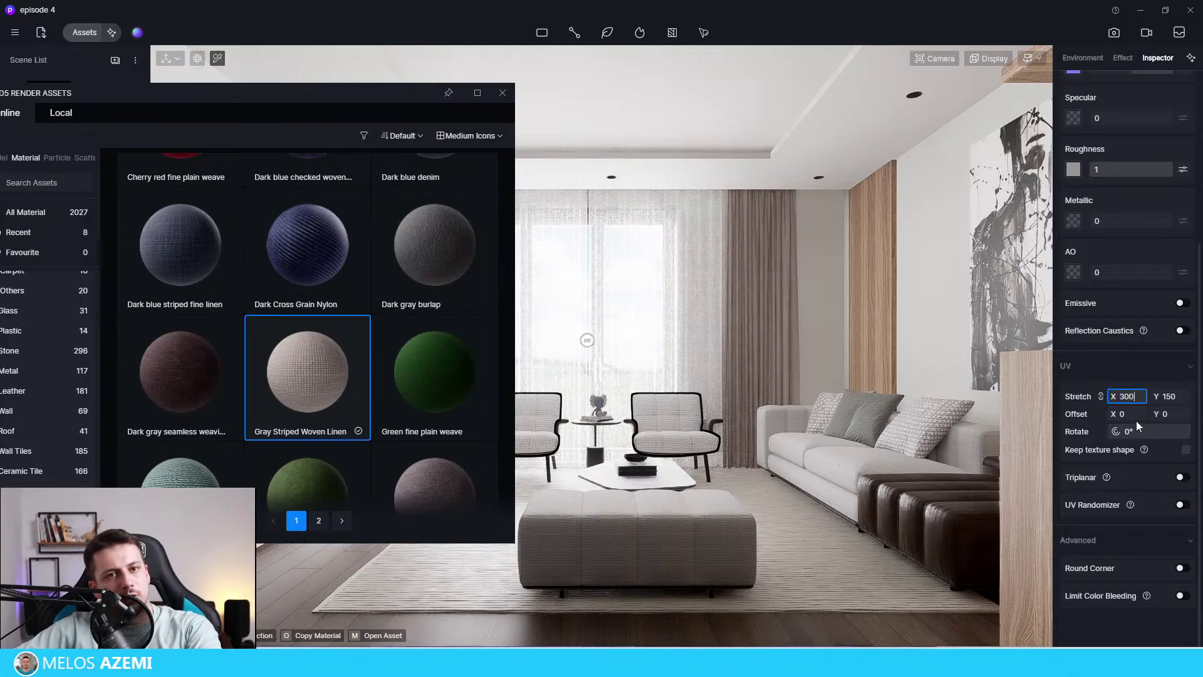
left_click(1134, 414)
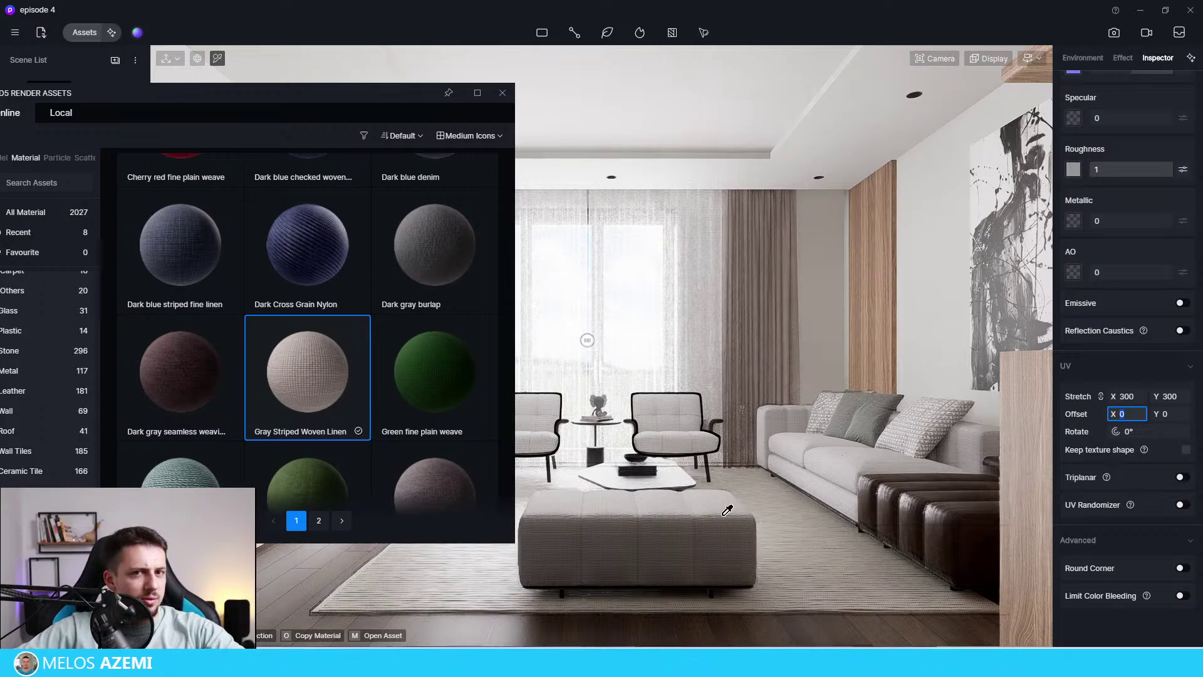
Browse the online fabric materials and download Seamless weaving.
scroll(432, 380, "down", 2)
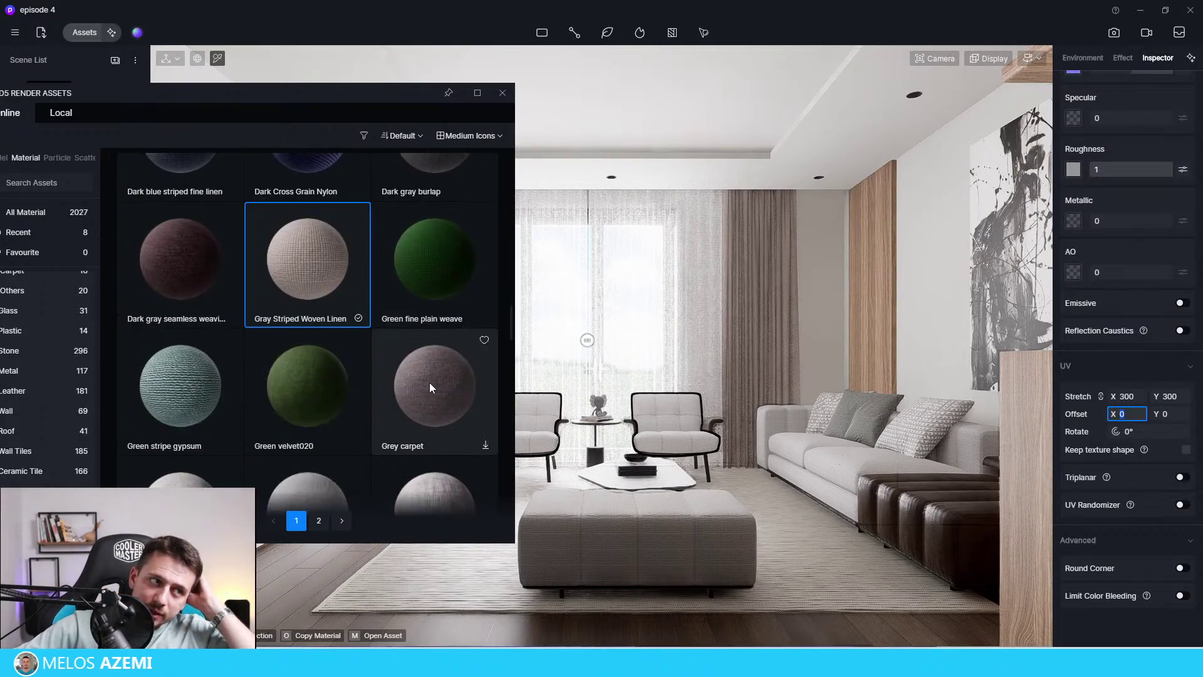
scroll(367, 442, "down", 3)
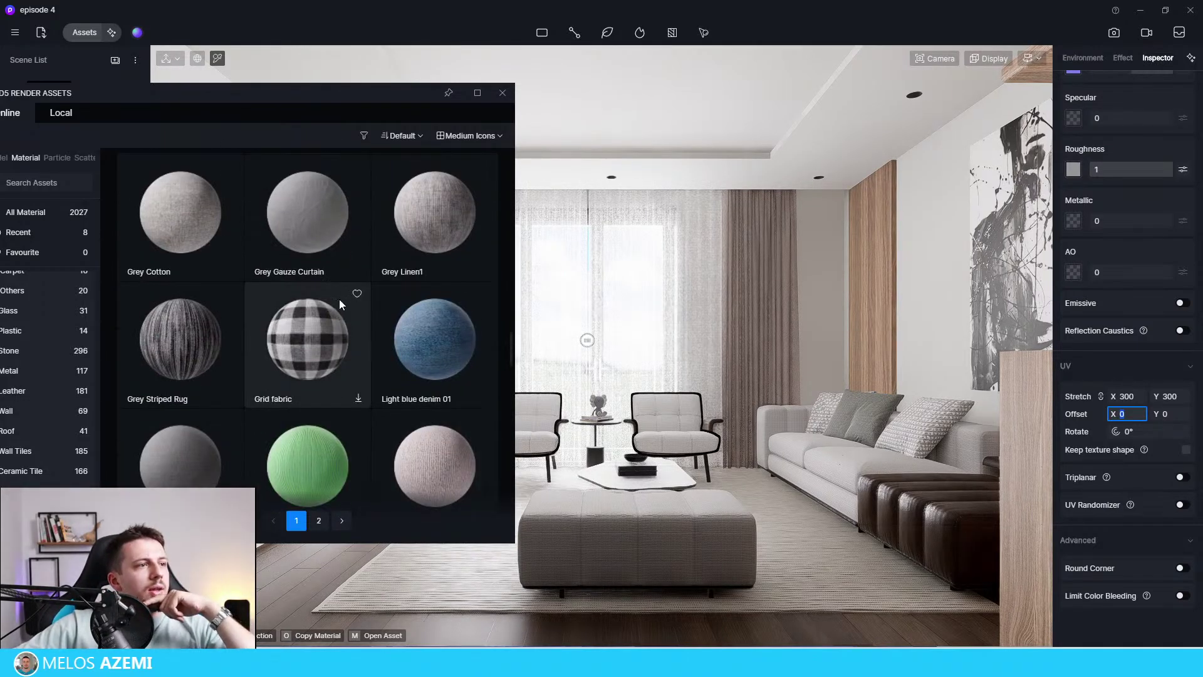
scroll(431, 441, "down", 3)
scroll(430, 428, "down", 8)
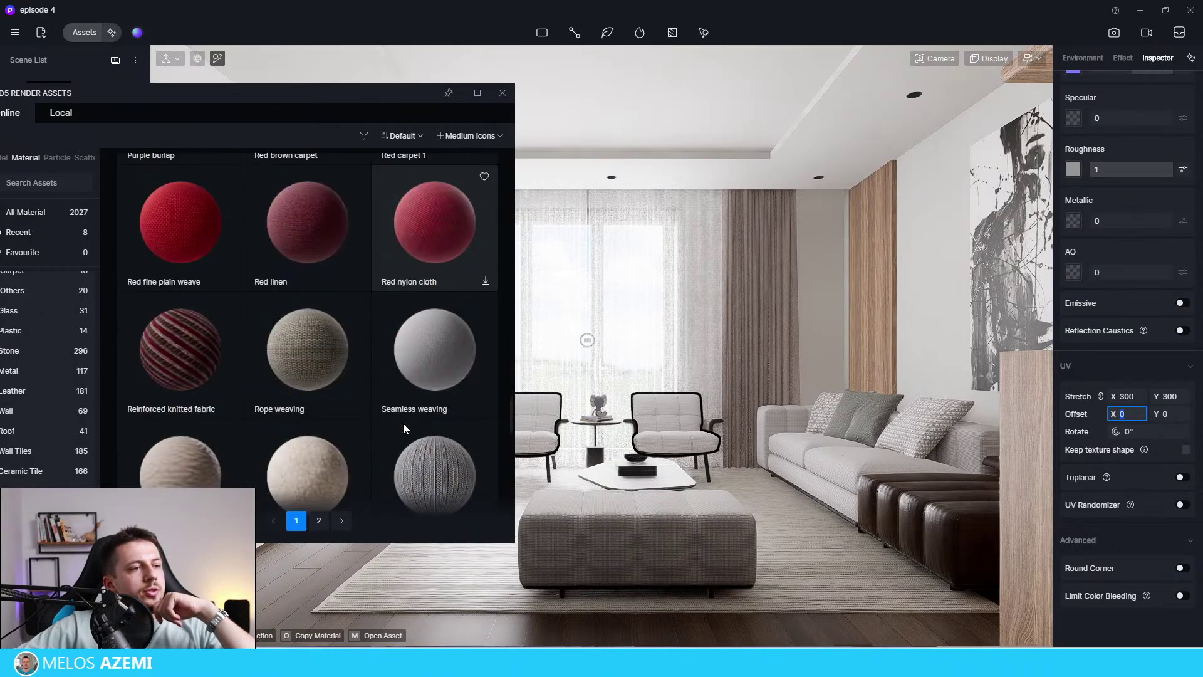
scroll(480, 401, "down", 3)
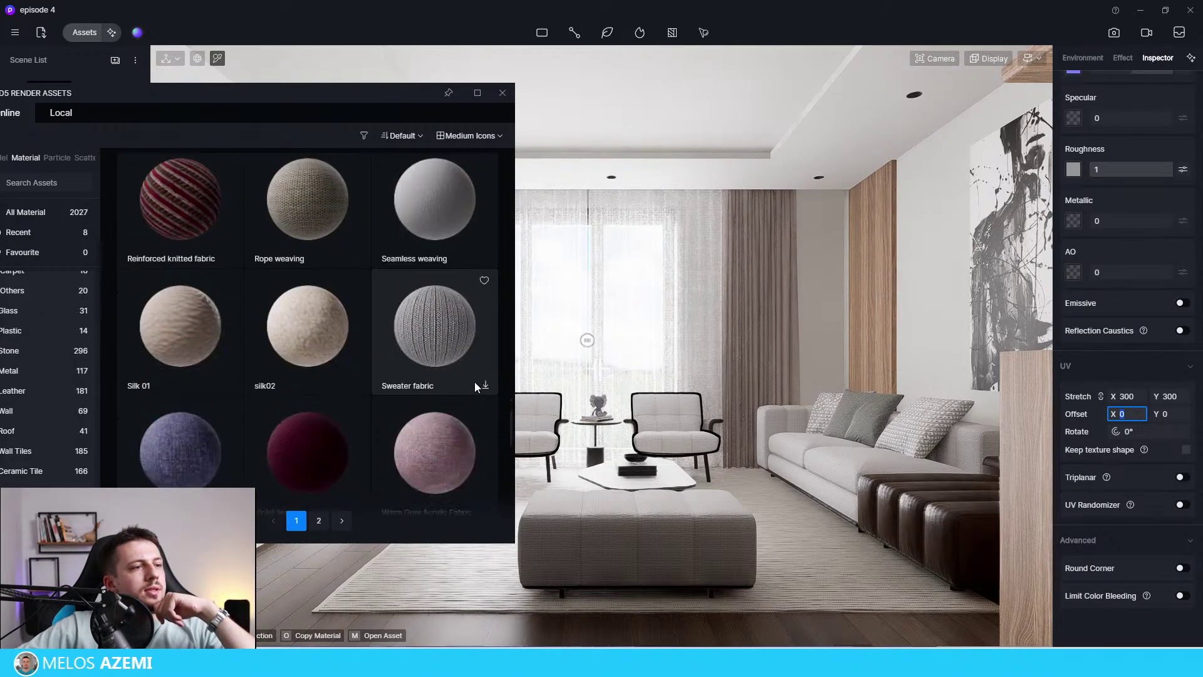
scroll(474, 366, "up", 3)
left_click(486, 375)
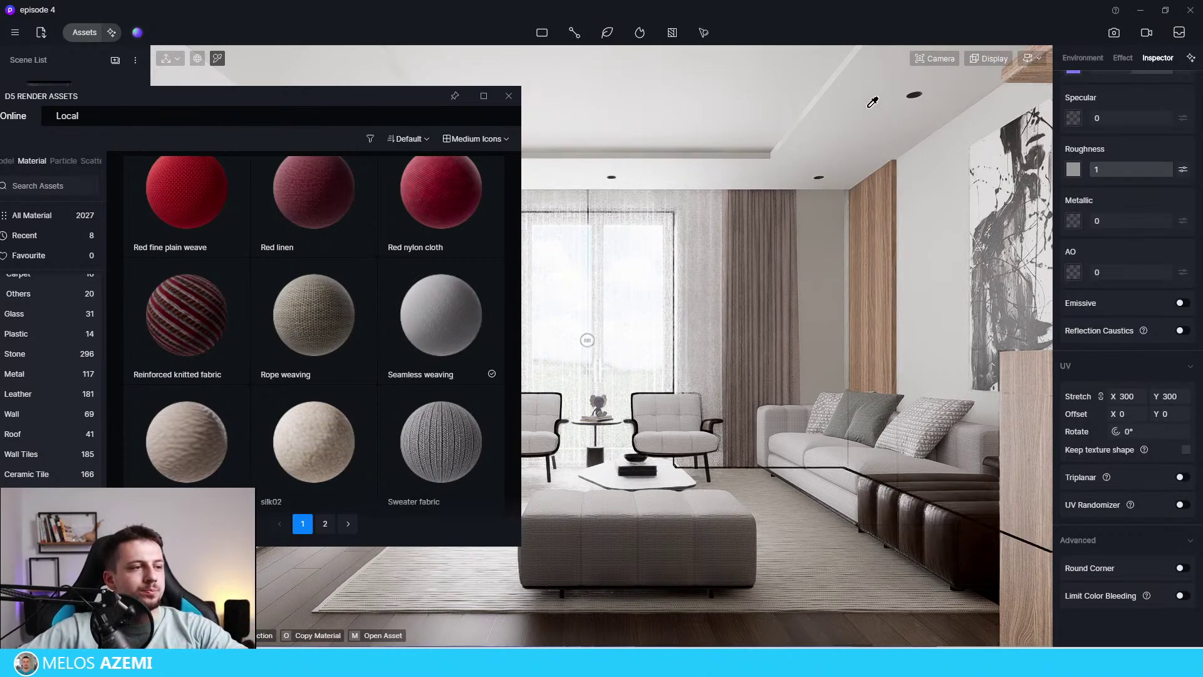
Apply the Seamless weaving material to the ottoman and sofa upholstery and set its UV stretch to about 3.1.
left_click(437, 337)
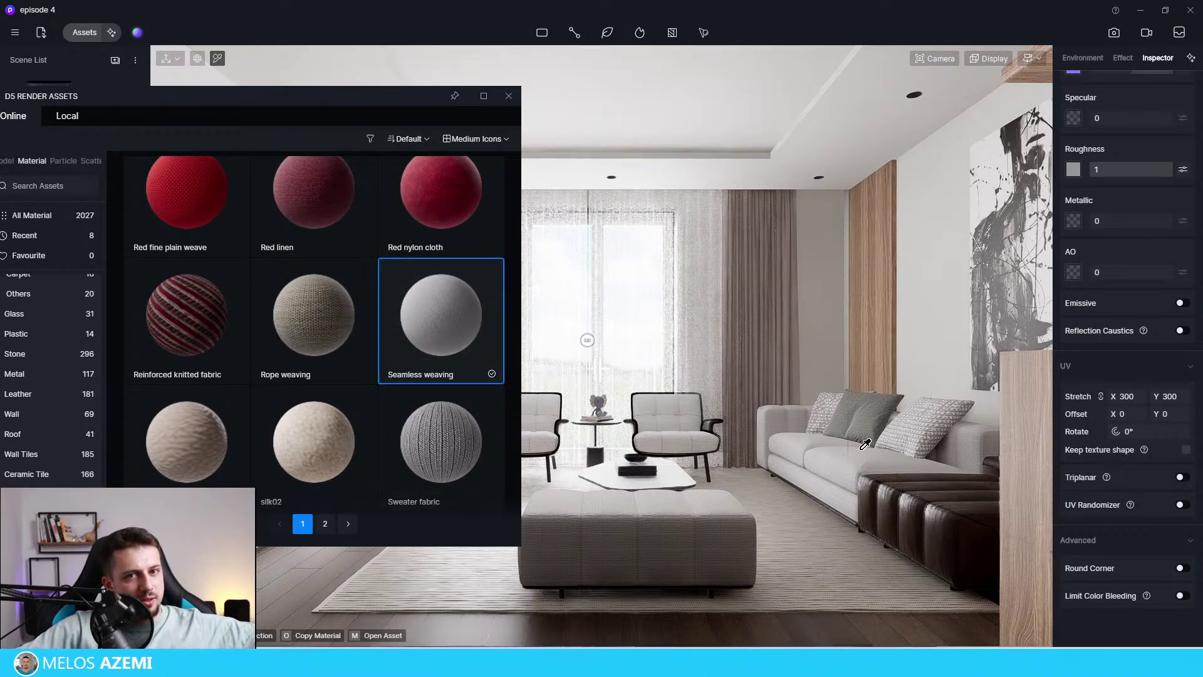
key("o")
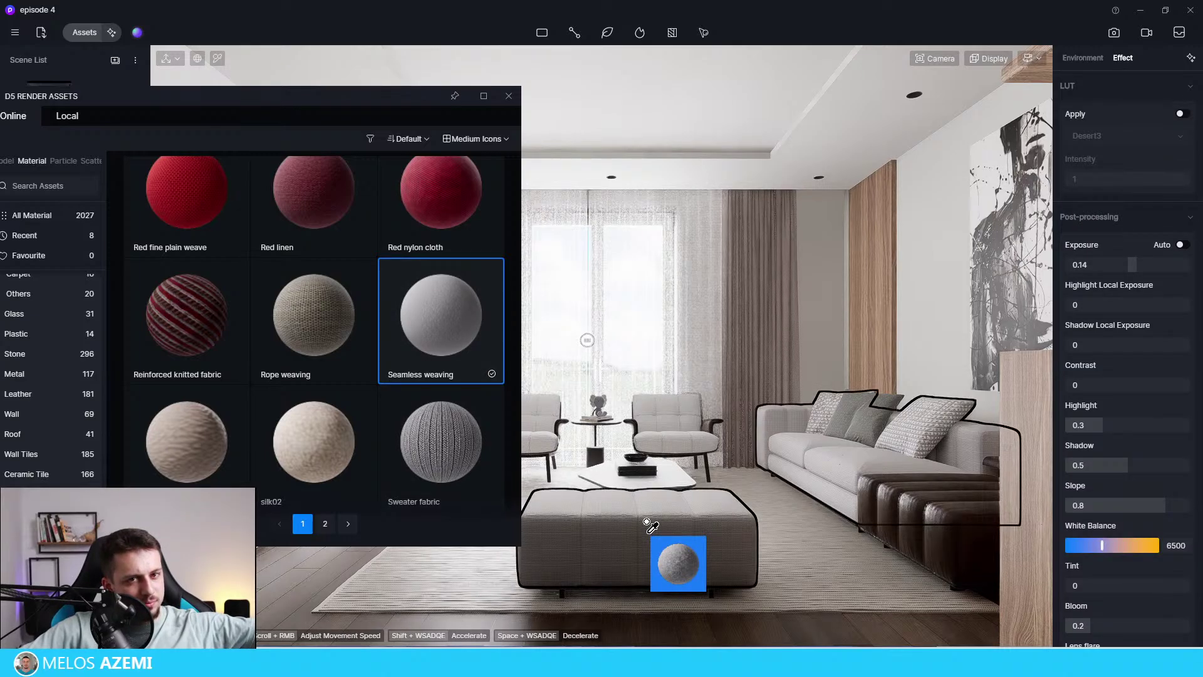
left_click(648, 522)
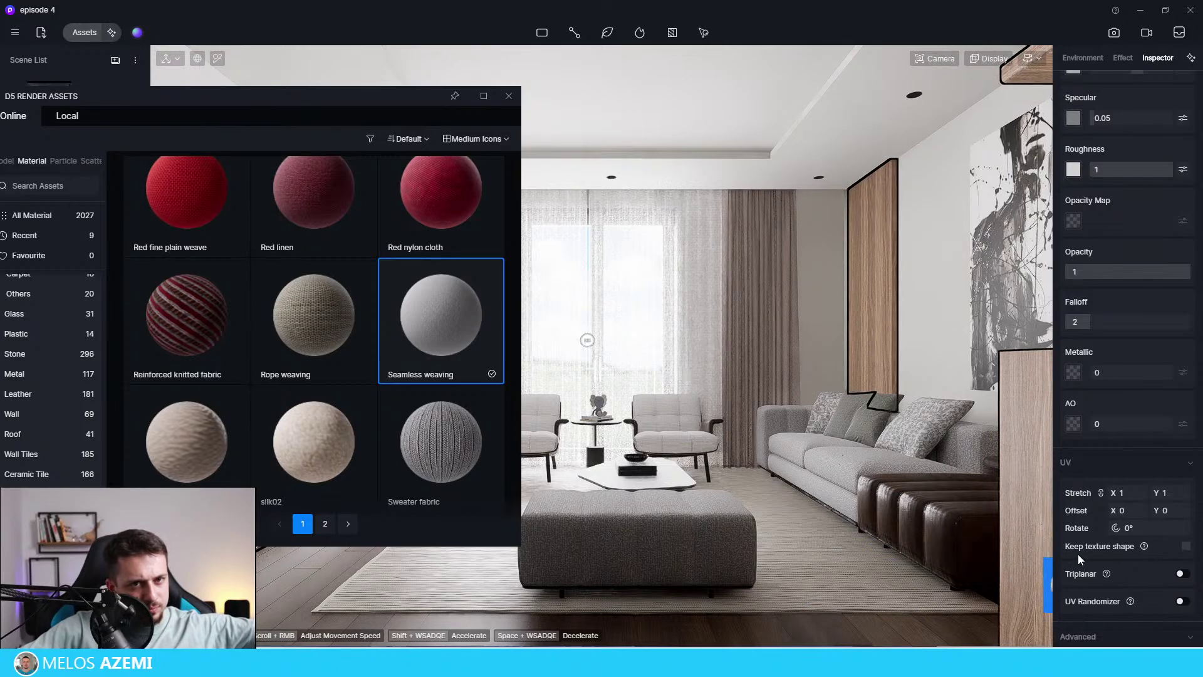
left_click_drag(1138, 496, 1194, 501)
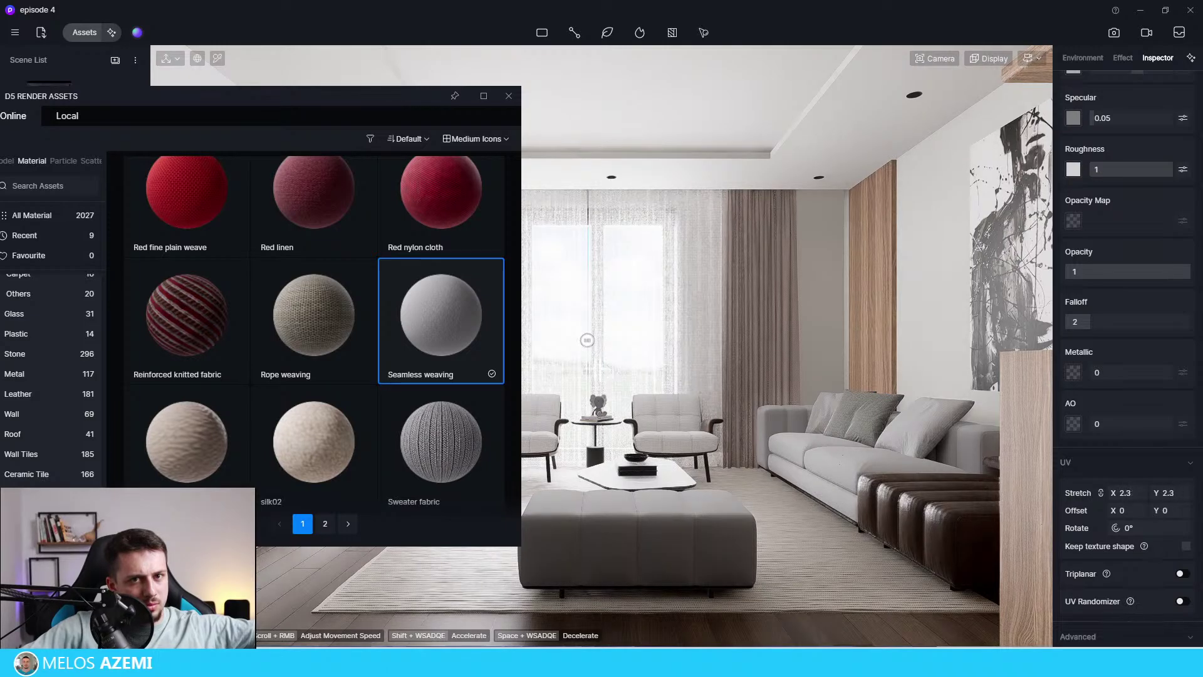
left_click_drag(1167, 551, 1164, 496)
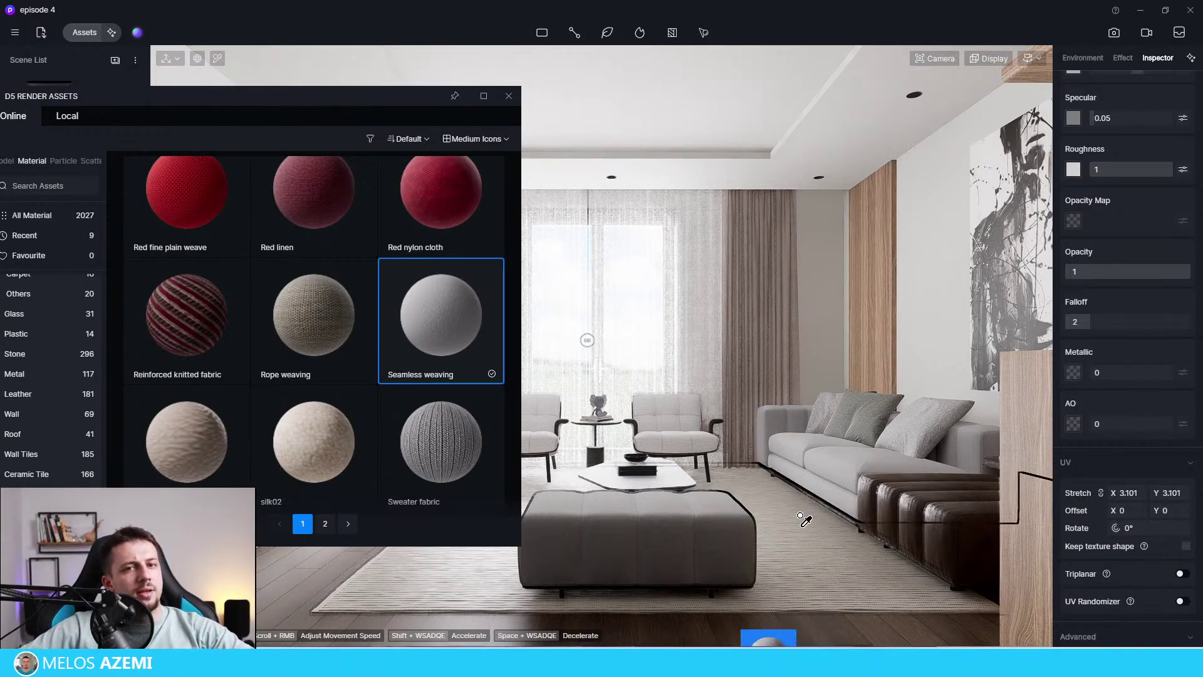
Sample the wood panel's material and enable Round Corner on it with a radius of about 21.1.
left_click_drag(804, 520, 990, 392)
left_click(1012, 379)
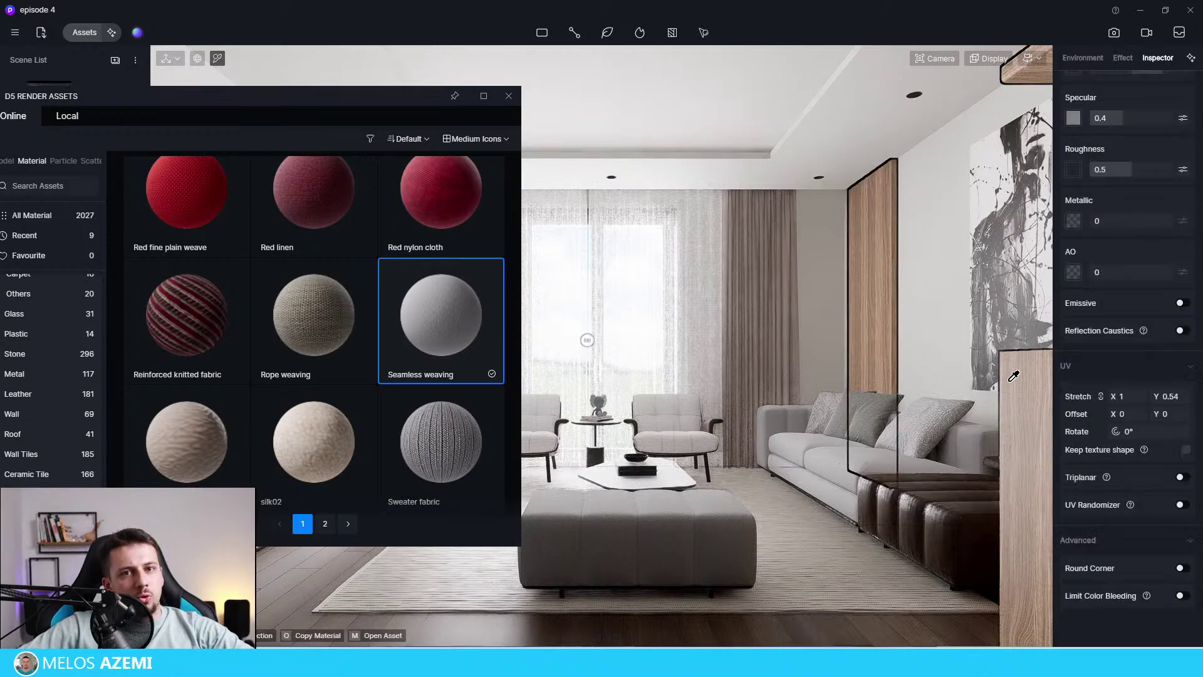
left_click(1183, 568)
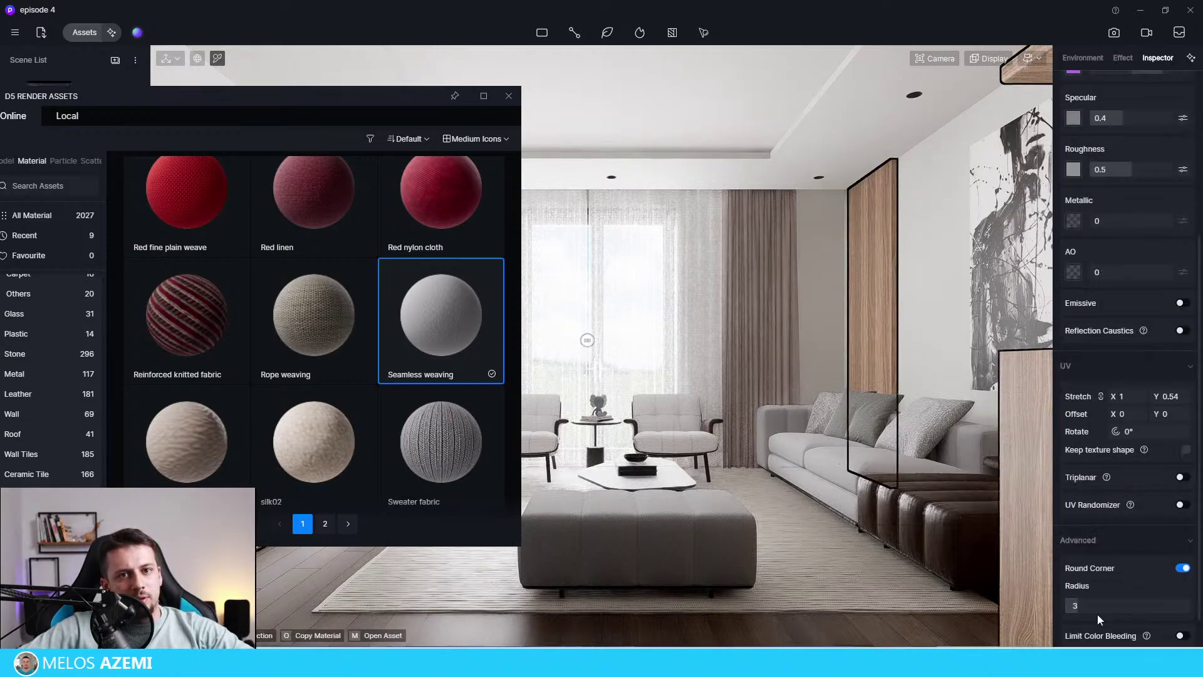
left_click_drag(1098, 605, 1139, 601)
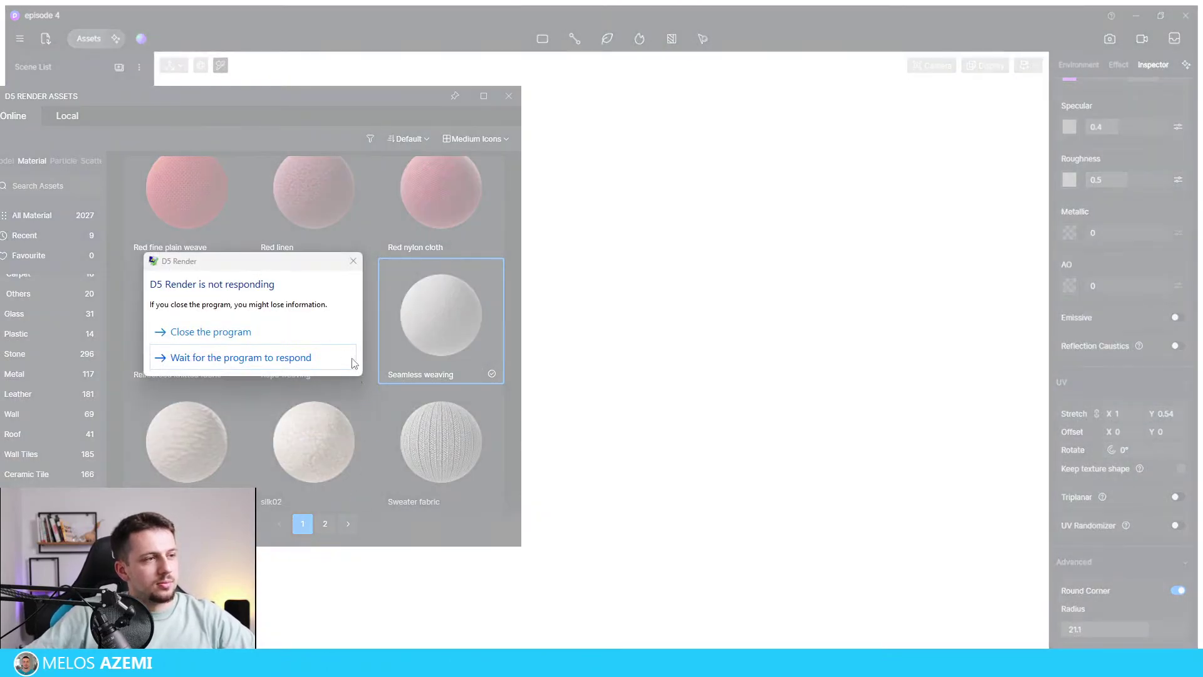
left_click(353, 362)
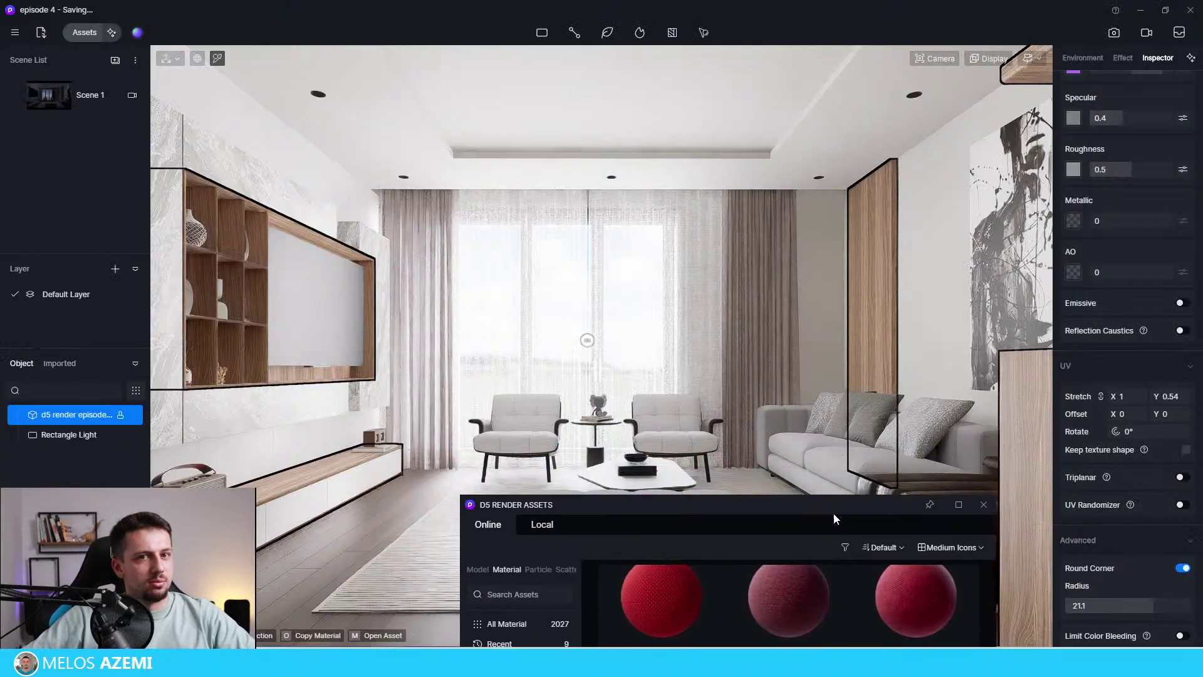
Sample the dark wood floor's material, set its normal to 1 and roughness to about 0.44, and close the asset library.
left_click(364, 539)
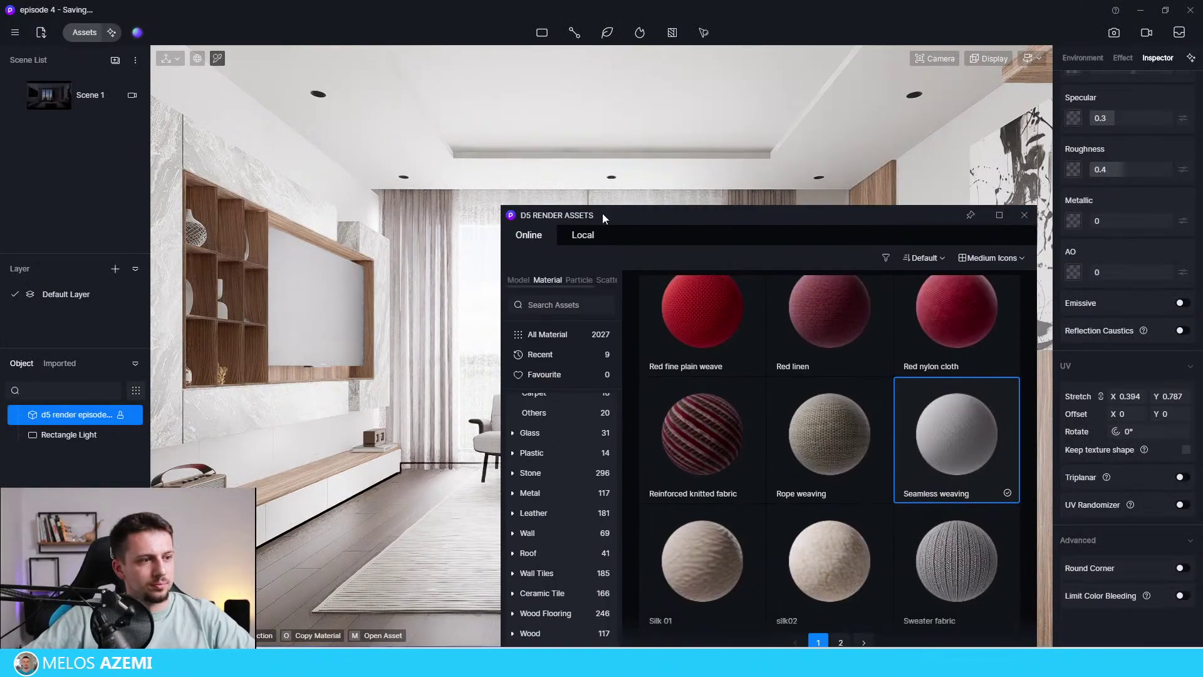
left_click_drag(672, 220, 484, 660)
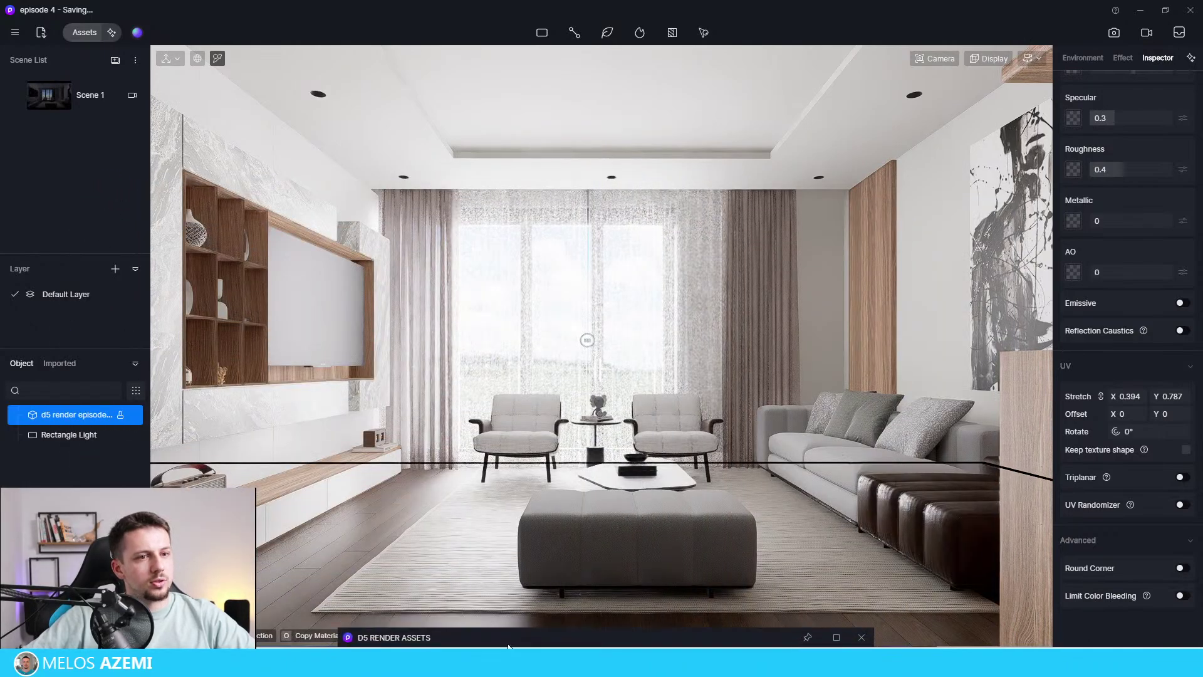
scroll(1089, 100, "up", 4)
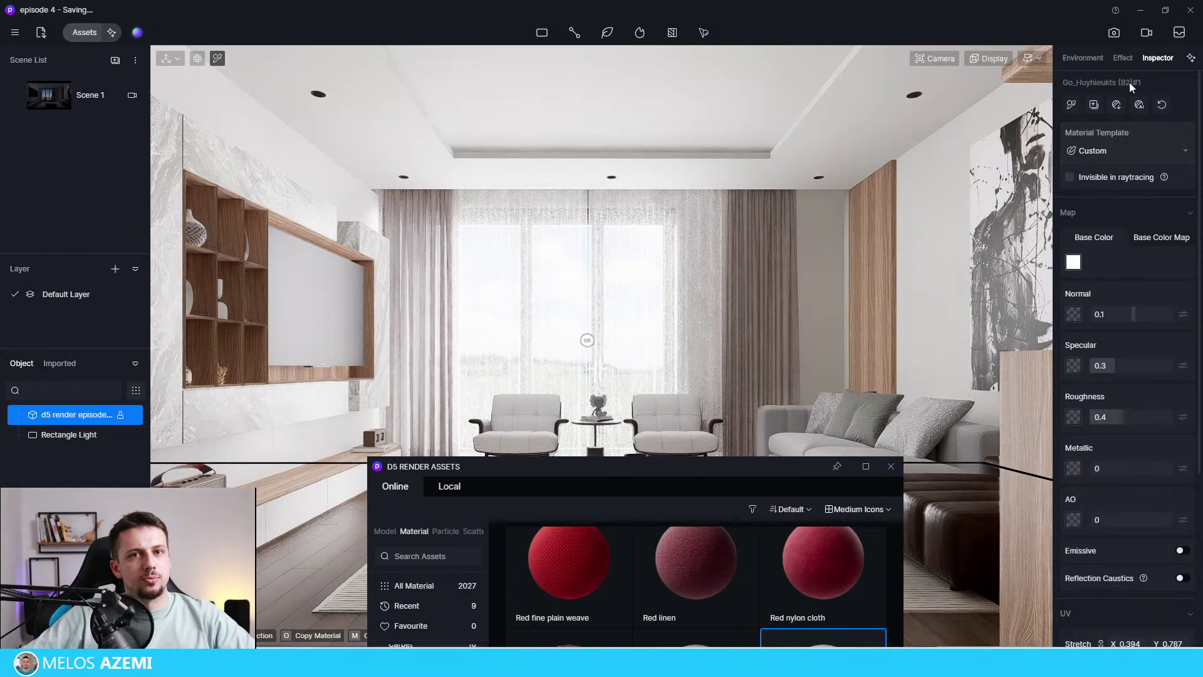
left_click(1113, 153)
left_click(1113, 152)
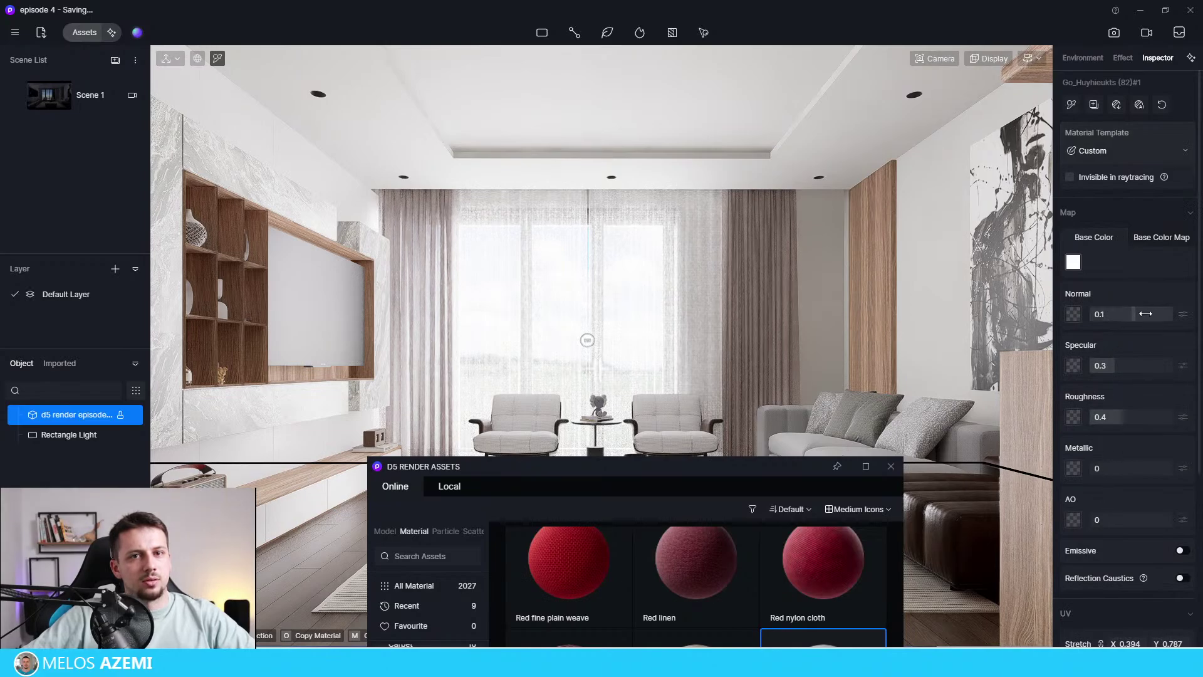
left_click_drag(1146, 314, 1171, 315)
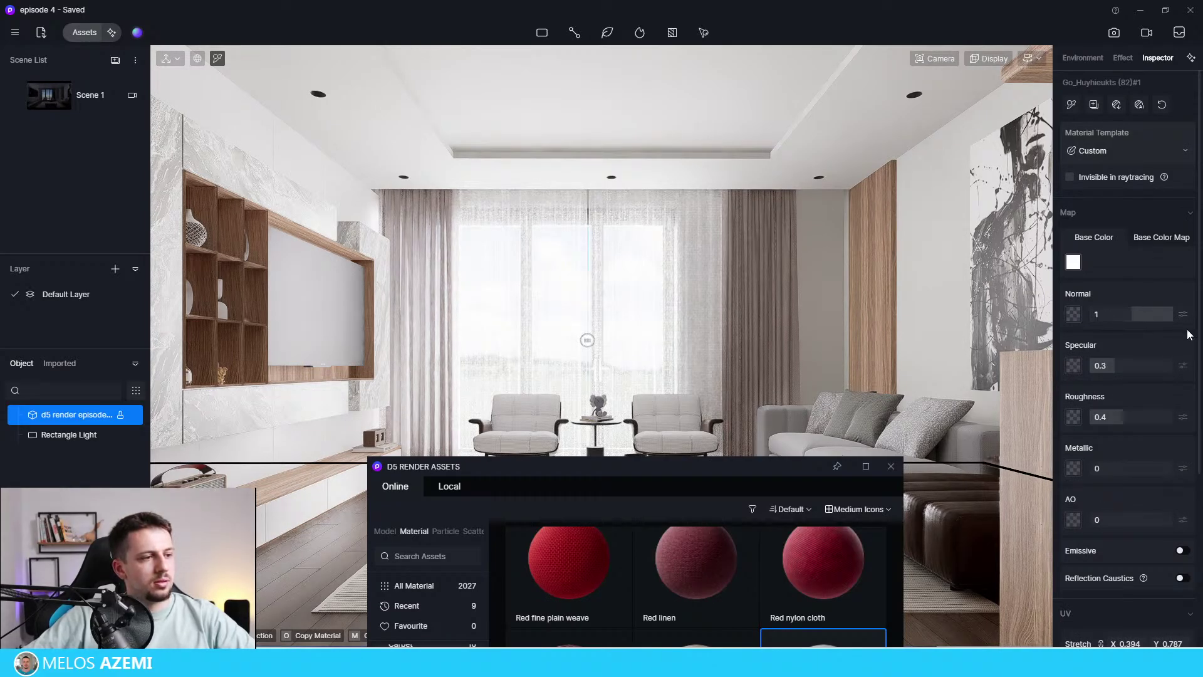
left_click_drag(1123, 417, 1126, 417)
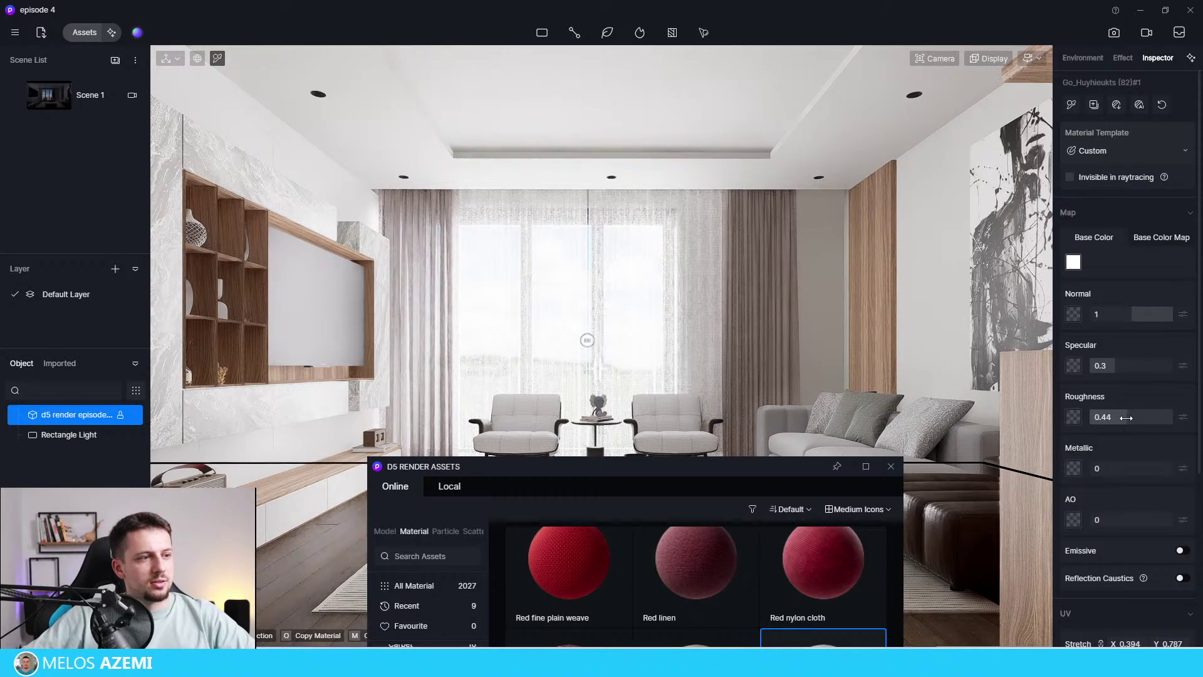
left_click(891, 466)
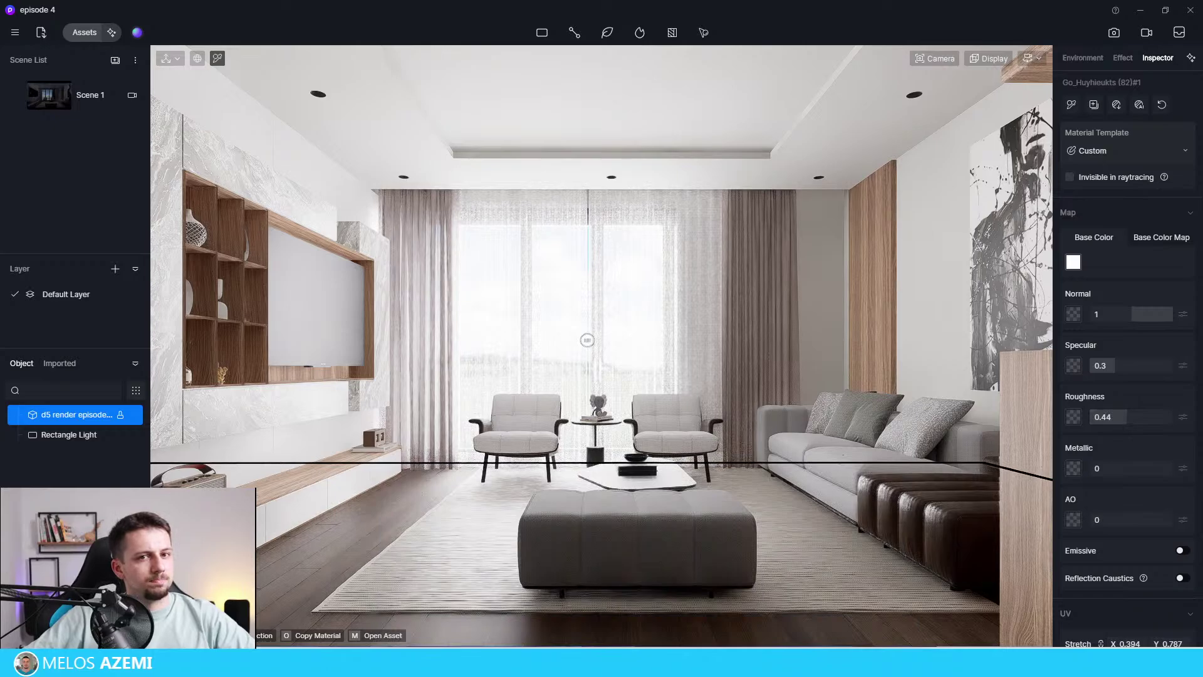
key("m")
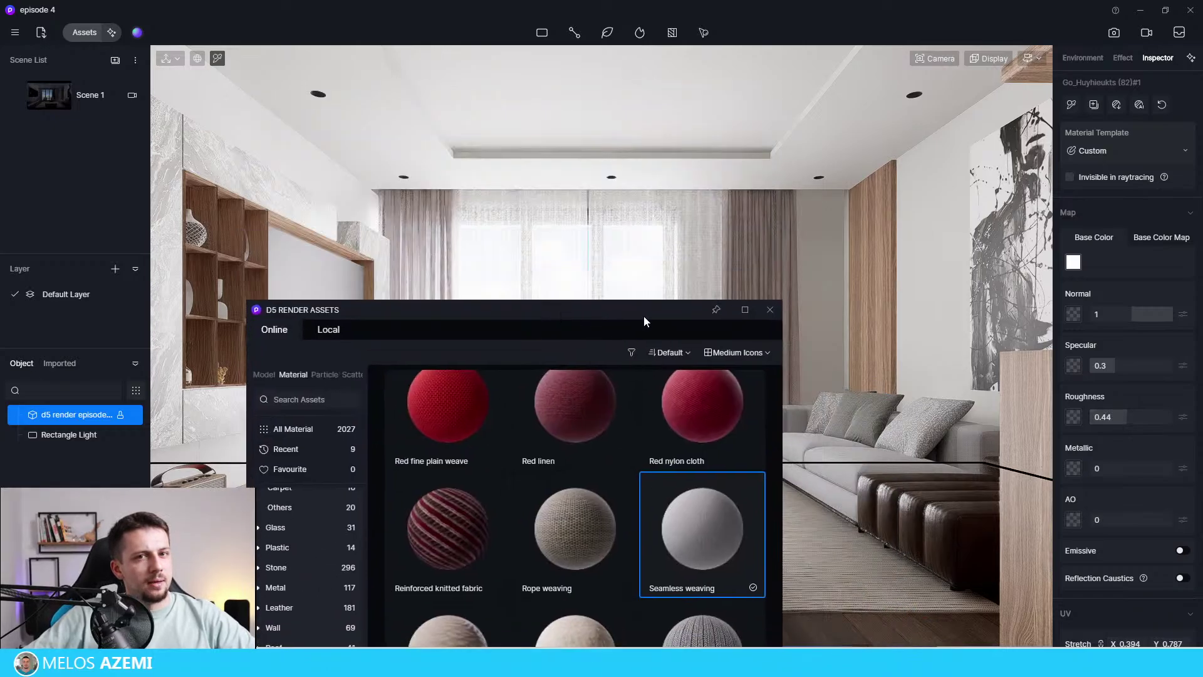
left_click(787, 308)
left_click(771, 309)
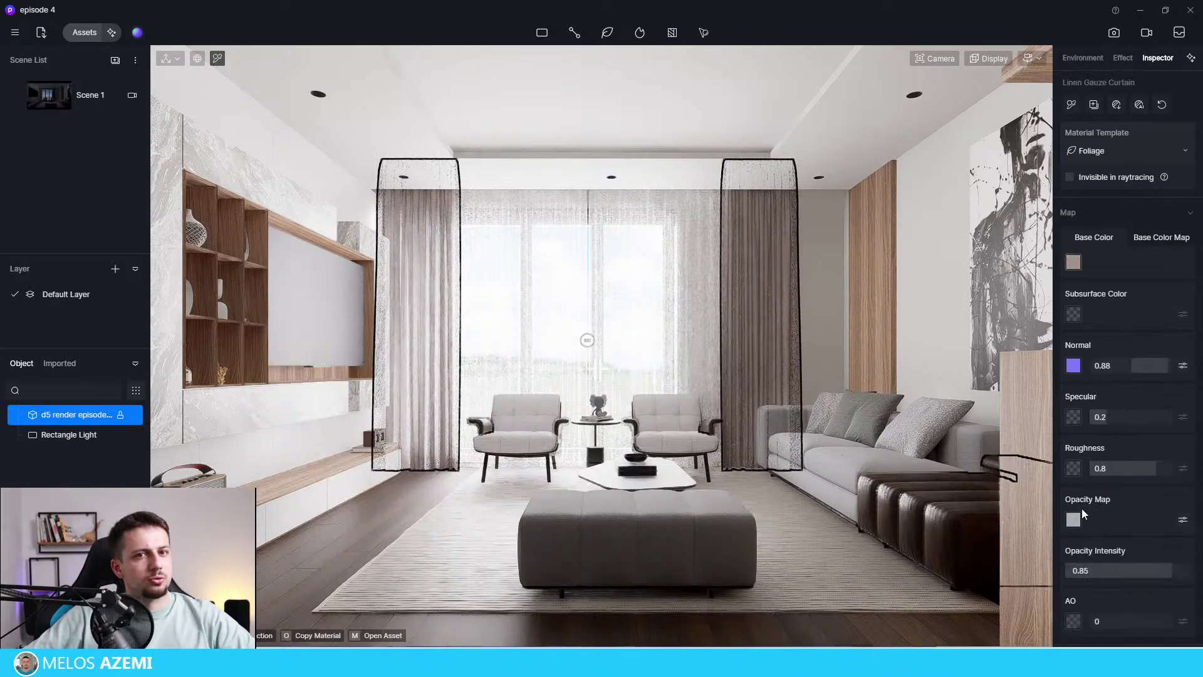
key("Escape")
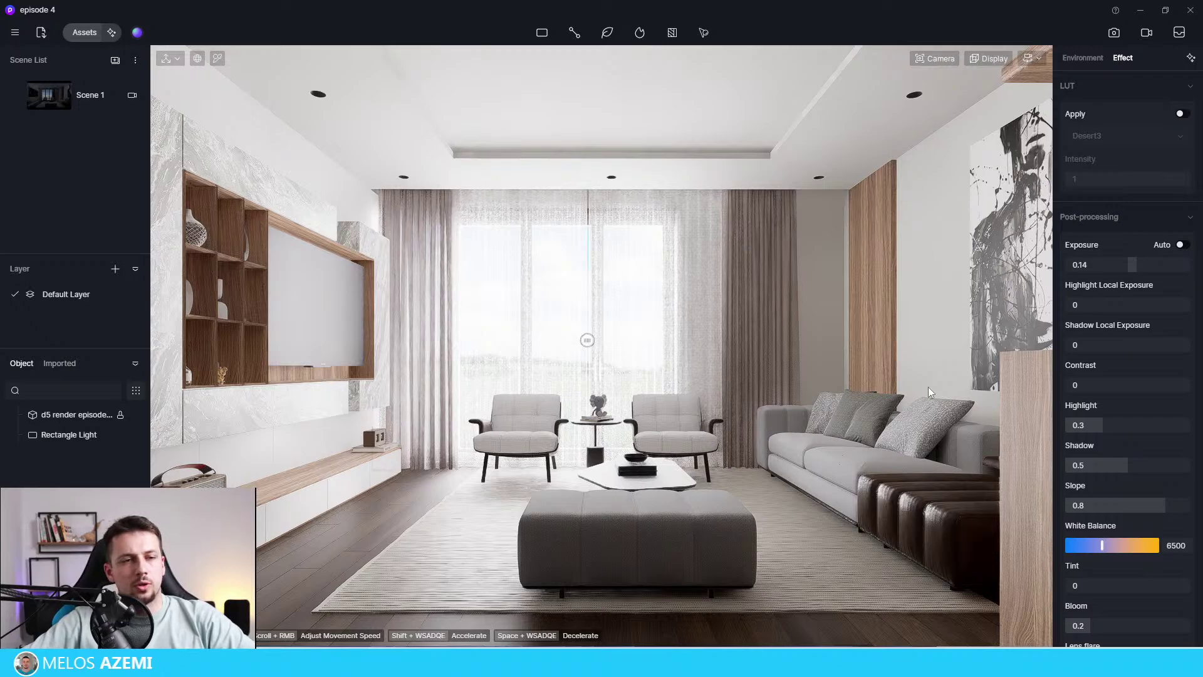
Lower the intensity of the rectangle light at the window to about 96 and switch to the Scene 1 view.
left_click(1083, 58)
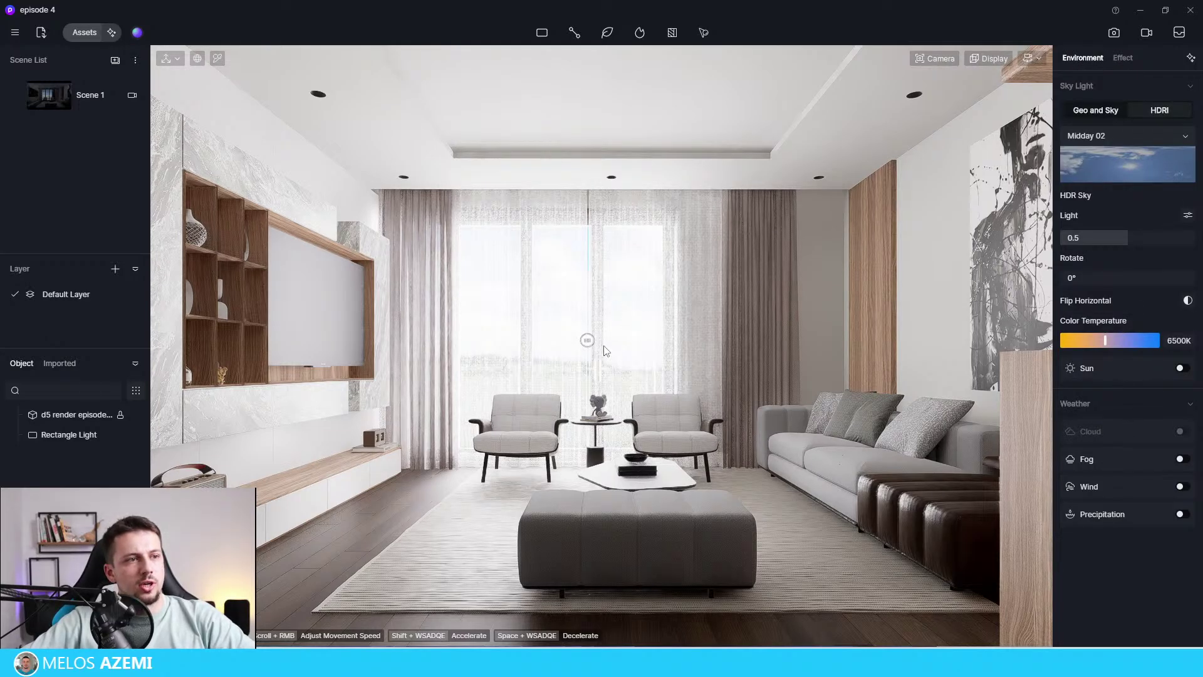
left_click(588, 340)
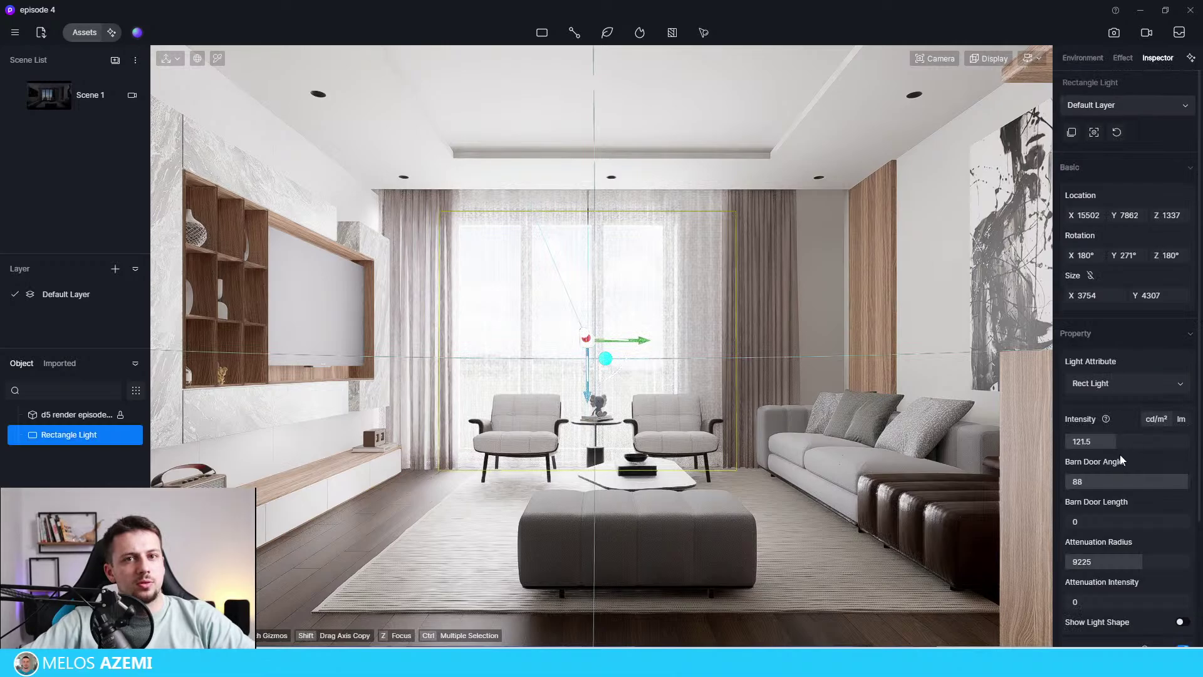
left_click_drag(1115, 442, 1102, 443)
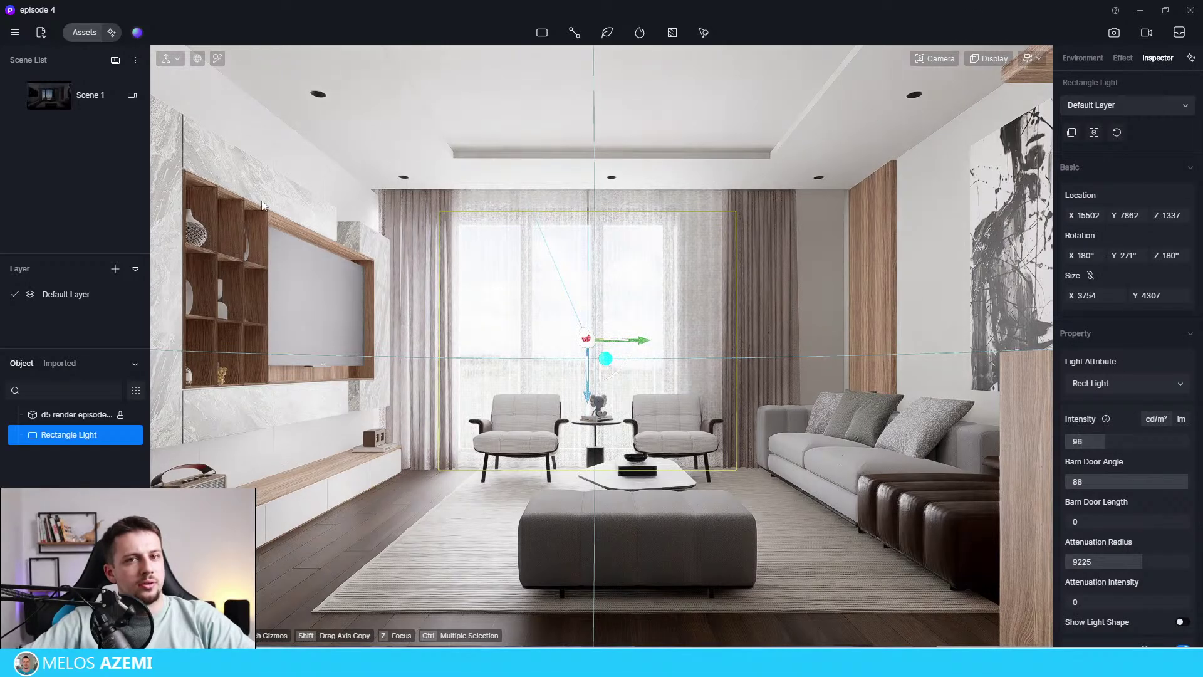
left_click(50, 88)
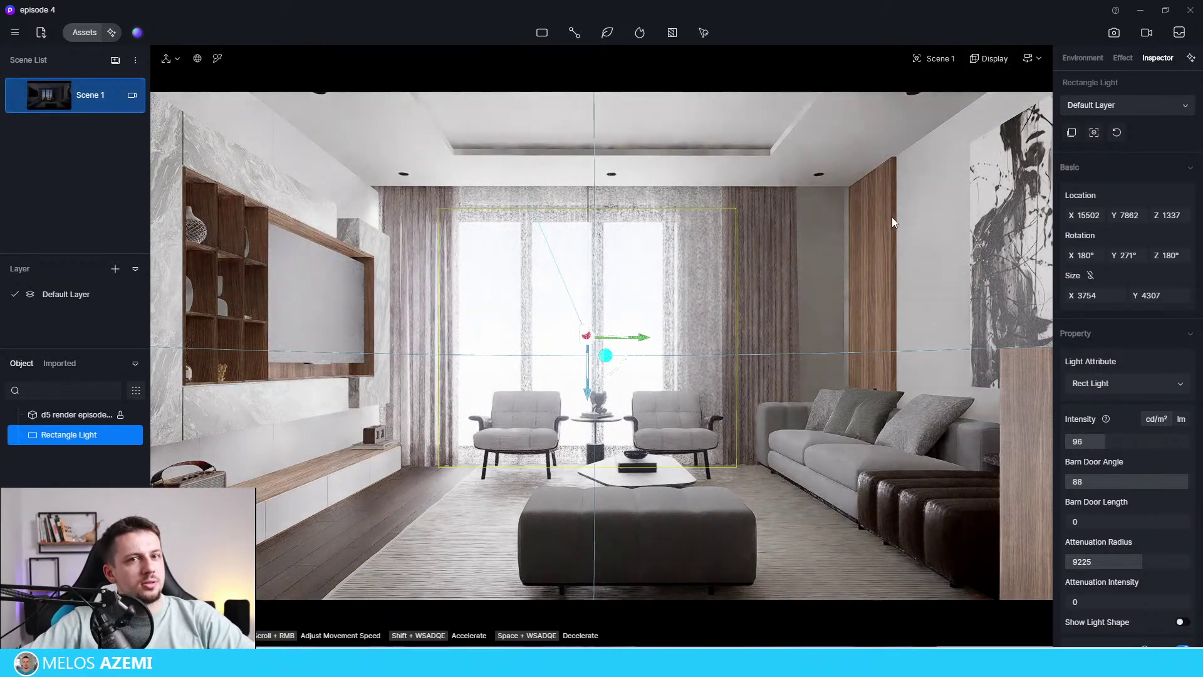
Set the post-processing exposure to 0.1 and update Scene 1 with the current settings.
left_click(1125, 58)
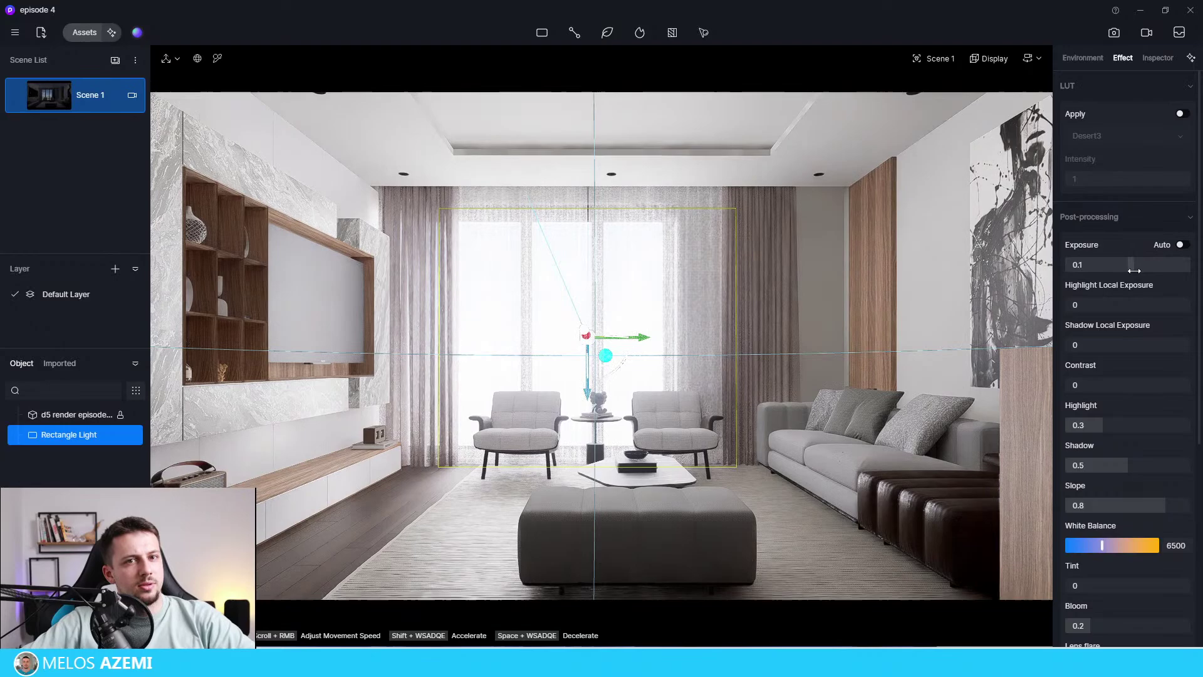
left_click_drag(1133, 268, 1132, 271)
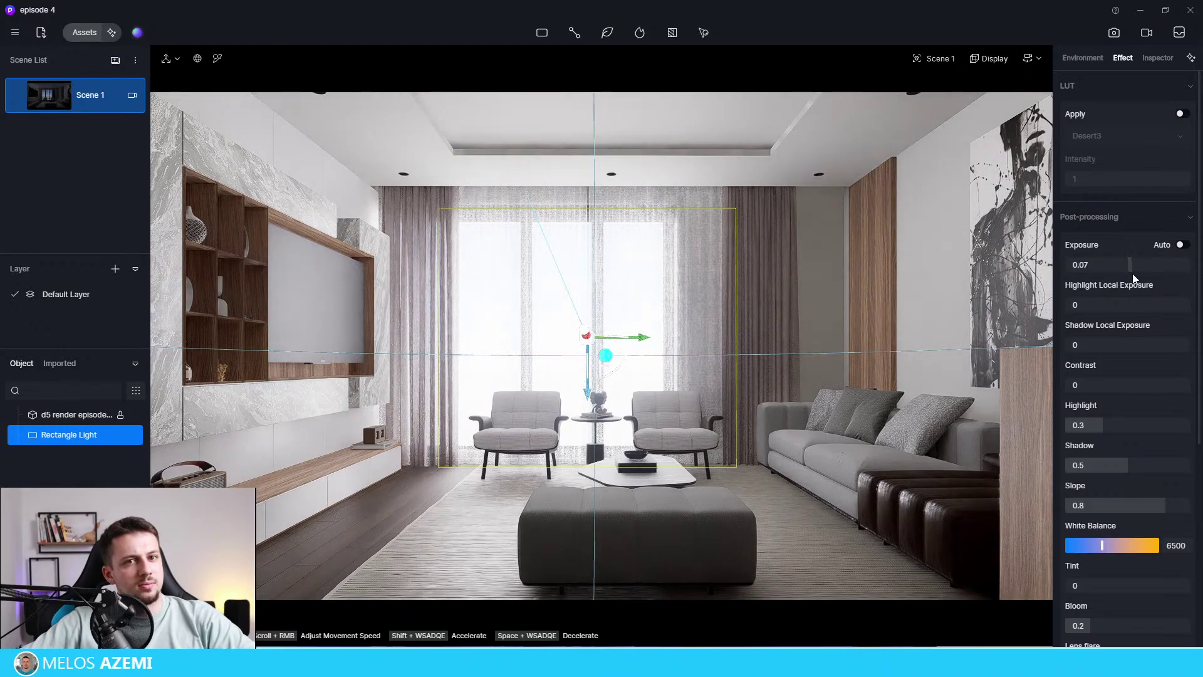
left_click(1133, 274)
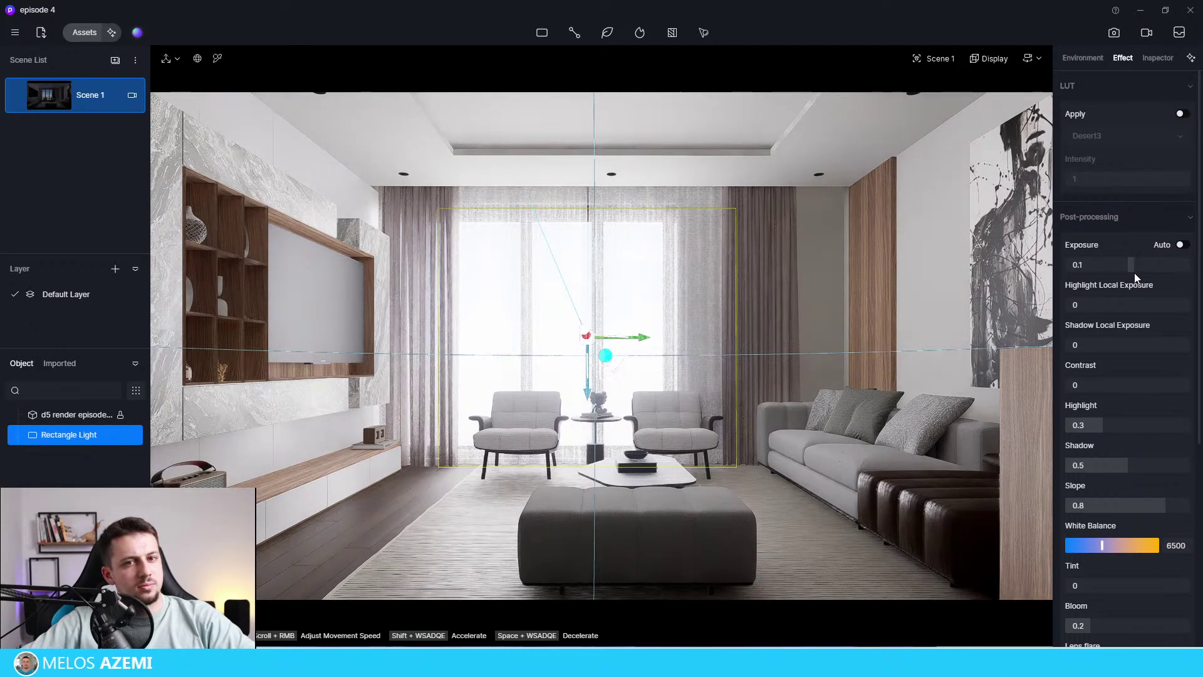
mouse_move(16, 99)
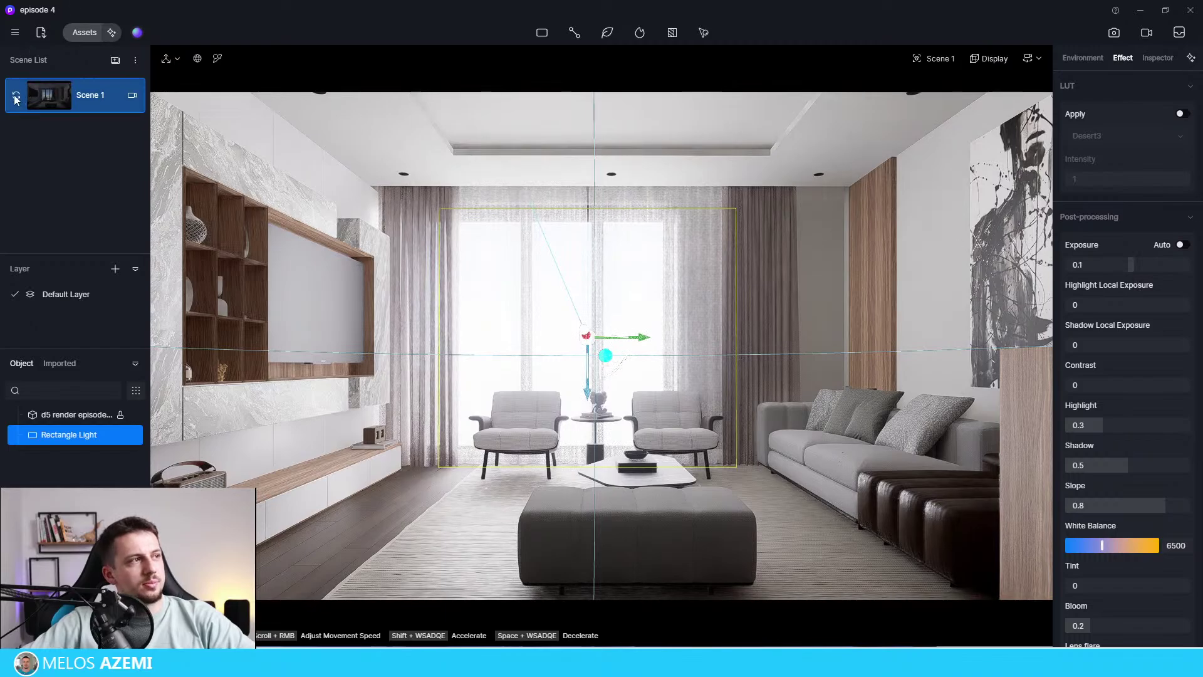
Reselect the window's rectangle light, try a much weaker intensity, and settle on about 94.5.
left_click(587, 339)
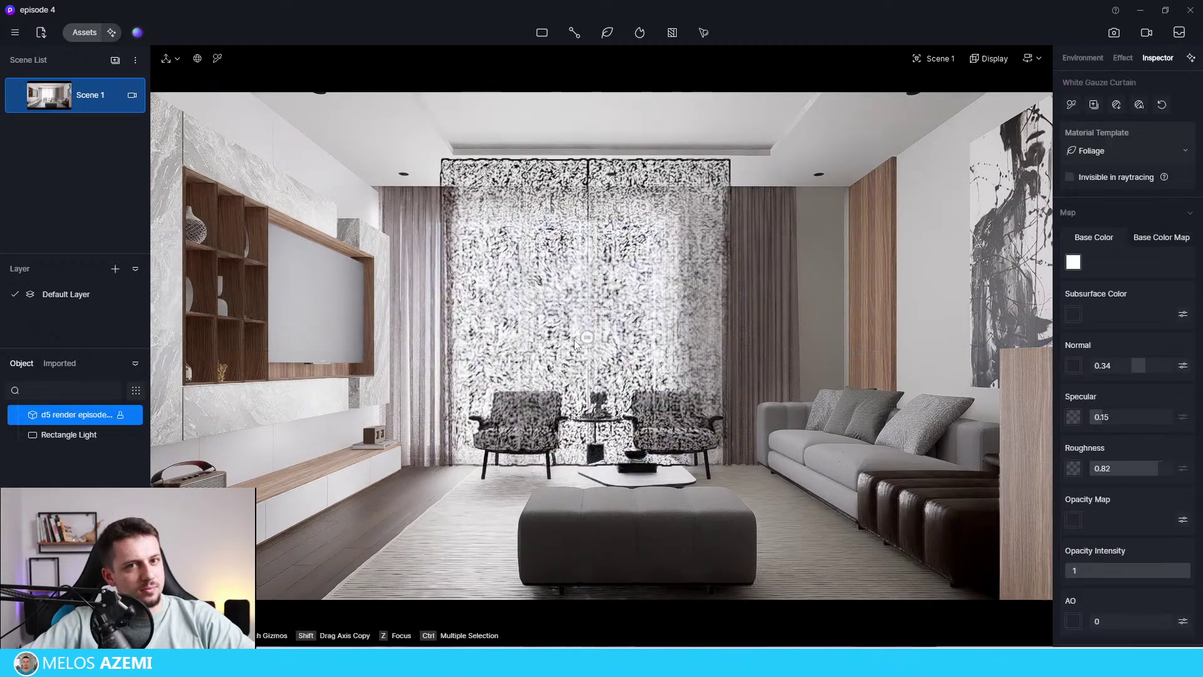
left_click(587, 339)
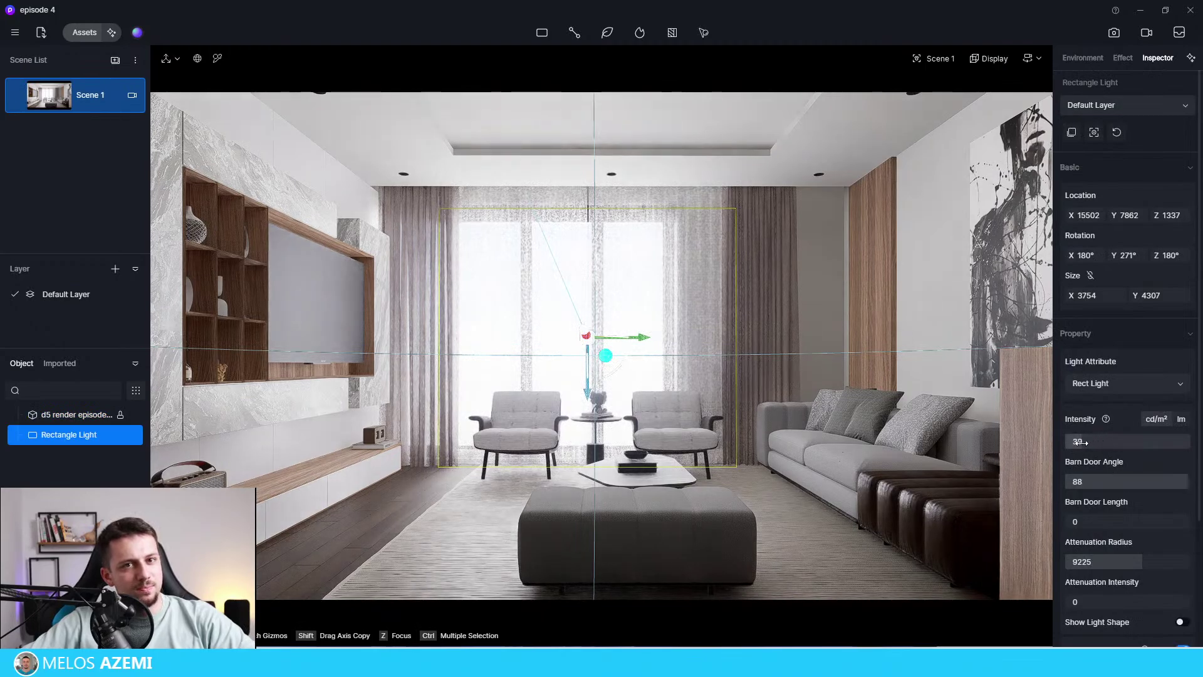
left_click_drag(1085, 443, 1043, 446)
mouse_move(101, 111)
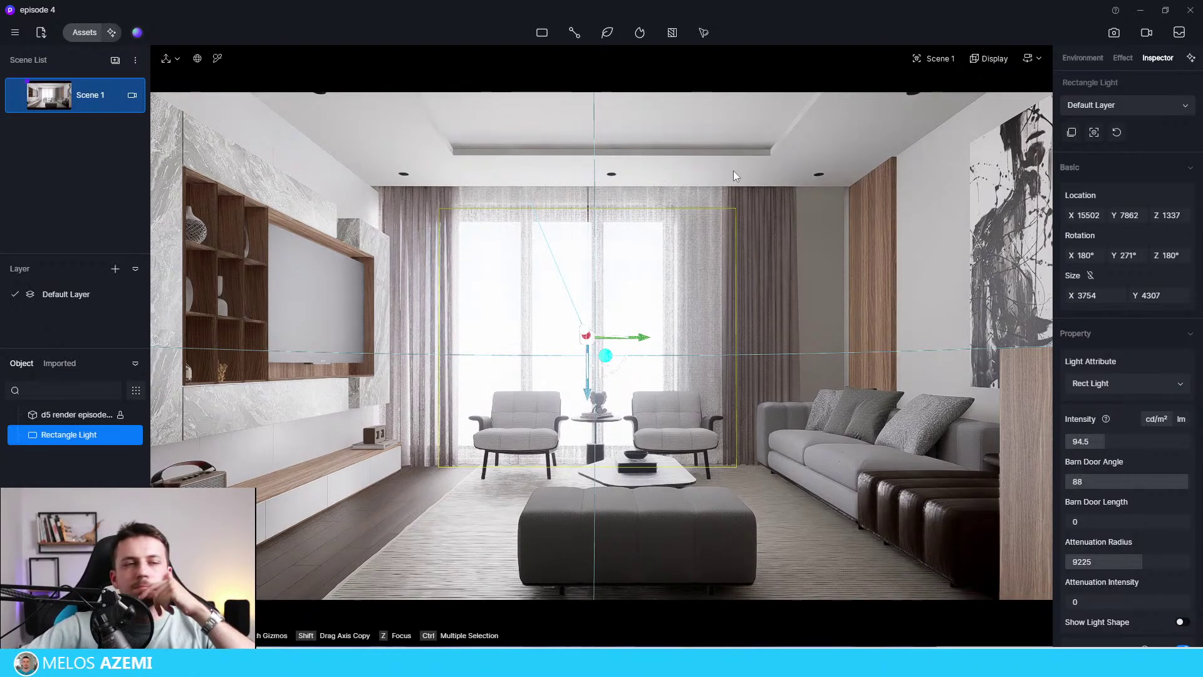
Sample the TV screen's material, make its base color black, and set its roughness to about 0.39.
left_click(556, 130)
left_click(801, 490)
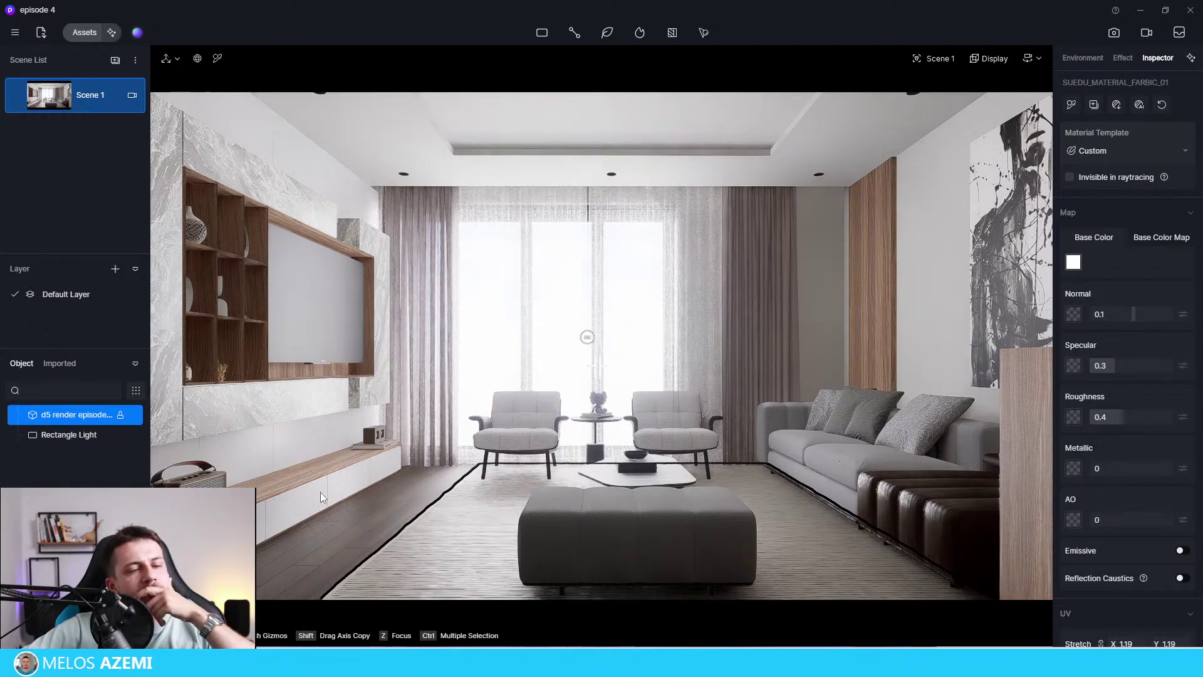
left_click(218, 59)
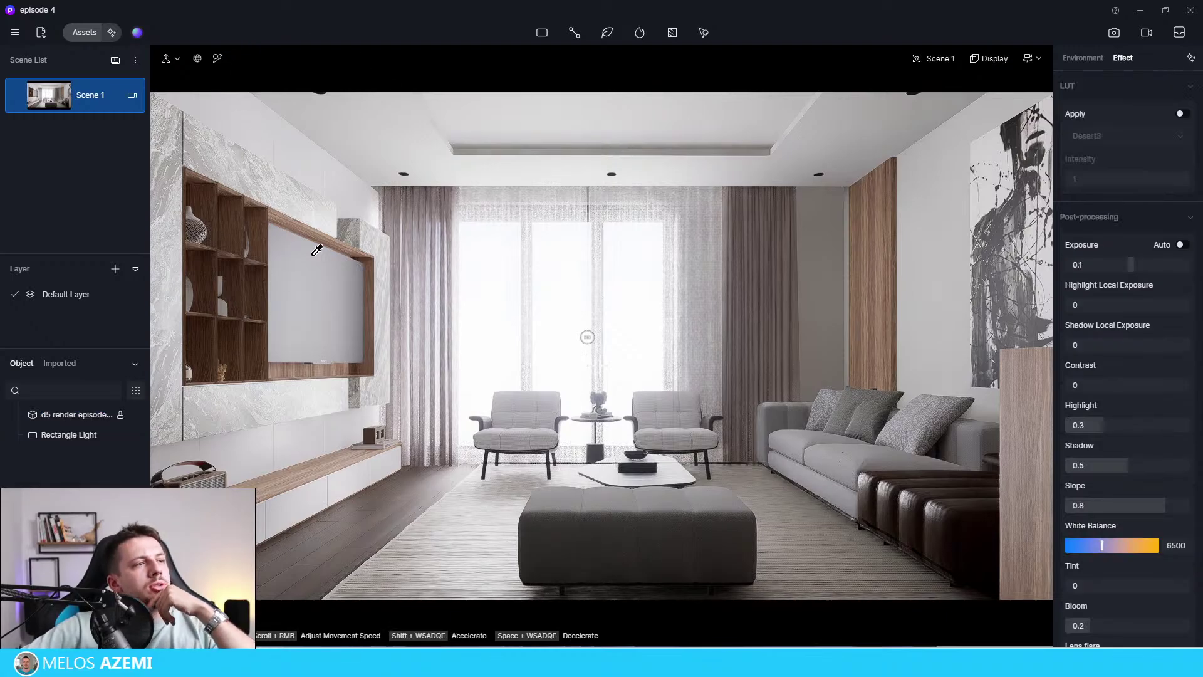
left_click(317, 250)
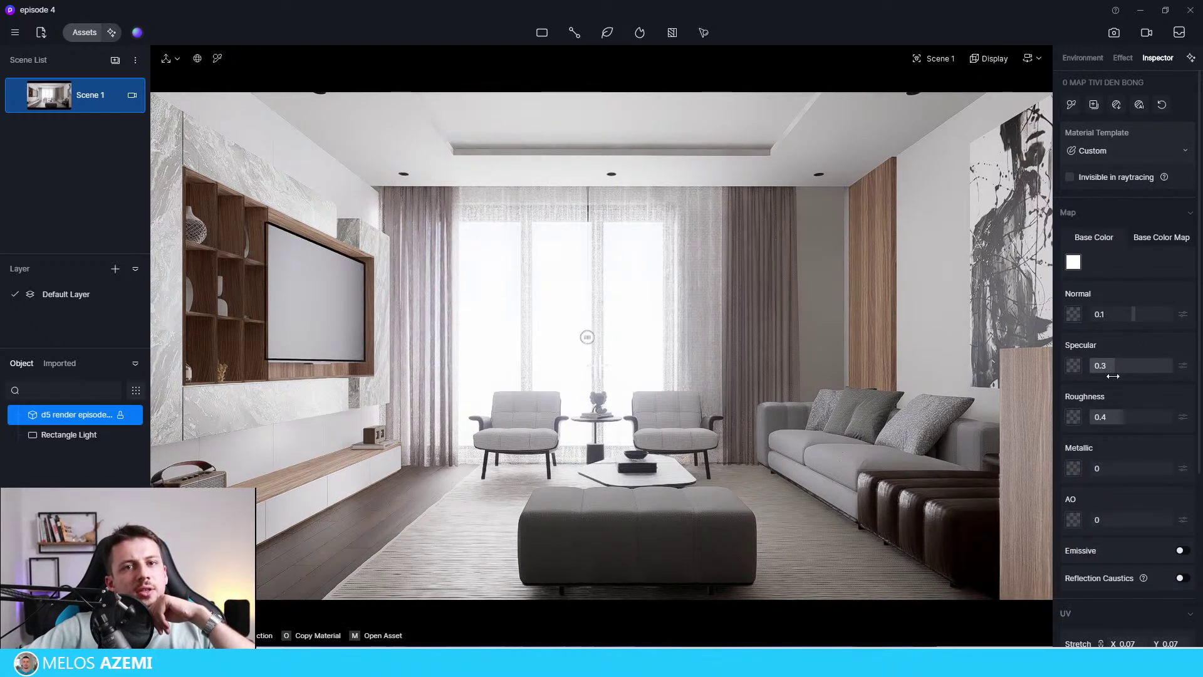
left_click_drag(1110, 417, 1100, 419)
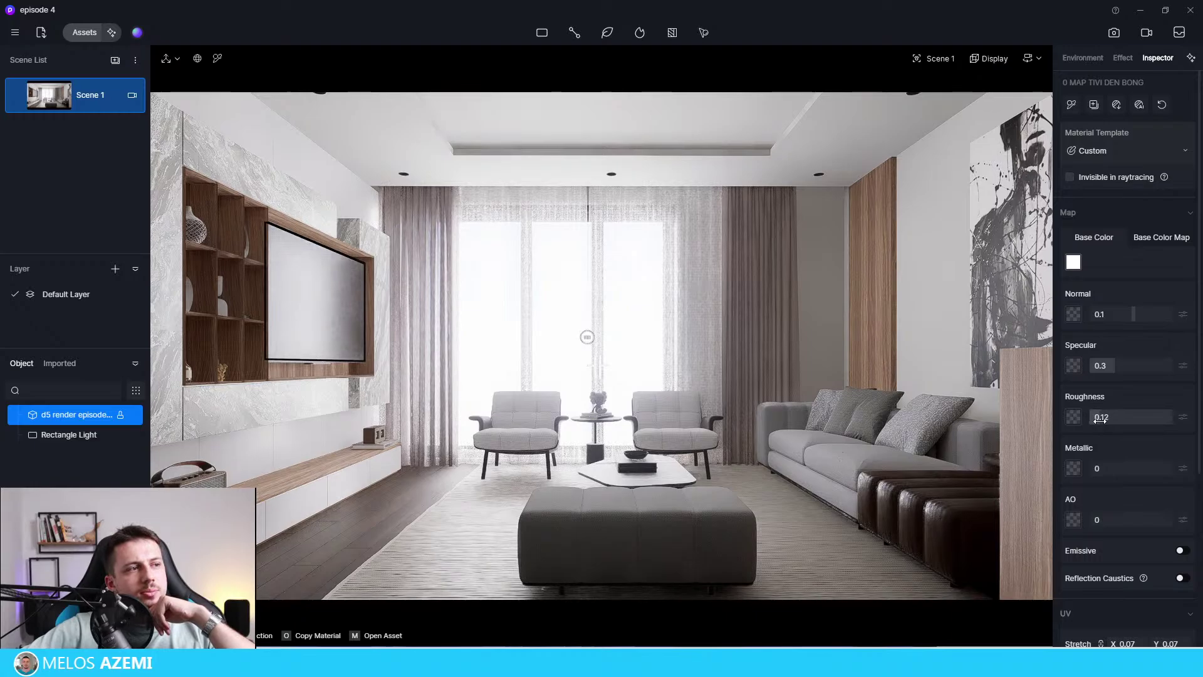
left_click(1075, 262)
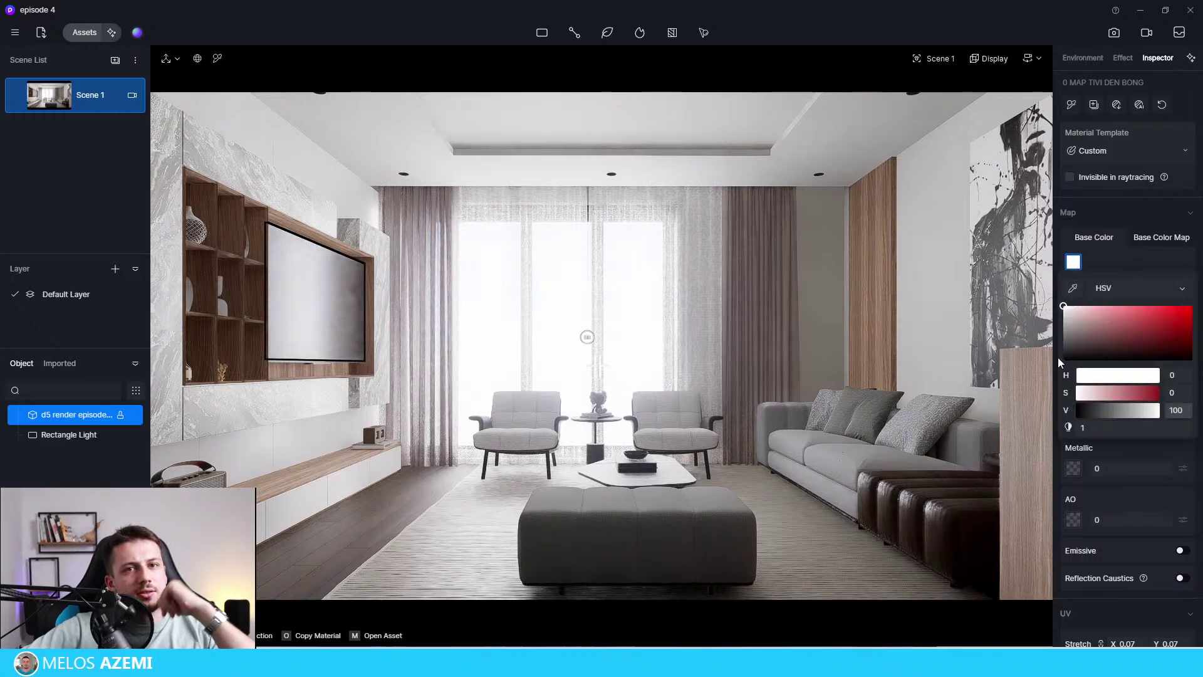
left_click(1097, 404)
left_click_drag(1098, 408, 1070, 409)
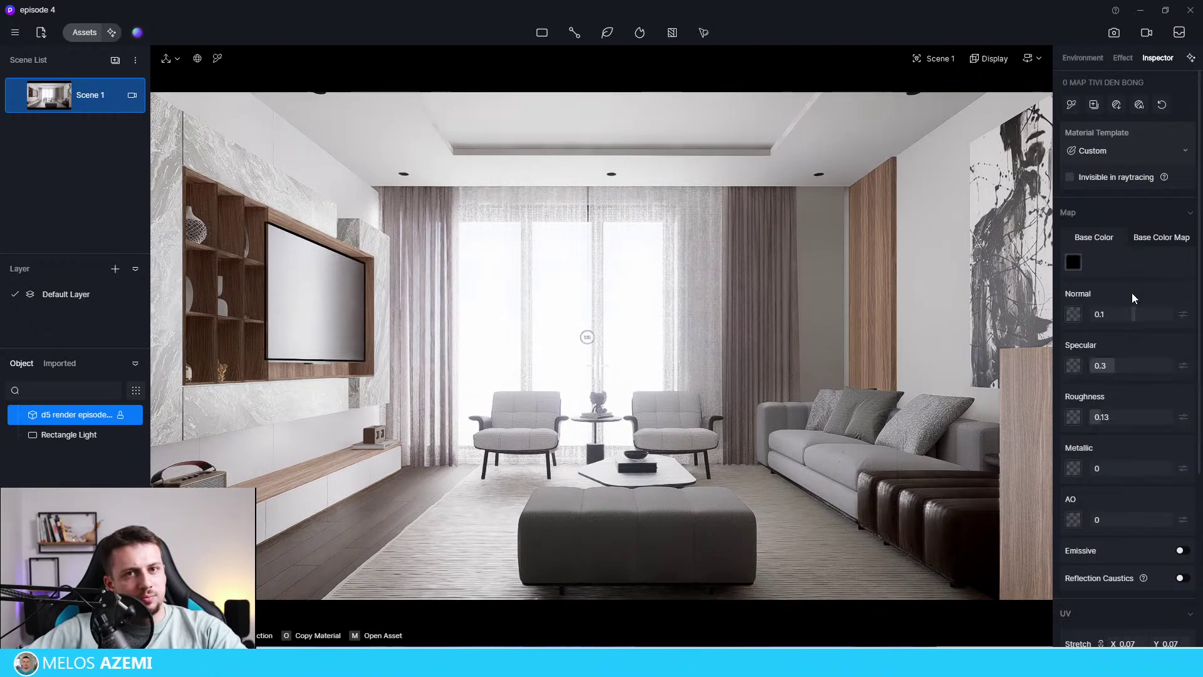
left_click(1138, 414)
left_click_drag(1138, 415, 1122, 416)
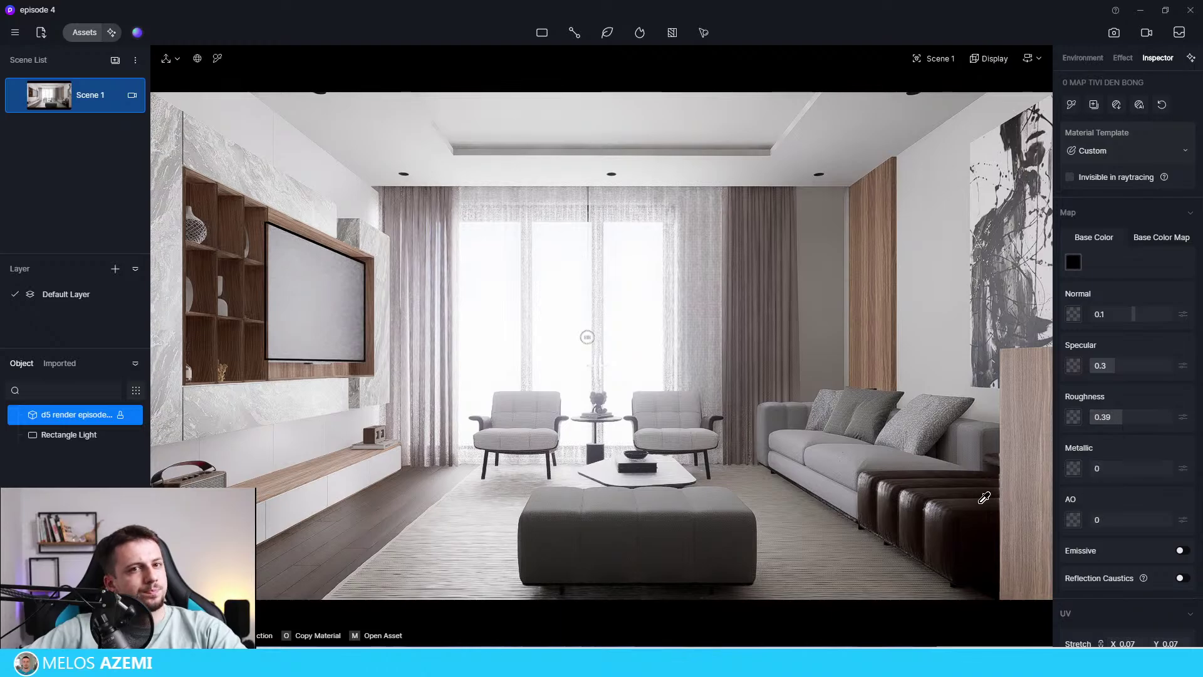
Sample the wood panel's material and set its roughness to about 0.22 and its normal to about 0.32.
left_click(890, 328)
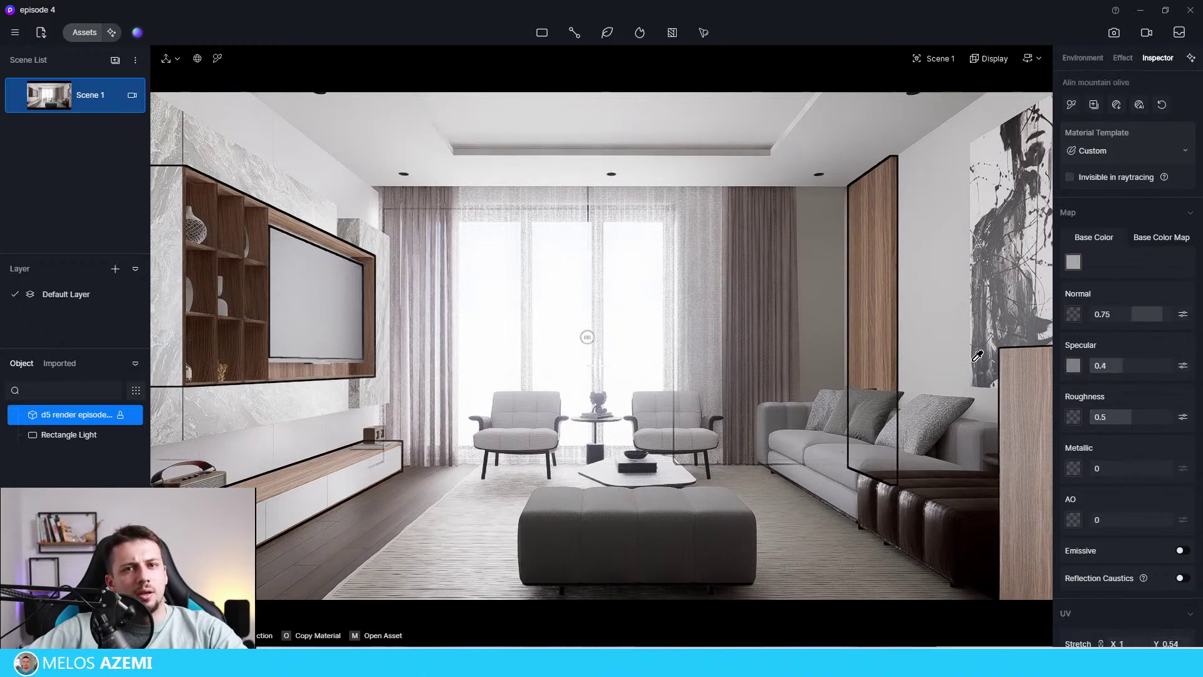
left_click_drag(1110, 423, 1099, 424)
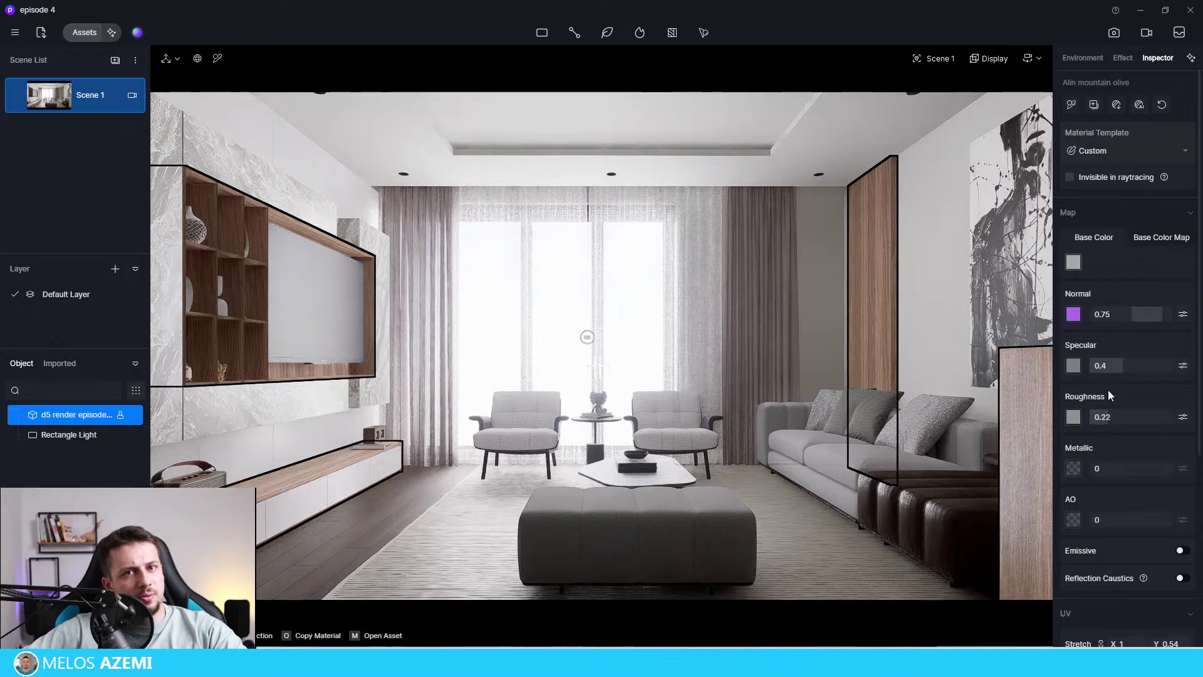
left_click_drag(1148, 313, 1145, 317)
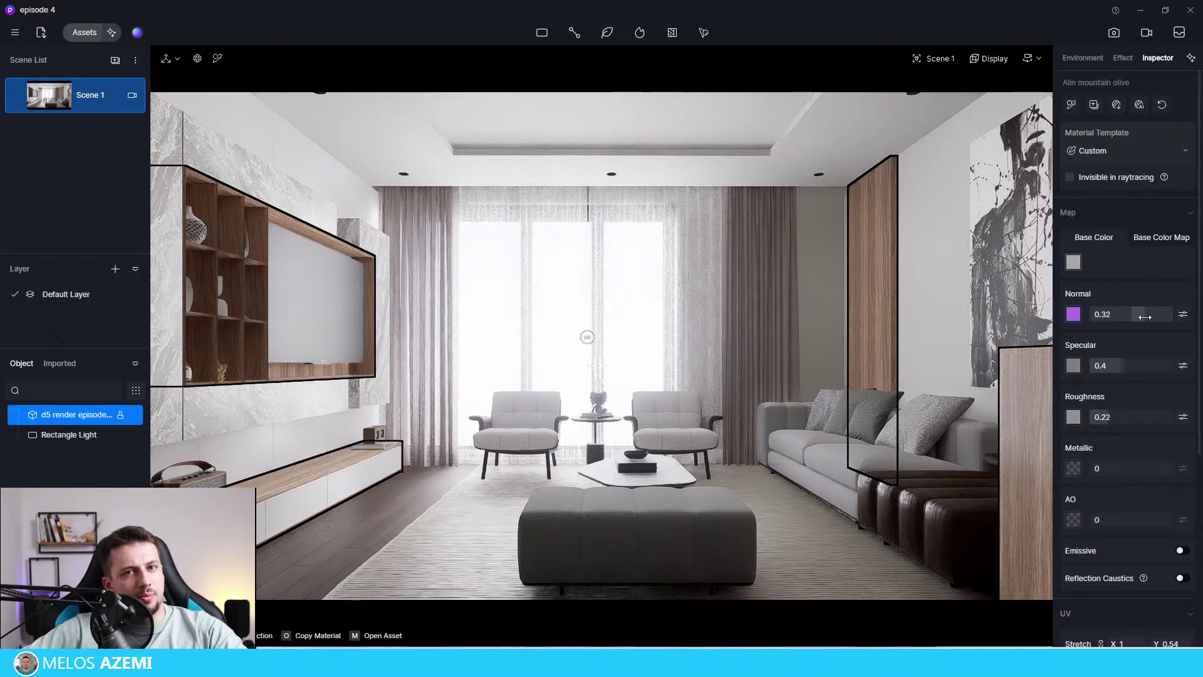
Reduce the saturation of the wood panel's base color map and set its base color's HSV value to 61.
left_click(1151, 237)
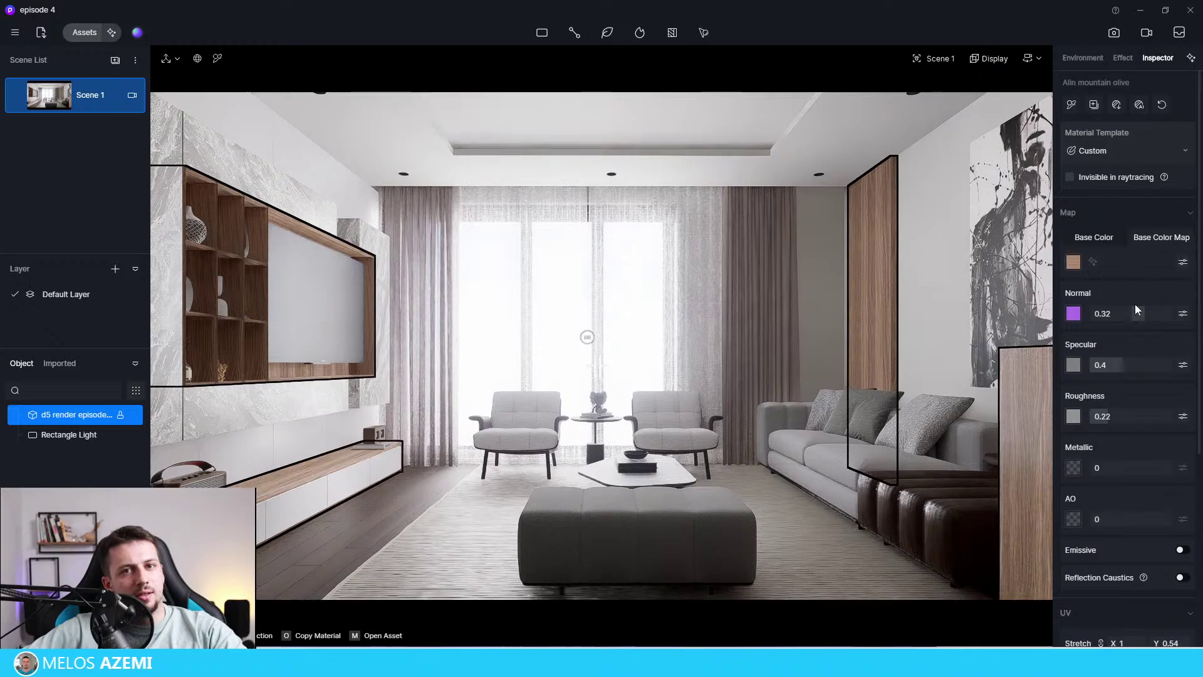
left_click(1183, 261)
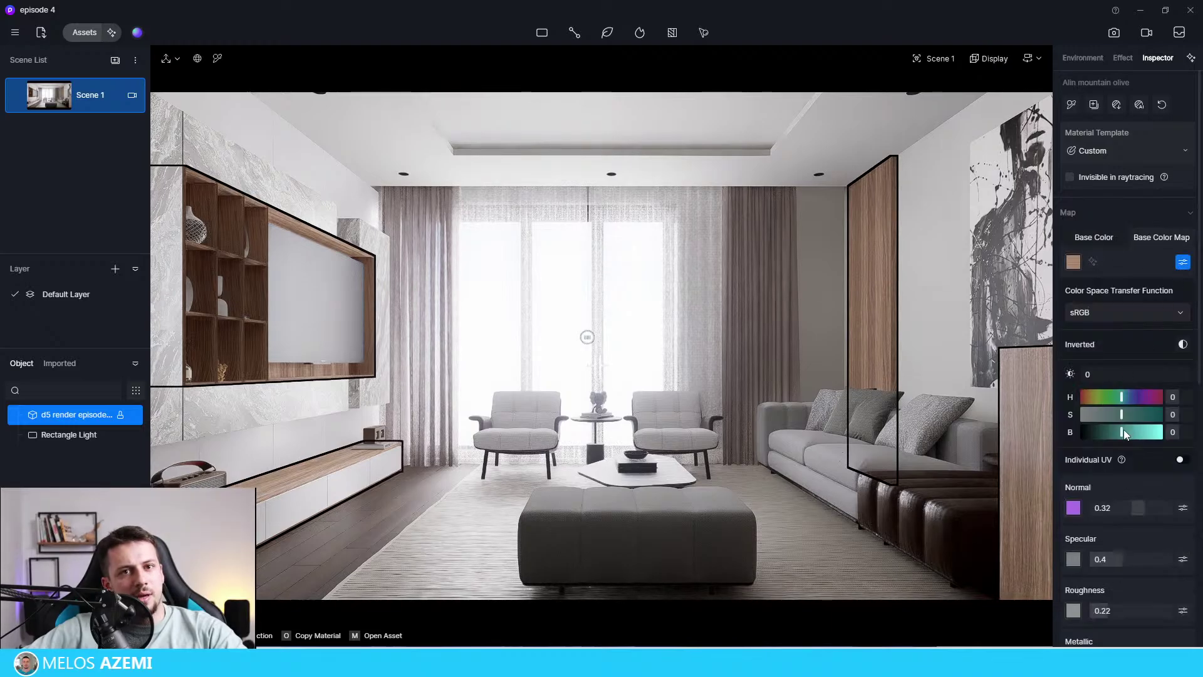
mouse_move(1117, 411)
left_mouse_down()
mouse_move(1106, 413)
mouse_move(1123, 431)
left_mouse_up()
left_click(1087, 239)
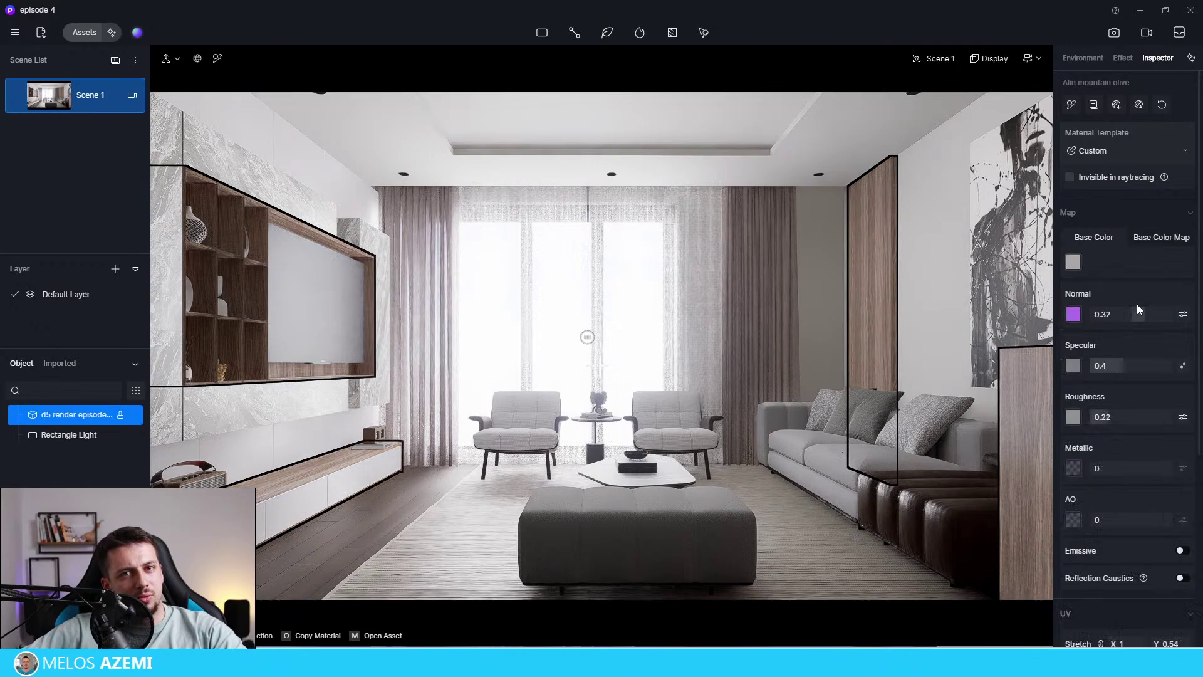
left_click(1074, 263)
left_click_drag(1129, 415, 1126, 410)
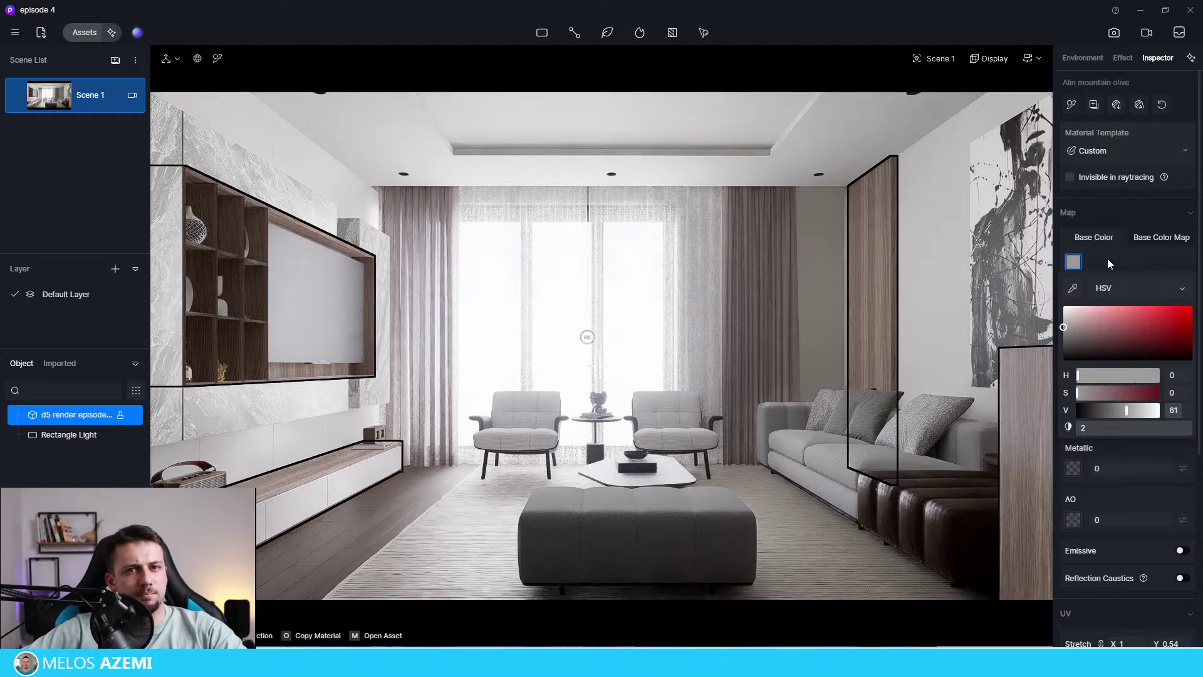
Set the saturation and brightness adjustments of the wood panel's base color map to 0.
left_click(1160, 238)
left_click(1183, 263)
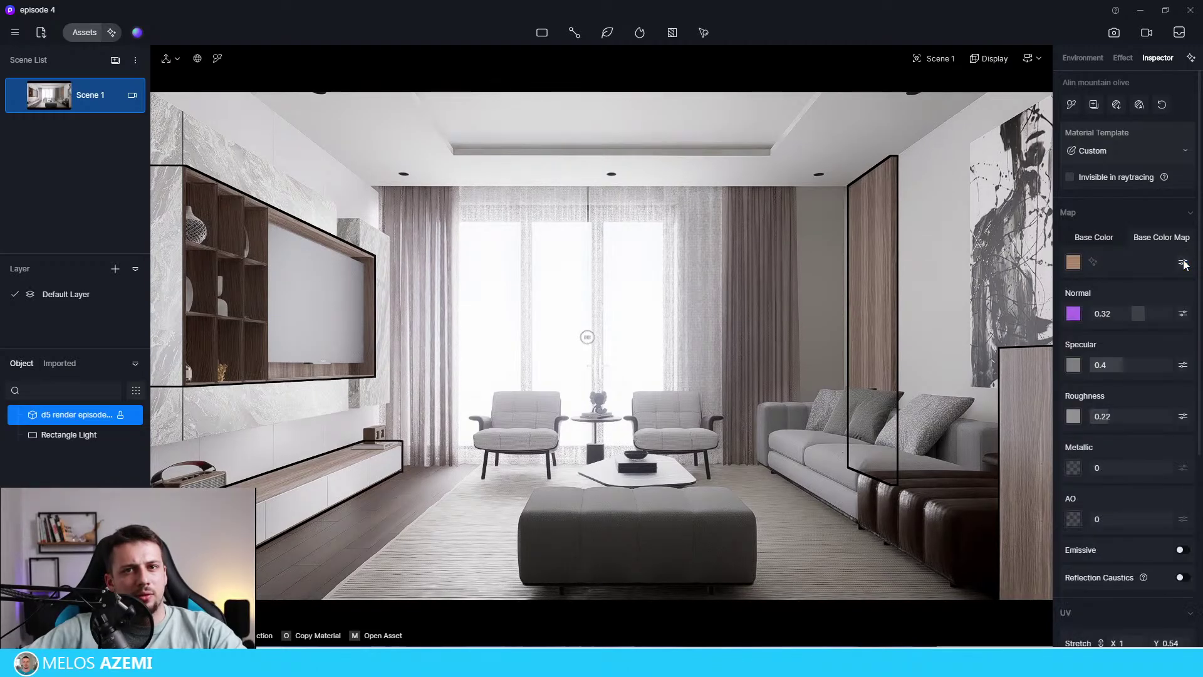
left_click(1184, 264)
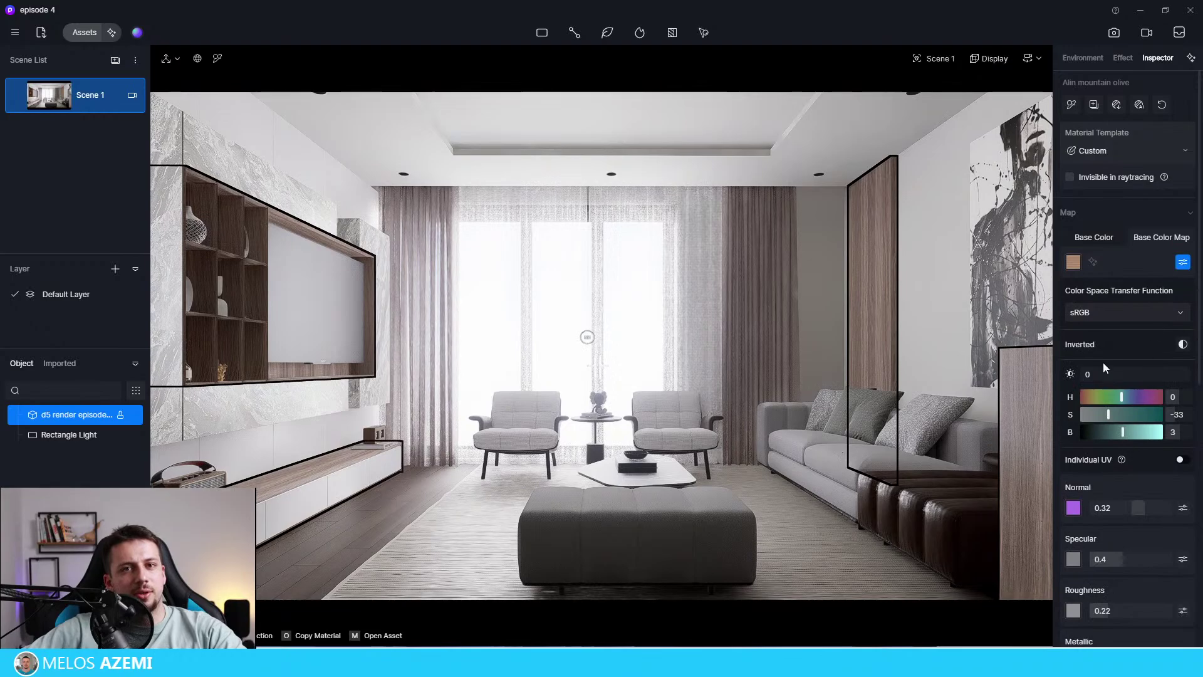
left_click(1173, 432)
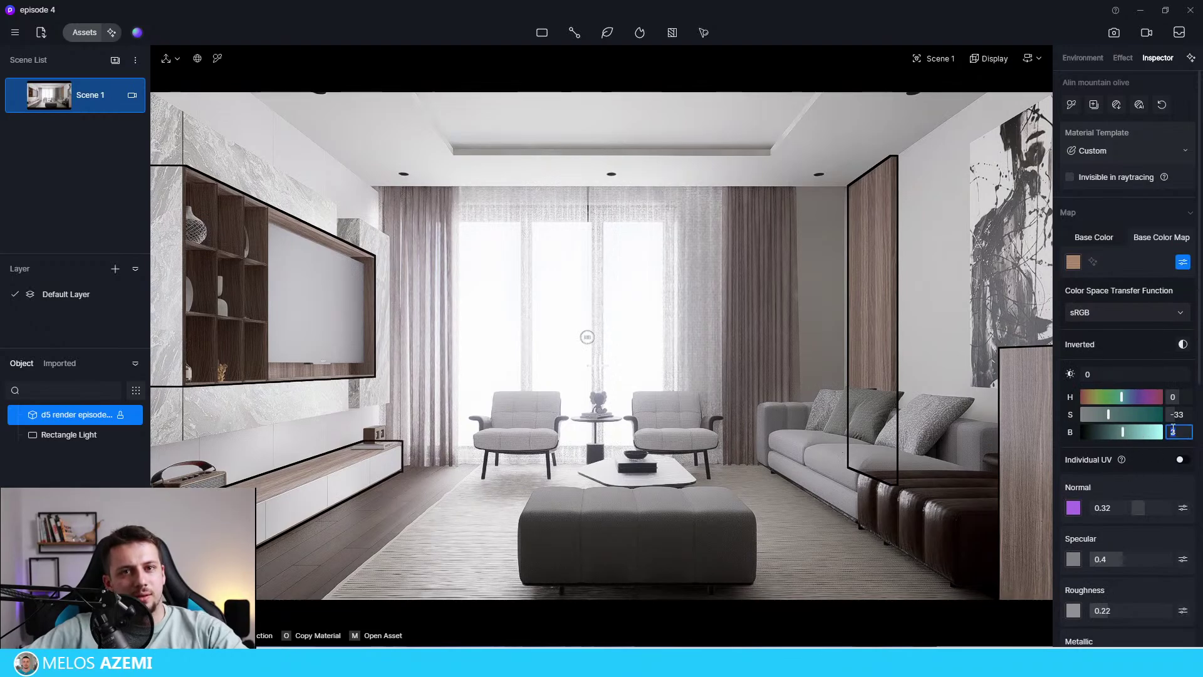
type("0")
left_click(1185, 418)
type("0")
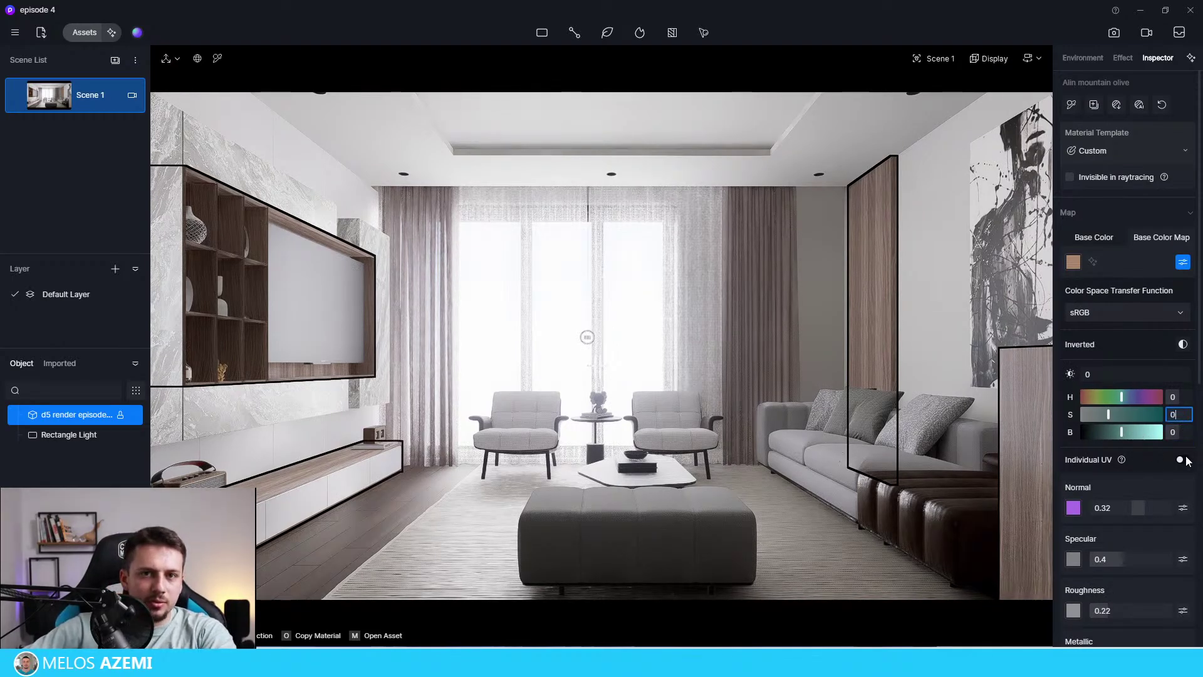
left_click(1157, 279)
left_click(1098, 238)
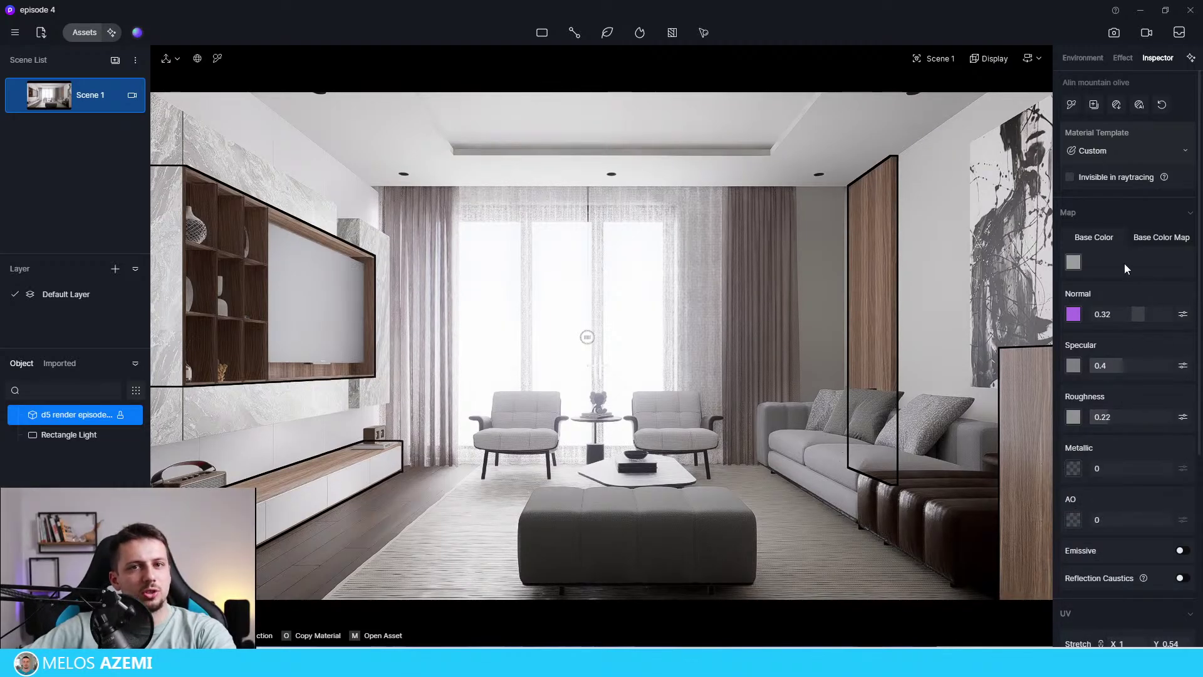
Sample the back wall's material and search the online material library for plaster.
left_click(823, 306)
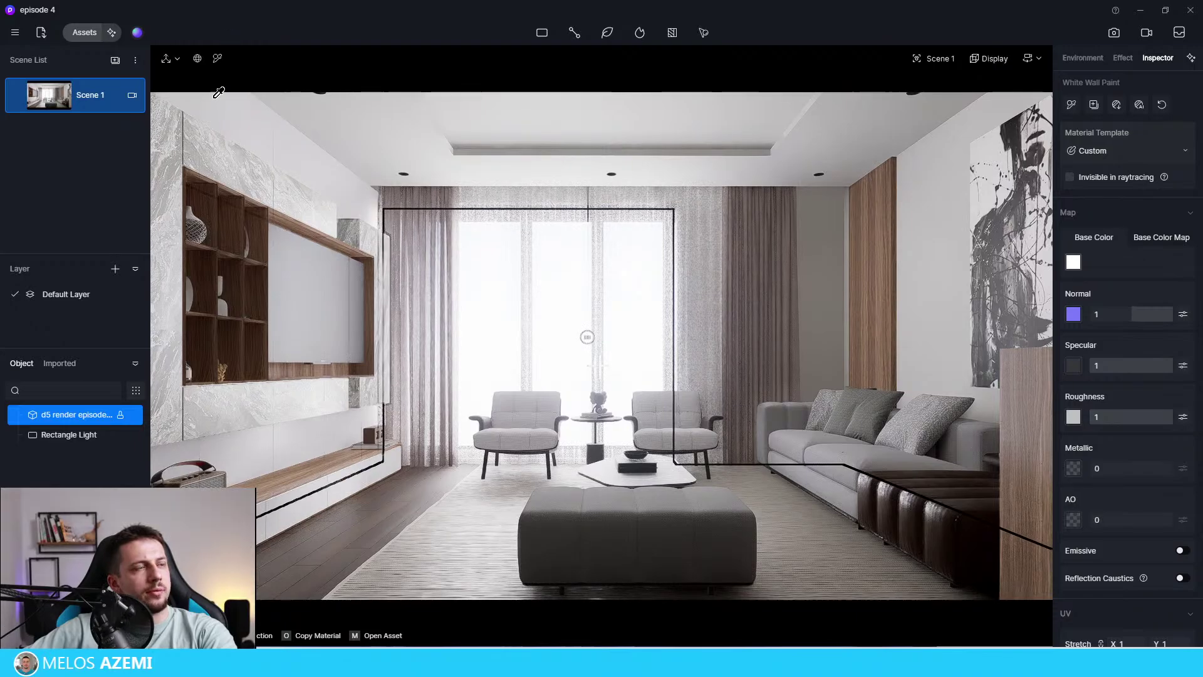
left_click(84, 33)
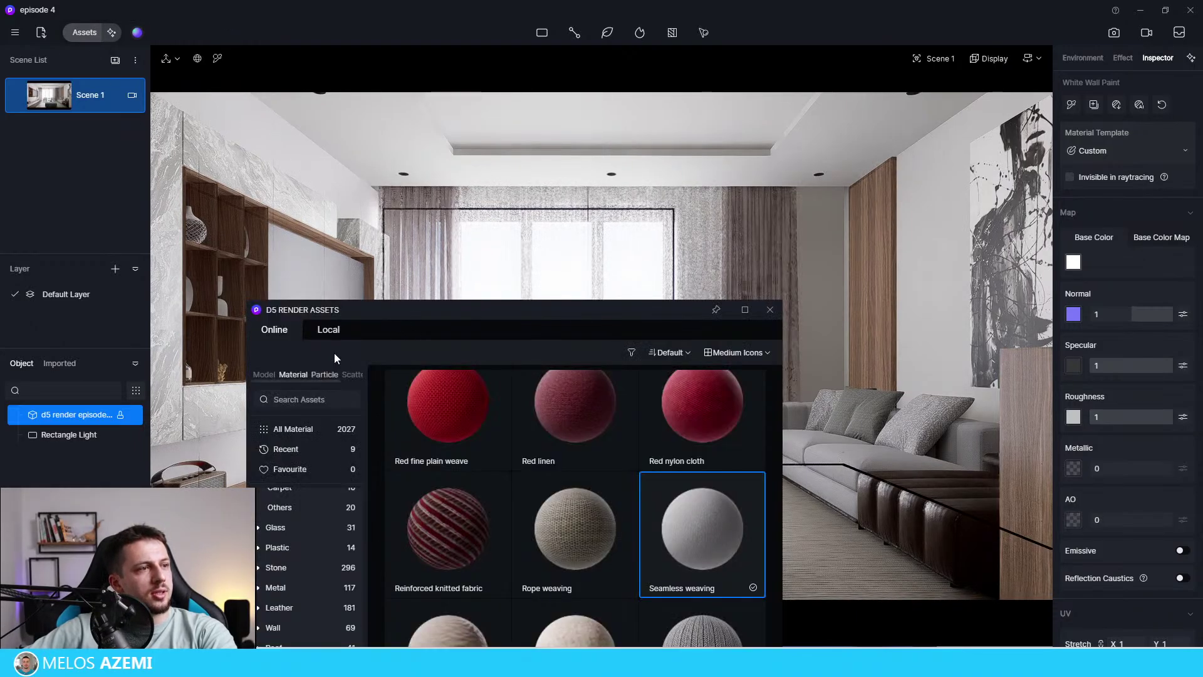
left_click(338, 400)
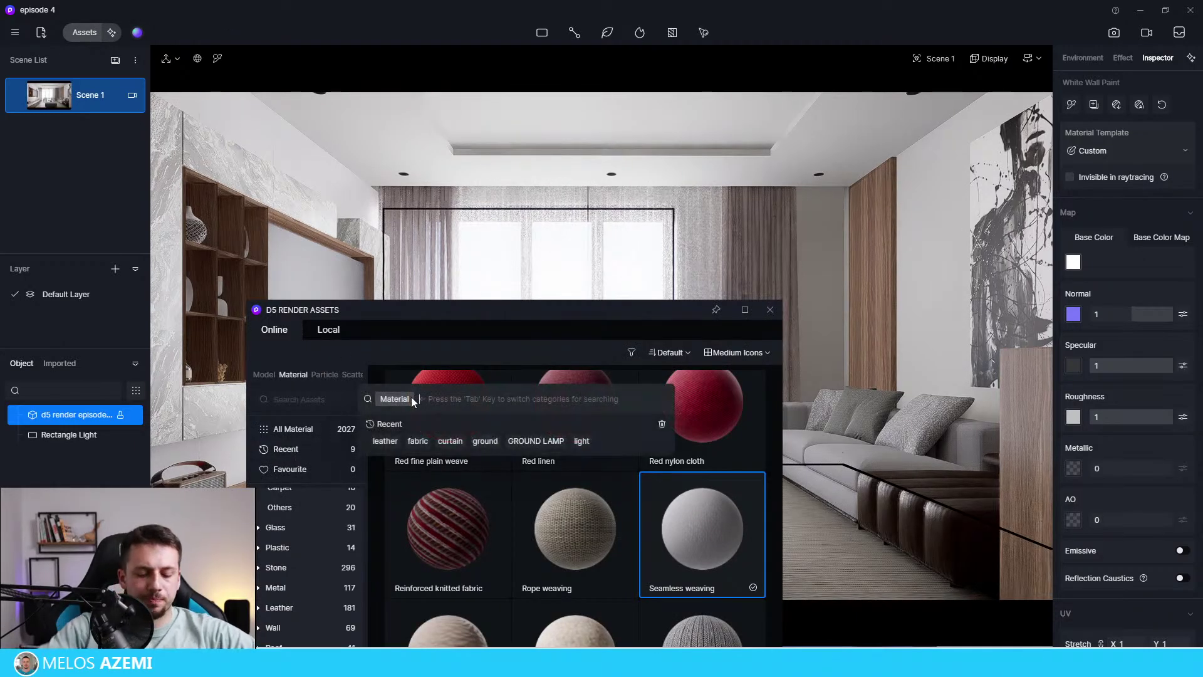
type("plaster")
key("Return")
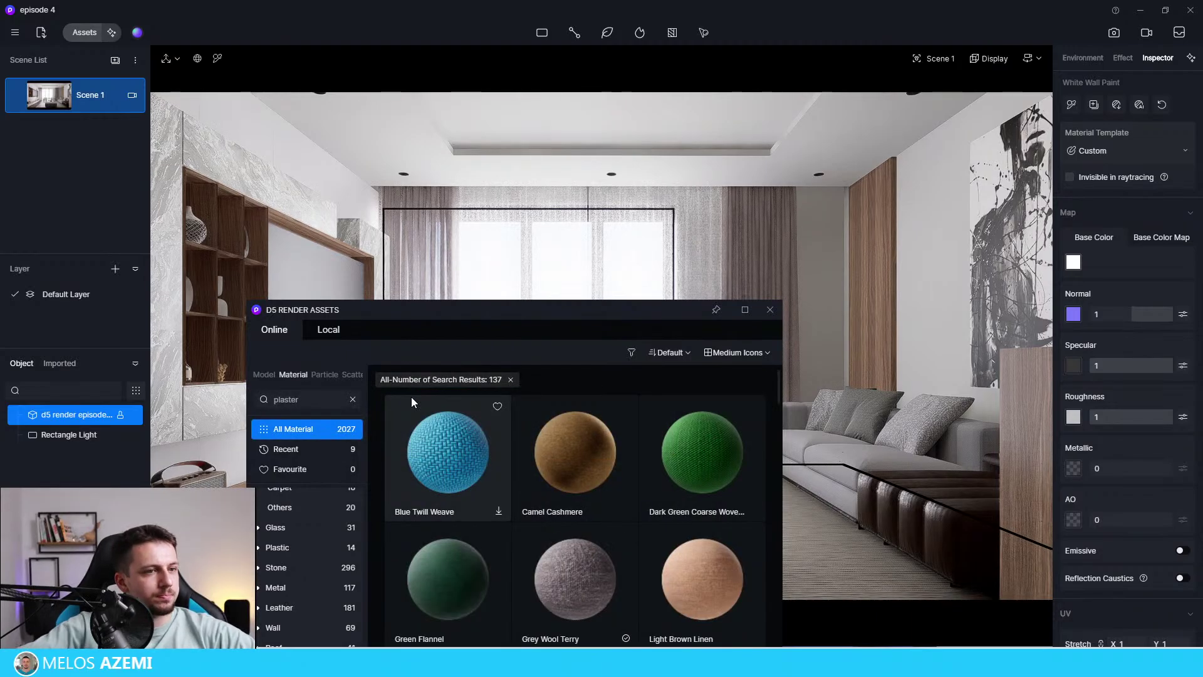
left_click_drag(413, 307, 314, 183)
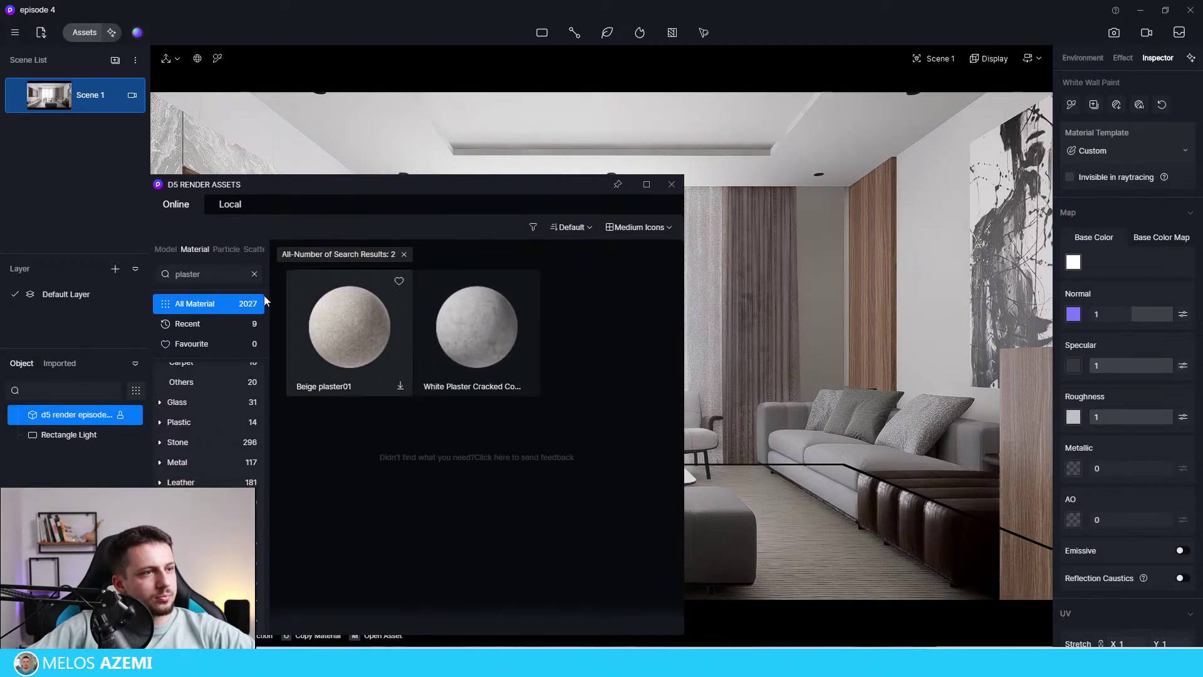
Search the material library for wall and look through the results for a plain white wall paint.
left_click(254, 274)
left_click(239, 274)
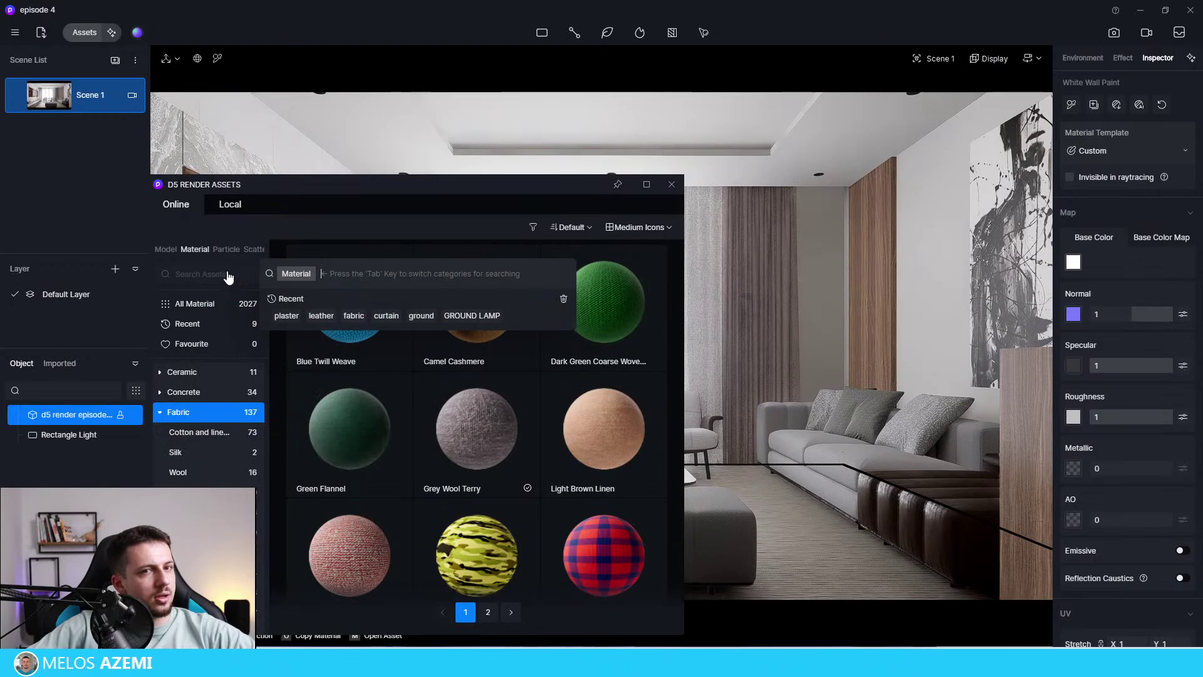
type("wall")
key("Return")
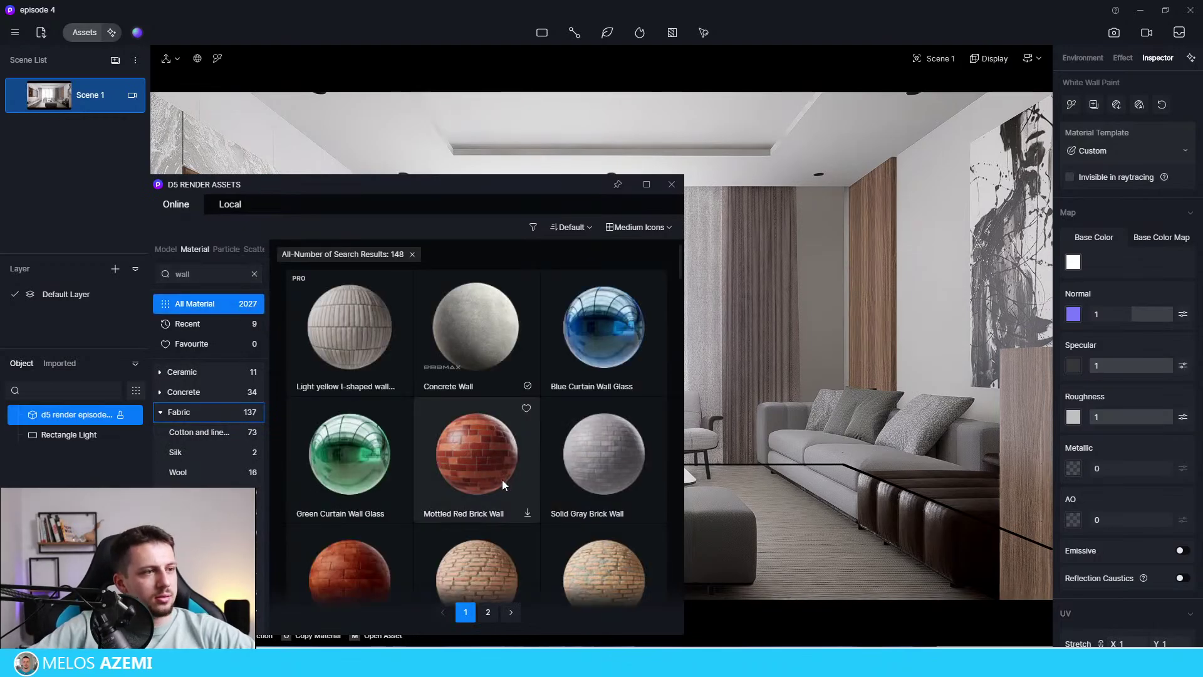
scroll(520, 414, "down", 2)
scroll(603, 401, "down", 10)
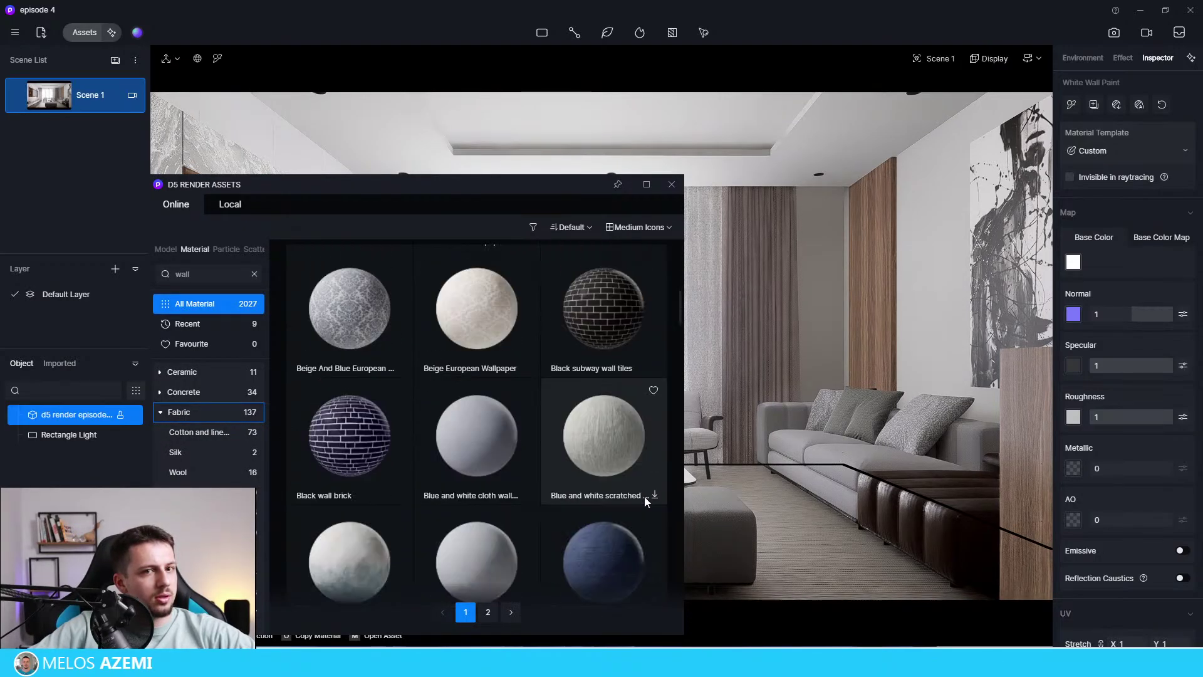
scroll(603, 439, "down", 10)
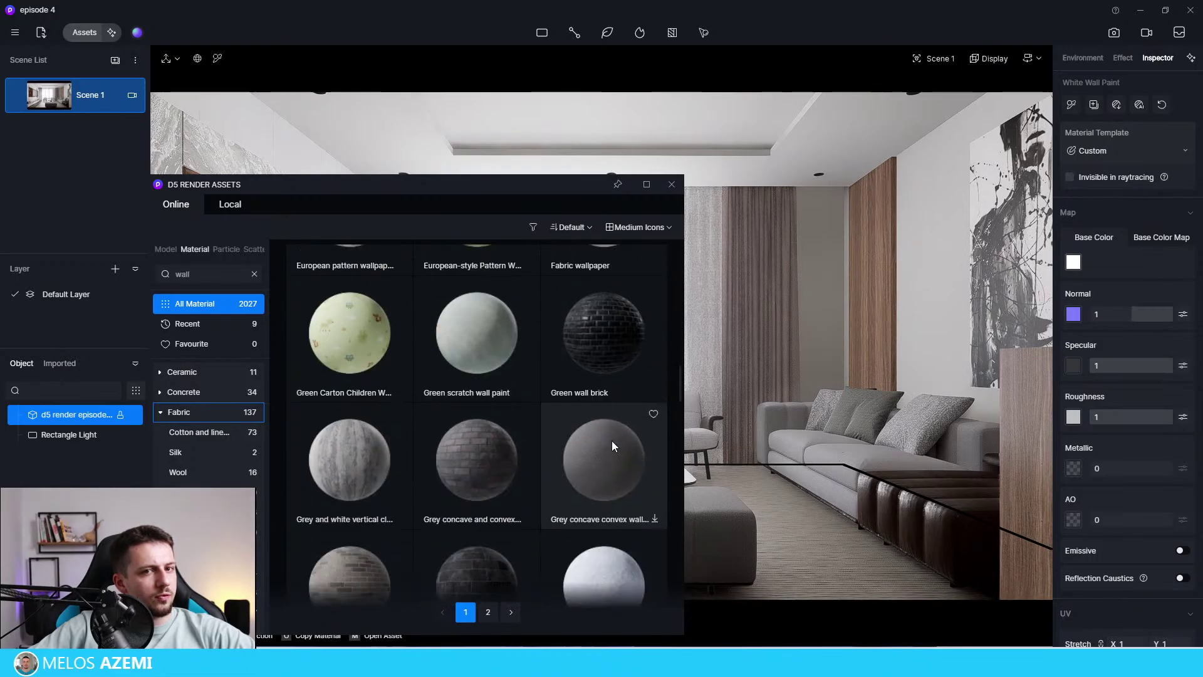
scroll(635, 450, "down", 3)
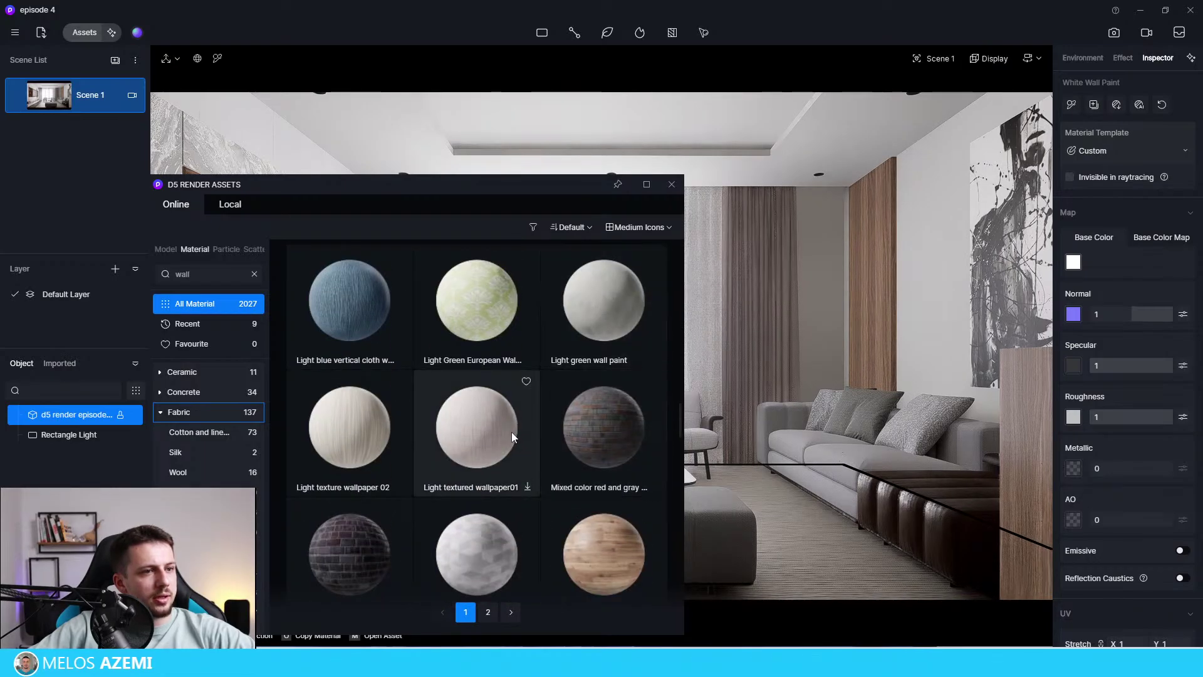
scroll(511, 431, "down", 5)
scroll(518, 440, "down", 5)
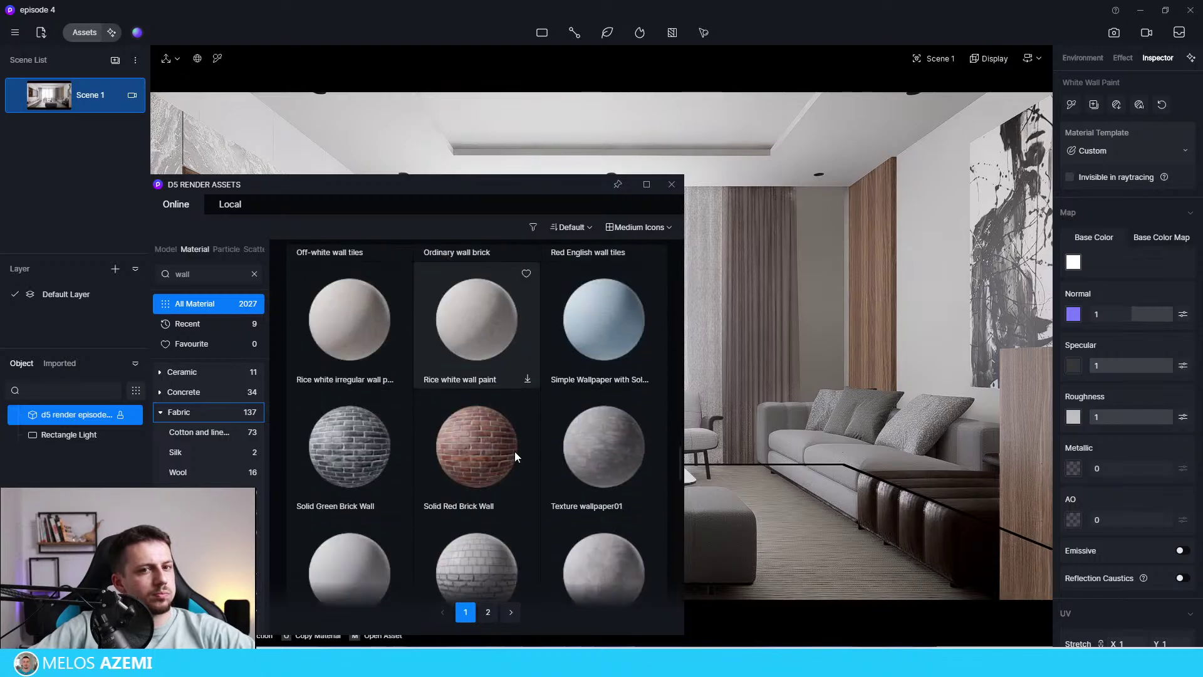
scroll(603, 433, "down", 4)
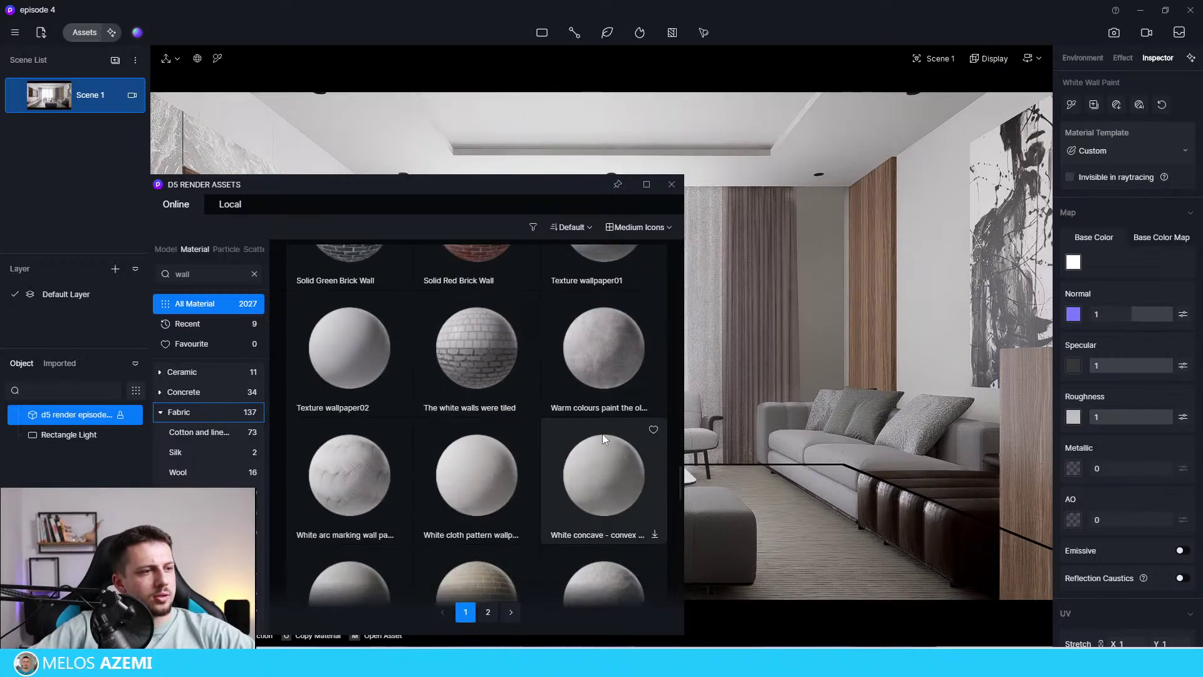
scroll(351, 508, "down", 2)
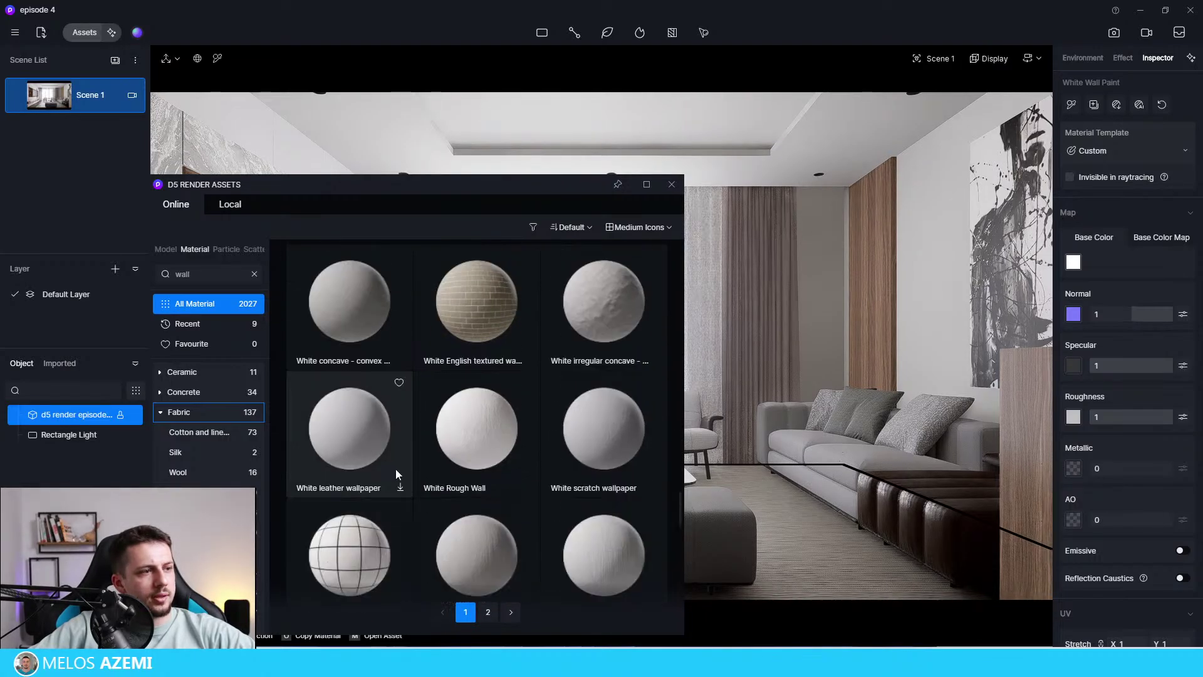
scroll(646, 455, "down", 3)
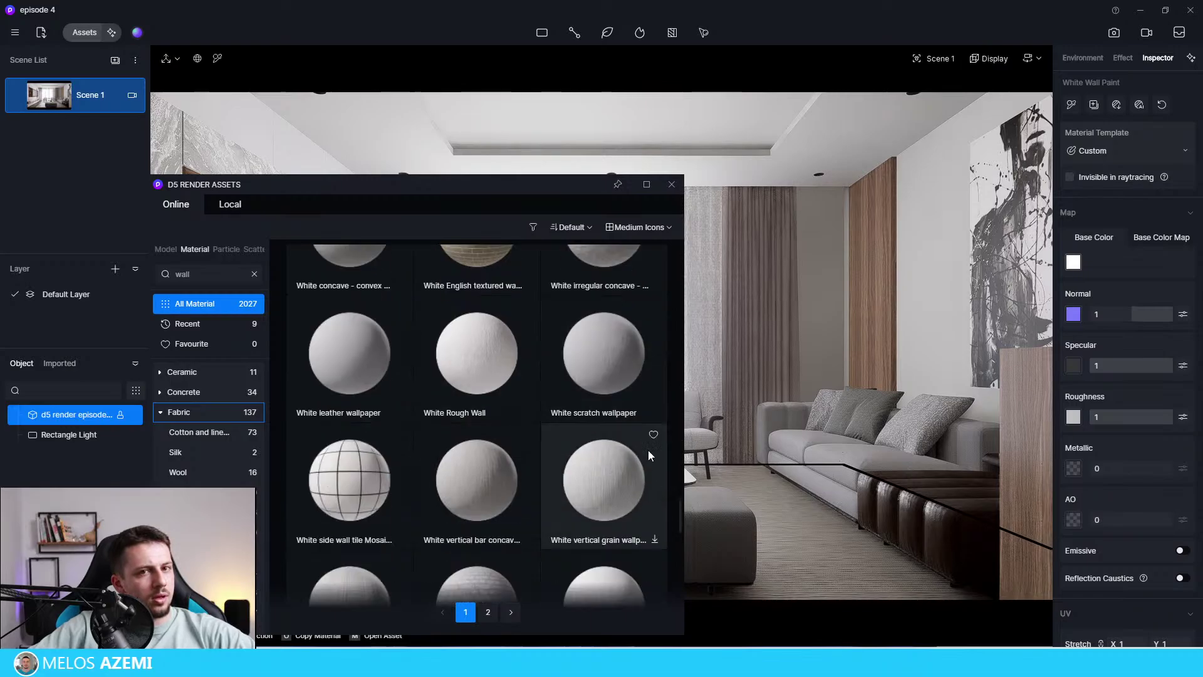
scroll(644, 515, "down", 3)
Try to apply the White Wall Paint material to the wall beside the artwork, and close the asset library.
mouse_move(622, 384)
left_mouse_down()
mouse_move(670, 418)
mouse_move(927, 289)
mouse_move(934, 274)
left_mouse_up()
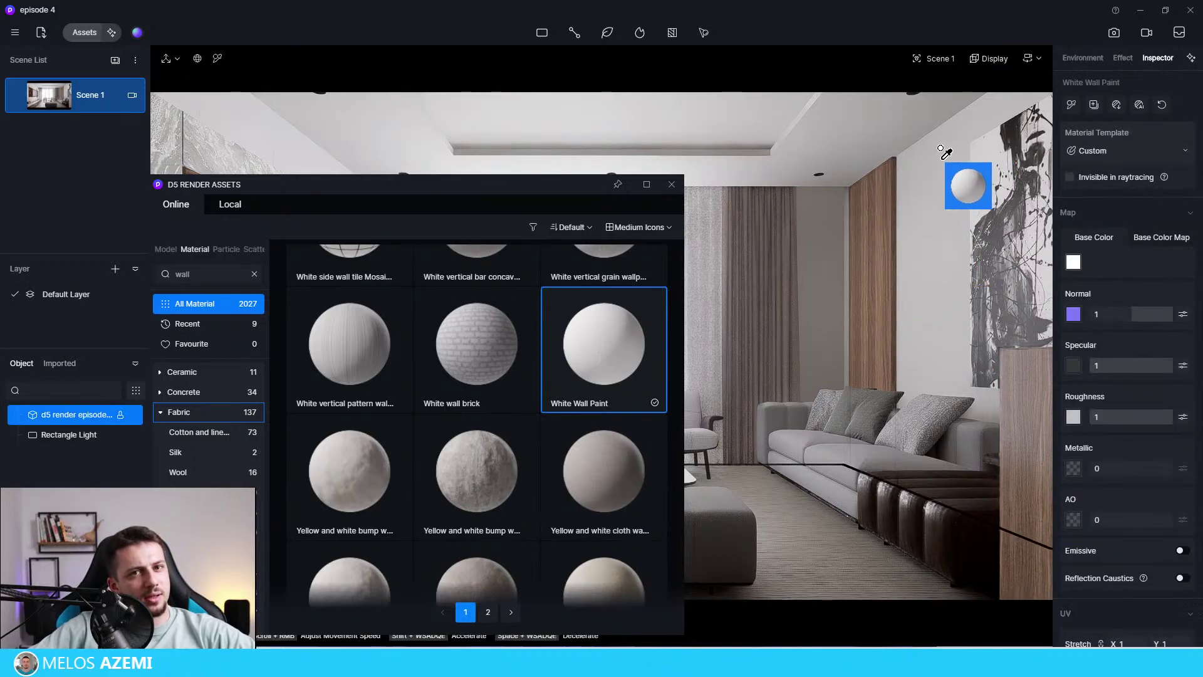
right_click_drag(863, 124, 862, 119)
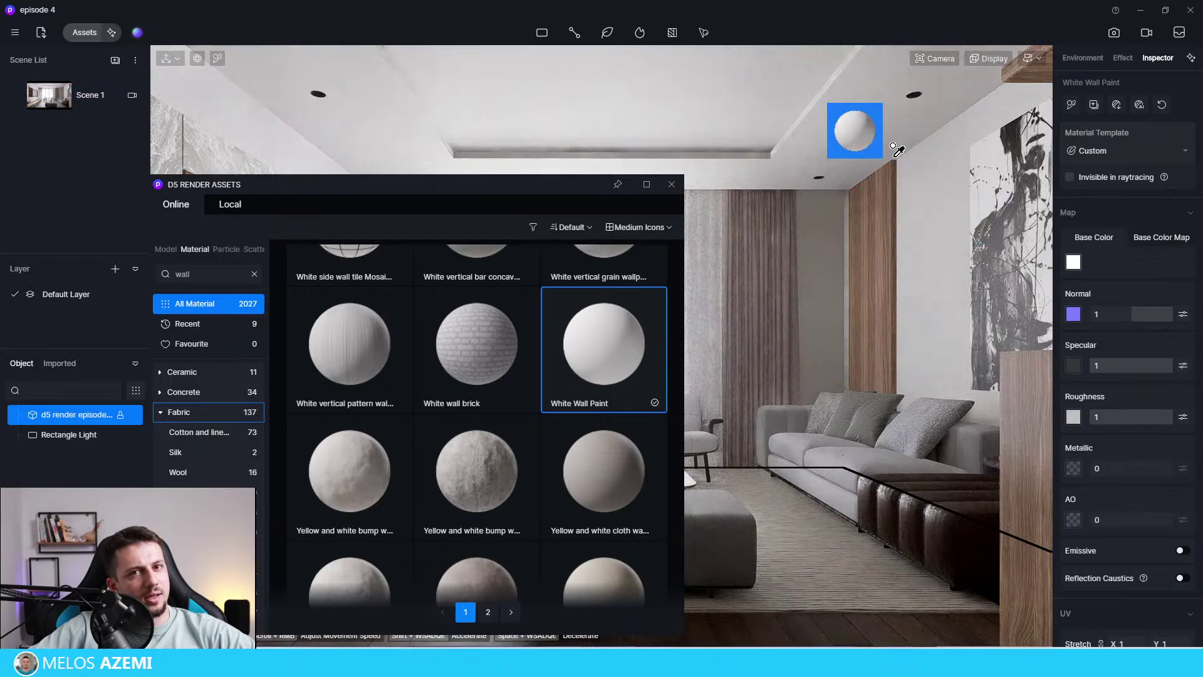
key("Escape")
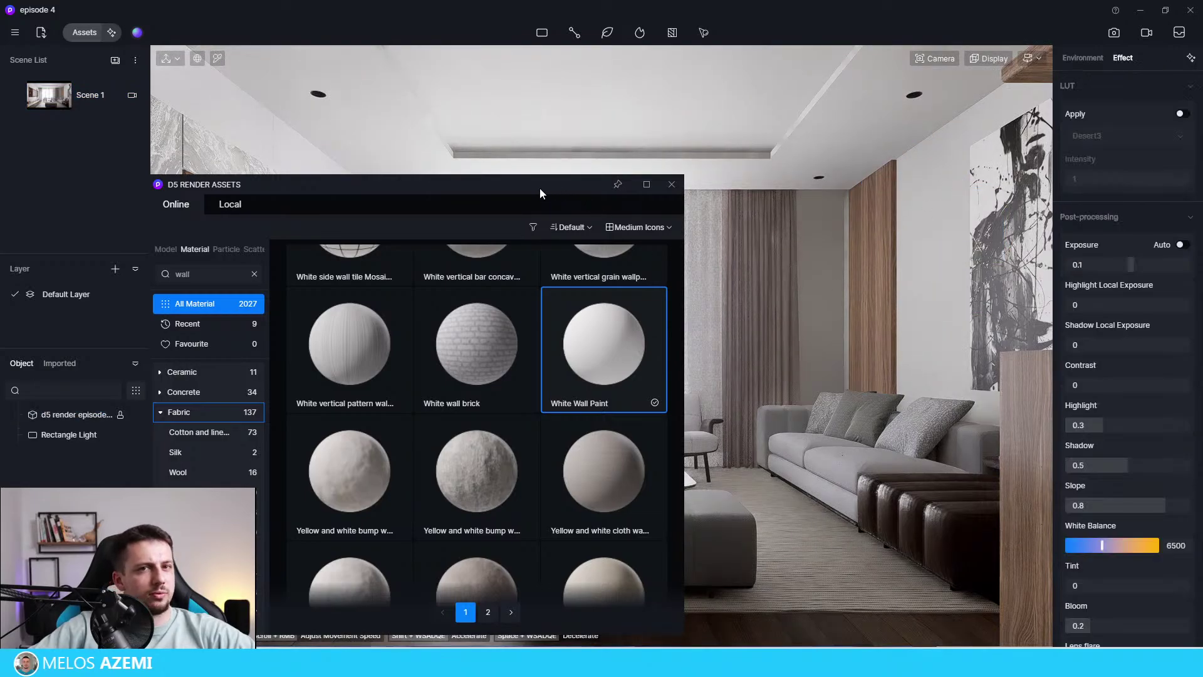
left_click_drag(540, 188, 508, 580)
left_click(769, 430)
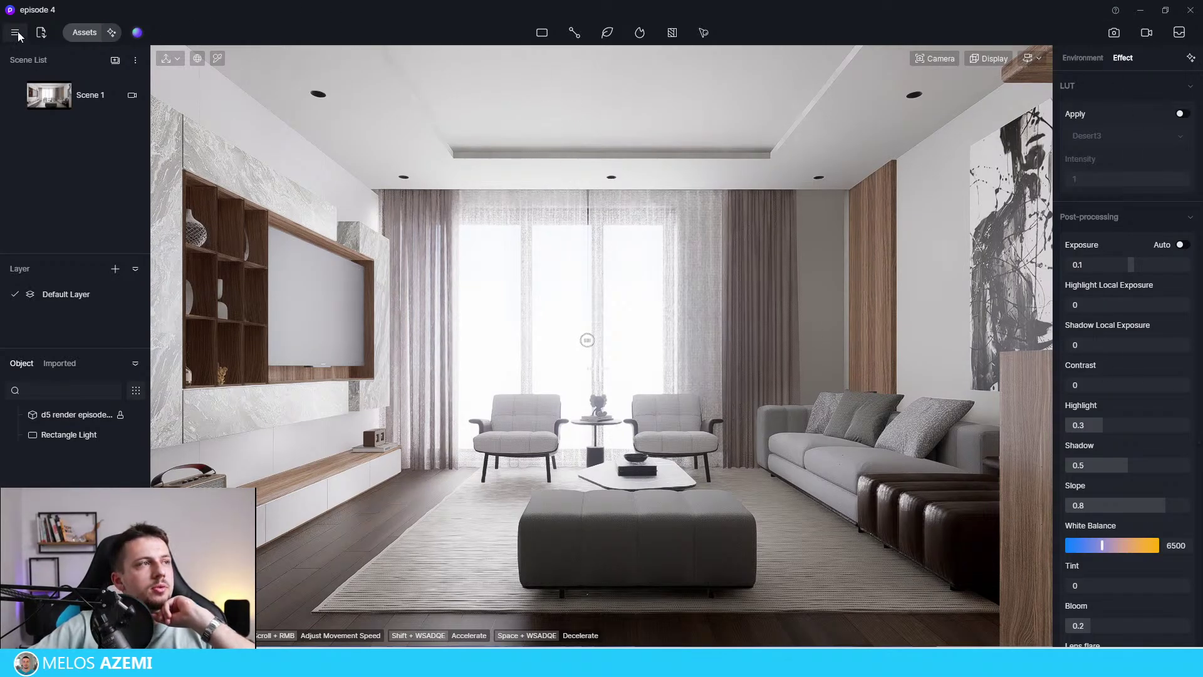
Place a strip light in the ceiling recess in front of the window.
left_click(574, 31)
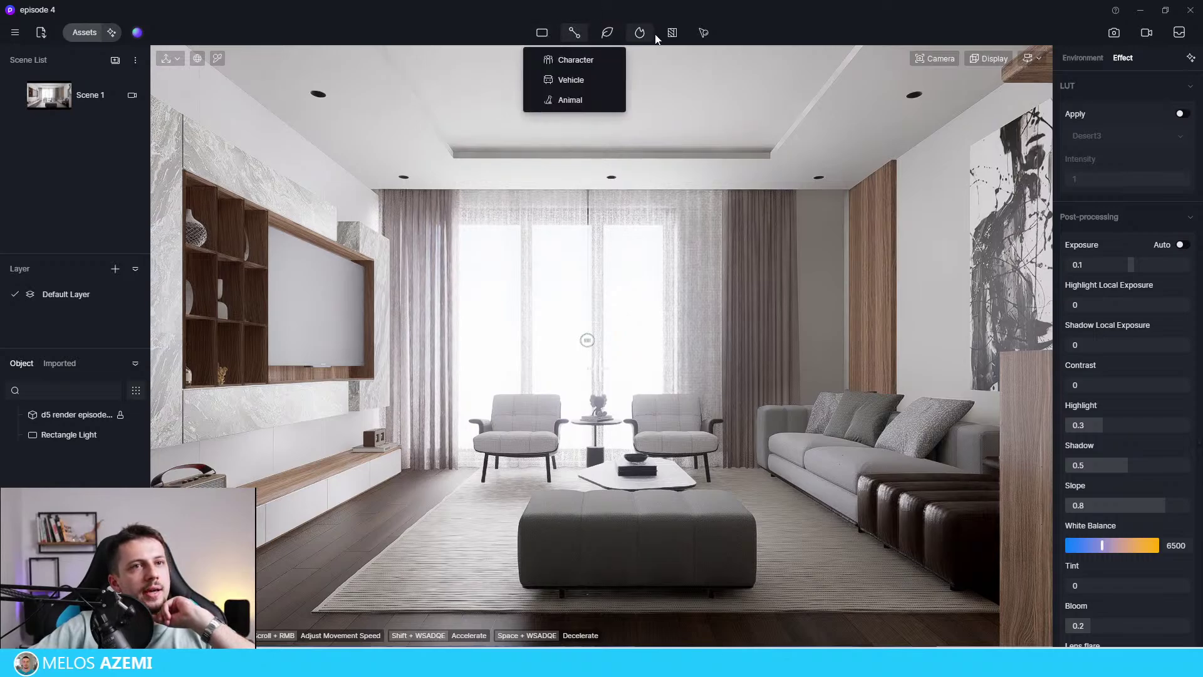
mouse_move(543, 33)
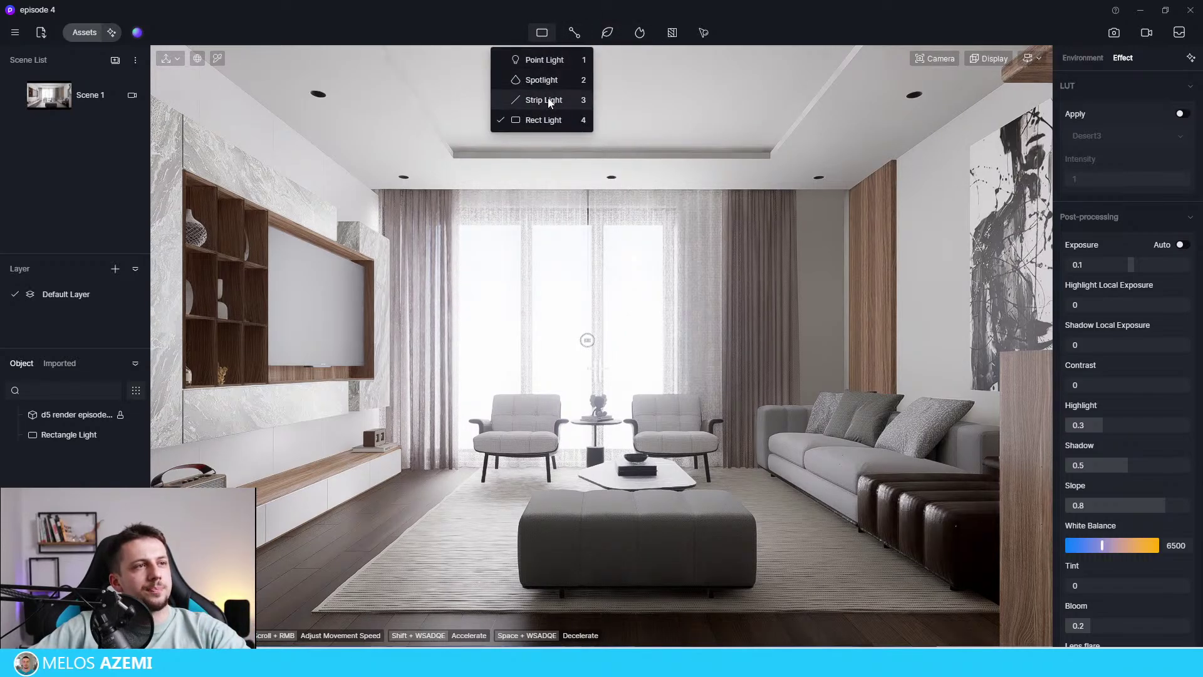
left_click(547, 98)
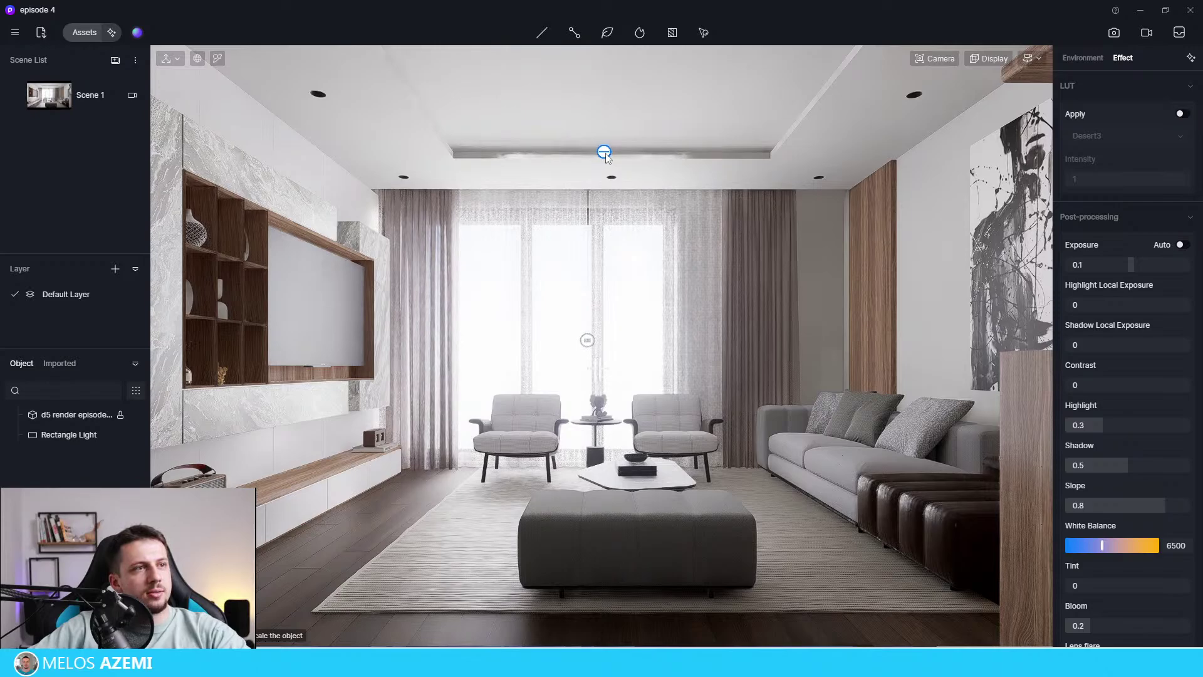
left_click(605, 153)
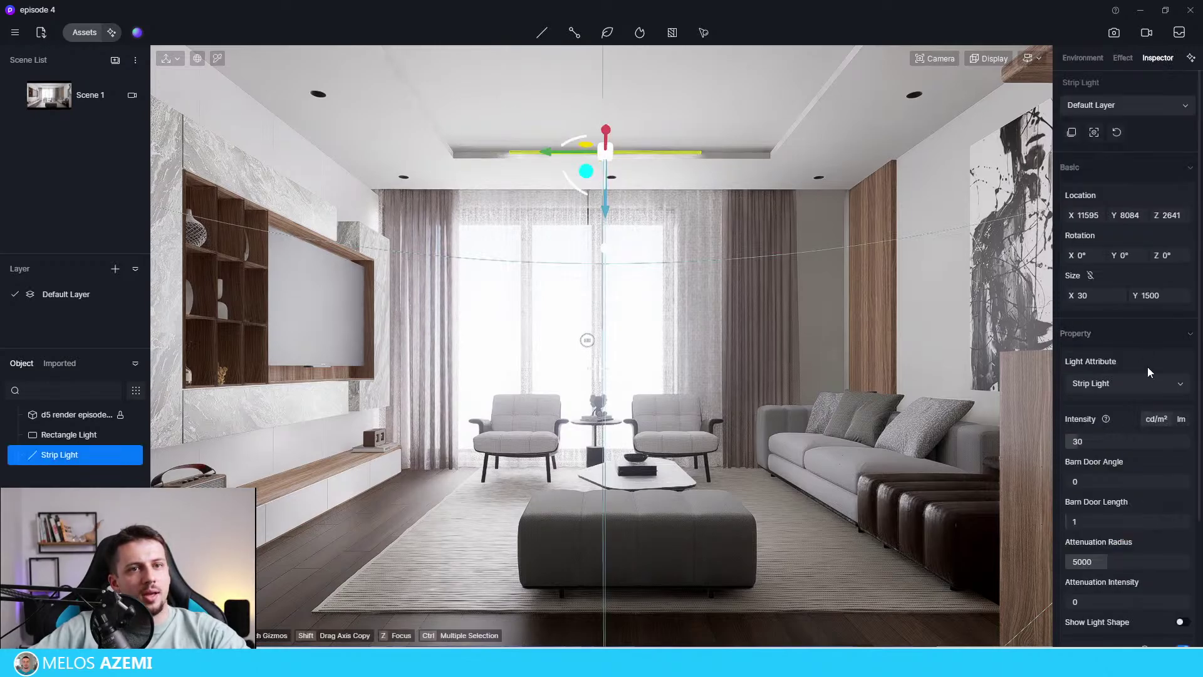
Show the strip light's shape and enlarge the light to a size of X 117 and Y 2877.
scroll(1134, 512, "down", 3)
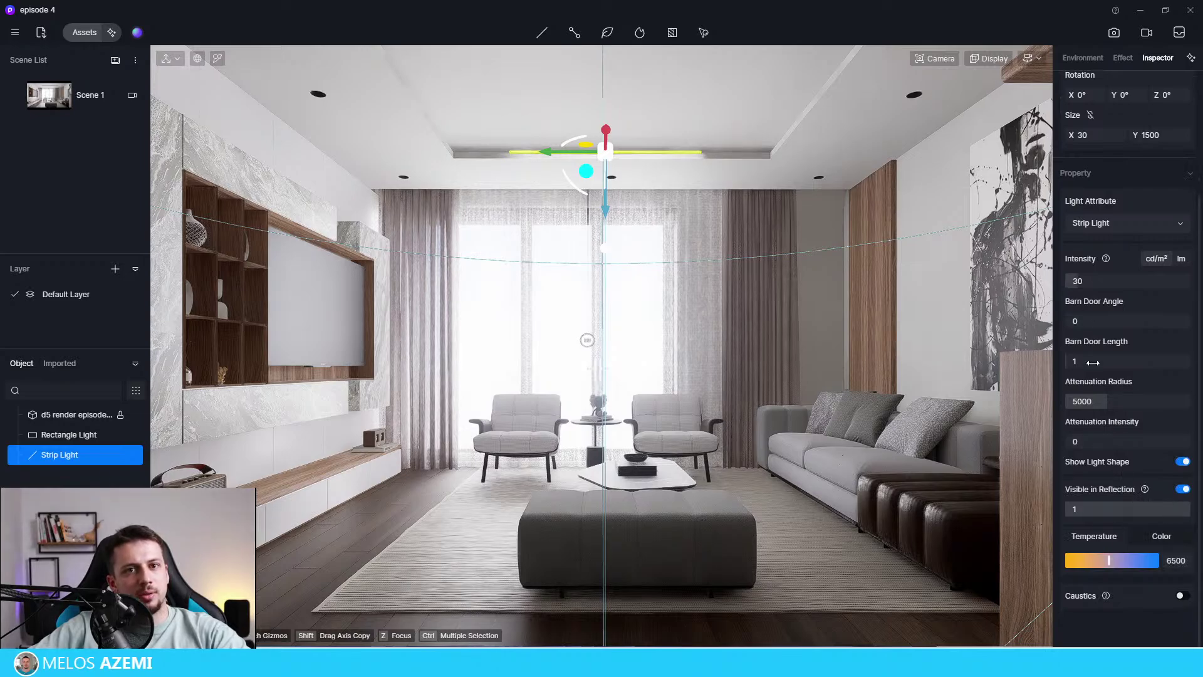
scroll(1093, 363, "up", 2)
left_click_drag(1091, 247, 1197, 248)
scroll(1183, 460, "down", 2)
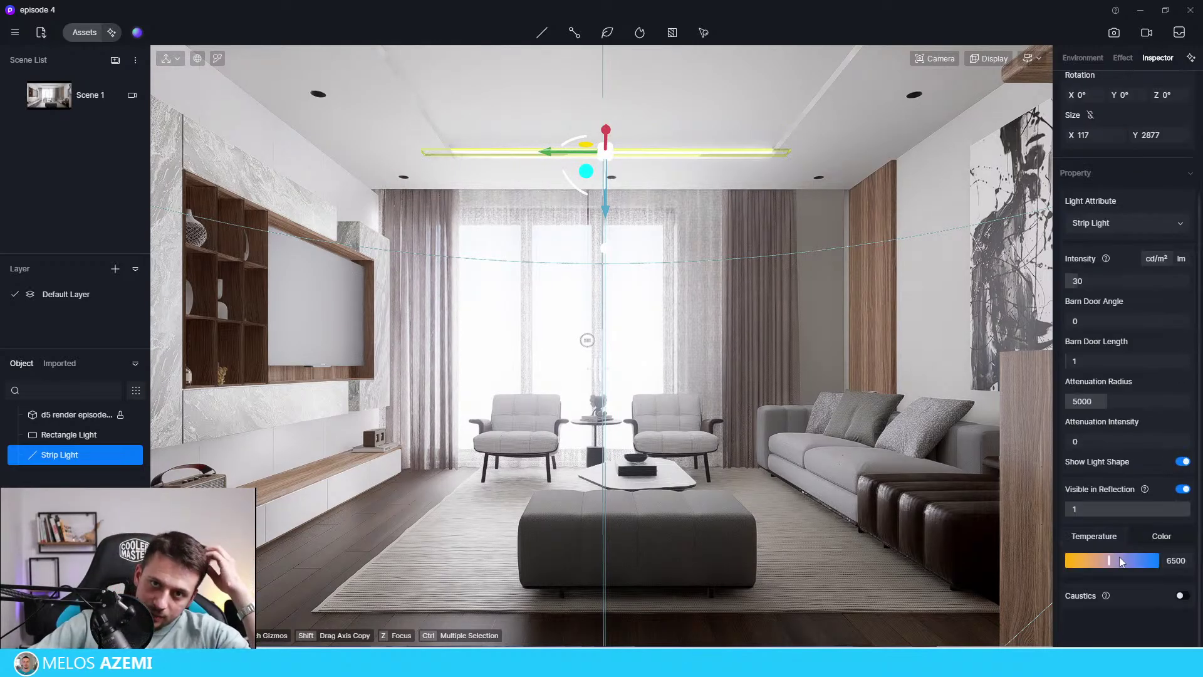
Warm the strip light's color temperature to 3100 and deselect it to check the ceiling glow.
left_click_drag(1109, 560, 1089, 560)
left_click(790, 274)
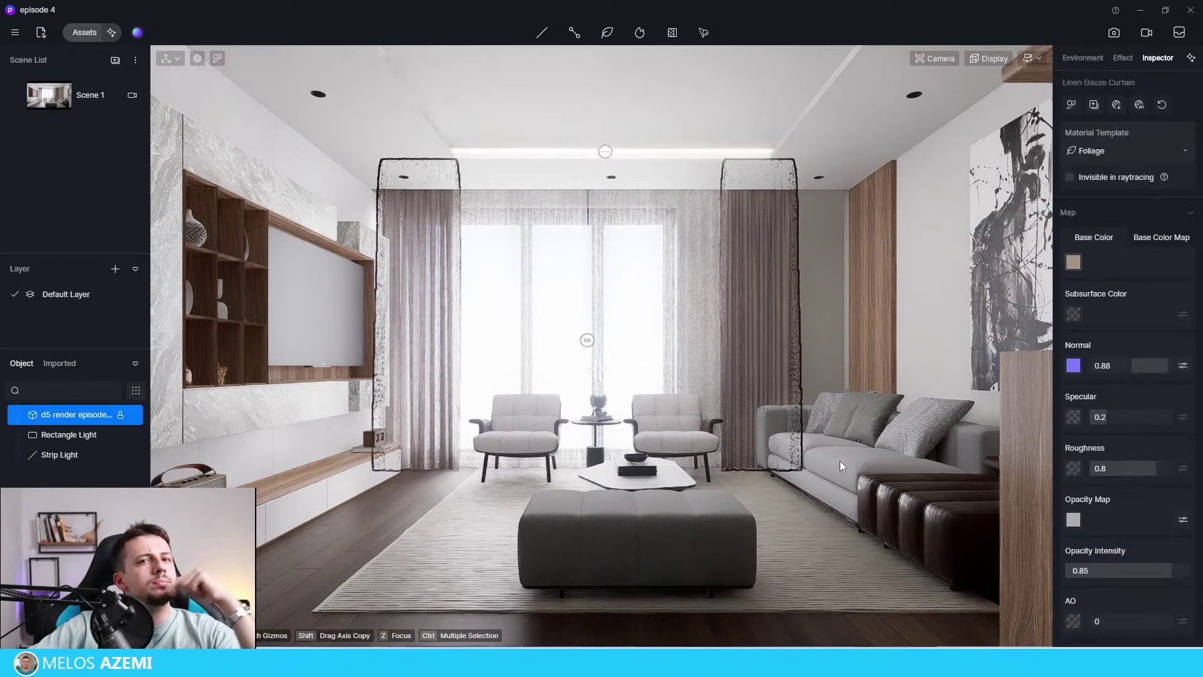
left_click(605, 151)
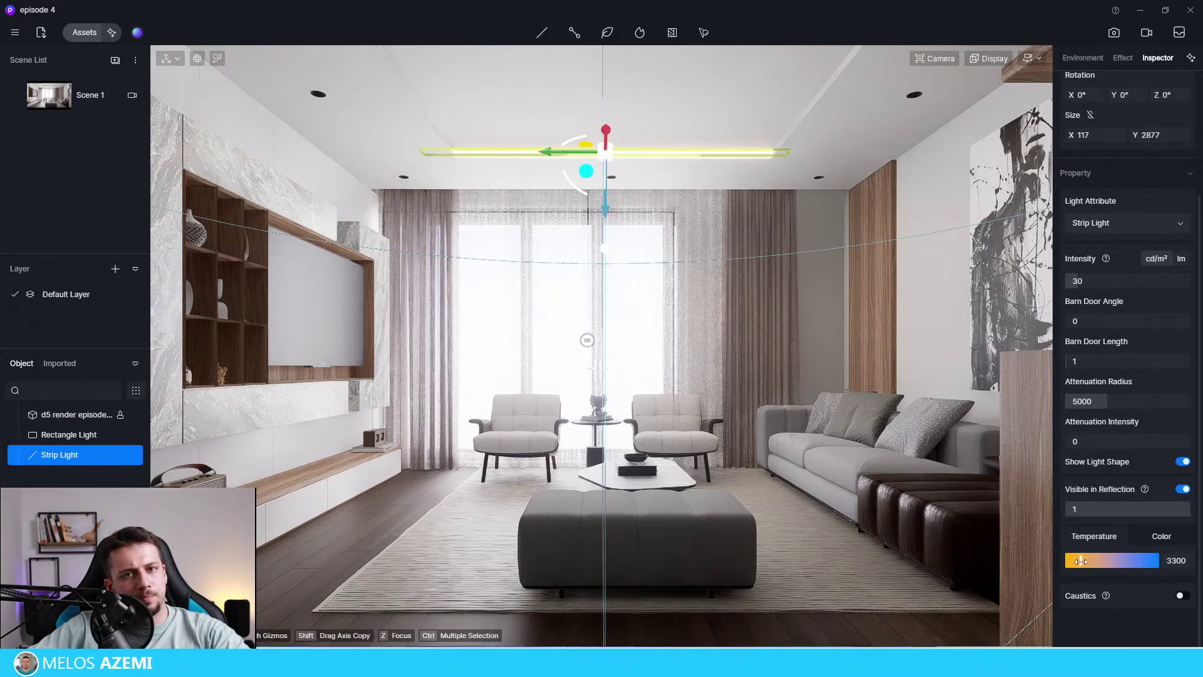
left_click_drag(1081, 561, 1079, 560)
left_click(792, 314)
left_click(601, 152)
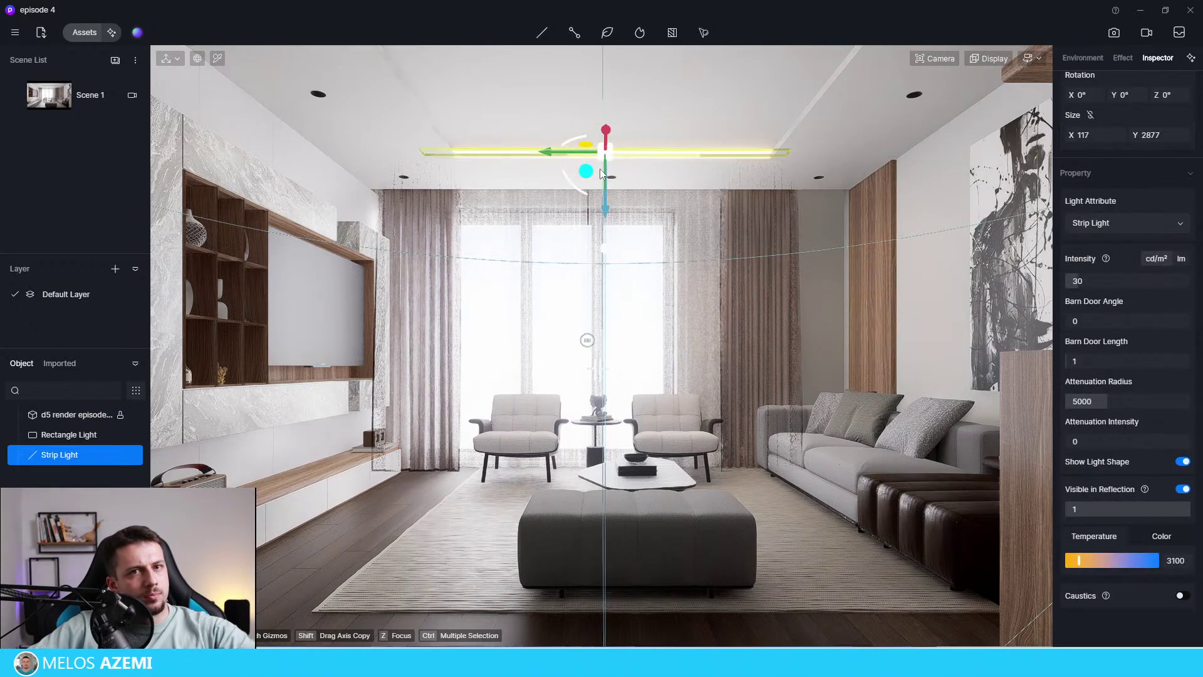
key("Escape")
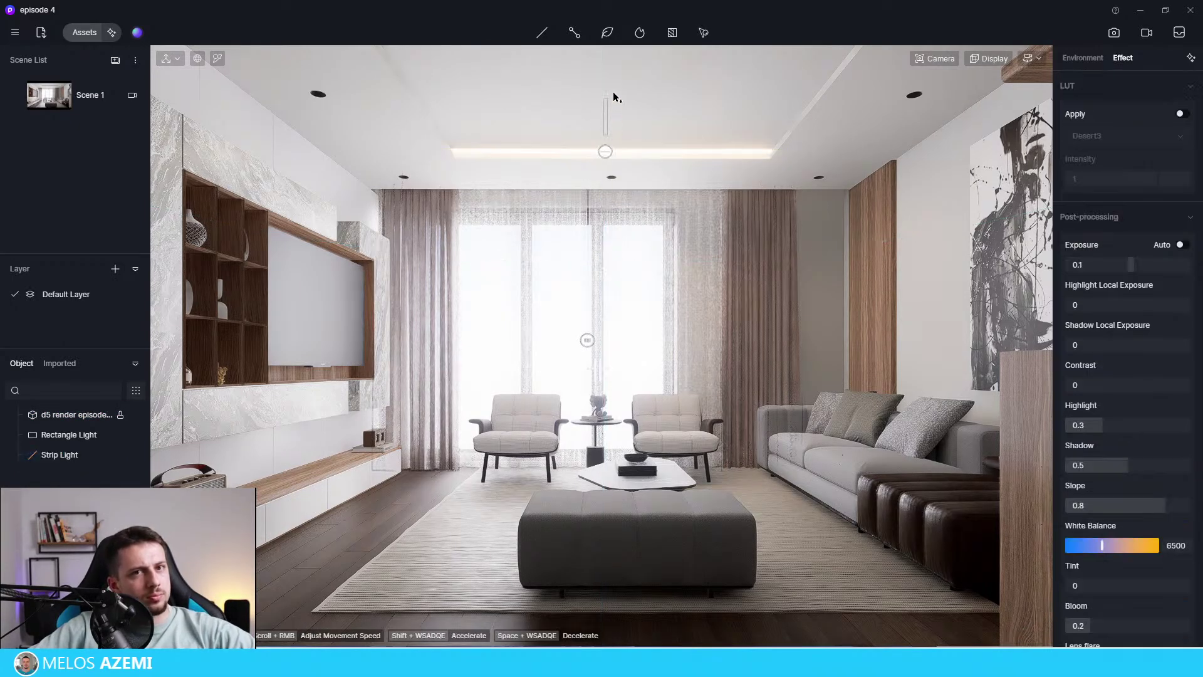
Duplicate the strip light along its red axis toward the near side of the ceiling recess.
left_click(605, 153)
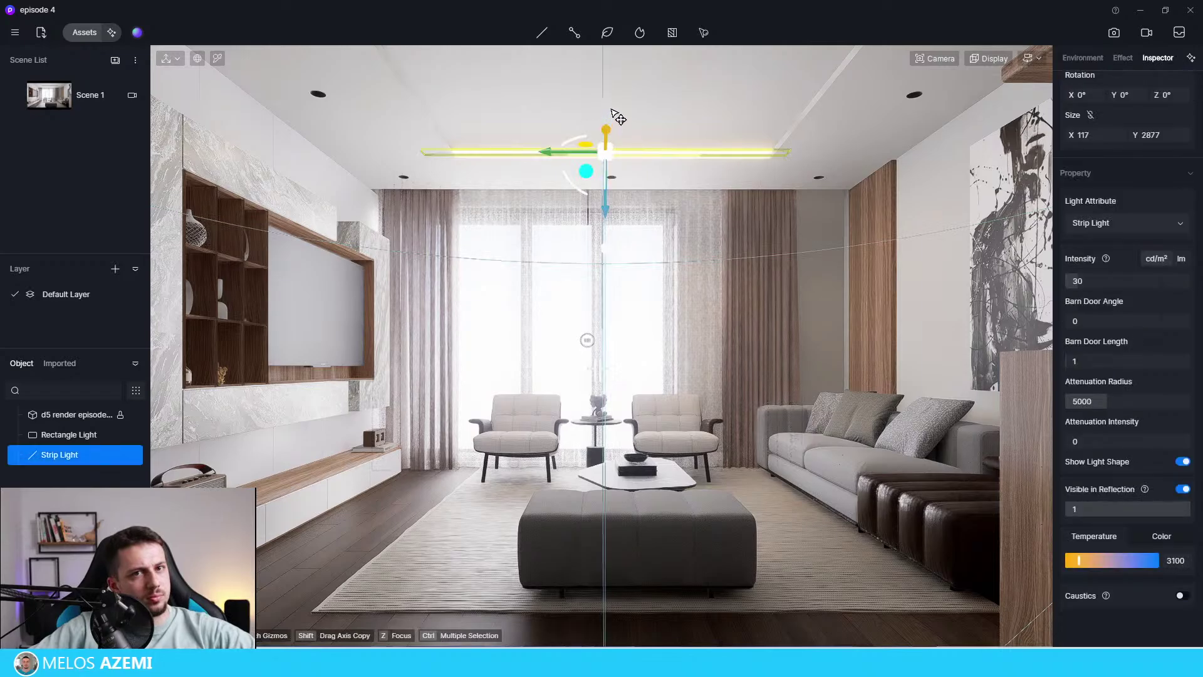
left_click_drag(618, 121, 614, 100)
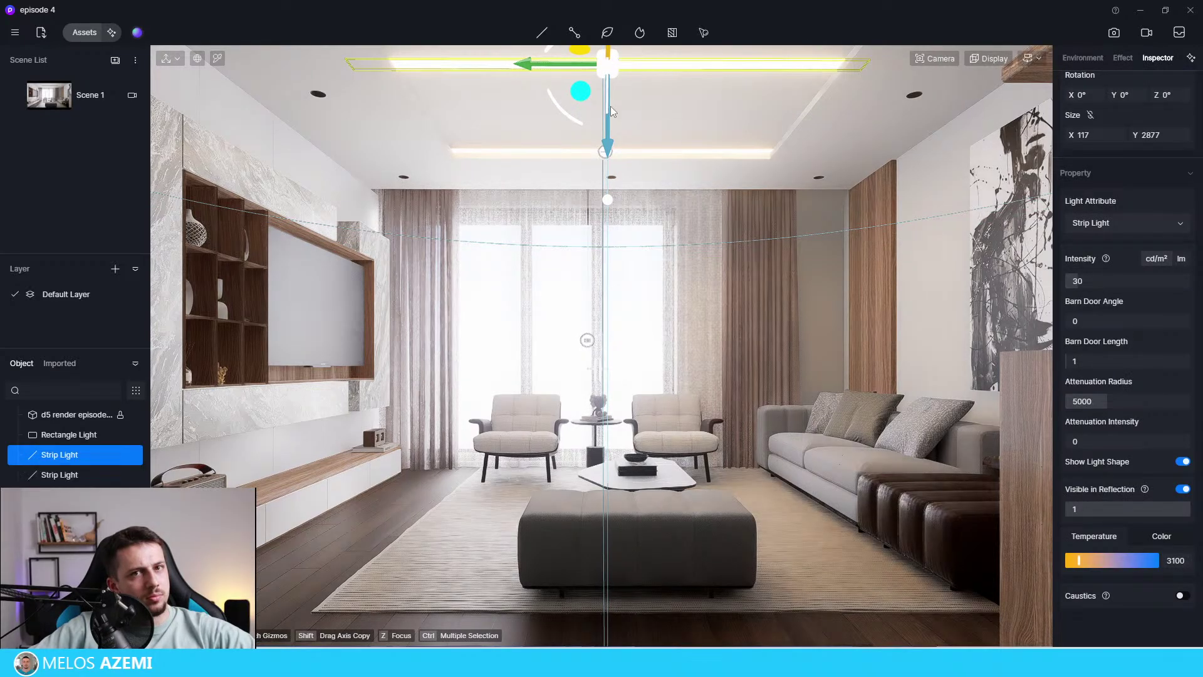
Rotate the duplicated strip light to 90° around Z and place it in the ceiling recess edge on the TV wall side.
left_click_drag(566, 58, 354, 94)
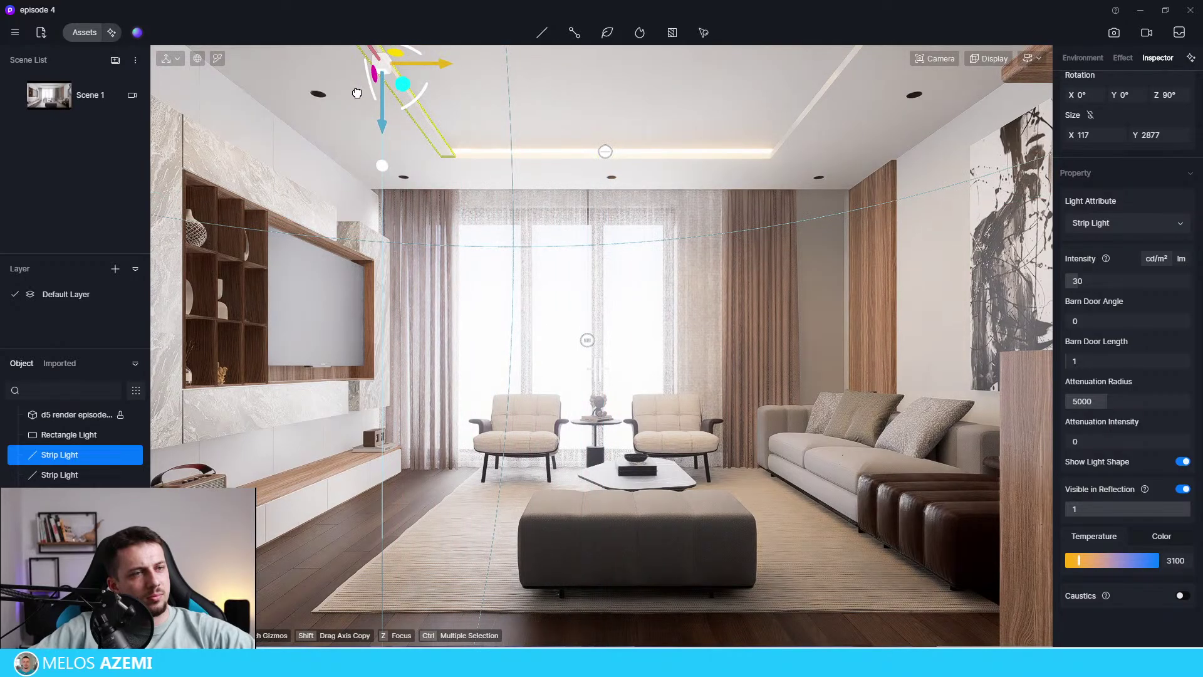
left_click(645, 70)
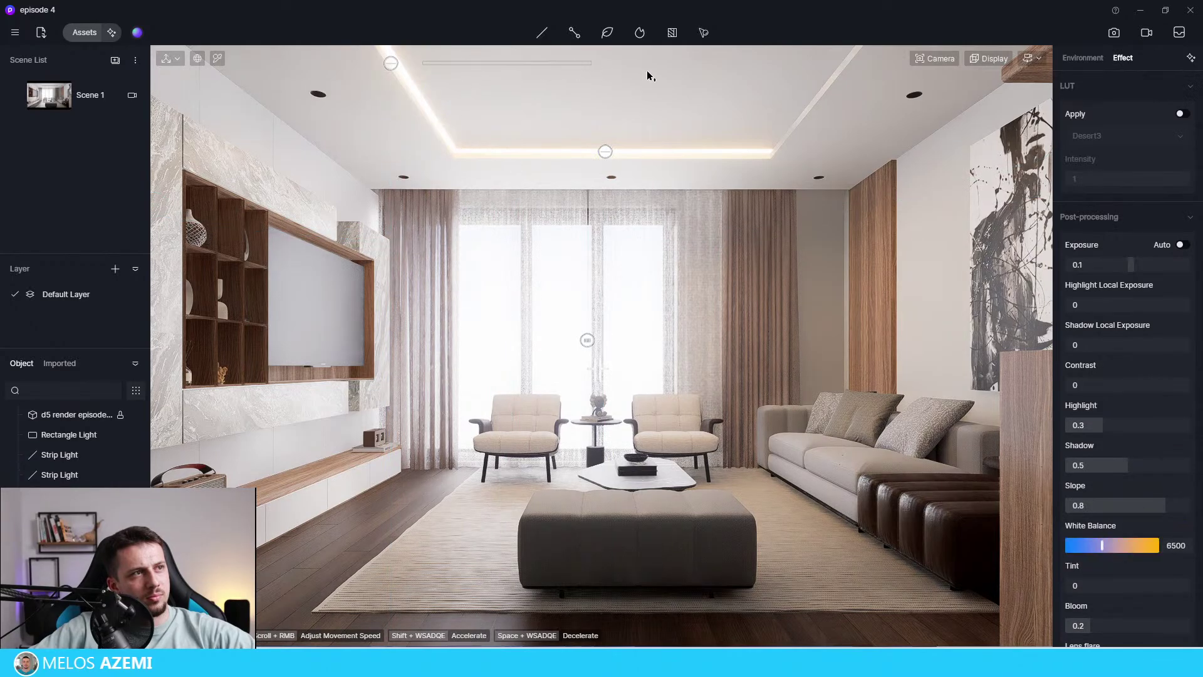
left_click(388, 65)
left_click(787, 81)
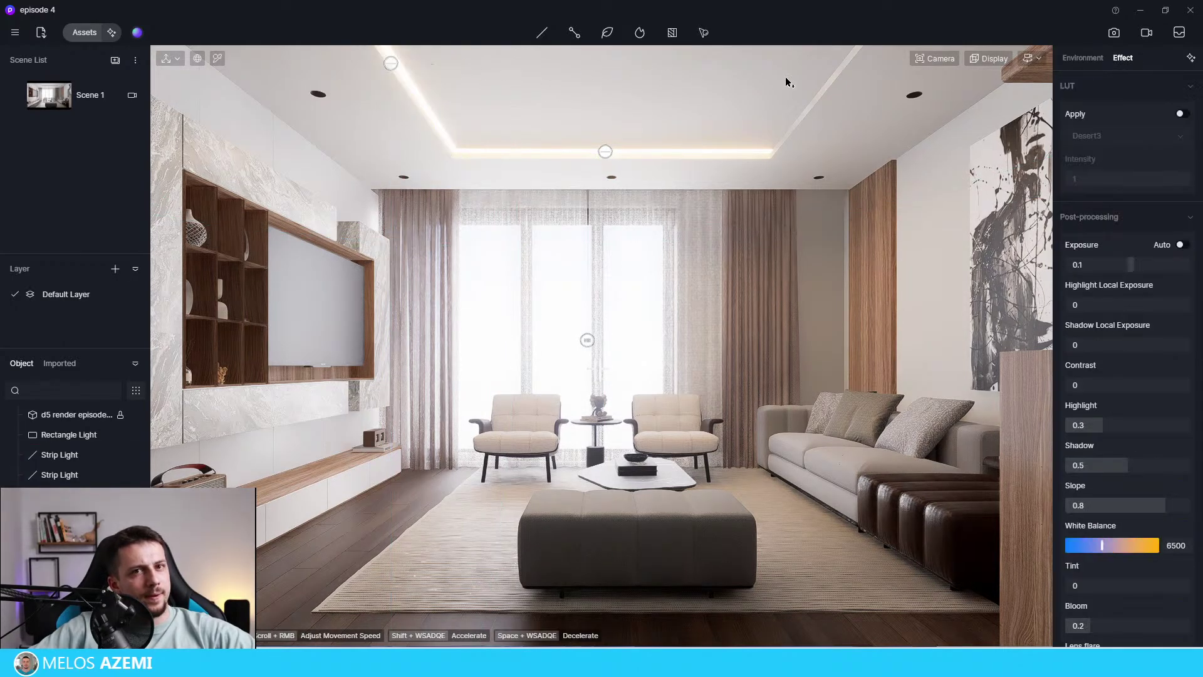
Duplicate the TV-side strip light across the ceiling to the recess edge on the sofa side.
left_click(391, 66)
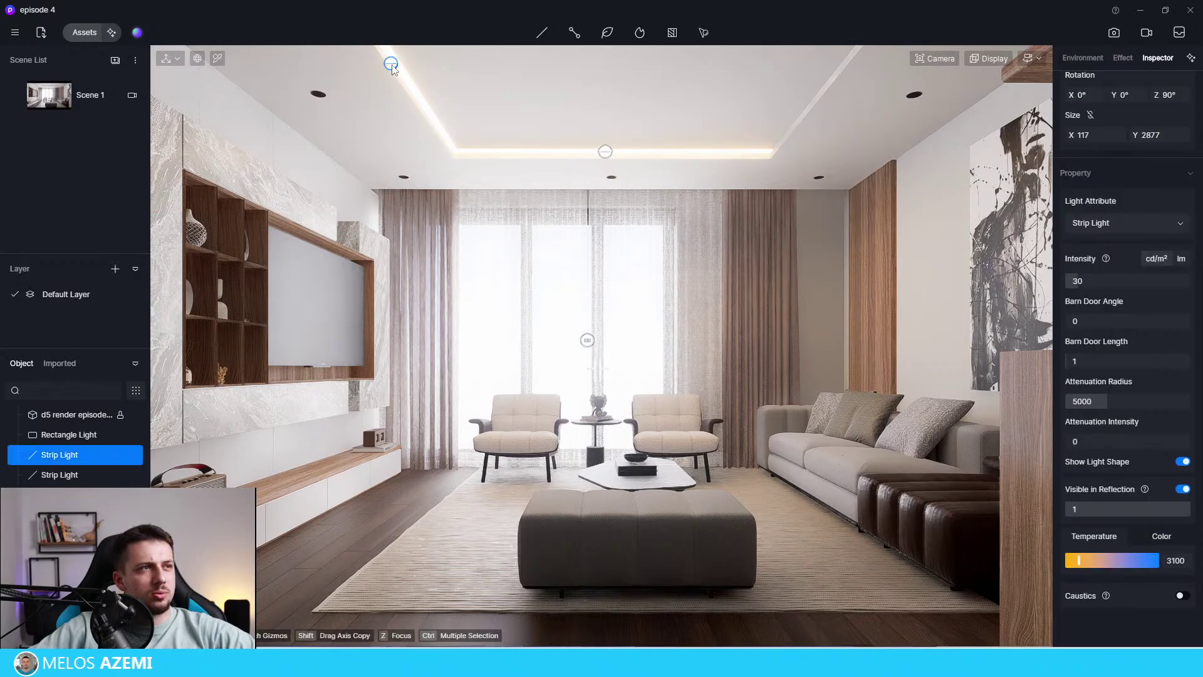
left_click_drag(415, 69, 859, 95)
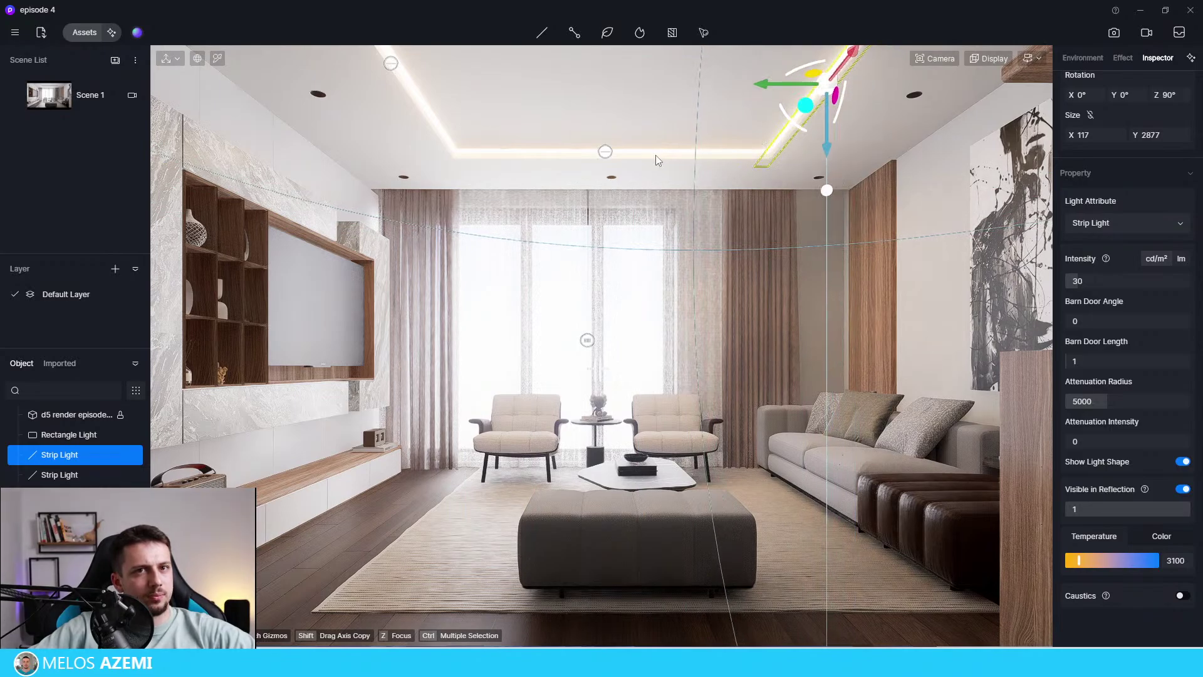
Try hiding the light shape of the three ceiling strip lights and compare the look of the recess.
left_click(605, 152)
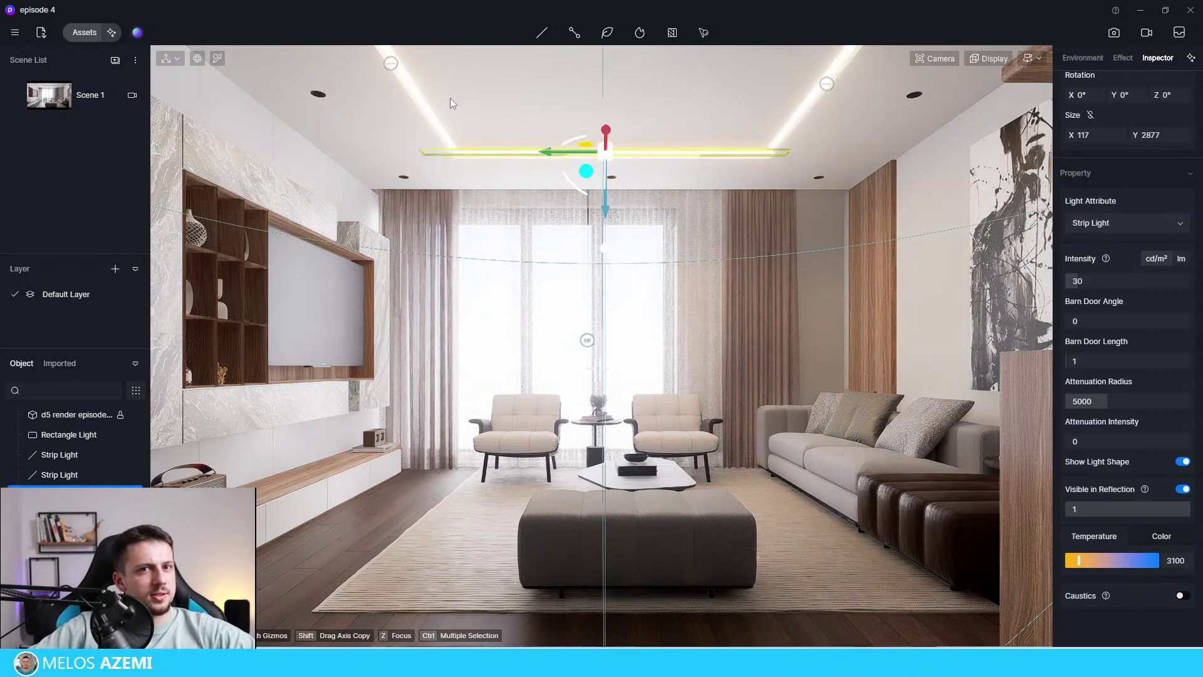
left_click(390, 63)
left_click(825, 84, "ctrl")
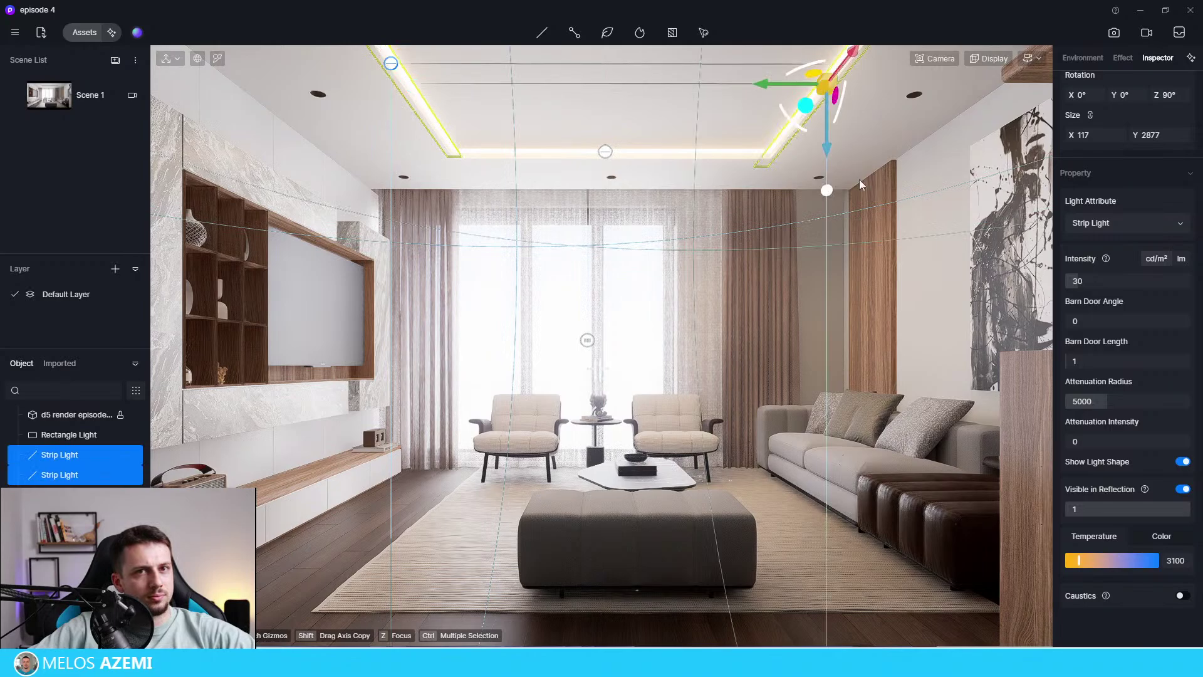
left_click(1182, 461)
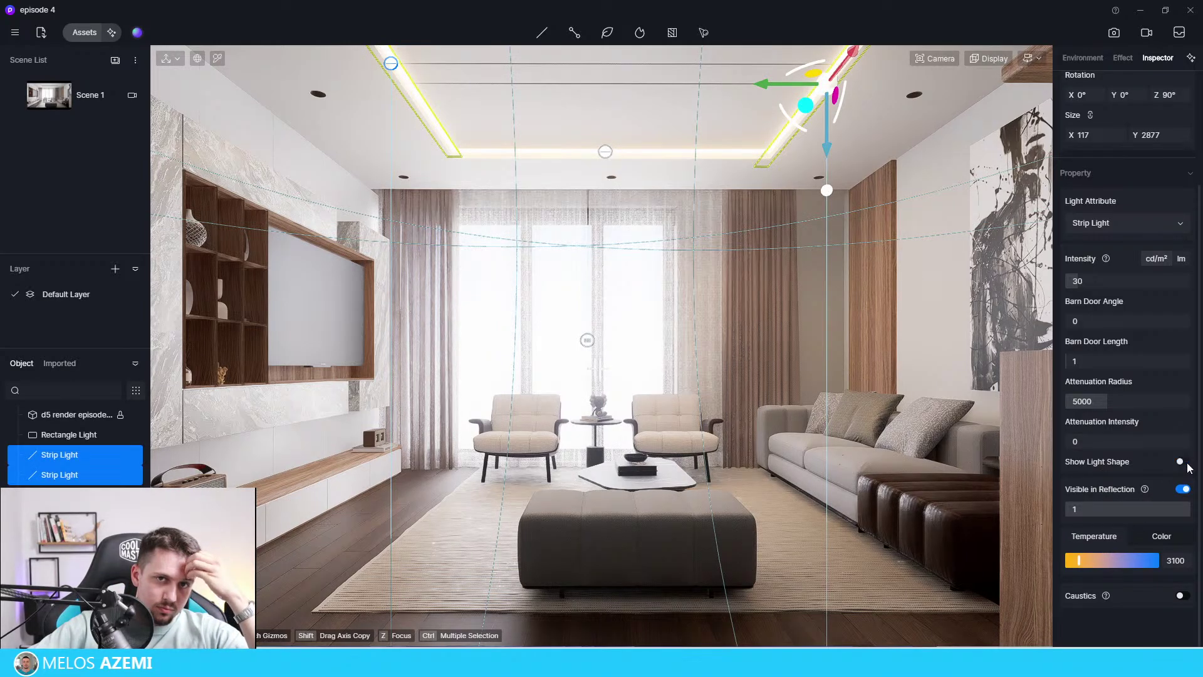
left_click(614, 153)
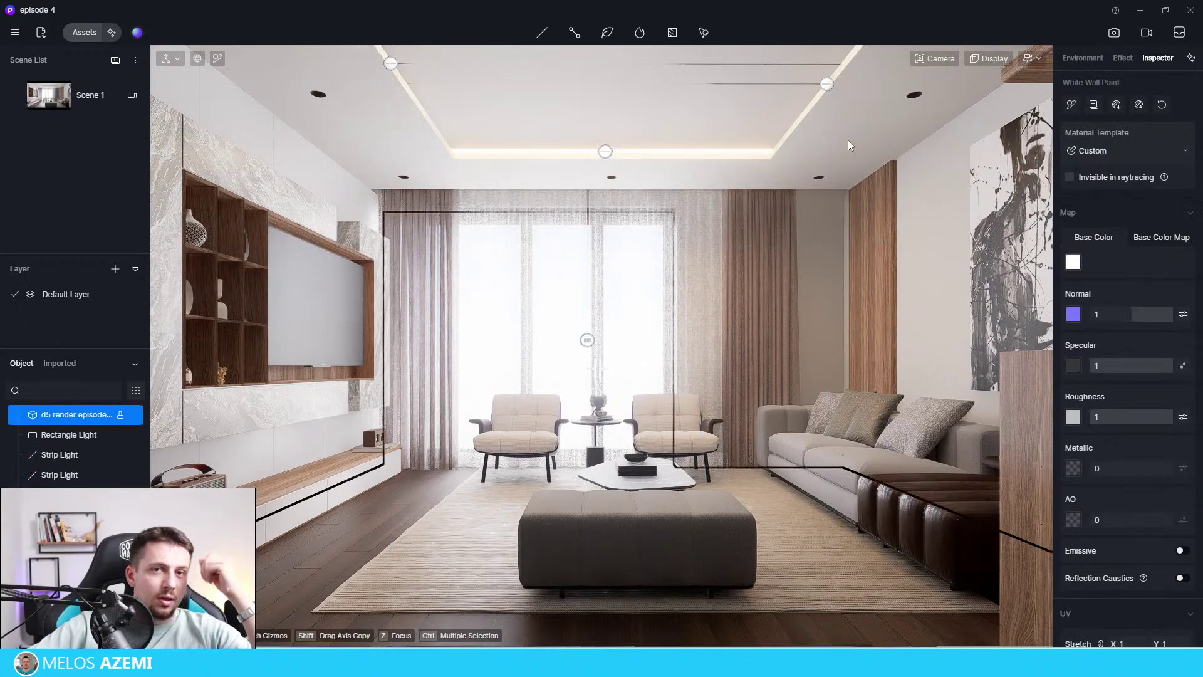
left_click(605, 152)
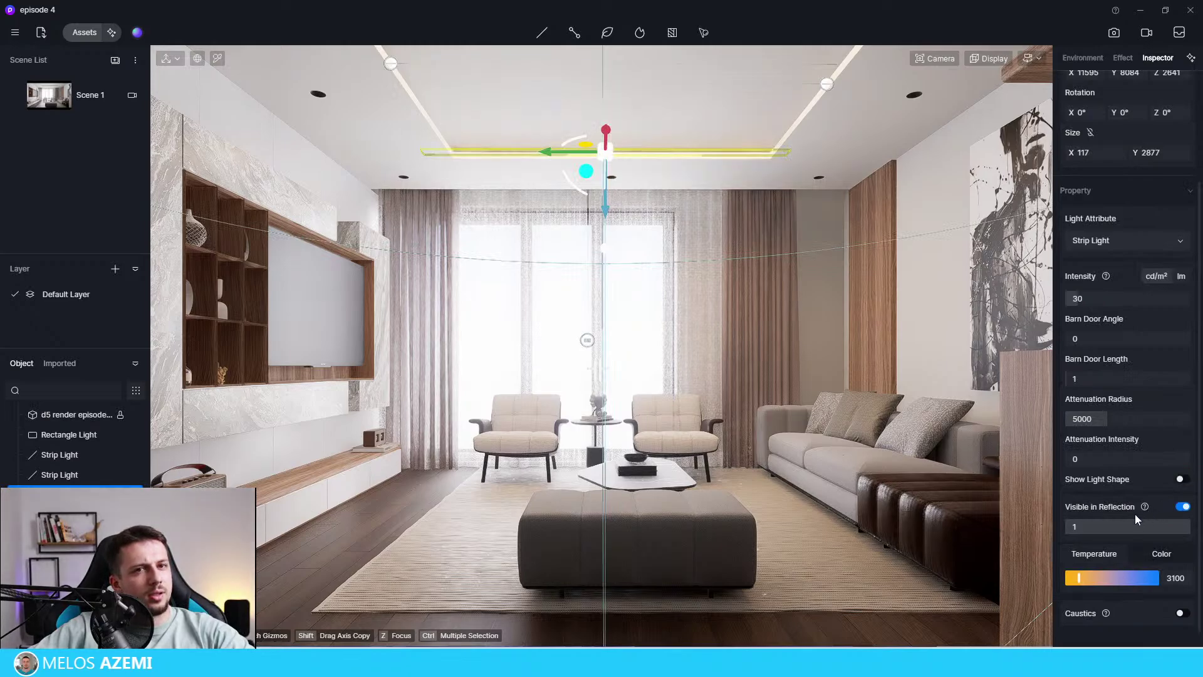
left_click(646, 308)
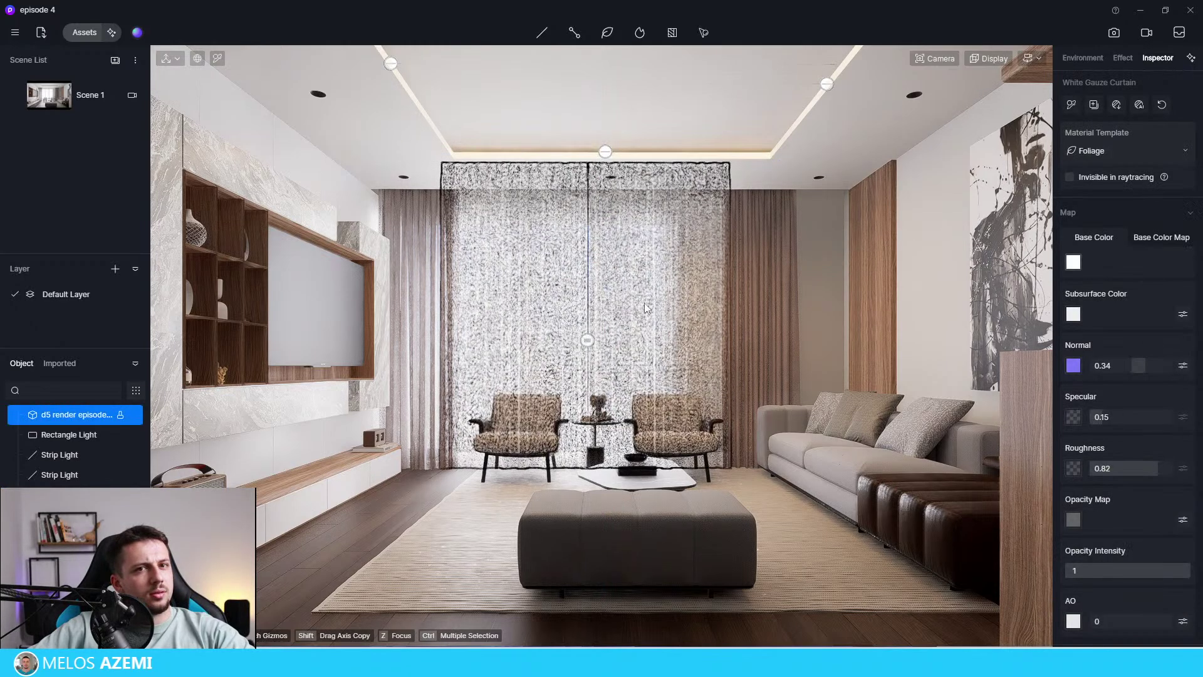
Try different intensities on the strip light in front of the window and settle on 27 cd/m².
left_click(606, 152)
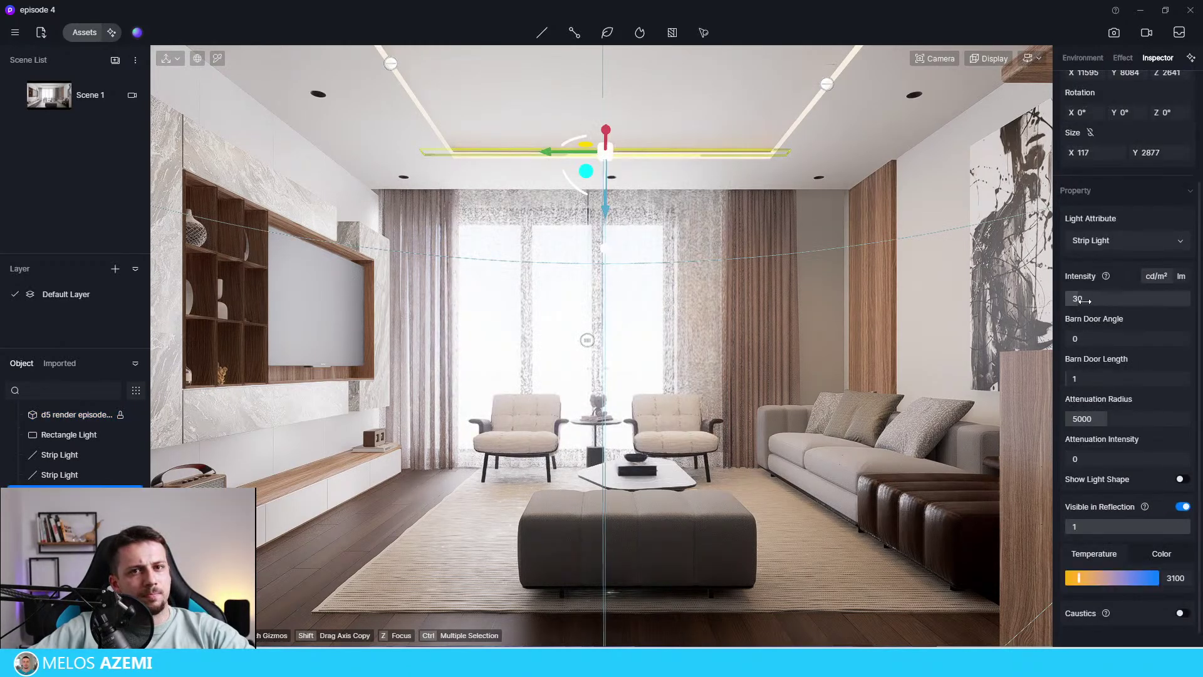
mouse_move(1106, 302)
left_mouse_down()
mouse_move(1157, 310)
mouse_move(1114, 324)
left_mouse_up()
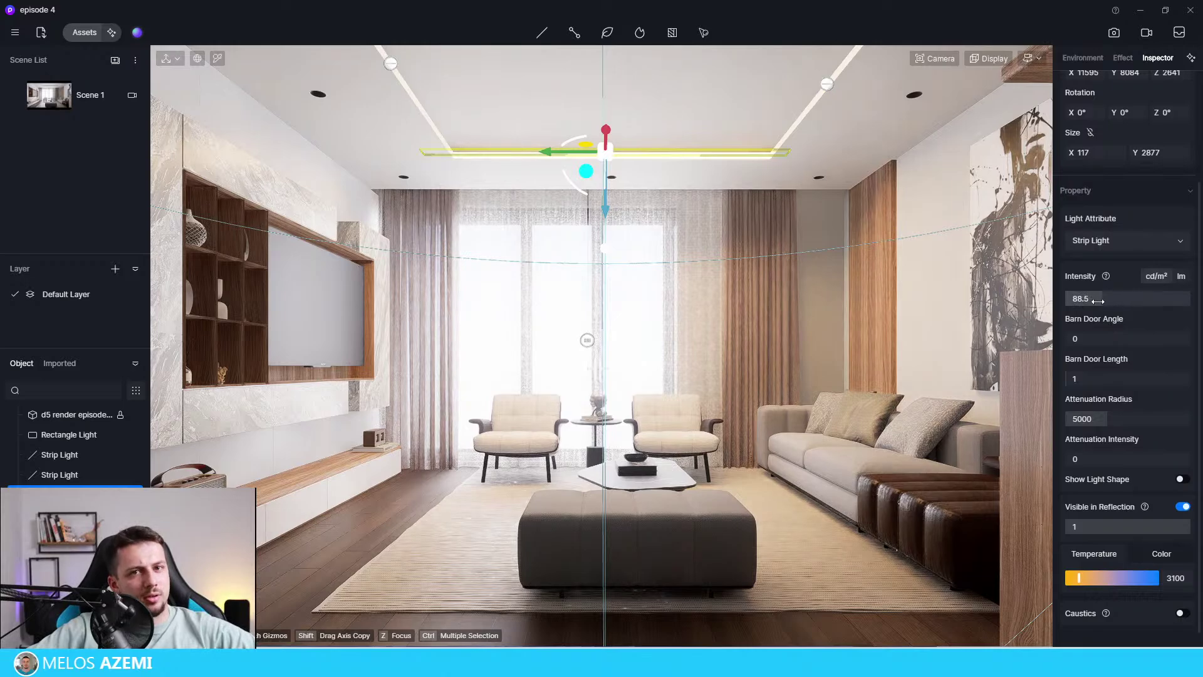
left_click_drag(1080, 299, 1077, 299)
Turn the light shape display back on for all three ceiling strip lights together.
left_click(828, 85, "ctrl")
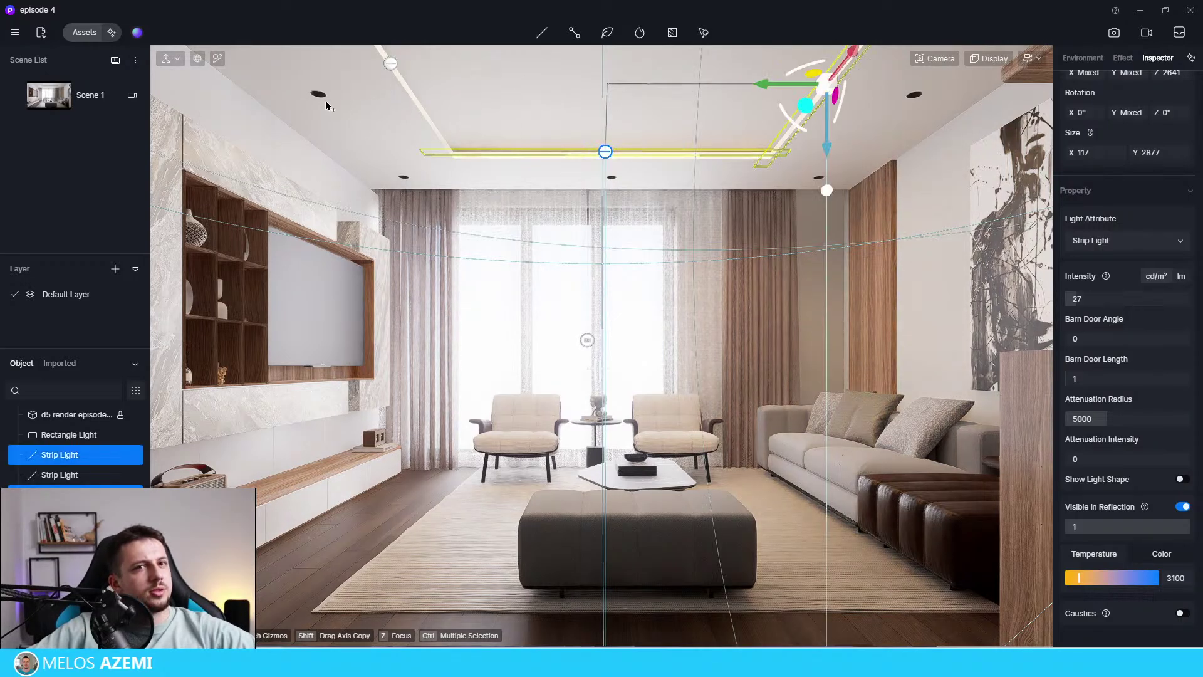
left_click(395, 67, "ctrl")
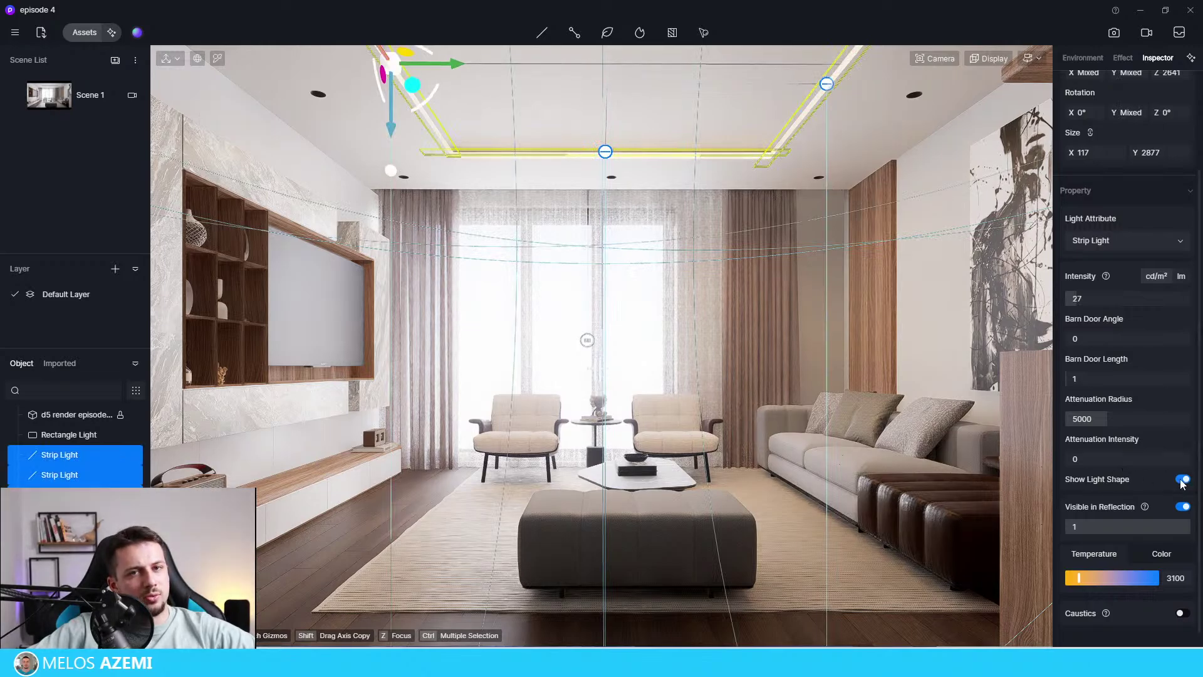
left_click(815, 168)
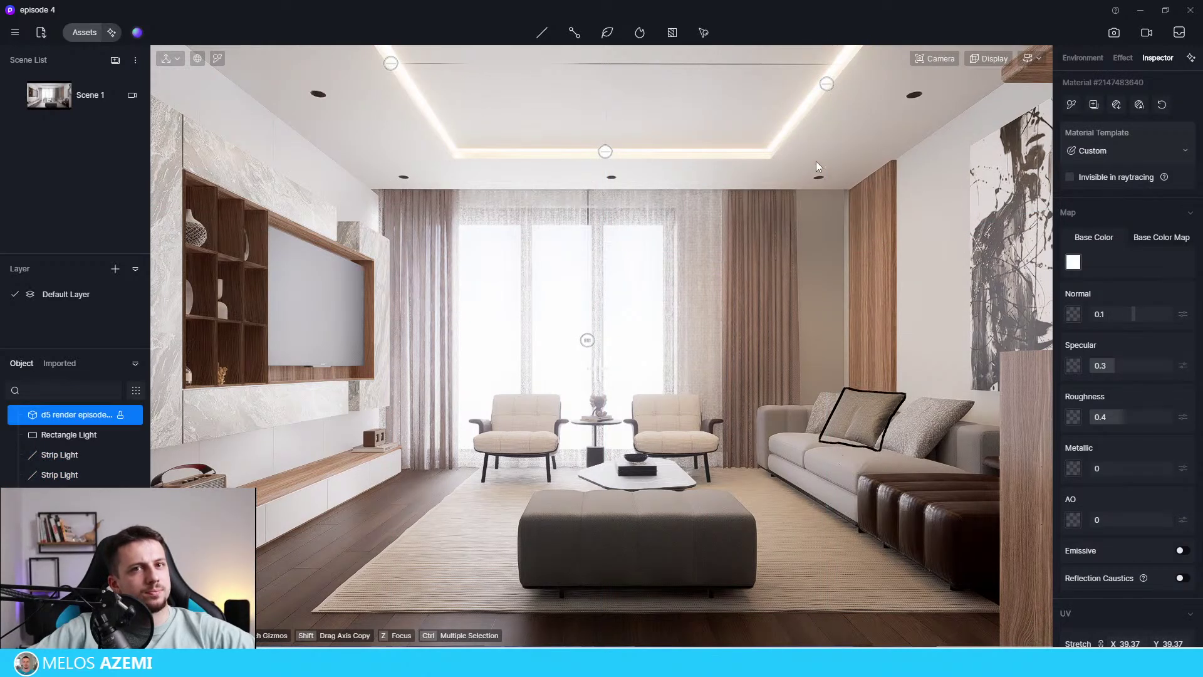
Nudge the sofa-side strip light outward to Y 9420 and the TV-side strip light outward to Y 6834.
left_click(825, 85)
left_click_drag(778, 92, 782, 92)
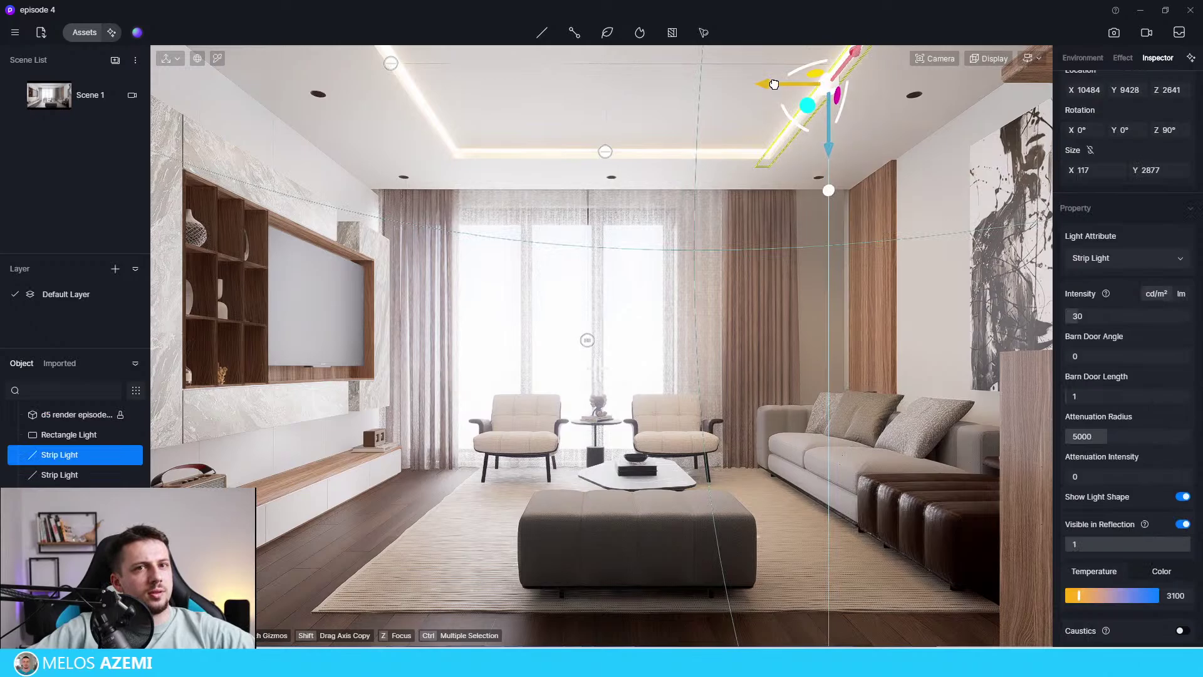
left_click(389, 66)
left_click_drag(418, 65, 411, 65)
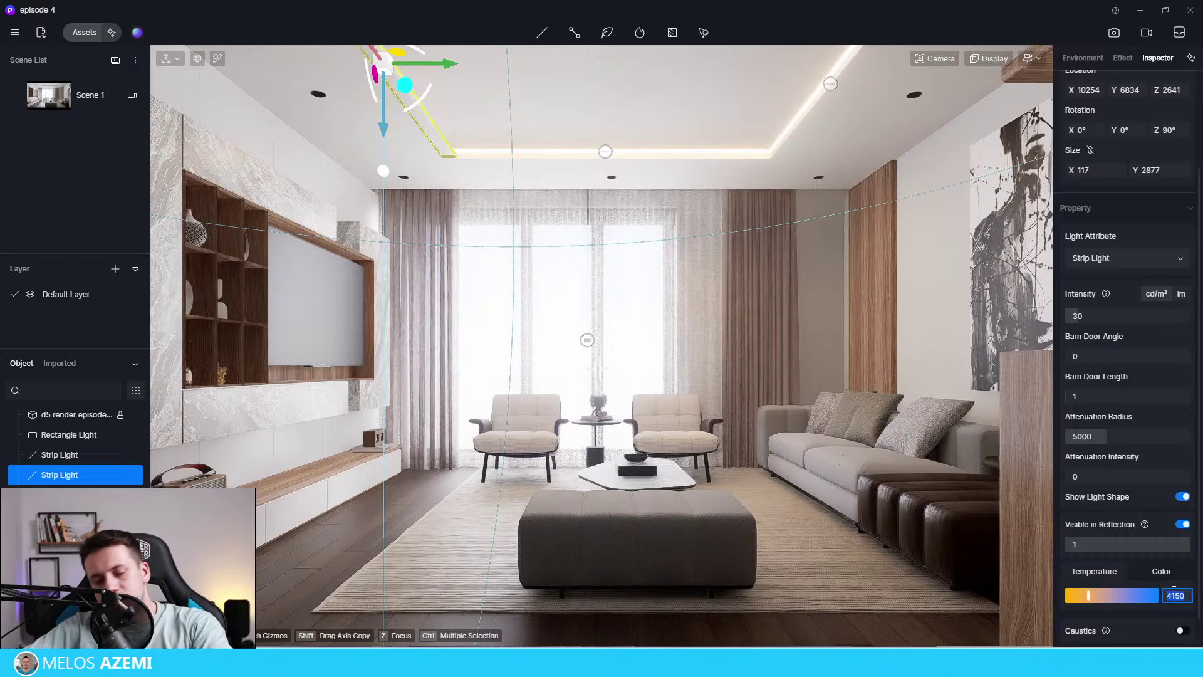
Set the color temperature of all three ceiling strip lights to 4500.
left_click_drag(1088, 596, 1096, 598)
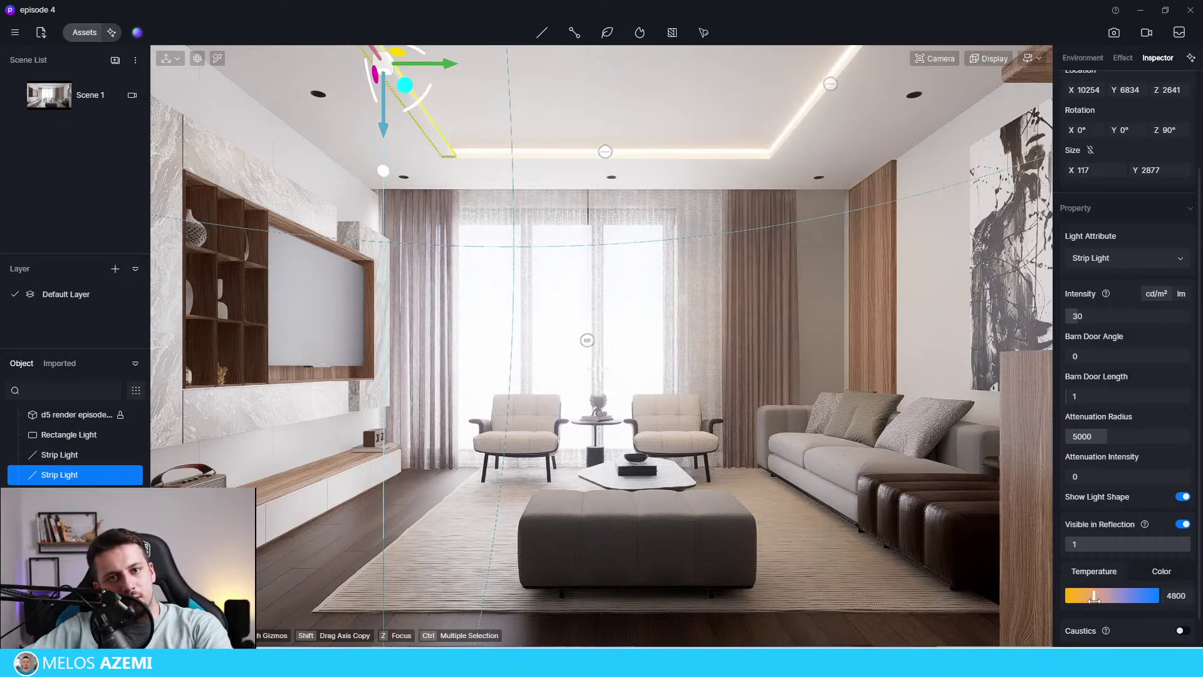
left_click(1176, 592)
type("4500")
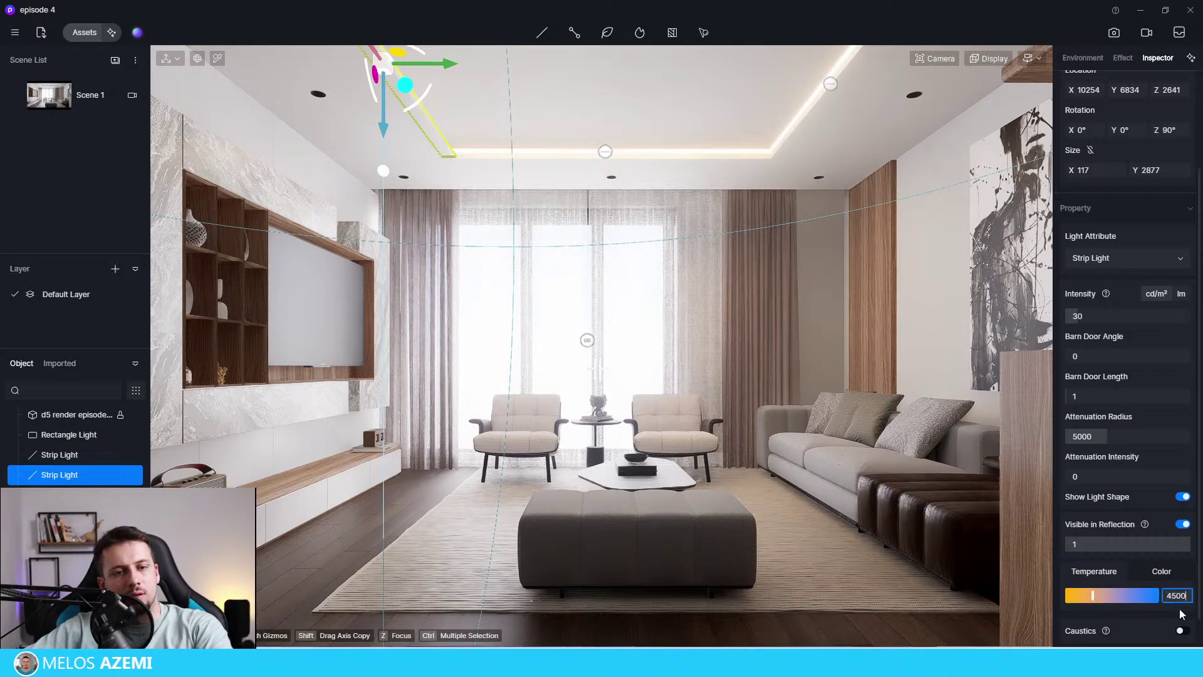
left_click(605, 153)
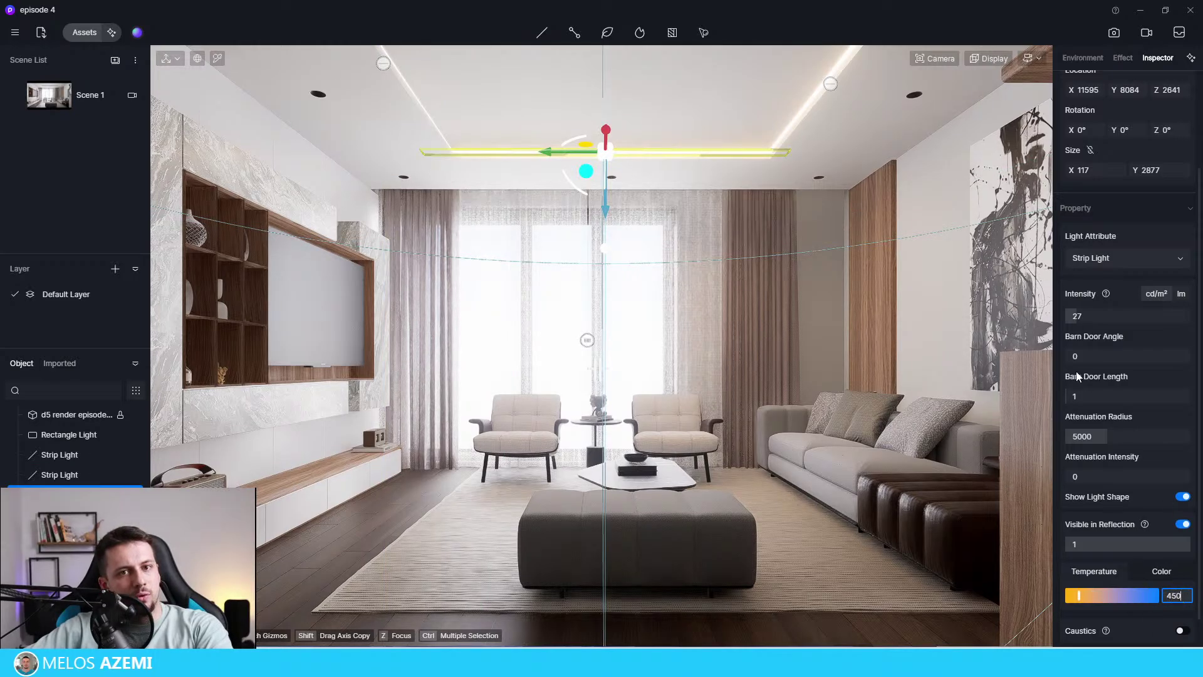
left_click(829, 86)
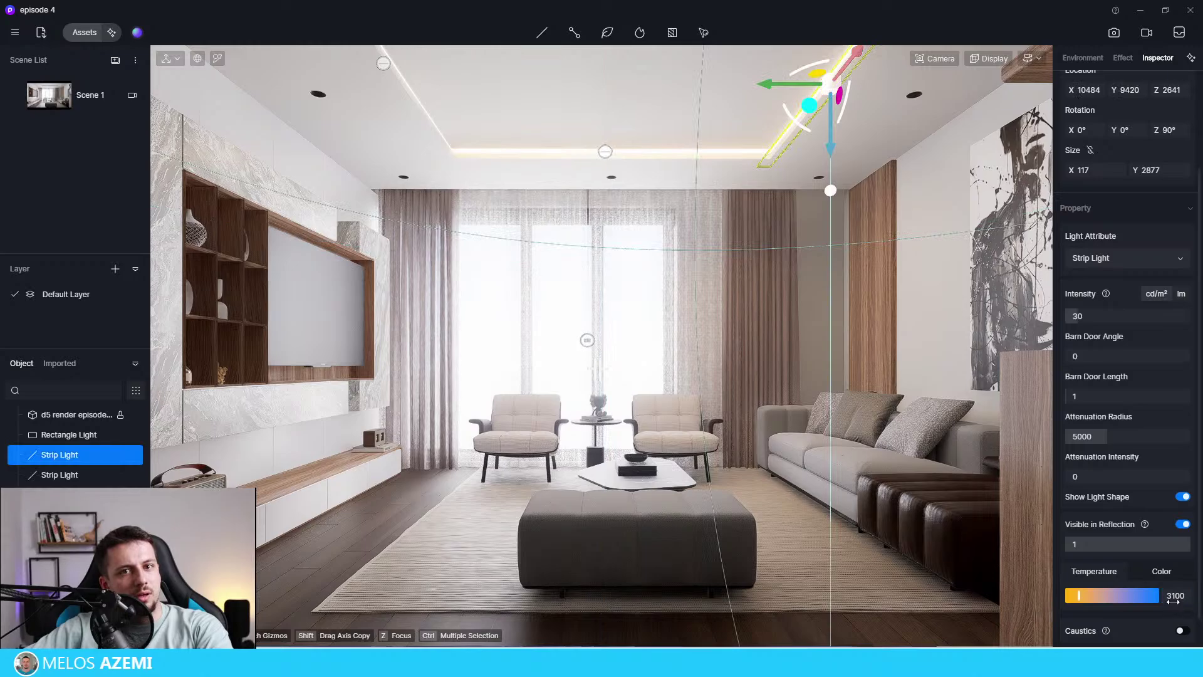
left_click(1176, 595)
type("4500")
left_click(885, 339)
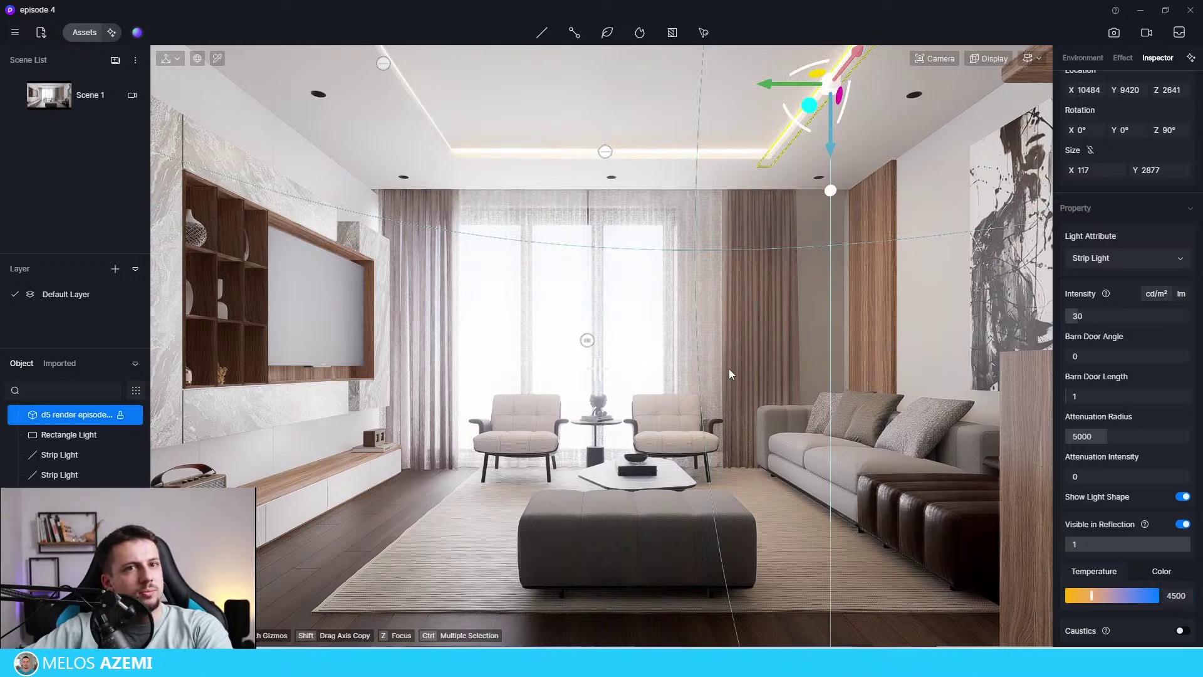
Nudge the window-side strip light along its red axis slightly toward the window.
left_click(606, 153)
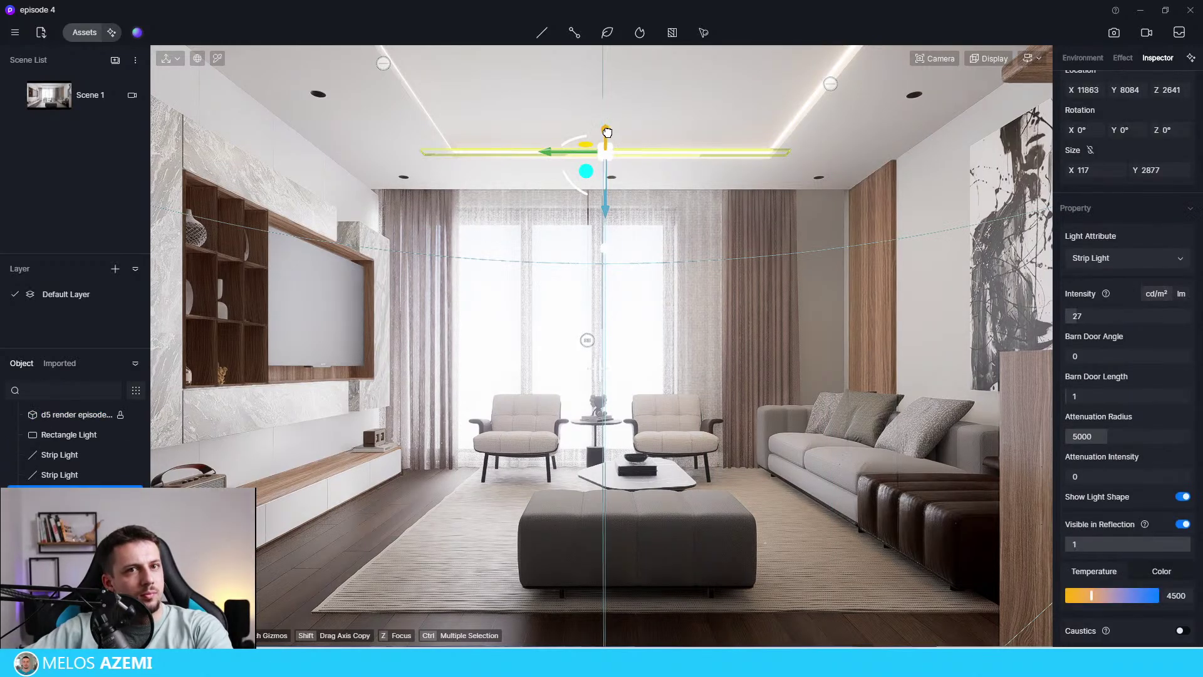
mouse_move(608, 130)
left_mouse_down()
mouse_move(609, 164)
mouse_move(611, 88)
mouse_move(612, 148)
left_mouse_up()
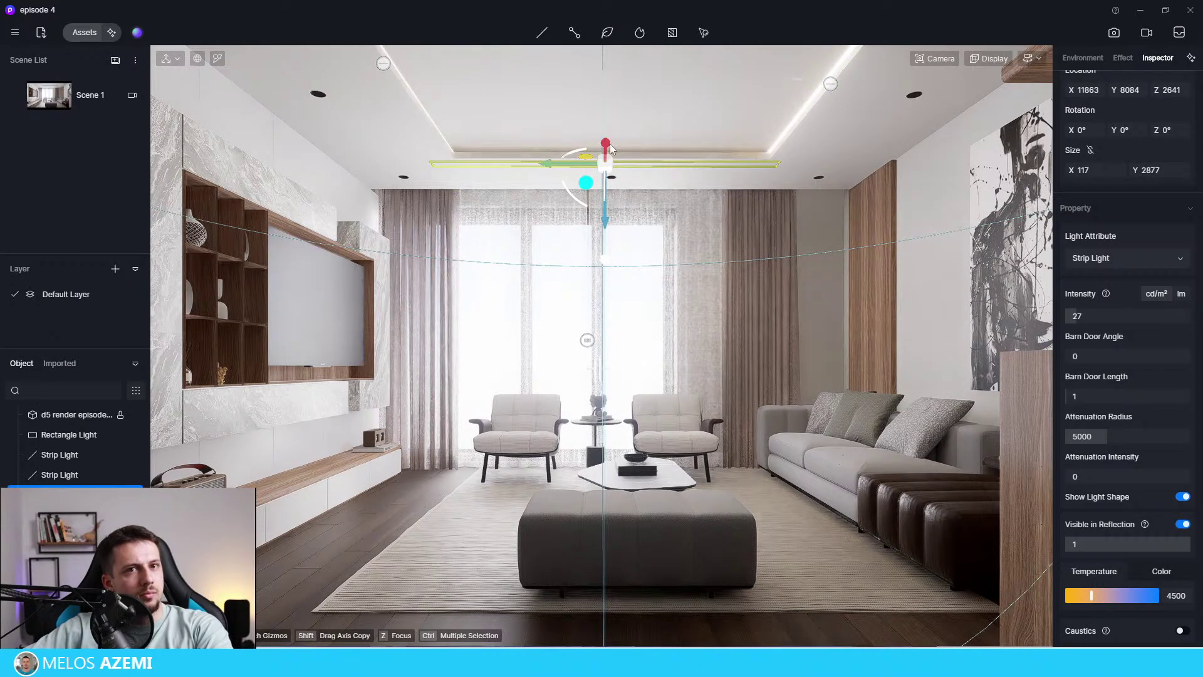
left_click(803, 203)
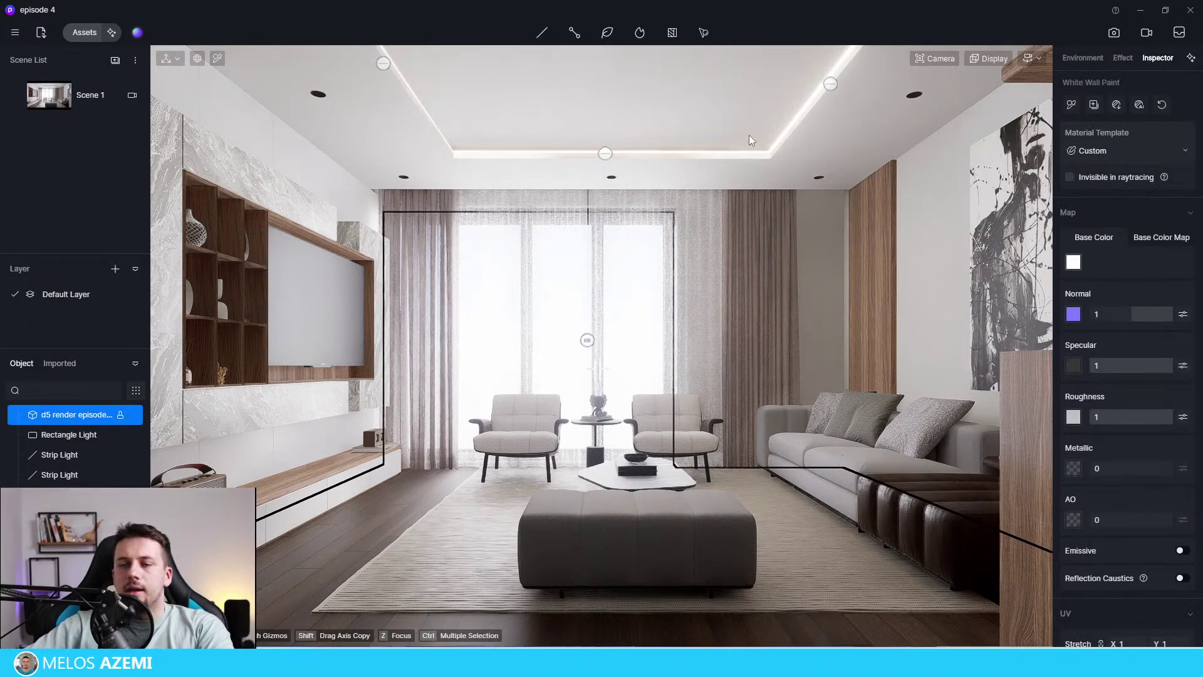
Duplicate the sofa-side strip light downward, rotate it upright to X 270°, and place it beside the wood wall panel at X 11606, Y 10418, Z 1183.
left_click(832, 83)
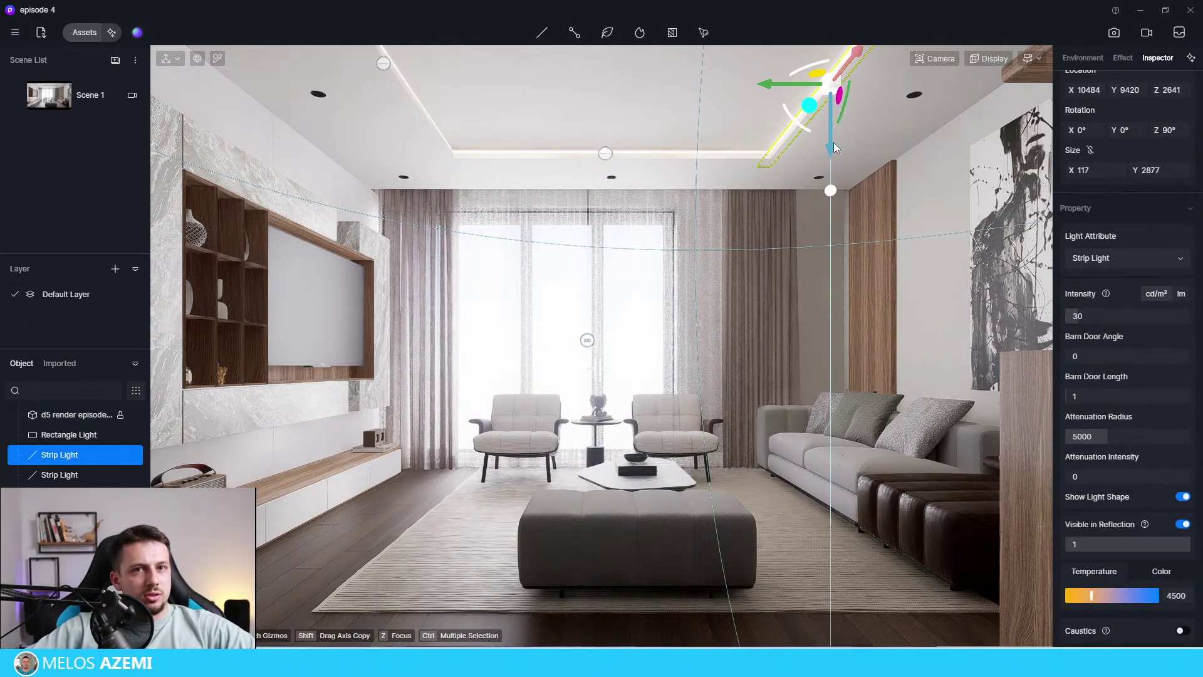
left_click_drag(834, 146, 841, 293)
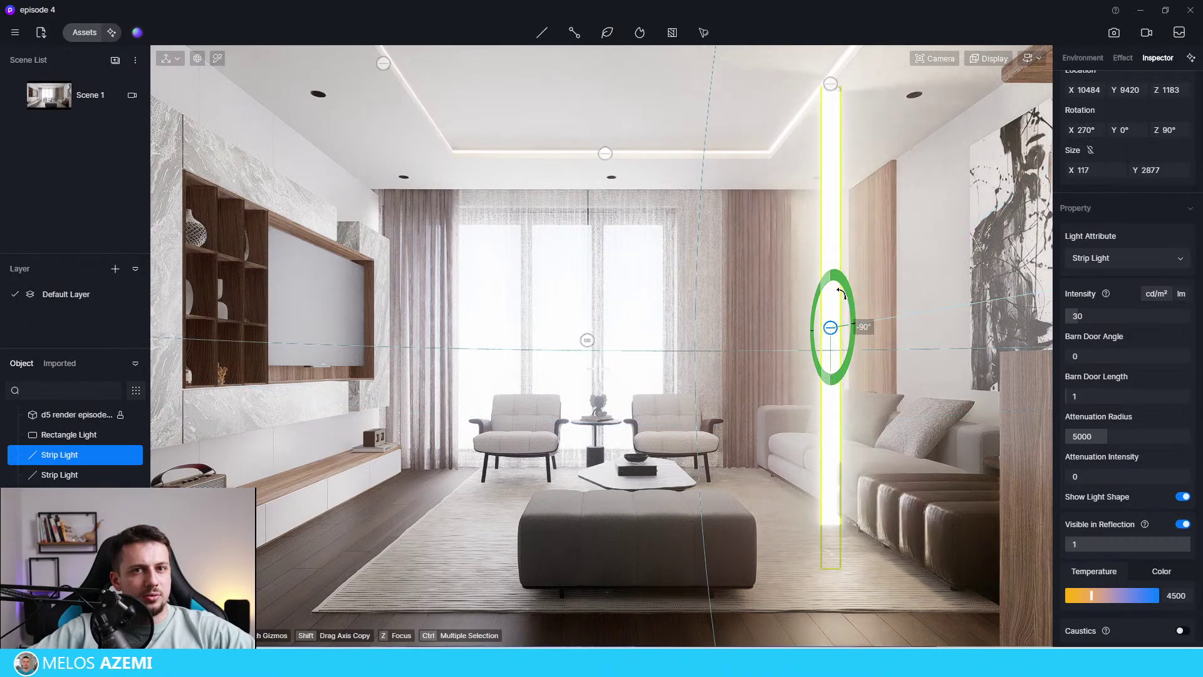
left_click_drag(832, 344, 856, 337)
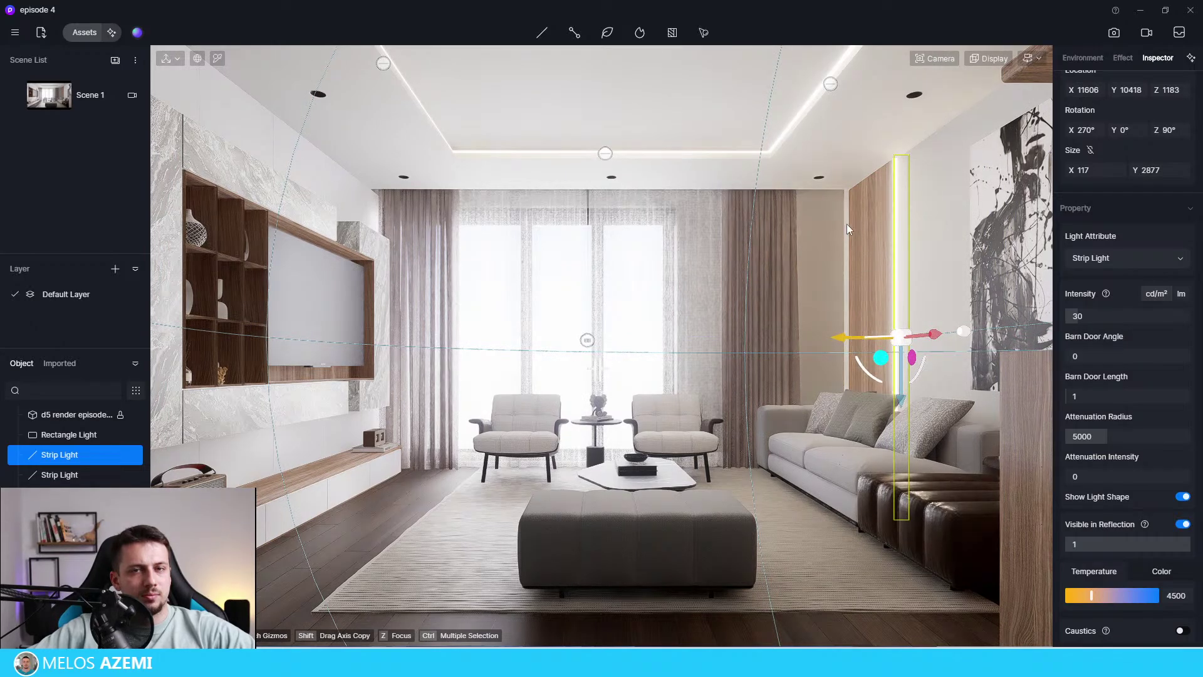
left_click(798, 561)
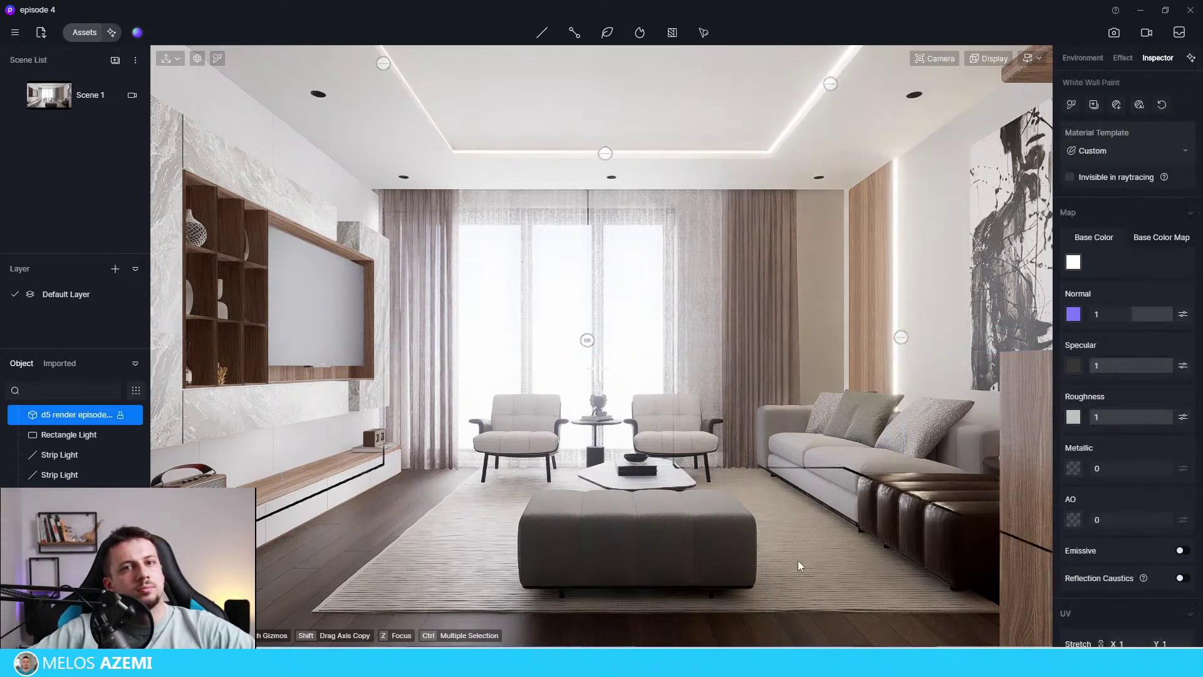
Return to the Scene 1 view, lower the bloom to 0.12 and clear the model selection.
left_click(83, 98)
left_click(1123, 59)
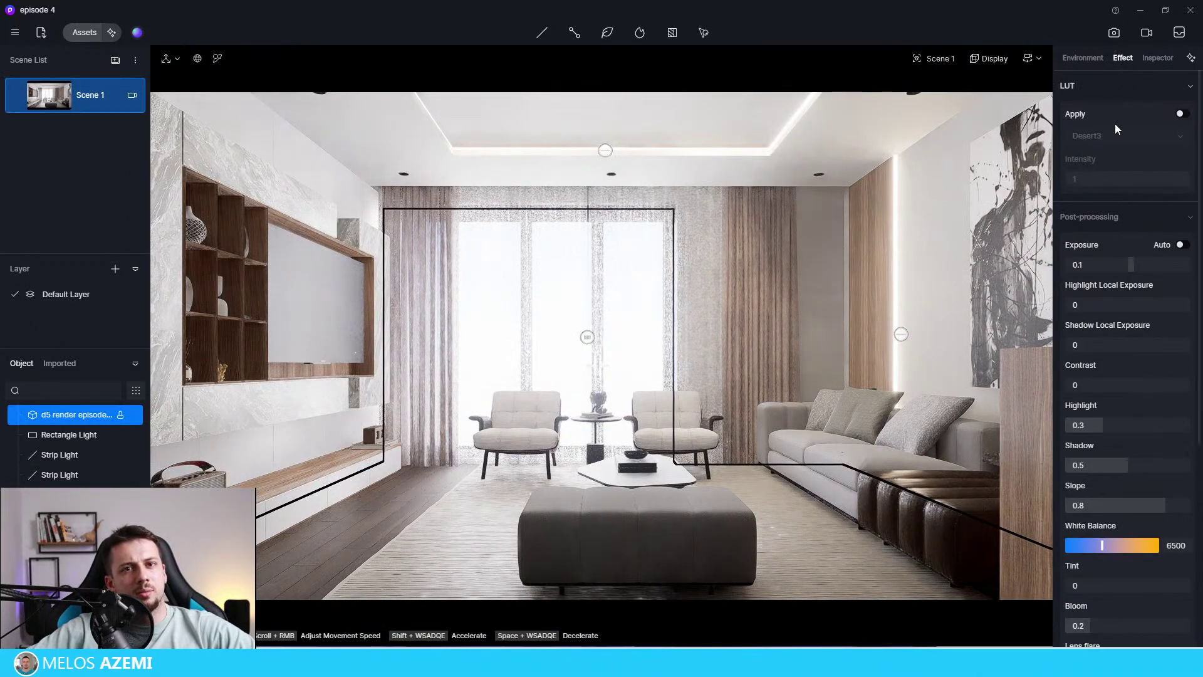
left_click_drag(1087, 625, 1014, 624)
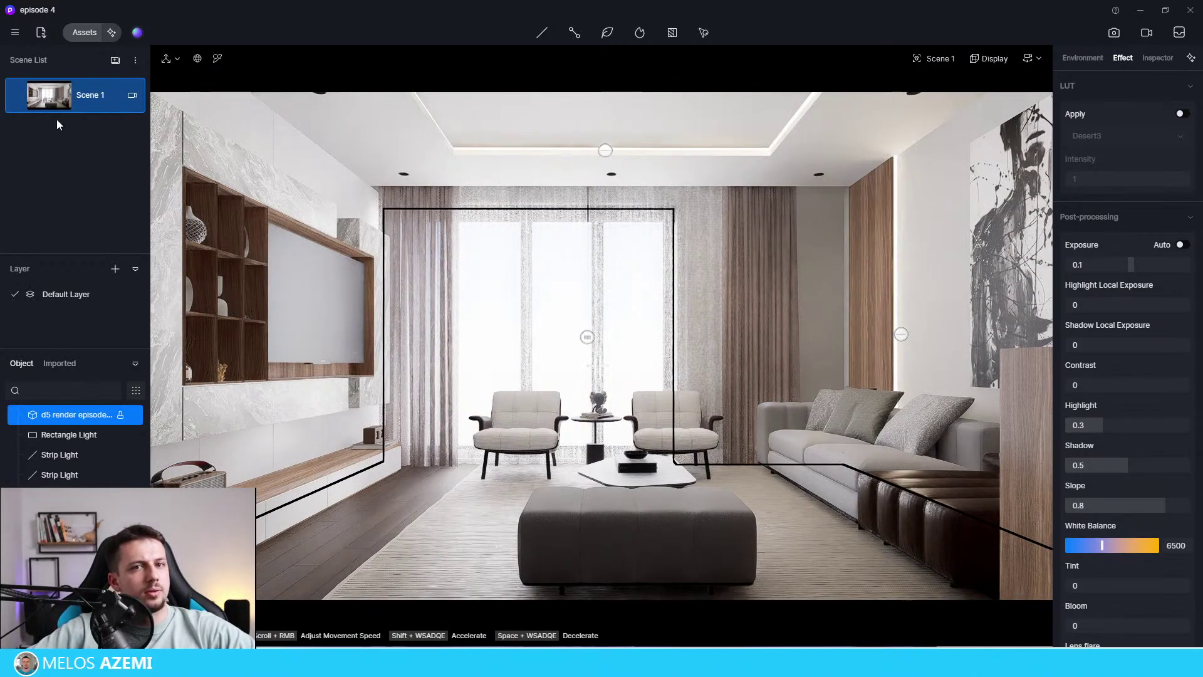
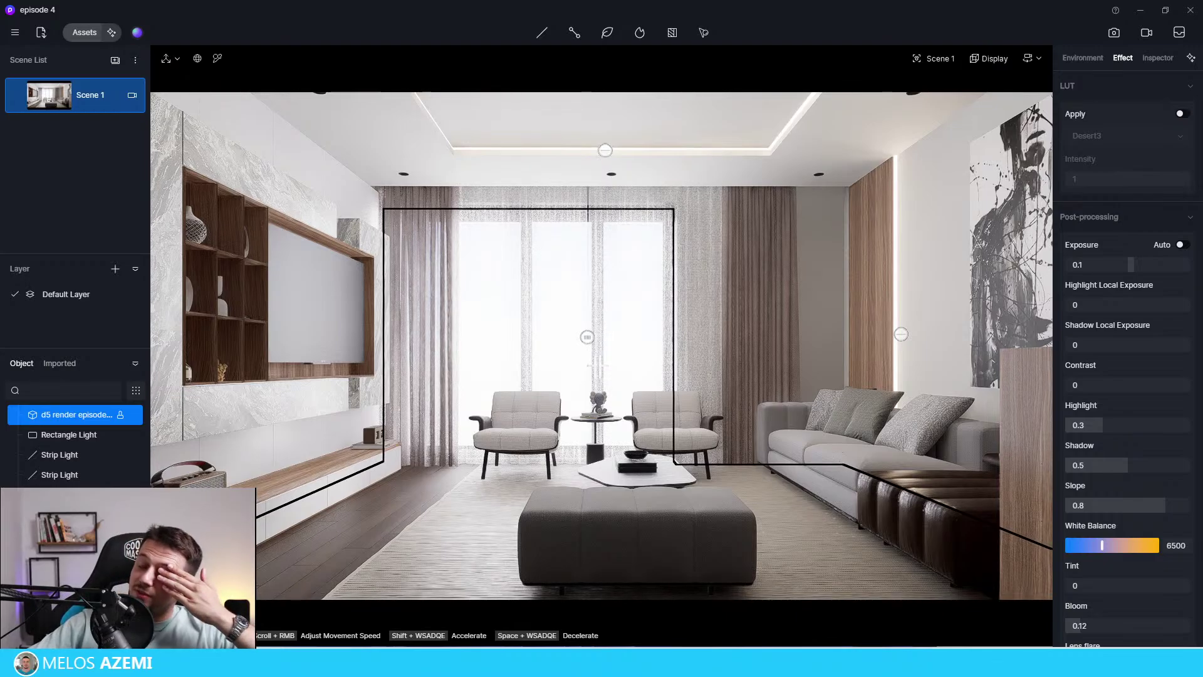
left_click(819, 568)
key("Escape")
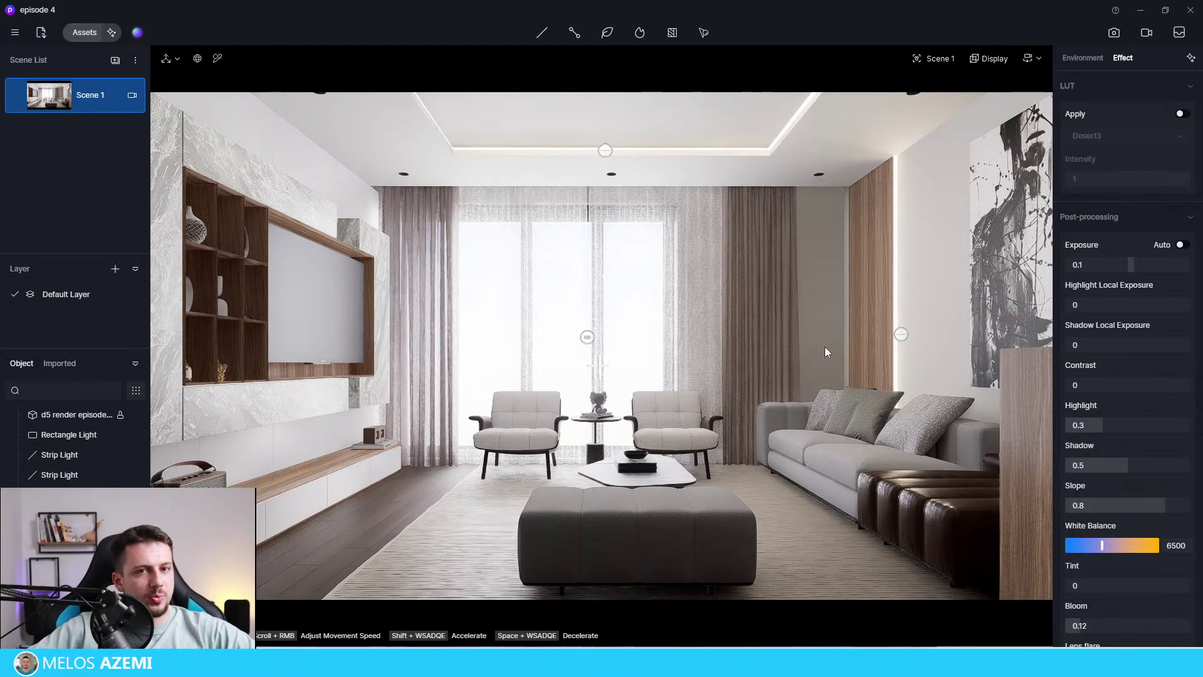
right_click_drag(824, 347, 824, 351)
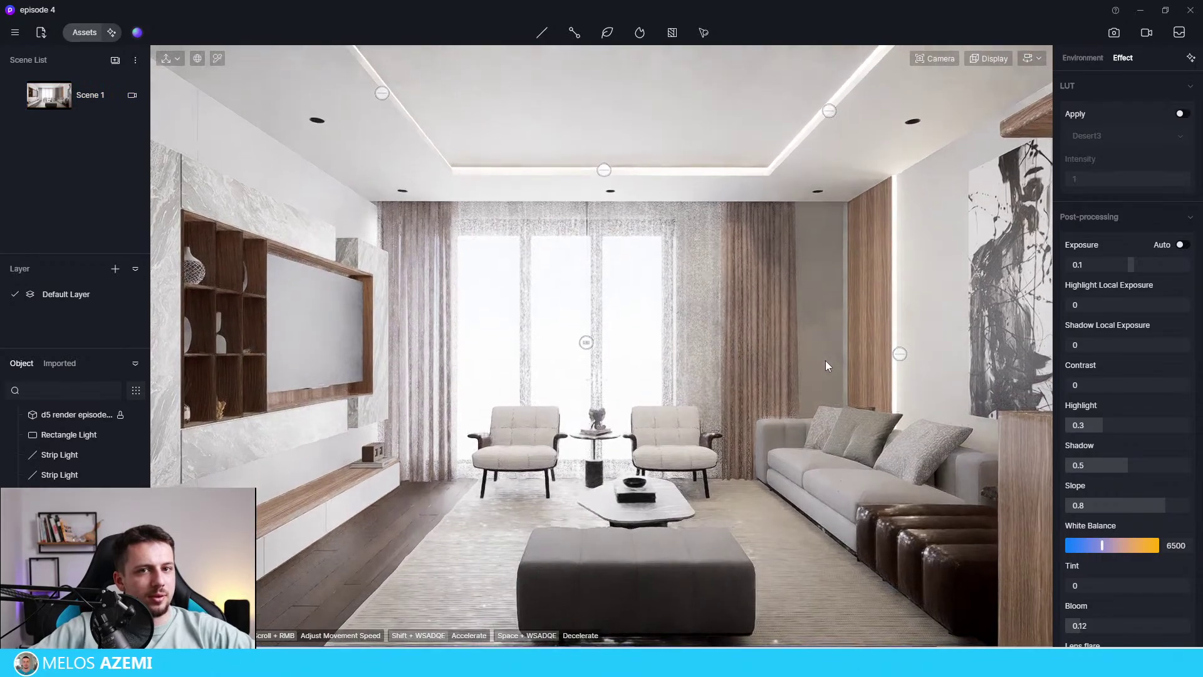
Open the Scene 1 camera settings, examine the living room from nearer, farther, higher and lower viewpoints, and return to the Scene 1 view.
left_click(133, 104)
left_click(132, 96)
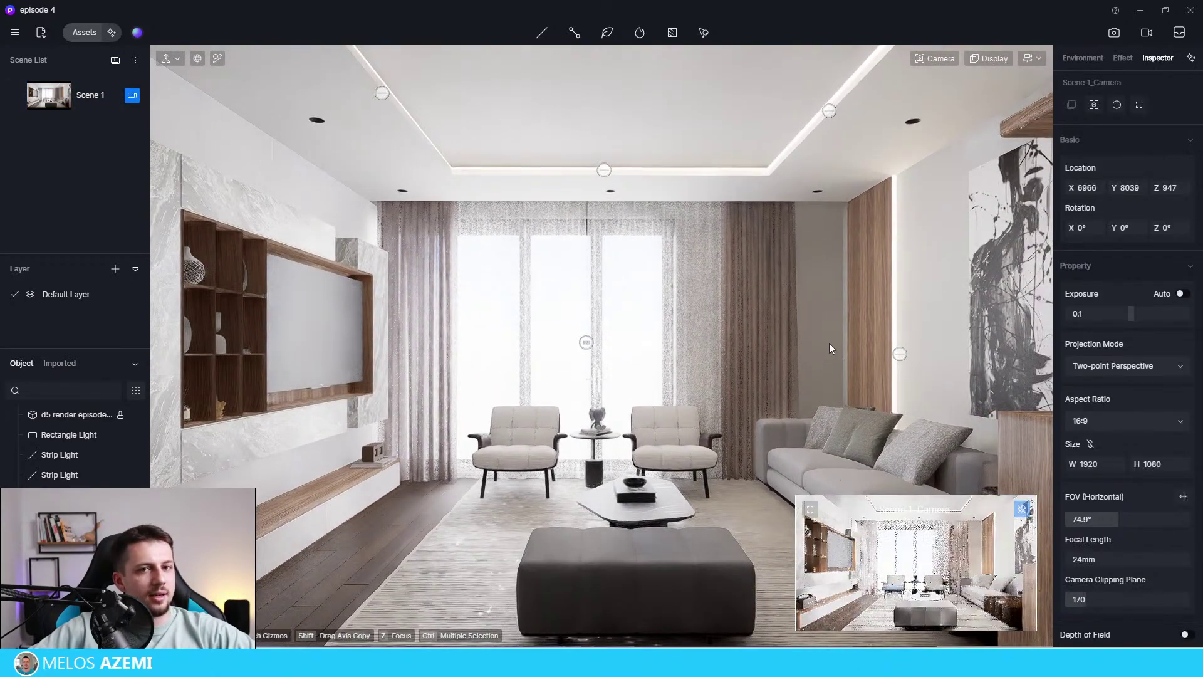
scroll(828, 345, "up", 3)
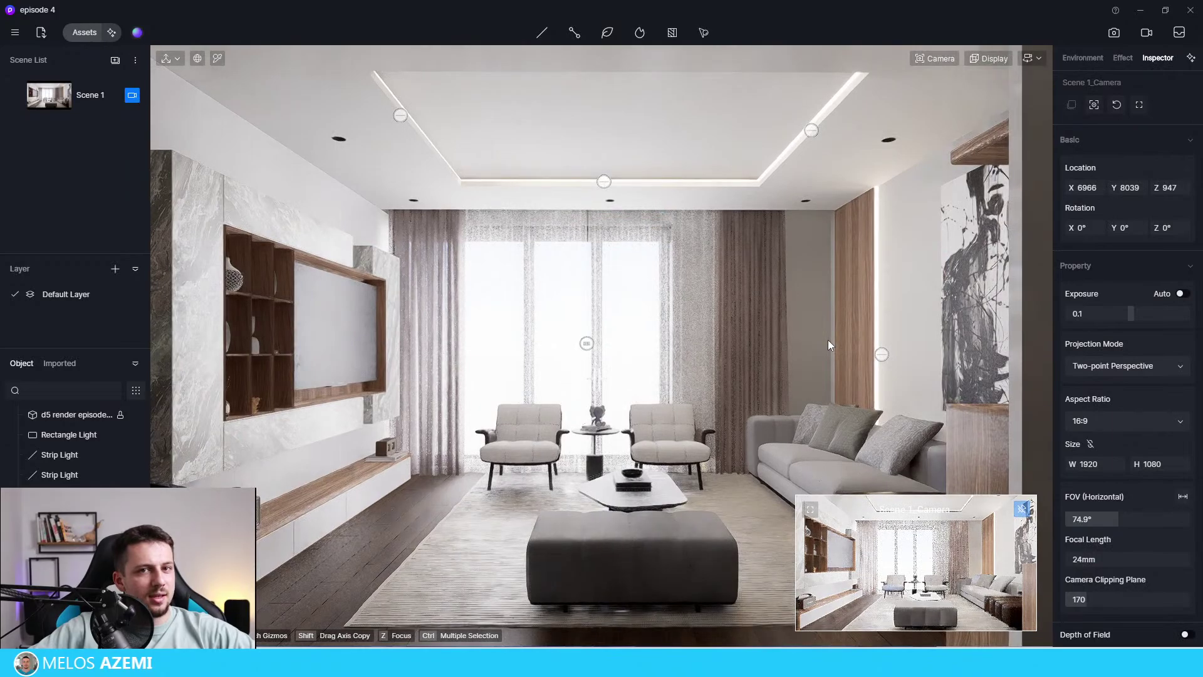
scroll(829, 345, "down", 2)
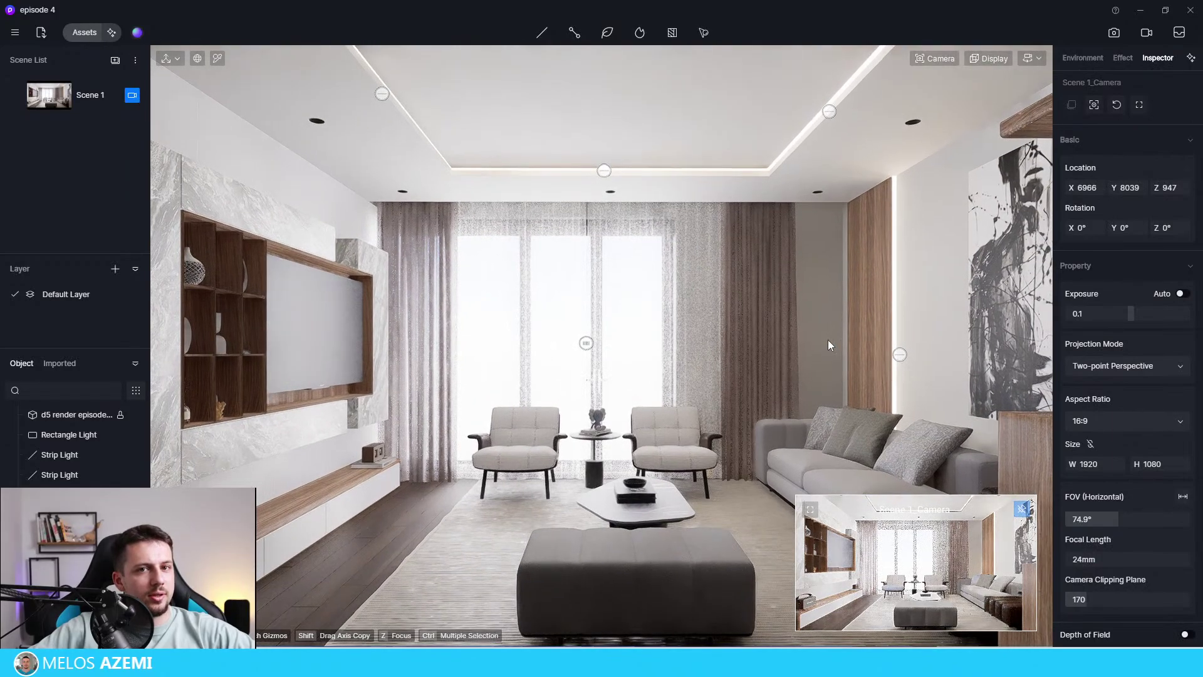
scroll(829, 345, "up", 2)
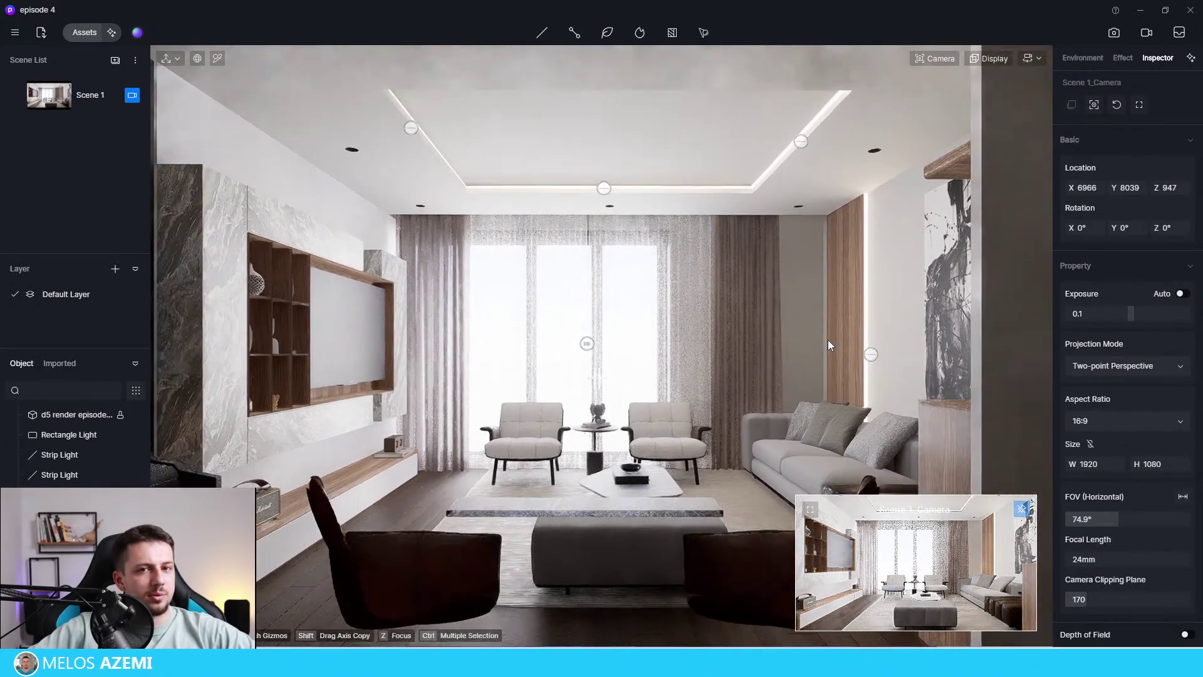
scroll(828, 344, "up", 3)
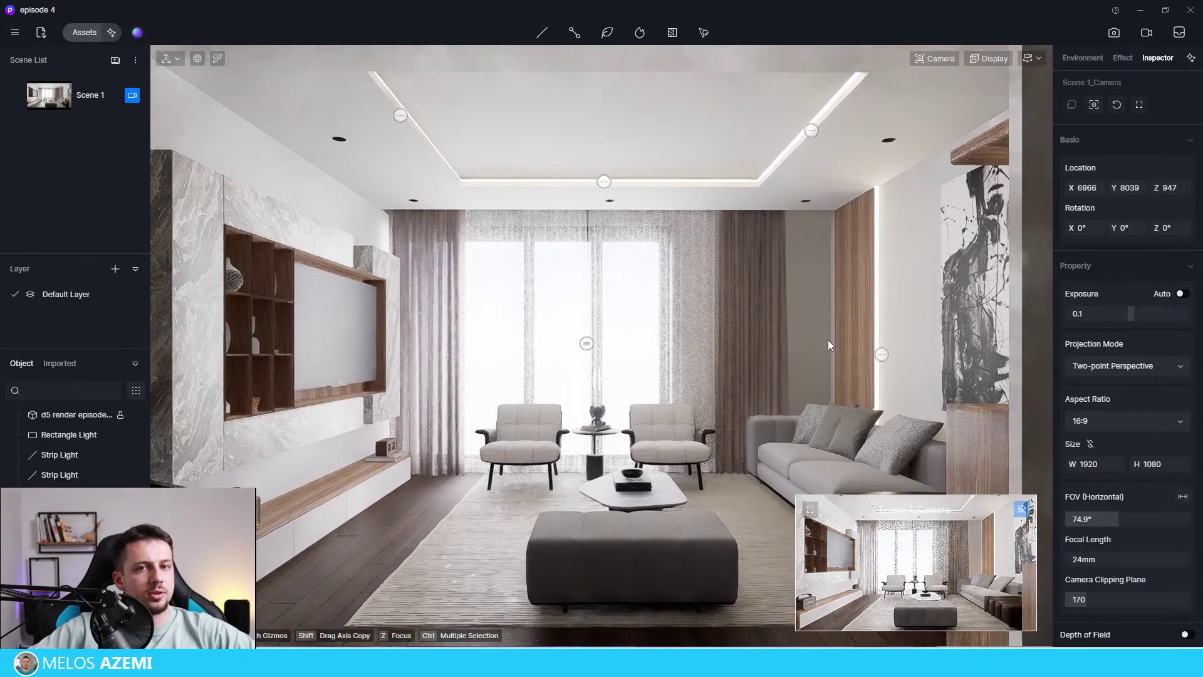
scroll(828, 344, "up", 2)
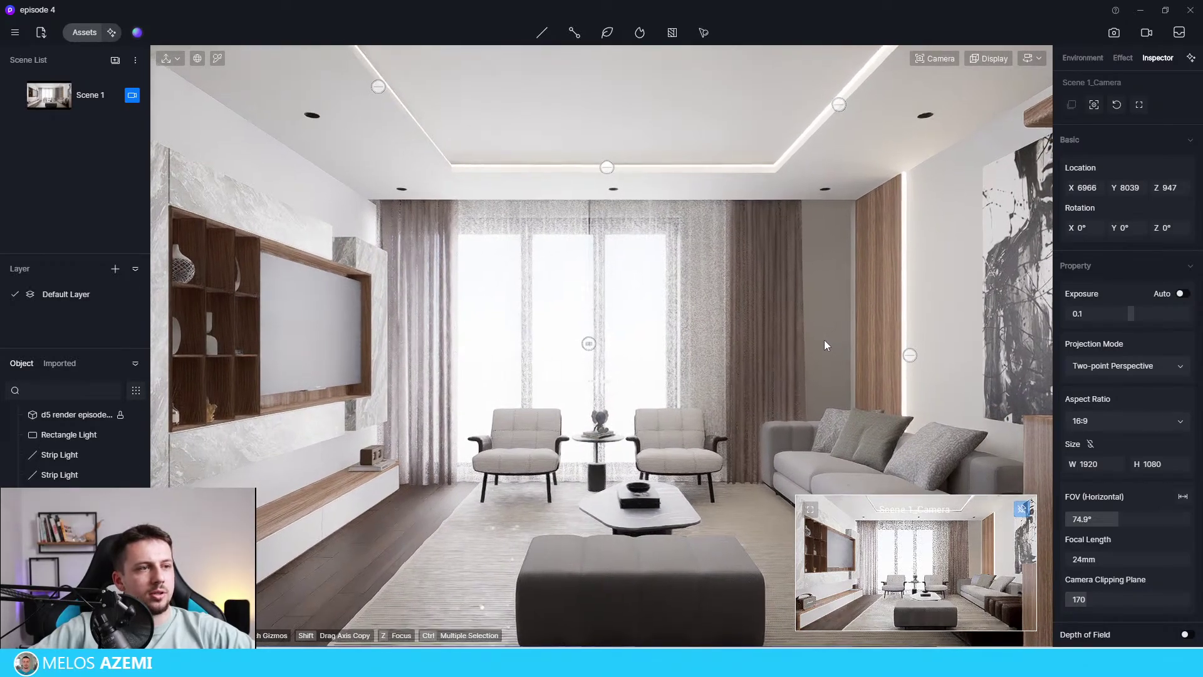
scroll(824, 344, "down", 4)
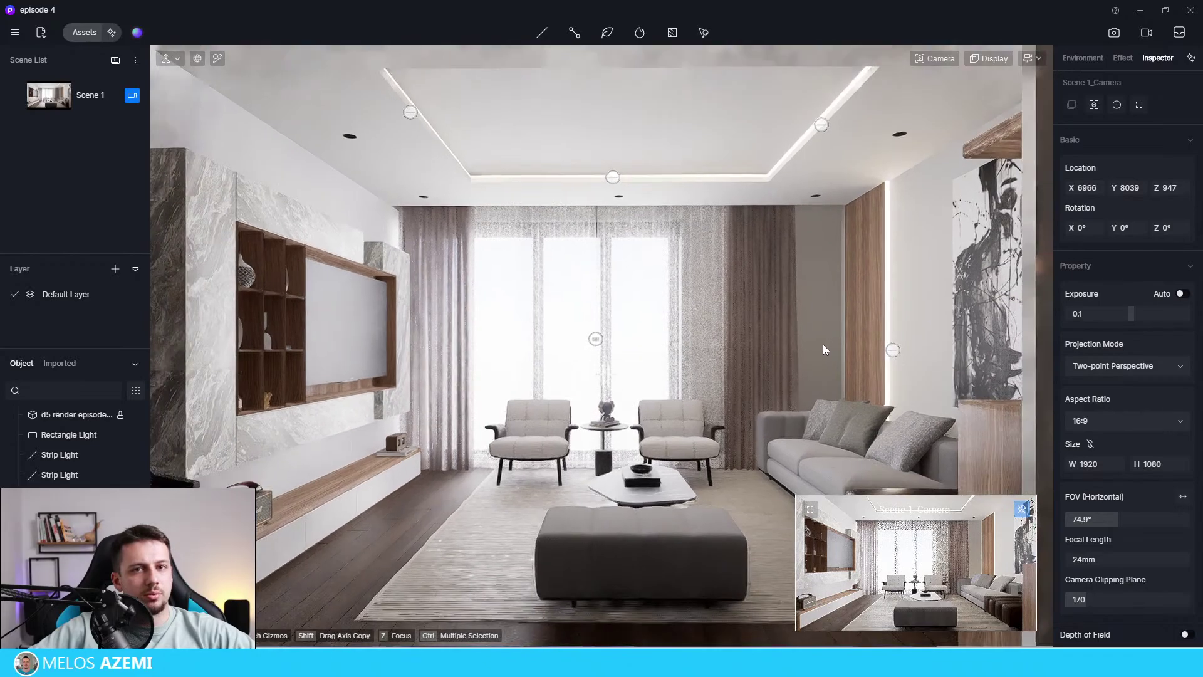
scroll(824, 344, "up", 3)
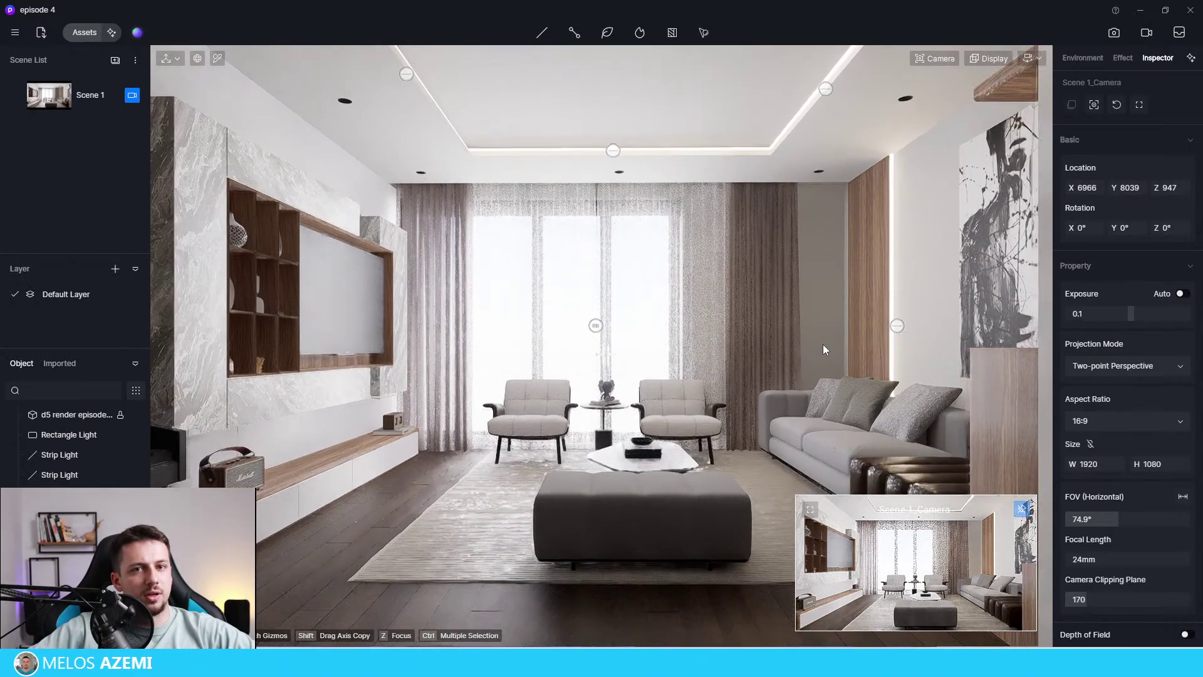
scroll(823, 348, "down", 2)
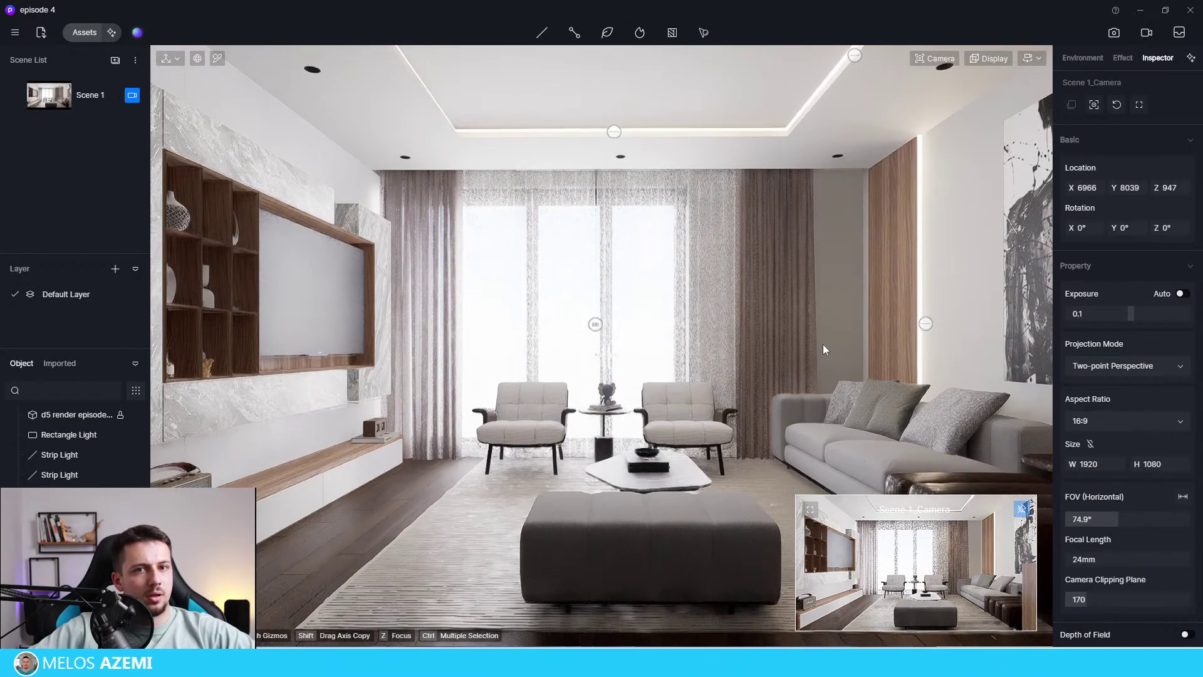
scroll(824, 348, "down", 2)
scroll(824, 348, "up", 2)
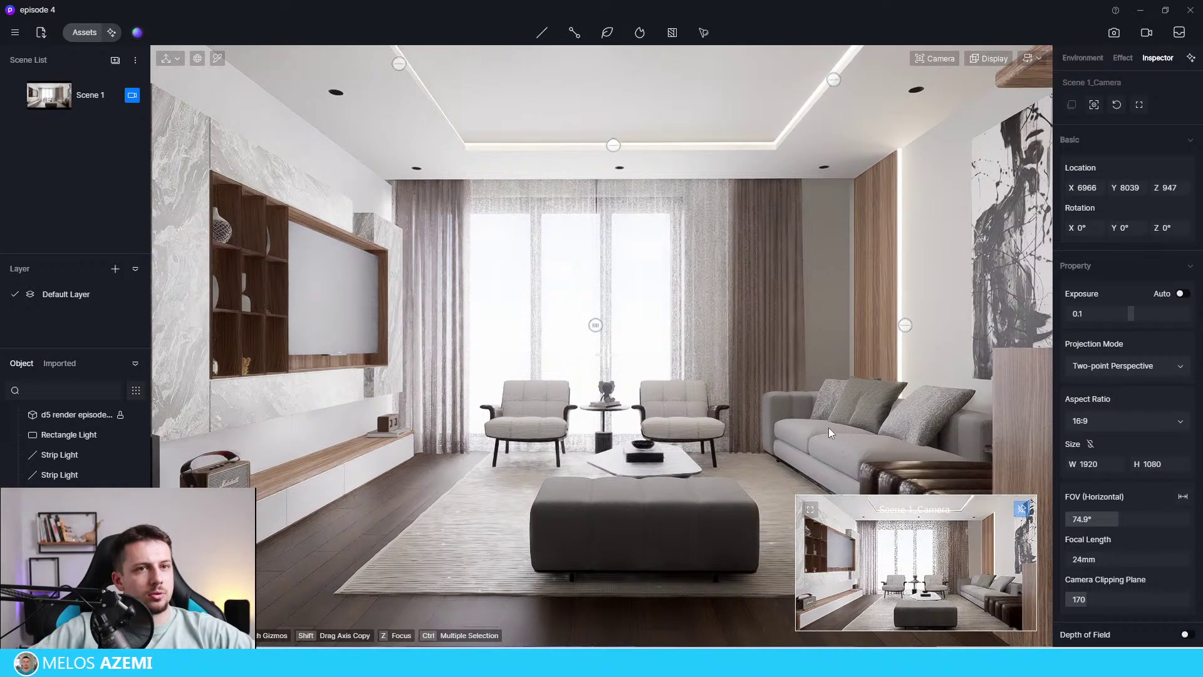
key("q")
key("e")
key("e")
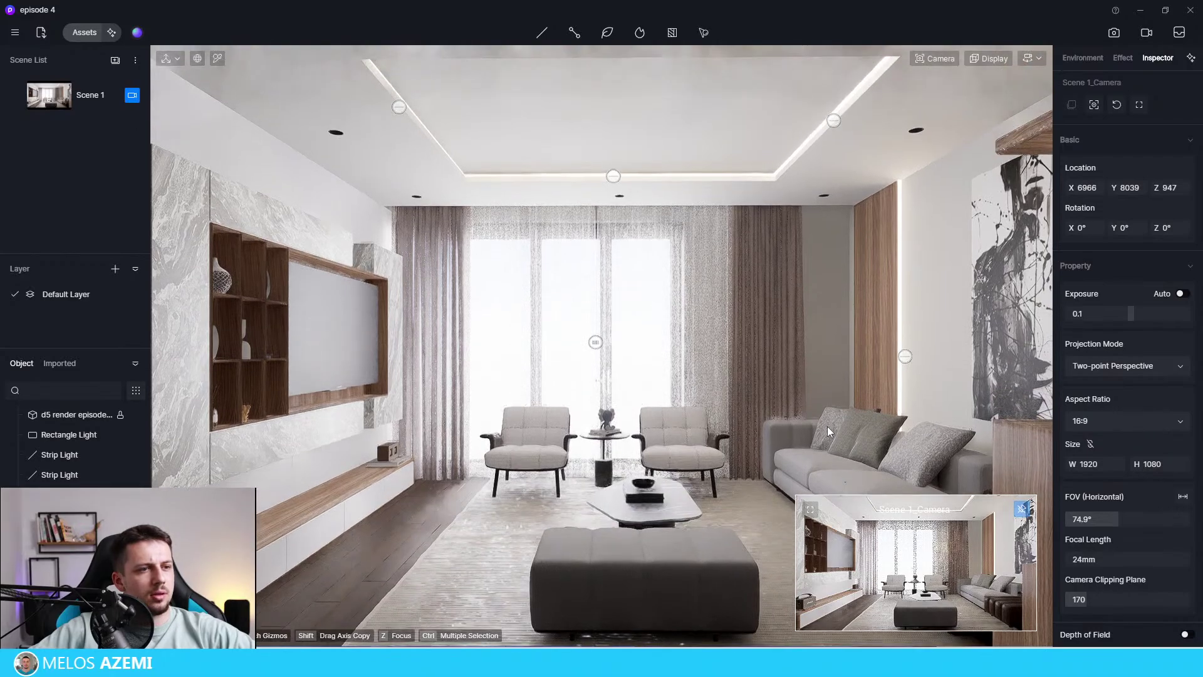
key("q")
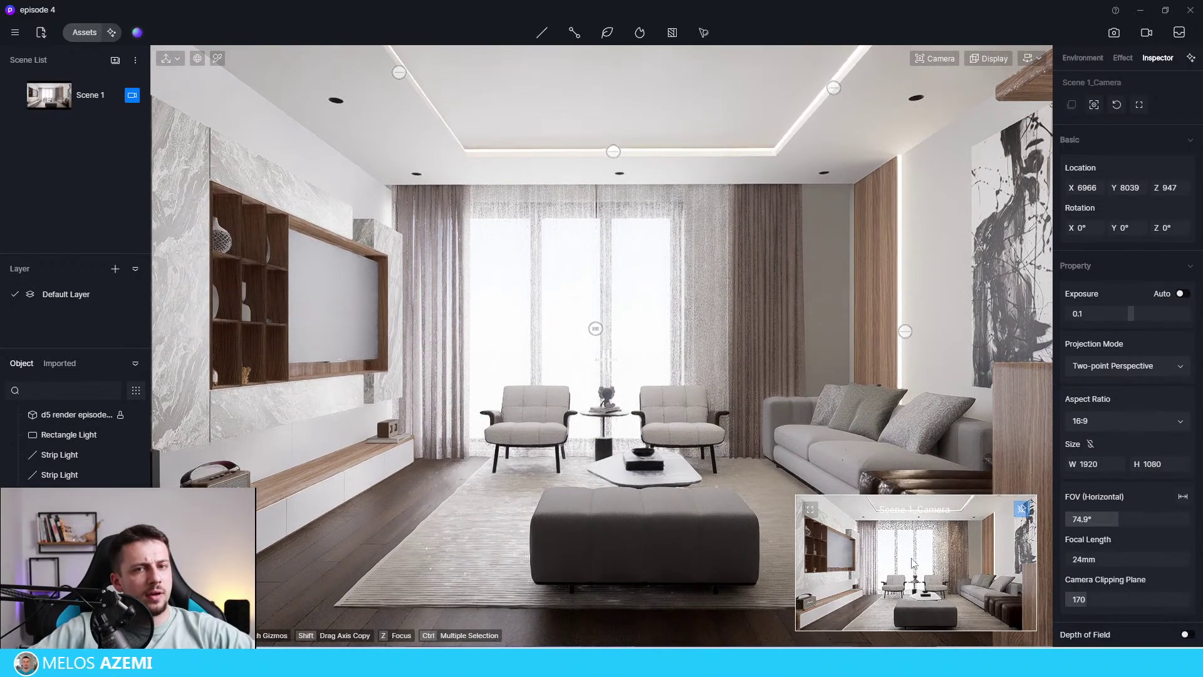
left_click(21, 99)
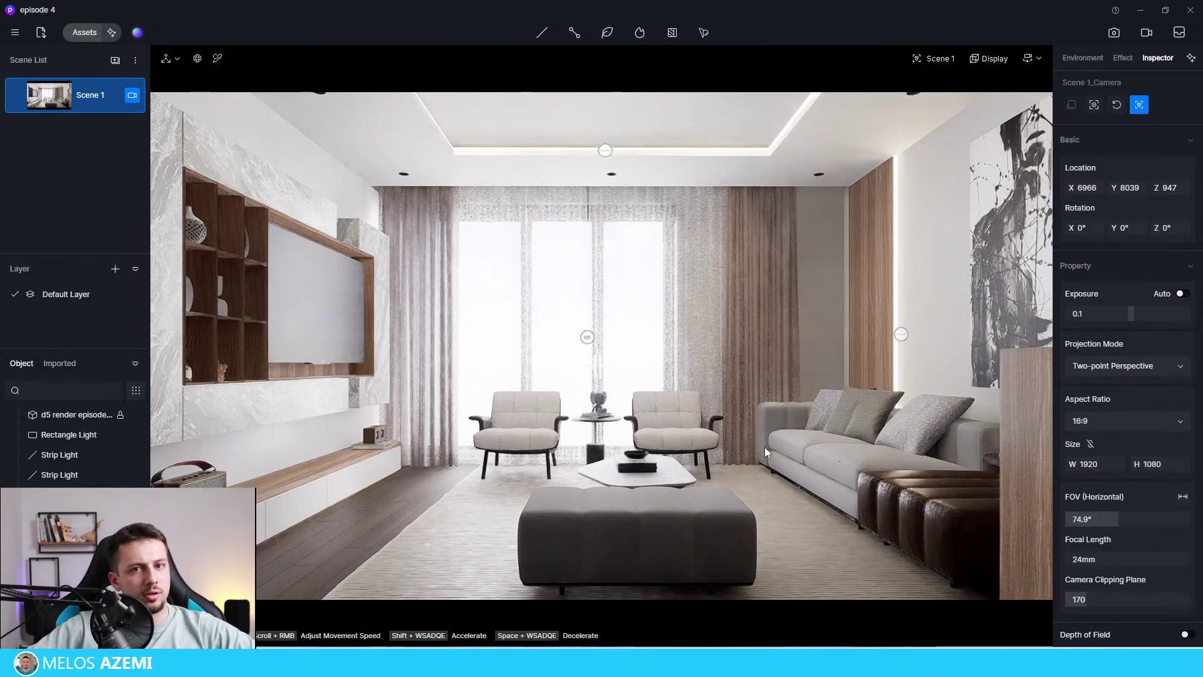
Reopen the Scene 1 camera settings, inspect the strip-lit wood wall panel up close and restore the Scene 1 view.
left_click(134, 97)
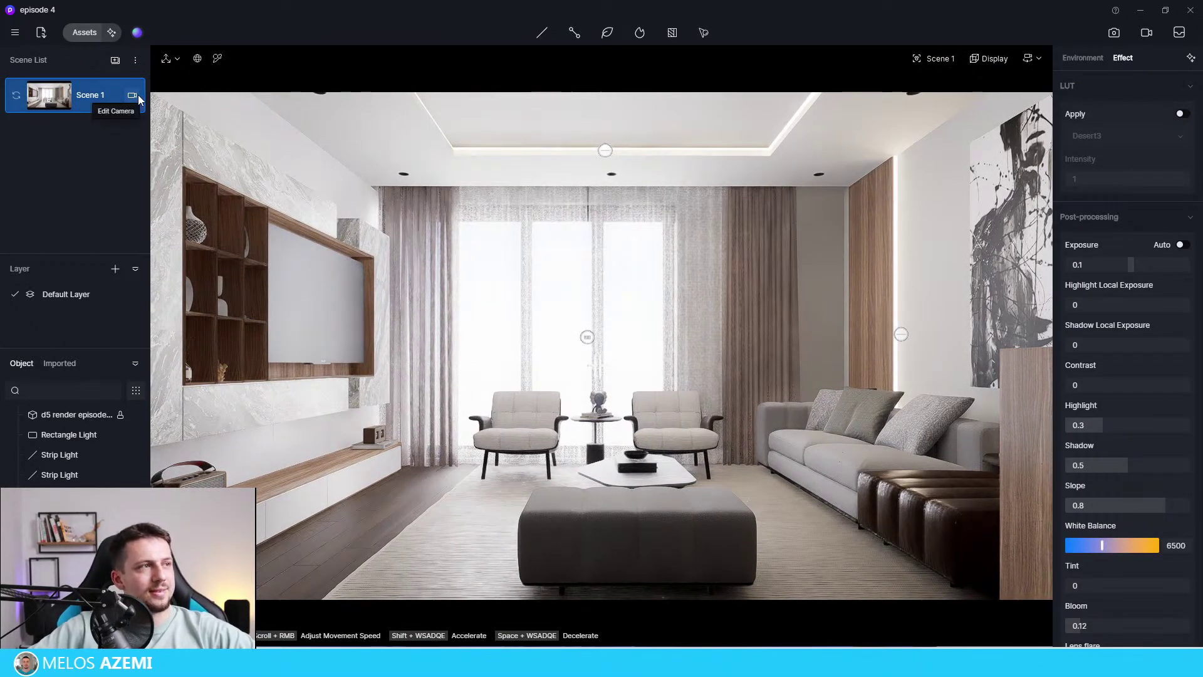
left_click(138, 95)
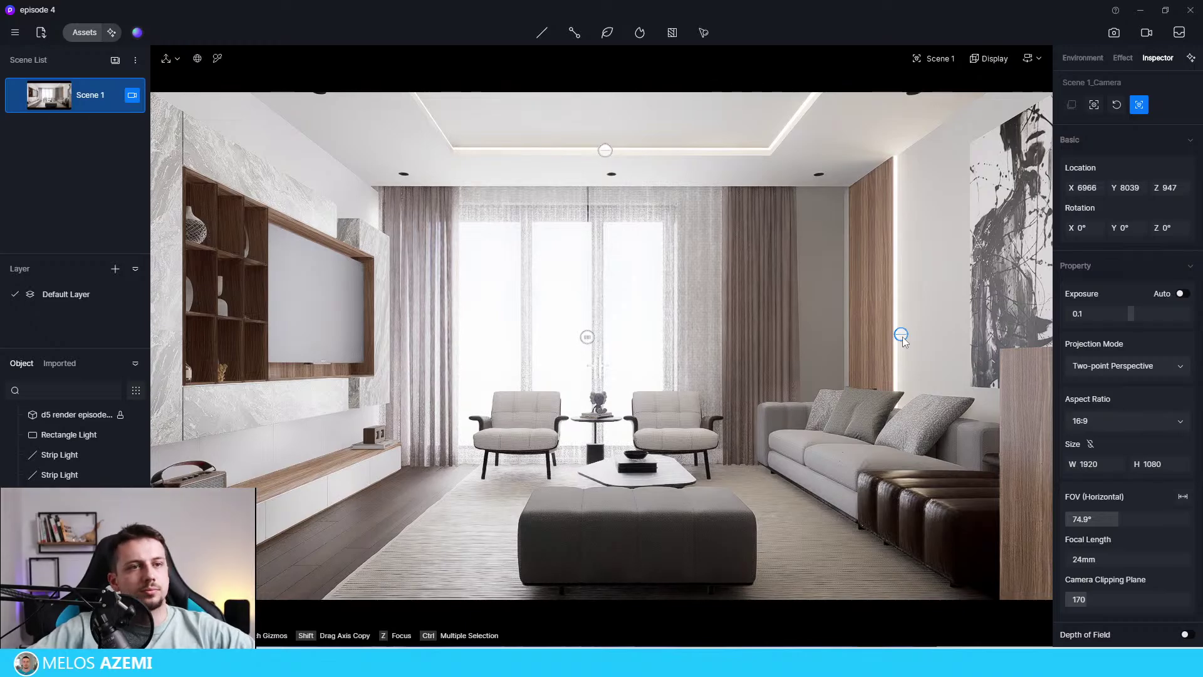
scroll(928, 324, "up", 2)
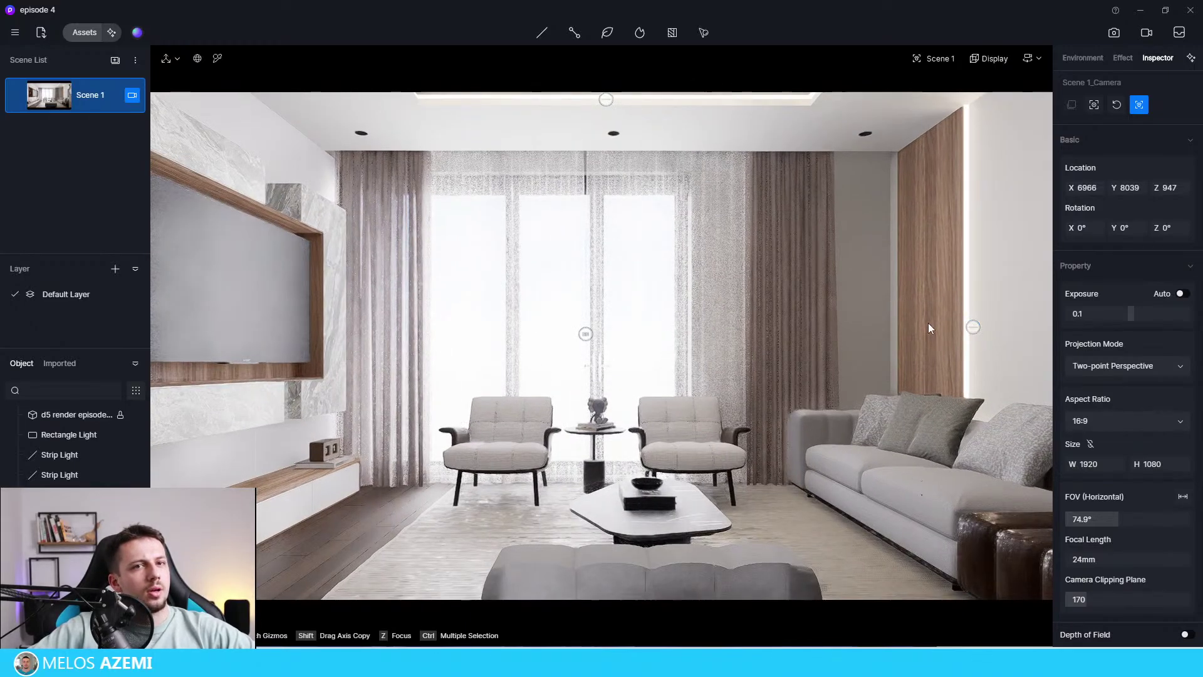
left_click(71, 97)
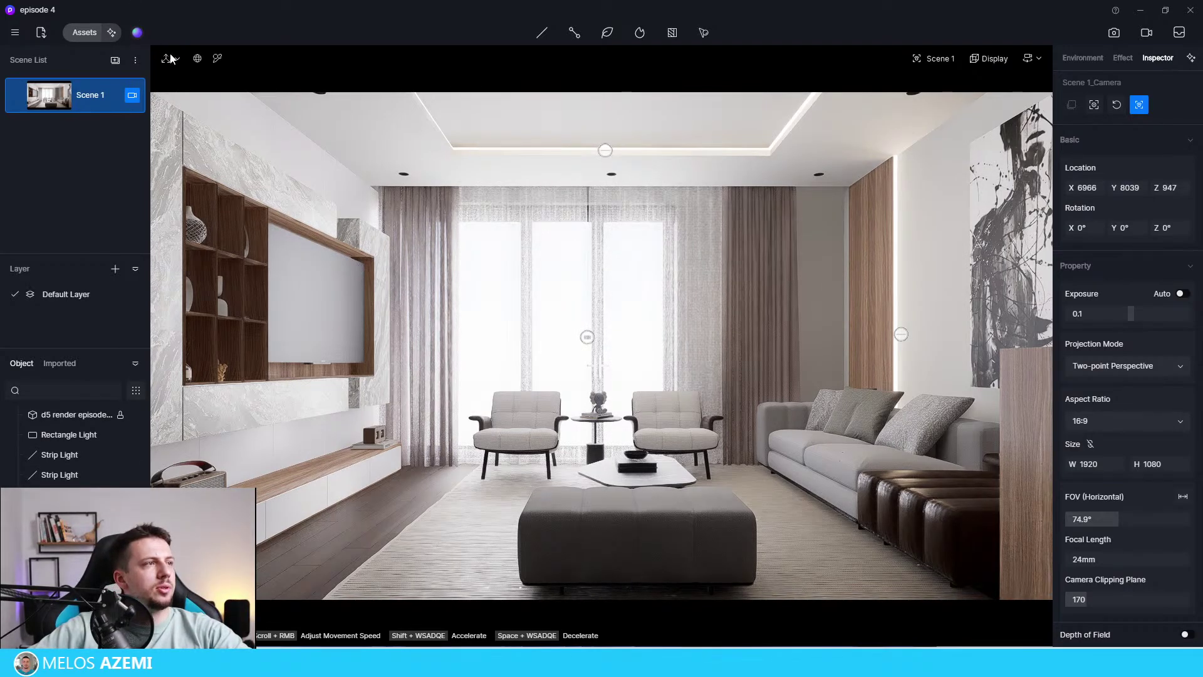
Set the roughness of the TV screen material to 0.48.
left_click(351, 320)
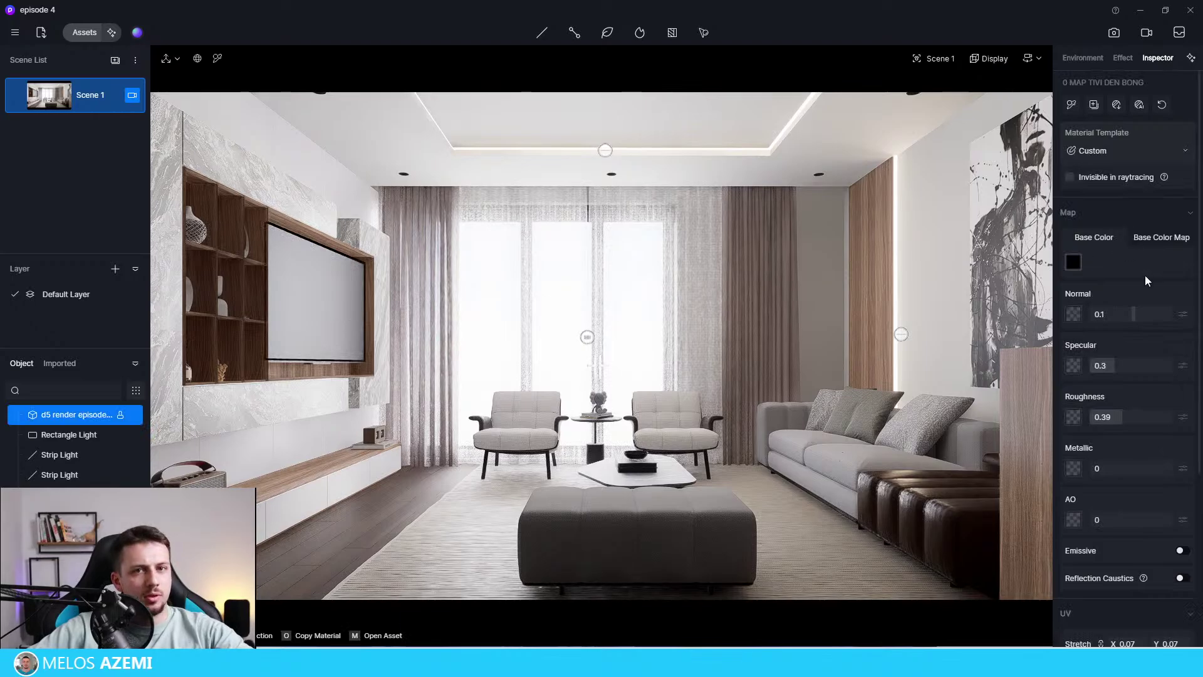
left_click(1074, 262)
left_click(1155, 242)
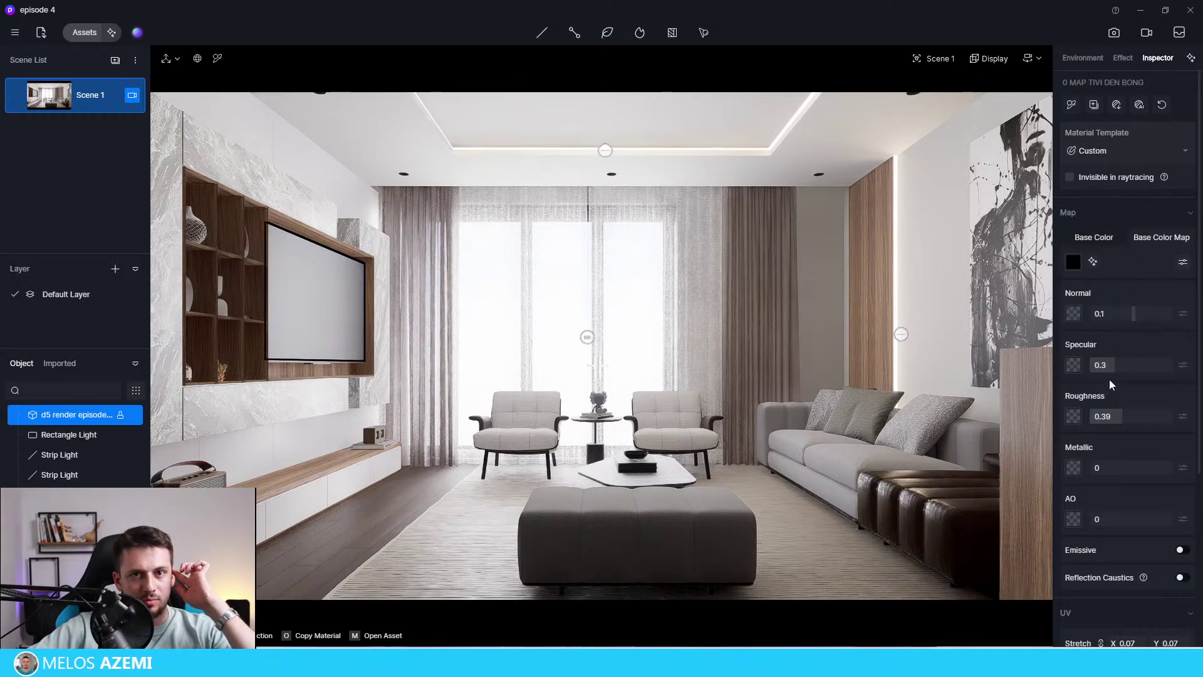
left_click_drag(1125, 412, 1129, 414)
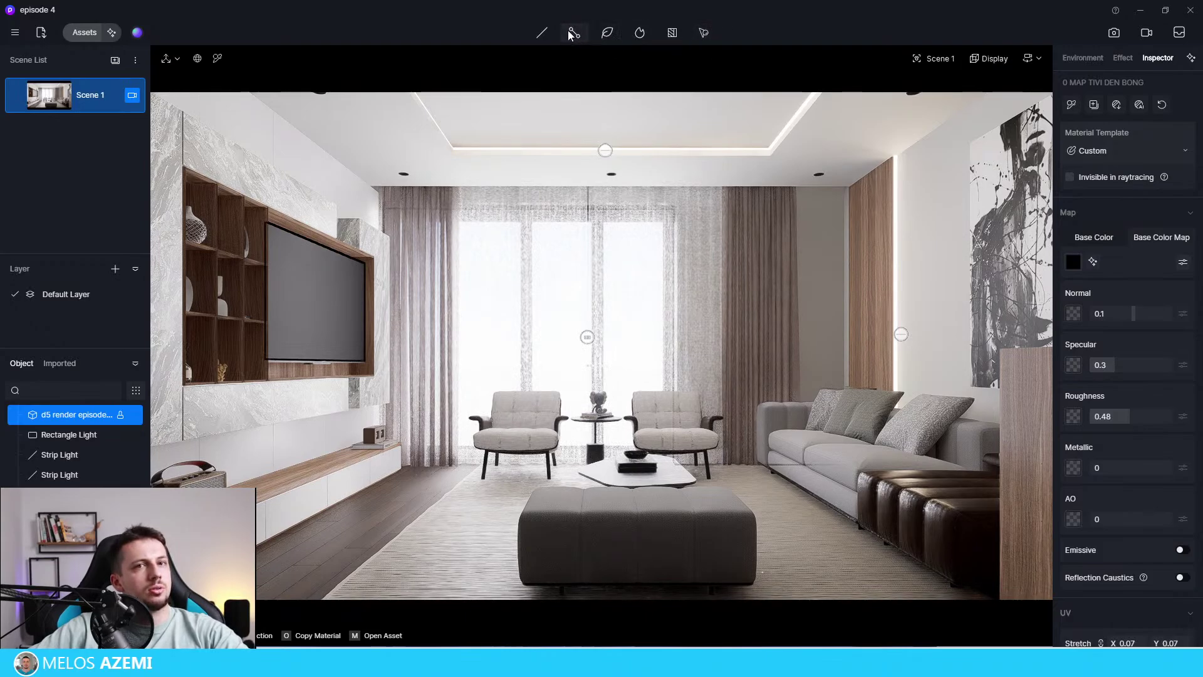
Place a spotlight on the ceiling downlight nearest the window and TV wall, at X 12152, Y 6320, Z 2586.
mouse_move(543, 32)
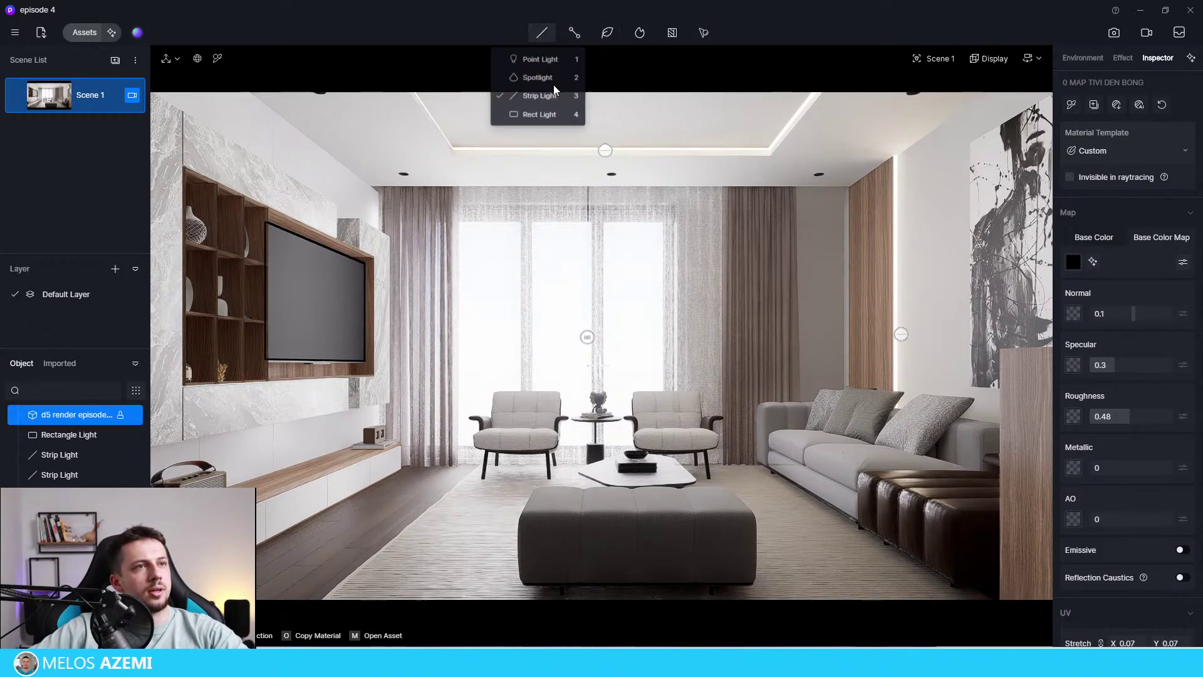
left_click(553, 80)
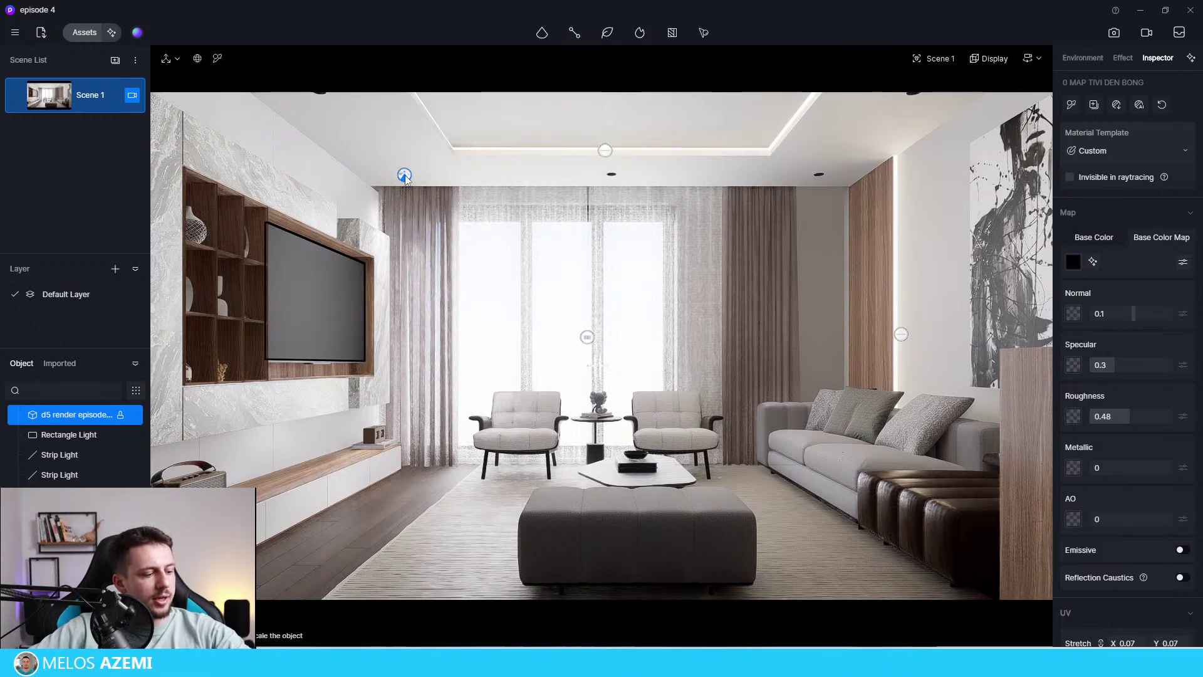
left_click(404, 175)
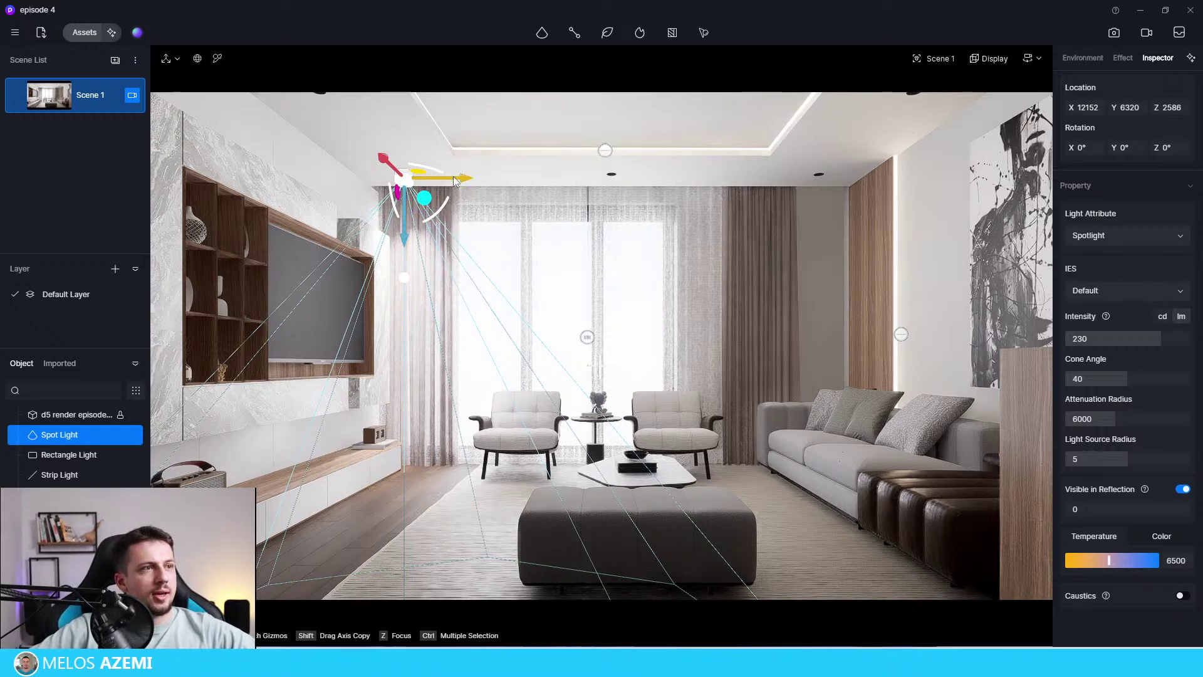
Duplicate the spotlight to the middle and sofa-side window downlights, and to the front downlights at X 10696, Y 10045 and Y 6238.
left_click_drag(561, 183, 661, 187, "shift")
left_click_drag(567, 178, 802, 199, "shift")
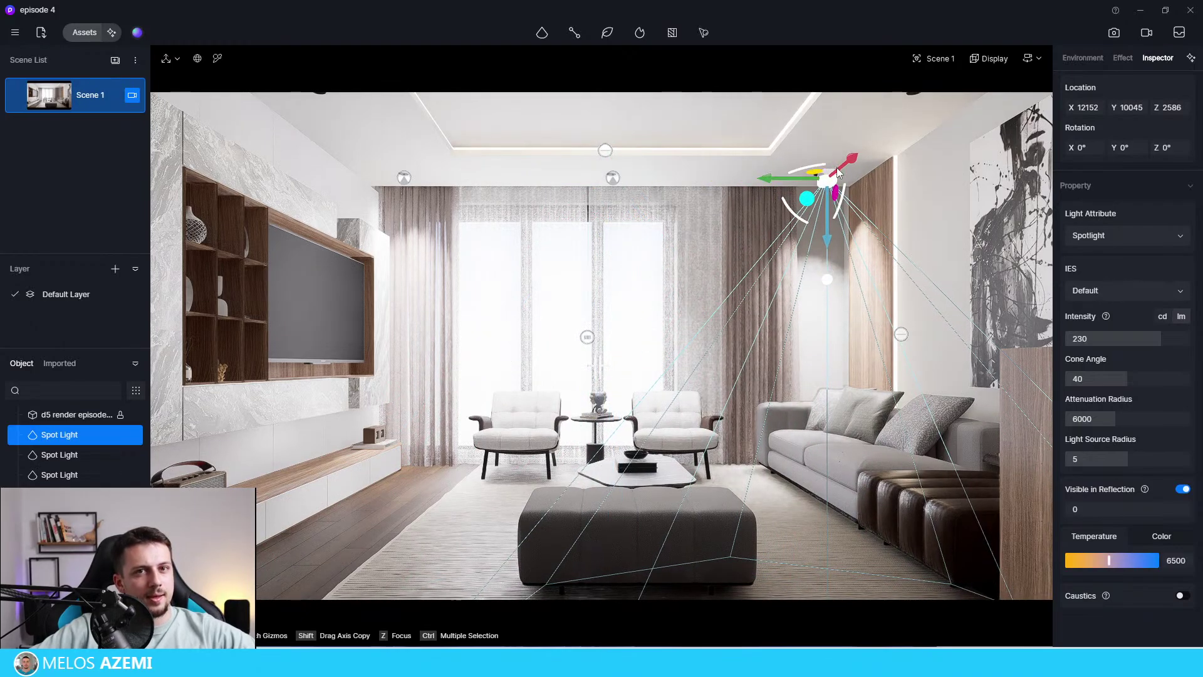
left_click_drag(864, 160, 945, 88)
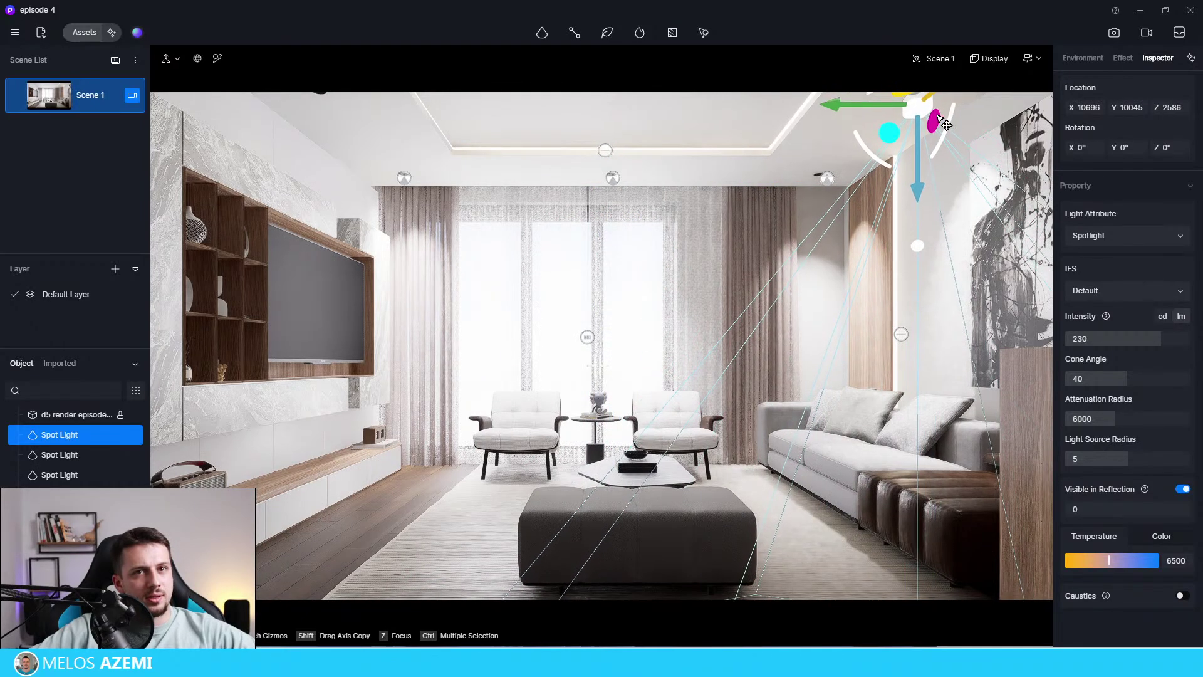
left_click_drag(850, 108, 245, 171)
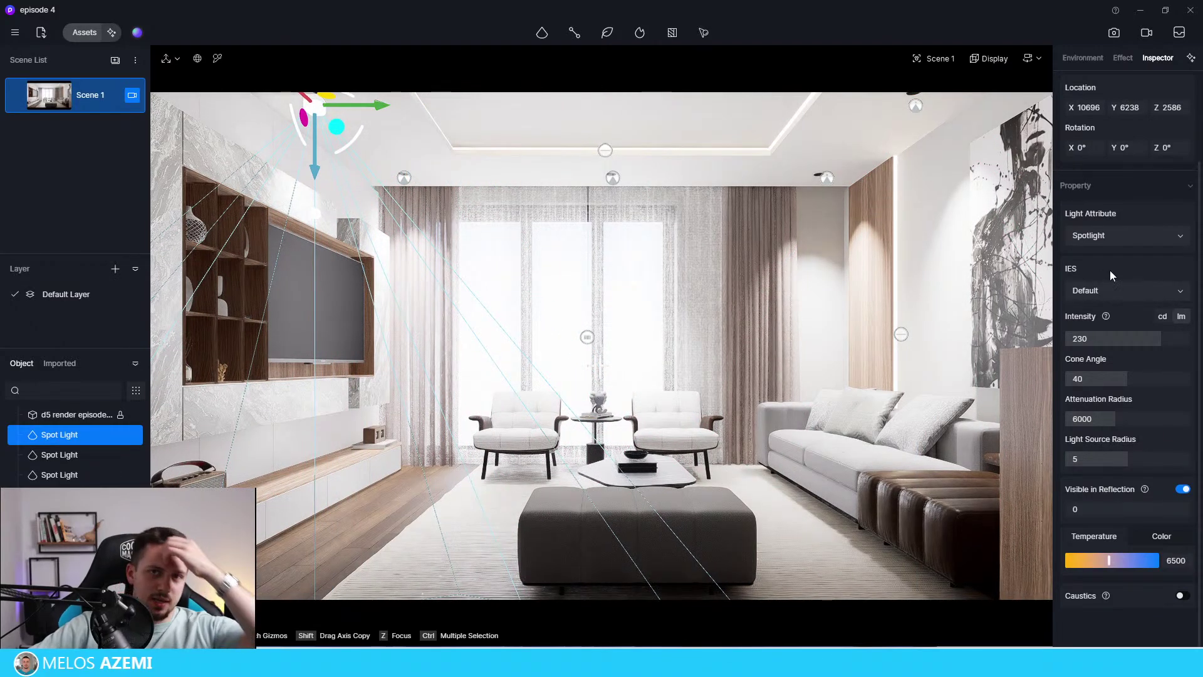
left_click(1142, 231)
left_click(1143, 232)
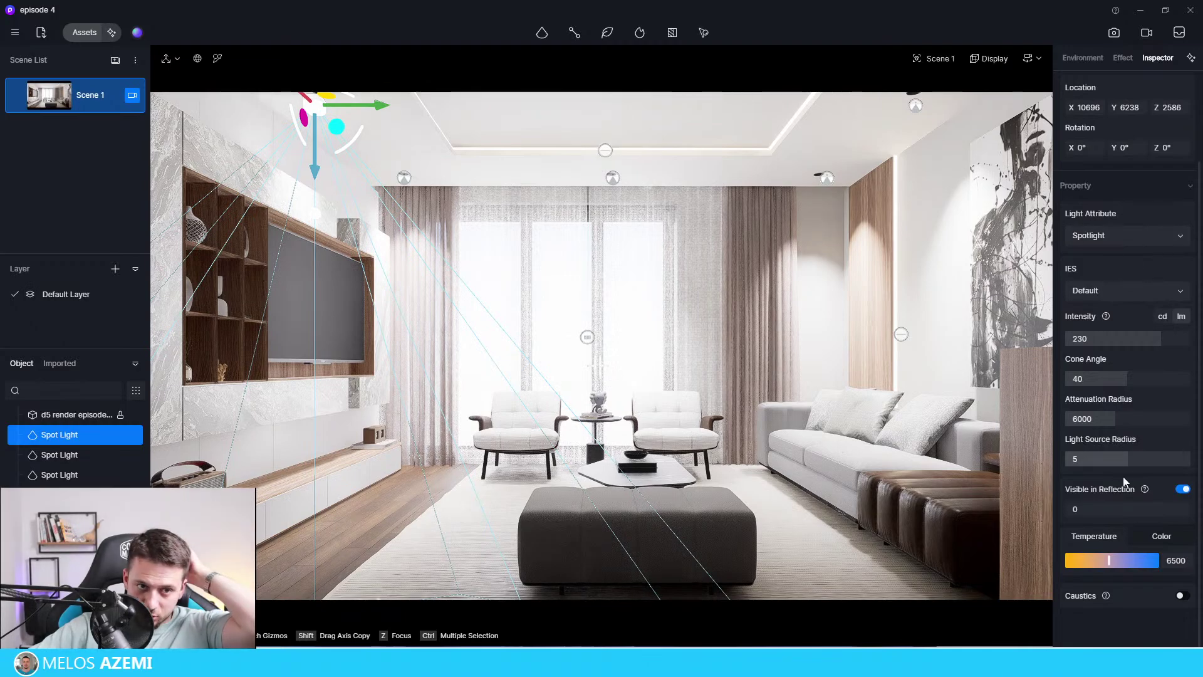
scroll(1125, 495, "up", 3)
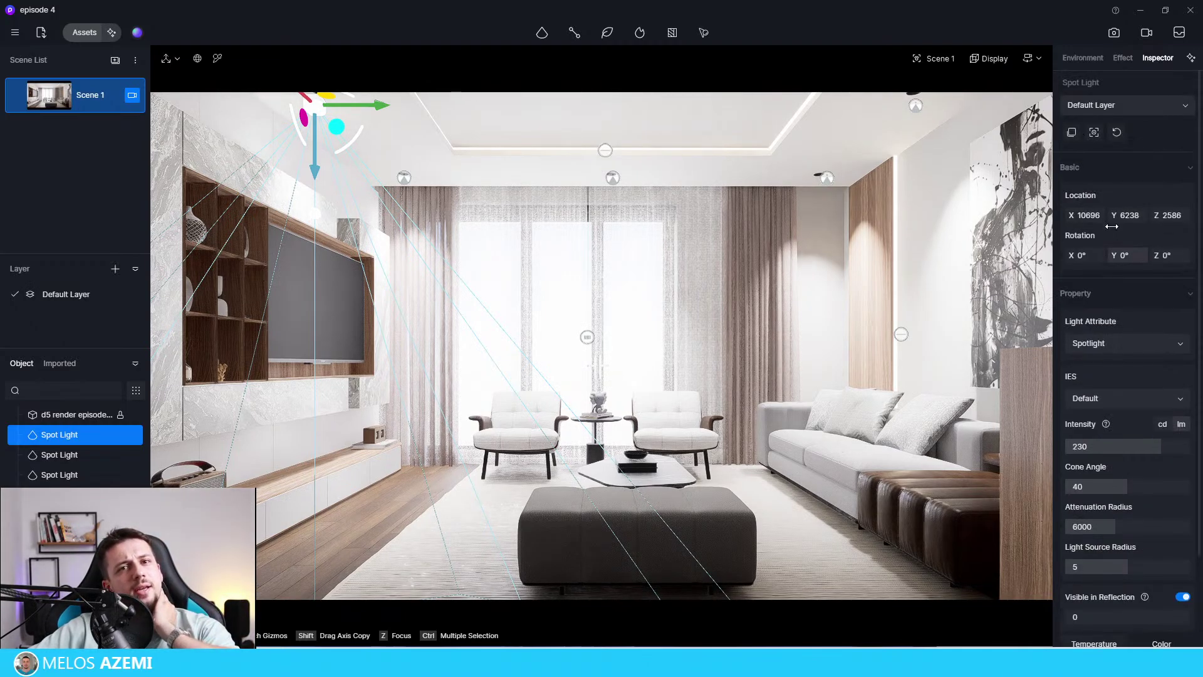
left_click(1115, 104)
left_click(1107, 125)
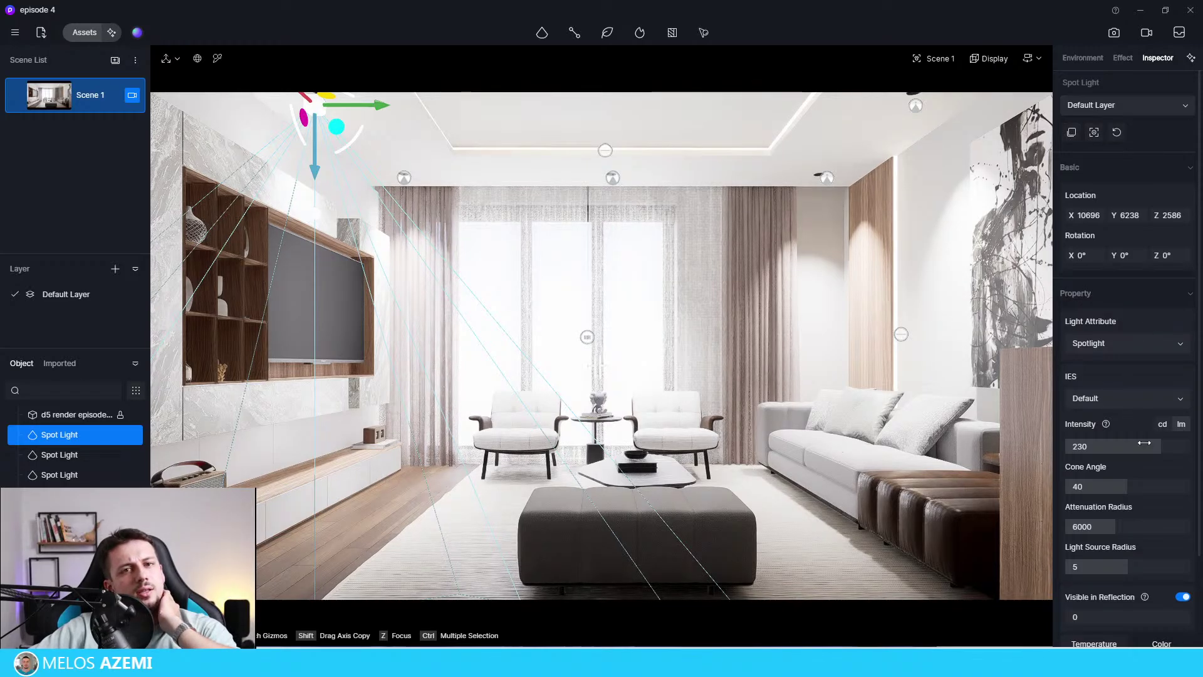
Assign the IES 05 light profile to the front spotlight on the TV wall side.
left_click(1116, 399)
scroll(1138, 505, "down", 1)
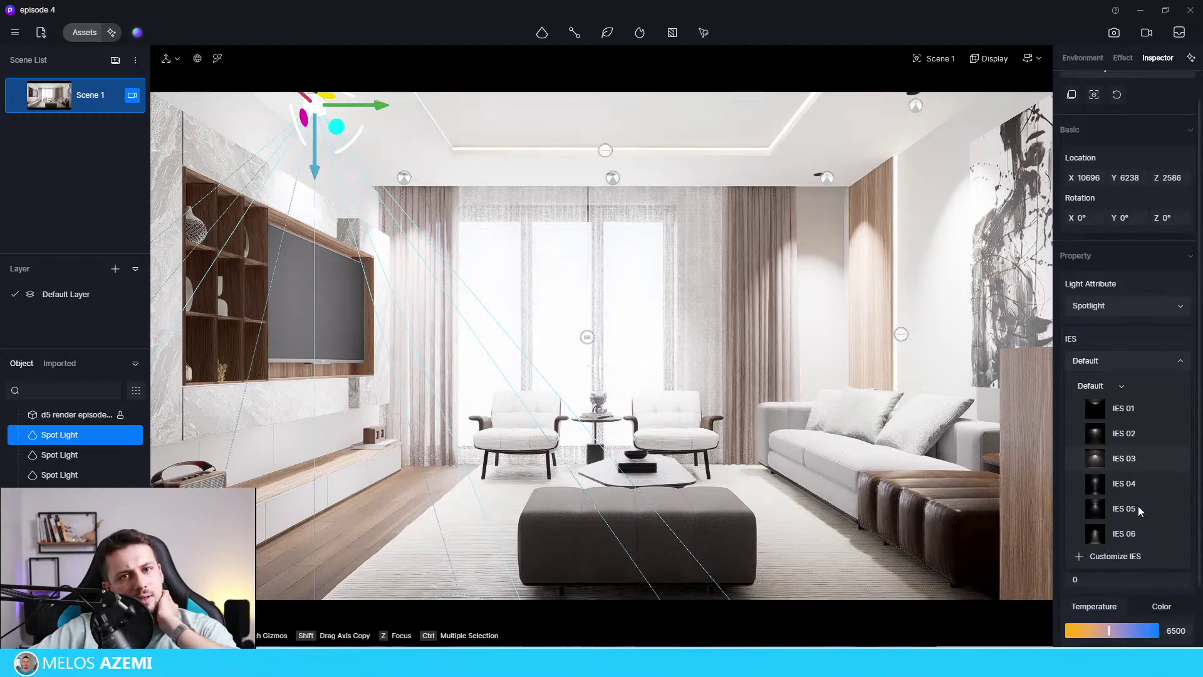
left_click(1123, 507)
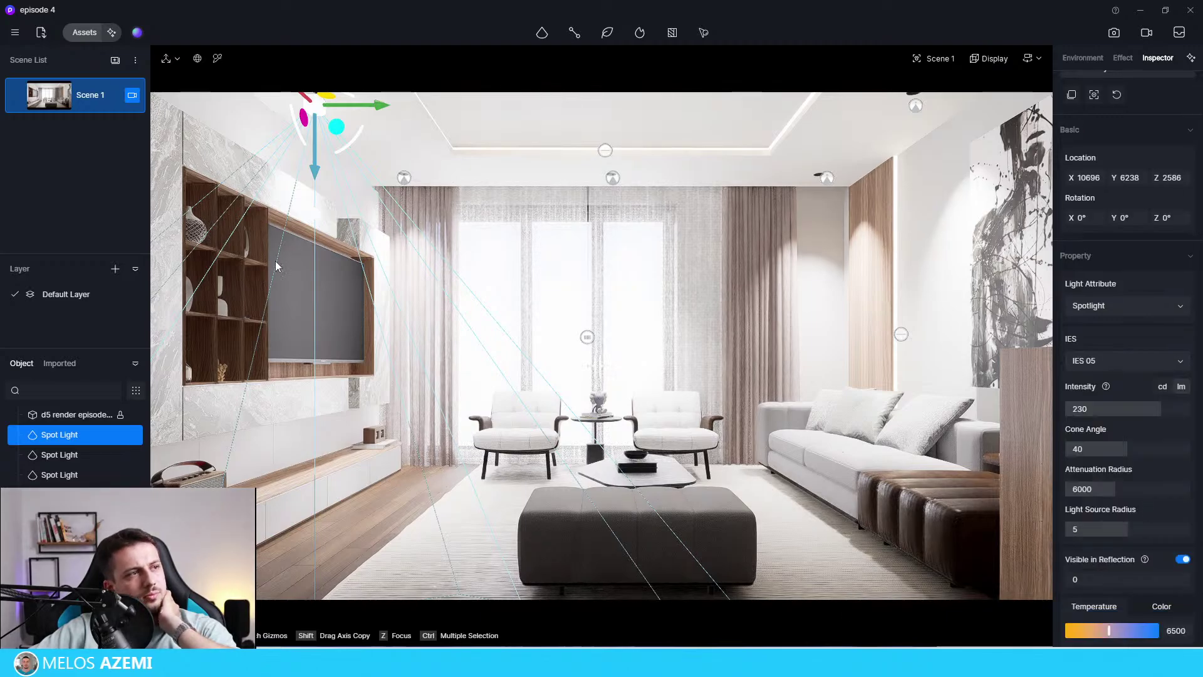
Select all five ceiling spotlights together and assign them the IES 05 light profile.
left_click(406, 180, "ctrl")
left_click(612, 180, "ctrl")
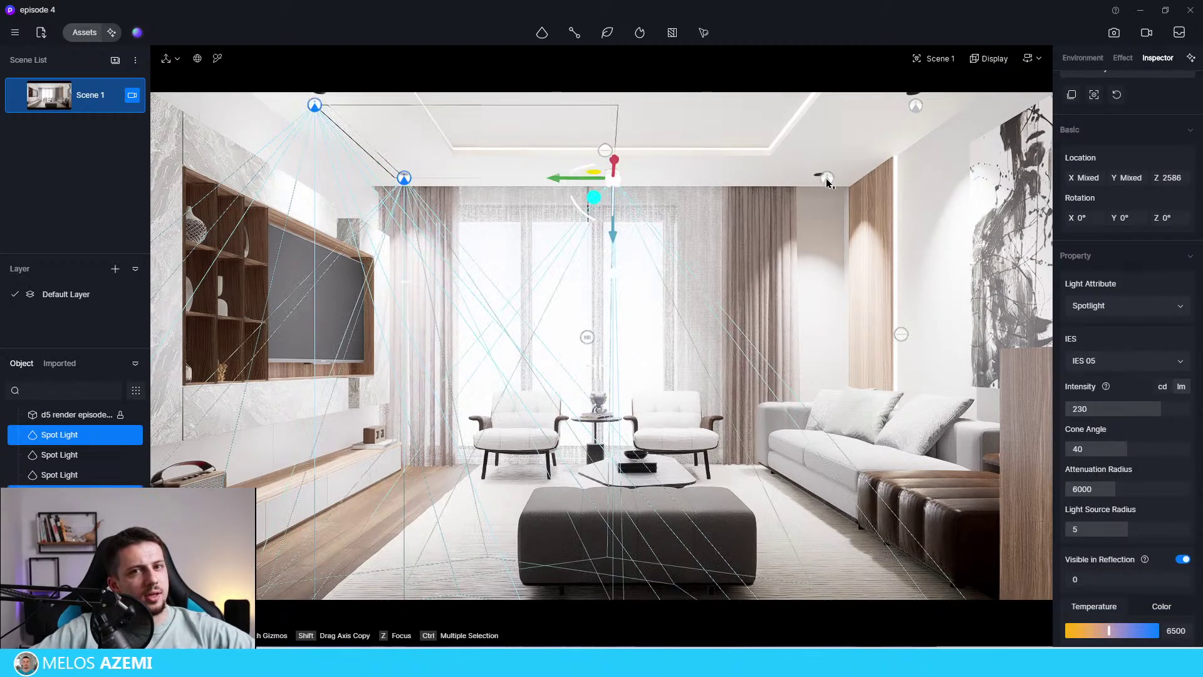
left_click(827, 179, "ctrl")
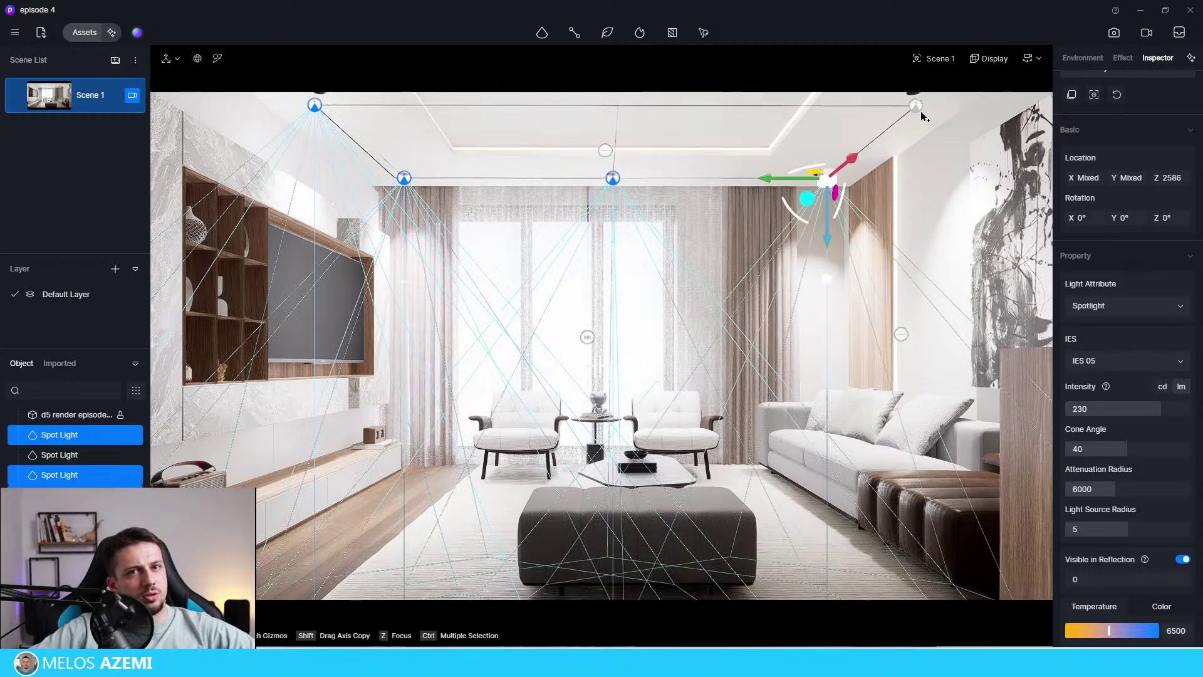
left_click(1128, 363)
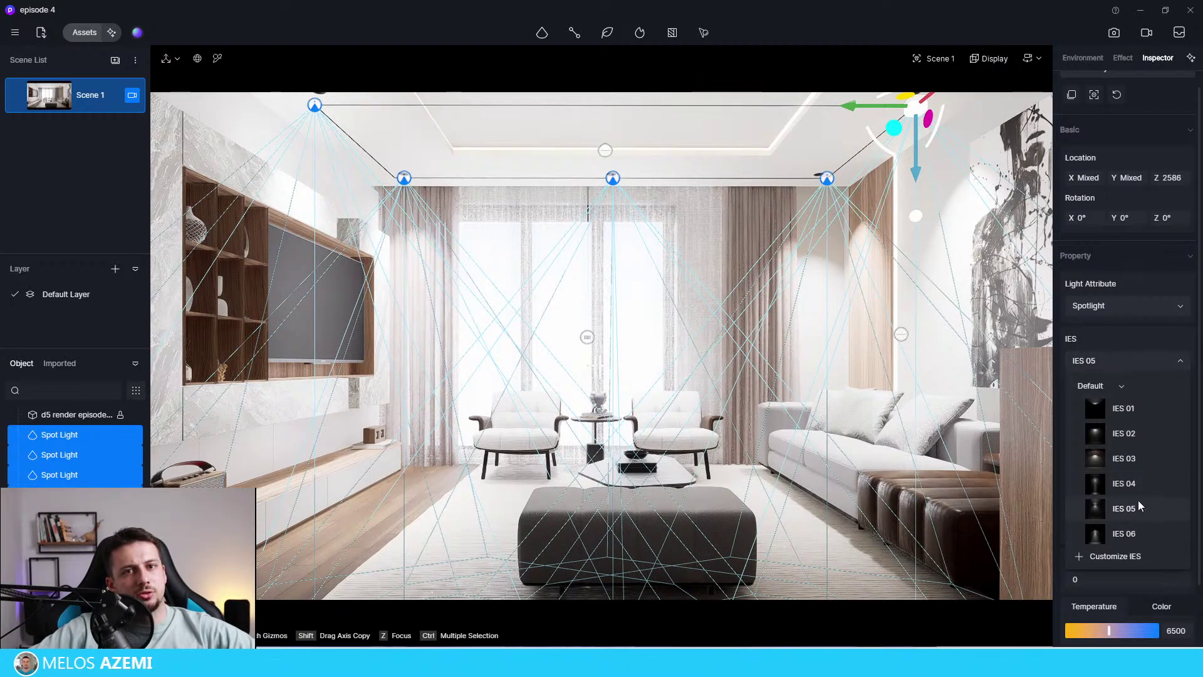
left_click(1158, 517)
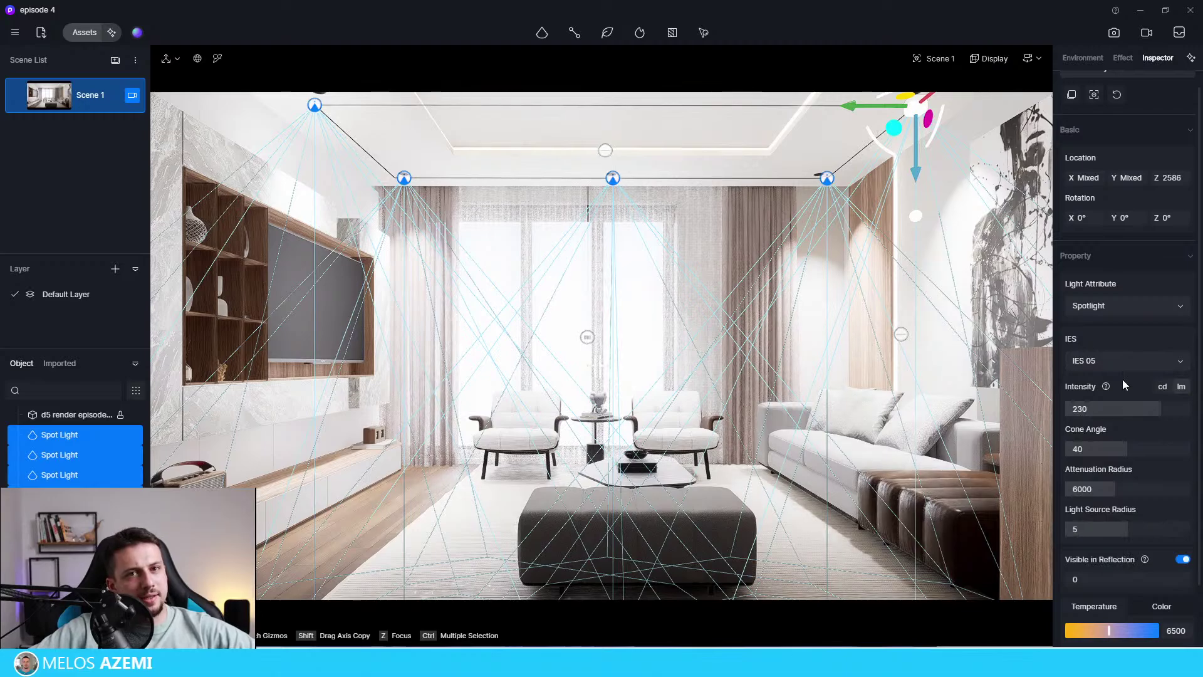
Set the five selected ceiling spotlights to an intensity of 52.5 lm, a cone angle of 20.8 and a colour temperature of 4500.
left_click_drag(1142, 424, 1096, 448)
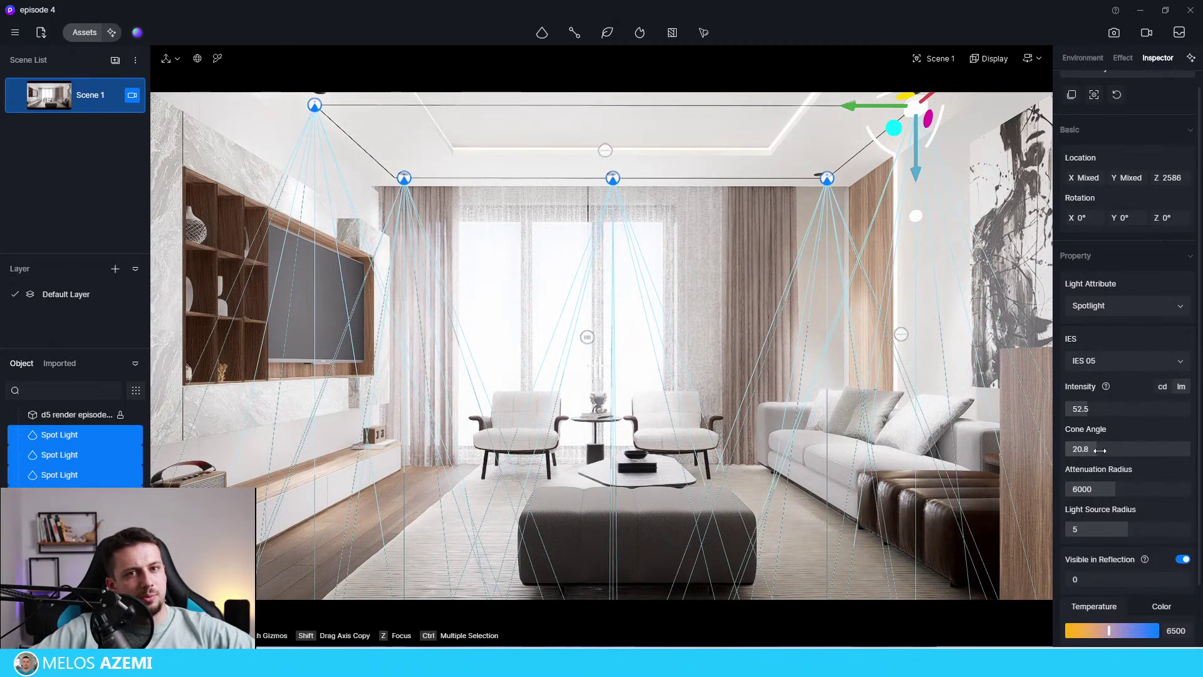
left_click(1176, 630)
type("4500")
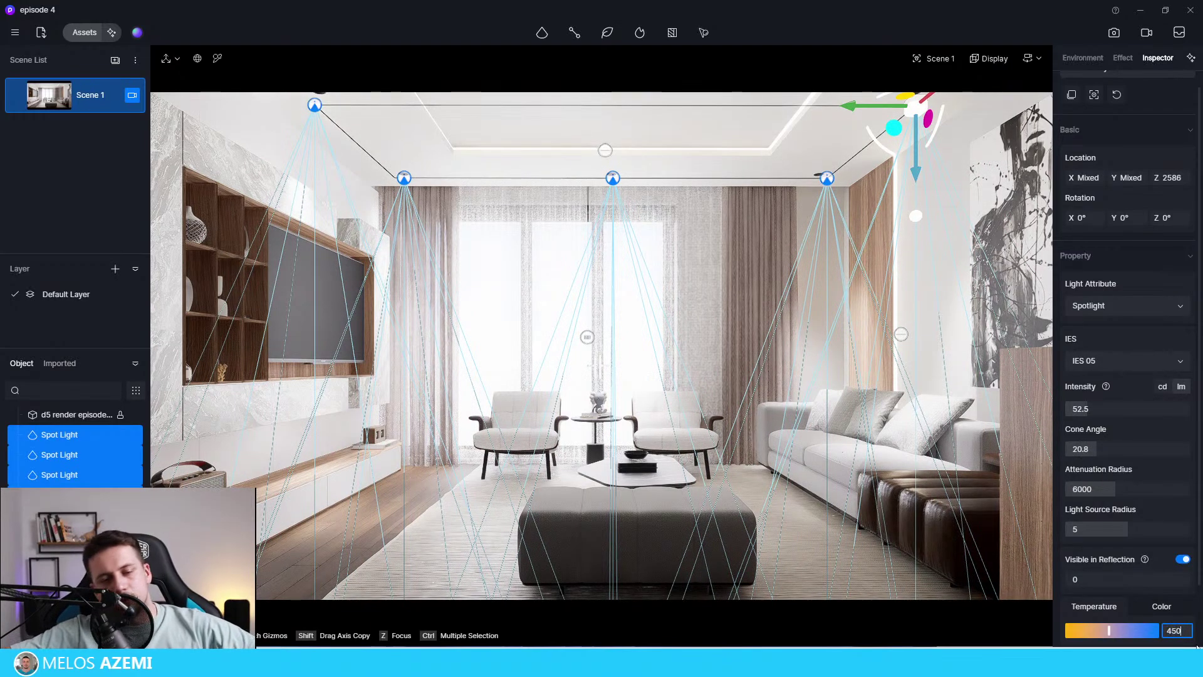
key("Return")
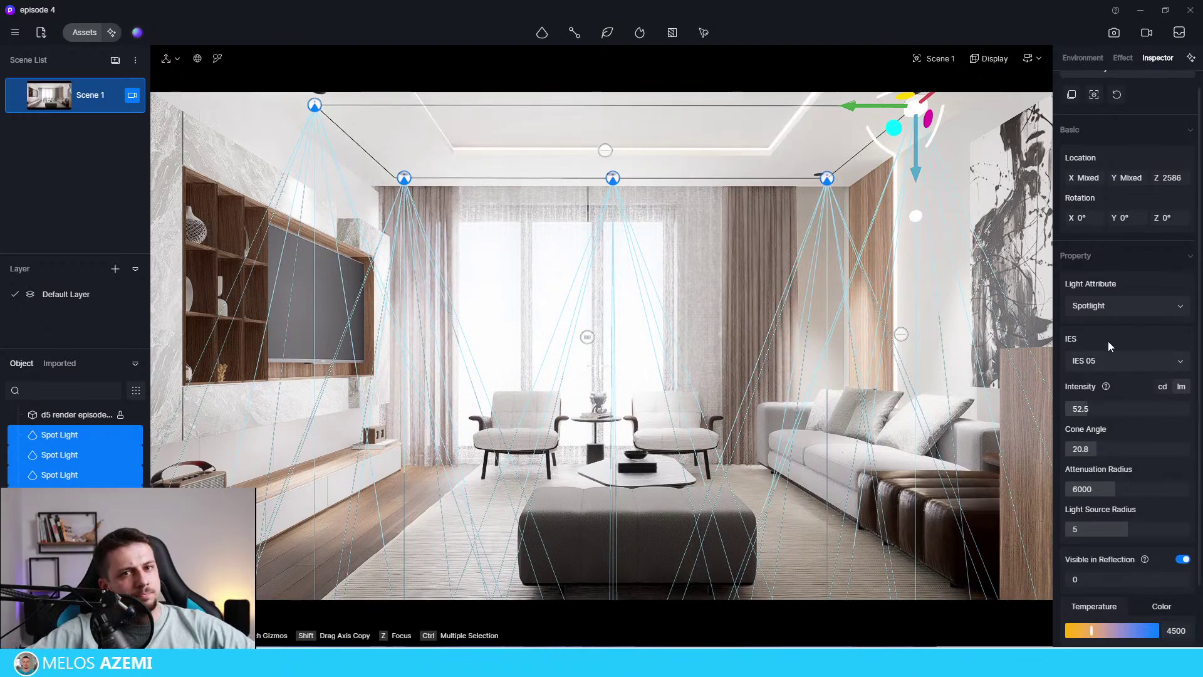
Widen the ceiling spotlights' cone angle to 62.2, extend their attenuation radius to 15000 and lower their intensity to 10.5 lm.
left_click_drag(1100, 410, 1162, 448)
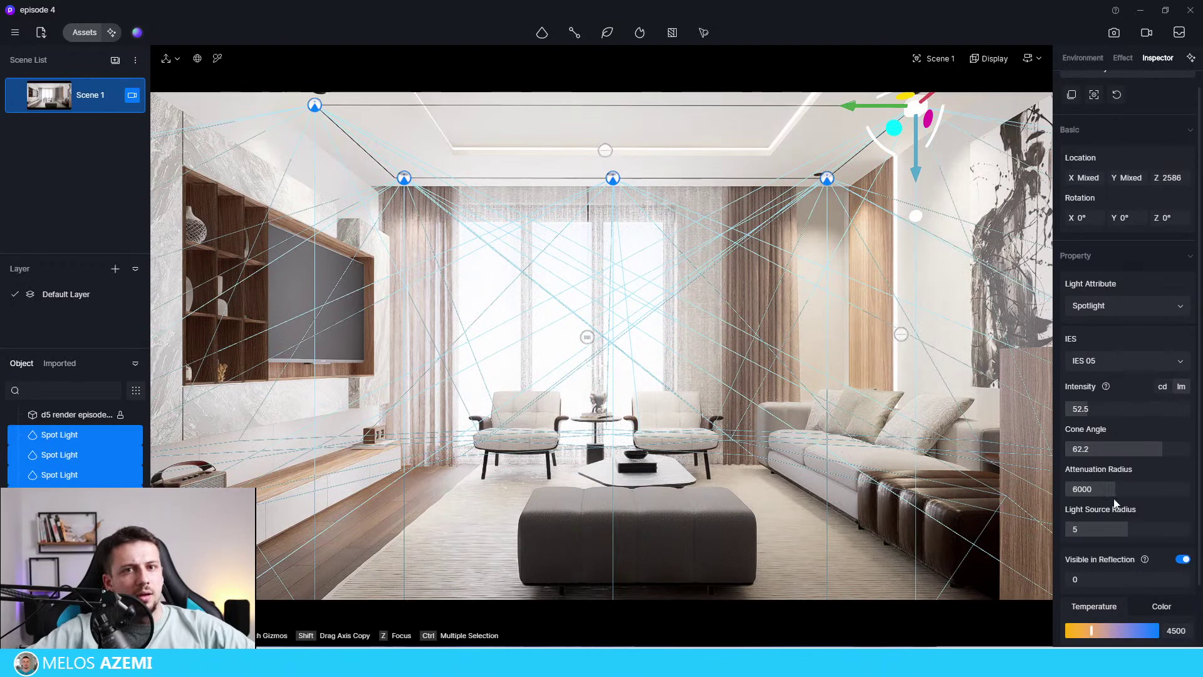
left_click_drag(1078, 488, 1194, 486)
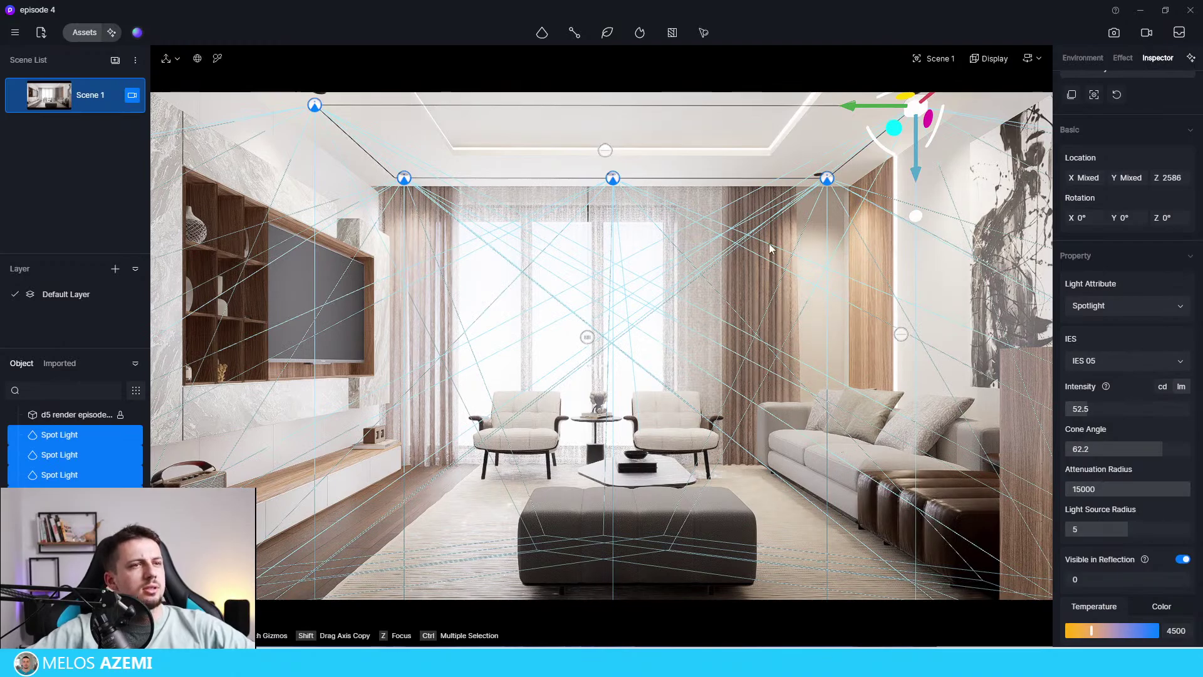
left_click_drag(1093, 413, 1068, 412)
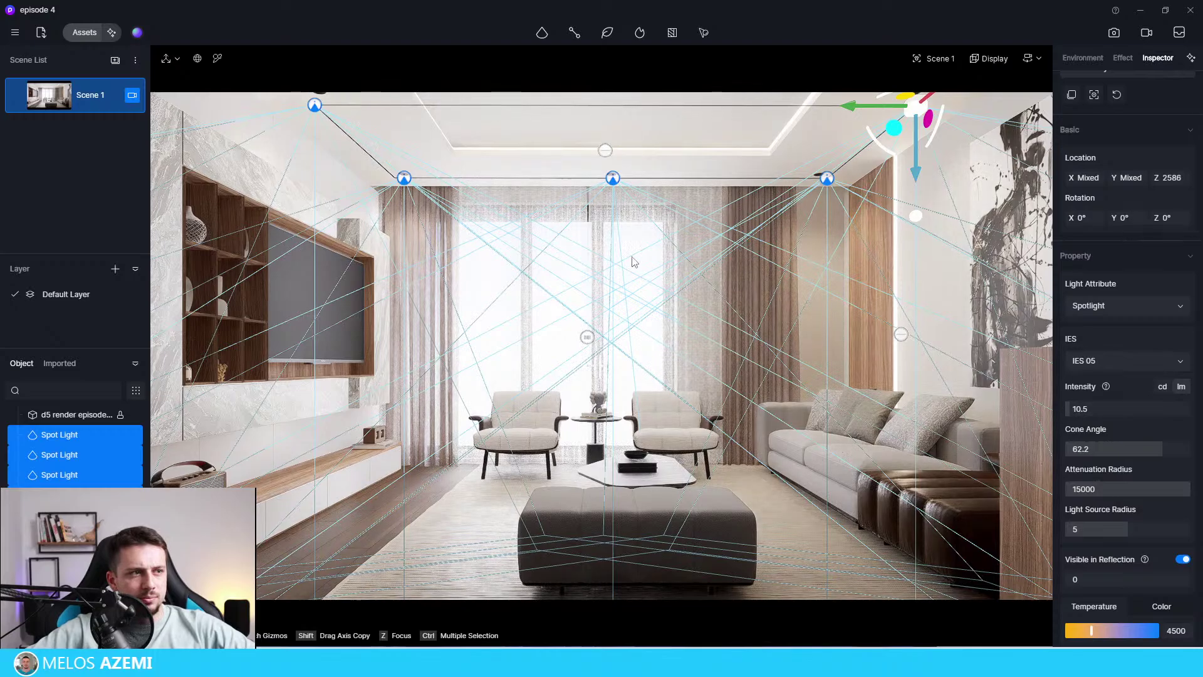
left_click(787, 522)
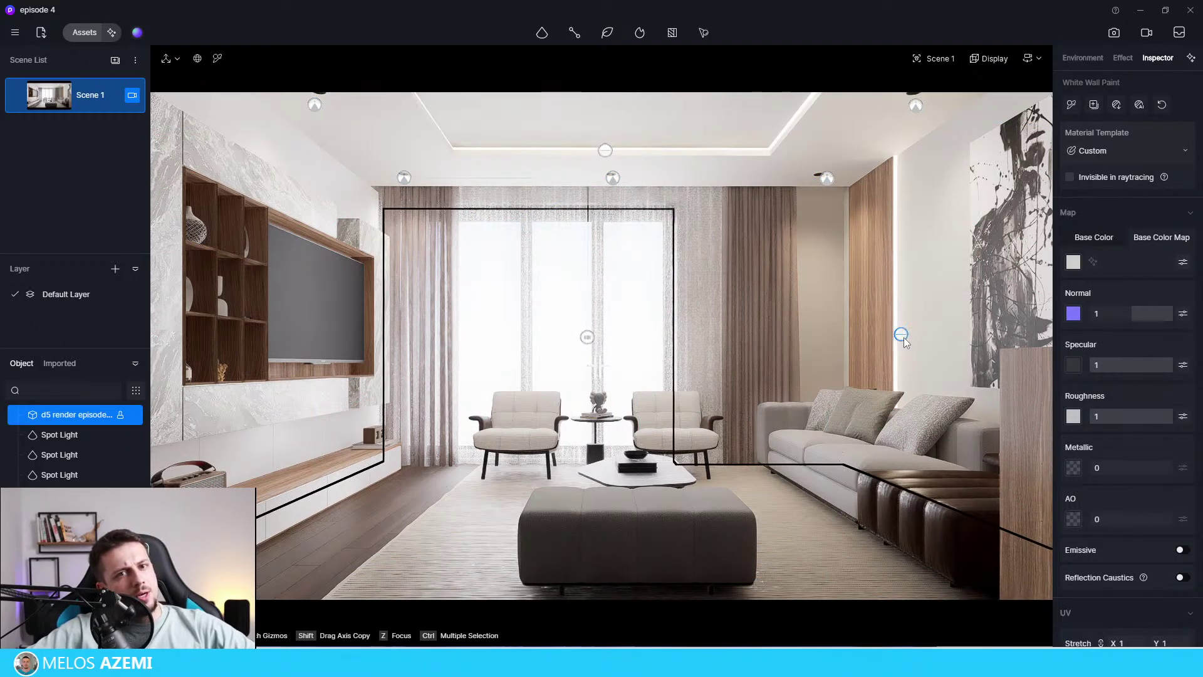
Switch the scene's sky light to HDRI and apply the Early Morning sky.
left_click(587, 337)
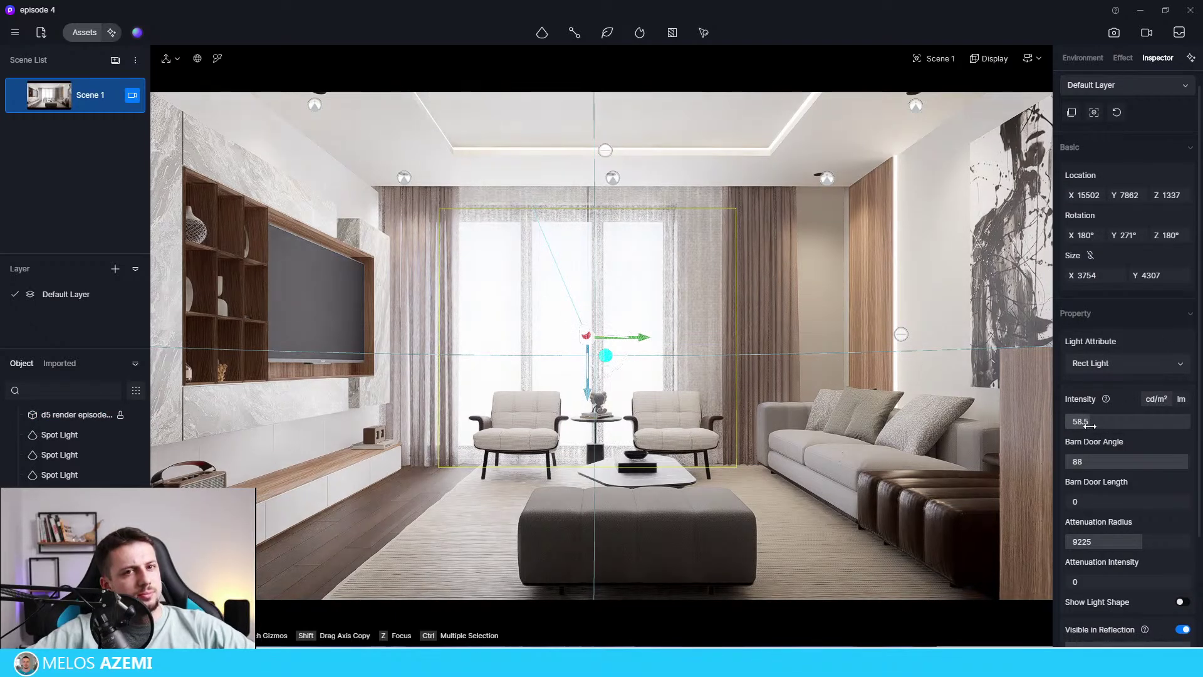
left_click(1118, 58)
left_click(1087, 62)
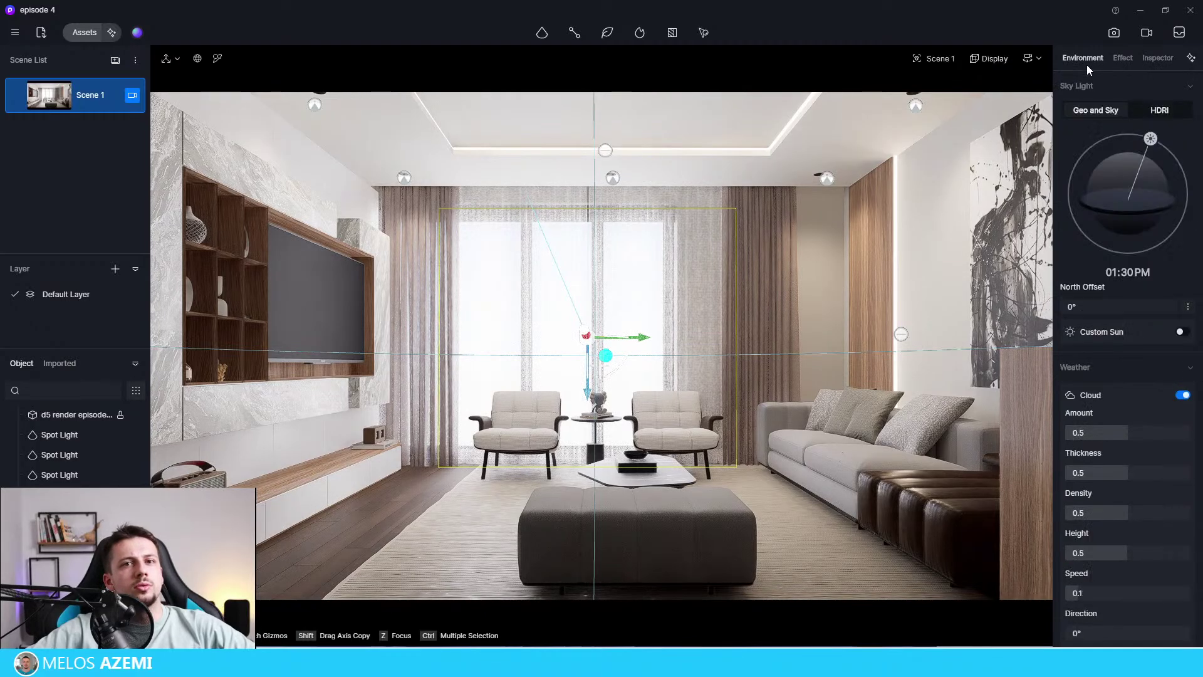
left_click(1159, 111)
left_click(1137, 181)
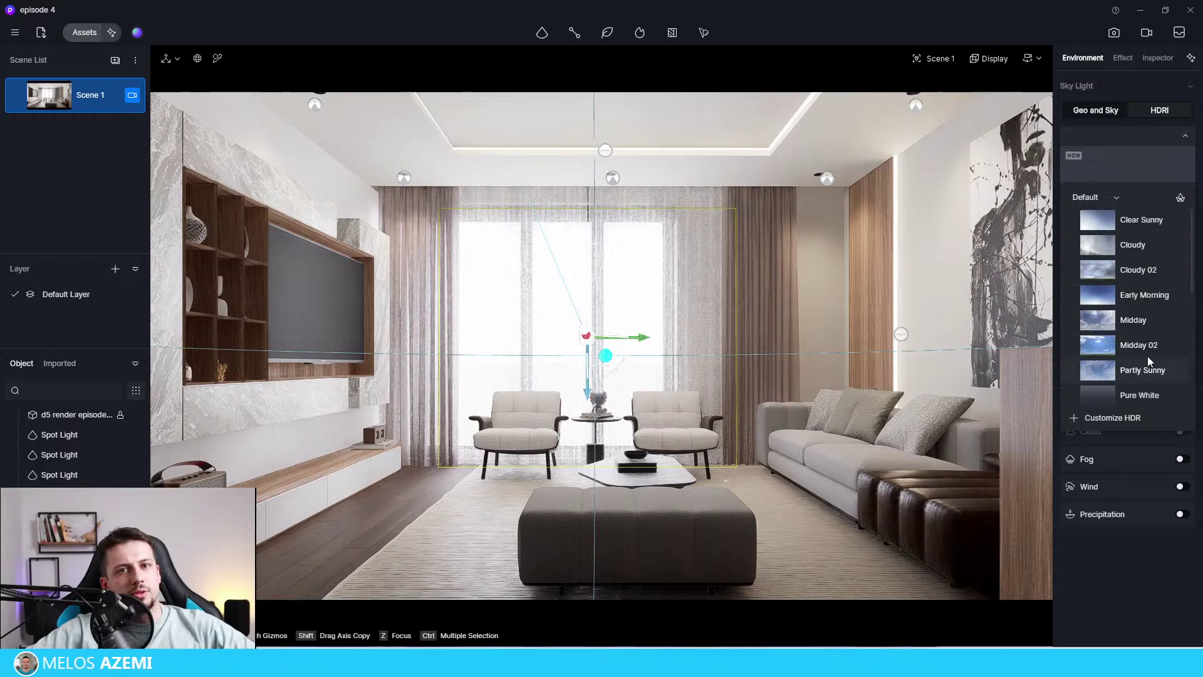
left_click(1142, 297)
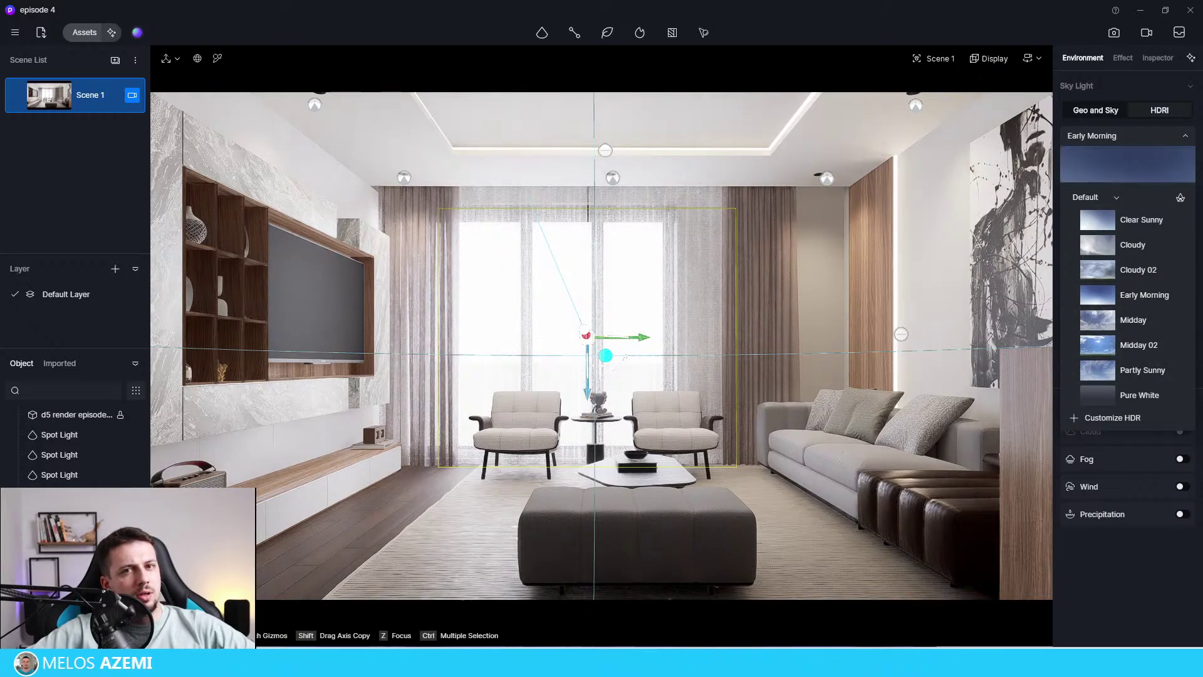
left_click(1153, 135)
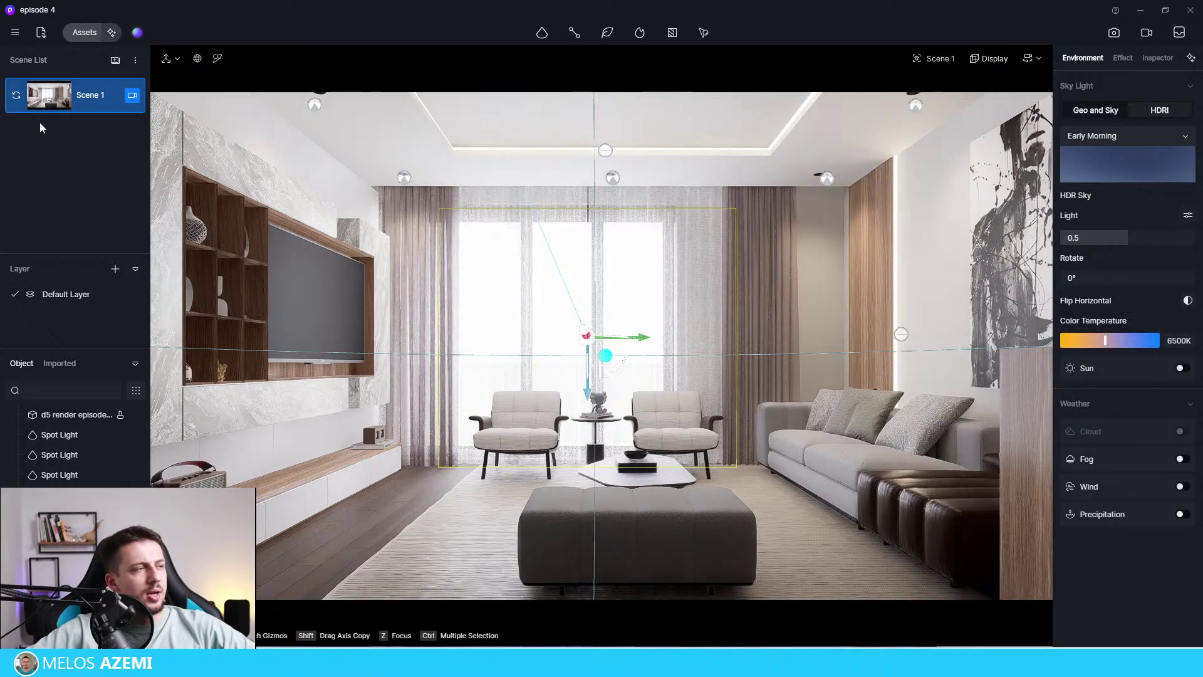
Tilt the front ceiling spotlight on the sofa side to about 17° around Y.
left_click(589, 339)
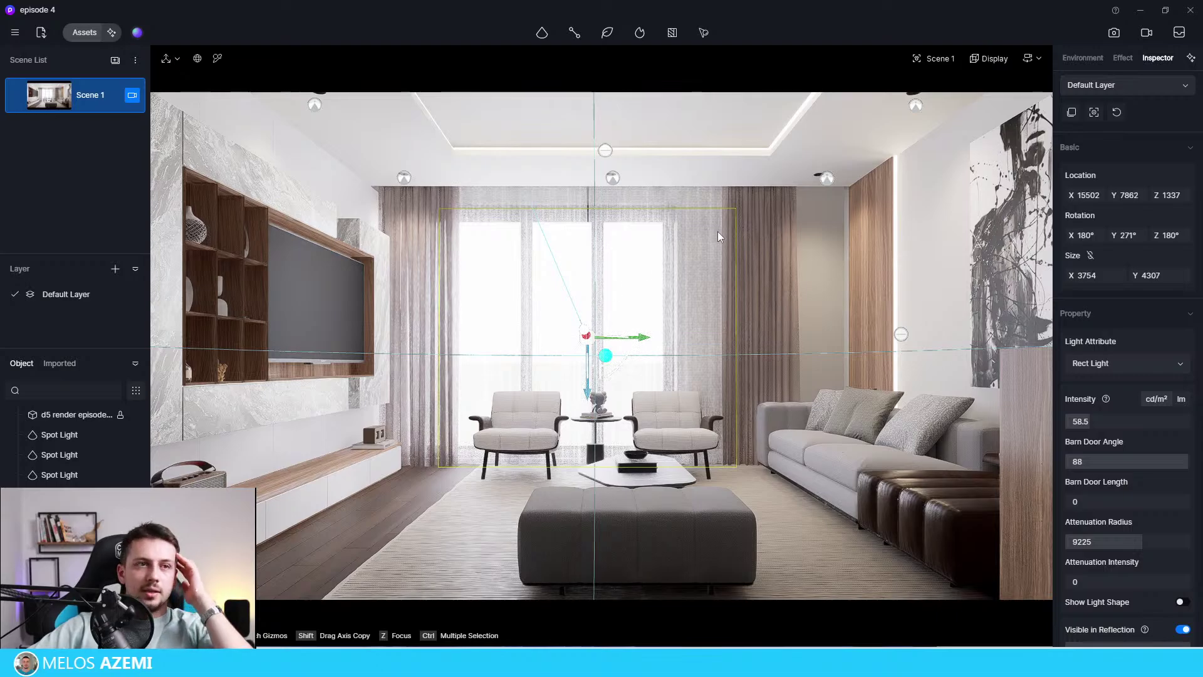
left_click(919, 107)
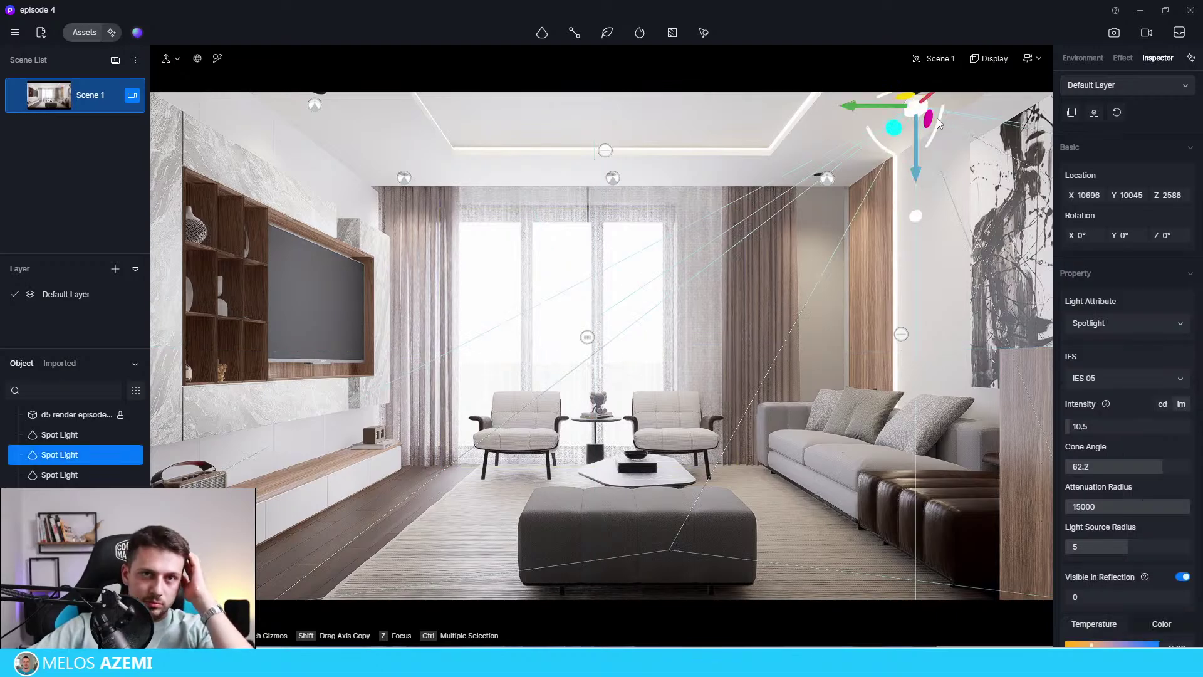
mouse_move(949, 127)
left_mouse_down()
mouse_move(939, 122)
mouse_move(941, 149)
left_mouse_up()
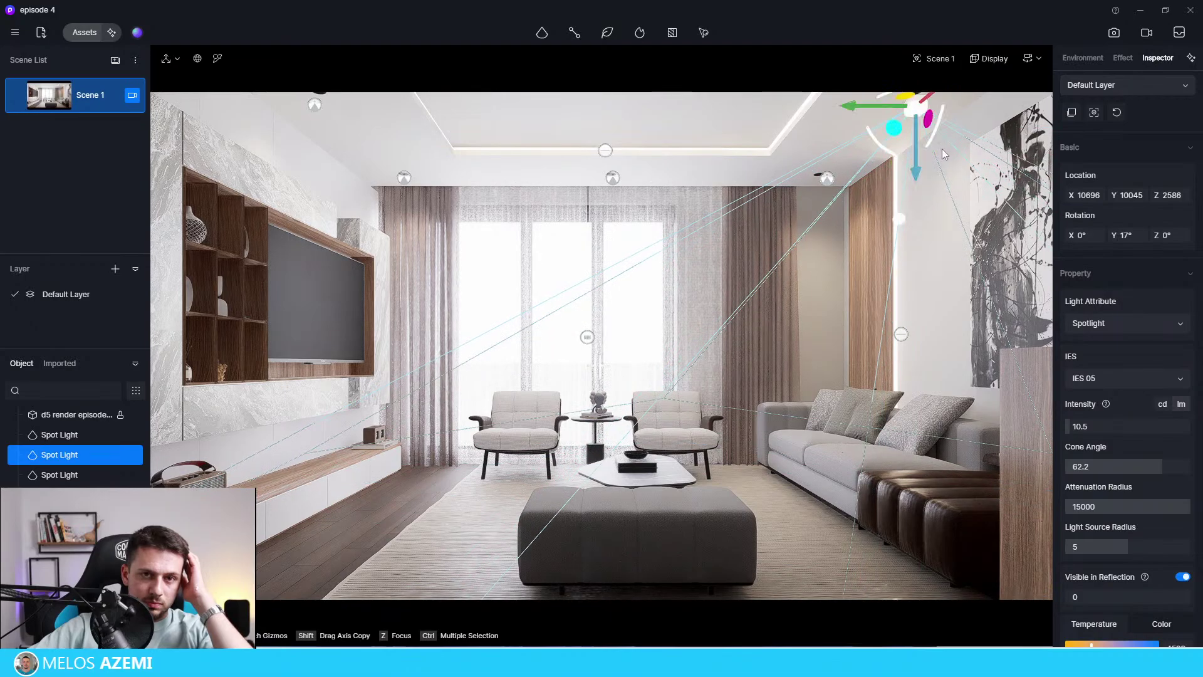
left_click(942, 149)
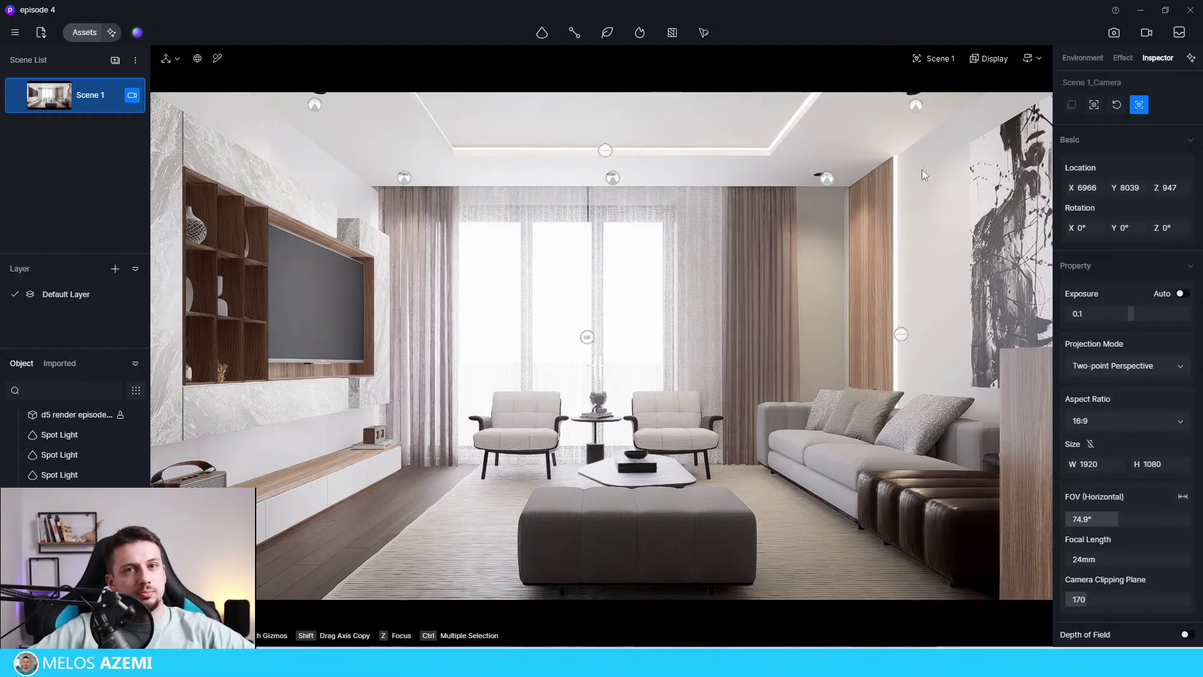
left_click(588, 338)
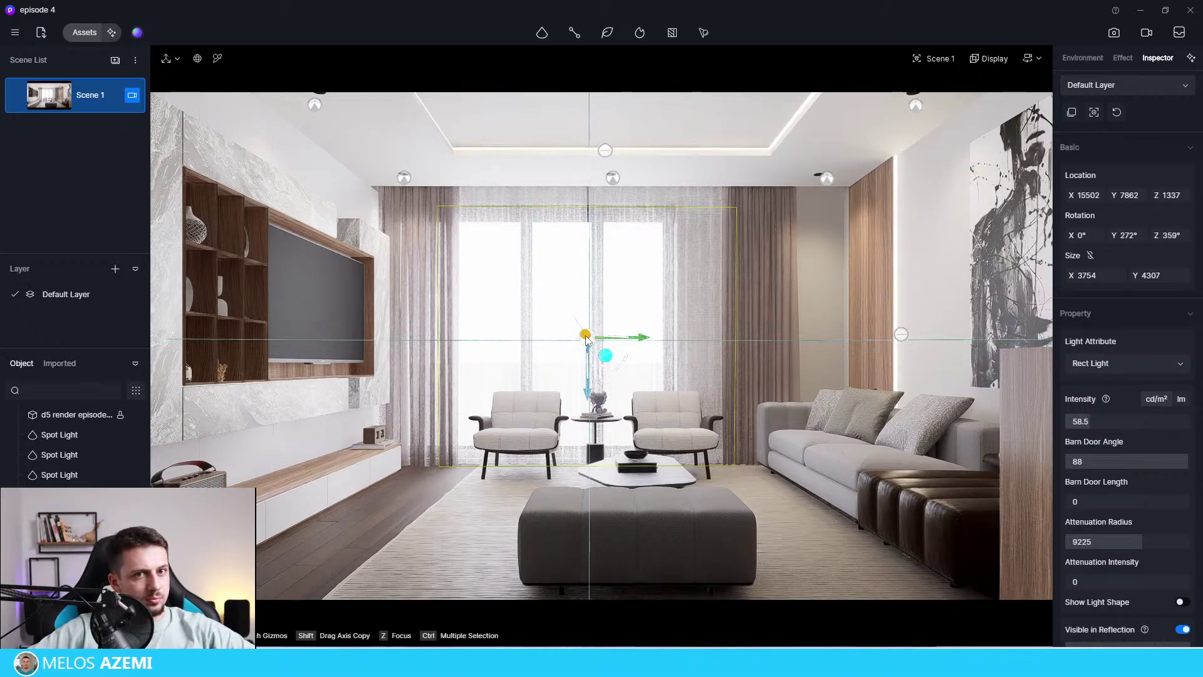
left_click(724, 407)
left_click(781, 452)
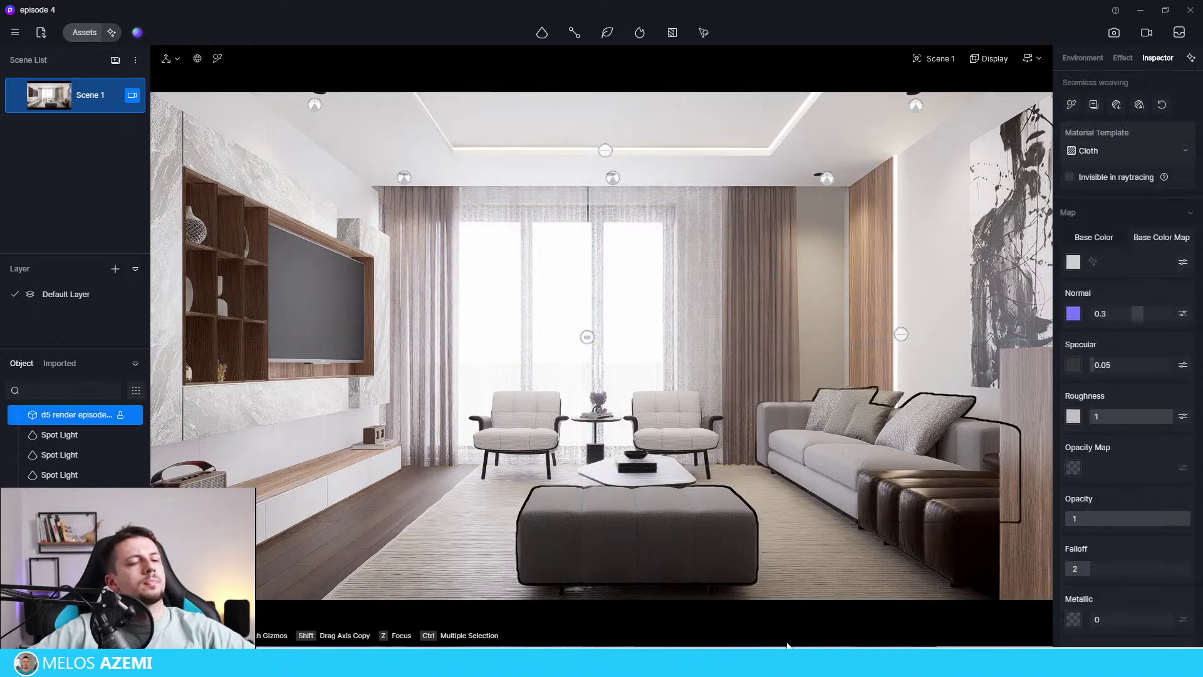
left_click(511, 593)
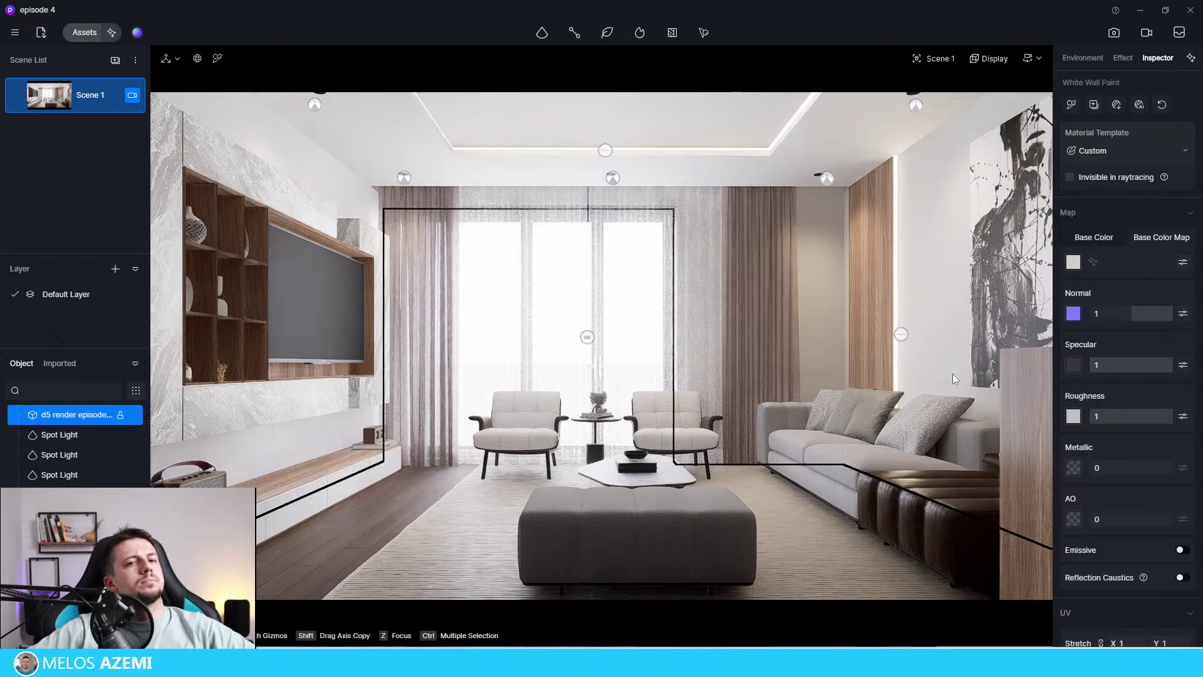
key("Escape")
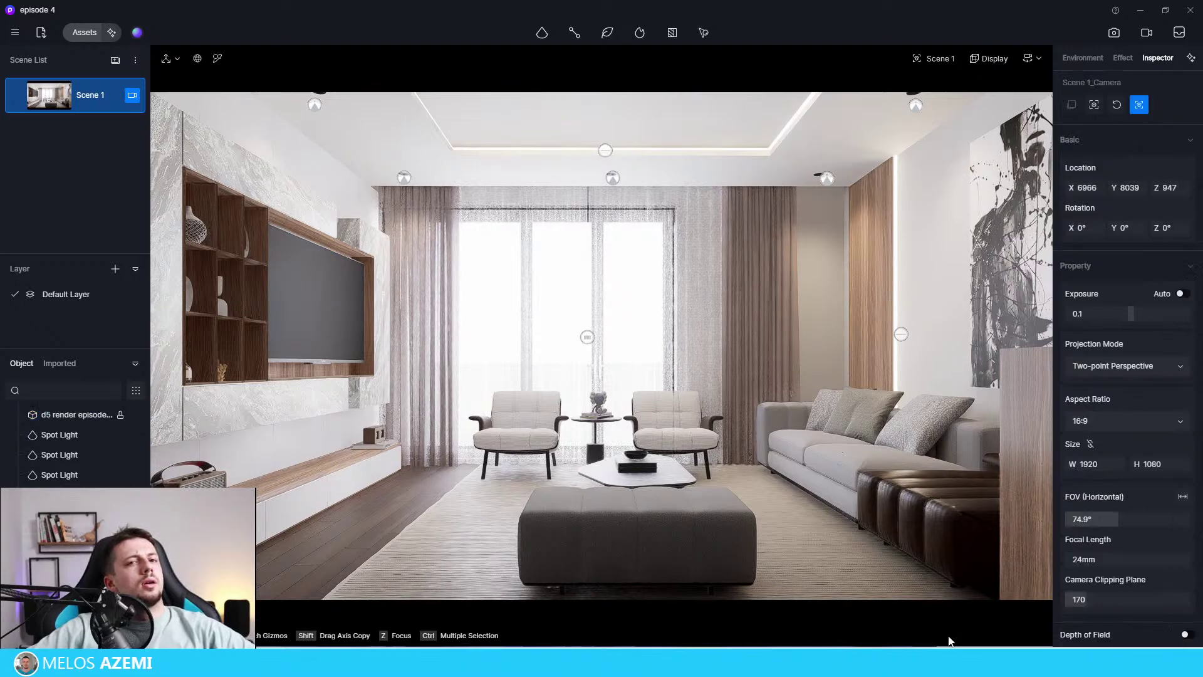
Adjust the post-processing tones with shadow at 0.67, highlight at 0.23 and contrast at 0.02.
left_click(1124, 58)
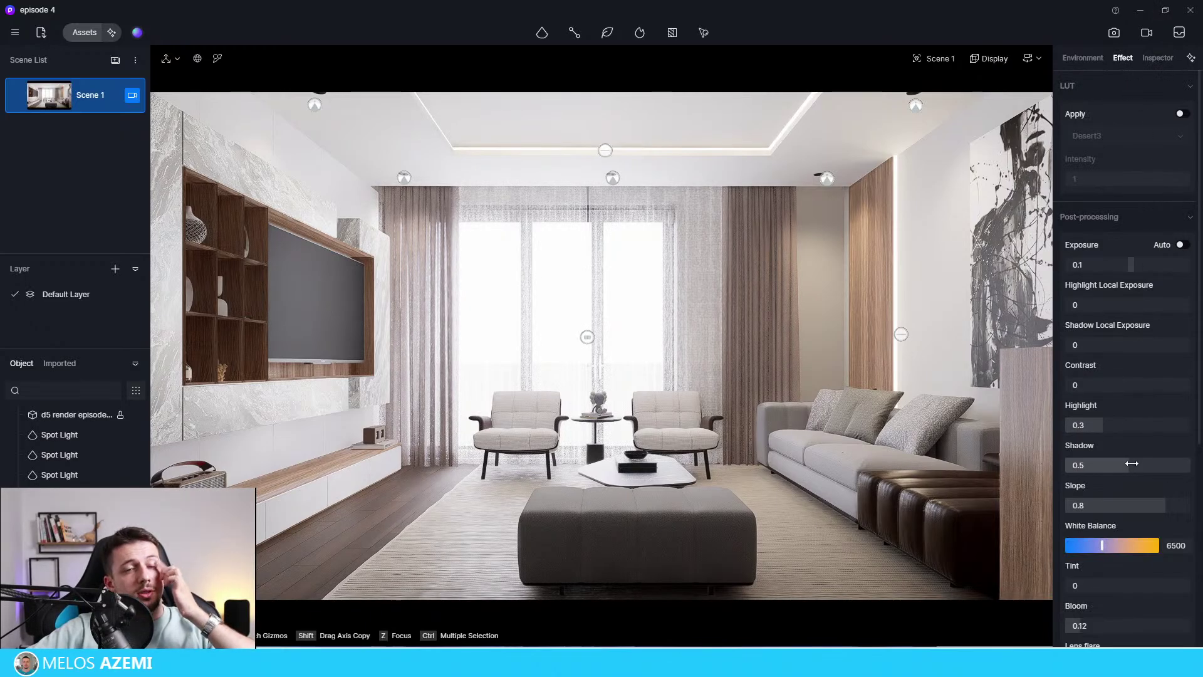
left_click_drag(1124, 464, 1153, 464)
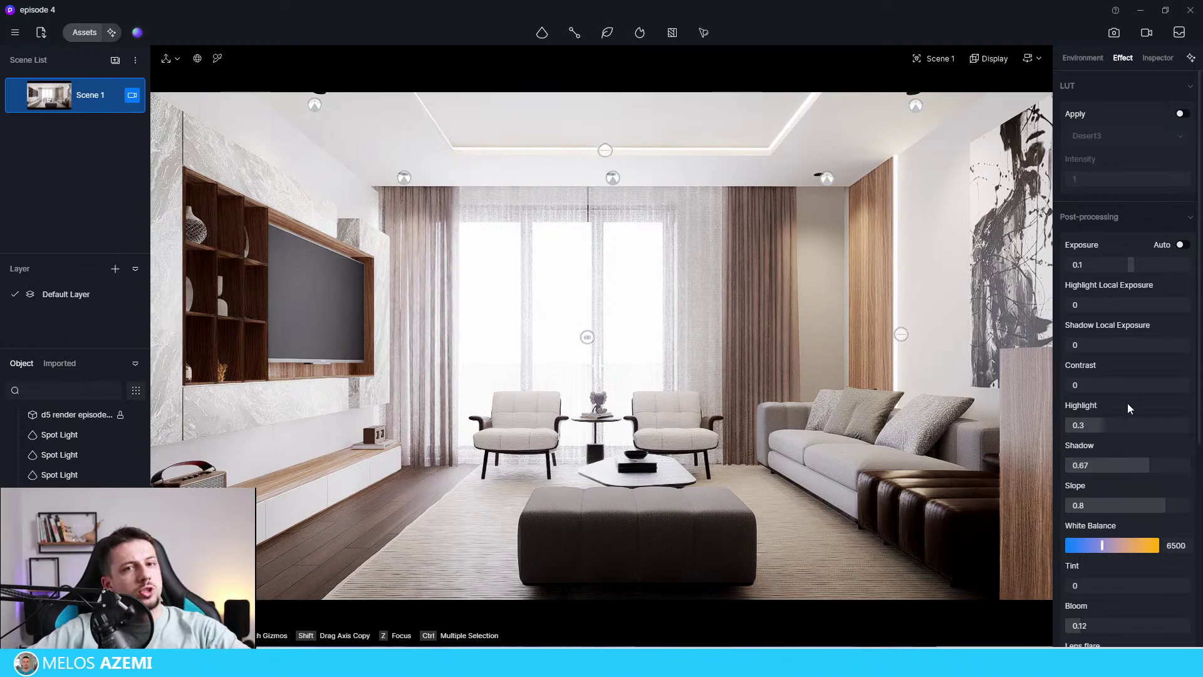
mouse_move(1096, 425)
left_mouse_down()
mouse_move(1079, 425)
mouse_move(1148, 439)
mouse_move(1093, 439)
left_mouse_up()
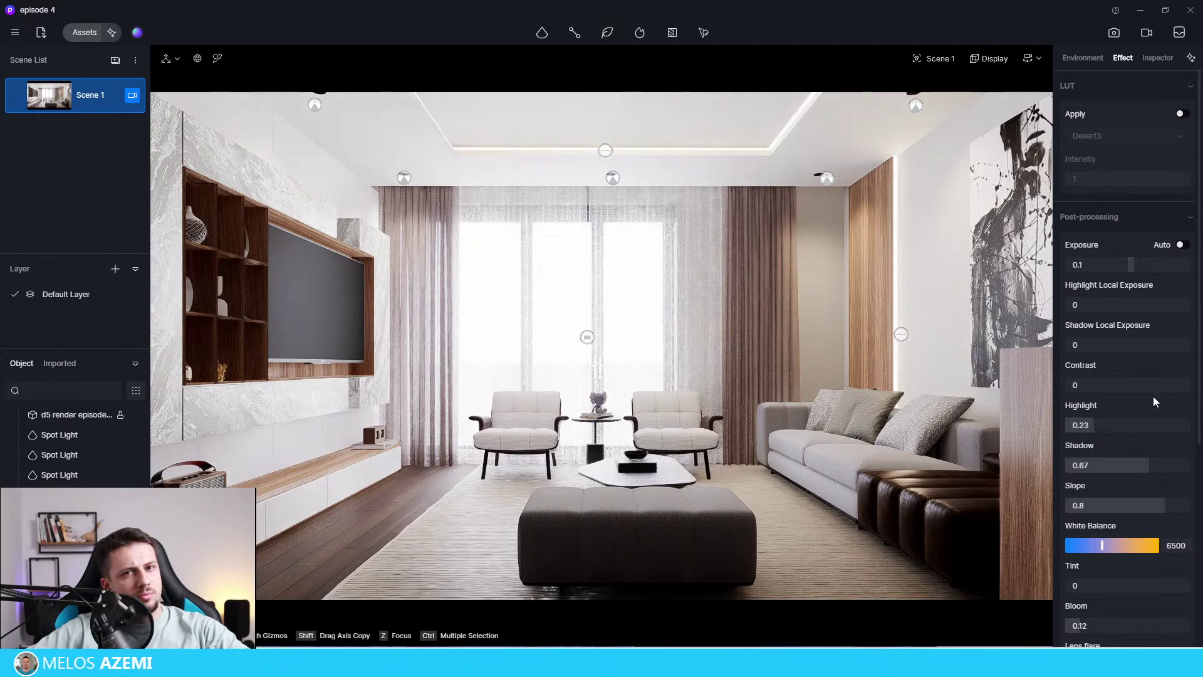
scroll(1152, 395, "down", 1)
left_click(1130, 348)
left_click_drag(1131, 360, 1135, 361)
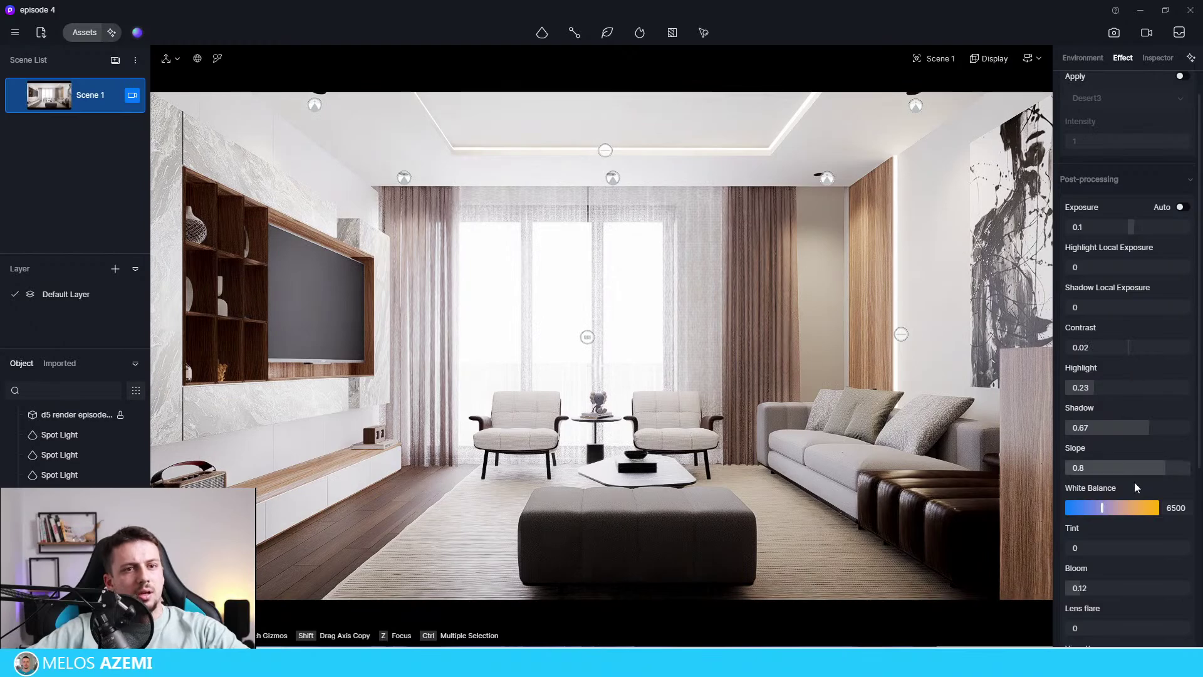
Set the post-processing vignette to 0.34 and the saturation to -0.04, and save the project.
scroll(1134, 483, "down", 3)
scroll(1100, 507, "down", 1)
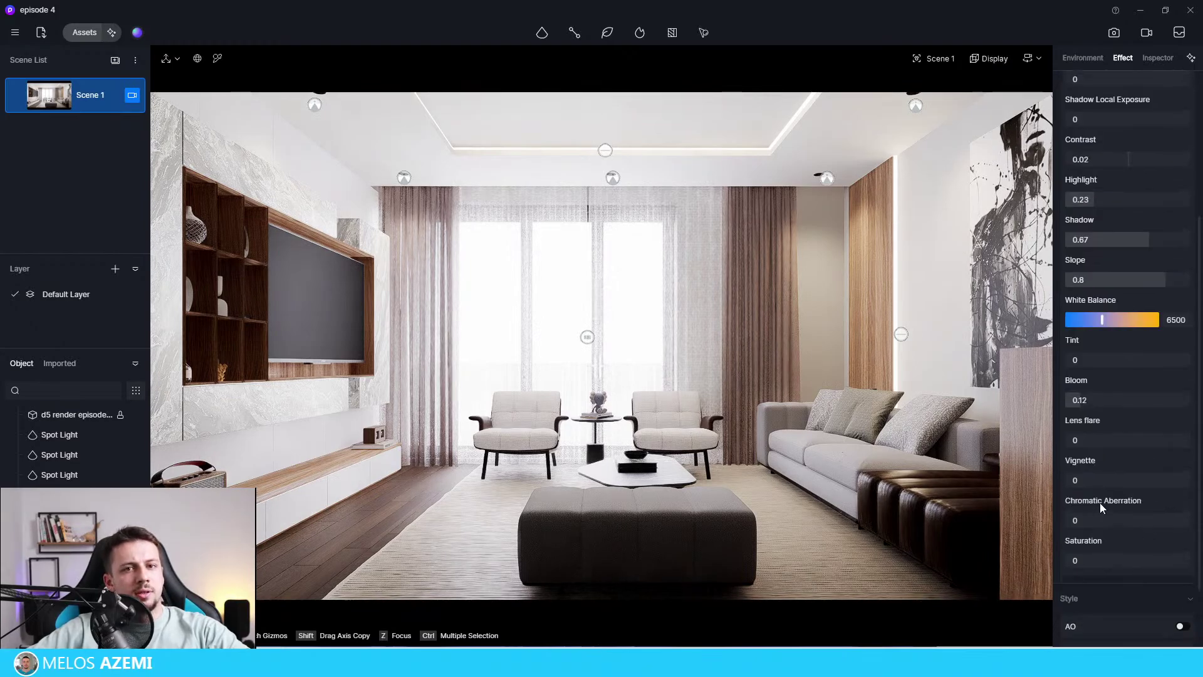
mouse_move(1103, 480)
left_mouse_down()
mouse_move(1127, 480)
mouse_move(1104, 484)
left_mouse_up()
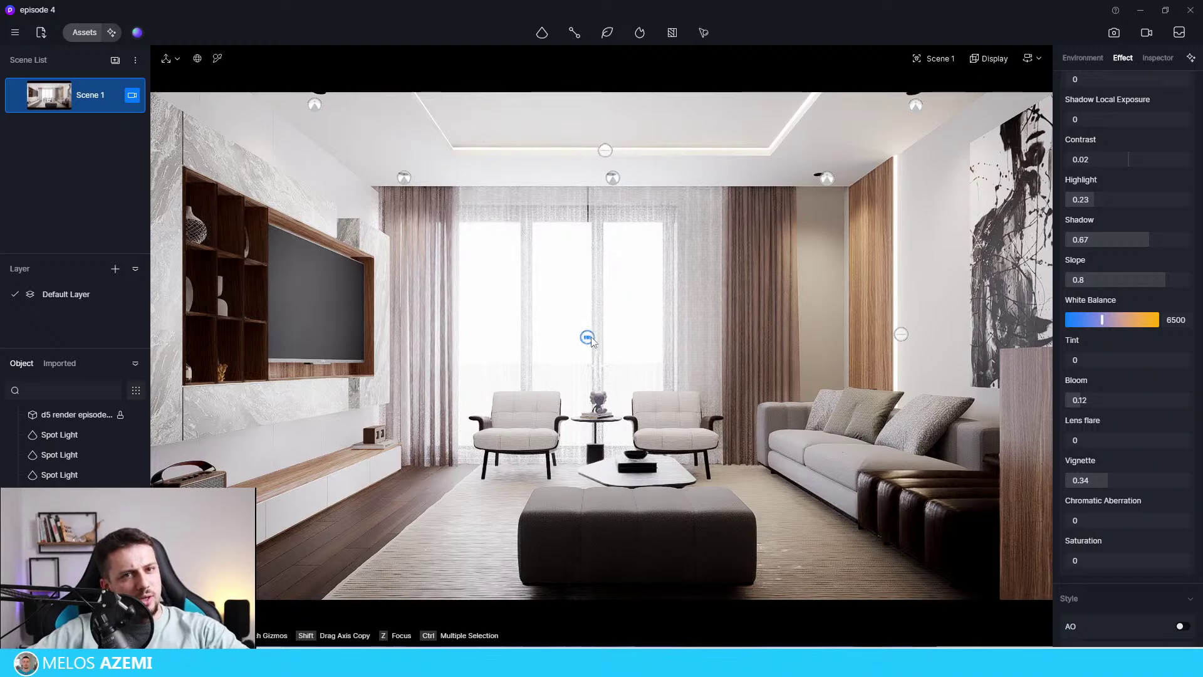
scroll(1136, 501, "down", 1)
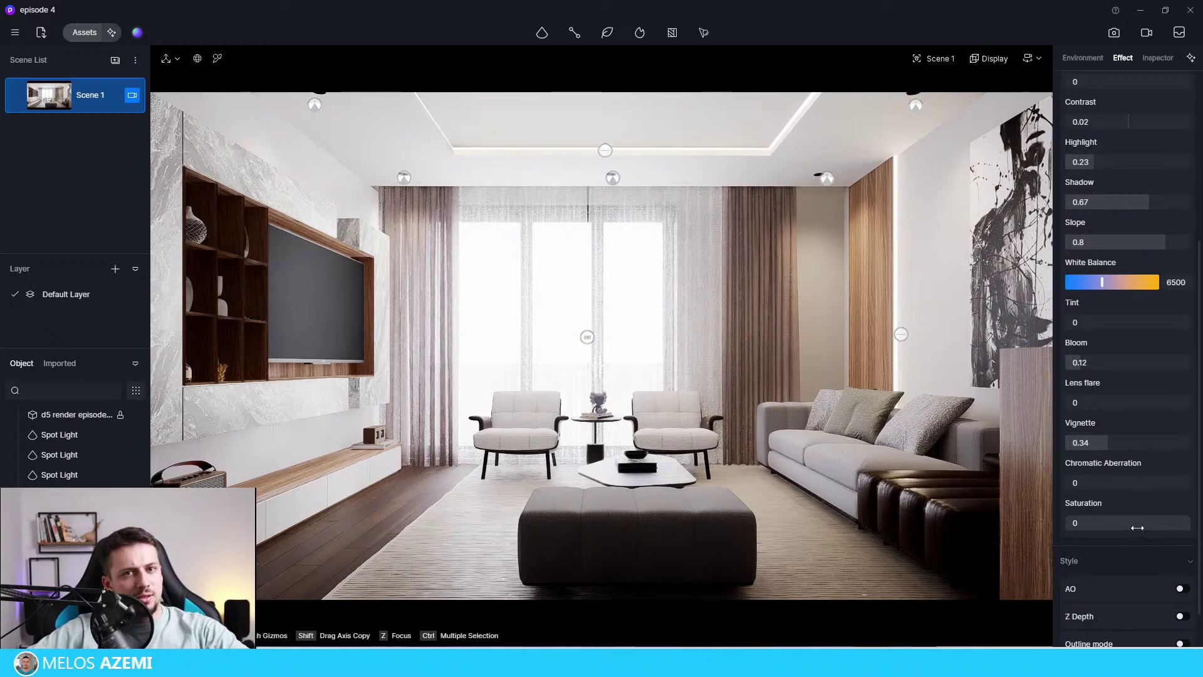
scroll(1137, 528, "down", 1)
mouse_move(1128, 485)
left_mouse_down()
mouse_move(1094, 495)
mouse_move(1126, 500)
left_mouse_up()
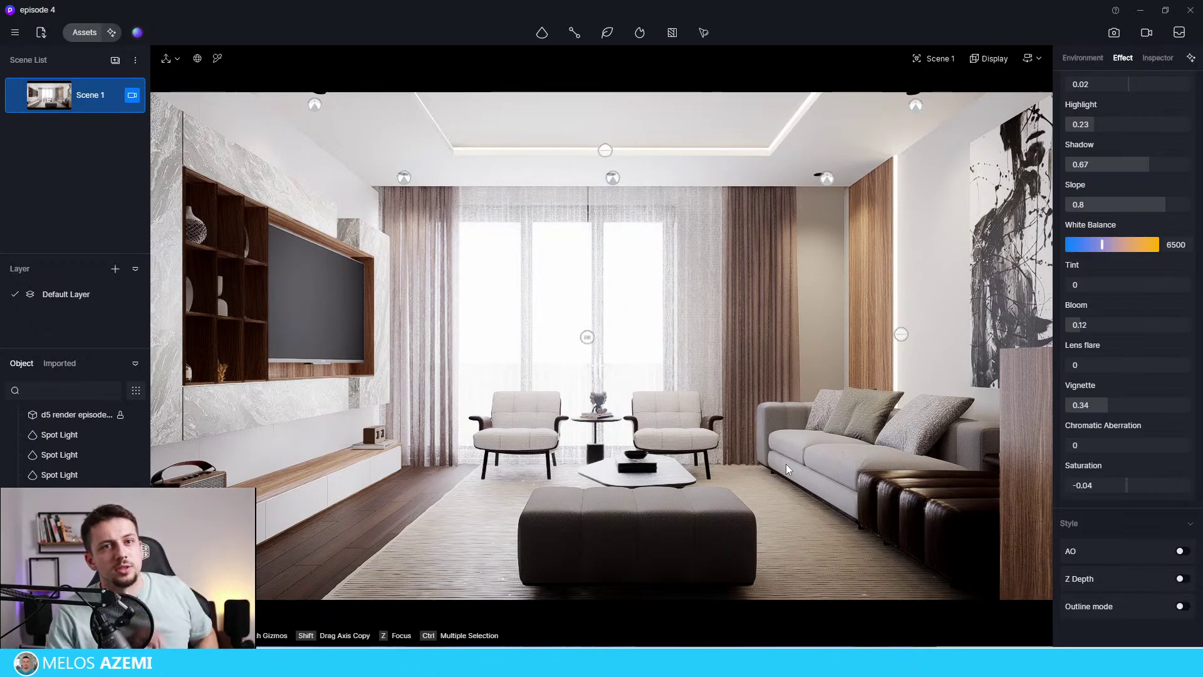
key("ctrl+s")
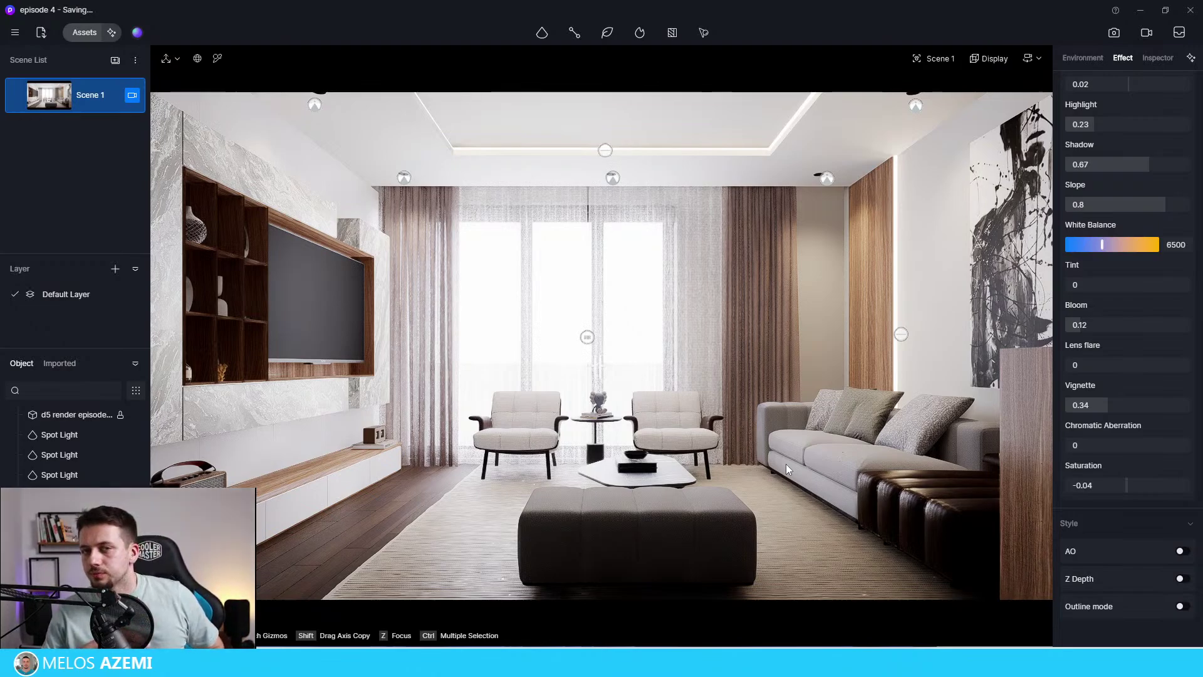
Move the window's rect light farther outside the room, to about X 16501.
left_click(786, 466)
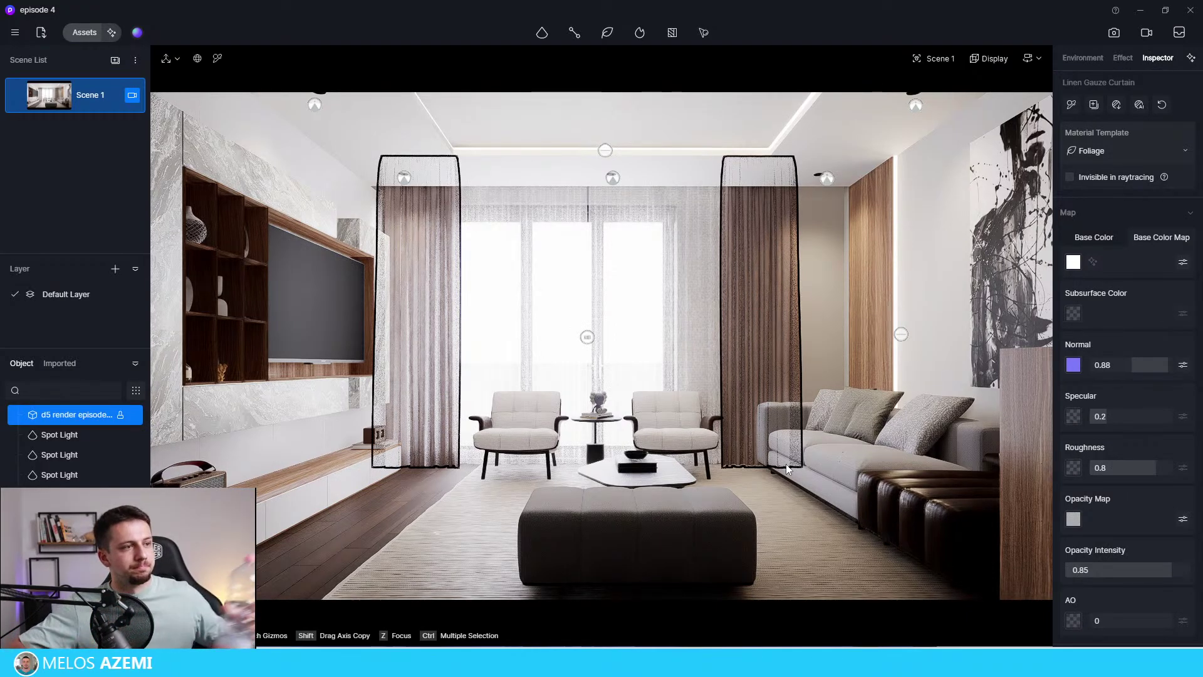
left_click(587, 338)
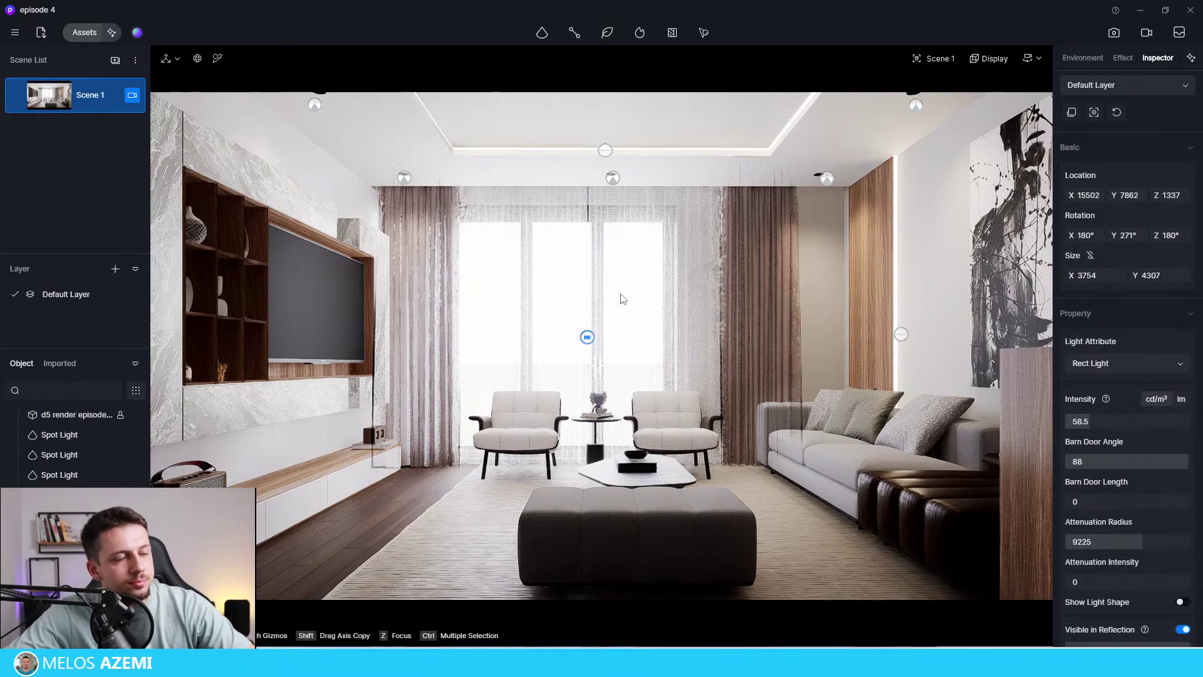
left_click_drag(585, 341, 587, 338)
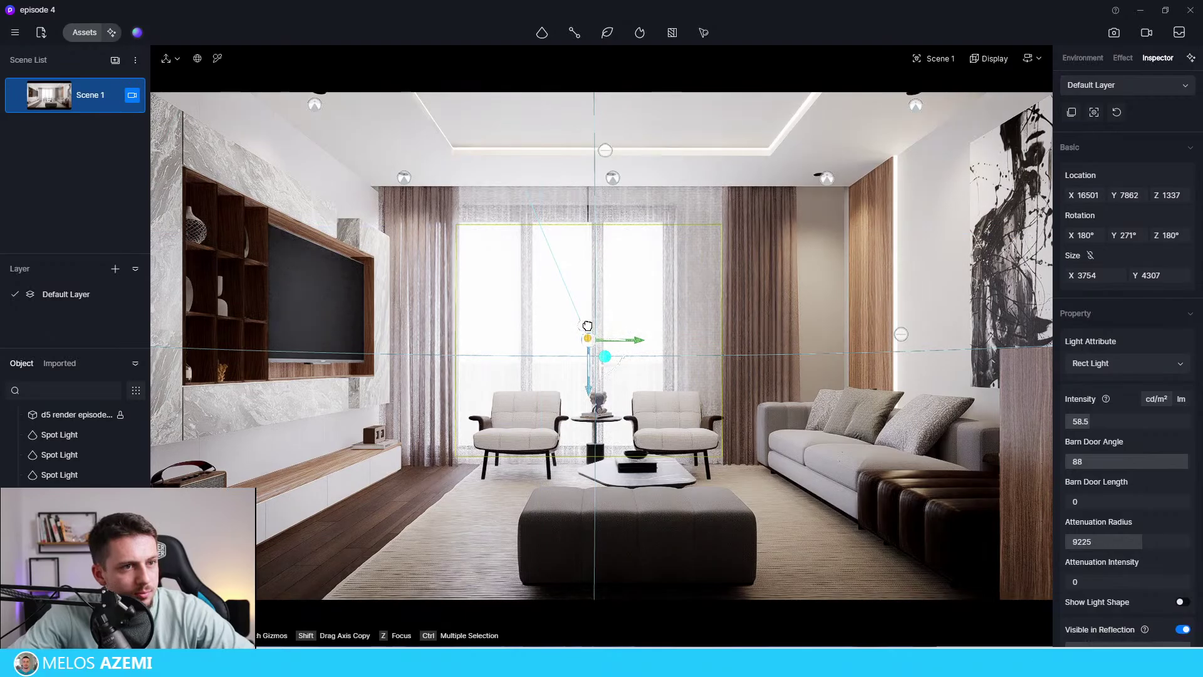
left_click(868, 447)
left_click(689, 375)
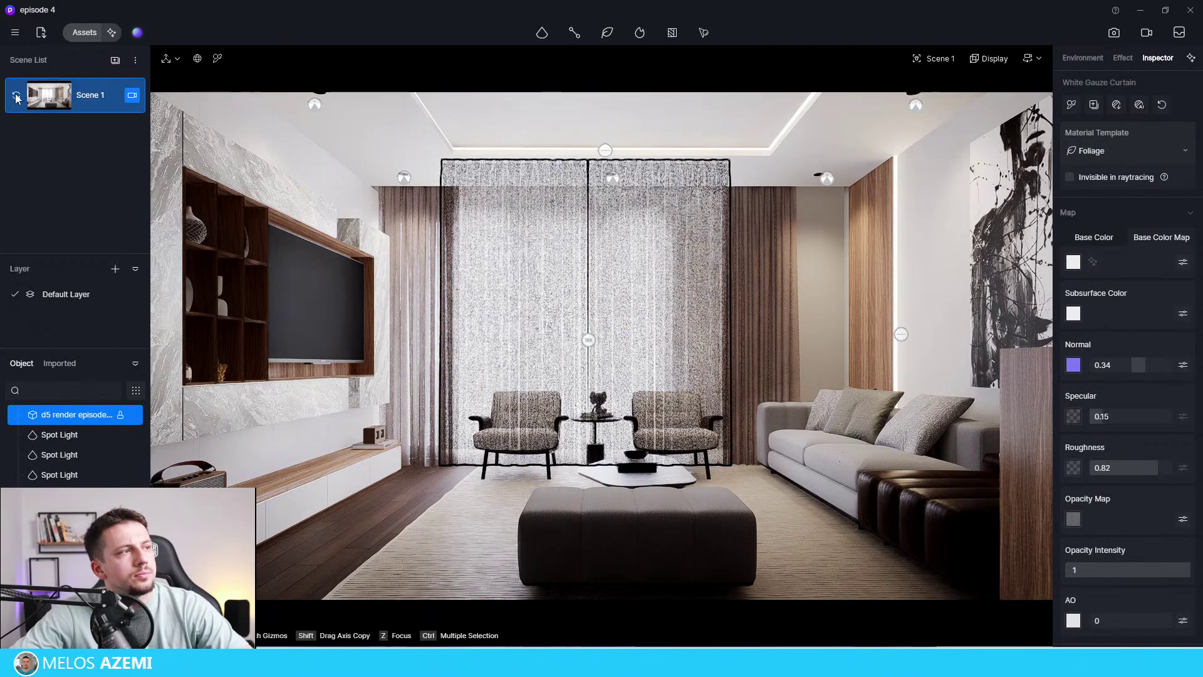
Switch the environment's HDRI sky to Midday and set its light intensity to 0.63.
left_click(1083, 58)
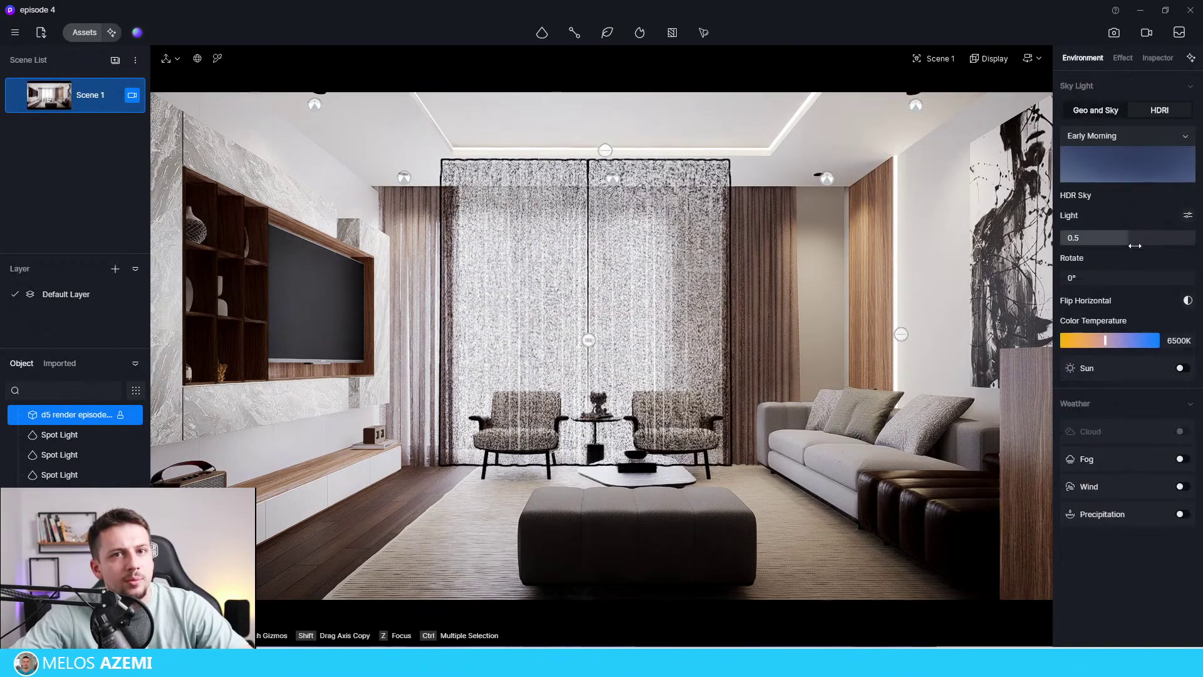
left_click(1150, 180)
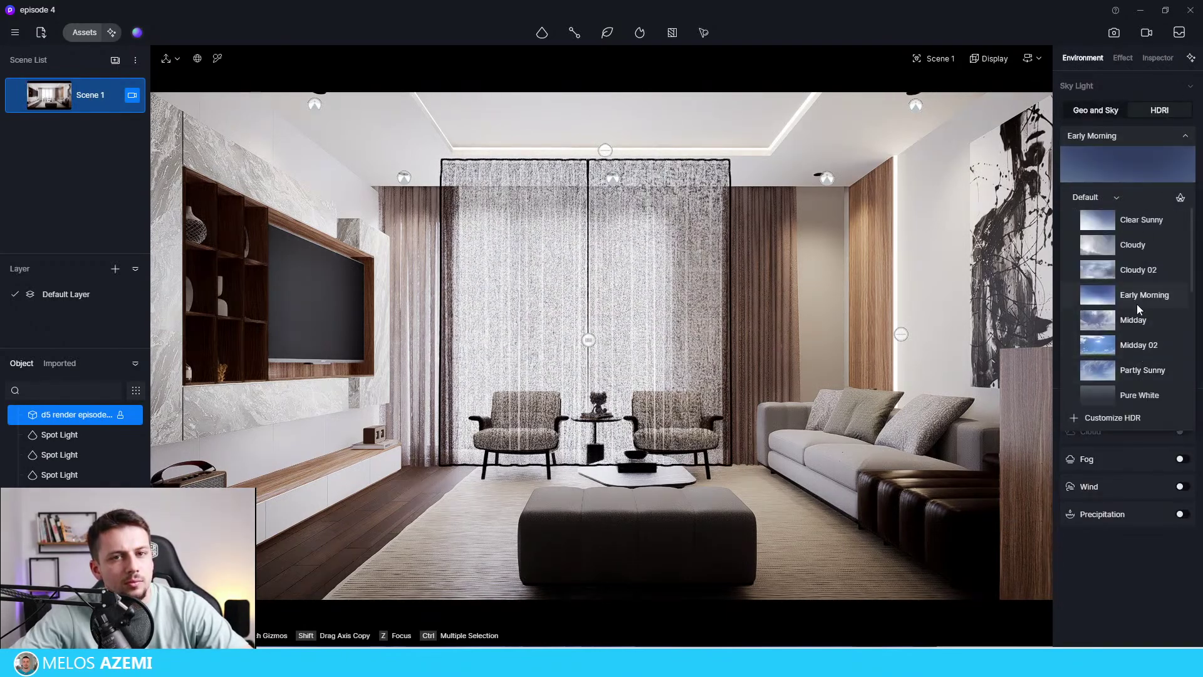
scroll(1137, 307, "down", 5)
scroll(1154, 357, "up", 5)
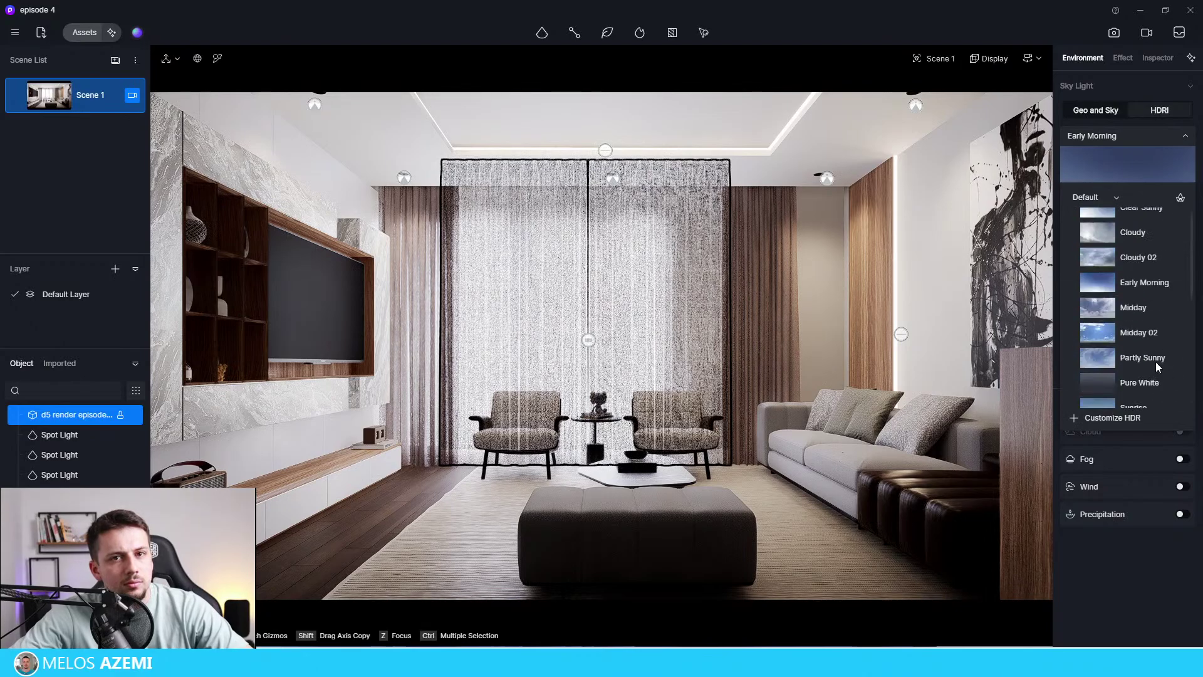
left_click(1143, 308)
left_click(764, 303)
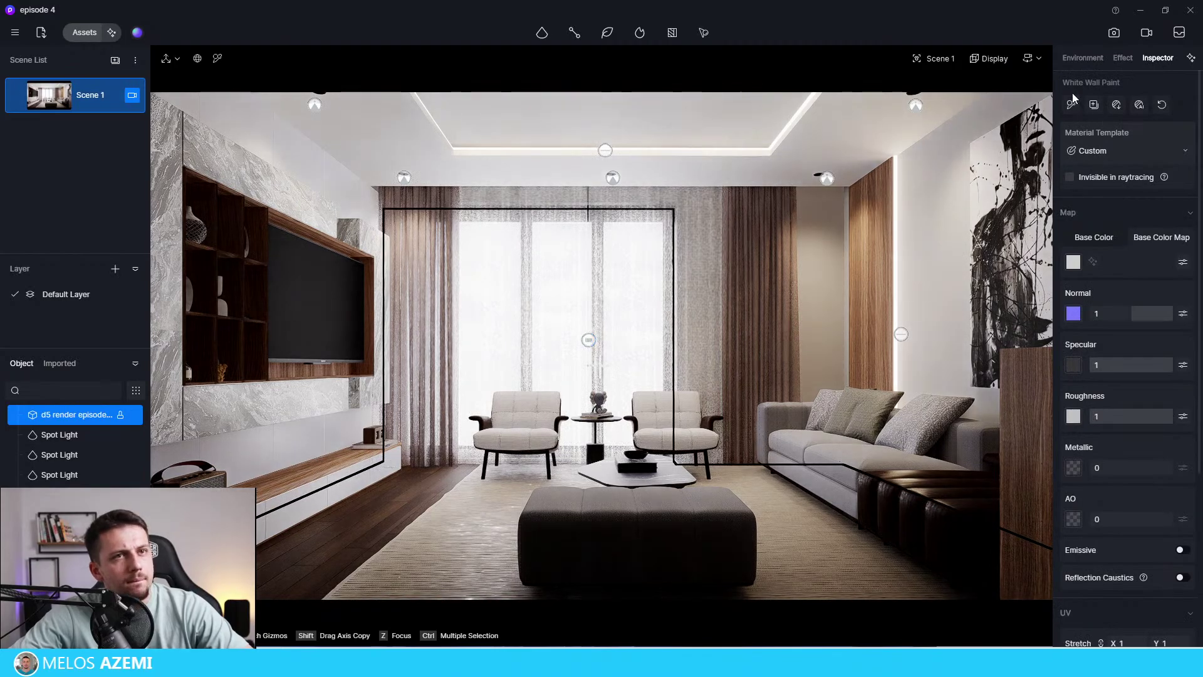
left_click(1082, 58)
mouse_move(1136, 238)
left_mouse_down()
mouse_move(1183, 238)
mouse_move(1112, 238)
mouse_move(1145, 249)
left_mouse_up()
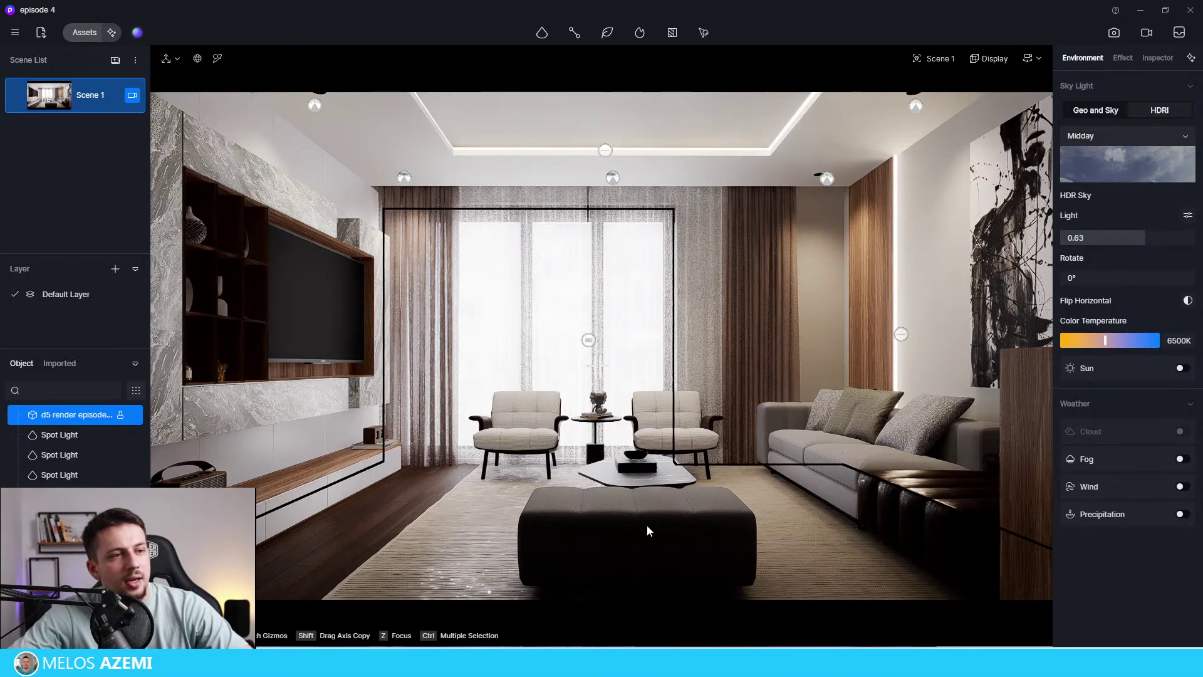
Set the post-processing vignette to 0.23, the shadow to 0.52 and the exposure to 0.15.
left_click(1123, 58)
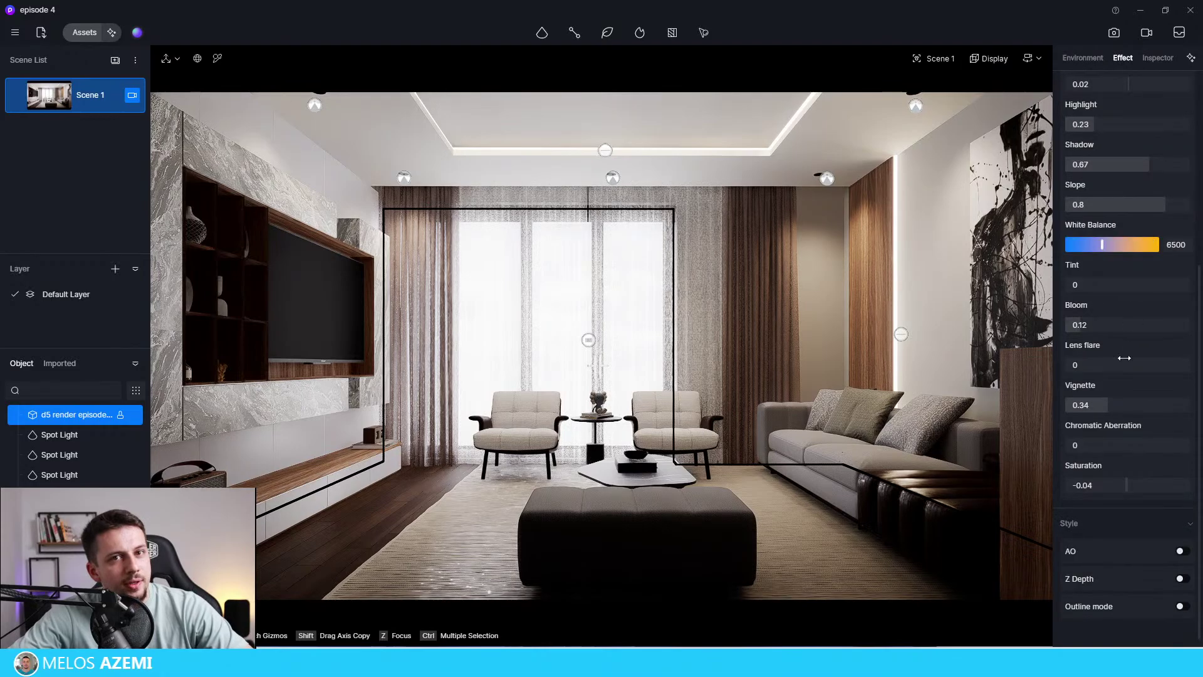
left_click_drag(1107, 405, 1094, 407)
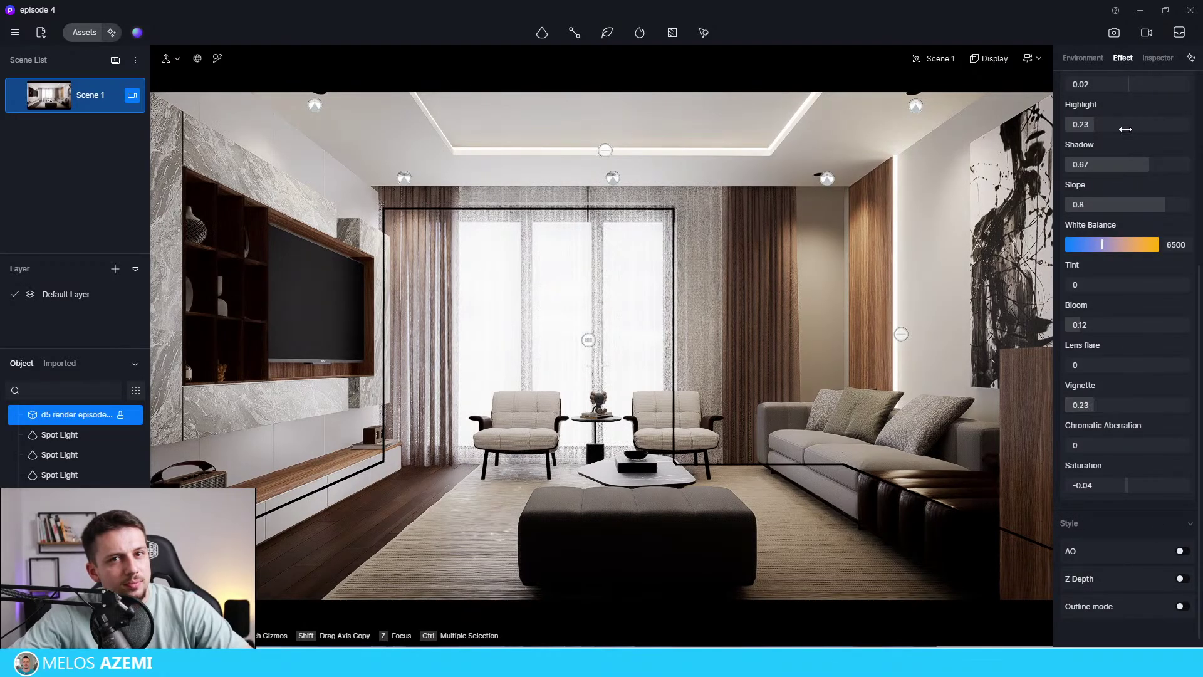
scroll(1128, 144, "up", 1)
left_click_drag(1149, 207, 1146, 210)
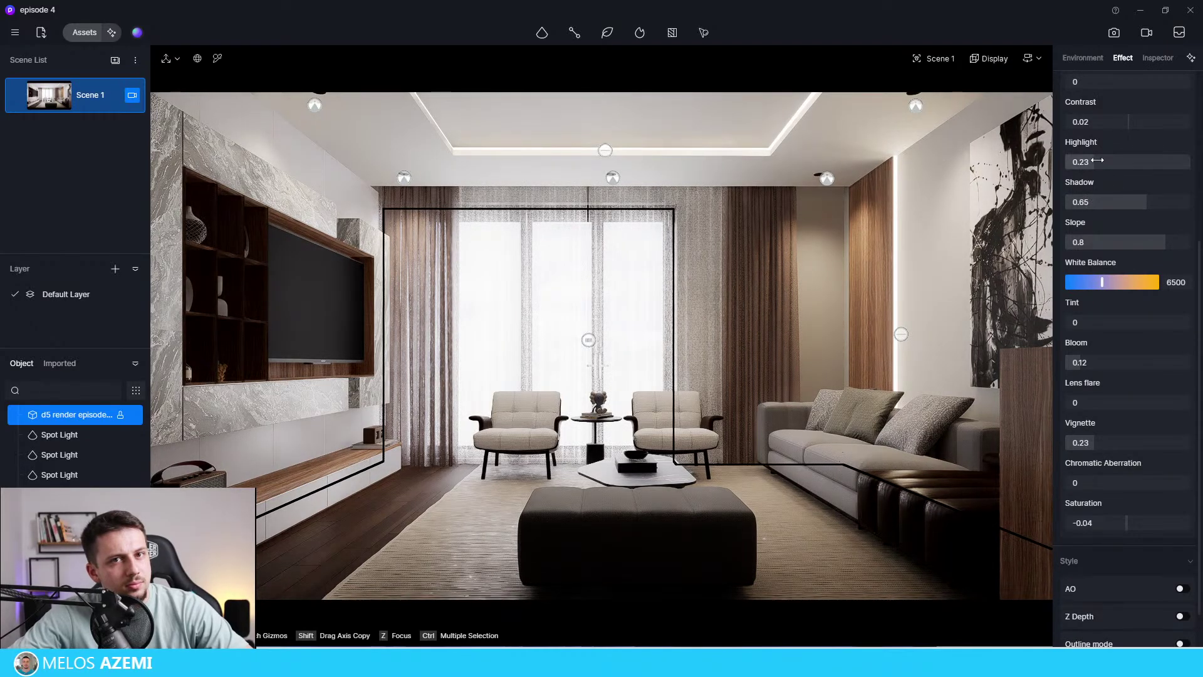
scroll(1128, 201, "up", 3)
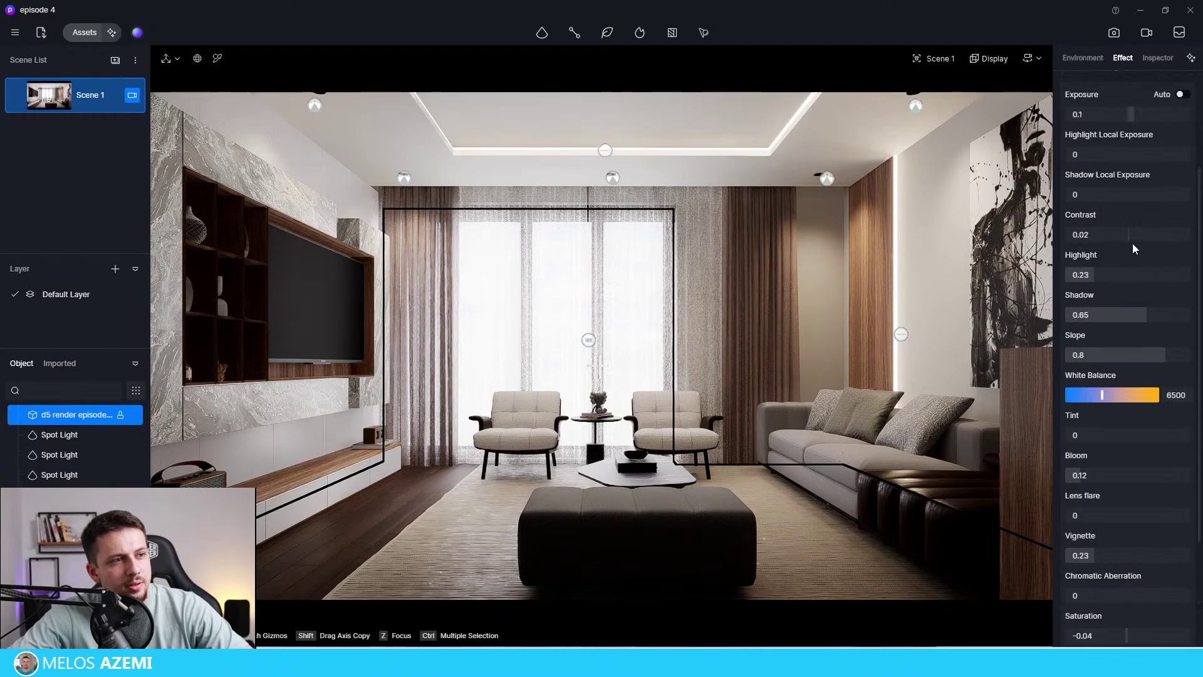
left_click_drag(1146, 315, 1129, 317)
scroll(1134, 275, "up", 3)
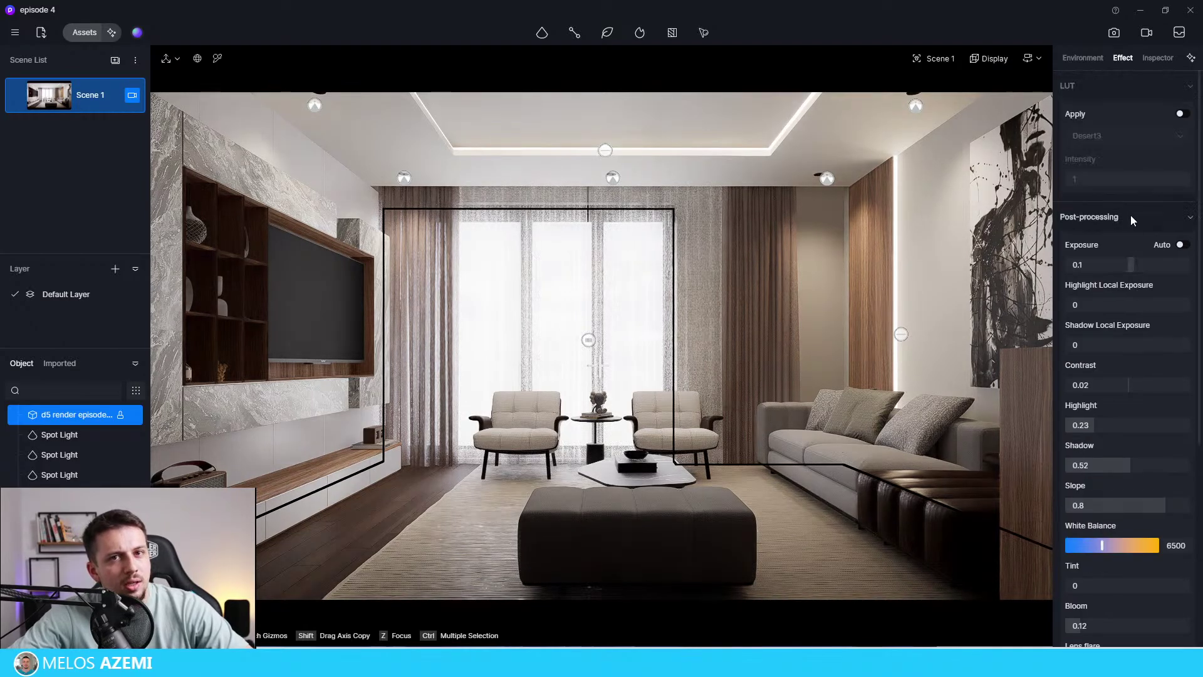
left_click_drag(1135, 272, 1138, 271)
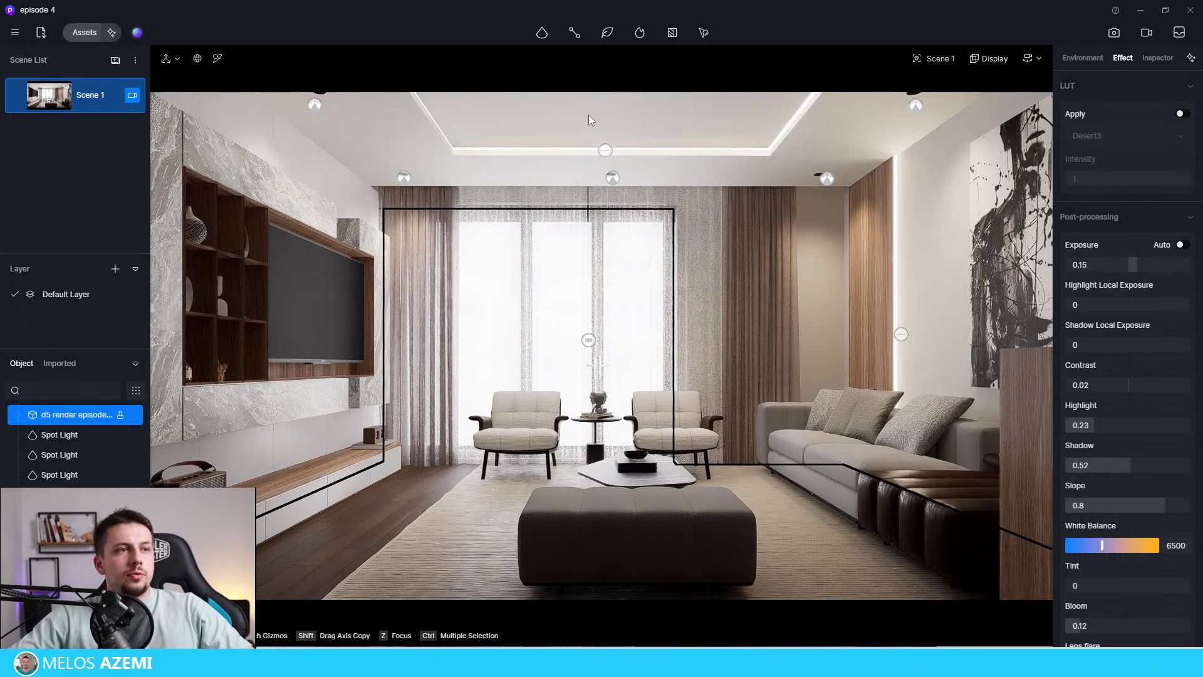
left_click(604, 151)
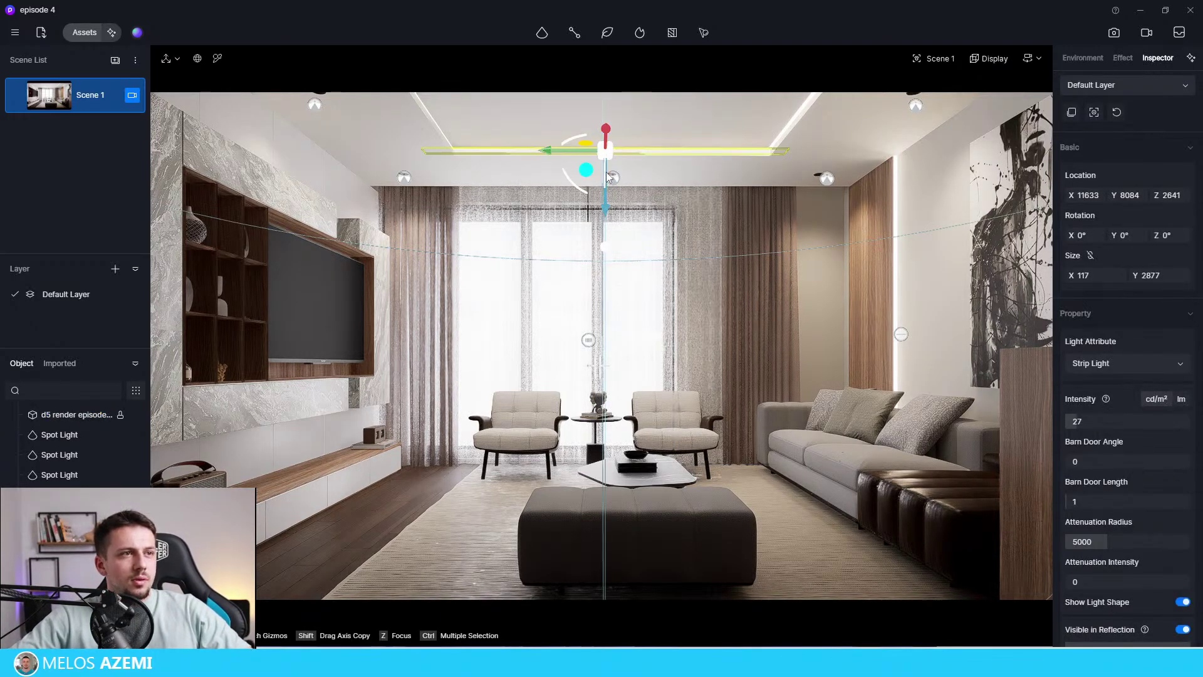
right_click(759, 370)
left_click(759, 367)
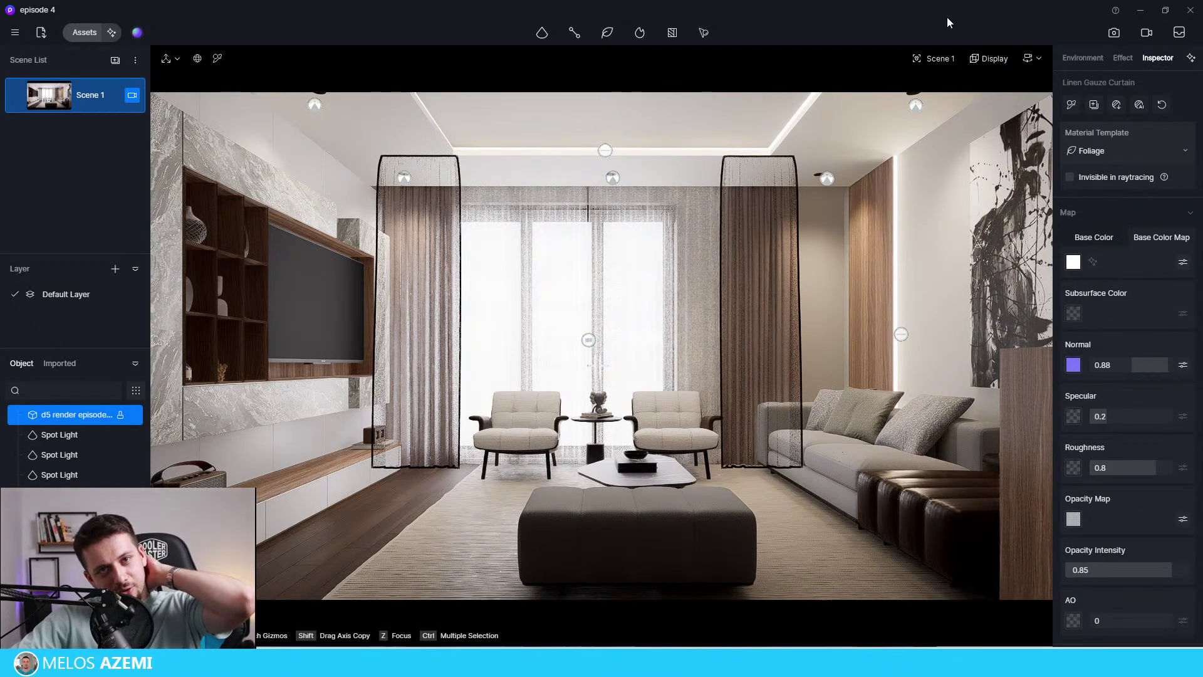
Set up a still image render of the living room view at the 2k preset size.
left_click(1115, 34)
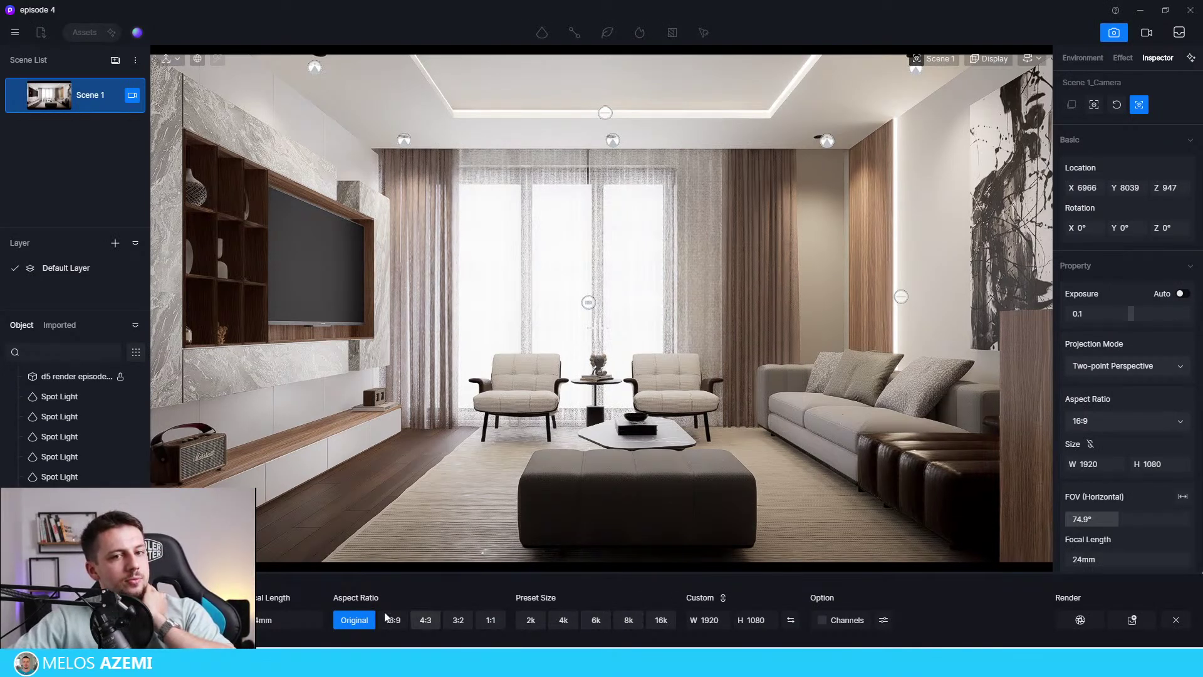
left_click(530, 621)
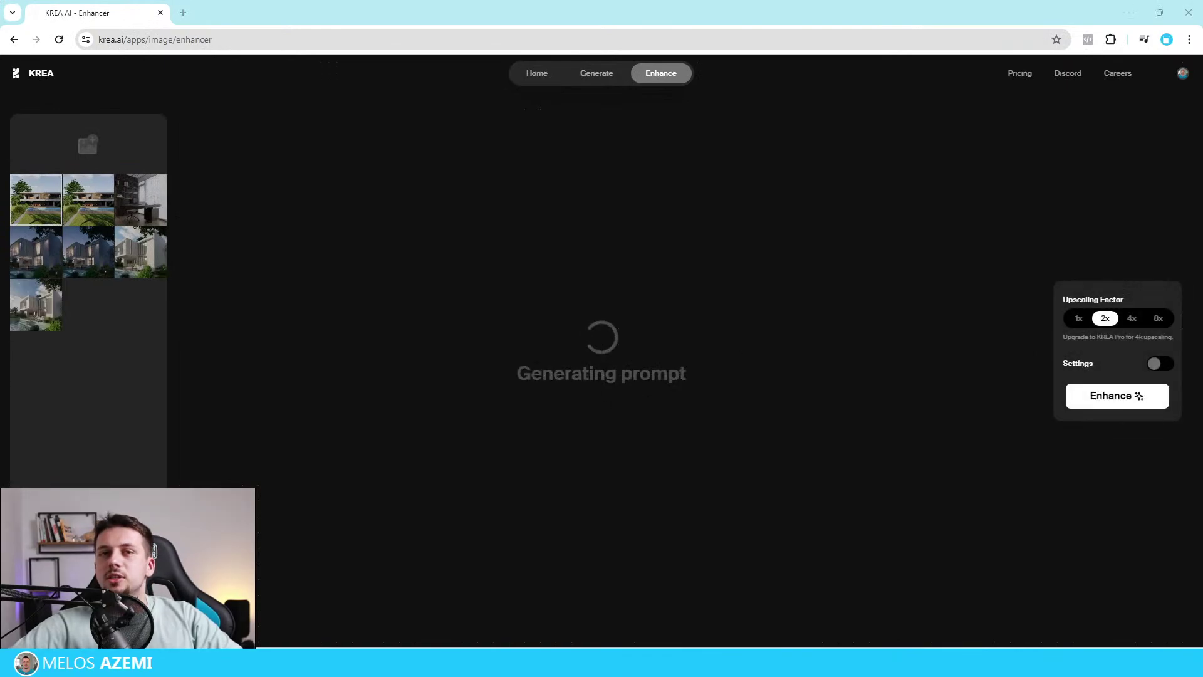
Enhance the uploaded living room render in KREA with the 2x upscaling factor.
left_click(1126, 444)
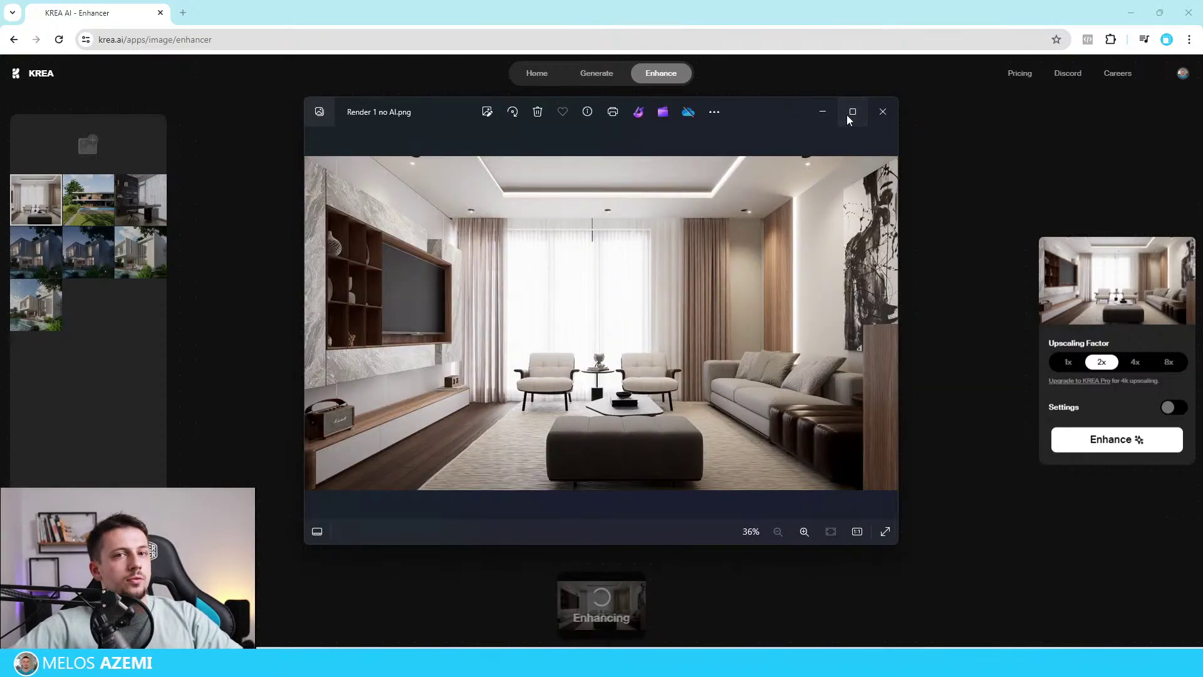
Examine the unenhanced render Render 1 no AI.png at full screen and up close, and put the image viewer away.
left_click(853, 112)
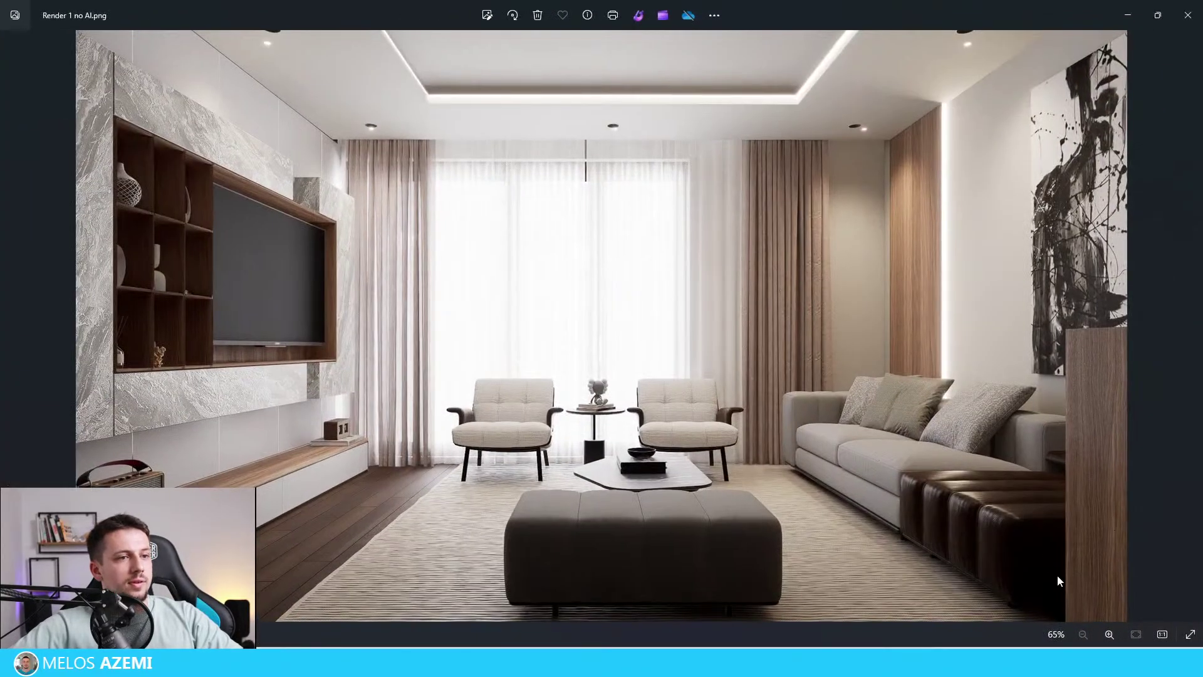
left_click(1189, 634)
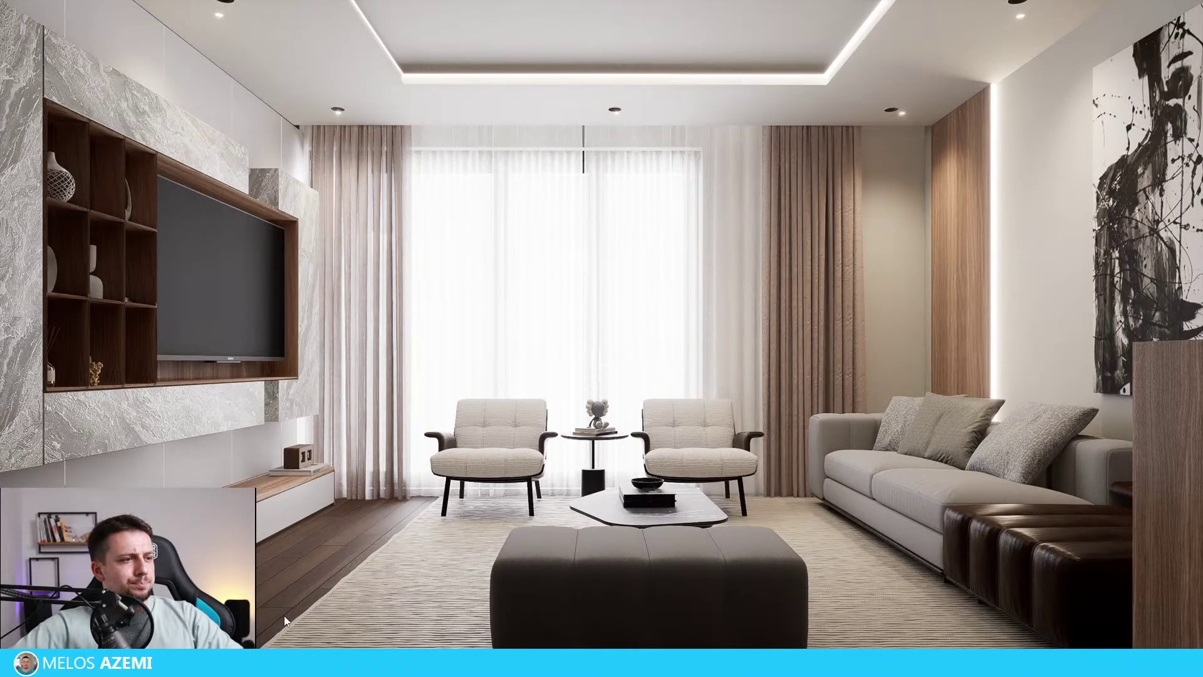
scroll(286, 618, "up", 6)
left_click_drag(351, 551, 830, 246)
scroll(518, 405, "down", 5)
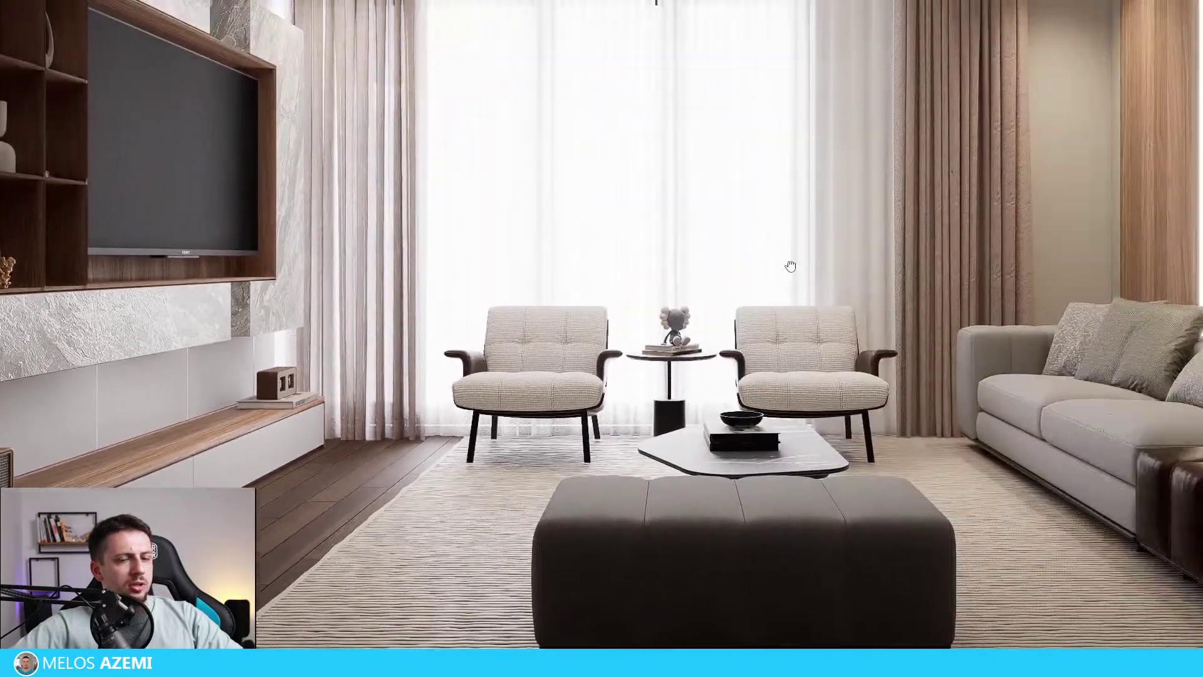
scroll(790, 266, "down", 4)
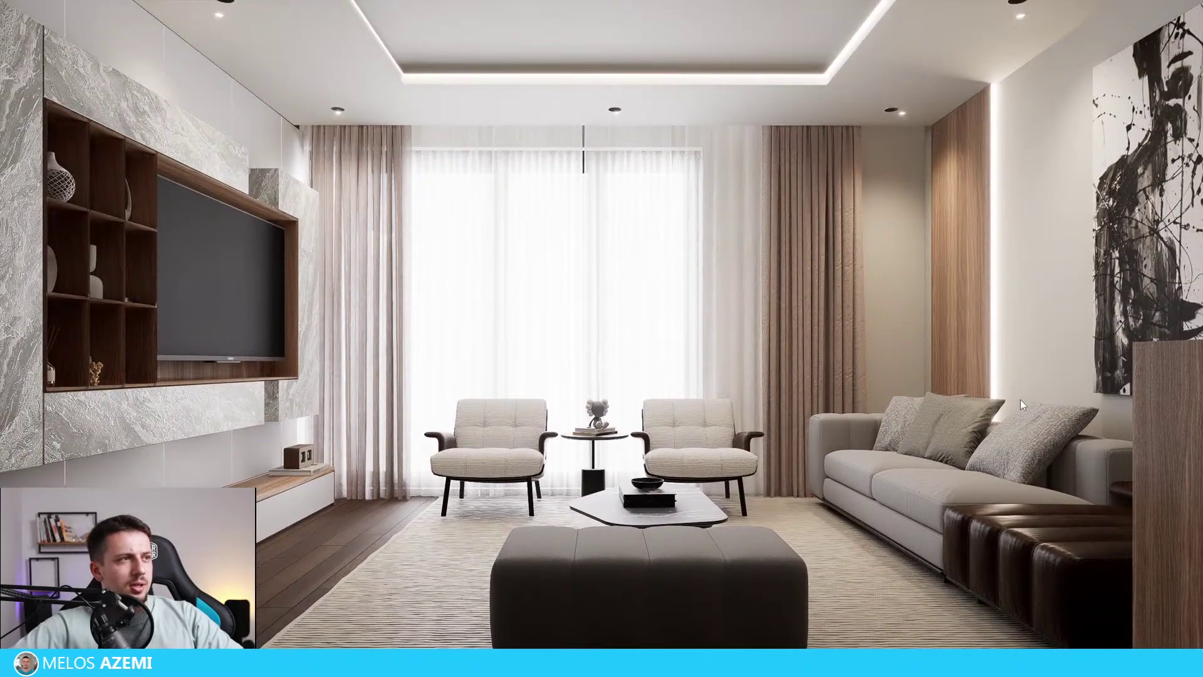
scroll(1086, 254, "up", 3)
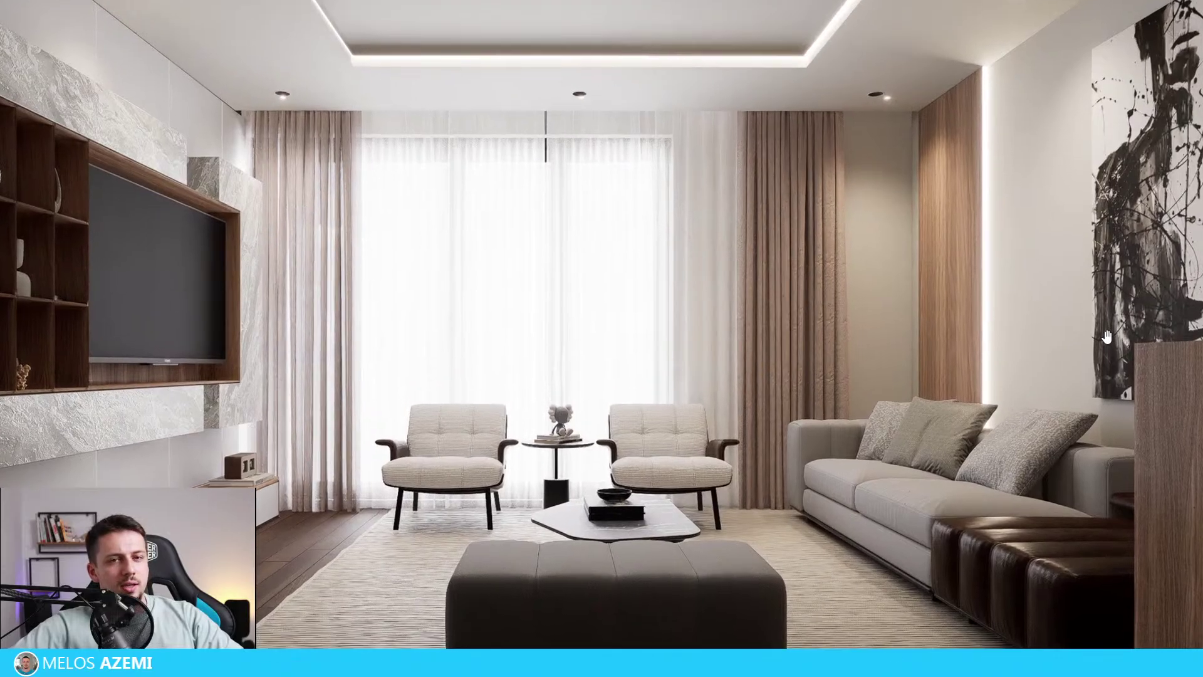
scroll(1101, 332, "down", 3)
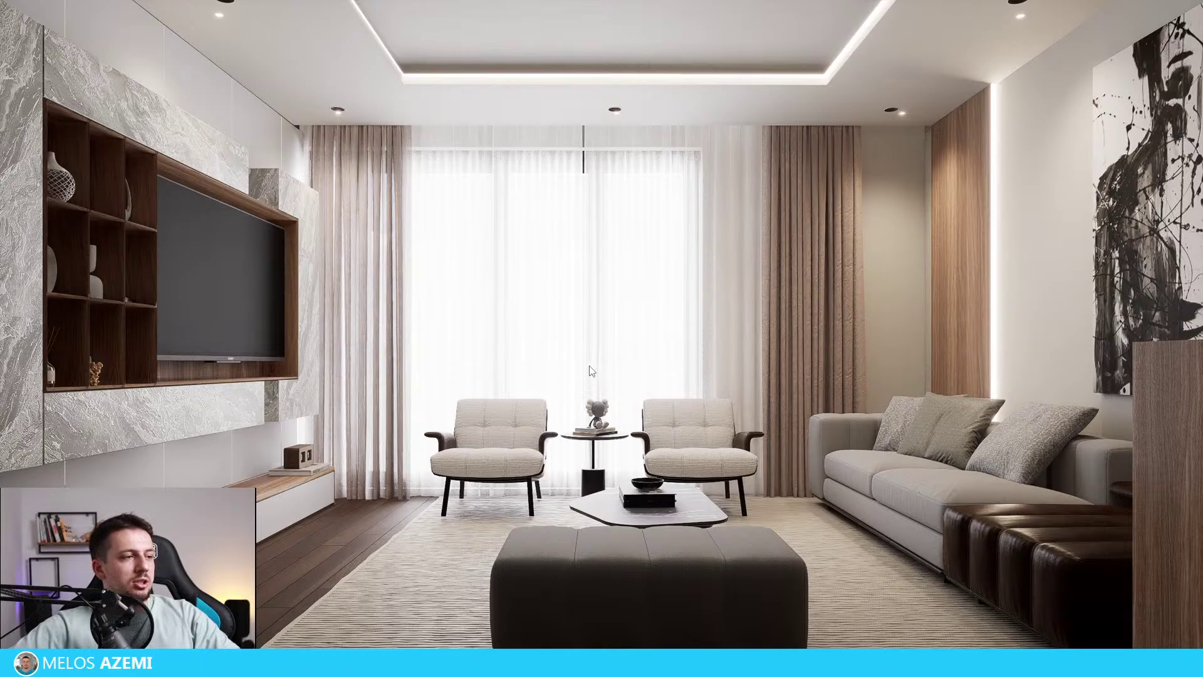
key("Escape")
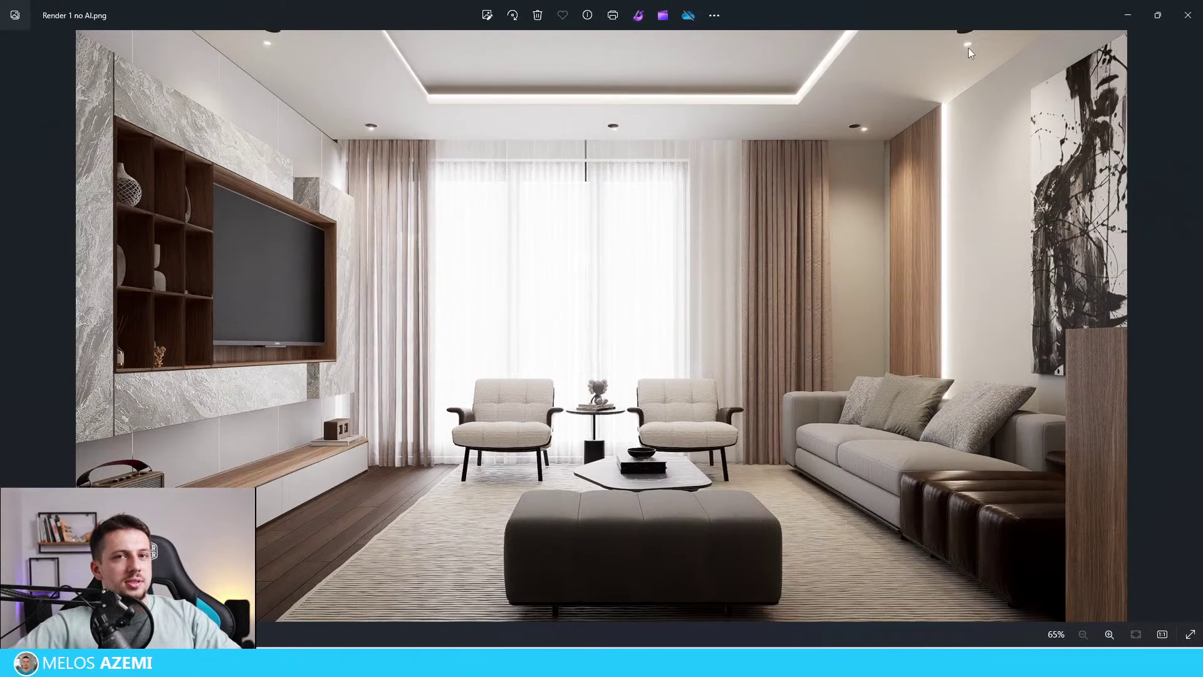
left_click(1191, 636)
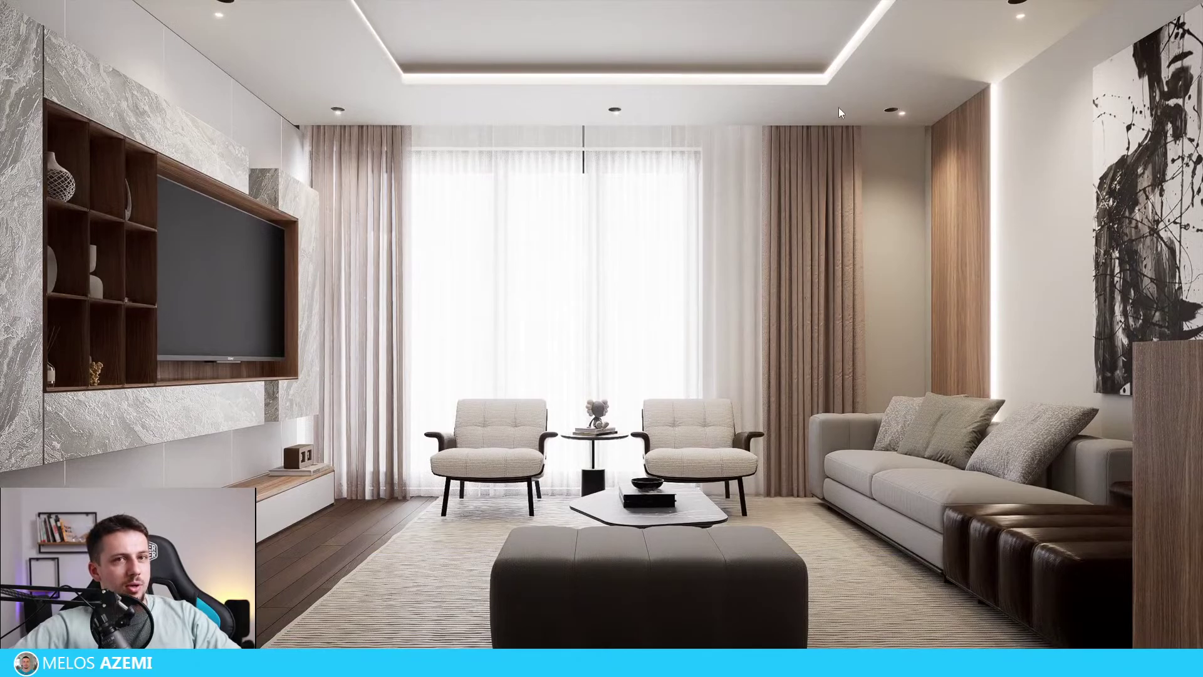
key("Escape")
left_click(1115, 13)
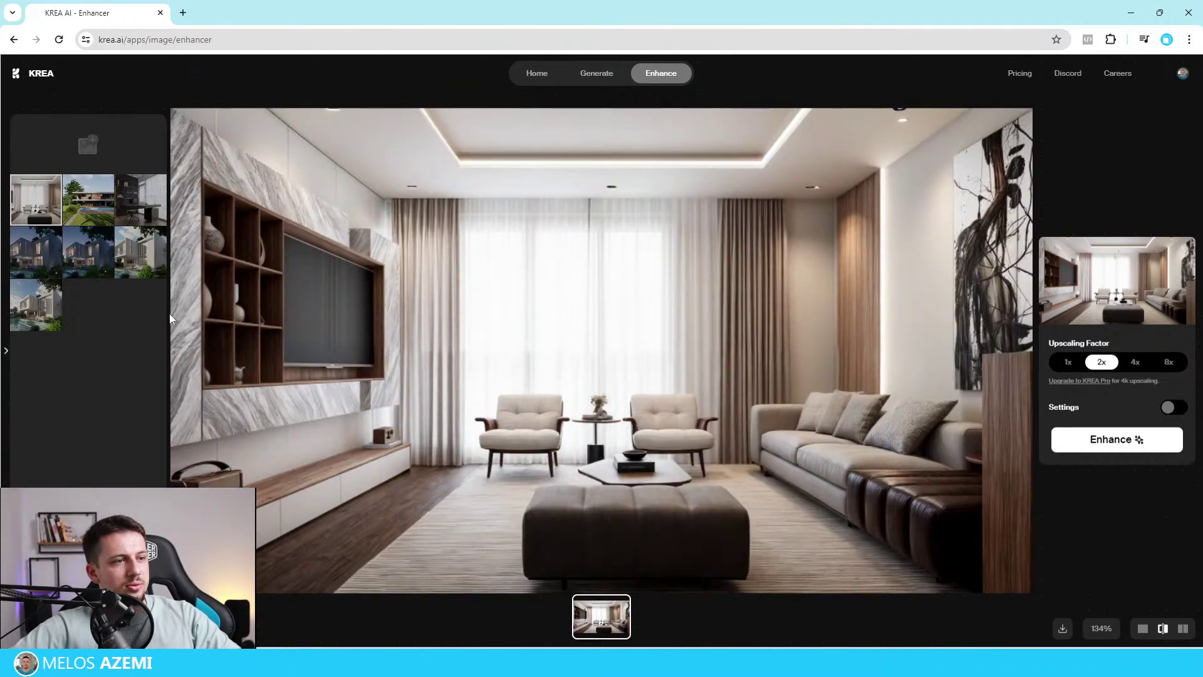
Save the AI-enhanced living room image from KREA to disk.
right_click(632, 339)
left_click(683, 366)
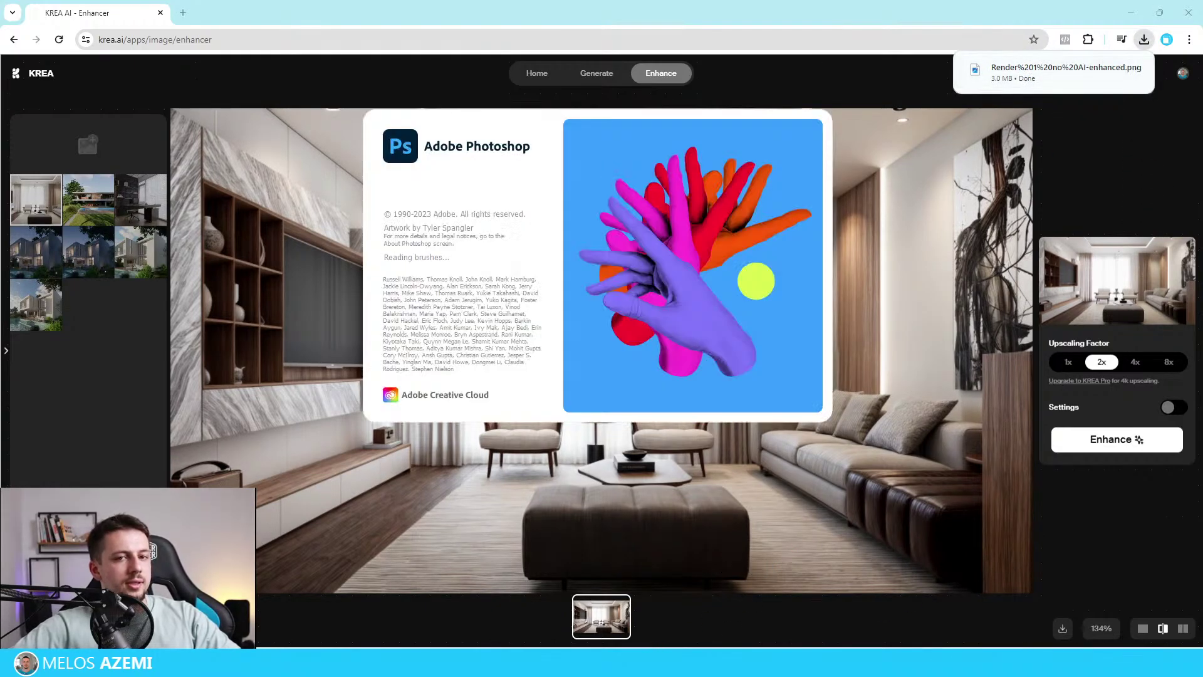
Place the AI-enhanced image over the original render in Photoshop and scale it to about 125% to cover the canvas.
mouse_move(699, 663)
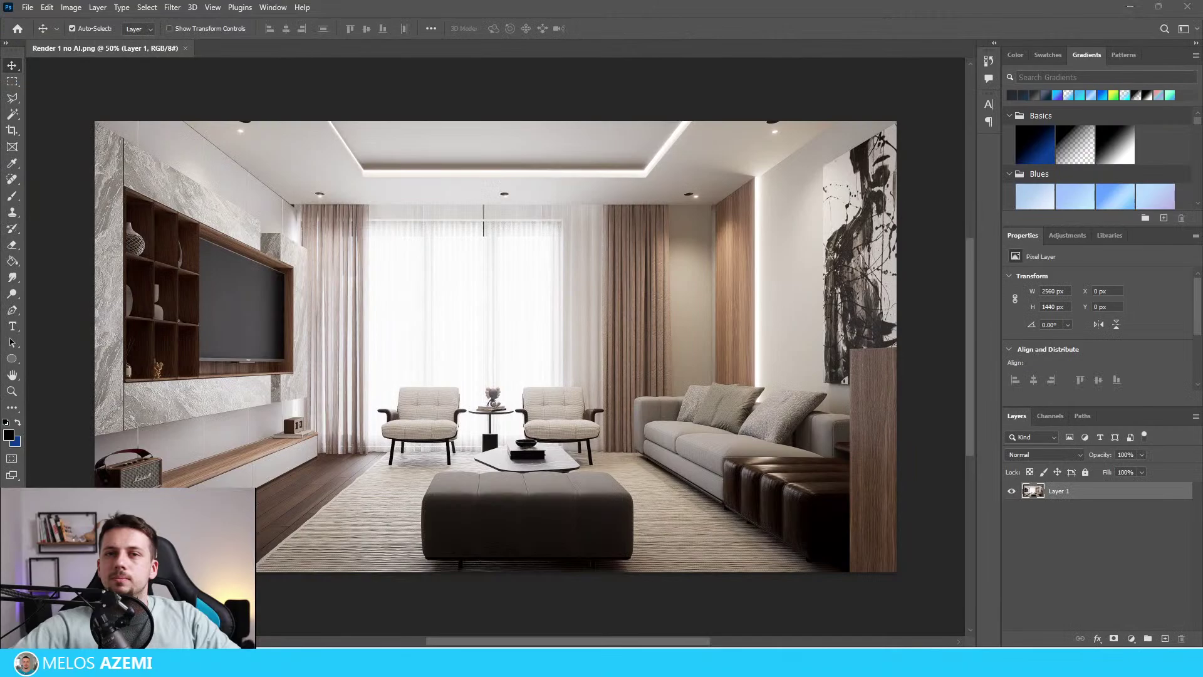
left_click_drag(1202, 376, 640, 392)
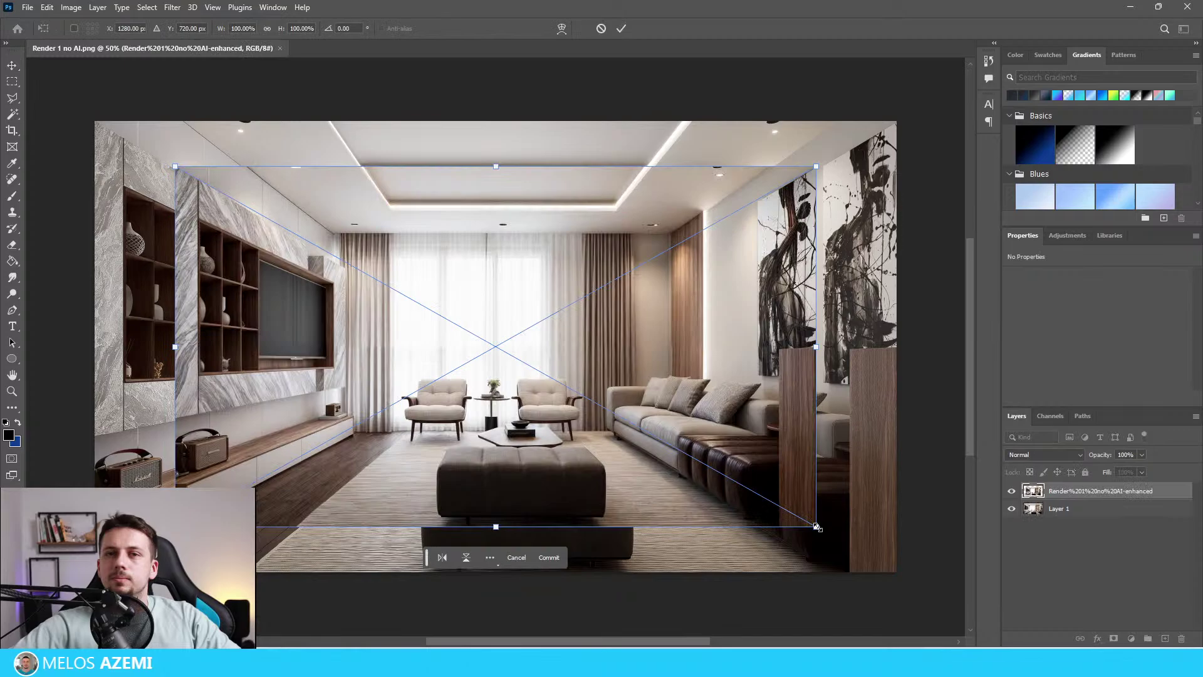
left_click_drag(816, 526, 897, 573)
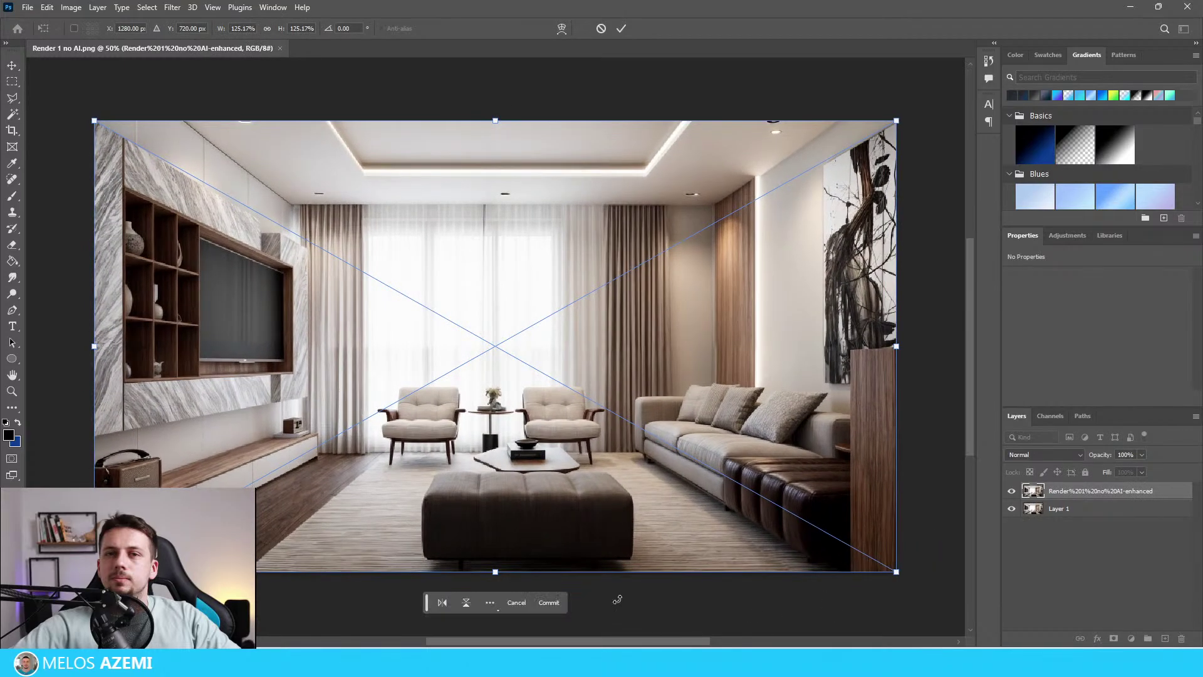
left_click(543, 608)
Hide the AI-enhanced layer and make the original render on Layer 1 the active layer.
scroll(717, 373, "down", 2)
scroll(717, 374, "up", 3)
scroll(363, 272, "up", 2)
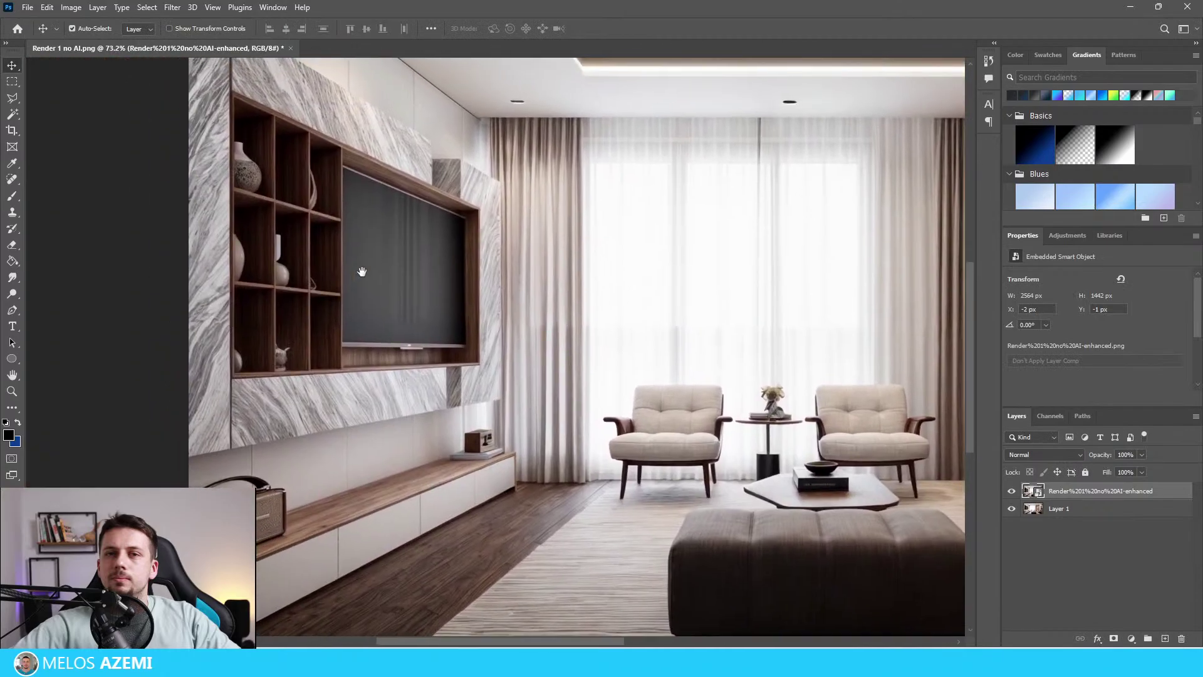
scroll(362, 271, "down", 3)
left_click(1059, 509)
left_click(1011, 491)
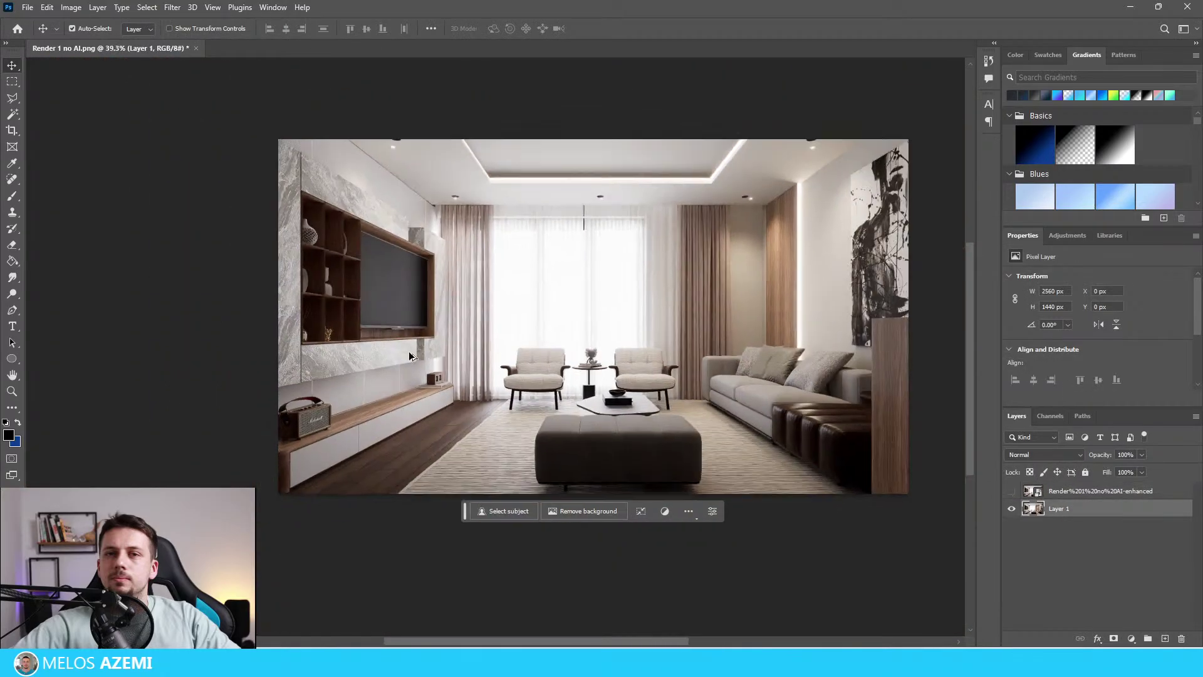
Try to select the dark wood floor on Layer 1 with the Magic Wand, and clear the selection.
left_click(12, 114)
left_click(348, 473)
scroll(349, 472, "up", 2)
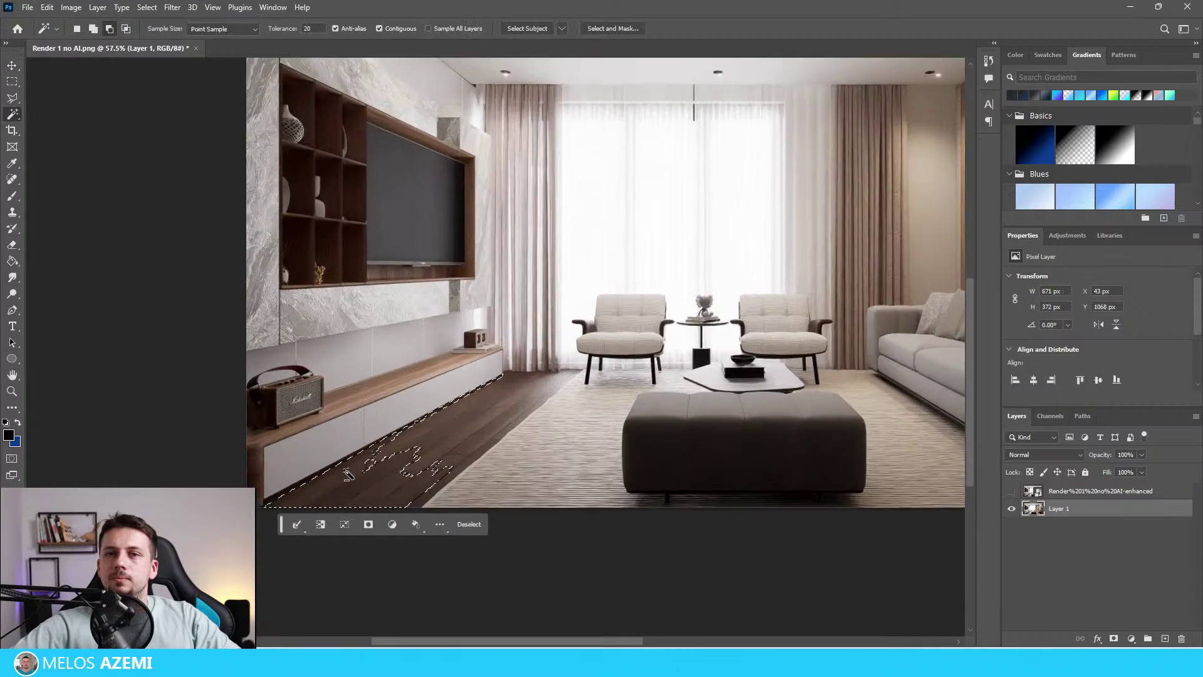
key("ctrl+d")
Set the Magic Wand tolerance to 40, try selecting the floor area again, and clear the selection.
left_click(306, 29)
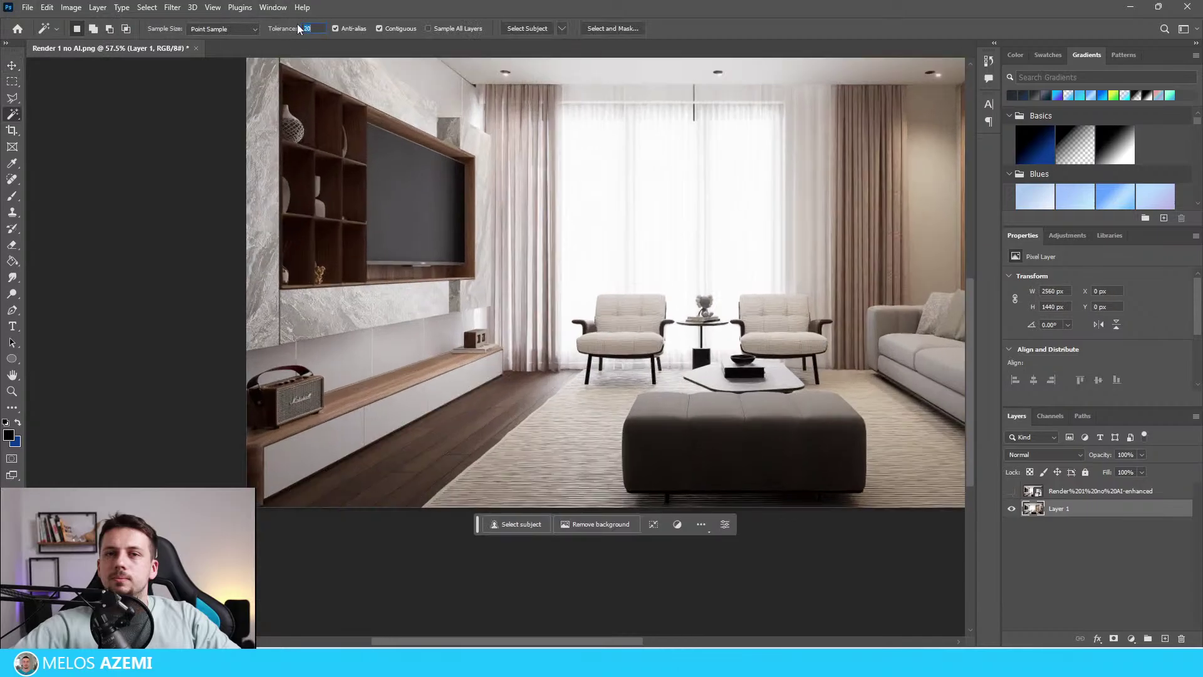
type("40")
left_click(434, 455)
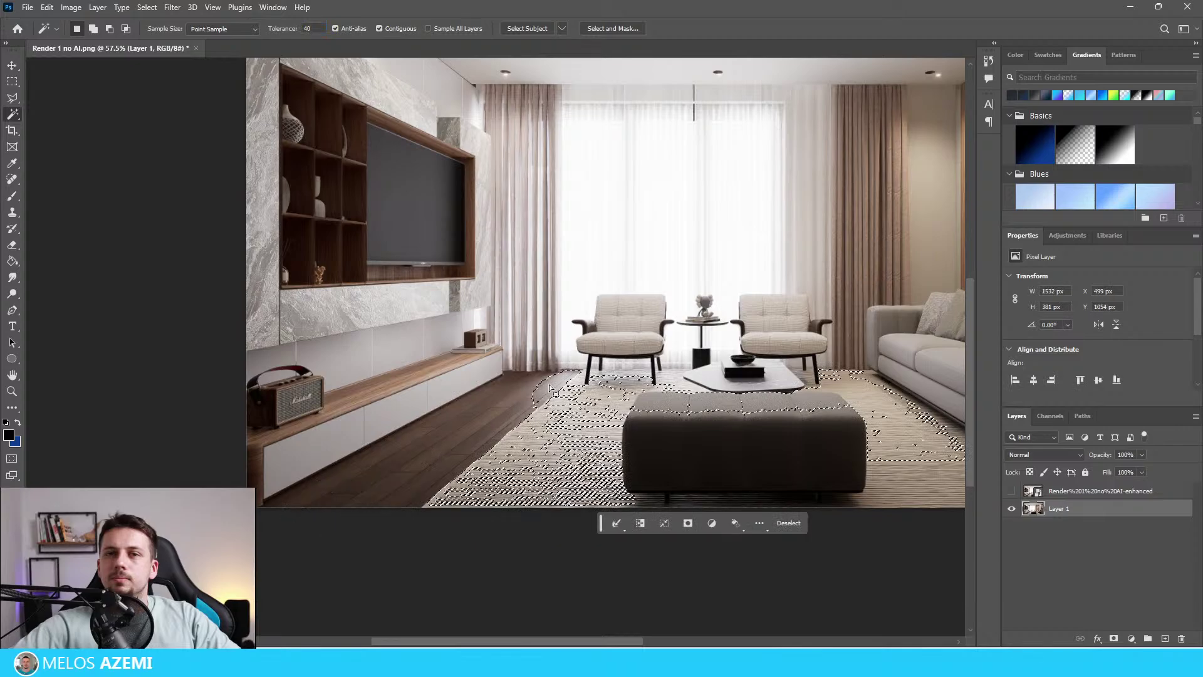
key("ctrl+d")
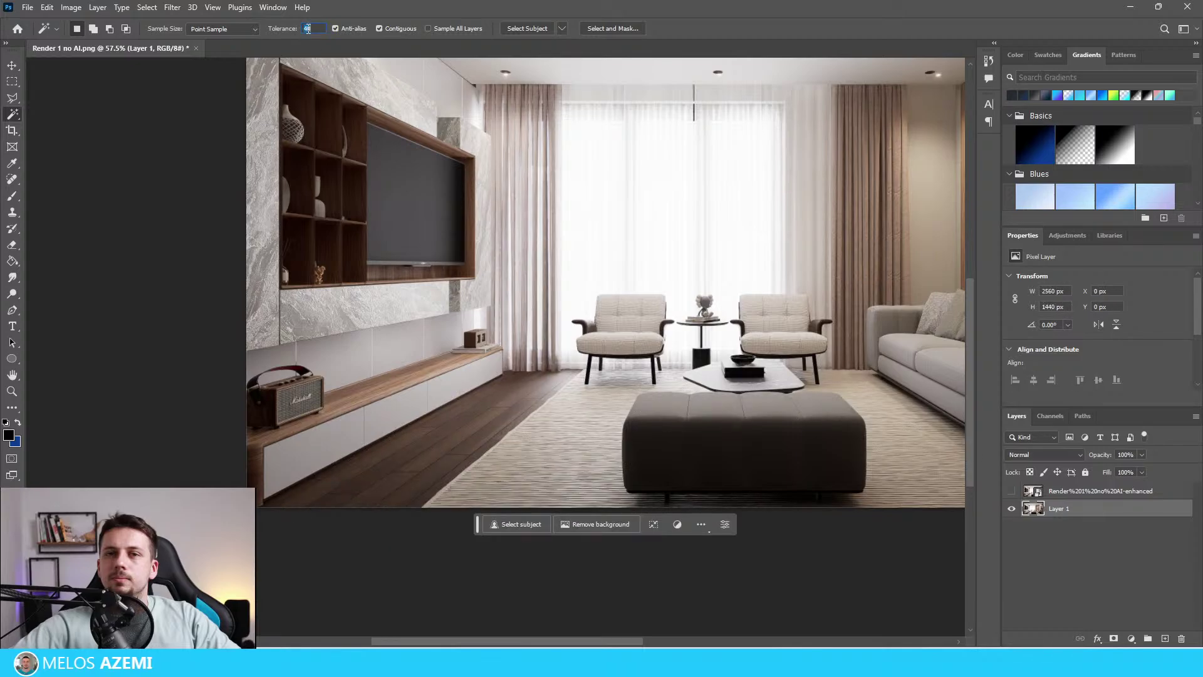
Outline the dark wood floor on Layer 1 with the Polygonal Lasso and copy it to a new layer above the AI-enhanced one.
left_click(374, 457)
left_click(12, 98)
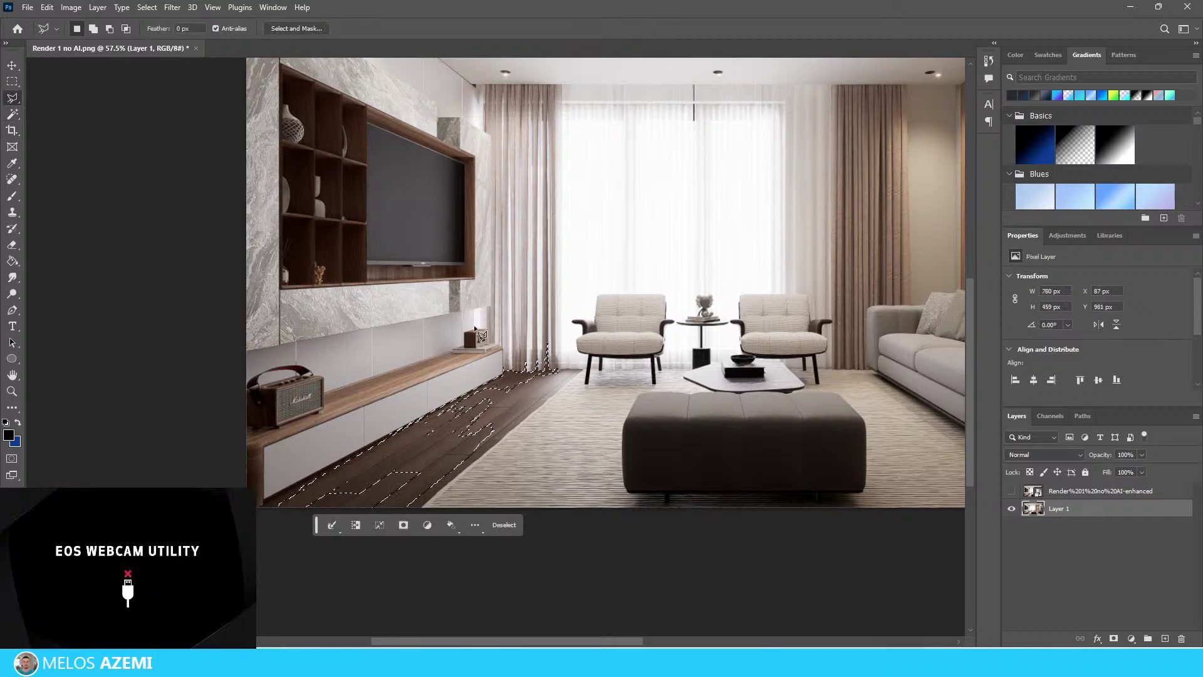
left_click(580, 371)
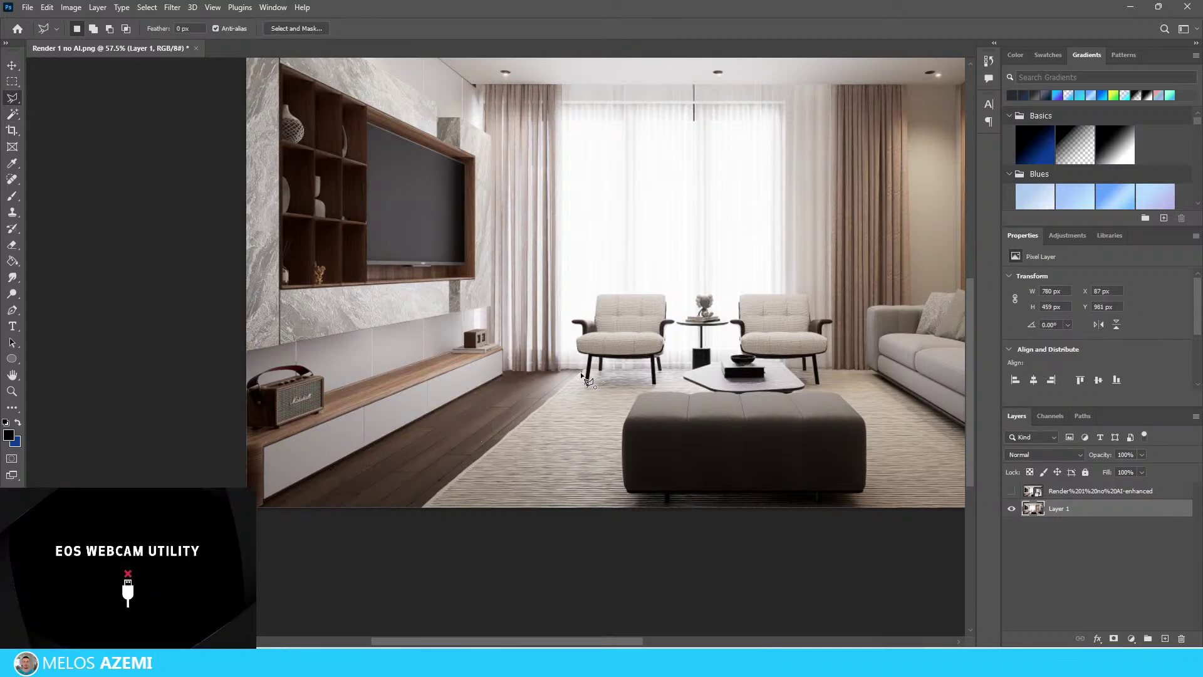
left_click(420, 508)
left_click(258, 508)
left_click(269, 498)
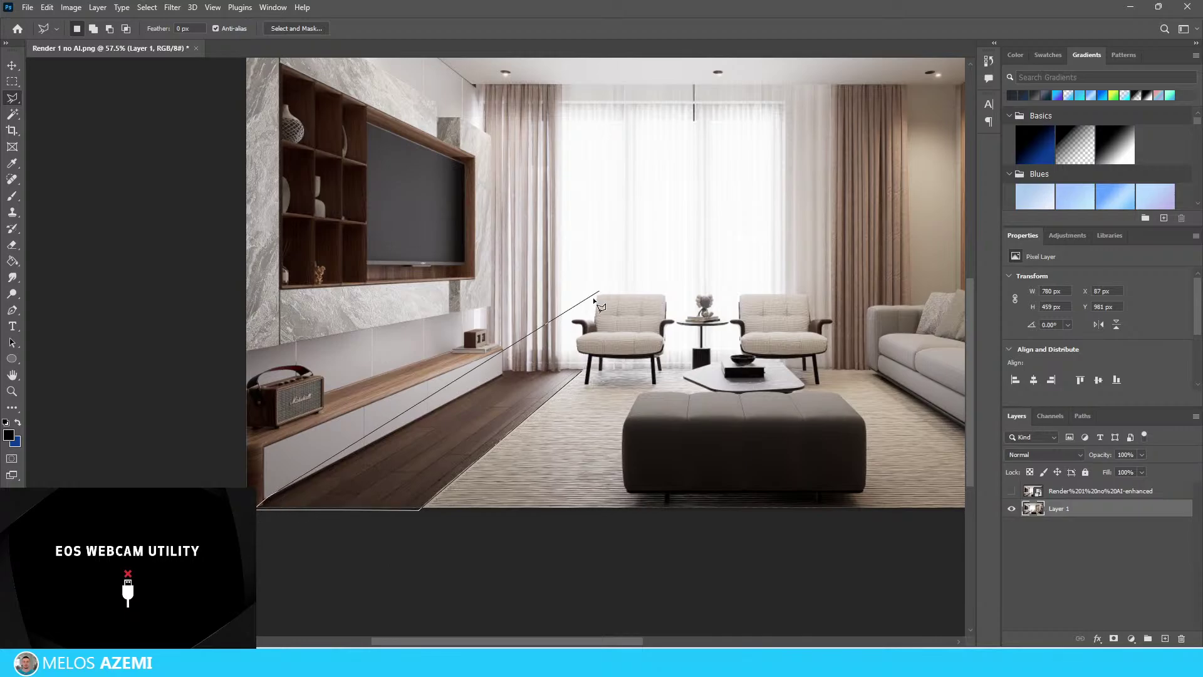
left_click(582, 370)
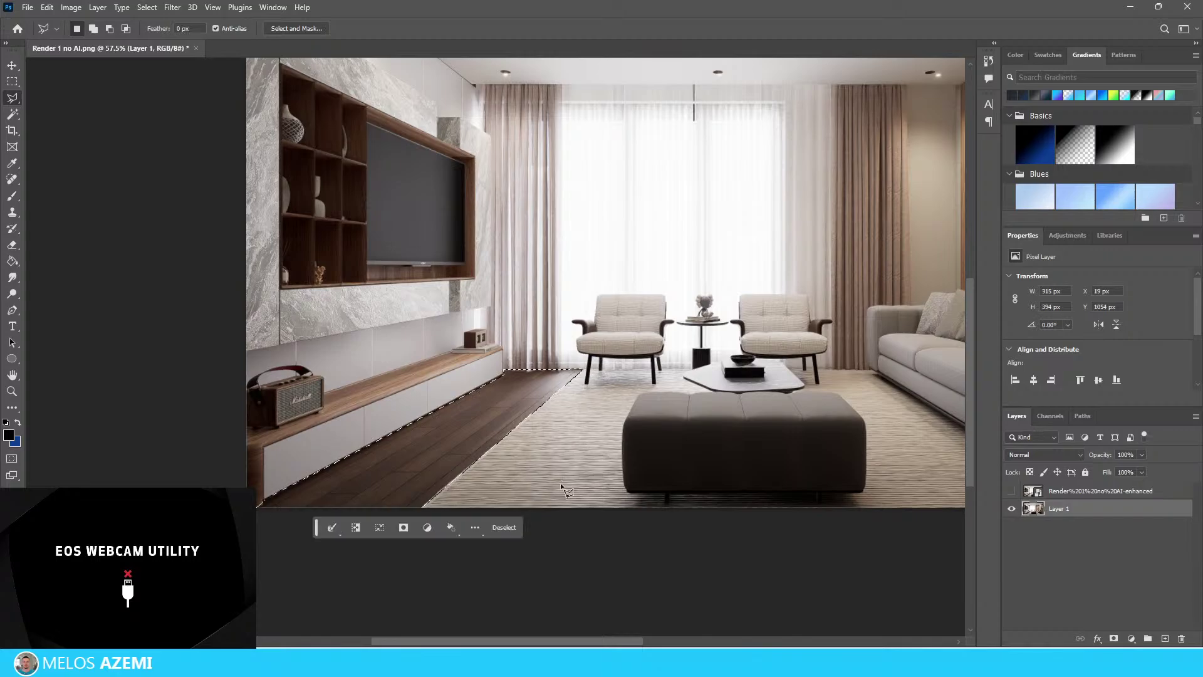
key("ctrl+j")
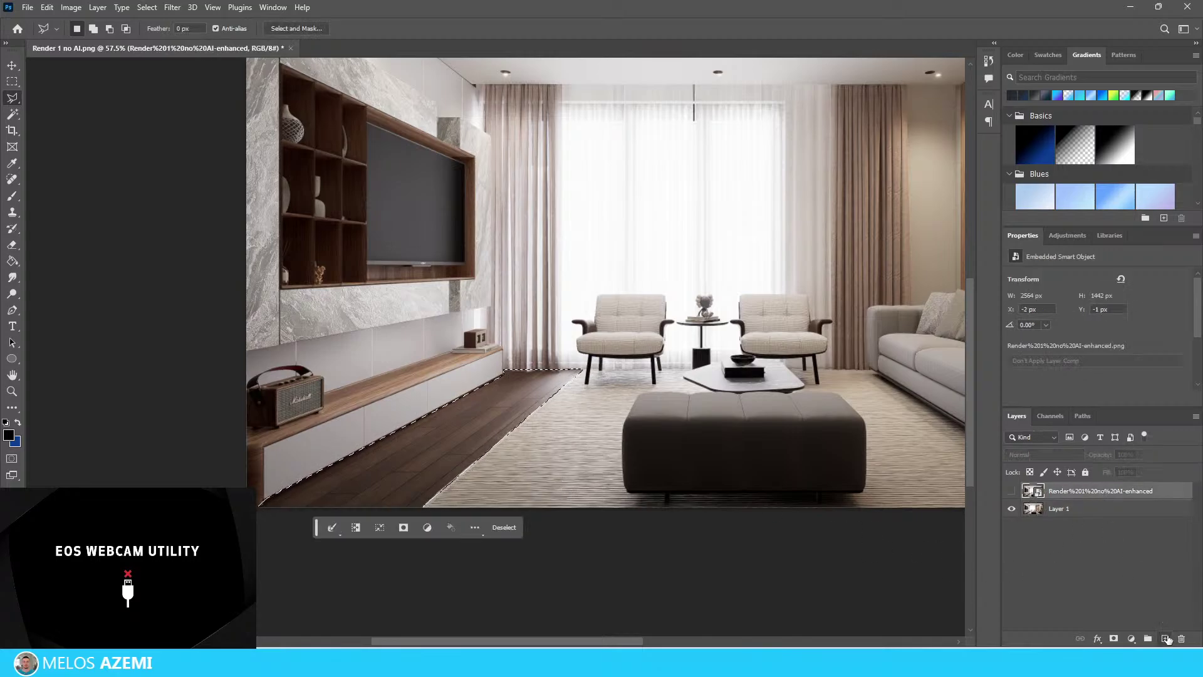
Outline the whole grey marble TV wall panel, including its offset end section, with the Polygonal Lasso.
scroll(581, 442, "down", 2, "alt")
scroll(413, 188, "up", 3, "alt")
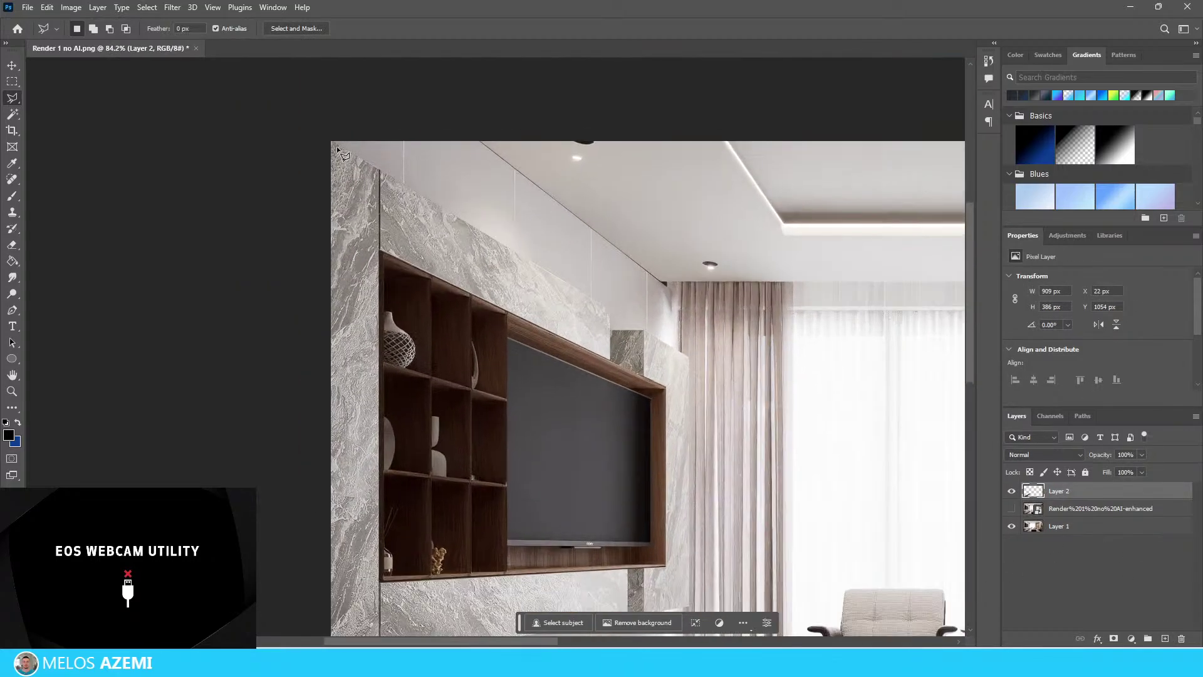
left_click(355, 154)
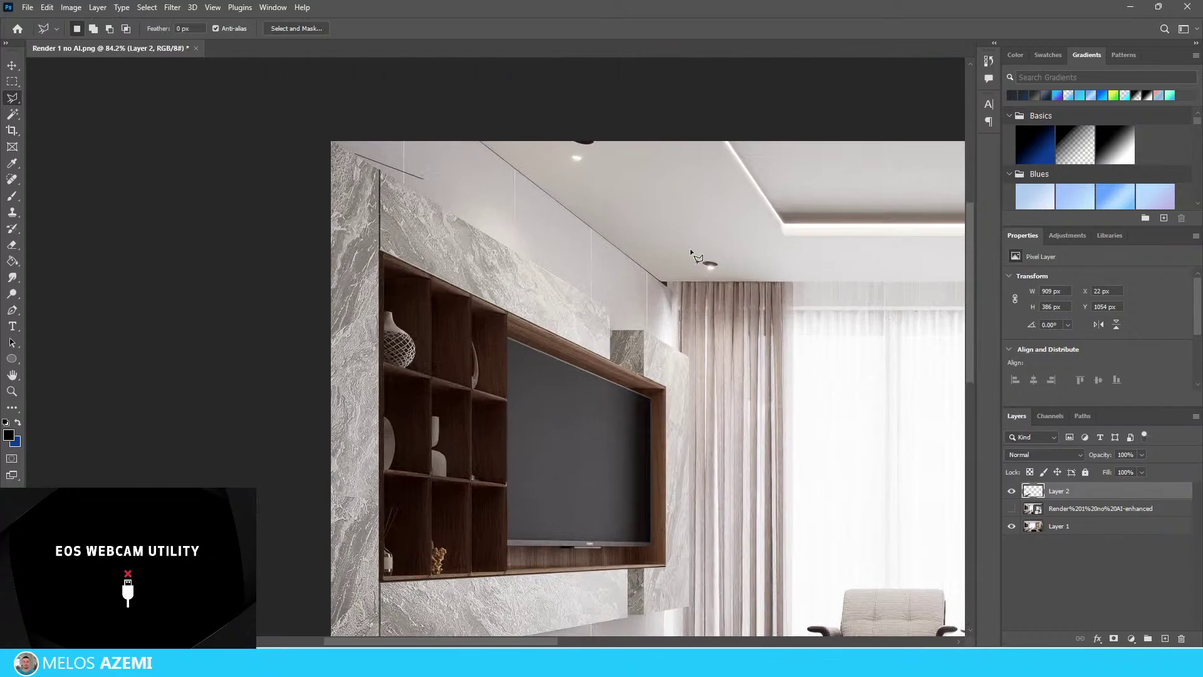
left_click(643, 331)
left_click(690, 357)
scroll(688, 413, "down", 3)
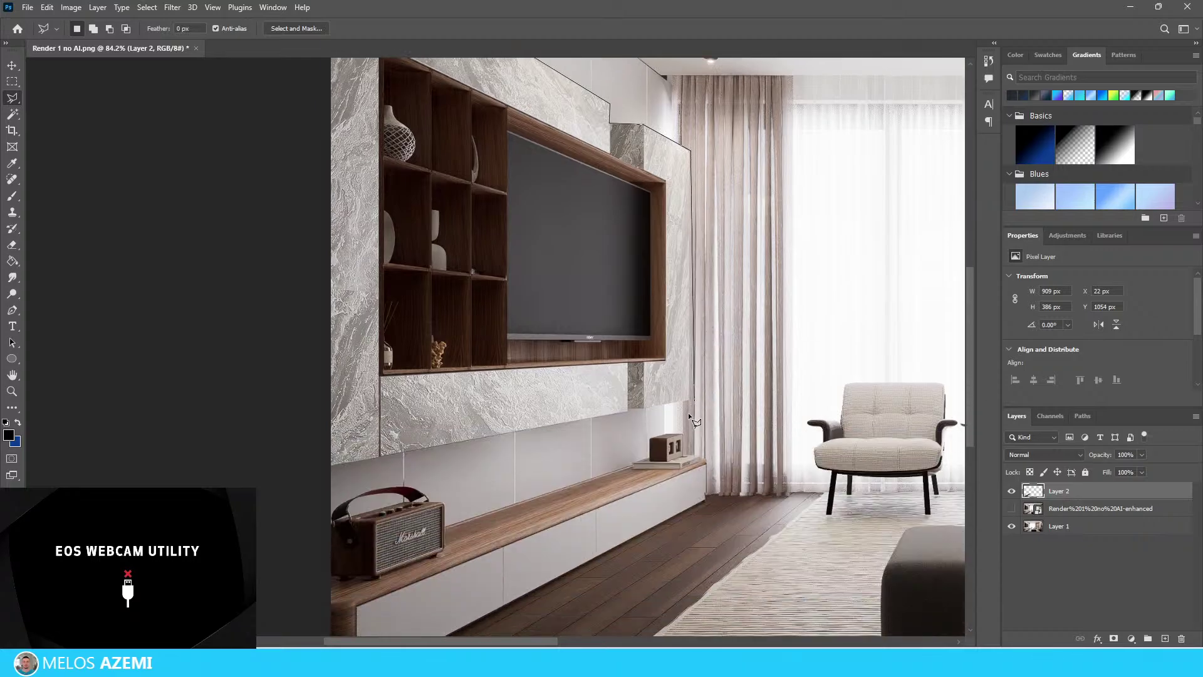
left_click(691, 399)
left_click(628, 409)
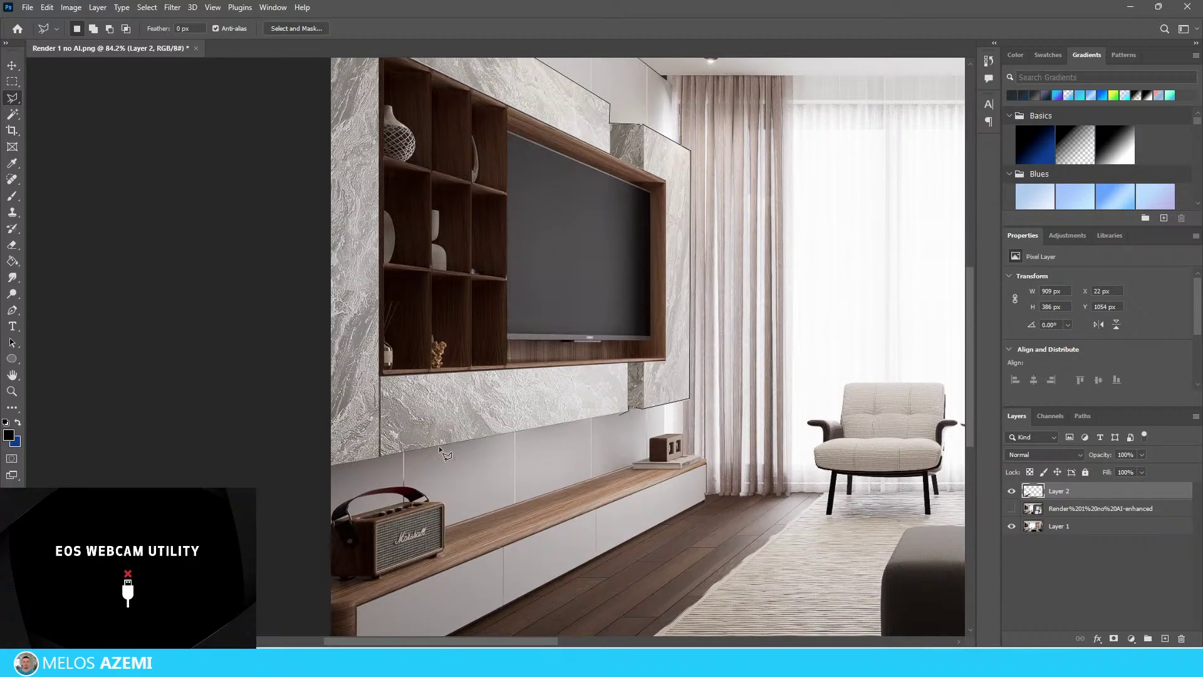
left_click(329, 464)
scroll(332, 451, "up", 3)
left_click(330, 115)
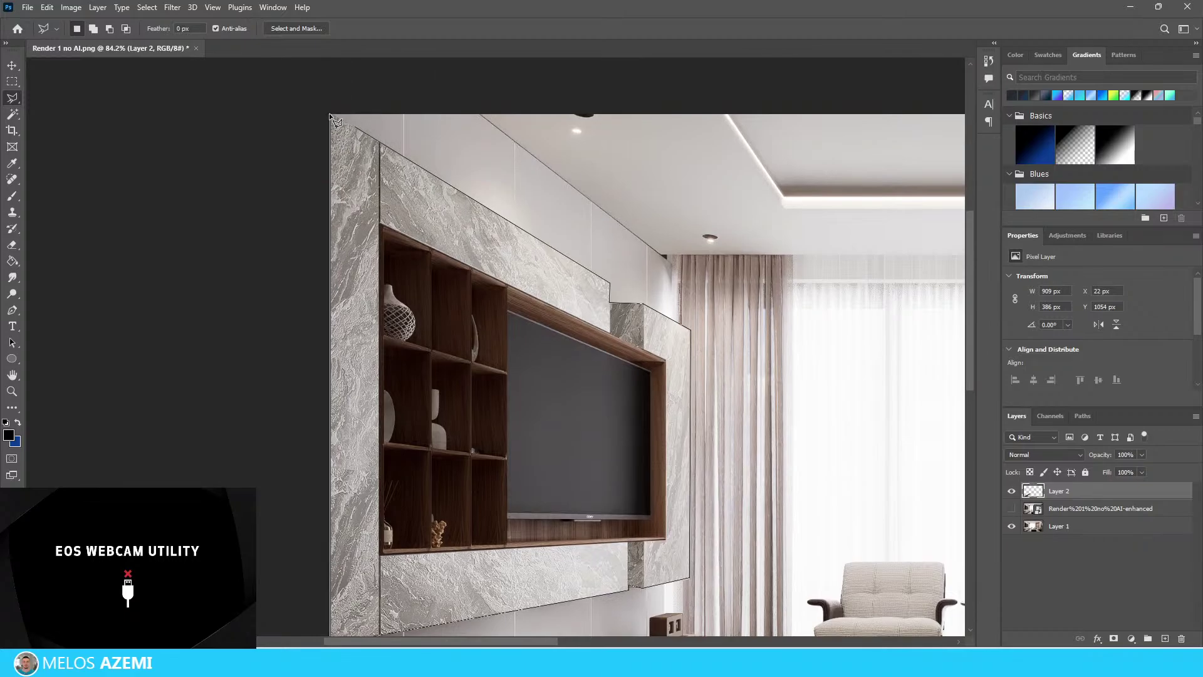
left_click(358, 130)
scroll(401, 221, "down", 3, "alt")
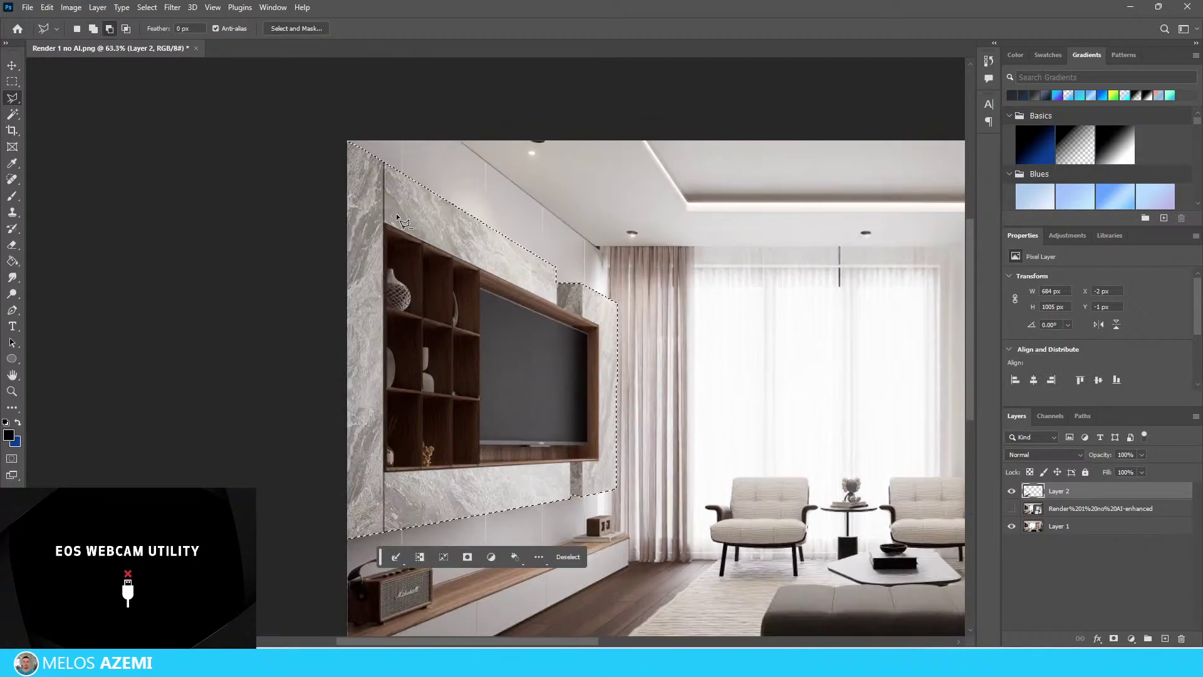
Subtract the wooden shelf and TV unit from the marble panel selection, leaving only the stone surfaces selected.
left_click(1054, 509)
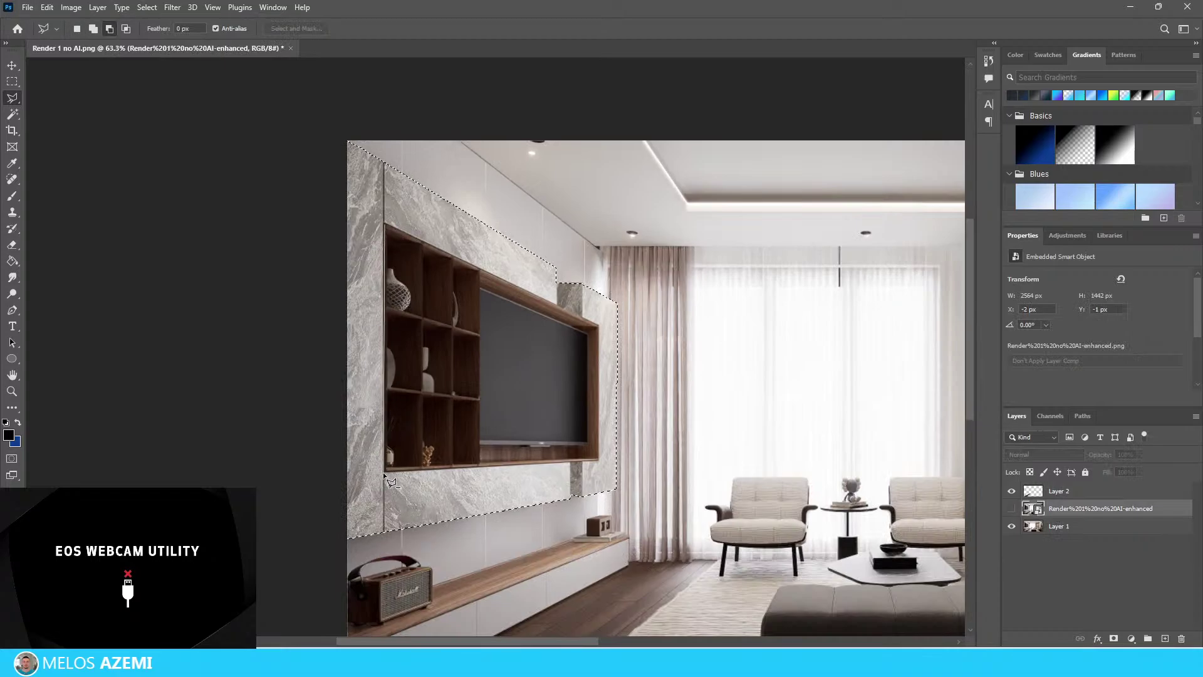
left_click(598, 464)
left_click(599, 326)
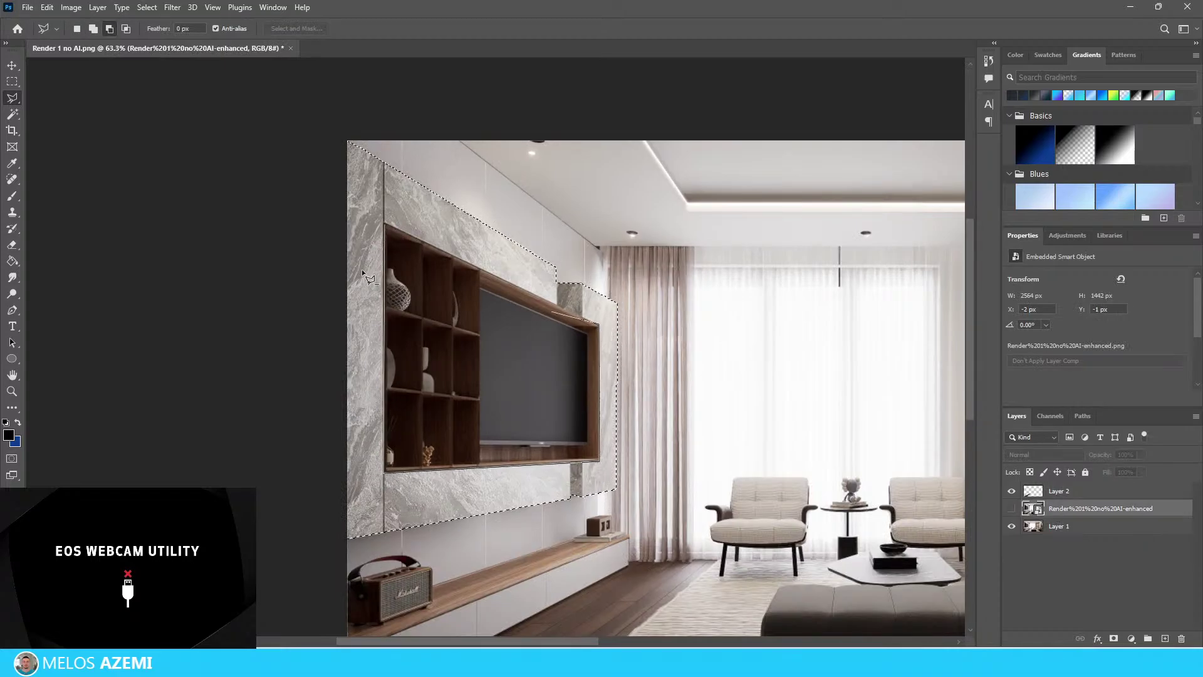
double_click(385, 227)
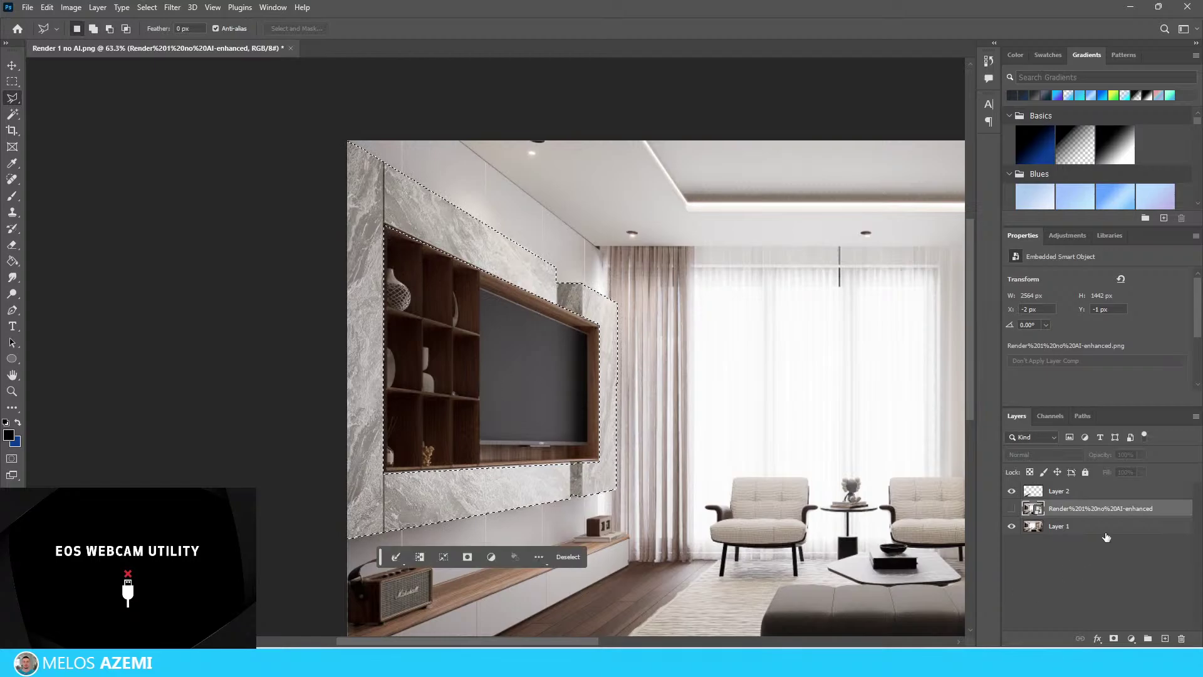
Copy the selected marble surfaces from Layer 1 and paste them as a new layer above Layer 2.
left_click(1084, 531)
key("ctrl+c")
left_click(1065, 492)
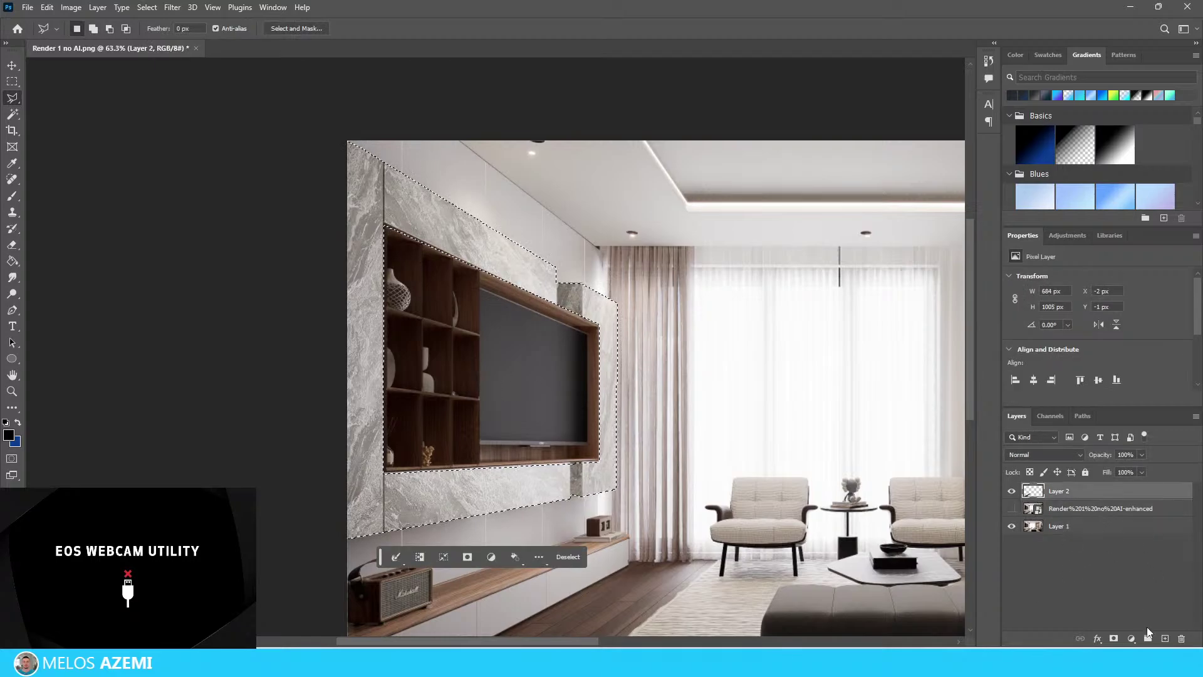
key("ctrl+v")
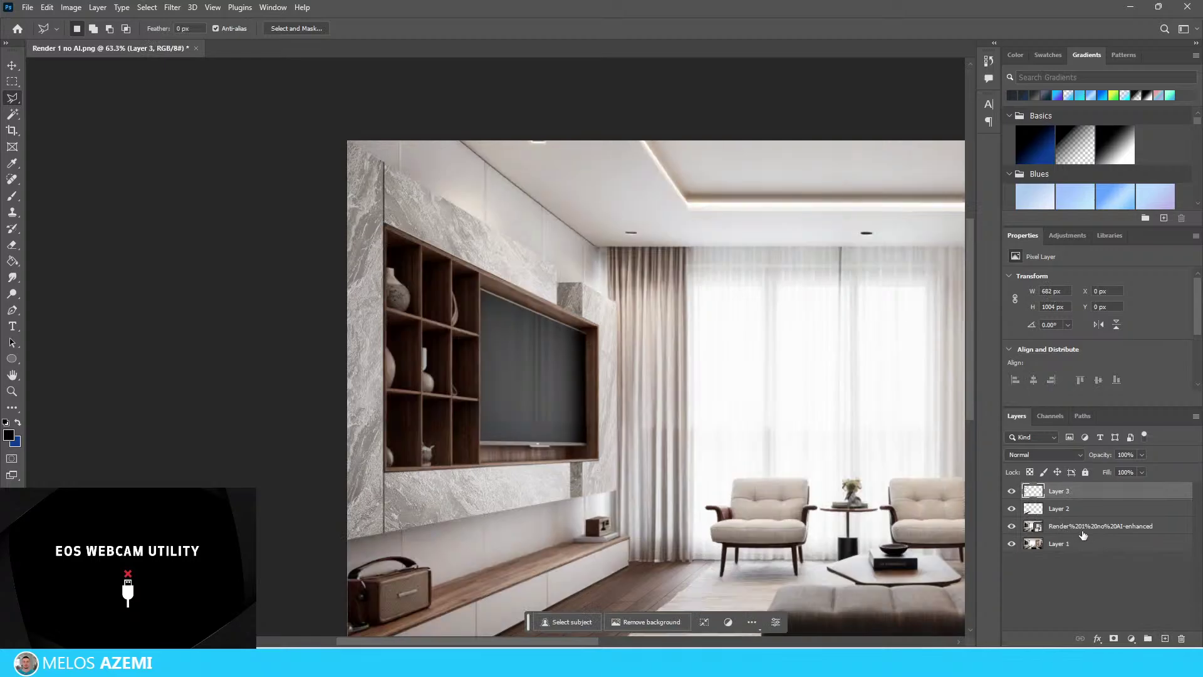
Set the AI-enhanced layer's blend mode to Lighten and its opacity to 60%.
left_click(1081, 531)
scroll(407, 264, "down", 7, "alt")
scroll(505, 459, "up", 6, "alt")
scroll(541, 471, "down", 1, "alt")
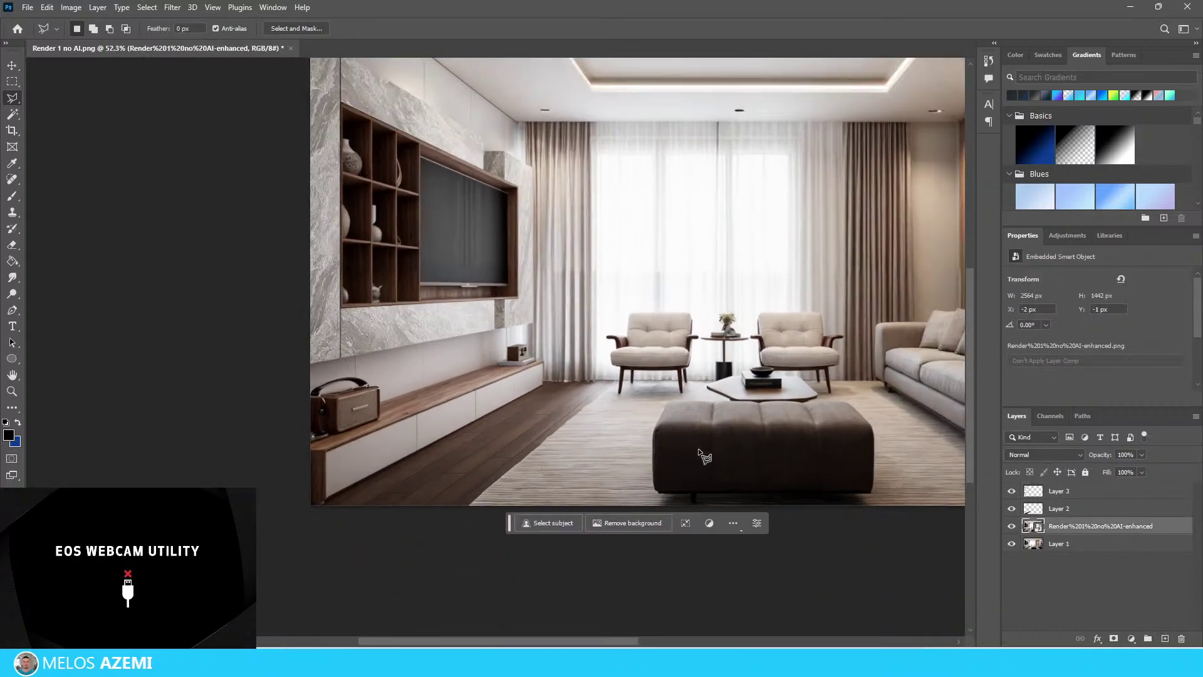
left_click(1058, 455)
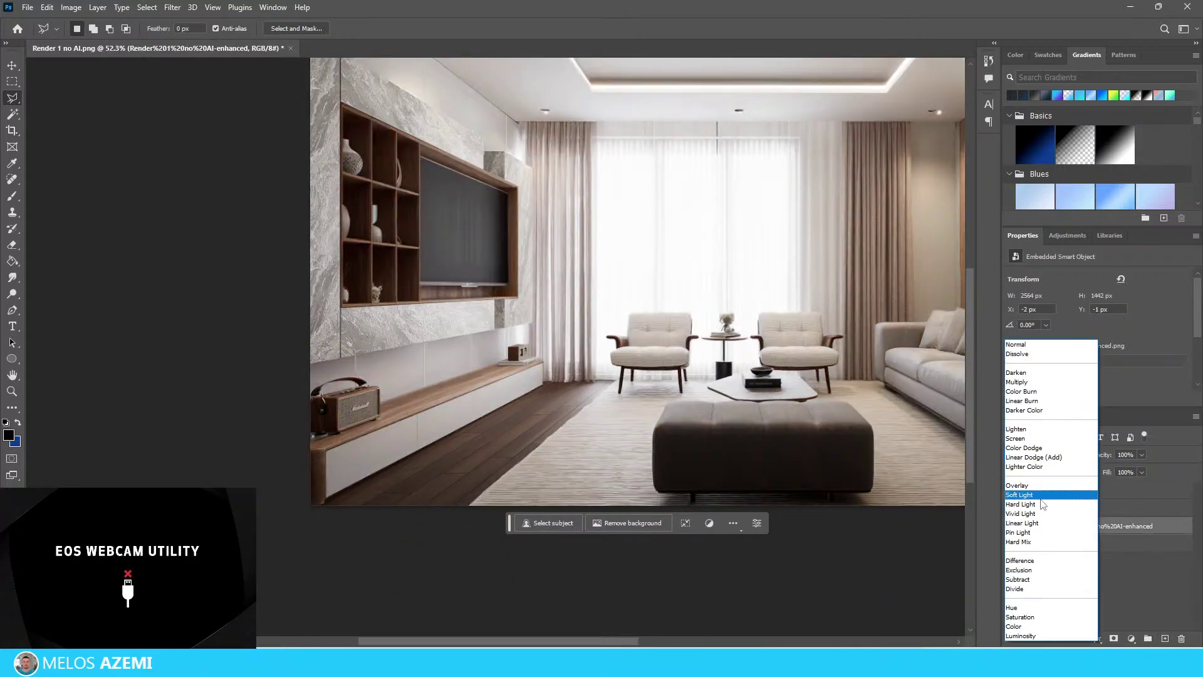
left_click(1029, 430)
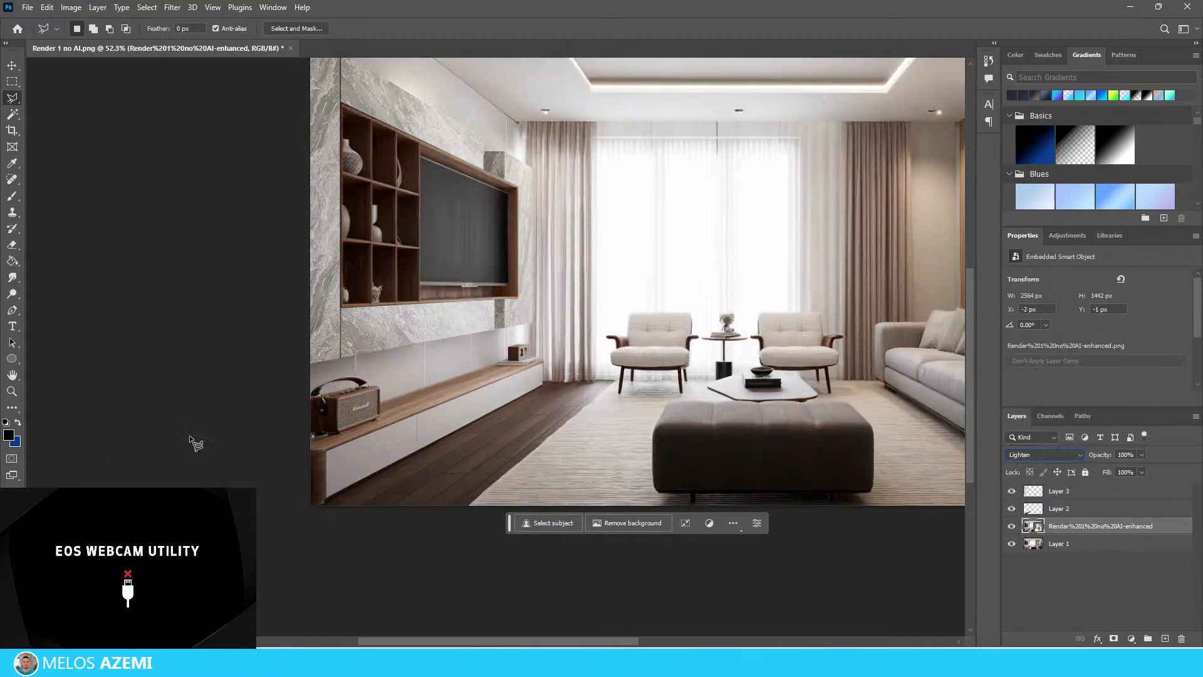
scroll(411, 380, "down", 7, "alt")
scroll(583, 297, "up", 7, "alt")
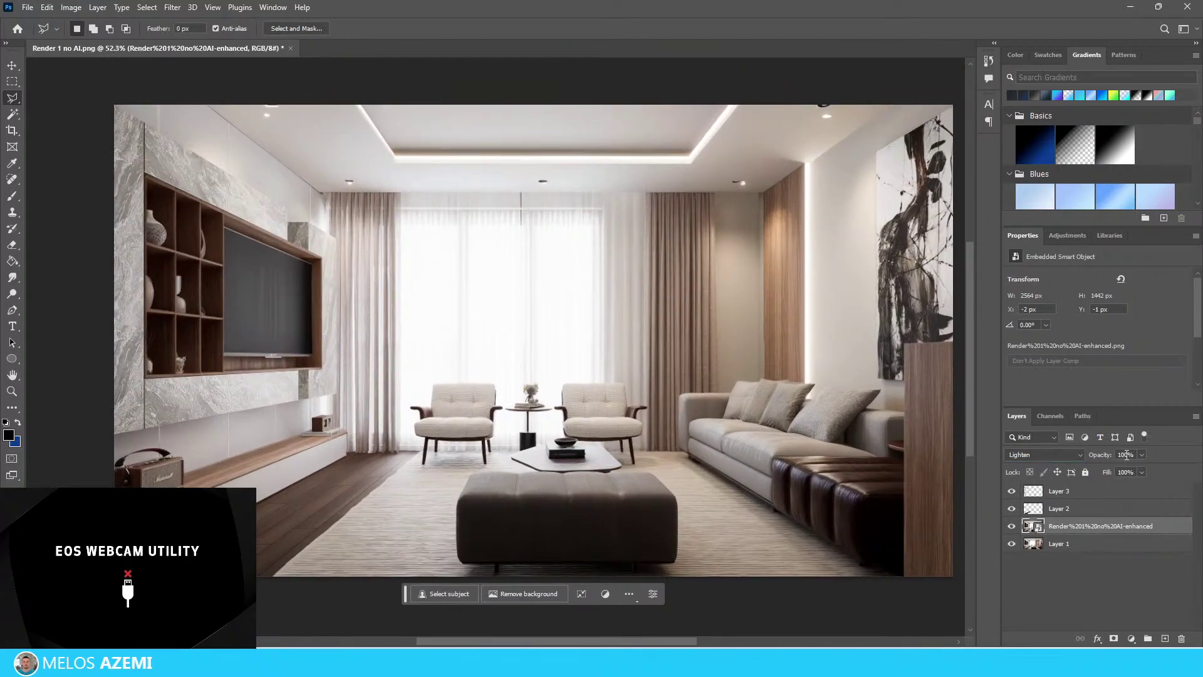
type("60")
key("Return")
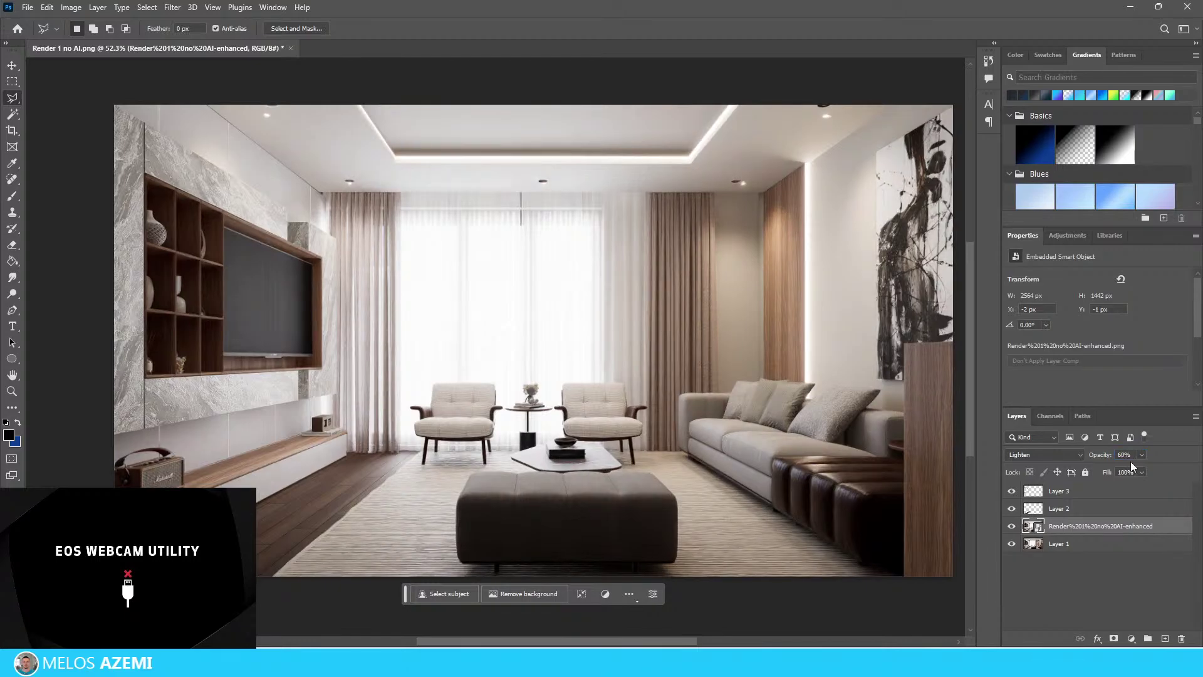
Export the combined image as a JPG named Render 1 with AI and view the exported file full screen.
scroll(450, 394, "down", 2, "alt")
scroll(580, 394, "down", 1, "alt")
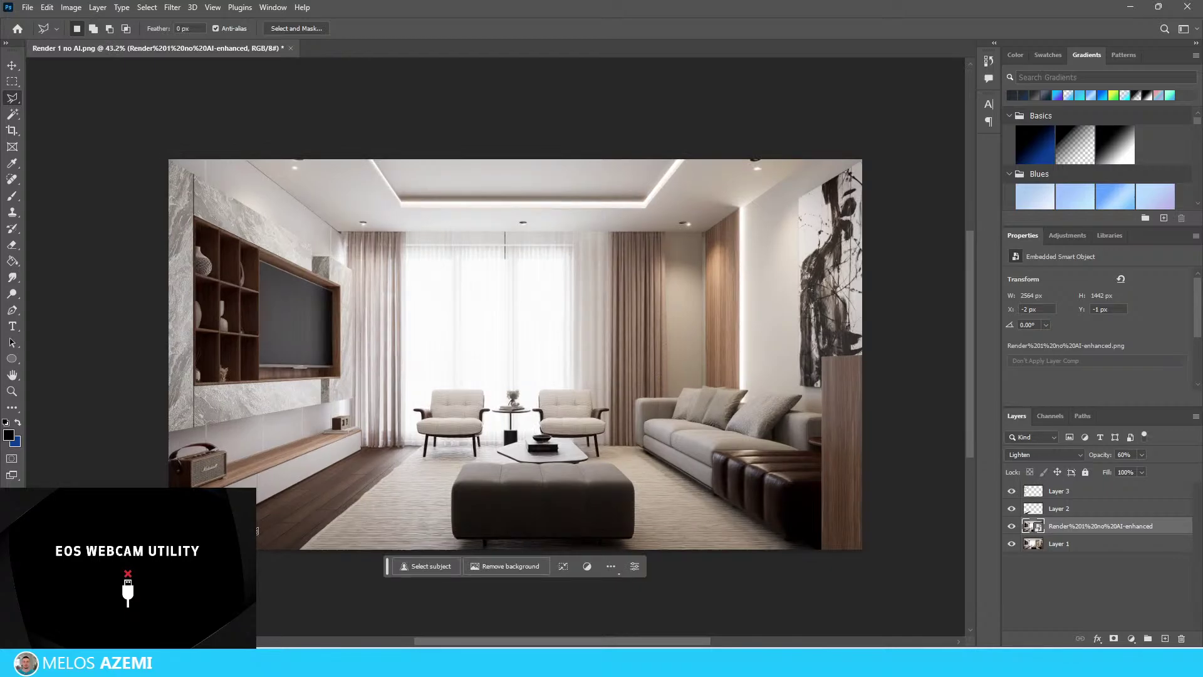
left_click(28, 7)
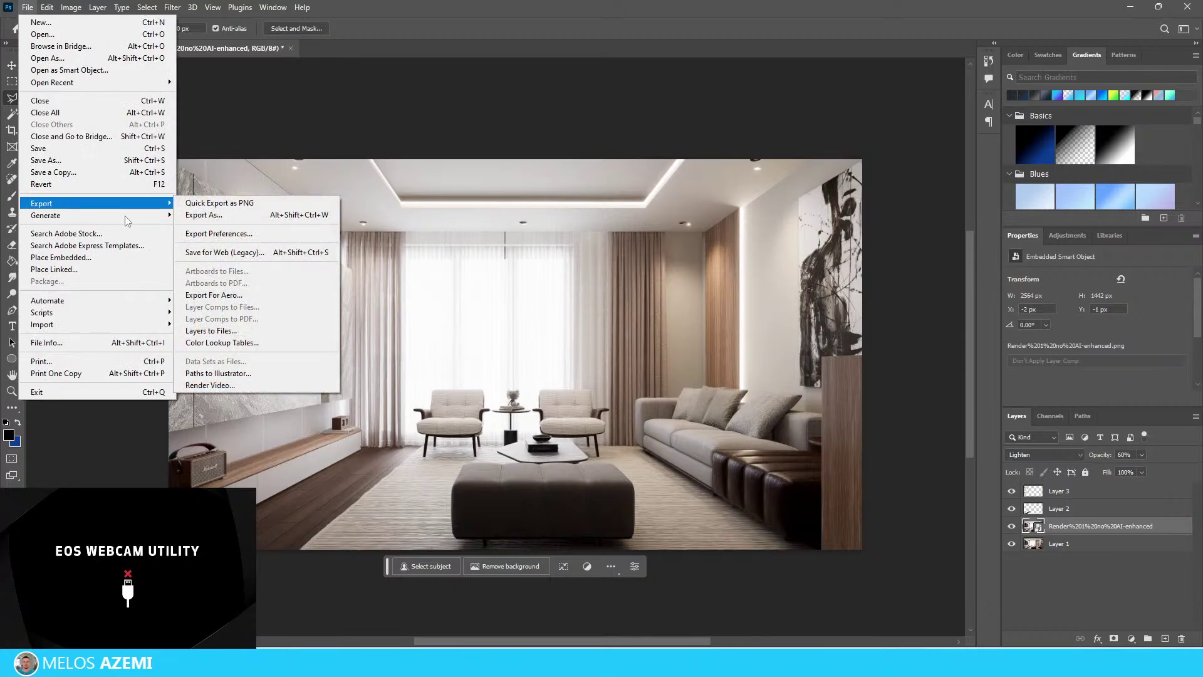
left_click(207, 215)
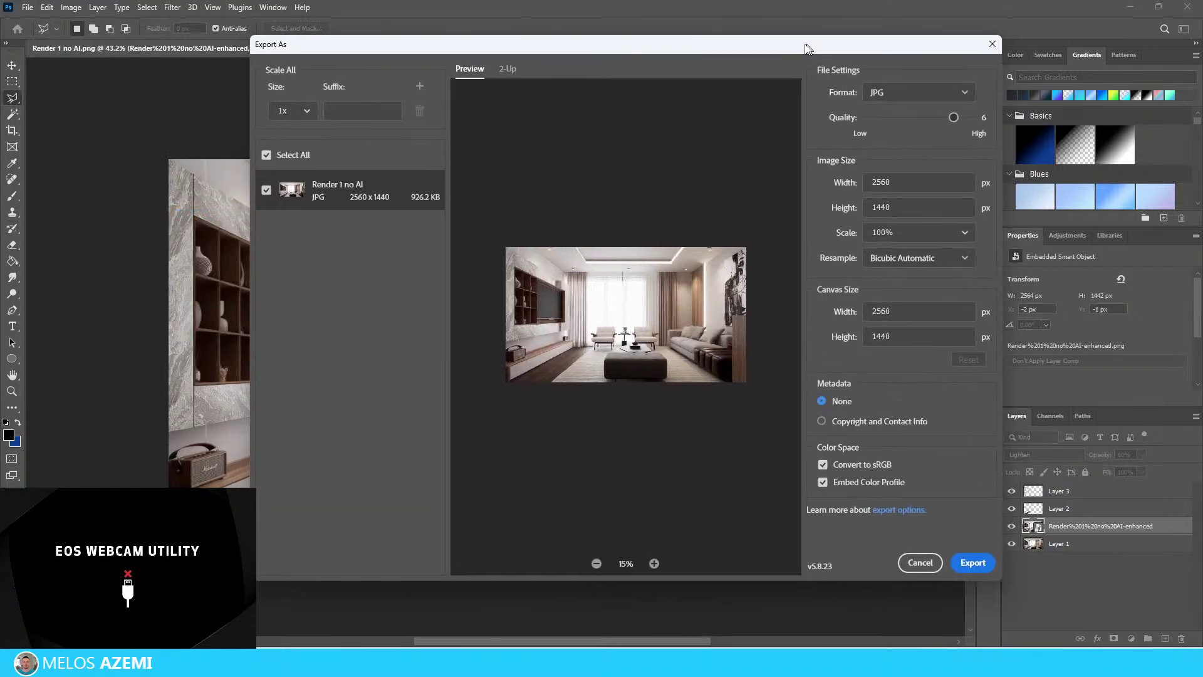
left_click(971, 562)
key("Return")
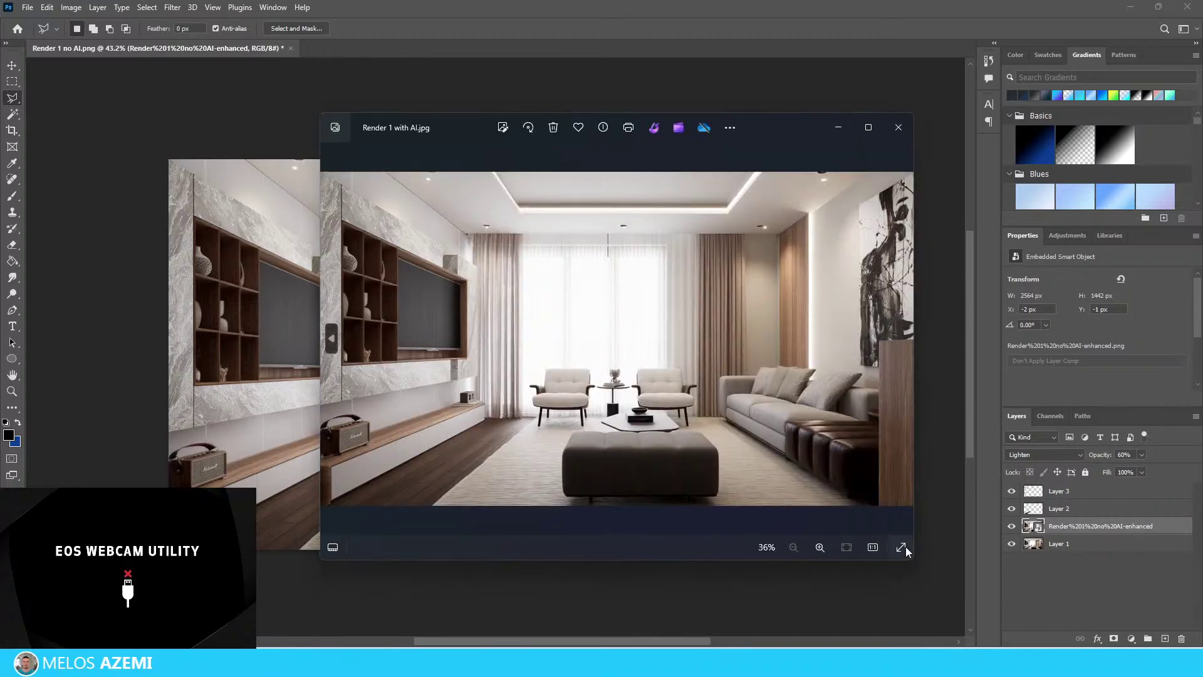
left_click(903, 546)
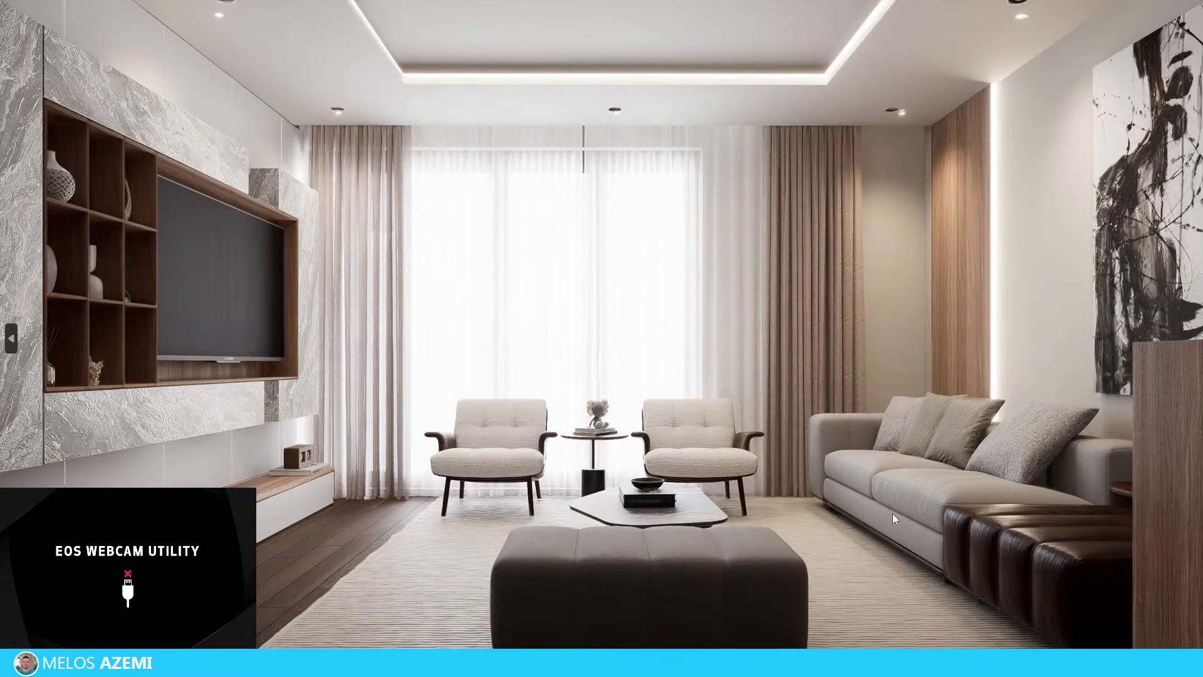